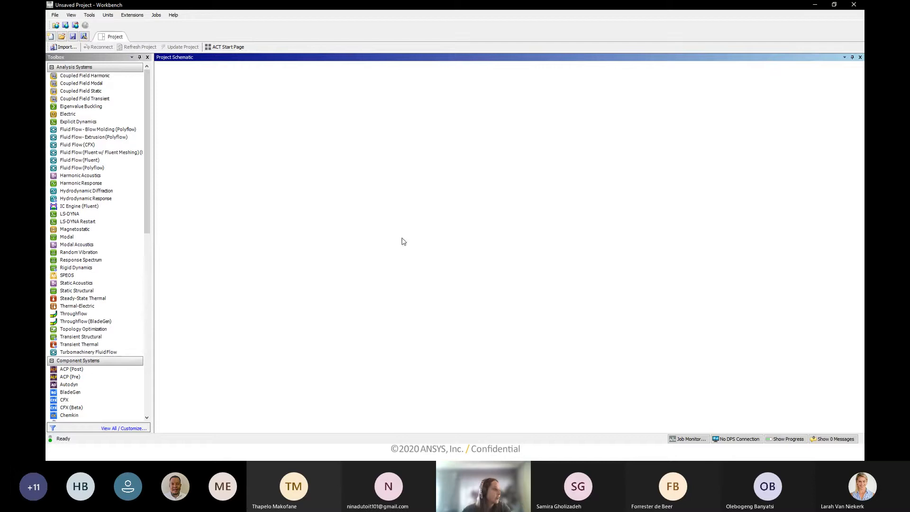
Build a linked analysis chain in the schematic, with Static Structural's Solution feeding a Modal system and Modal's Solution feeding Harmonic Response.
{"action": "left_click", "coordinate": [107, 292]}
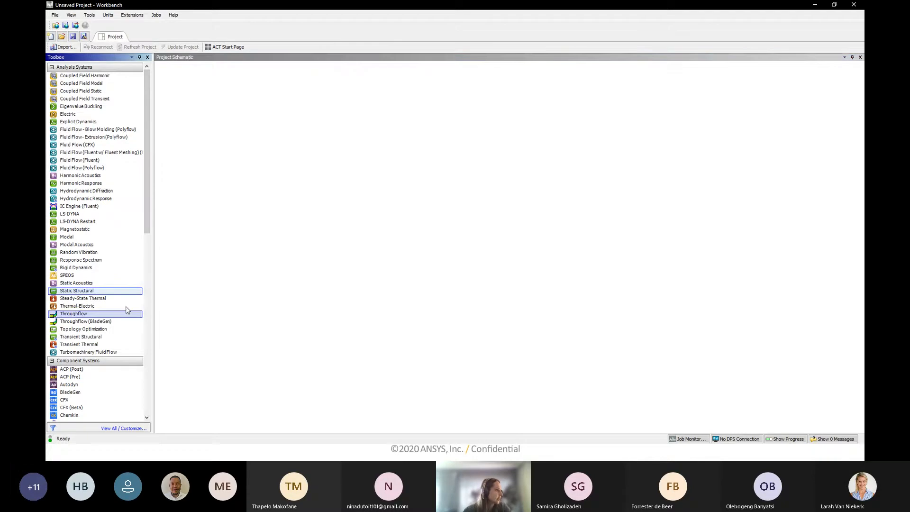
{"action": "left_click_drag", "start_coordinate": [109, 292], "coordinate": [247, 203]}
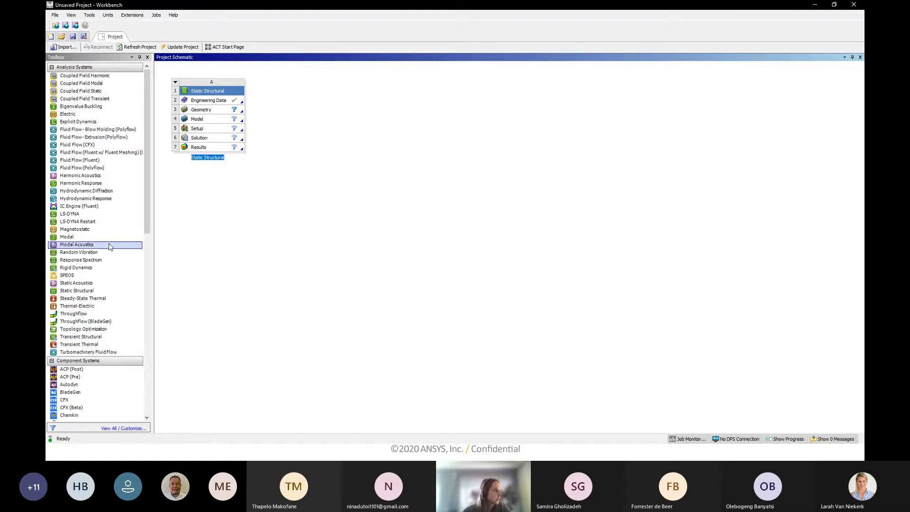
{"action": "left_click", "coordinate": [80, 239]}
{"action": "left_click_drag", "start_coordinate": [81, 239], "coordinate": [231, 142]}
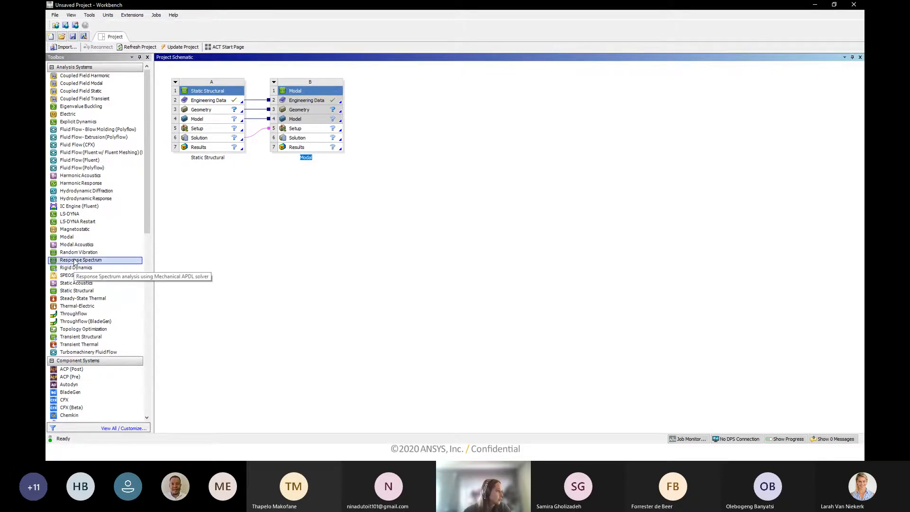
{"action": "left_click_drag", "start_coordinate": [80, 184], "coordinate": [307, 139]}
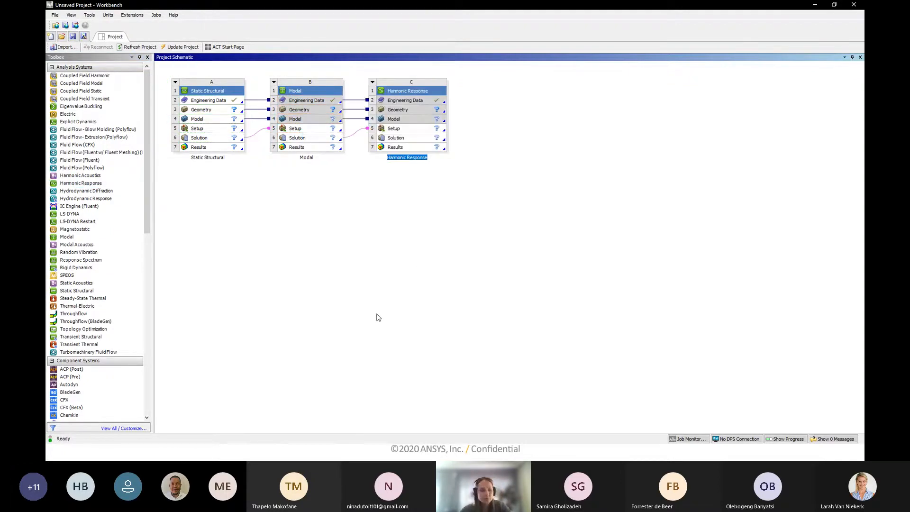
{"action": "left_click", "coordinate": [379, 239]}
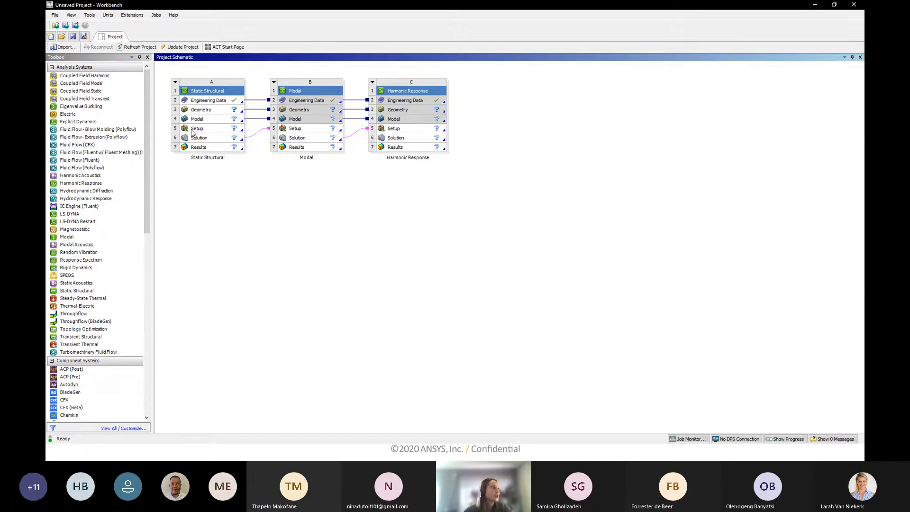
Open the Static Structural system's Engineering Data with a widened outline area and display the available material data sources.
{"action": "double_click", "coordinate": [194, 102]}
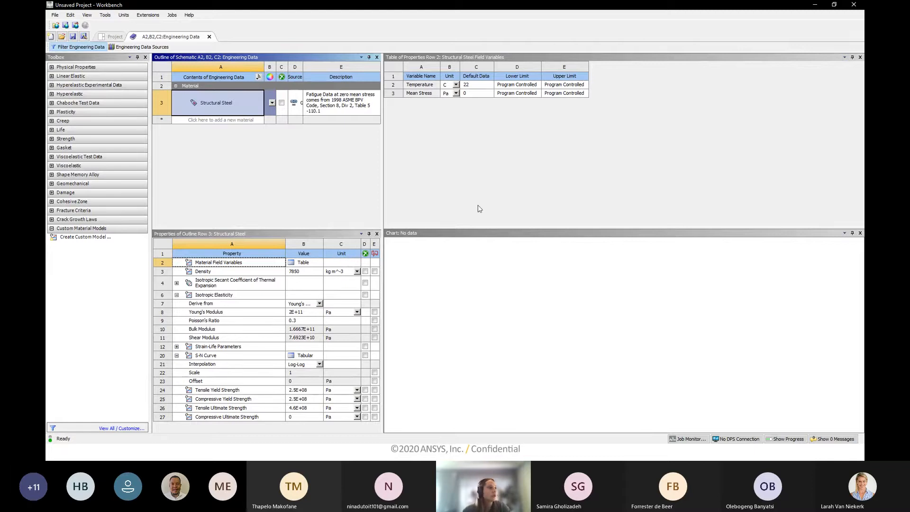
{"action": "left_click_drag", "start_coordinate": [384, 192], "coordinate": [435, 179]}
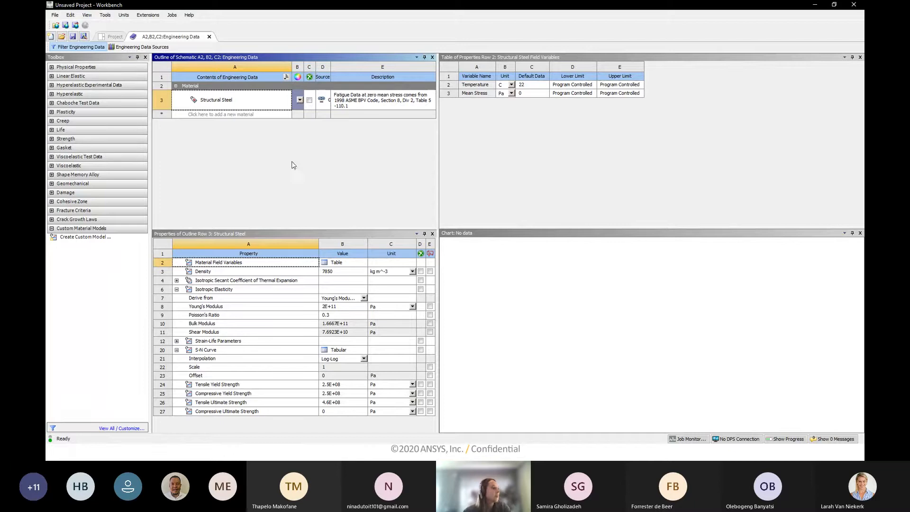
{"action": "left_click", "coordinate": [160, 47]}
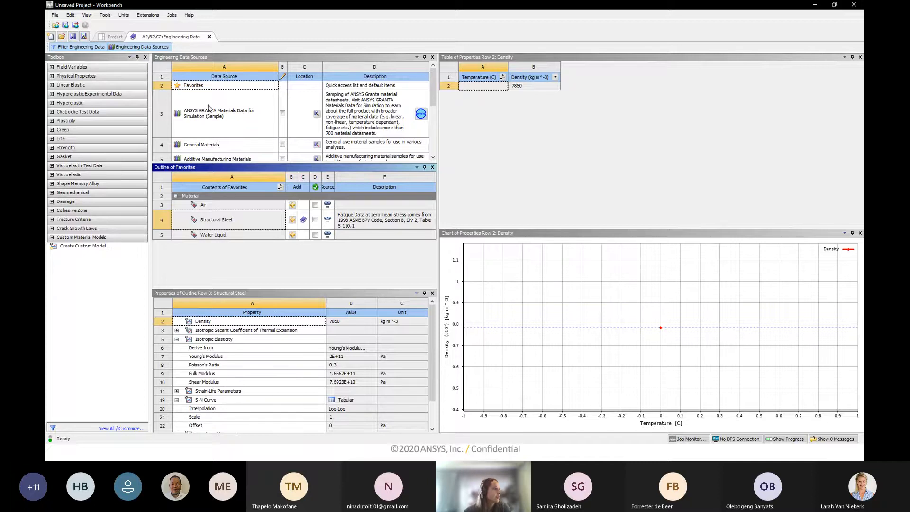
{"action": "scroll", "coordinate": [208, 102], "scroll_direction": "down", "scroll_amount": 3}
{"action": "scroll", "coordinate": [208, 101], "scroll_direction": "up", "scroll_amount": 3}
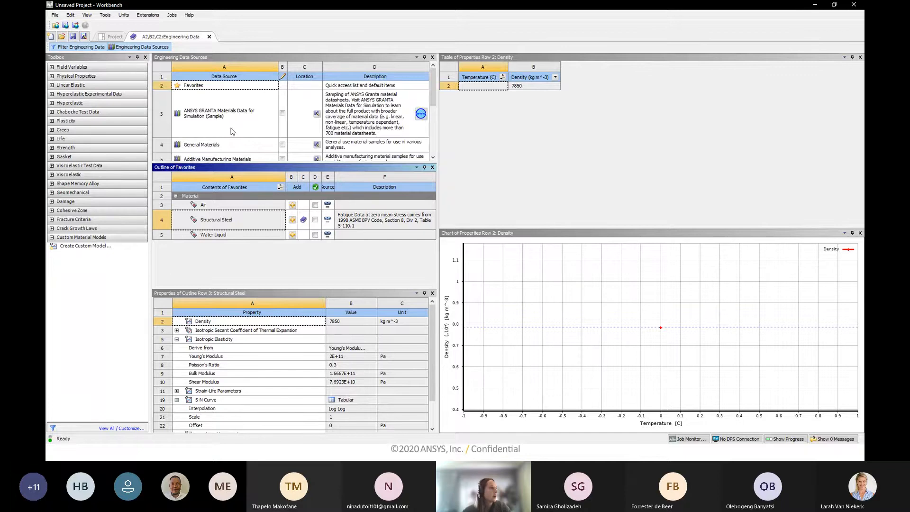
{"action": "scroll", "coordinate": [231, 131], "scroll_direction": "down", "scroll_amount": 2}
{"action": "scroll", "coordinate": [210, 129], "scroll_direction": "up", "scroll_amount": 2}
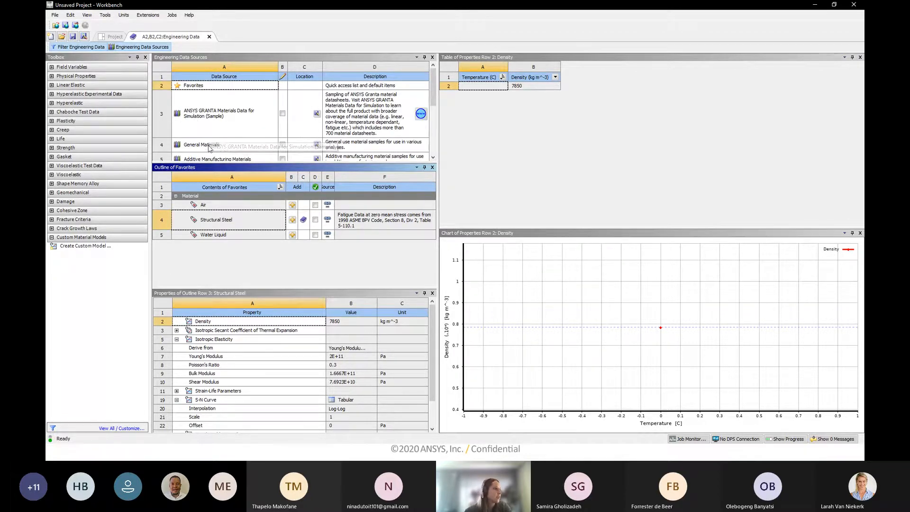
Add Aluminum Alloy from the General Materials library to the project's engineering data.
{"action": "scroll", "coordinate": [210, 116], "scroll_direction": "down", "scroll_amount": 3}
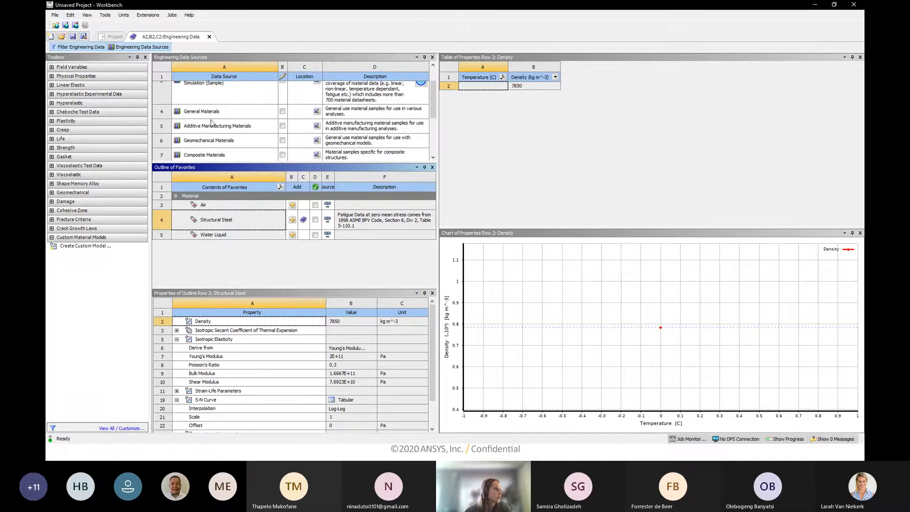
{"action": "left_click", "coordinate": [209, 113]}
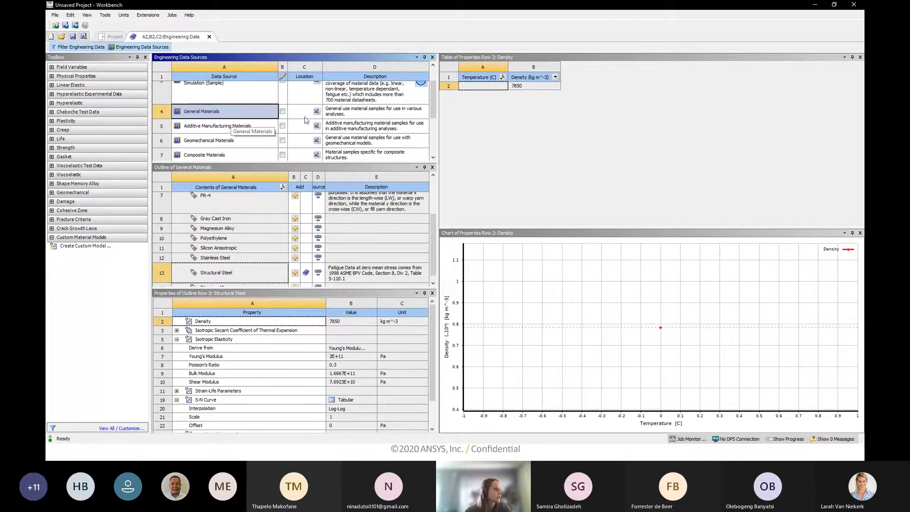
{"action": "scroll", "coordinate": [219, 213], "scroll_direction": "up", "scroll_amount": 3}
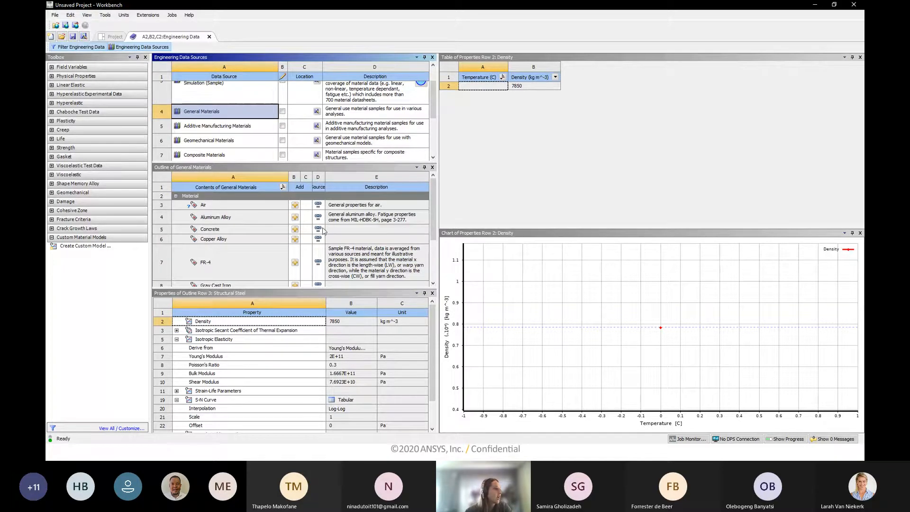
{"action": "scroll", "coordinate": [299, 221], "scroll_direction": "down", "scroll_amount": 3}
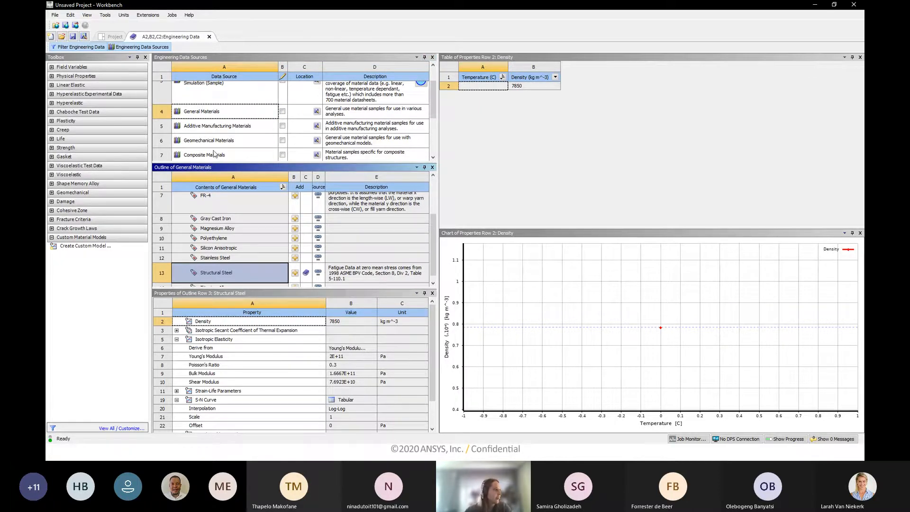
{"action": "scroll", "coordinate": [199, 135], "scroll_direction": "up", "scroll_amount": 2}
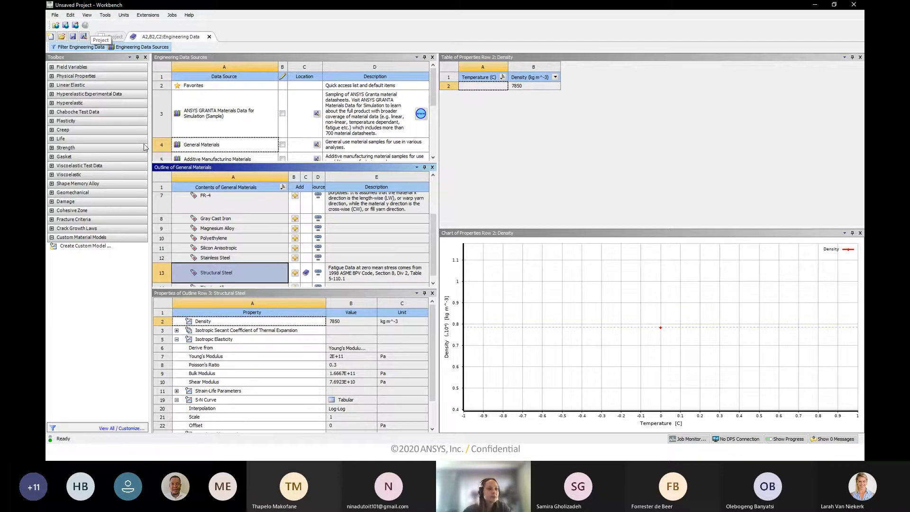
Import the material file ABS Plastic.xml into the engineering data and return to the project schematic.
{"action": "left_click", "coordinate": [54, 14]}
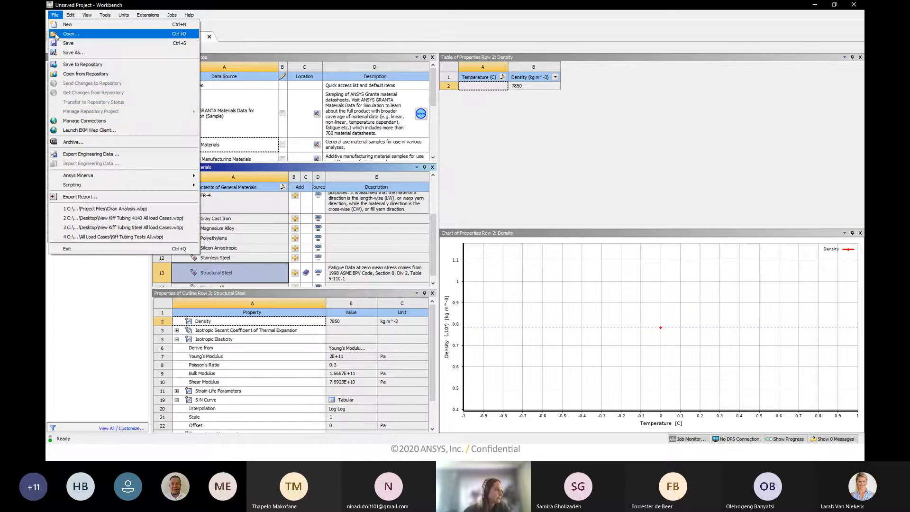
{"action": "left_click", "coordinate": [232, 163]}
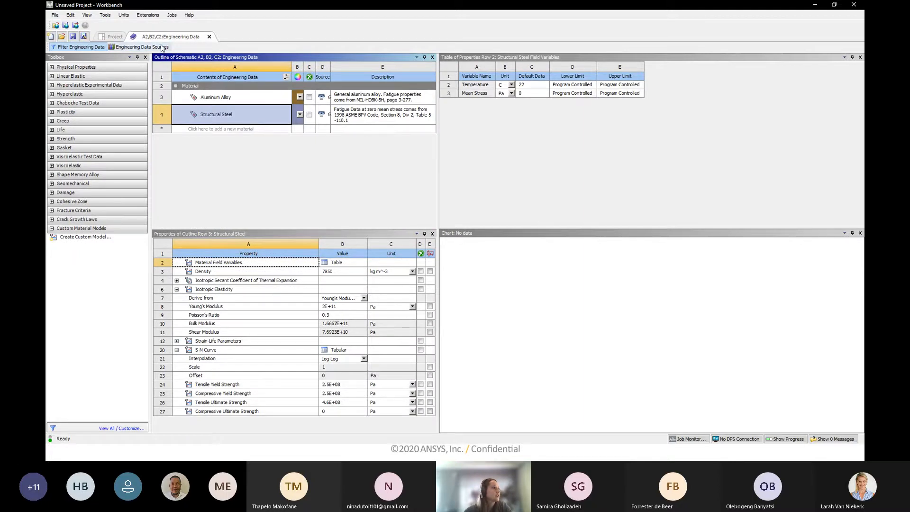
{"action": "left_click", "coordinate": [55, 15]}
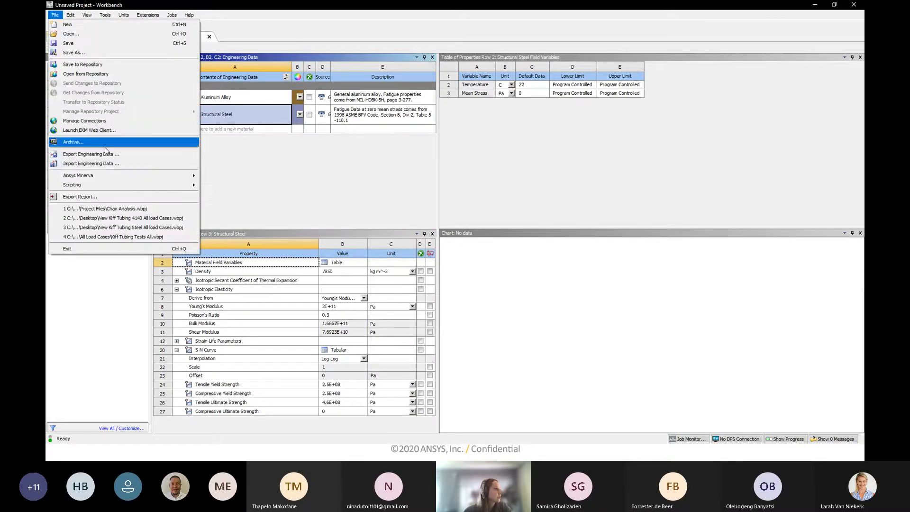
{"action": "left_click", "coordinate": [105, 164]}
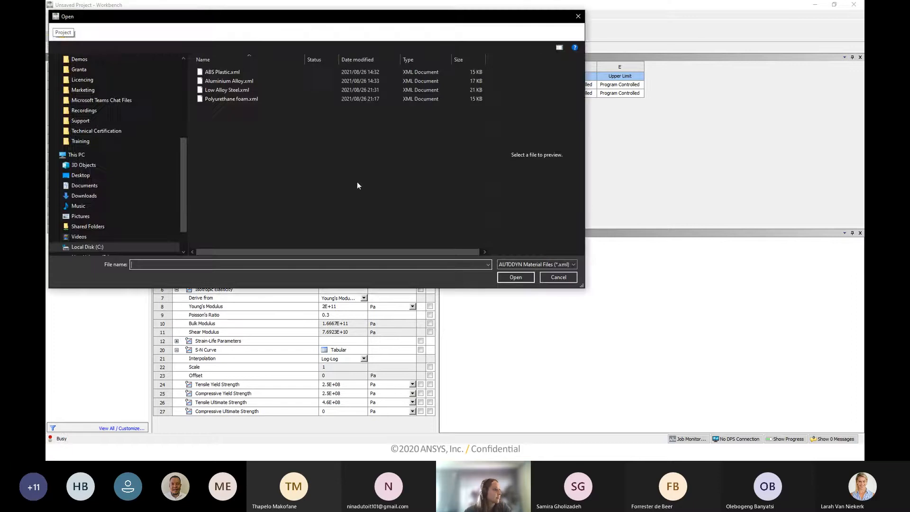
{"action": "left_click_drag", "start_coordinate": [213, 14], "coordinate": [280, 56]}
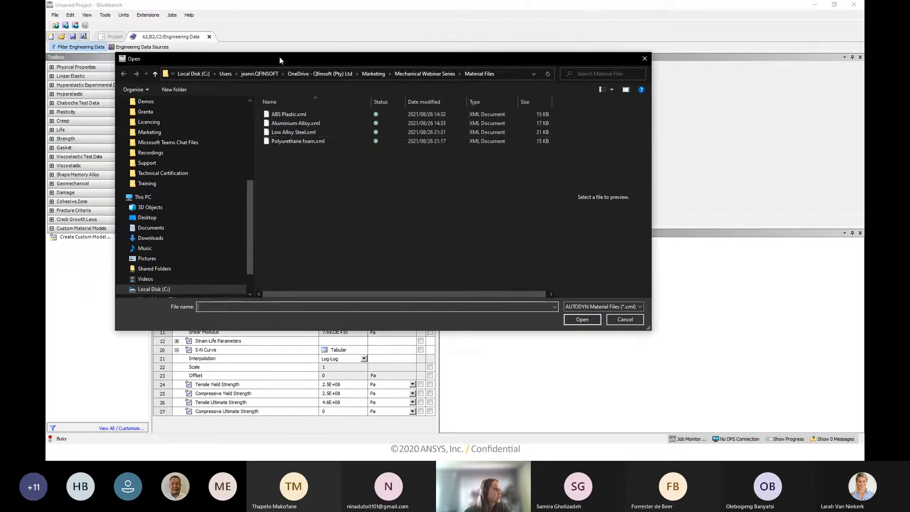
{"action": "left_click", "coordinate": [323, 115]}
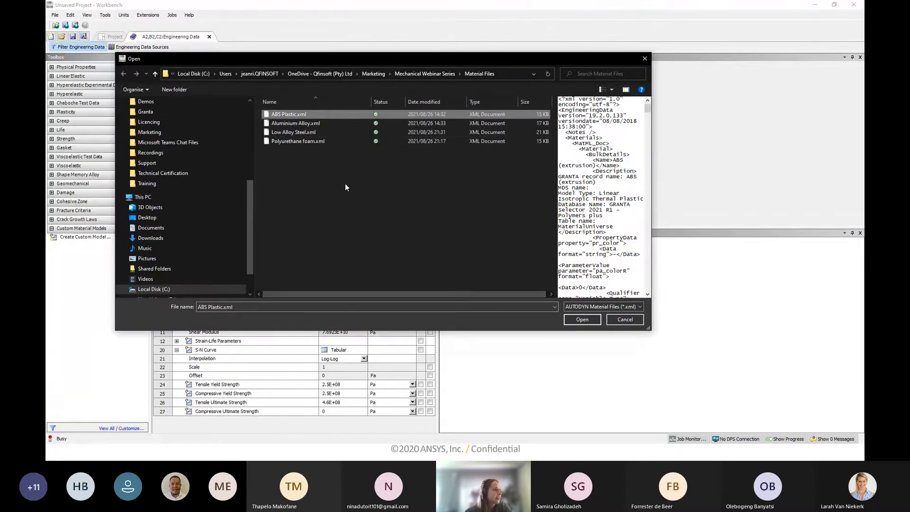
{"action": "left_click", "coordinate": [582, 319]}
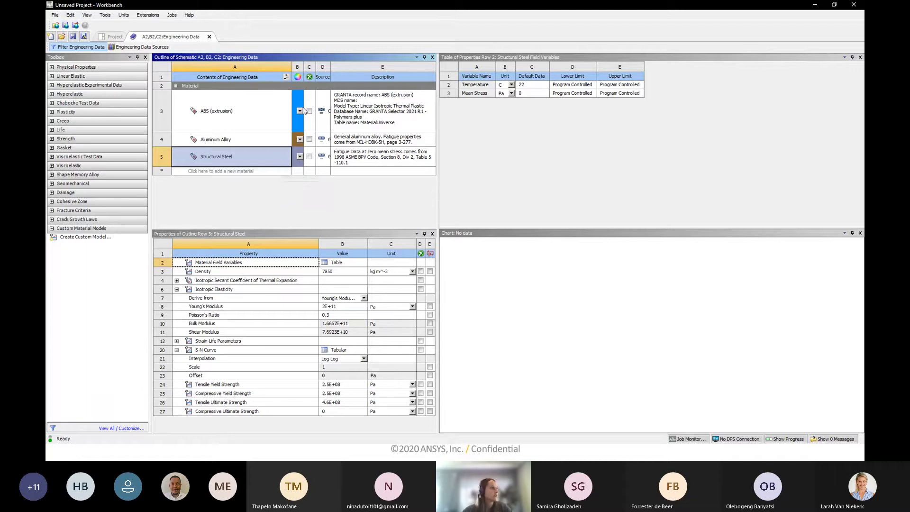
{"action": "left_click", "coordinate": [209, 37]}
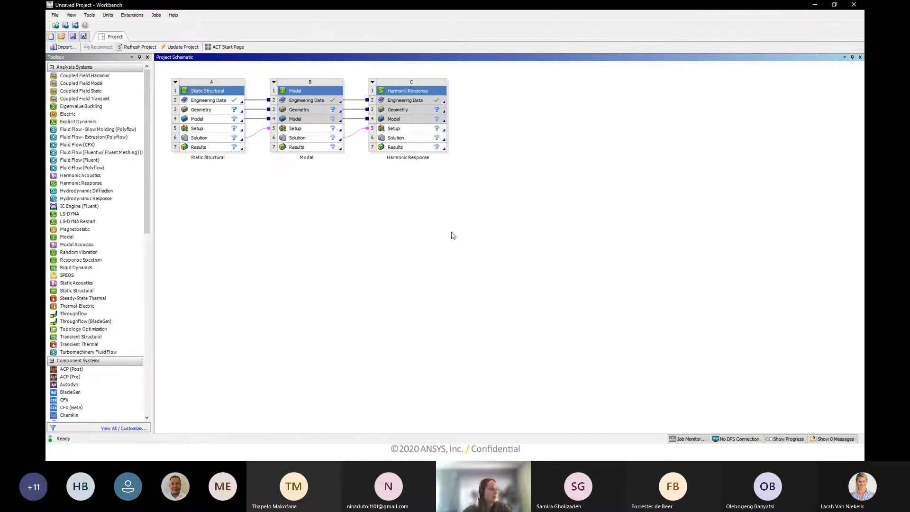
Import the geometry file Office Chair (Analysis).scdoc into the Static Structural system's Geometry cell.
{"action": "double_click", "coordinate": [211, 109]}
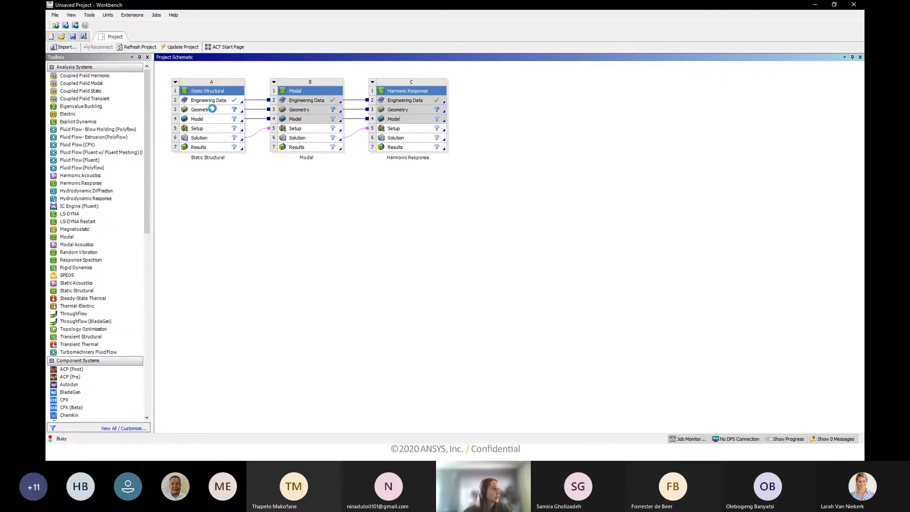
{"action": "right_click", "coordinate": [214, 112]}
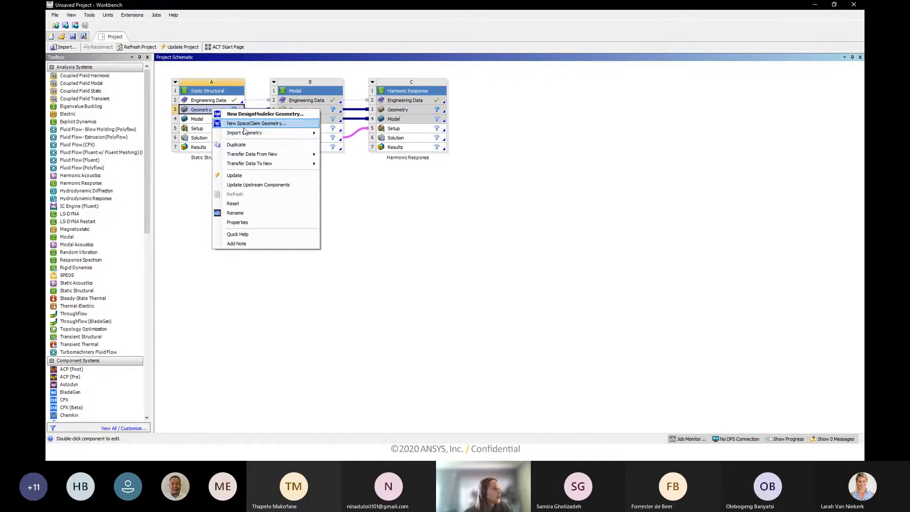
{"action": "mouse_move", "coordinate": [294, 133]}
{"action": "left_click", "coordinate": [344, 134]}
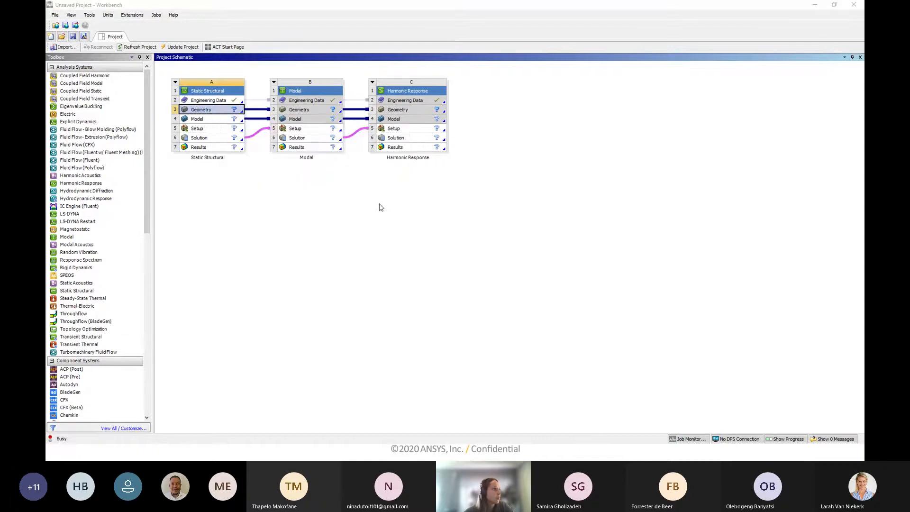
{"action": "left_click", "coordinate": [288, 124]}
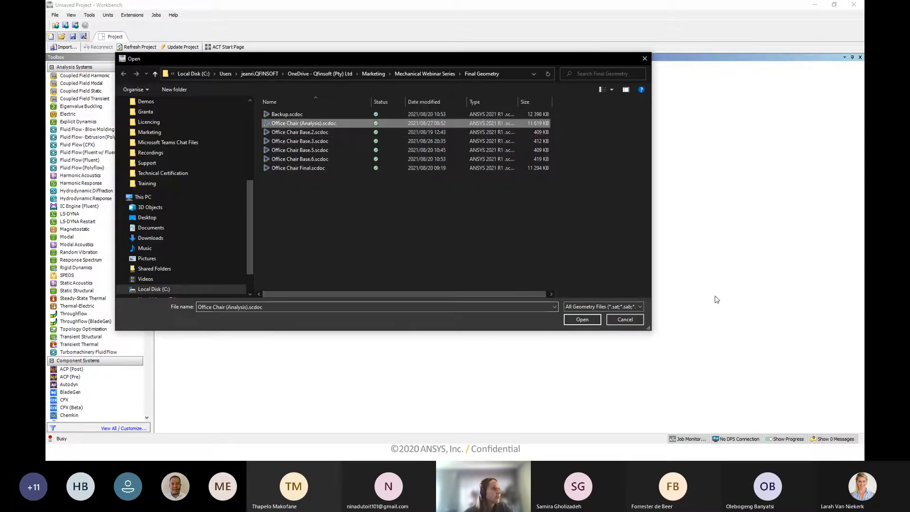
{"action": "left_click", "coordinate": [571, 320]}
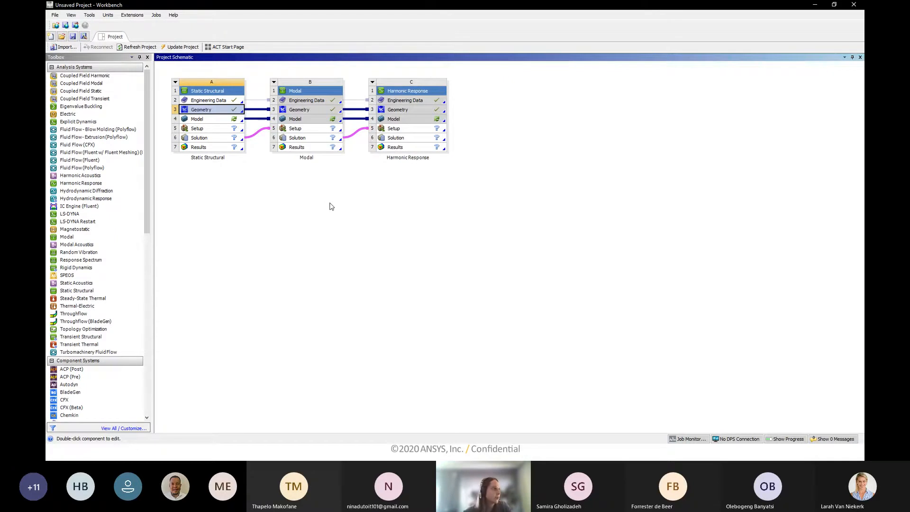
Open the Static Structural system's Model cell in Mechanical and bring its window to the front.
{"action": "double_click", "coordinate": [232, 119]}
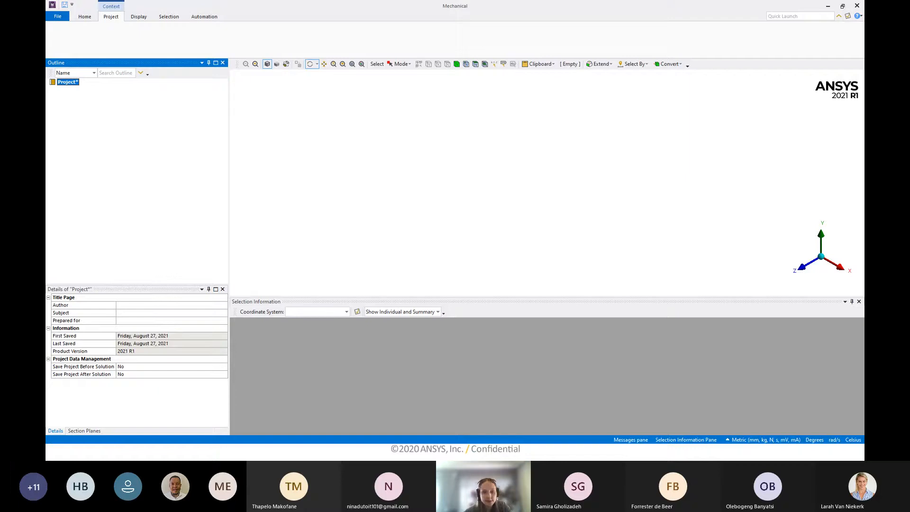
{"action": "key", "text": "alt+Tab"}
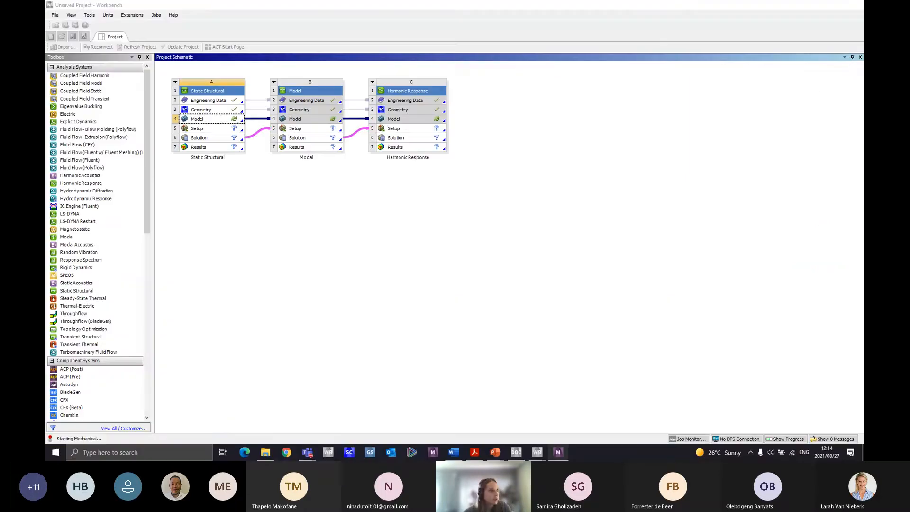
{"action": "left_click", "coordinate": [386, 346]}
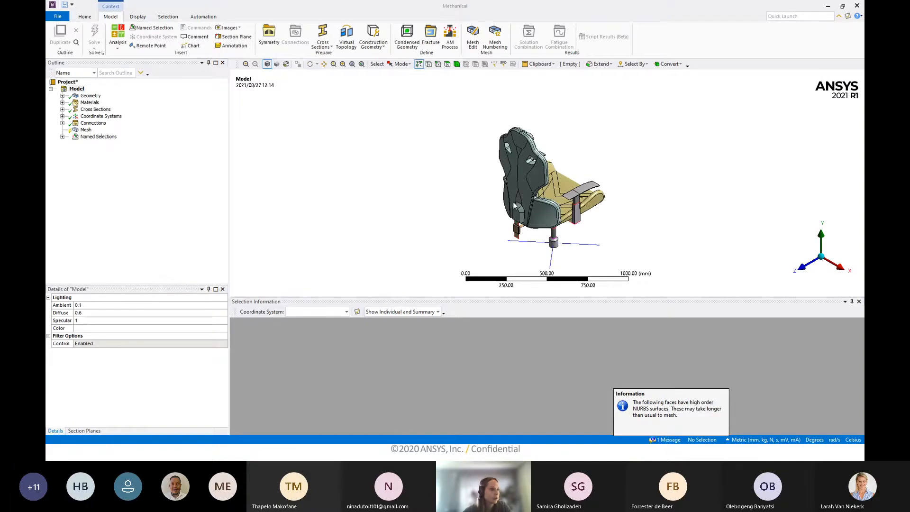
{"action": "key", "text": "alt+Tab"}
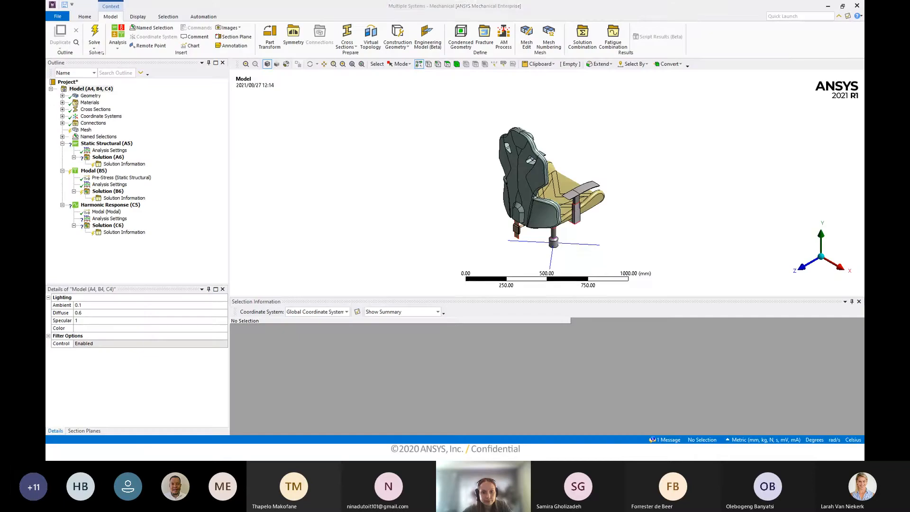
Close the Selection Information pane and examine the chair model, including the armrests and the underside of the seat.
{"action": "left_click_drag", "start_coordinate": [506, 303], "coordinate": [524, 361]}
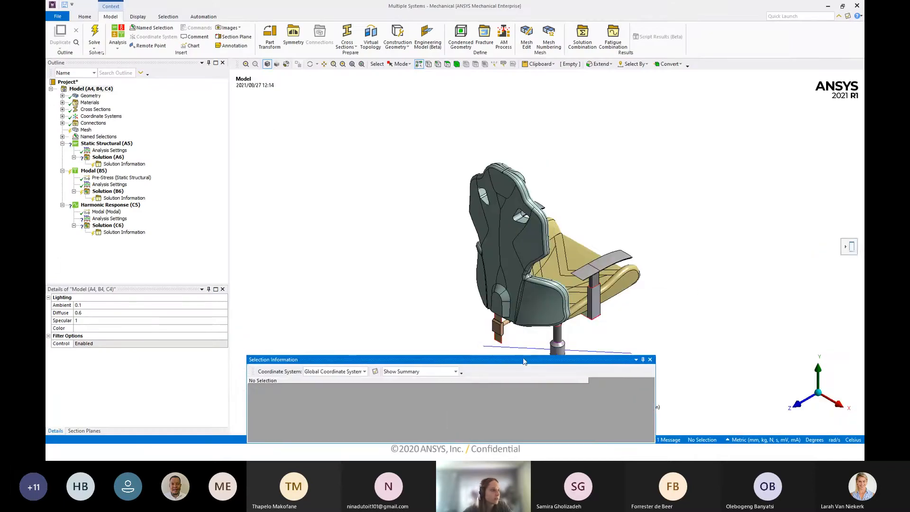
{"action": "left_click", "coordinate": [650, 360]}
{"action": "middle_click_drag", "start_coordinate": [603, 341], "coordinate": [474, 295]}
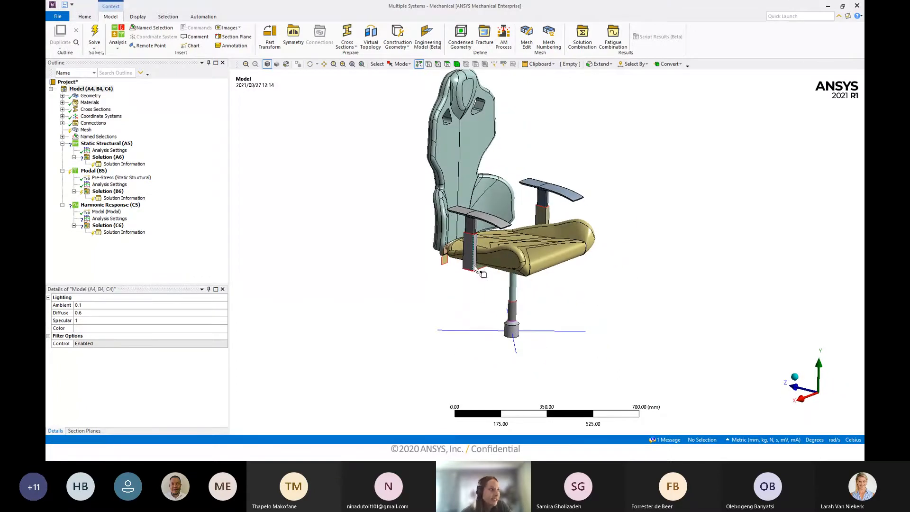
{"action": "middle_click_drag", "start_coordinate": [537, 287], "coordinate": [644, 274]}
{"action": "scroll", "coordinate": [545, 266], "scroll_direction": "up", "scroll_amount": 3}
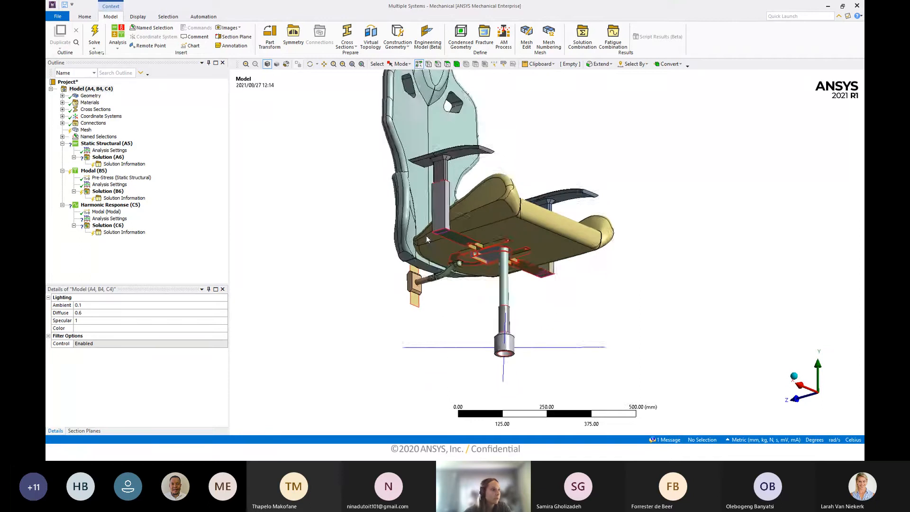
Expand the Geometry branch and both Office Chair (Analysis) parts, and review their solid, midsurface and beam bodies.
{"action": "middle_click_drag", "start_coordinate": [459, 252], "coordinate": [489, 323]}
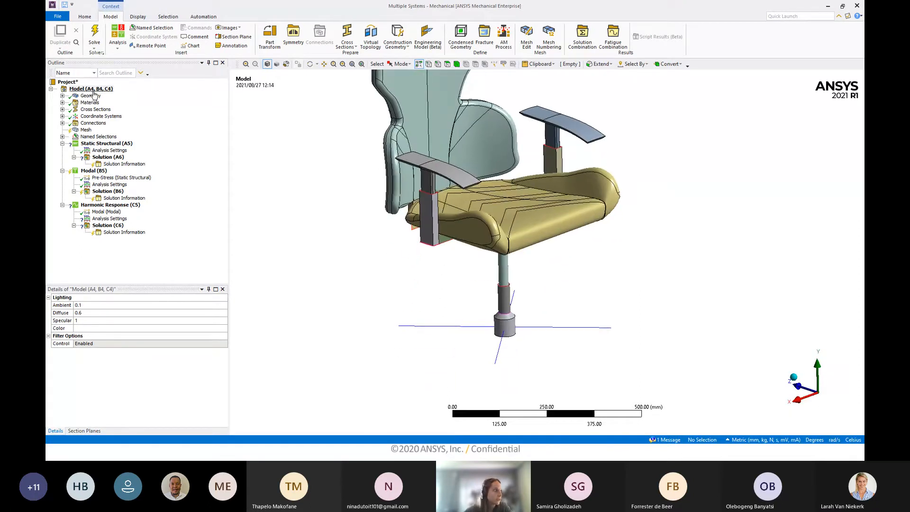
{"action": "left_click", "coordinate": [63, 96]}
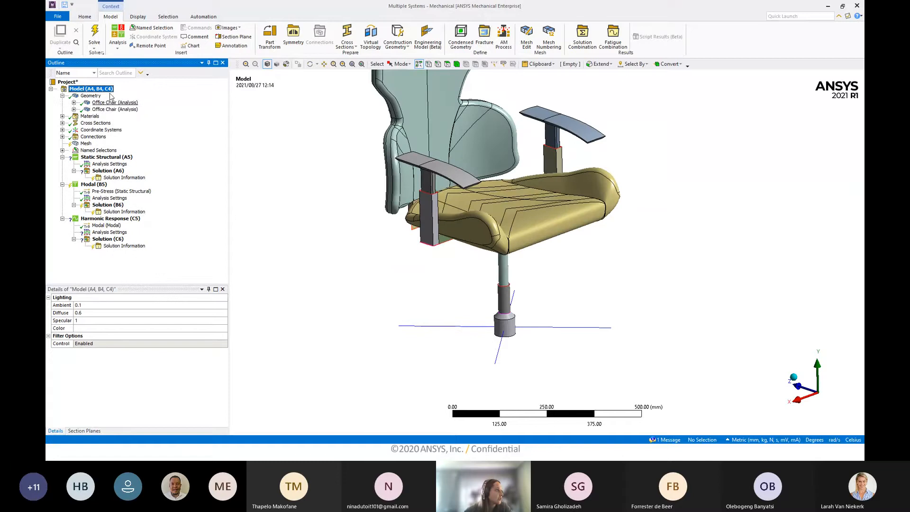
{"action": "left_click", "coordinate": [74, 103]}
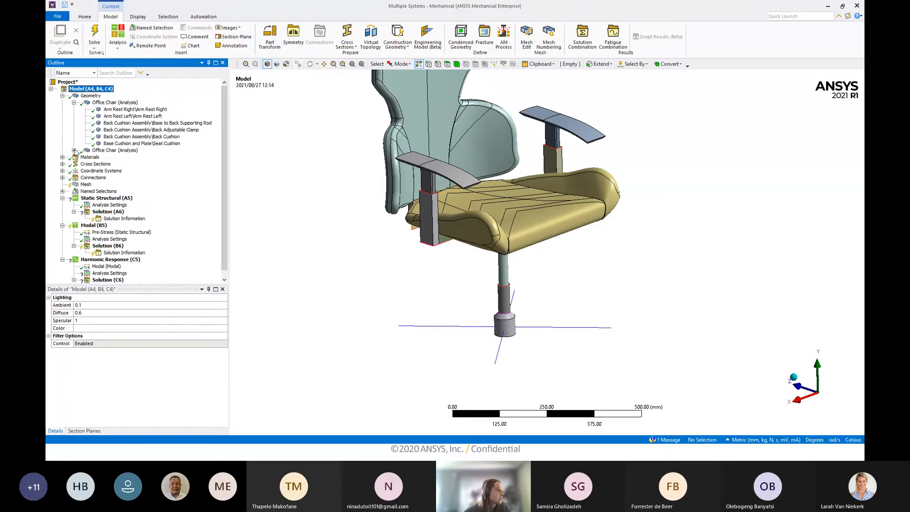
{"action": "left_click", "coordinate": [74, 150]}
{"action": "scroll", "coordinate": [167, 215], "scroll_direction": "up", "scroll_amount": 2}
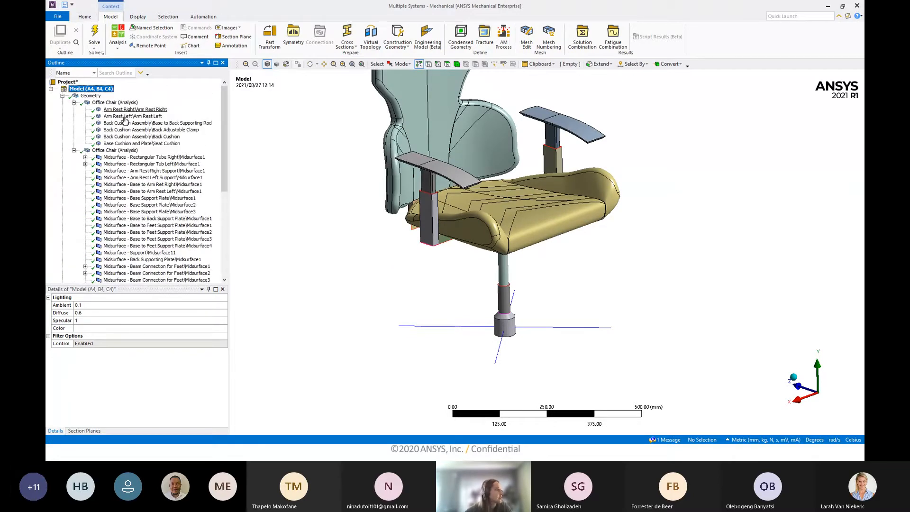
{"action": "scroll", "coordinate": [137, 190], "scroll_direction": "down", "scroll_amount": 4}
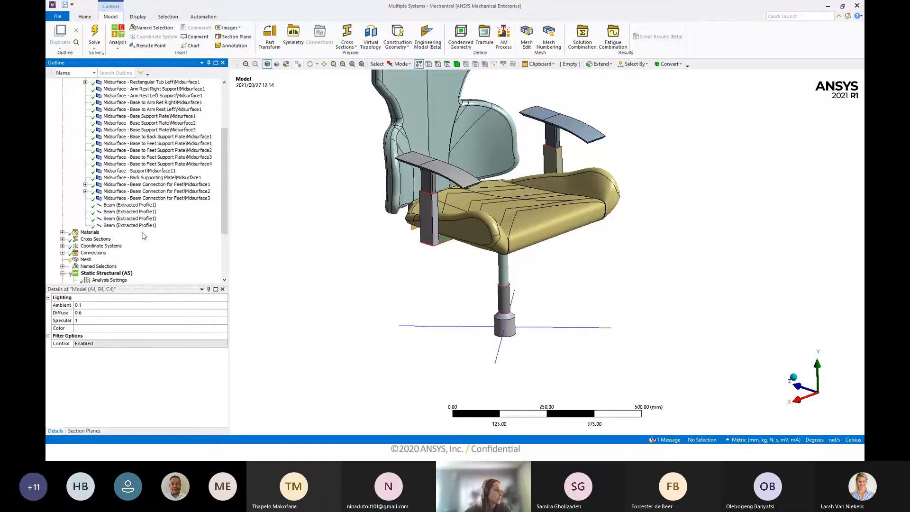
{"action": "scroll", "coordinate": [143, 232], "scroll_direction": "up", "scroll_amount": 3}
{"action": "scroll", "coordinate": [140, 232], "scroll_direction": "up", "scroll_amount": 1}
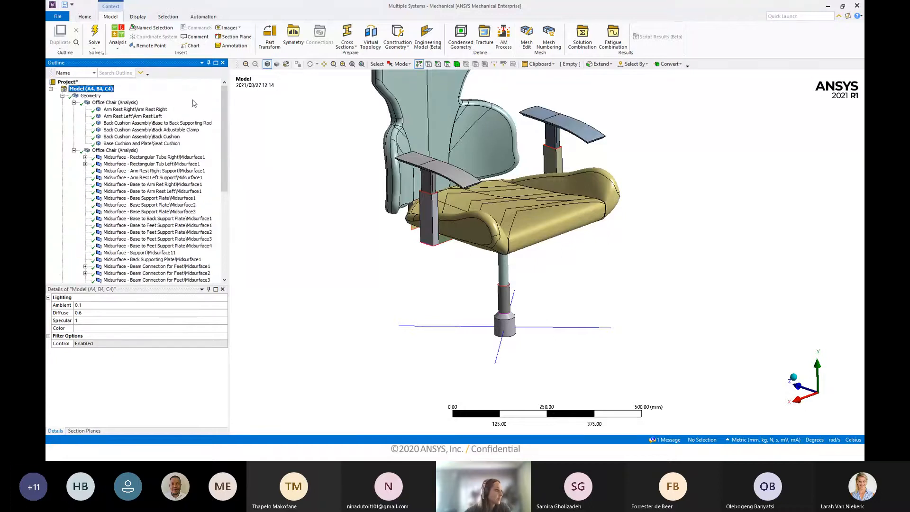
{"action": "middle_click_drag", "start_coordinate": [500, 192], "coordinate": [462, 209]}
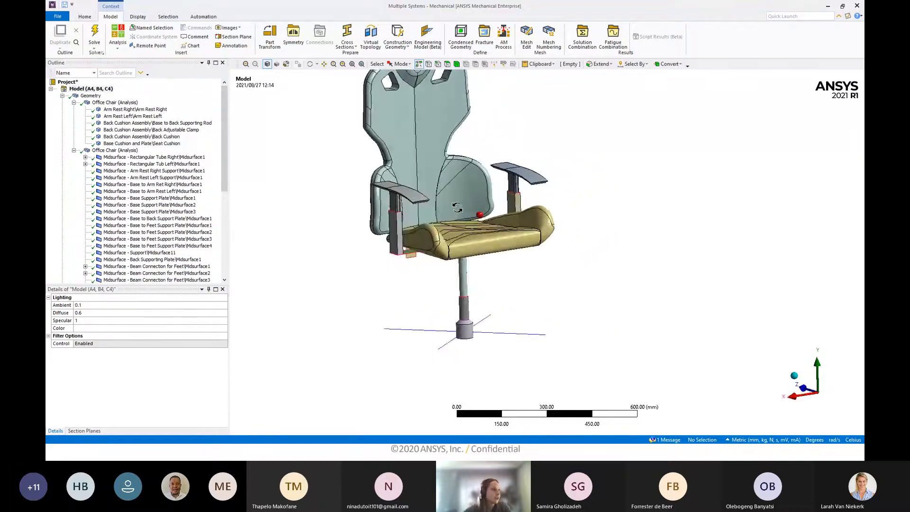
{"action": "scroll", "coordinate": [467, 209], "scroll_direction": "down", "scroll_amount": 2}
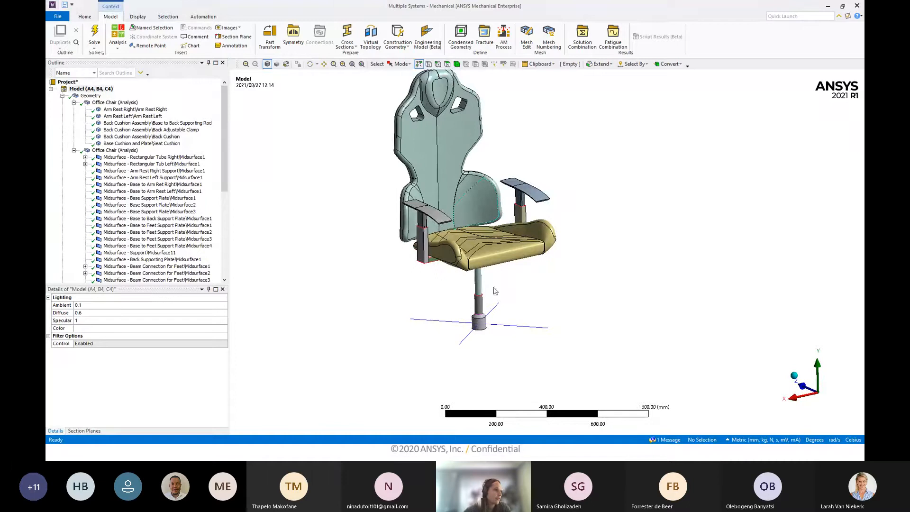
Assign the ABS (extrusion) material to the right and left arm rests, the back cushion and the seat cushion.
{"action": "left_click", "coordinate": [150, 110]}
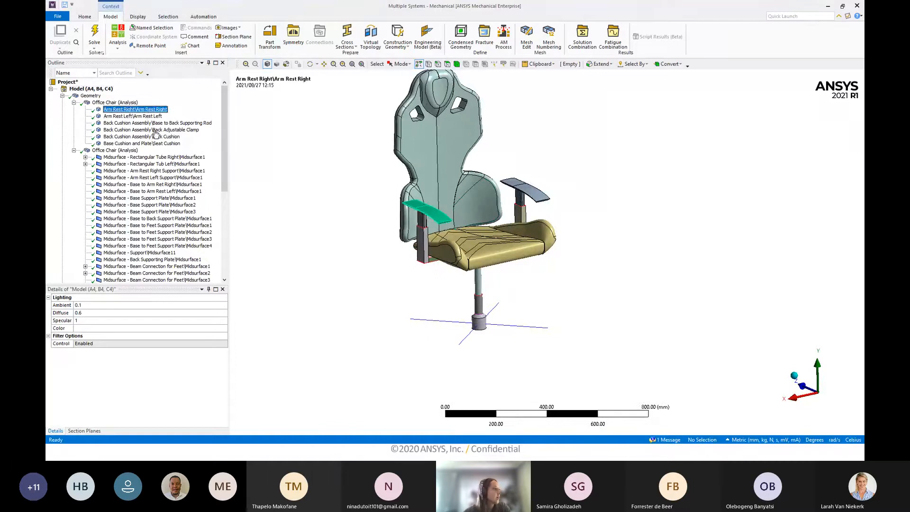
{"action": "left_click", "coordinate": [135, 116], "text": "ctrl"}
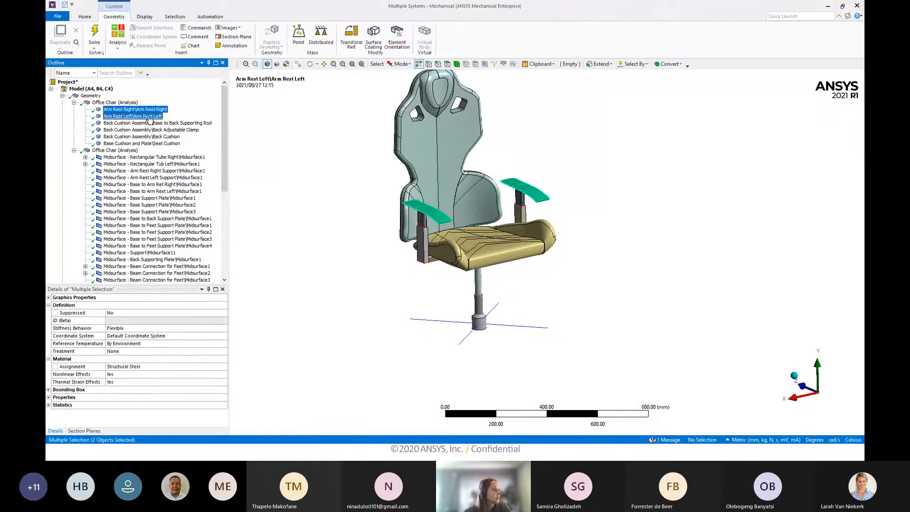
{"action": "left_click", "coordinate": [173, 137], "text": "ctrl"}
{"action": "left_click", "coordinate": [171, 143], "text": "ctrl"}
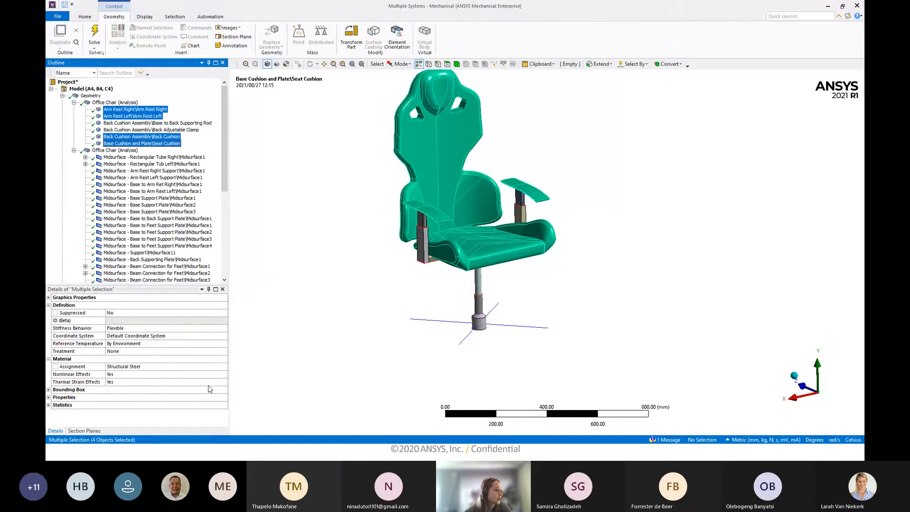
{"action": "left_click", "coordinate": [221, 360]}
{"action": "left_click", "coordinate": [222, 370]}
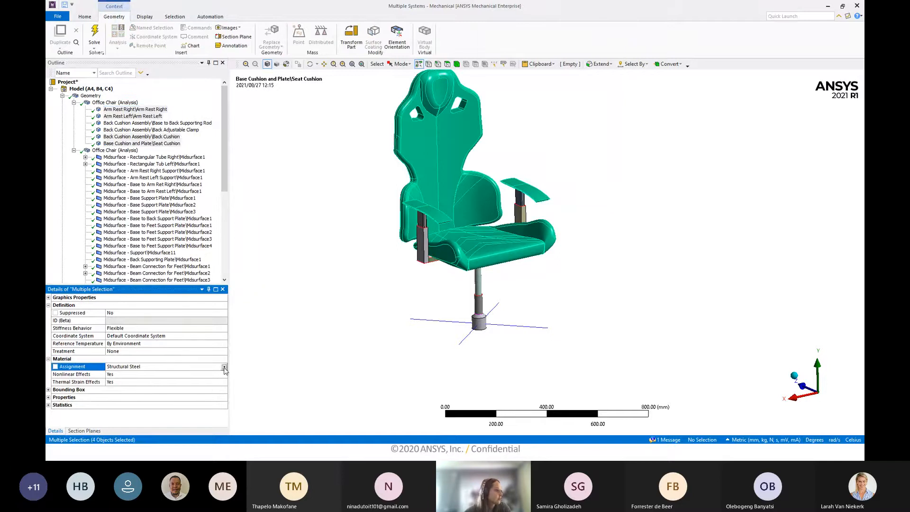
{"action": "left_click", "coordinate": [224, 367]}
{"action": "left_click", "coordinate": [265, 304]}
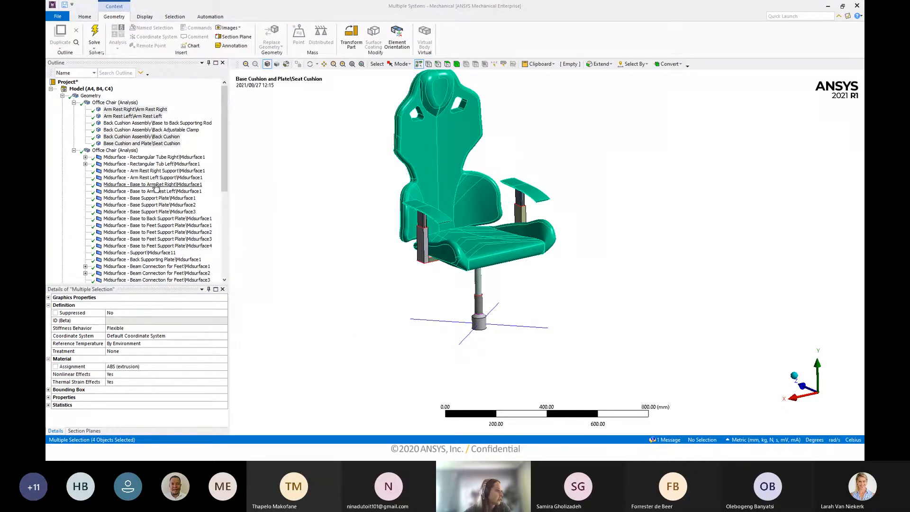
Assign Aluminum Alloy to the Base to Back Supporting Rod and the Back Adjustable Clamp.
{"action": "left_click", "coordinate": [127, 124]}
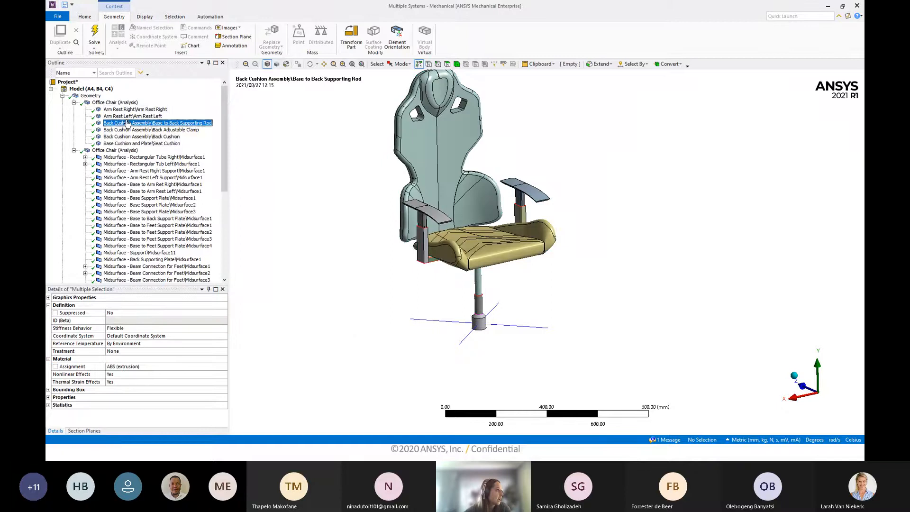
{"action": "middle_click_drag", "start_coordinate": [562, 228], "coordinate": [646, 194]}
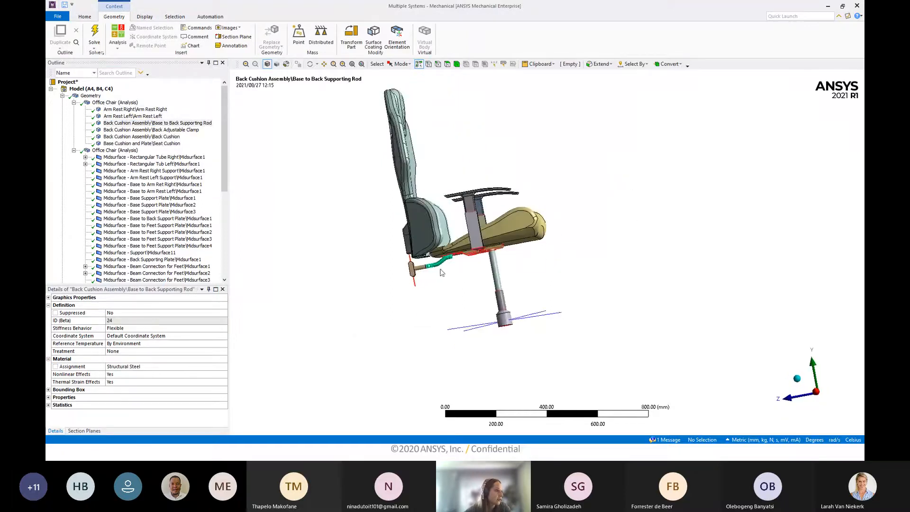
{"action": "scroll", "coordinate": [466, 260], "scroll_direction": "up", "scroll_amount": 3}
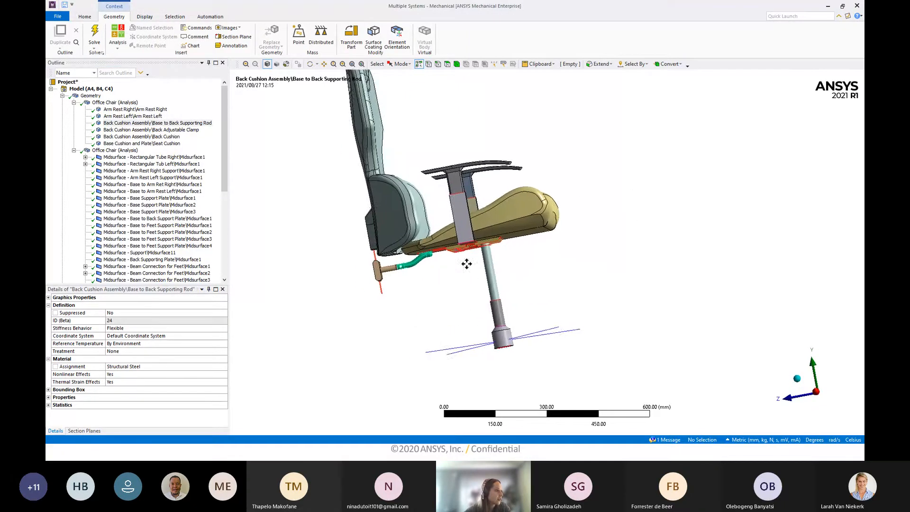
{"action": "left_click", "coordinate": [128, 131], "text": "ctrl"}
{"action": "middle_click_drag", "start_coordinate": [474, 237], "coordinate": [521, 168]}
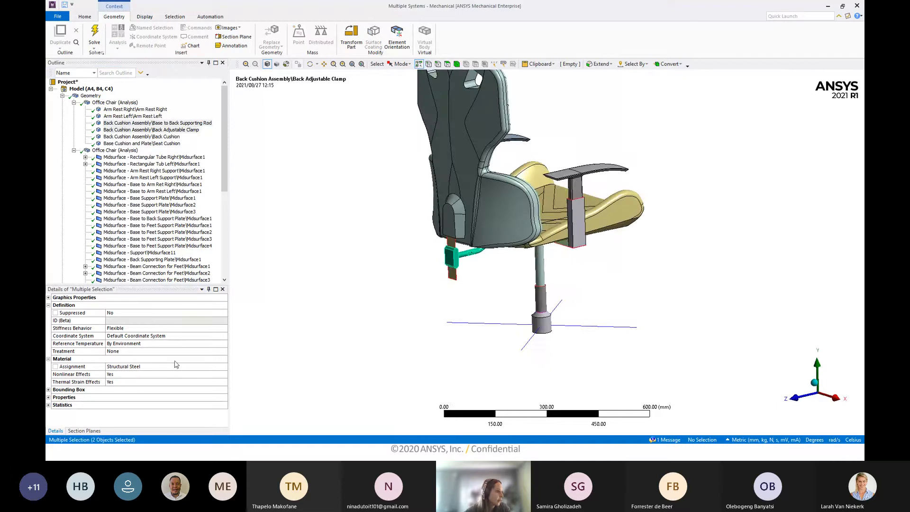
{"action": "left_click", "coordinate": [224, 367]}
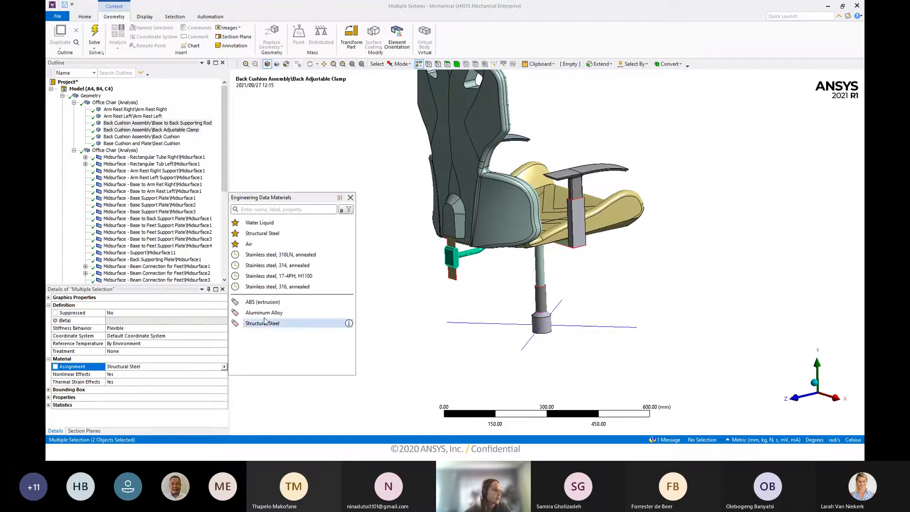
{"action": "left_click", "coordinate": [264, 314]}
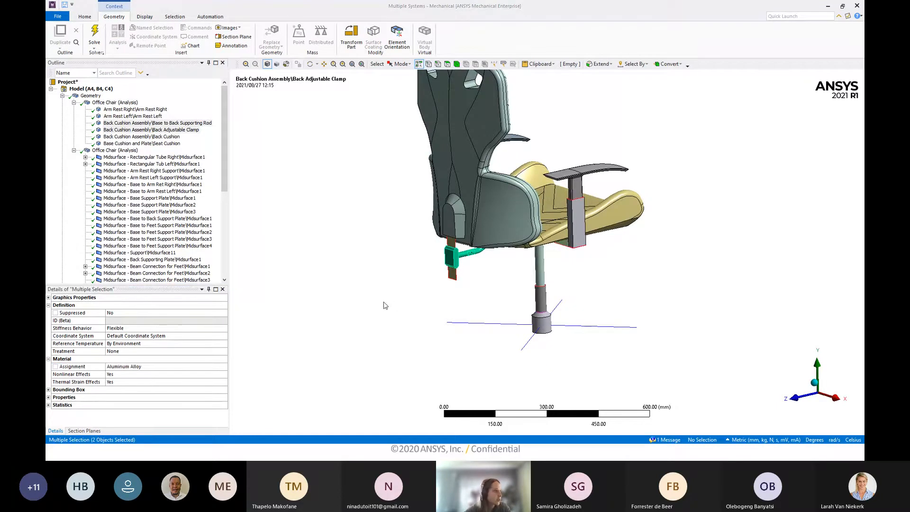
Assign Aluminum Alloy to all midsurface bodies, from Rectangular Tube Right through the last Beam Connection for Feet.
{"action": "left_click", "coordinate": [118, 158]}
{"action": "scroll", "coordinate": [118, 175], "scroll_direction": "down", "scroll_amount": 5}
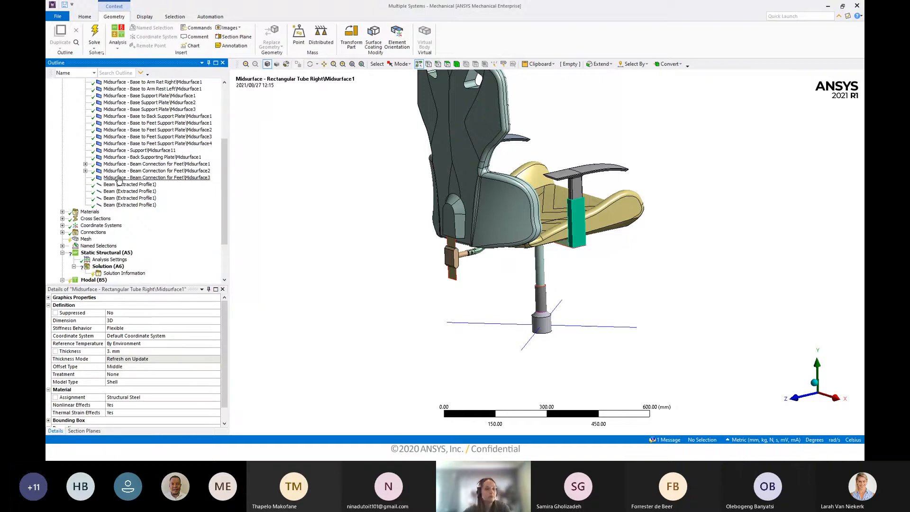
{"action": "left_click", "coordinate": [119, 178], "text": "shift"}
{"action": "middle_click_drag", "start_coordinate": [498, 204], "coordinate": [456, 245]}
{"action": "left_click", "coordinate": [210, 399]}
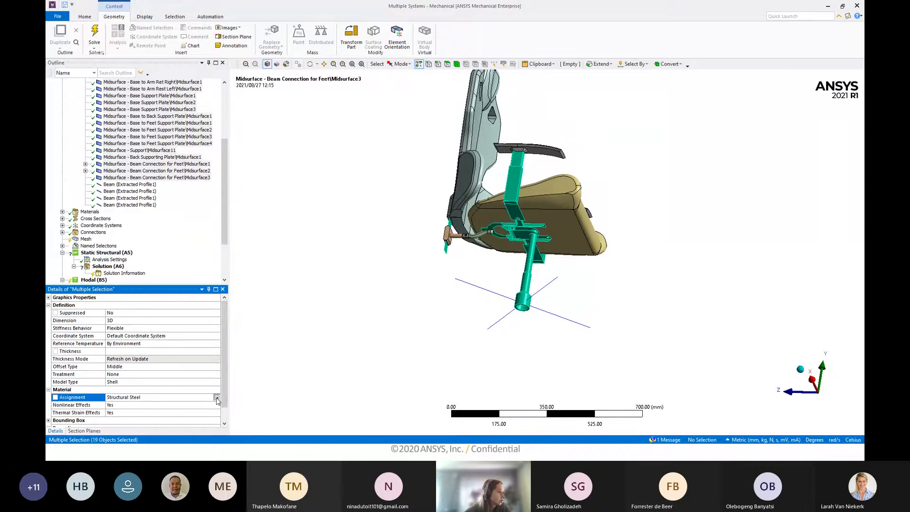
{"action": "left_click", "coordinate": [217, 398]}
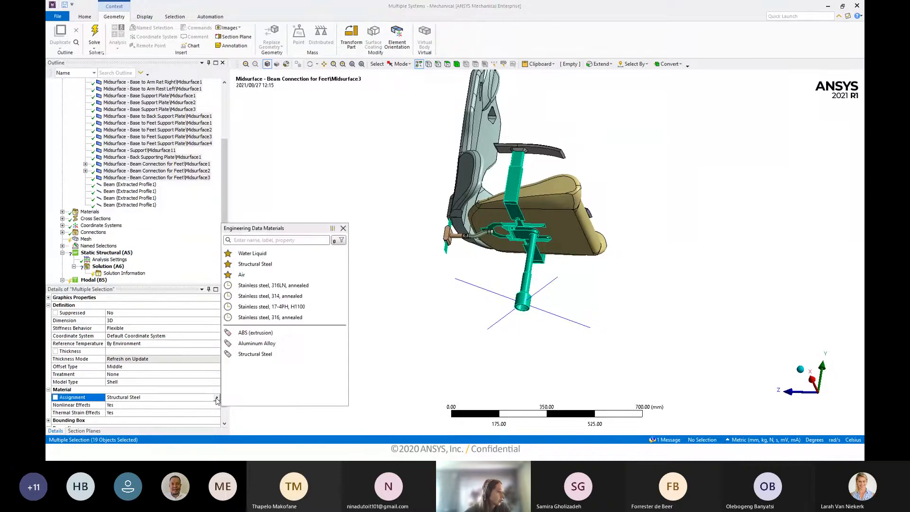
{"action": "left_click", "coordinate": [249, 348]}
{"action": "middle_click_drag", "start_coordinate": [609, 290], "coordinate": [571, 225]}
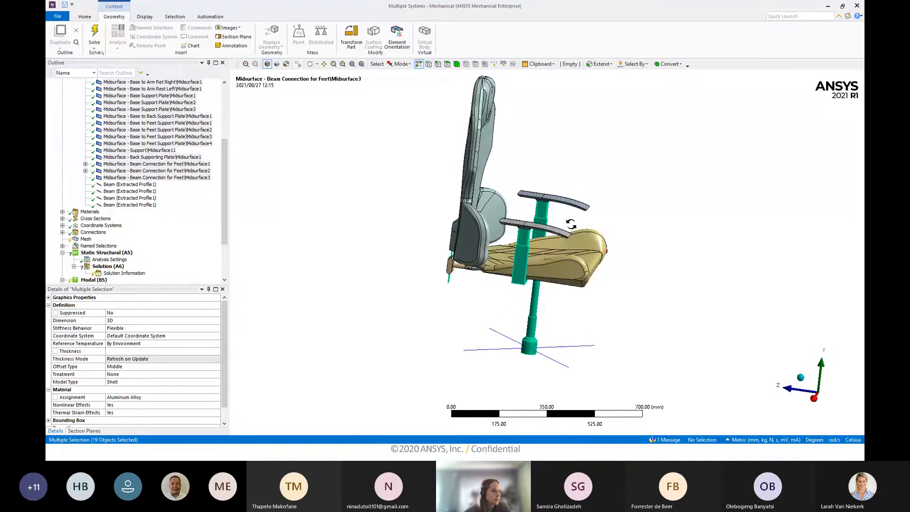
{"action": "middle_click_drag", "start_coordinate": [630, 333], "coordinate": [589, 313]}
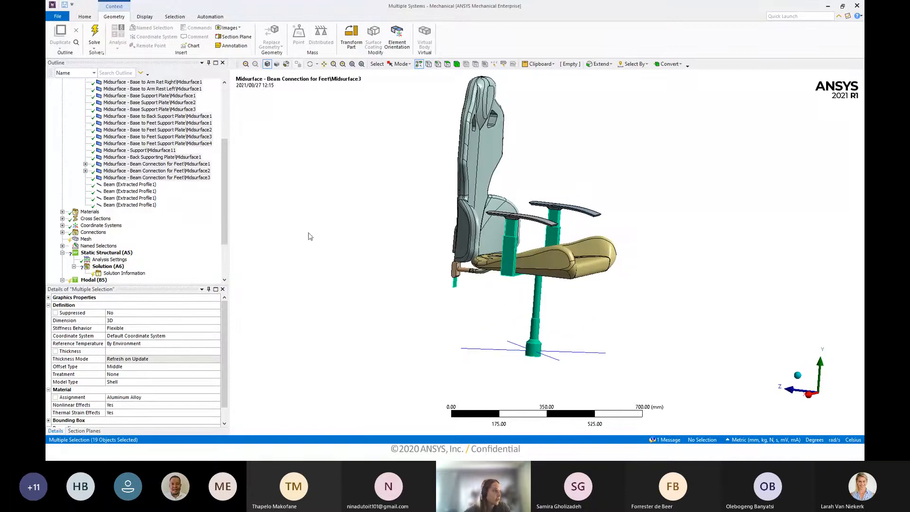
Check the material assignment of the four Extracted Profile1 beam bodies and collapse the Geometry branch.
{"action": "left_click", "coordinate": [129, 185]}
{"action": "left_click", "coordinate": [130, 205], "text": "shift"}
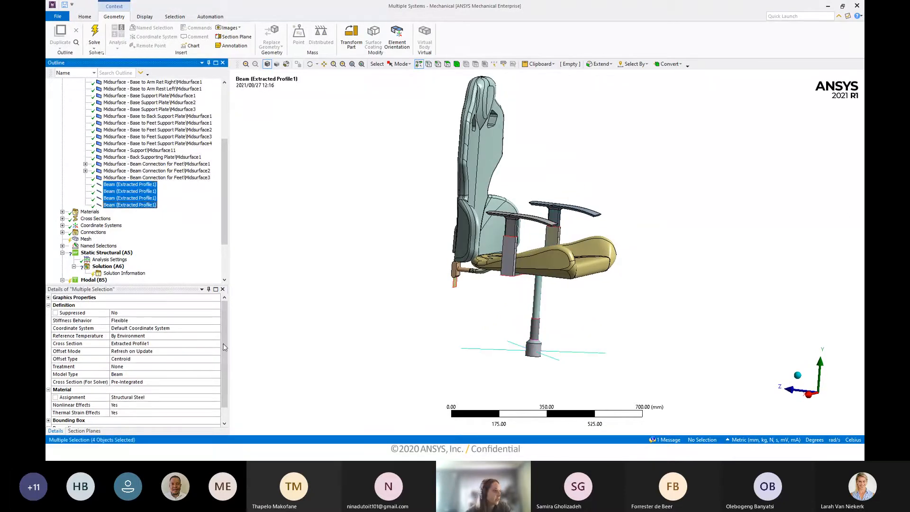
{"action": "scroll", "coordinate": [457, 297], "scroll_direction": "down", "scroll_amount": 2}
{"action": "left_click", "coordinate": [362, 299]}
{"action": "middle_click_drag", "start_coordinate": [556, 308], "coordinate": [498, 296]}
{"action": "scroll", "coordinate": [143, 158], "scroll_direction": "up", "scroll_amount": 5}
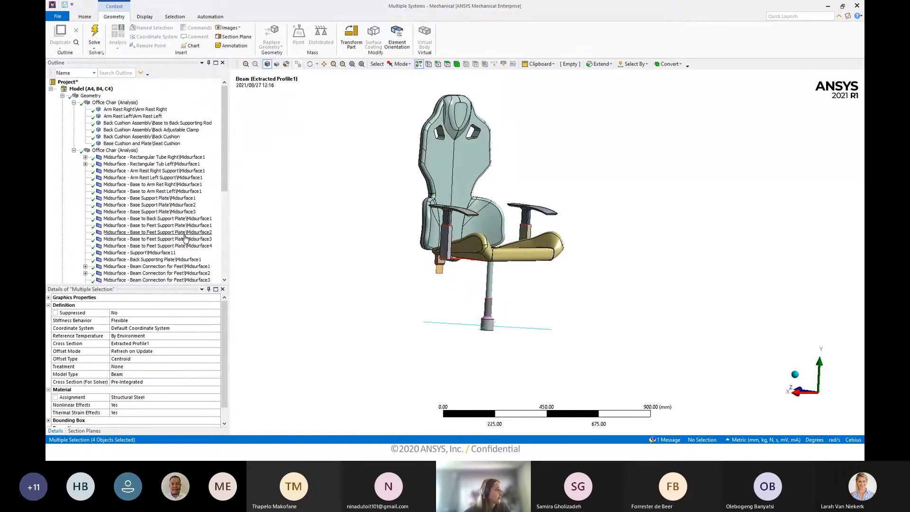
{"action": "scroll", "coordinate": [185, 238], "scroll_direction": "down", "scroll_amount": 5}
{"action": "scroll", "coordinate": [142, 190], "scroll_direction": "up", "scroll_amount": 5}
{"action": "left_click", "coordinate": [73, 102]}
{"action": "left_click", "coordinate": [62, 95]}
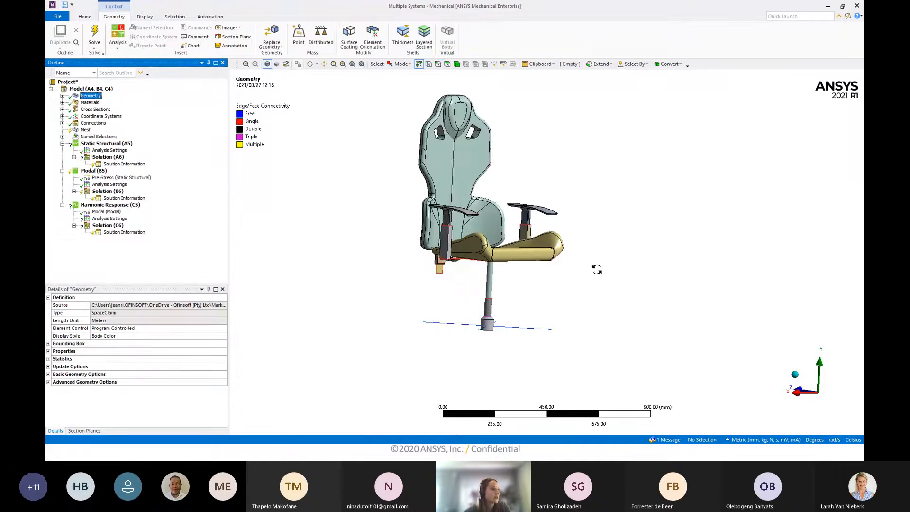
{"action": "middle_click_drag", "start_coordinate": [597, 270], "coordinate": [591, 268]}
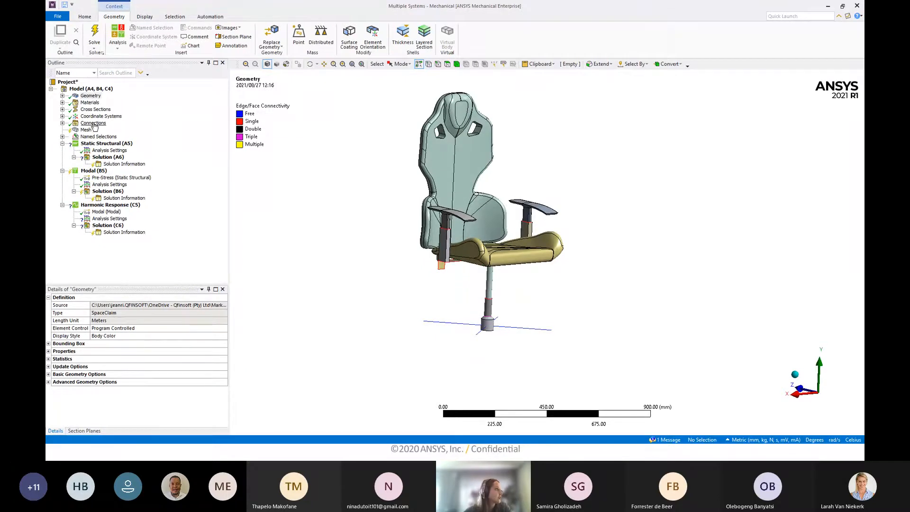
Review the Materials branch and examine the chair model coloured by assigned material.
{"action": "right_click", "coordinate": [90, 103]}
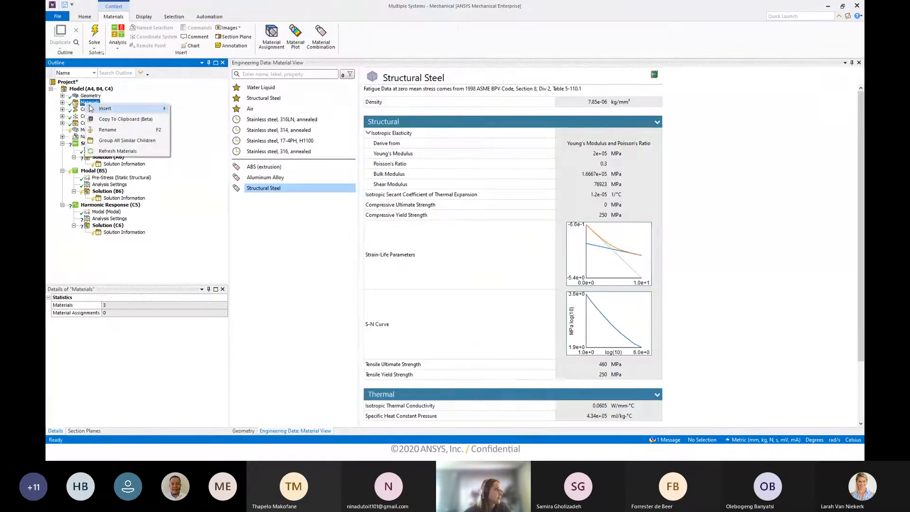
{"action": "mouse_move", "coordinate": [95, 109]}
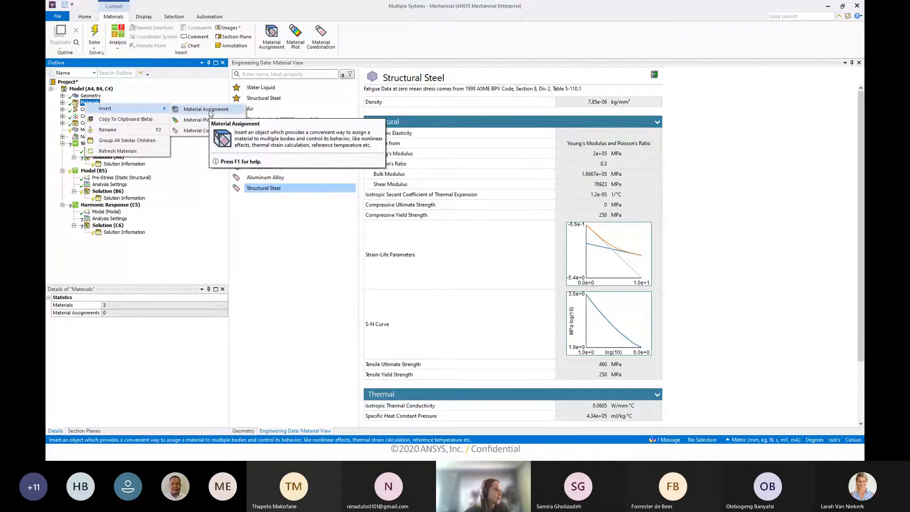
{"action": "left_click", "coordinate": [62, 102]}
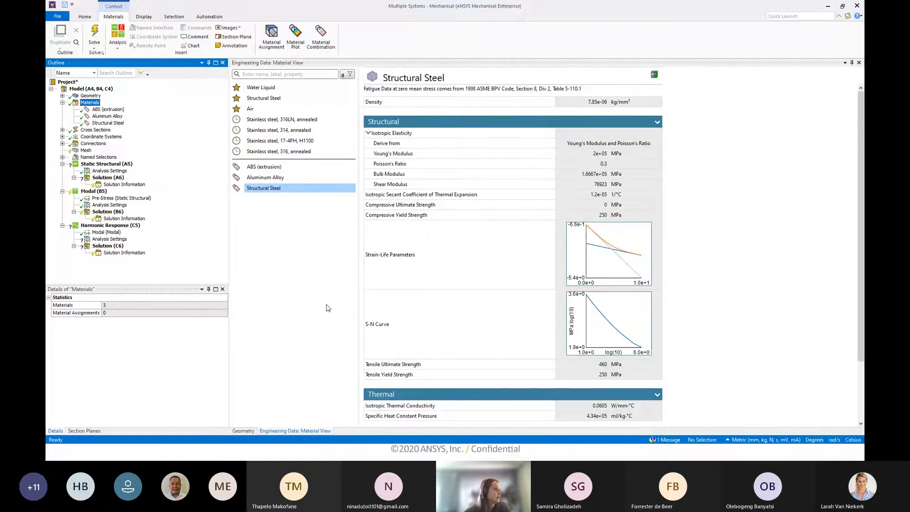
{"action": "left_click", "coordinate": [242, 431]}
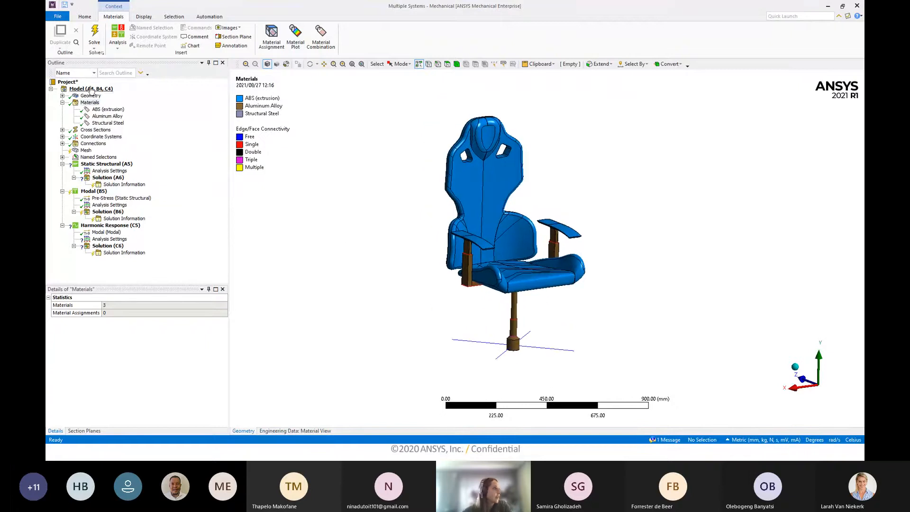
{"action": "left_click", "coordinate": [62, 102]}
Insert a point mass under Geometry and set its mass to 125 kg.
{"action": "right_click", "coordinate": [87, 96]}
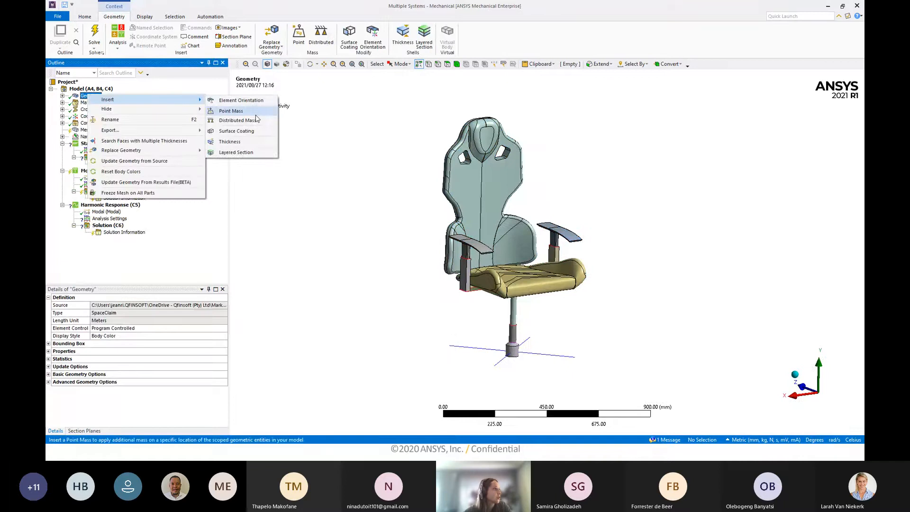
{"action": "left_click", "coordinate": [253, 116]}
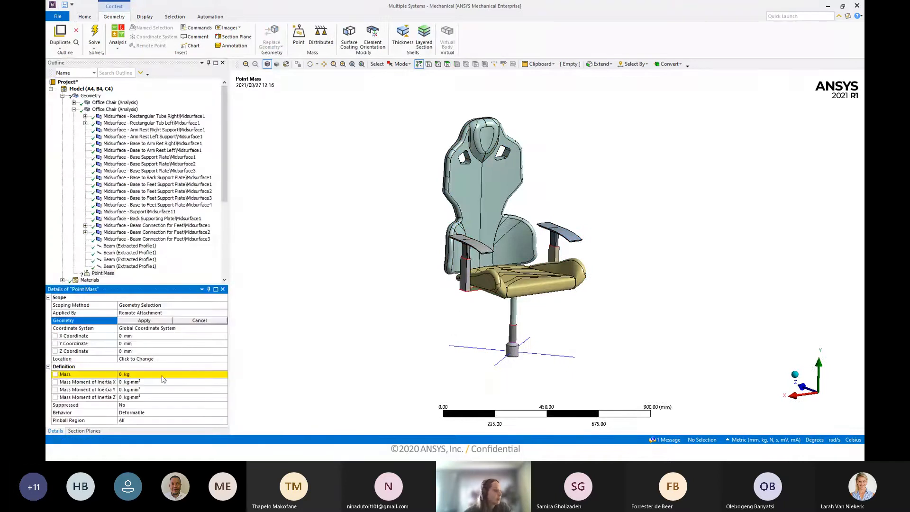
{"action": "left_click", "coordinate": [158, 378]}
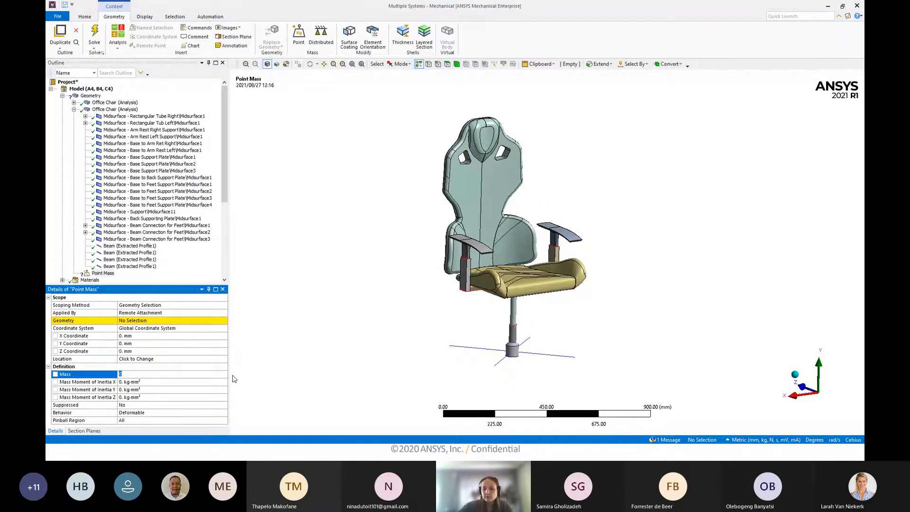
{"action": "type", "text": "1"}
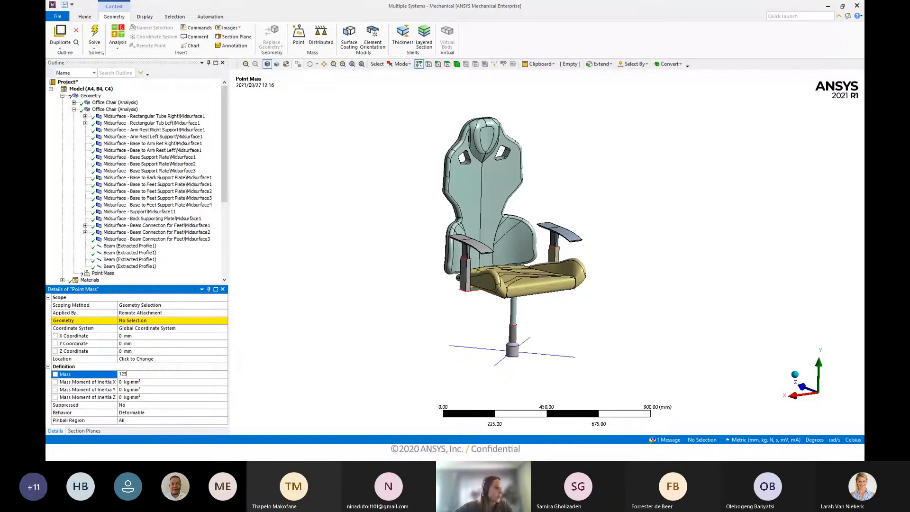
{"action": "type", "text": "25"}
{"action": "key", "text": "Return"}
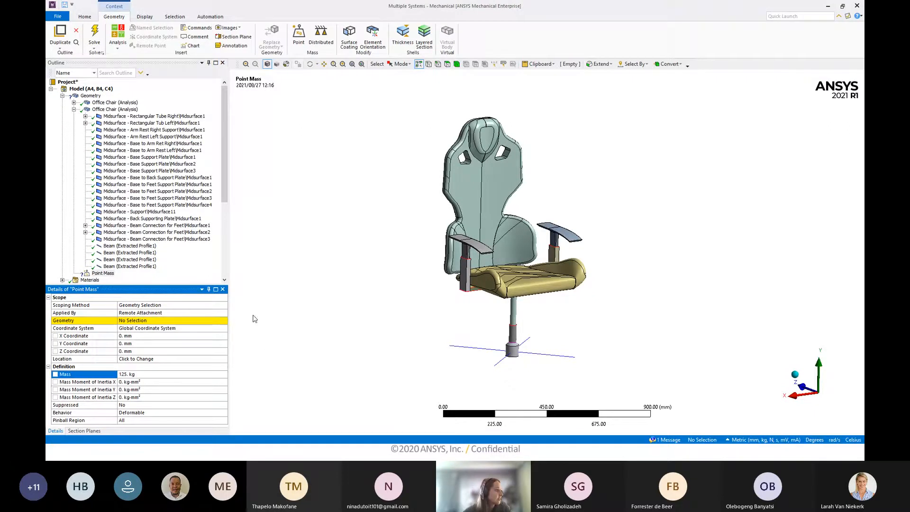
Scope the point mass by named selection to Remote Mass Surfaces, keeping it applied by Remote Attachment.
{"action": "left_click", "coordinate": [220, 304]}
{"action": "left_click", "coordinate": [225, 307]}
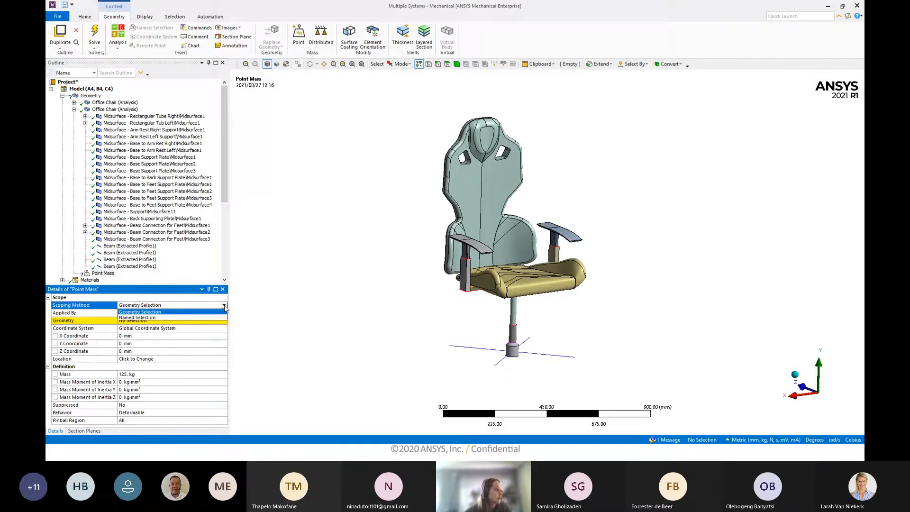
{"action": "left_click", "coordinate": [207, 316]}
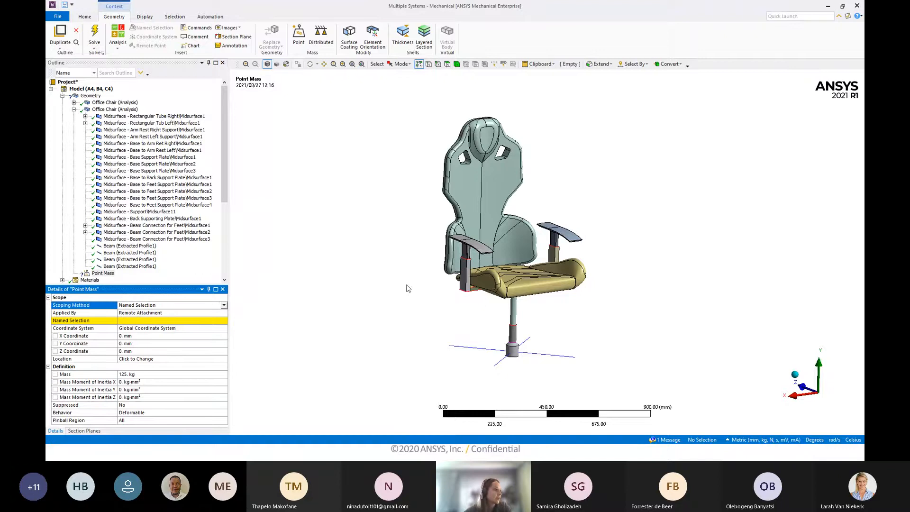
{"action": "middle_click_drag", "start_coordinate": [416, 292], "coordinate": [415, 300]}
{"action": "left_click", "coordinate": [225, 314]}
{"action": "left_click", "coordinate": [225, 314]}
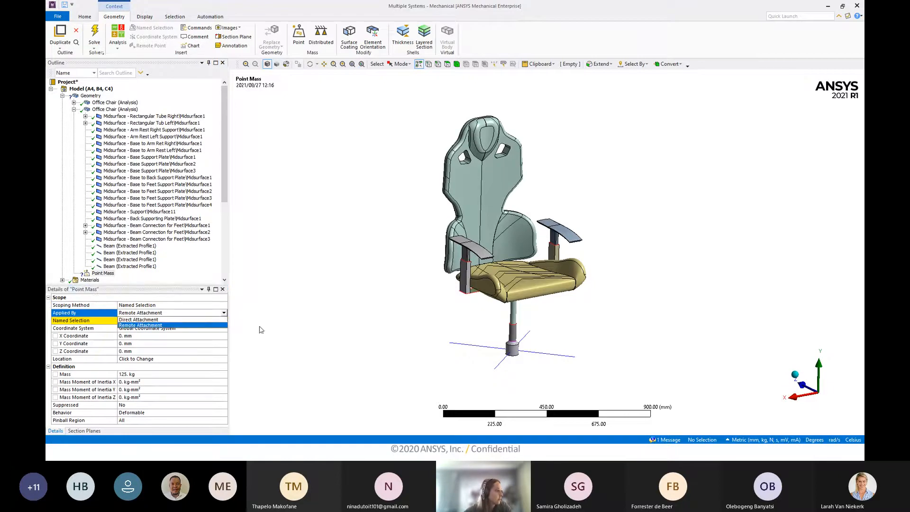
{"action": "left_click", "coordinate": [173, 325]}
{"action": "left_click", "coordinate": [222, 322]}
{"action": "left_click", "coordinate": [224, 320]}
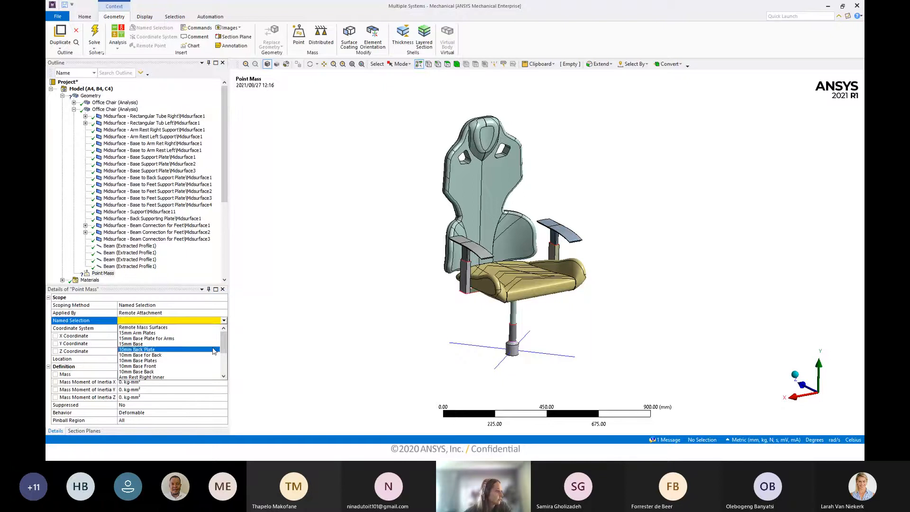
{"action": "left_click", "coordinate": [213, 334]}
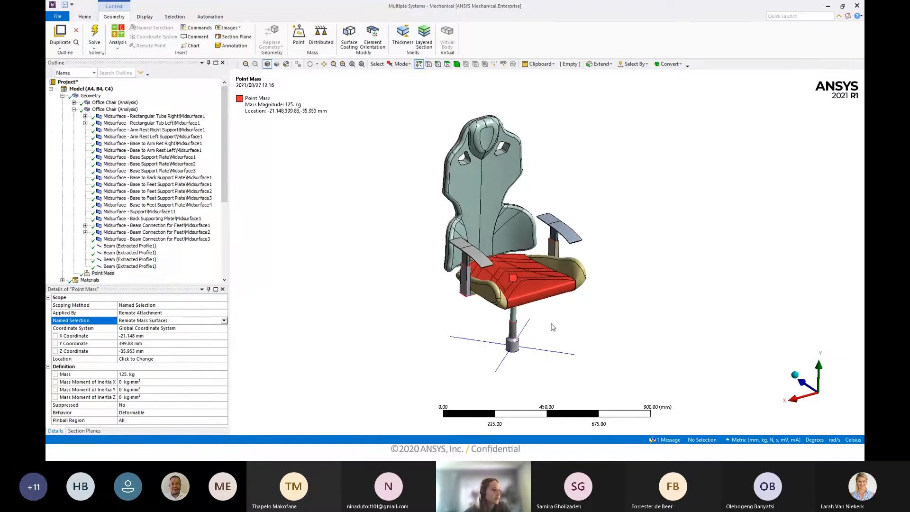
{"action": "middle_click_drag", "start_coordinate": [549, 326], "coordinate": [515, 276], "text": "ctrl"}
{"action": "scroll", "coordinate": [490, 233], "scroll_direction": "up", "scroll_amount": 2}
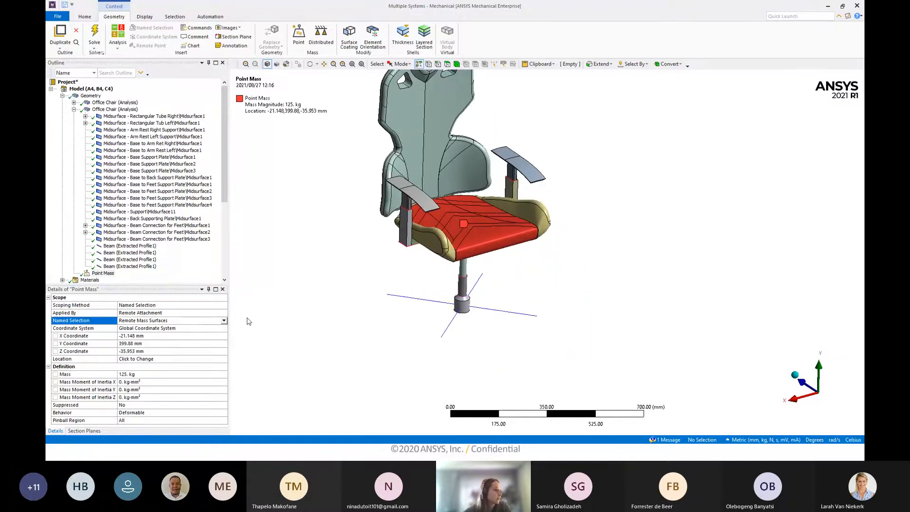
Set the point mass's coordinate system to Human CG.
{"action": "left_click", "coordinate": [181, 329]}
{"action": "left_click", "coordinate": [224, 328]}
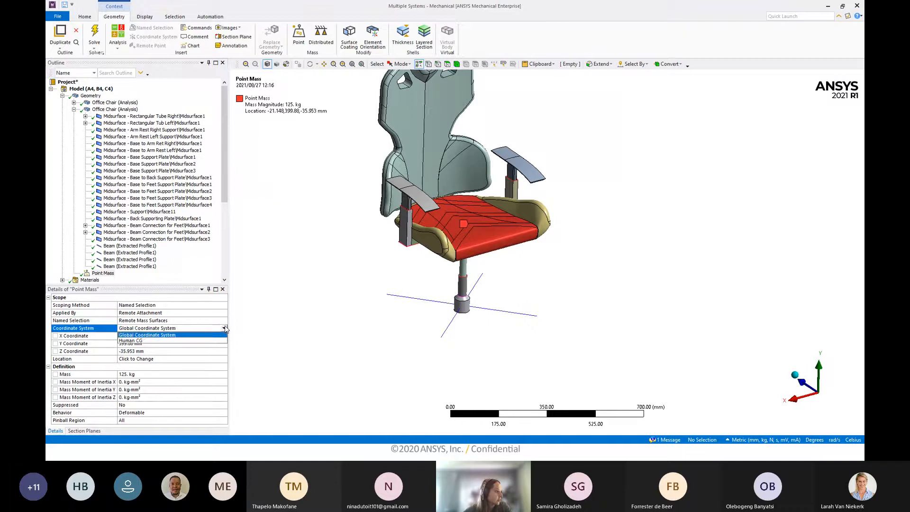
{"action": "left_click", "coordinate": [198, 341]}
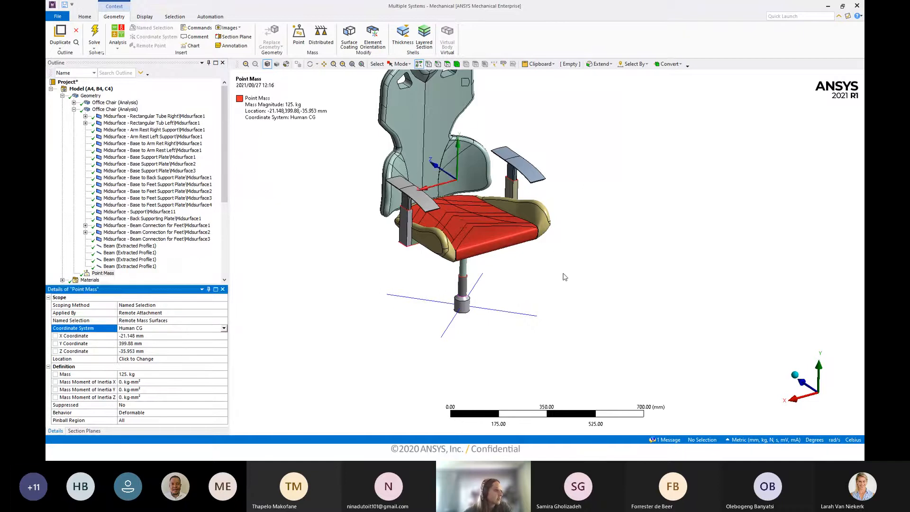
{"action": "mouse_move", "coordinate": [564, 277]}
{"action": "middle_mouse_down"}
{"action": "mouse_move", "coordinate": [545, 248]}
{"action": "mouse_move", "coordinate": [559, 315]}
{"action": "mouse_move", "coordinate": [549, 268]}
{"action": "middle_mouse_up"}
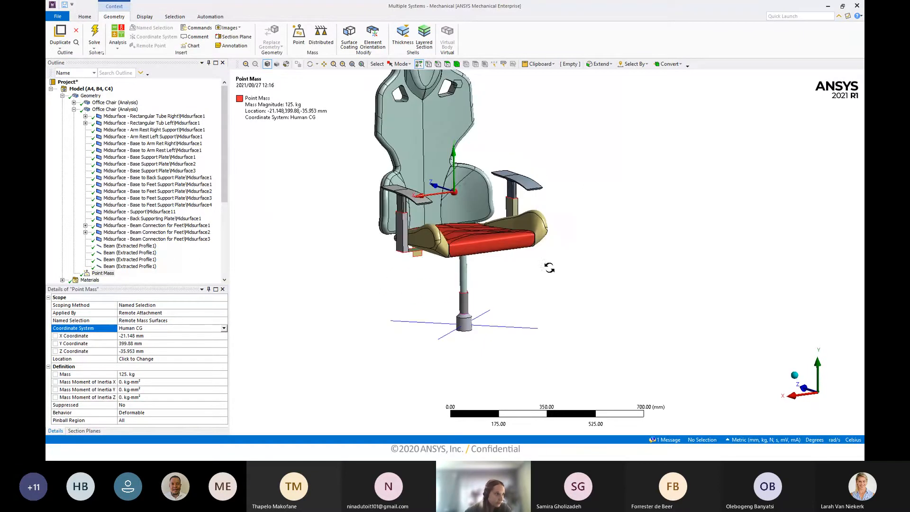
Set the point mass's X, Y and Z coordinates to 0 mm in its coordinate system.
{"action": "left_click", "coordinate": [132, 337]}
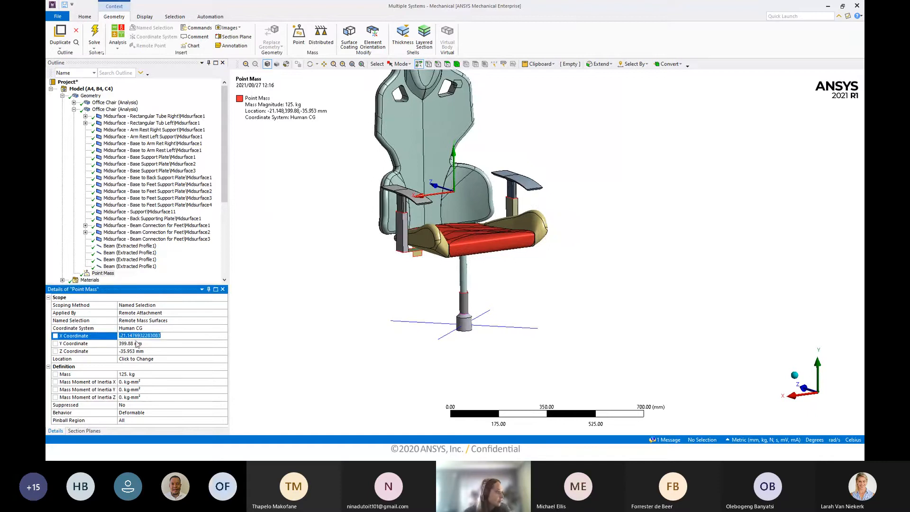
{"action": "type", "text": "0"}
{"action": "left_click", "coordinate": [136, 344]}
{"action": "type", "text": "0"}
{"action": "left_click", "coordinate": [139, 351]}
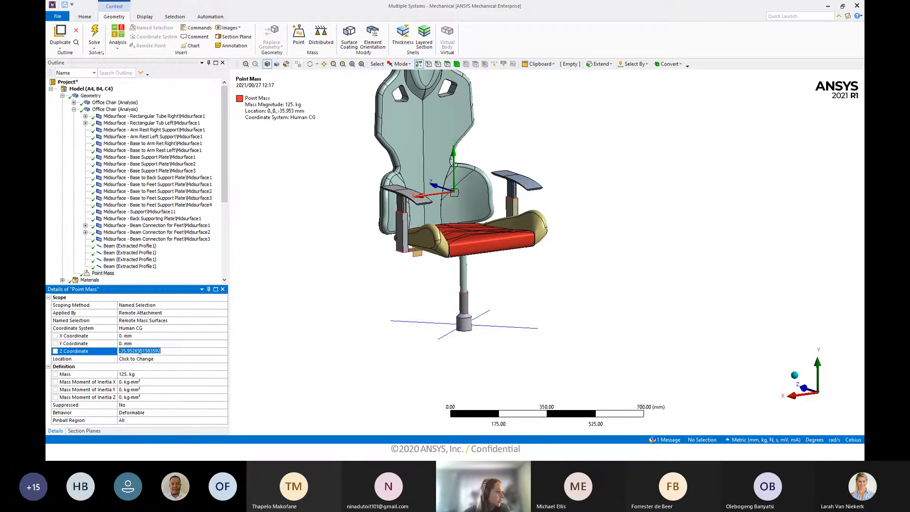
{"action": "type", "text": "0"}
{"action": "left_click", "coordinate": [306, 353]}
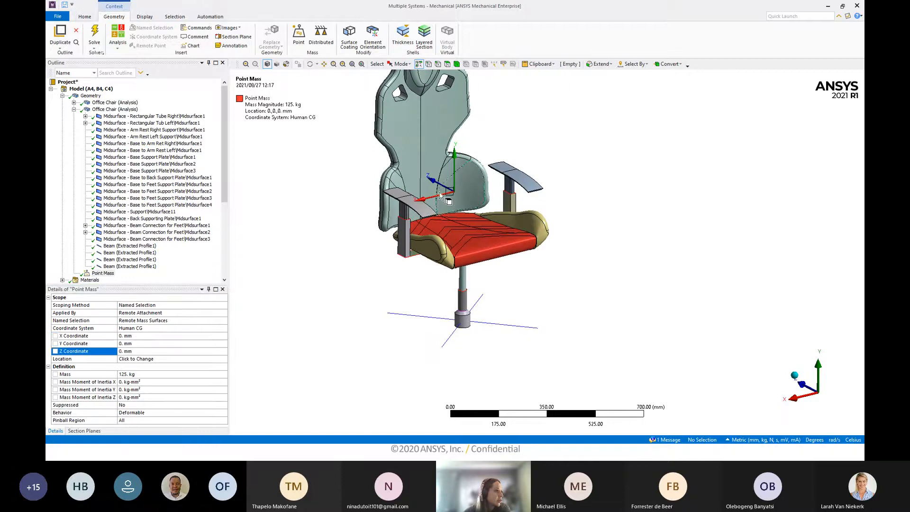
Collapse the Geometry branch and review the properties of the Extracted Profile1 beam cross section.
{"action": "left_click", "coordinate": [91, 96]}
{"action": "middle_click_drag", "start_coordinate": [462, 235], "coordinate": [513, 261]}
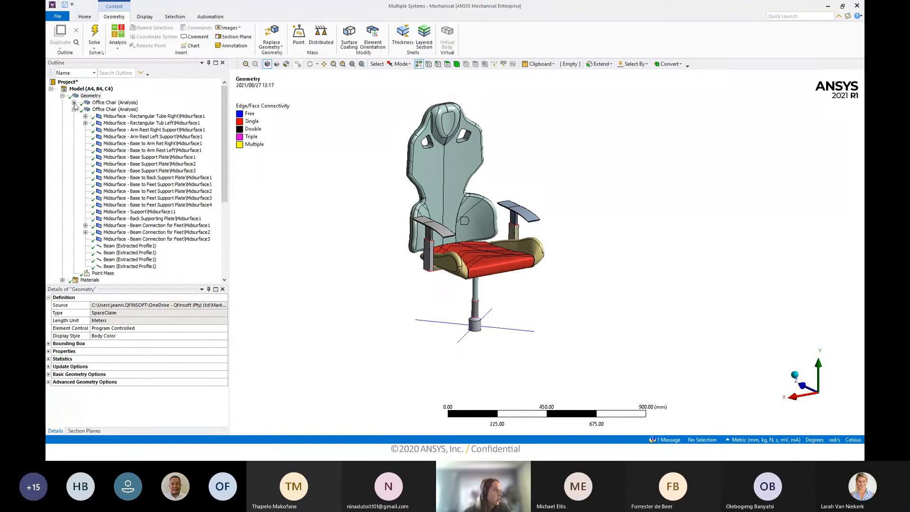
{"action": "left_click", "coordinate": [63, 96]}
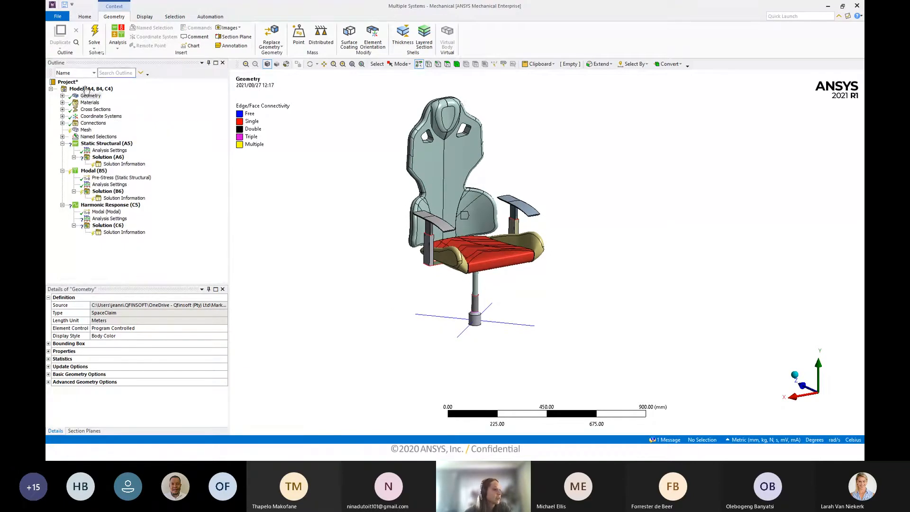
{"action": "left_click", "coordinate": [62, 110]}
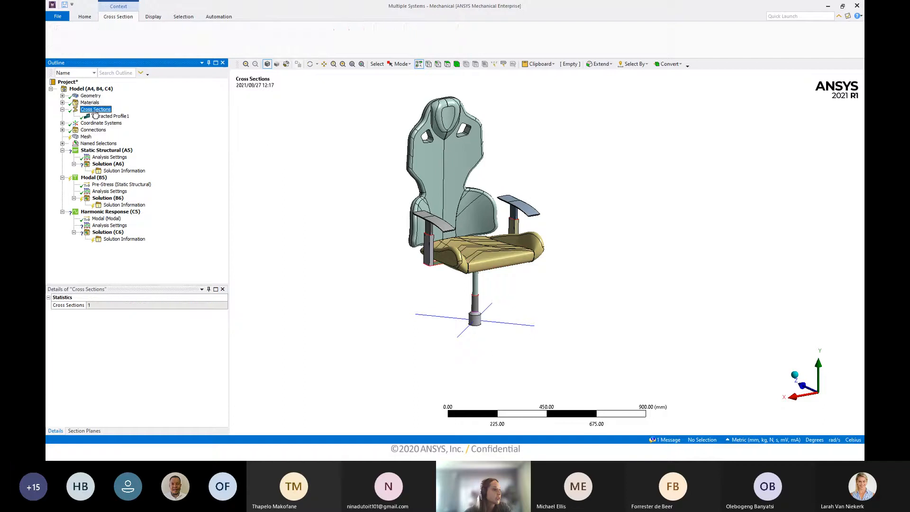
{"action": "left_click", "coordinate": [110, 116]}
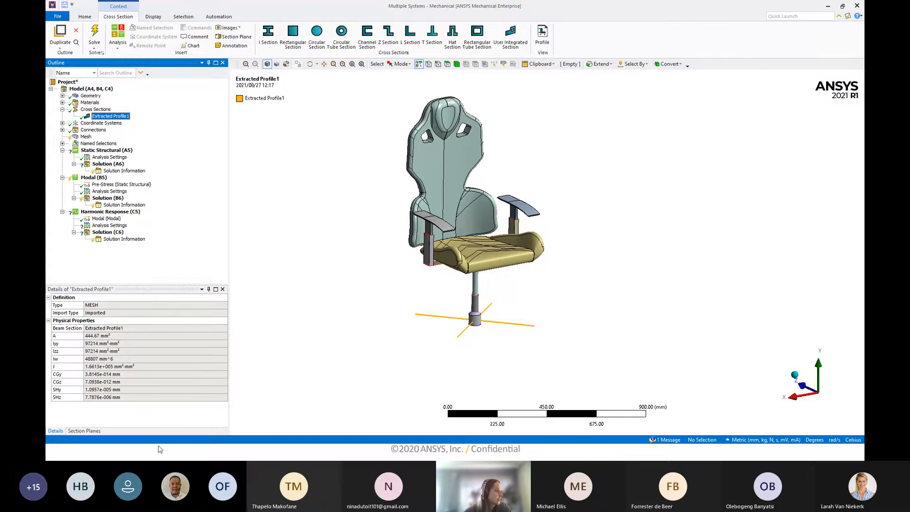
{"action": "left_click", "coordinate": [62, 109]}
{"action": "mouse_move", "coordinate": [605, 310]}
{"action": "middle_mouse_down"}
{"action": "mouse_move", "coordinate": [593, 301]}
{"action": "mouse_move", "coordinate": [590, 313]}
{"action": "middle_mouse_up"}
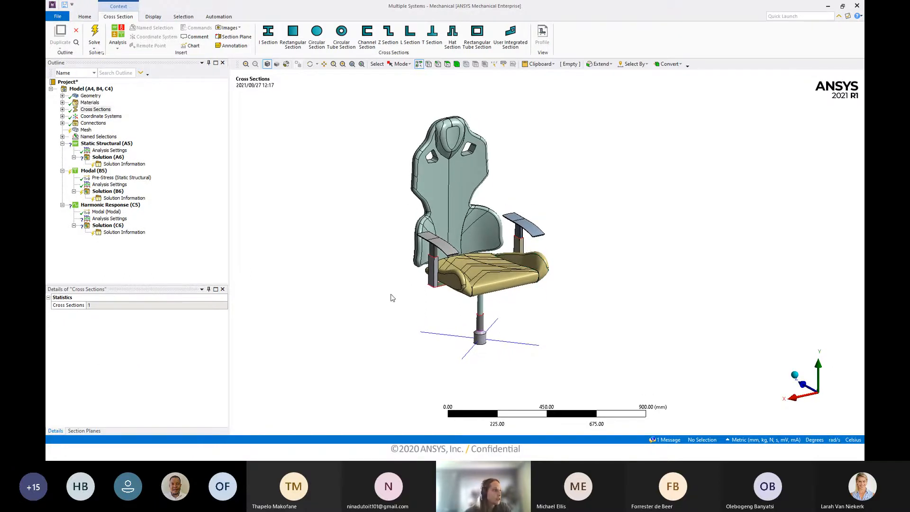
{"action": "middle_click_drag", "start_coordinate": [632, 311], "coordinate": [648, 323]}
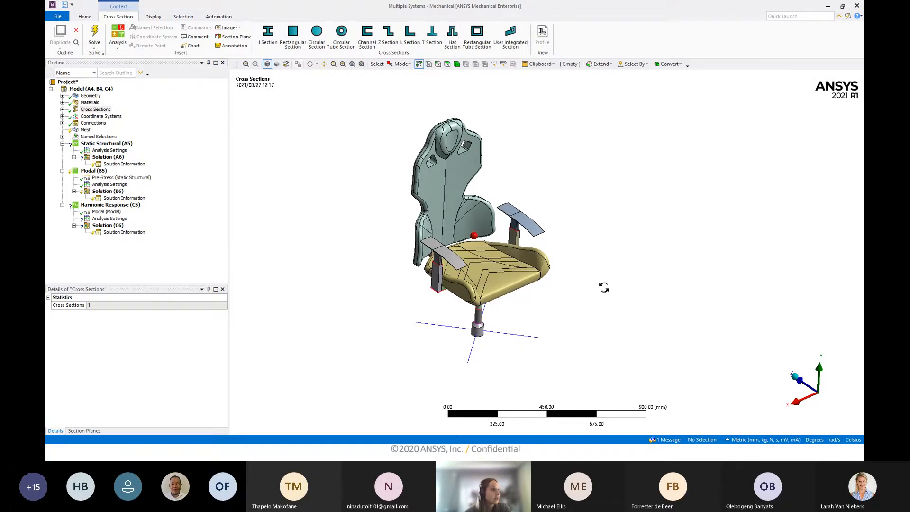
{"action": "middle_click_drag", "start_coordinate": [604, 287], "coordinate": [550, 277]}
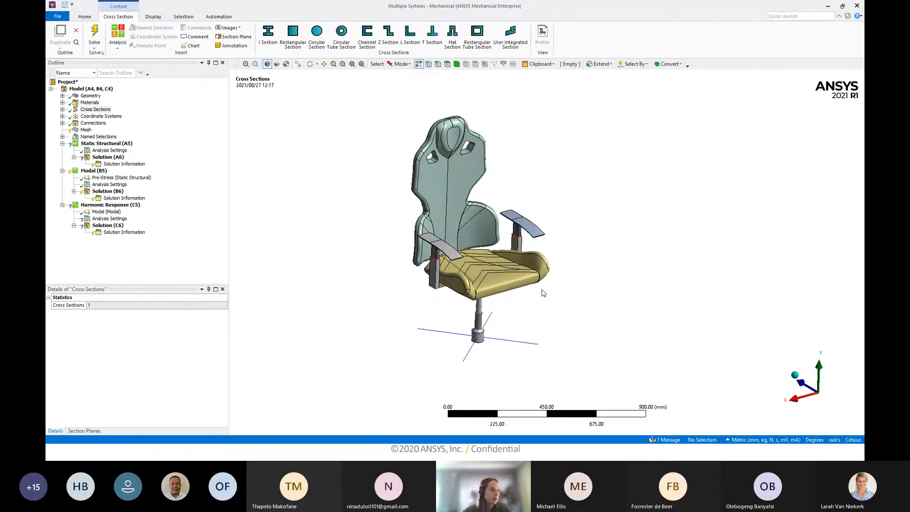
{"action": "scroll", "coordinate": [545, 265], "scroll_direction": "up", "scroll_amount": 1}
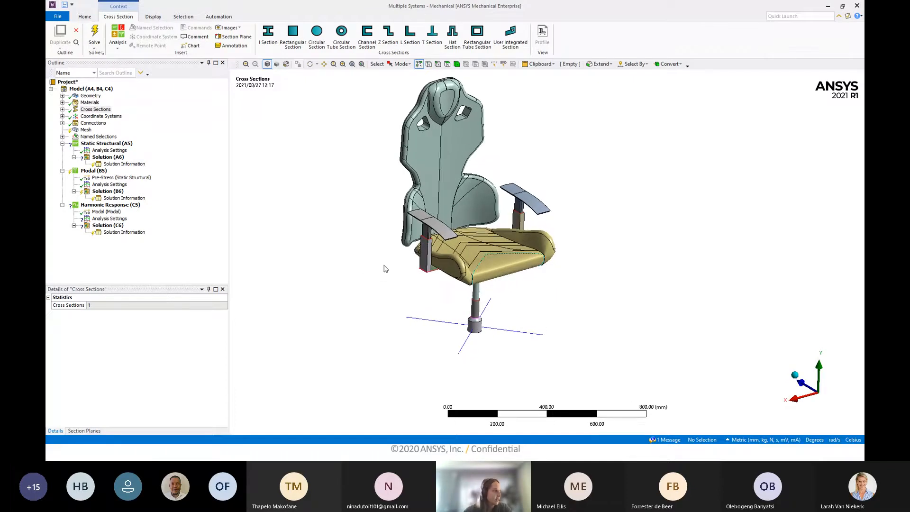
Expand the mesh sizing settings and set Capture Curvature to No.
{"action": "left_click", "coordinate": [85, 130]}
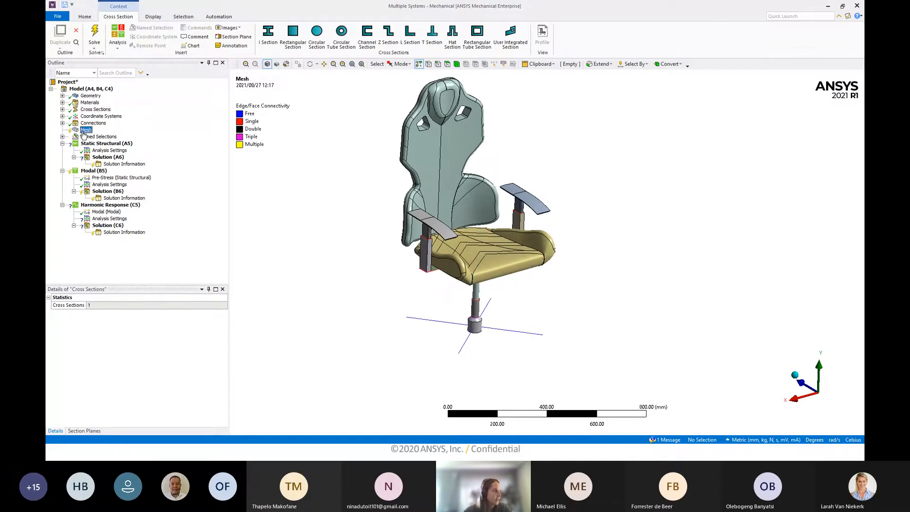
{"action": "mouse_move", "coordinate": [376, 264]}
{"action": "middle_mouse_down"}
{"action": "mouse_move", "coordinate": [374, 199]}
{"action": "mouse_move", "coordinate": [368, 237]}
{"action": "mouse_move", "coordinate": [275, 265]}
{"action": "mouse_move", "coordinate": [246, 219]}
{"action": "mouse_move", "coordinate": [222, 271]}
{"action": "mouse_move", "coordinate": [408, 260]}
{"action": "mouse_move", "coordinate": [386, 248]}
{"action": "mouse_move", "coordinate": [340, 280]}
{"action": "mouse_move", "coordinate": [330, 261]}
{"action": "mouse_move", "coordinate": [347, 247]}
{"action": "mouse_move", "coordinate": [355, 271]}
{"action": "mouse_move", "coordinate": [371, 250]}
{"action": "mouse_move", "coordinate": [366, 276]}
{"action": "middle_mouse_up"}
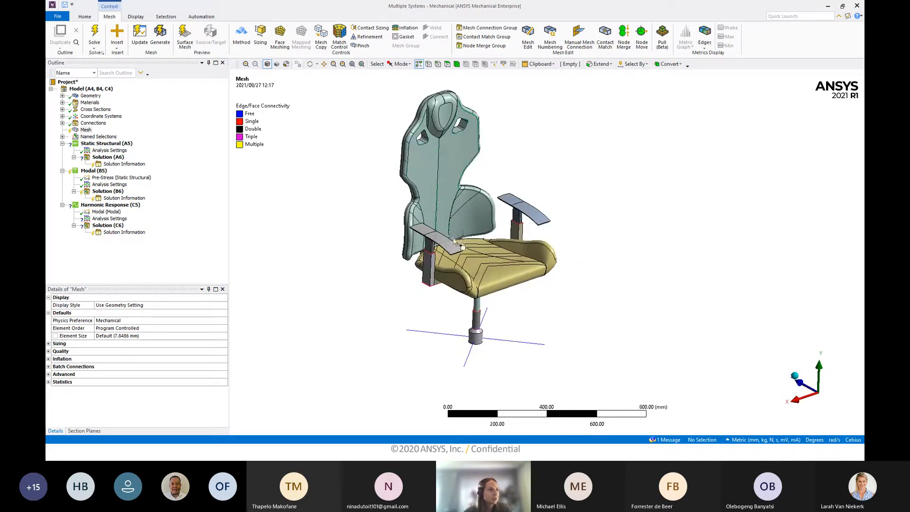
{"action": "middle_click_drag", "start_coordinate": [454, 241], "coordinate": [515, 331]}
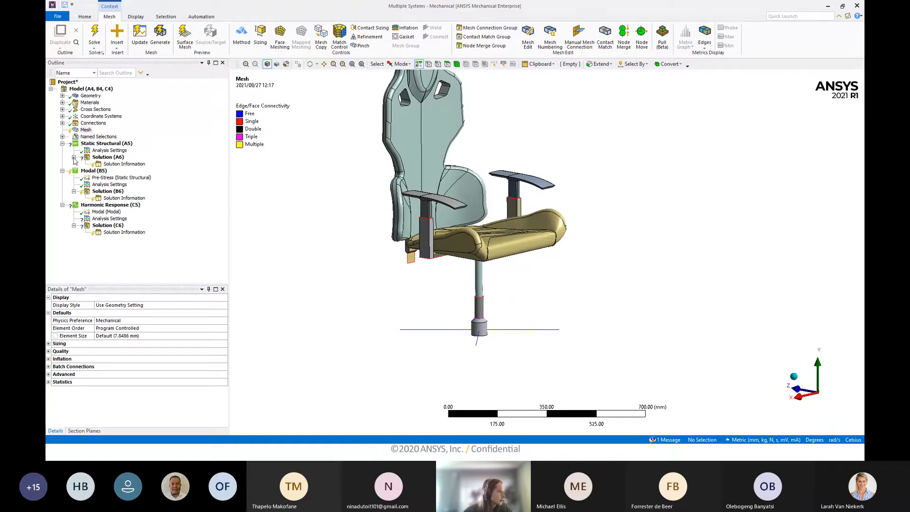
{"action": "left_click", "coordinate": [84, 130]}
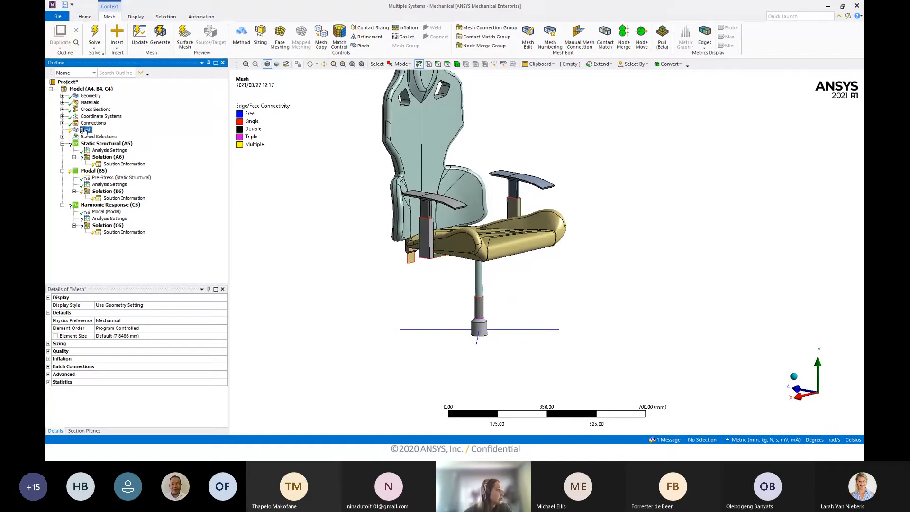
{"action": "left_click", "coordinate": [49, 344]}
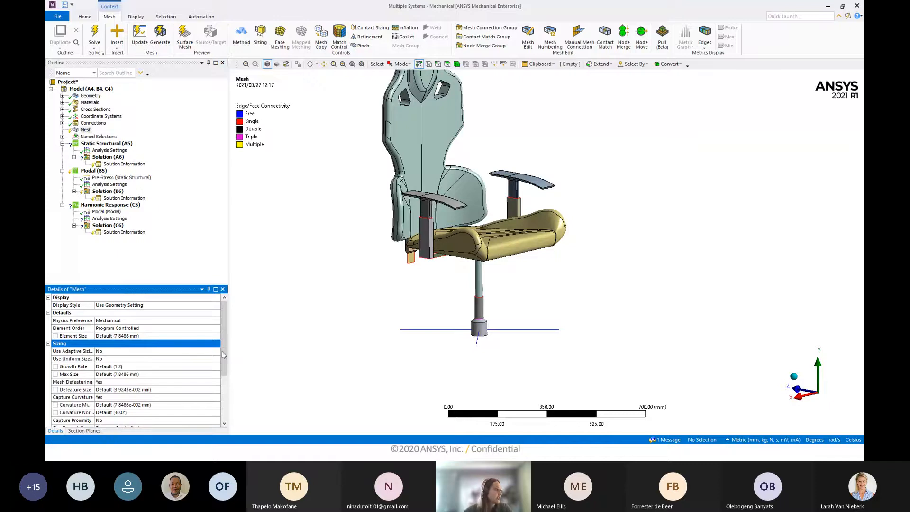
{"action": "scroll", "coordinate": [223, 354], "scroll_direction": "down", "scroll_amount": 1}
{"action": "scroll", "coordinate": [224, 354], "scroll_direction": "up", "scroll_amount": 1}
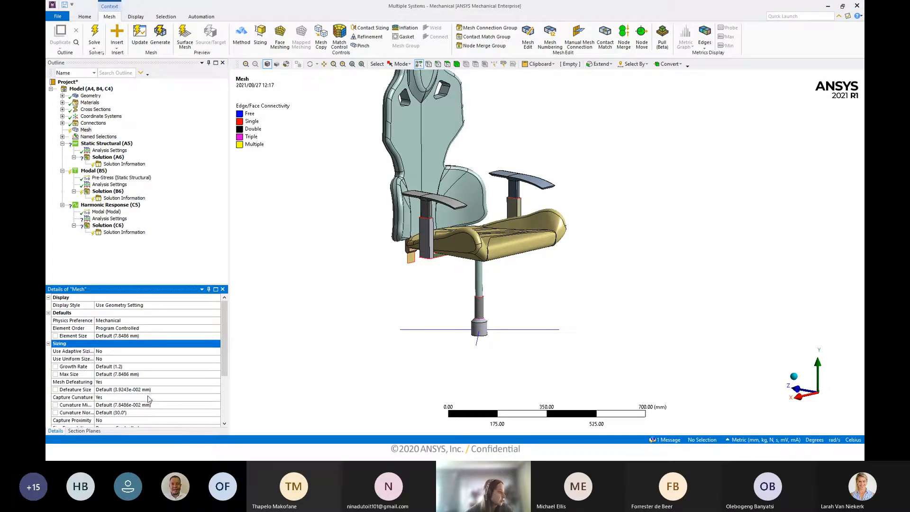
{"action": "left_click", "coordinate": [210, 398]}
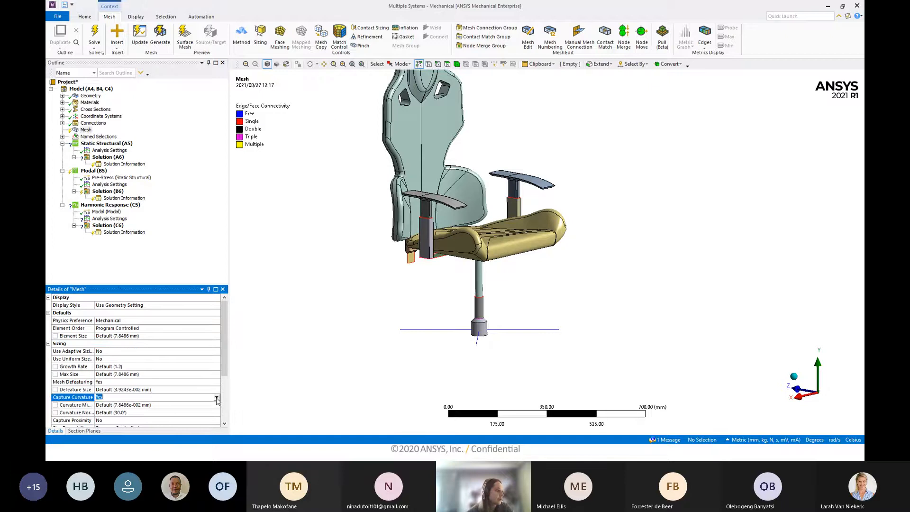
{"action": "left_click", "coordinate": [216, 398]}
{"action": "left_click", "coordinate": [146, 405]}
{"action": "middle_click_drag", "start_coordinate": [522, 284], "coordinate": [537, 303]}
{"action": "scroll", "coordinate": [508, 260], "scroll_direction": "up", "scroll_amount": 3}
{"action": "mouse_move", "coordinate": [447, 214]}
{"action": "middle_mouse_down"}
{"action": "mouse_move", "coordinate": [468, 205]}
{"action": "mouse_move", "coordinate": [438, 216]}
{"action": "middle_mouse_up"}
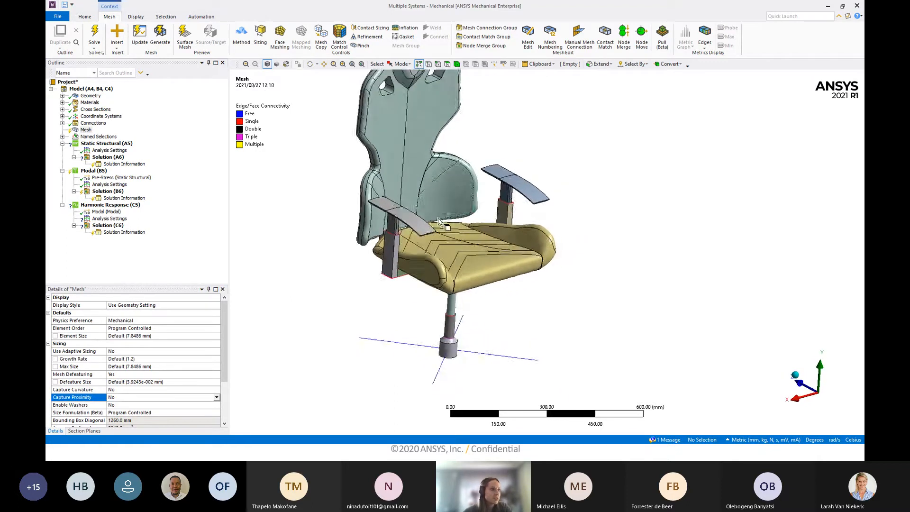
{"action": "scroll", "coordinate": [473, 262], "scroll_direction": "down", "scroll_amount": 3}
{"action": "middle_click_drag", "start_coordinate": [473, 262], "coordinate": [512, 269], "text": "ctrl"}
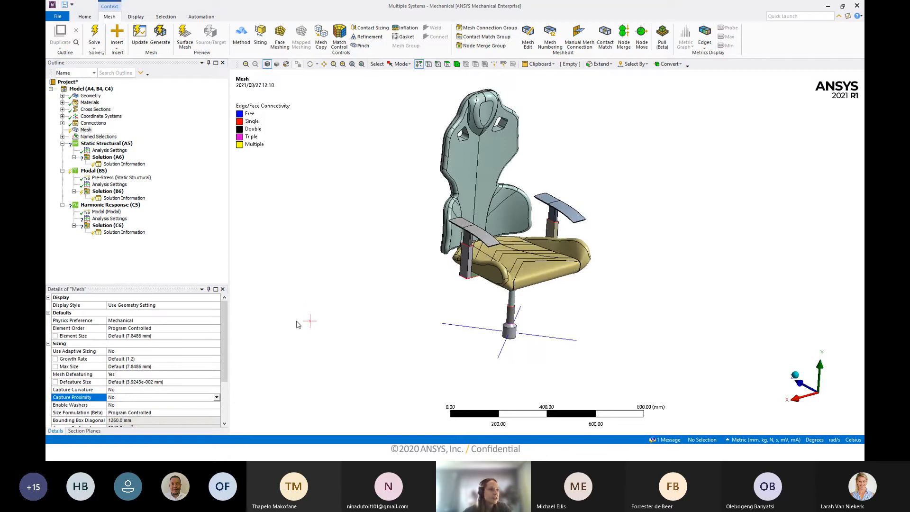
{"action": "middle_click_drag", "start_coordinate": [295, 318], "coordinate": [285, 316]}
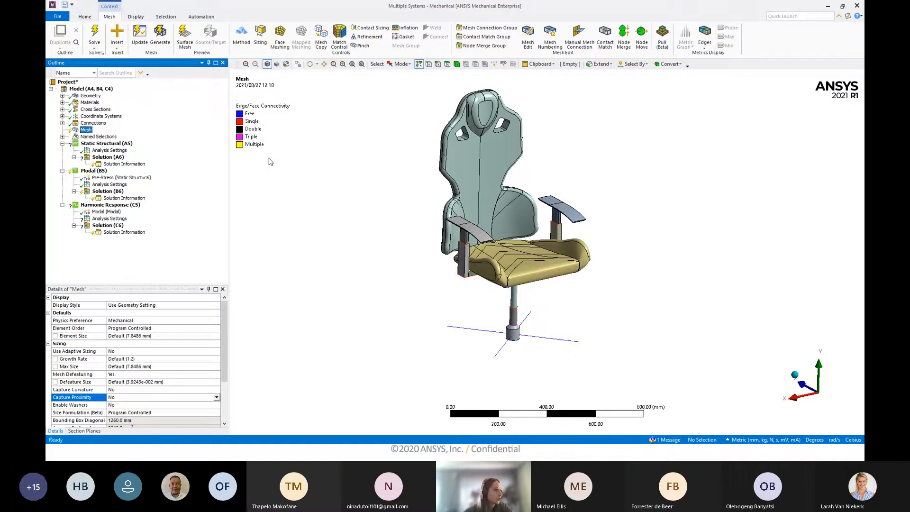
Add a mesh sizing control and scope it to the chair's backrest and seat bodies.
{"action": "left_click", "coordinate": [260, 36]}
{"action": "left_click", "coordinate": [481, 156]}
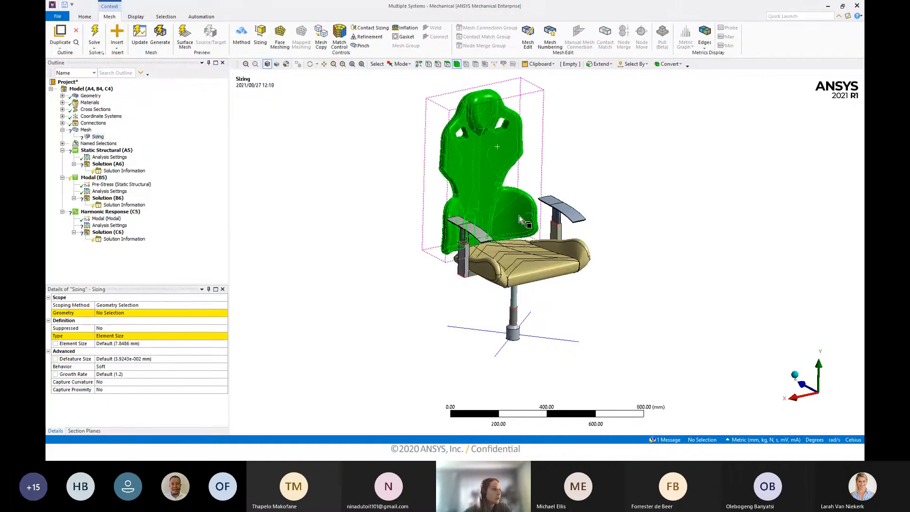
{"action": "left_click", "coordinate": [531, 261], "text": "ctrl"}
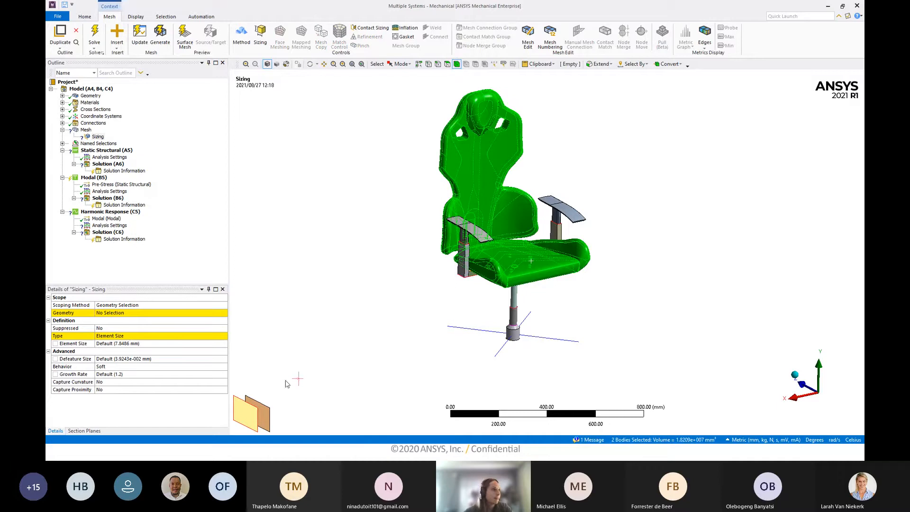
{"action": "left_click", "coordinate": [115, 314]}
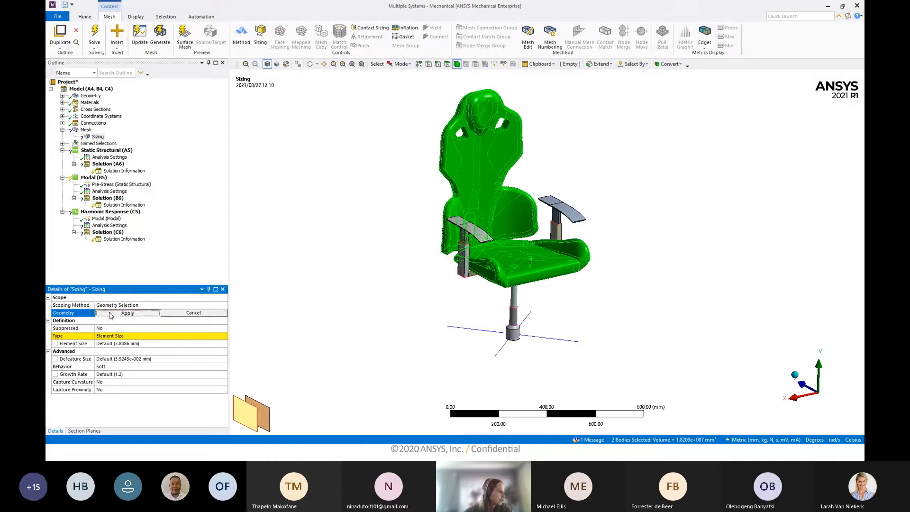
{"action": "left_click", "coordinate": [113, 313]}
{"action": "mouse_move", "coordinate": [464, 321]}
{"action": "middle_mouse_down"}
{"action": "mouse_move", "coordinate": [451, 331]}
{"action": "mouse_move", "coordinate": [464, 324]}
{"action": "mouse_move", "coordinate": [457, 328]}
{"action": "middle_mouse_up"}
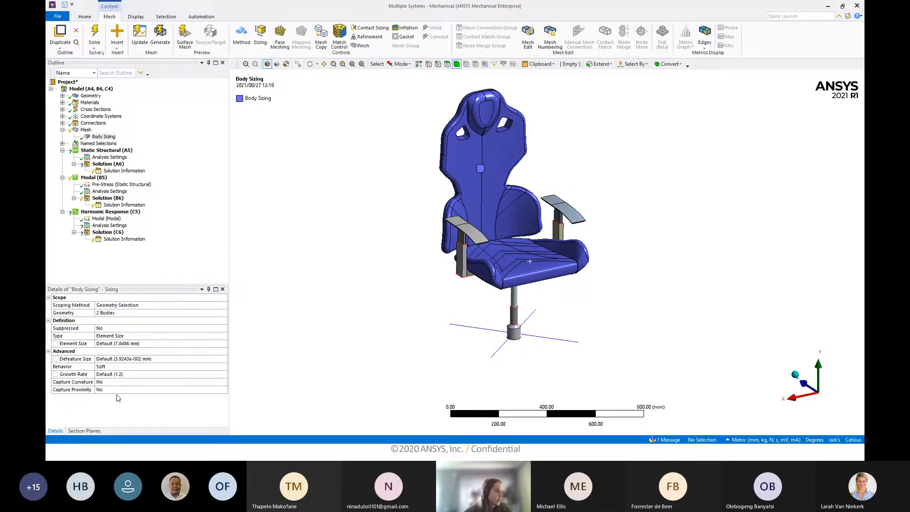
Set the element size of the backrest and seat body sizing to 25 mm.
{"action": "left_click", "coordinate": [134, 344]}
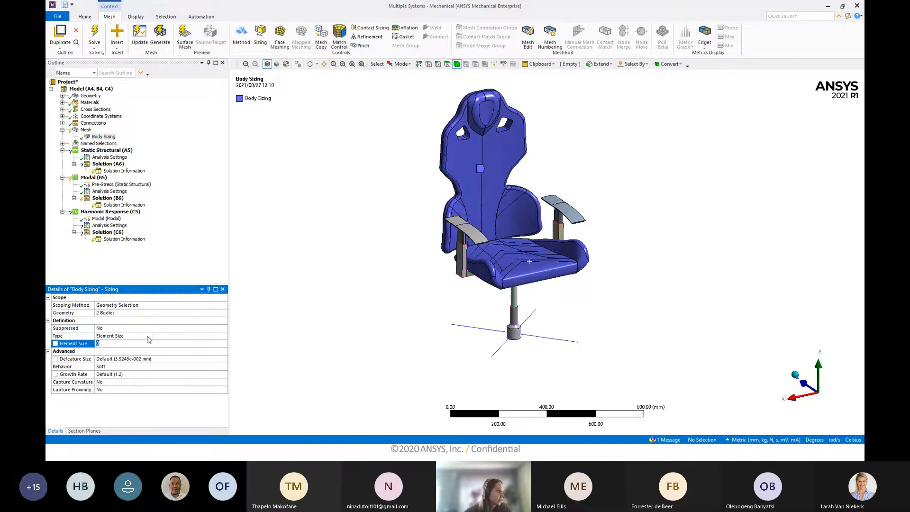
{"action": "left_click", "coordinate": [148, 338]}
{"action": "type", "text": "25"}
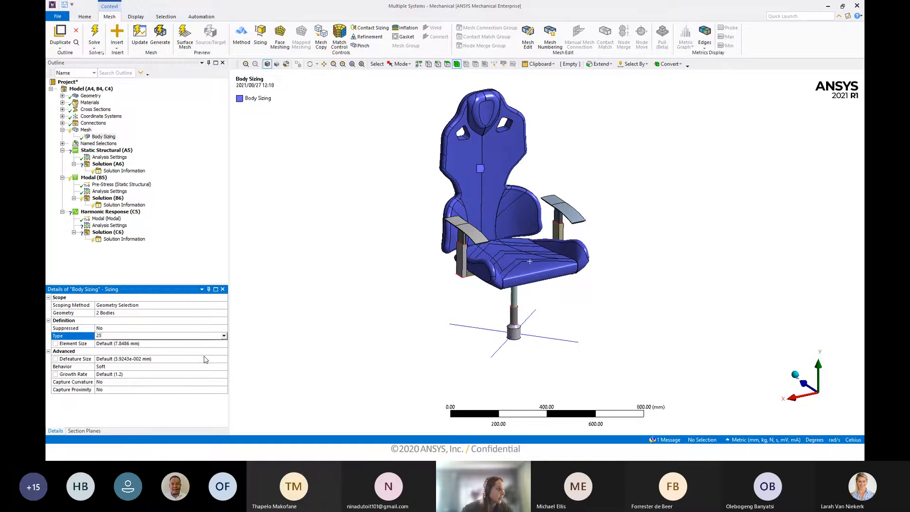
{"action": "left_click", "coordinate": [267, 365]}
{"action": "left_click", "coordinate": [116, 343]}
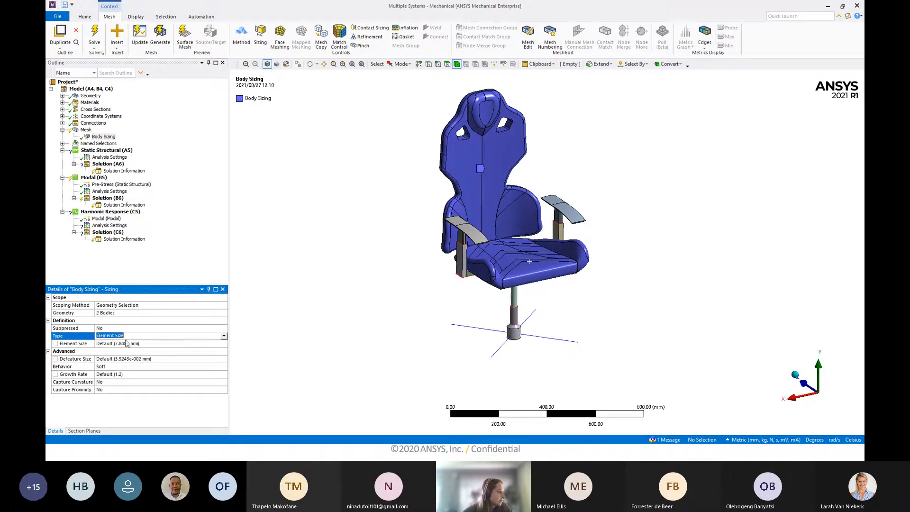
{"action": "type", "text": "25"}
{"action": "key", "text": "Return"}
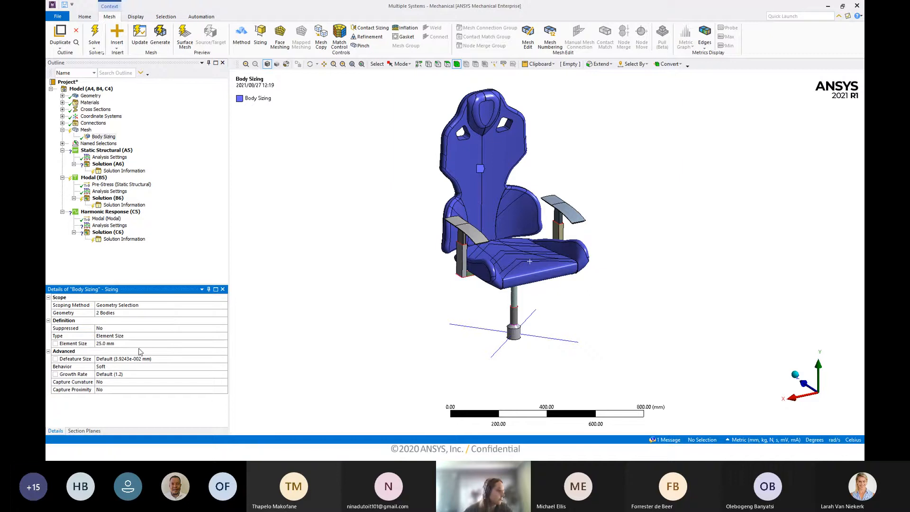
Set Capture Curvature to Yes for the backrest and seat body sizing.
{"action": "mouse_move", "coordinate": [461, 285]}
{"action": "middle_mouse_down"}
{"action": "mouse_move", "coordinate": [457, 270]}
{"action": "mouse_move", "coordinate": [447, 290]}
{"action": "middle_mouse_up"}
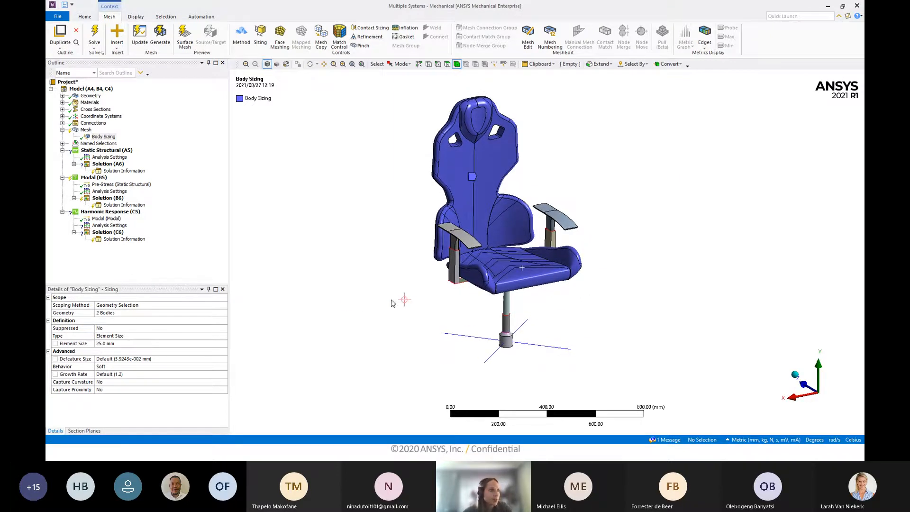
{"action": "mouse_move", "coordinate": [391, 304]}
{"action": "middle_mouse_down"}
{"action": "mouse_move", "coordinate": [415, 301]}
{"action": "mouse_move", "coordinate": [407, 296]}
{"action": "middle_mouse_up"}
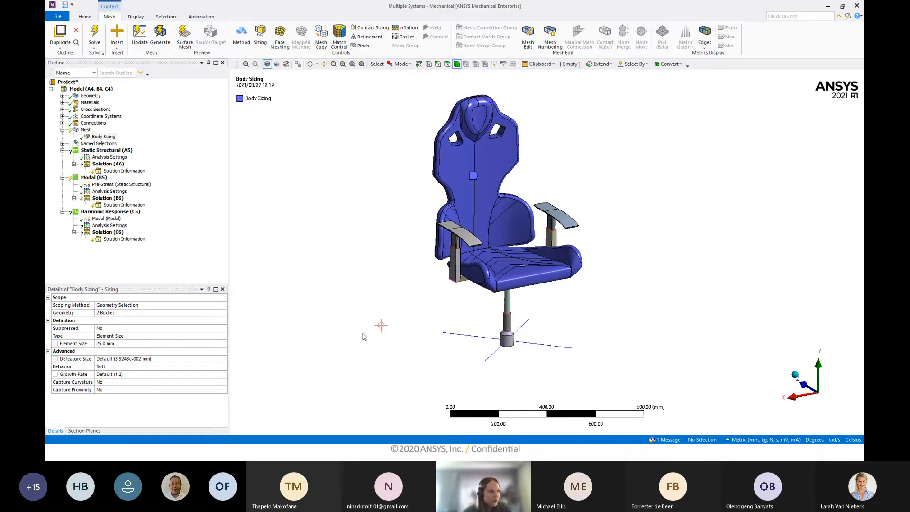
{"action": "middle_click_drag", "start_coordinate": [413, 325], "coordinate": [413, 328]}
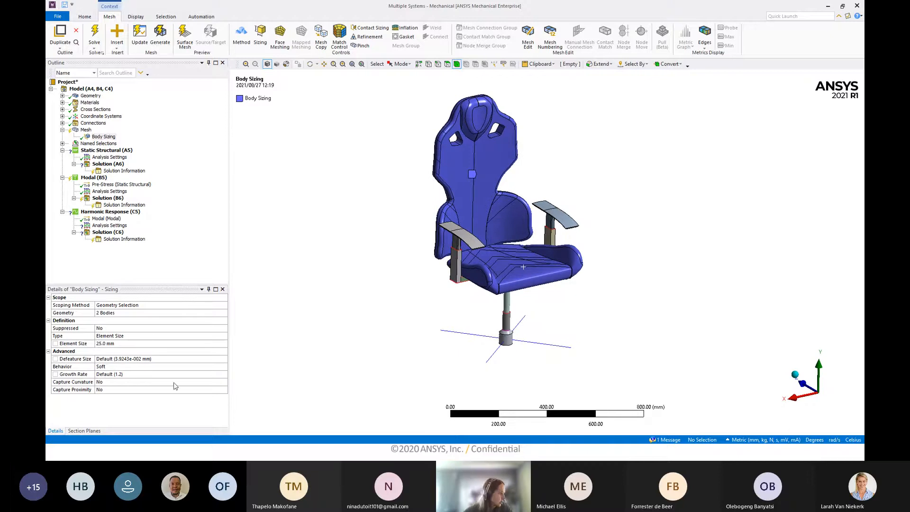
{"action": "left_click", "coordinate": [222, 382]}
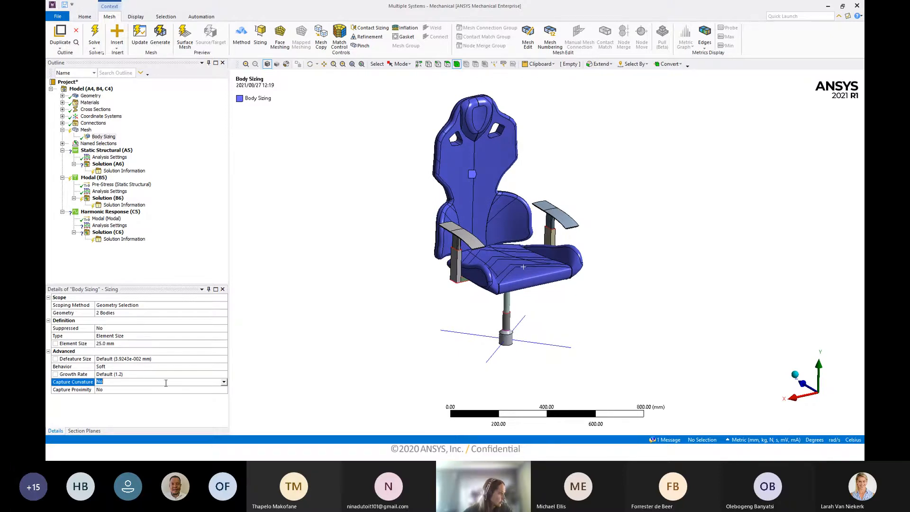
{"action": "left_click", "coordinate": [224, 382]}
{"action": "left_click", "coordinate": [193, 396]}
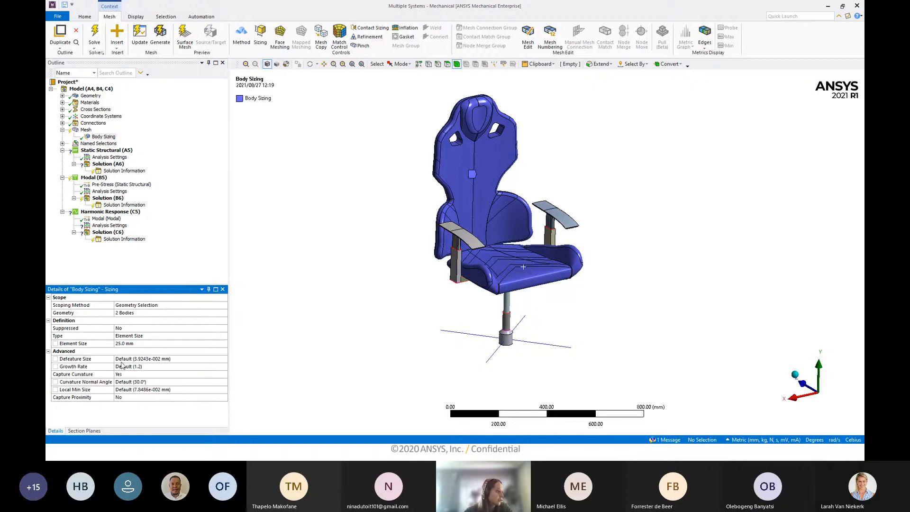
Set the body sizing's curvature normal angle to 60° and its local minimum size to 5 mm.
{"action": "left_click", "coordinate": [173, 383]}
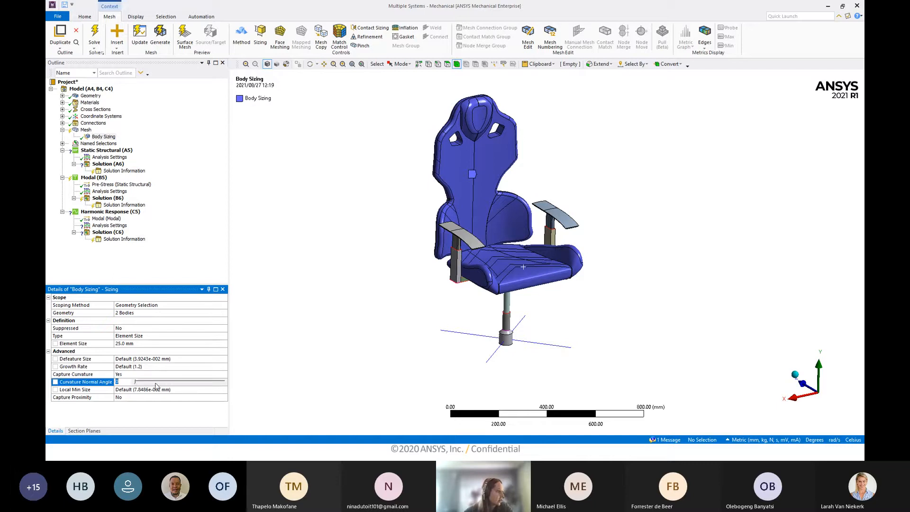
{"action": "type", "text": "60"}
{"action": "key", "text": "Return"}
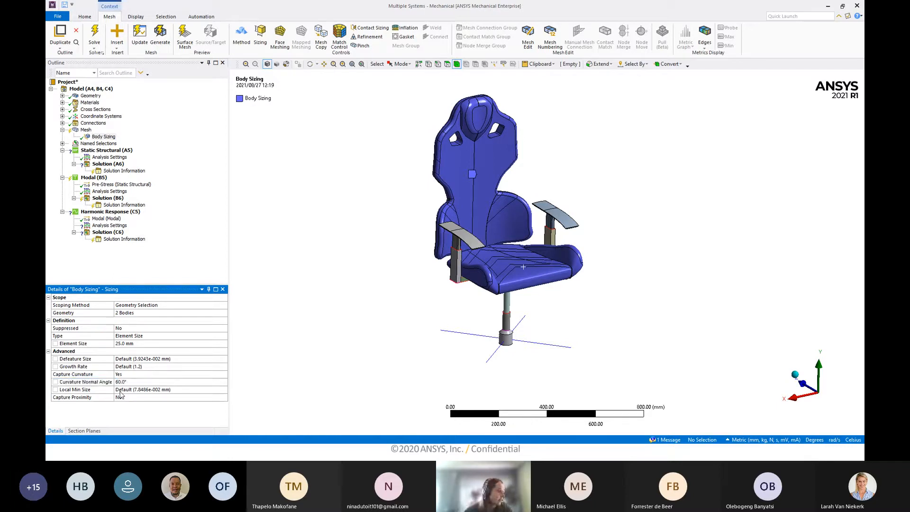
{"action": "left_click", "coordinate": [123, 390]}
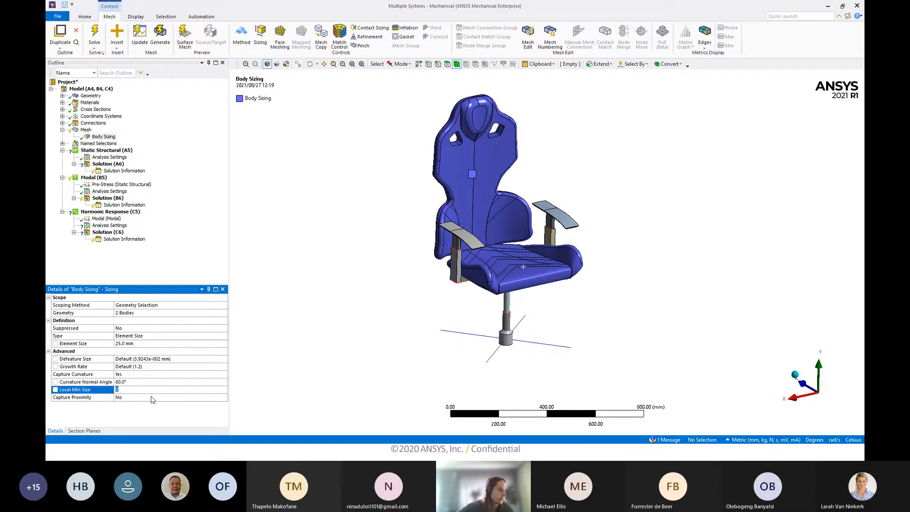
{"action": "key", "text": "Return"}
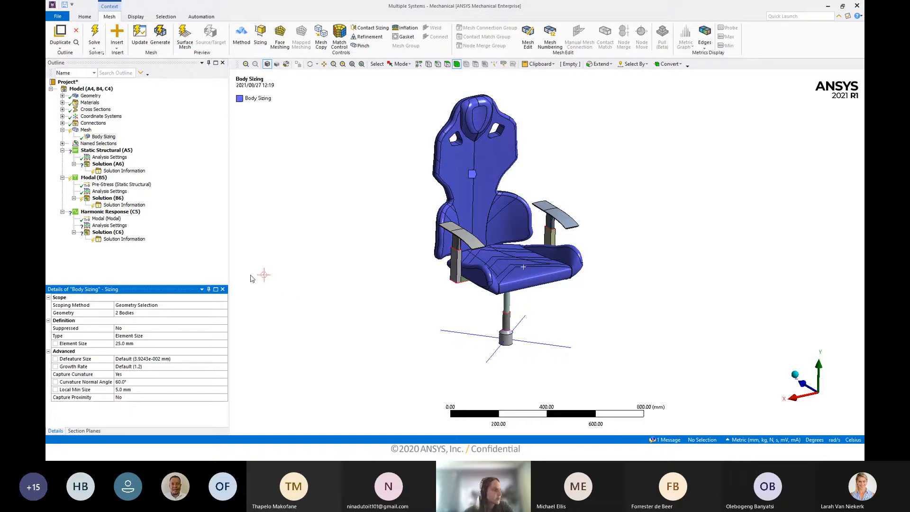
Insert a second sizing control under Mesh.
{"action": "scroll", "coordinate": [468, 274], "scroll_direction": "down", "scroll_amount": 2}
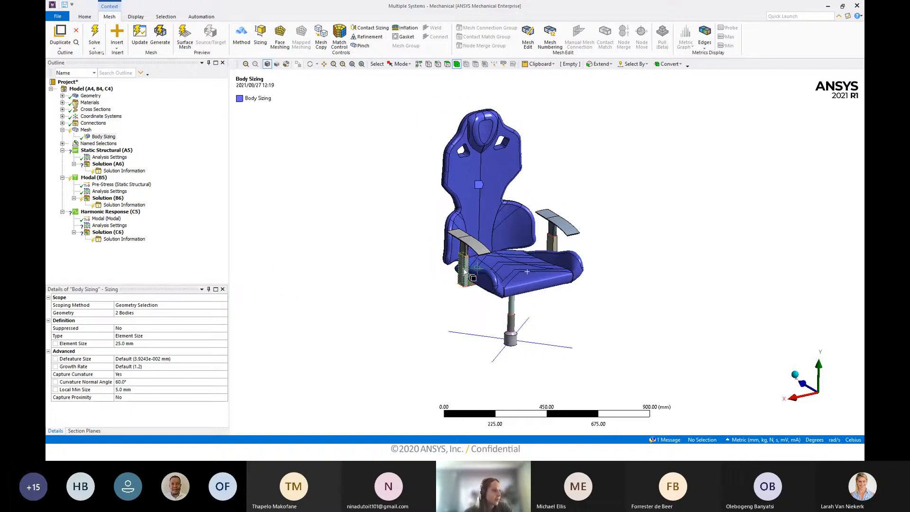
{"action": "scroll", "coordinate": [467, 274], "scroll_direction": "up", "scroll_amount": 2}
{"action": "middle_click_drag", "start_coordinate": [291, 350], "coordinate": [384, 286]}
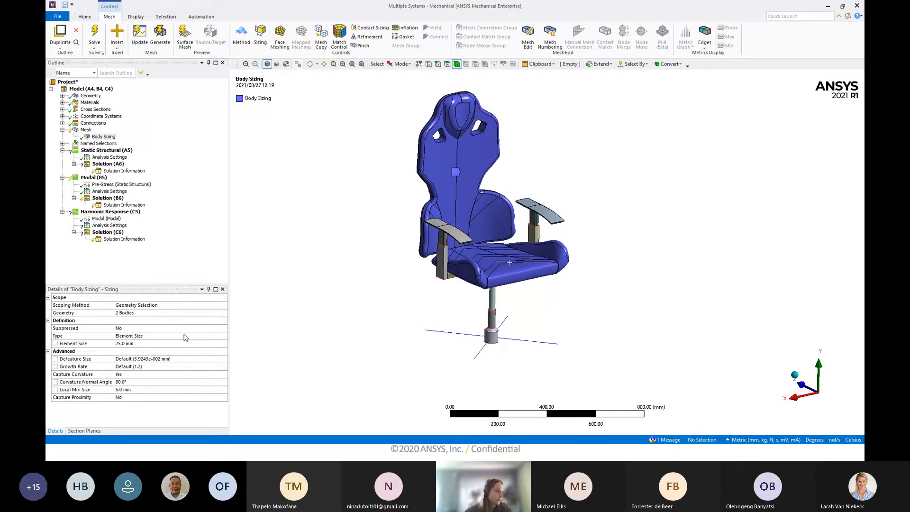
{"action": "left_click", "coordinate": [86, 130]}
{"action": "mouse_move", "coordinate": [474, 214]}
{"action": "middle_mouse_down"}
{"action": "mouse_move", "coordinate": [479, 204]}
{"action": "mouse_move", "coordinate": [463, 206]}
{"action": "middle_mouse_up"}
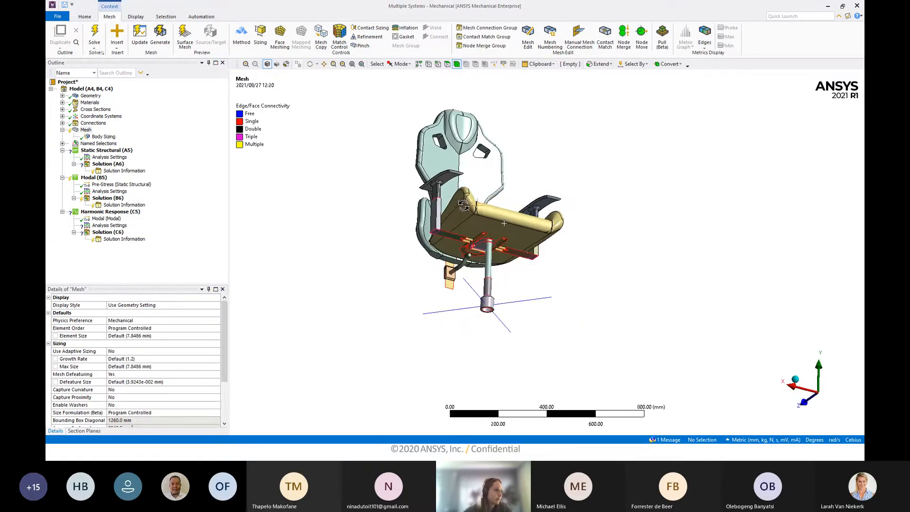
{"action": "mouse_move", "coordinate": [592, 278]}
{"action": "middle_mouse_down"}
{"action": "mouse_move", "coordinate": [616, 264]}
{"action": "mouse_move", "coordinate": [613, 275]}
{"action": "mouse_move", "coordinate": [603, 273]}
{"action": "middle_mouse_up"}
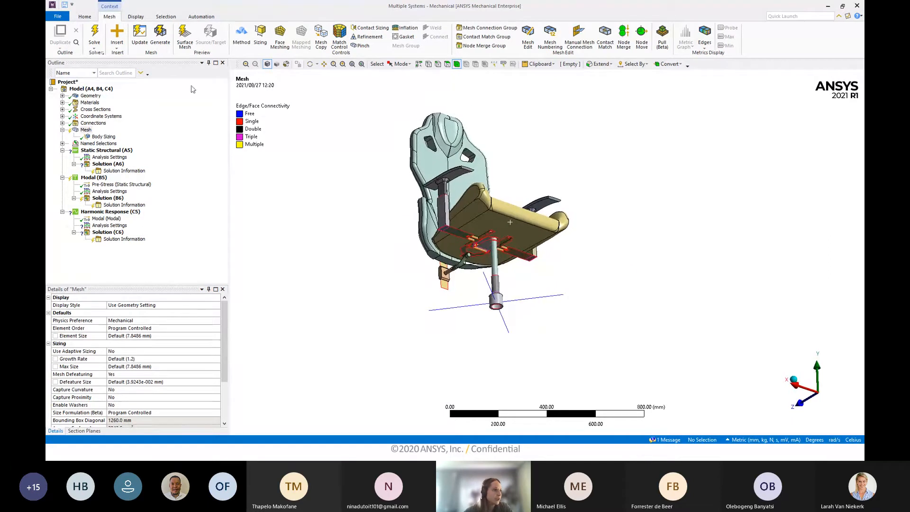
{"action": "right_click", "coordinate": [85, 131]}
{"action": "mouse_move", "coordinate": [96, 137]}
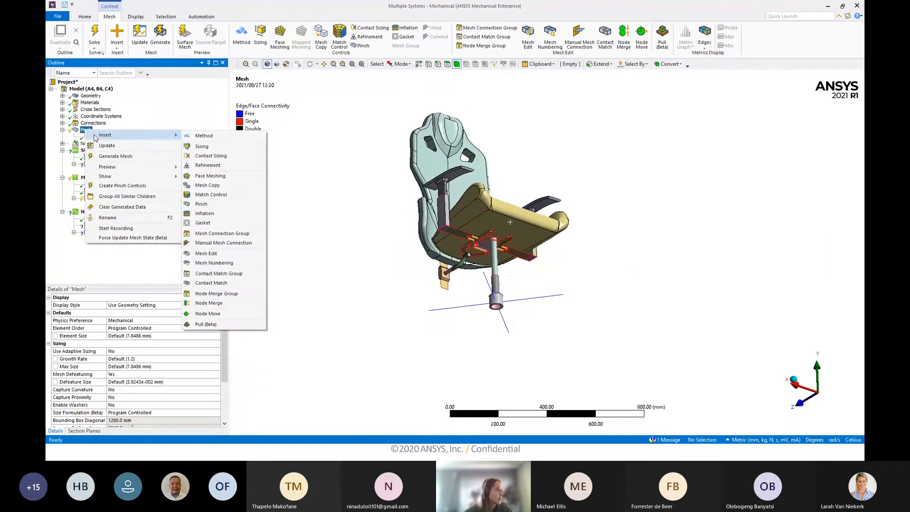
{"action": "left_click", "coordinate": [201, 147]}
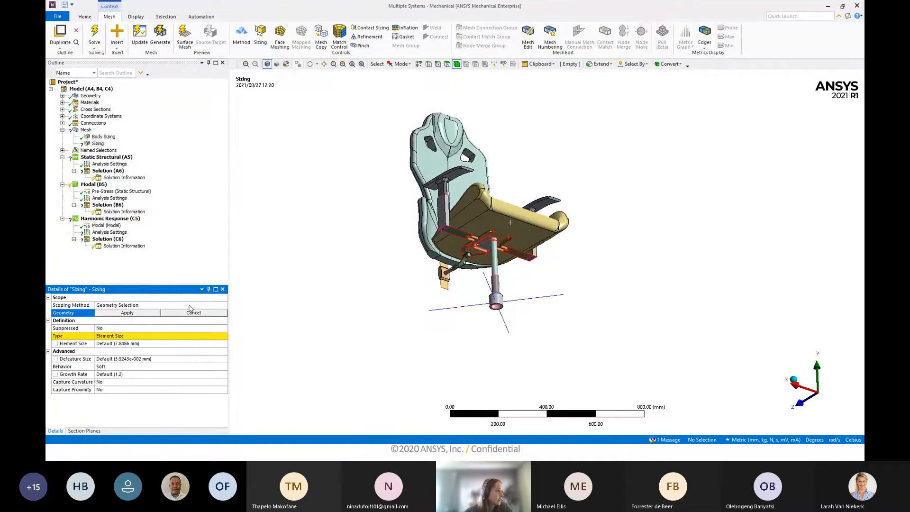
Scope the new sizing by named selection to Support Fatigue_(Bodies)_.
{"action": "left_click", "coordinate": [221, 305]}
{"action": "left_click", "coordinate": [224, 306]}
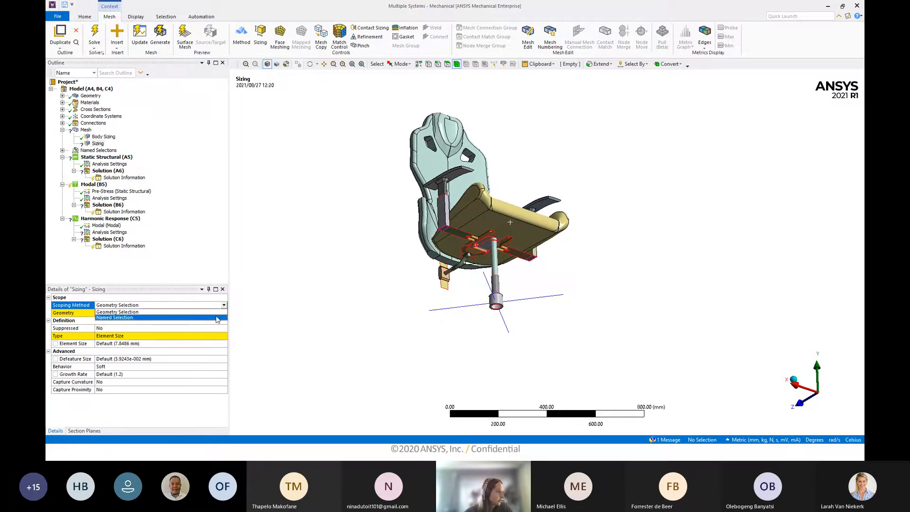
{"action": "left_click", "coordinate": [218, 318]}
{"action": "left_click", "coordinate": [220, 315]}
{"action": "left_click", "coordinate": [224, 313]}
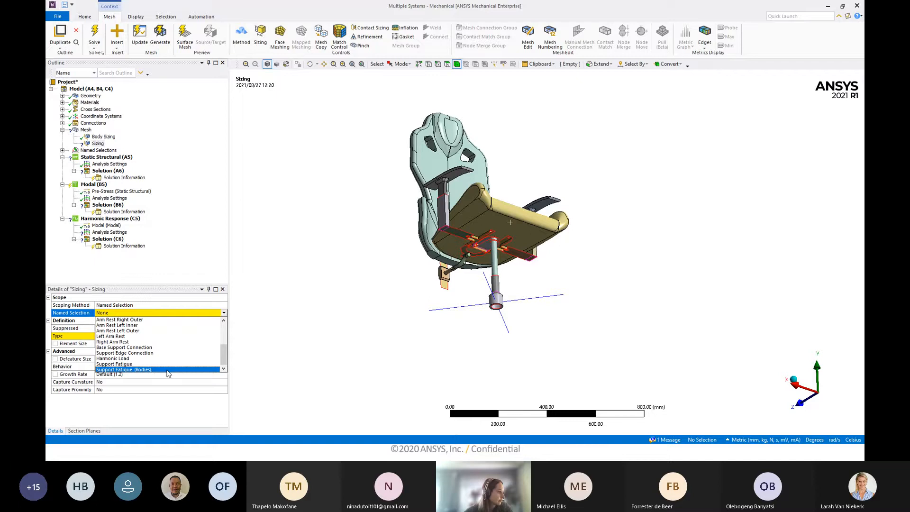
{"action": "left_click", "coordinate": [167, 370]}
Set the element size of the support bodies' sizing to 7.5 mm.
{"action": "middle_click_drag", "start_coordinate": [513, 223], "coordinate": [507, 264]}
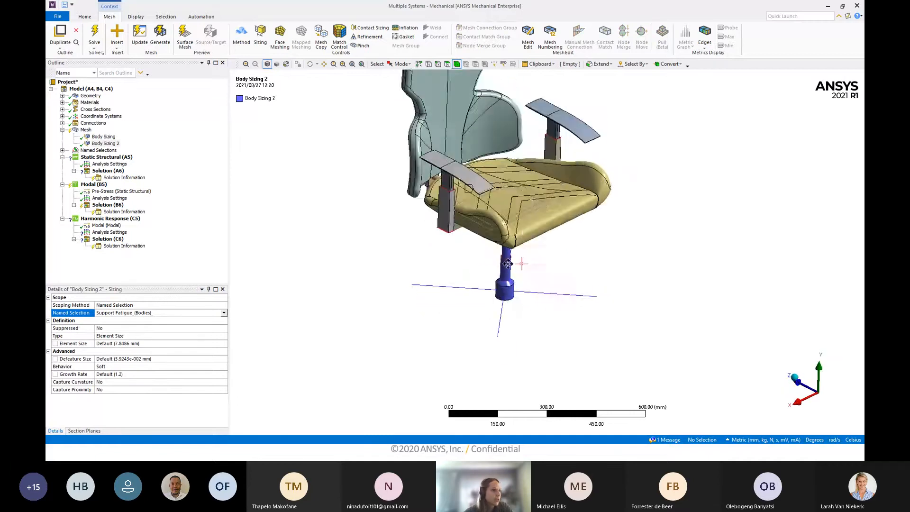
{"action": "scroll", "coordinate": [528, 220], "scroll_direction": "down", "scroll_amount": 1}
{"action": "middle_click_drag", "start_coordinate": [527, 220], "coordinate": [497, 287], "text": "ctrl"}
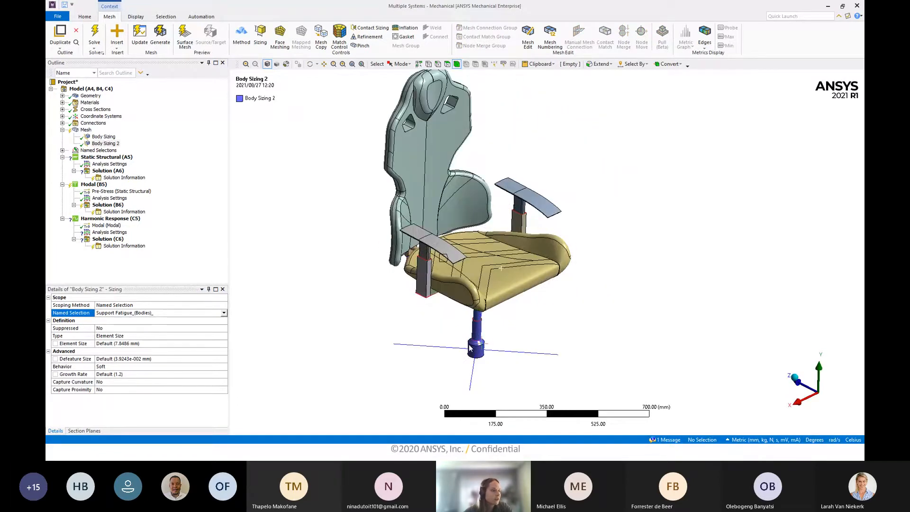
{"action": "middle_click_drag", "start_coordinate": [477, 342], "coordinate": [466, 281]}
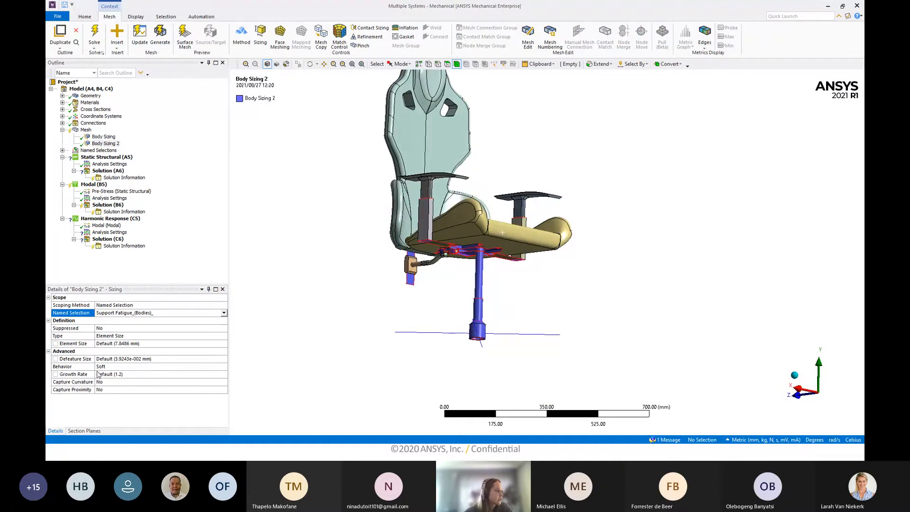
{"action": "left_click", "coordinate": [100, 344]}
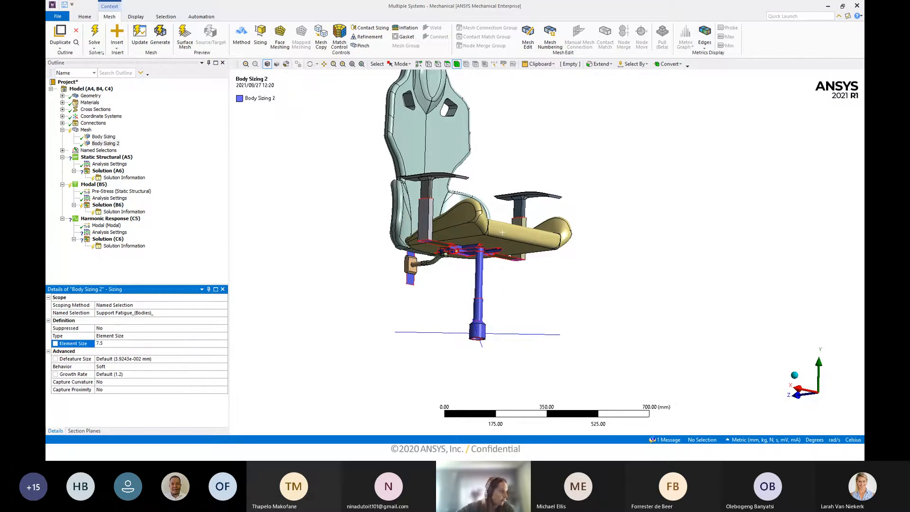
Set the global mesh element size to 10 mm.
{"action": "middle_click_drag", "start_coordinate": [489, 266], "coordinate": [555, 222]}
{"action": "scroll", "coordinate": [564, 227], "scroll_direction": "up", "scroll_amount": 1}
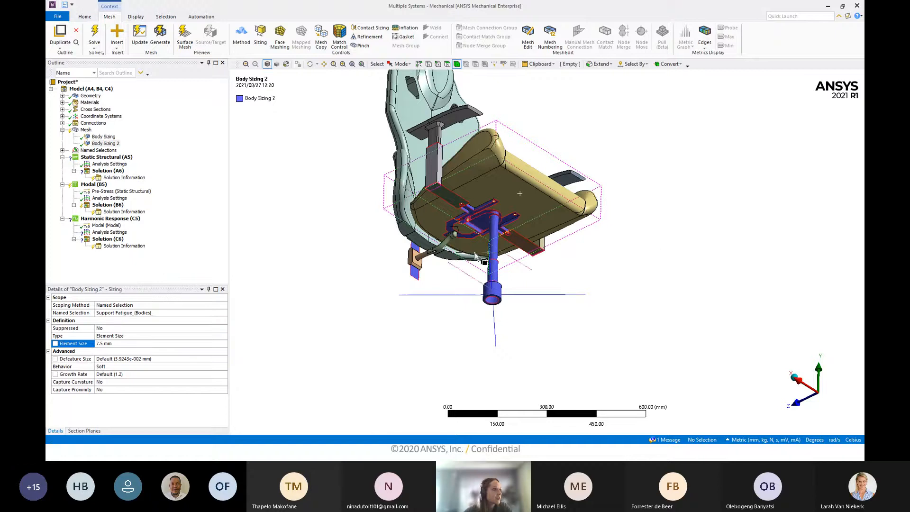
{"action": "middle_click_drag", "start_coordinate": [352, 288], "coordinate": [417, 319]}
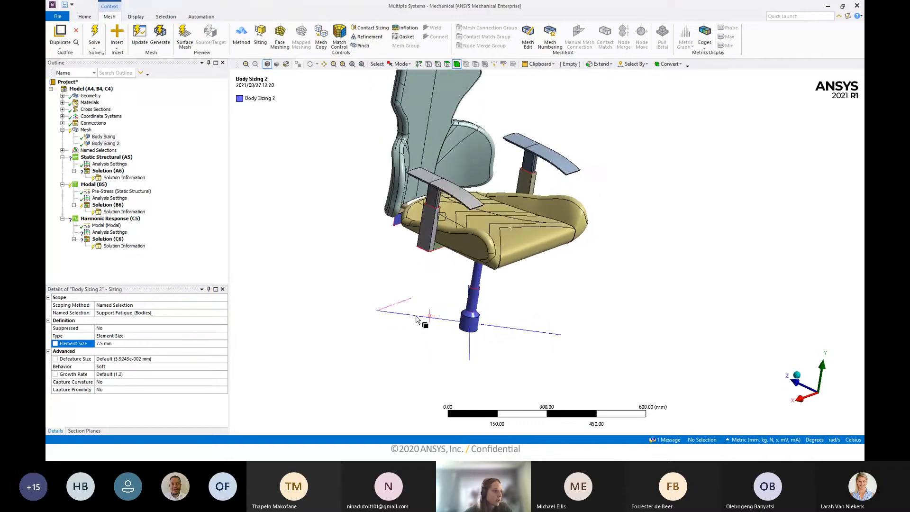
{"action": "mouse_move", "coordinate": [372, 350]}
{"action": "middle_mouse_down"}
{"action": "mouse_move", "coordinate": [334, 326]}
{"action": "mouse_move", "coordinate": [382, 308]}
{"action": "mouse_move", "coordinate": [385, 351]}
{"action": "middle_mouse_up"}
{"action": "middle_click_drag", "start_coordinate": [531, 327], "coordinate": [524, 306], "text": "ctrl"}
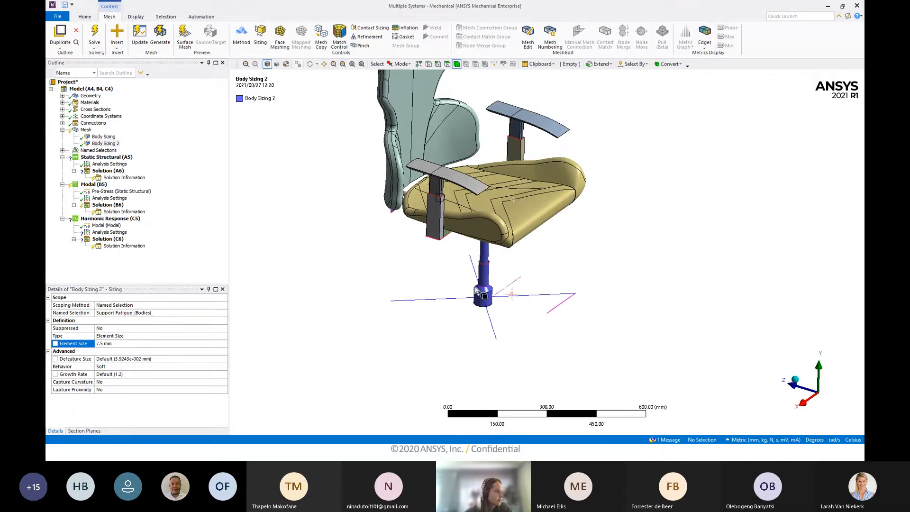
{"action": "left_click", "coordinate": [86, 129]}
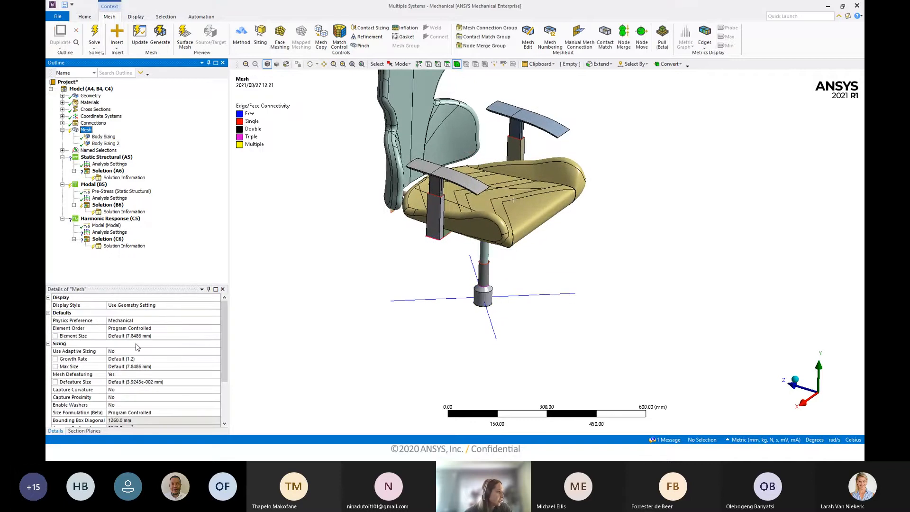
{"action": "left_click", "coordinate": [138, 338]}
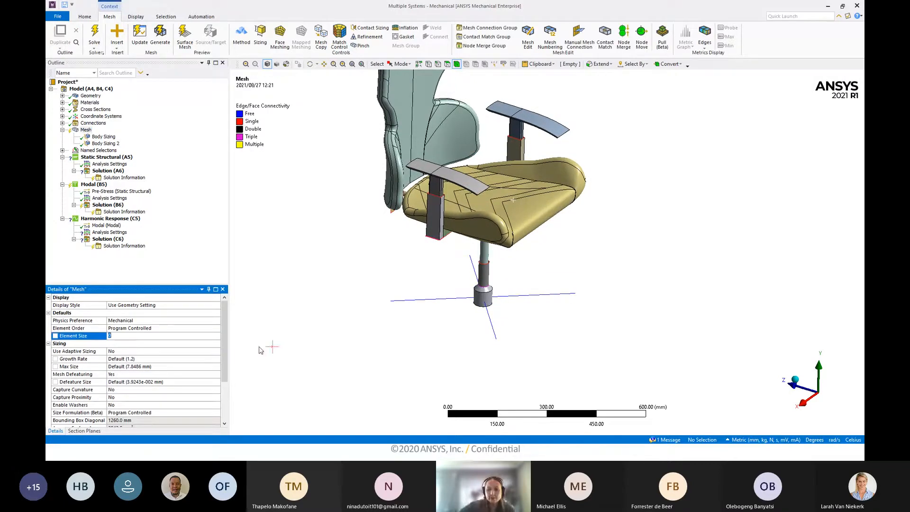
{"action": "middle_click_drag", "start_coordinate": [445, 236], "coordinate": [519, 380]}
Generate the mesh for the whole chair model.
{"action": "right_click", "coordinate": [87, 130]}
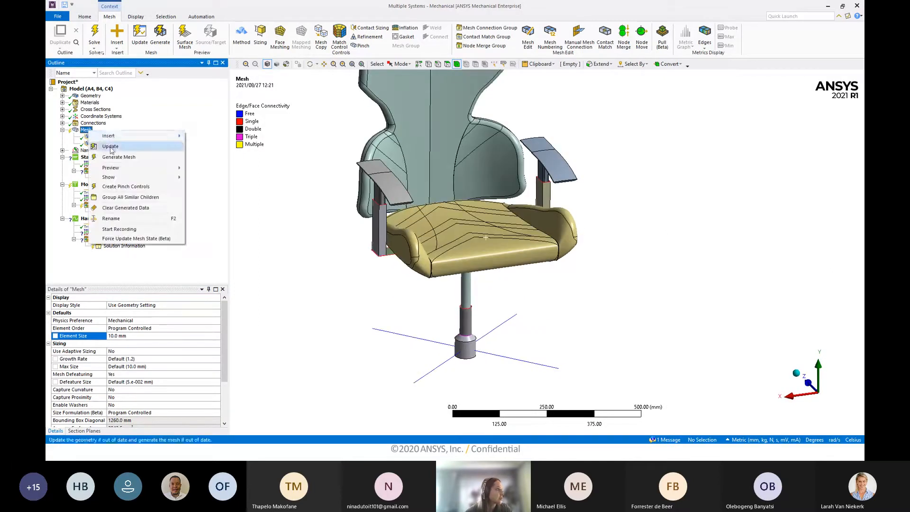
{"action": "left_click", "coordinate": [117, 161]}
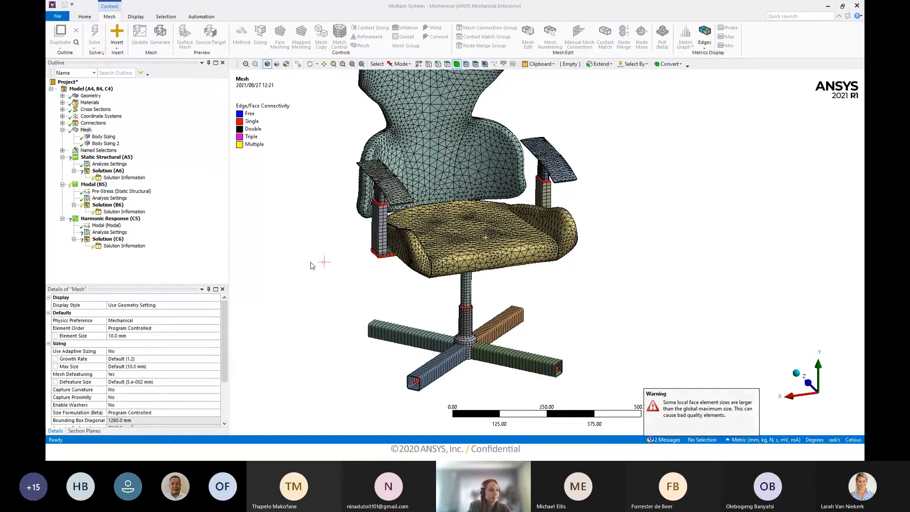
{"action": "scroll", "coordinate": [417, 259], "scroll_direction": "down", "scroll_amount": 5}
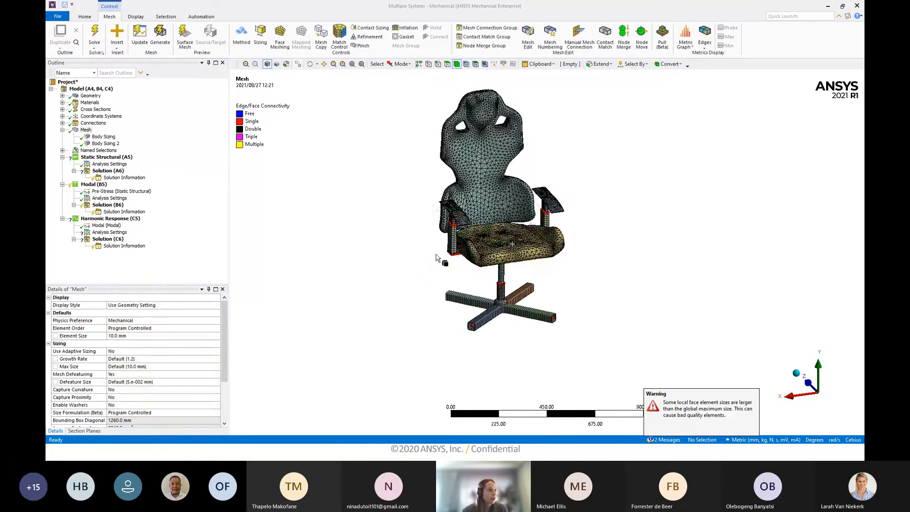
Examine the generated mesh on the seat, armrests, backrest and base legs from several angles.
{"action": "middle_click_drag", "start_coordinate": [495, 271], "coordinate": [497, 258]}
{"action": "scroll", "coordinate": [494, 349], "scroll_direction": "up", "scroll_amount": 3}
{"action": "middle_click_drag", "start_coordinate": [494, 350], "coordinate": [539, 232], "text": "ctrl"}
{"action": "scroll", "coordinate": [539, 232], "scroll_direction": "up", "scroll_amount": 5}
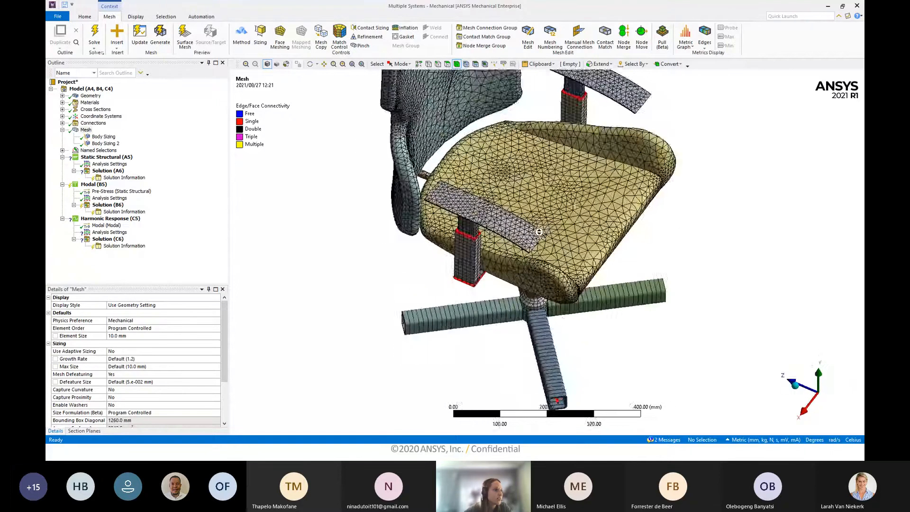
{"action": "middle_click_drag", "start_coordinate": [458, 233], "coordinate": [477, 259], "text": "ctrl"}
{"action": "scroll", "coordinate": [478, 261], "scroll_direction": "up", "scroll_amount": 2}
{"action": "scroll", "coordinate": [477, 259], "scroll_direction": "down", "scroll_amount": 5}
{"action": "middle_click_drag", "start_coordinate": [606, 322], "coordinate": [446, 266]}
Turn off the thick shells and beams display so the base legs appear as plain lines.
{"action": "left_click", "coordinate": [135, 17]}
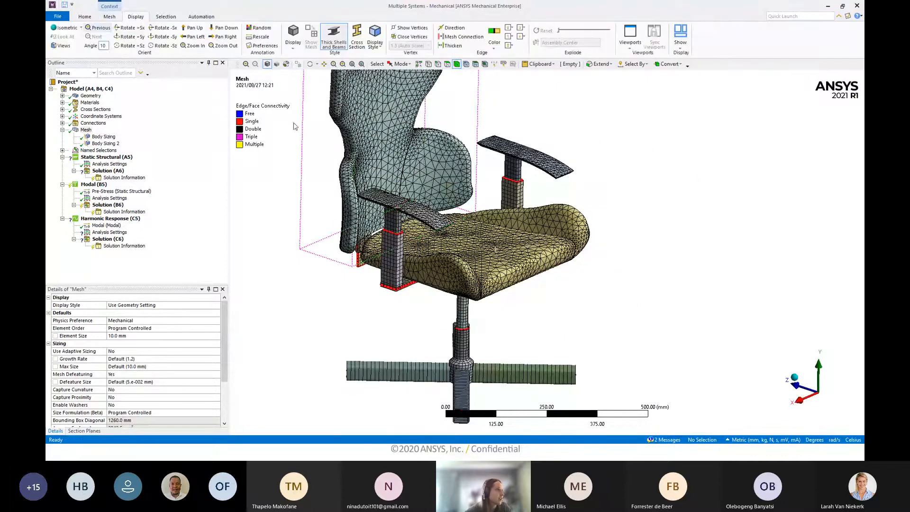
{"action": "left_click", "coordinate": [334, 37]}
{"action": "middle_click_drag", "start_coordinate": [375, 246], "coordinate": [394, 199]}
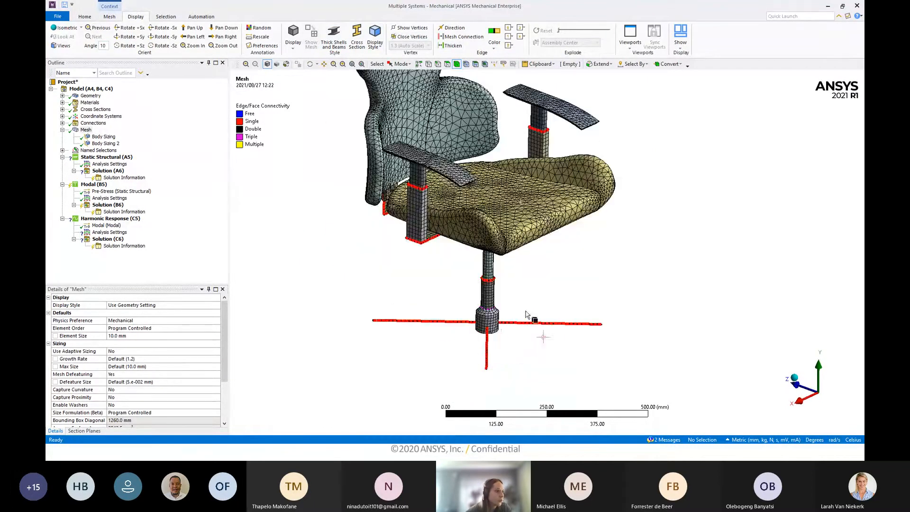
{"action": "left_click", "coordinate": [331, 47]}
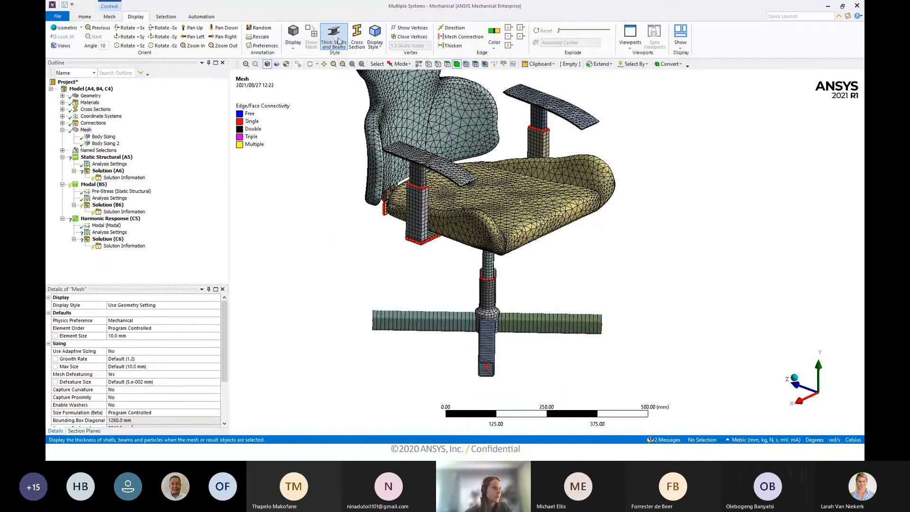
{"action": "left_click", "coordinate": [333, 36]}
{"action": "left_click", "coordinate": [333, 35]}
{"action": "left_click", "coordinate": [340, 43]}
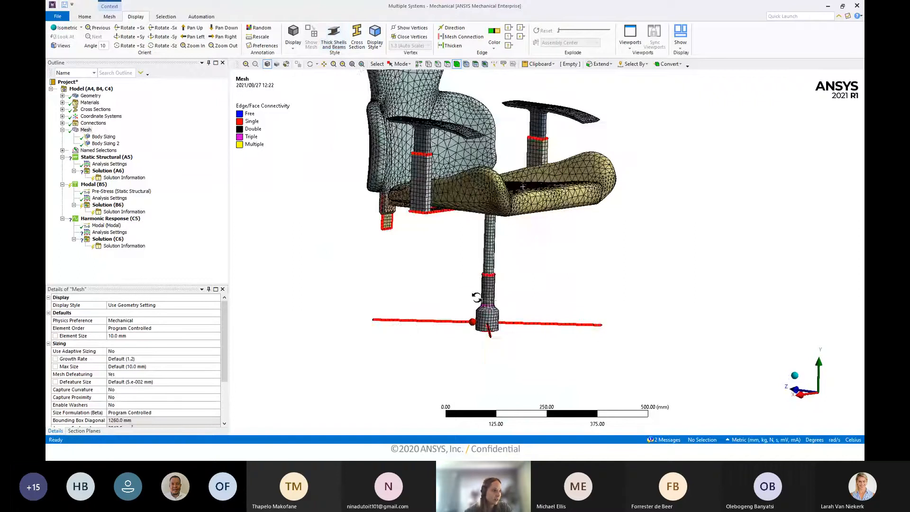
Inspect the edge connectivity colours on the meshed brackets and plates under the seat, using the colour legend.
{"action": "middle_click_drag", "start_coordinate": [479, 285], "coordinate": [448, 262]}
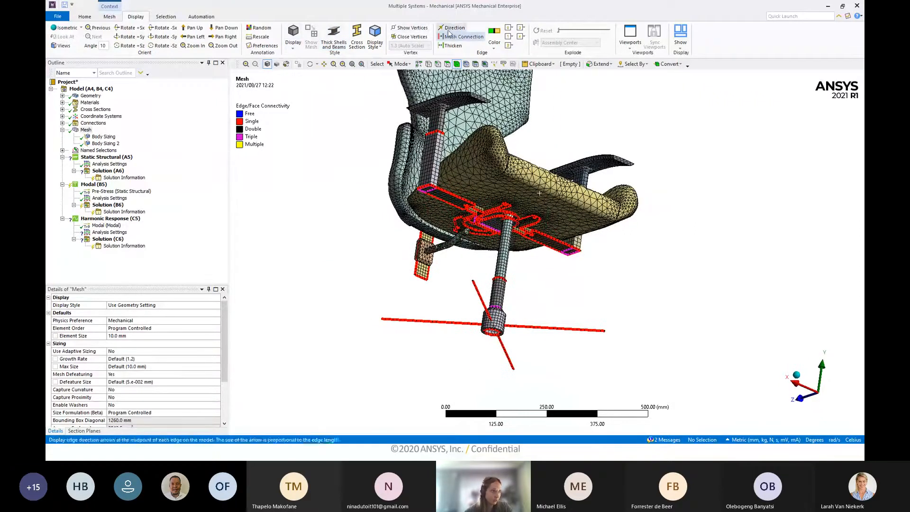
{"action": "left_click", "coordinate": [496, 46]}
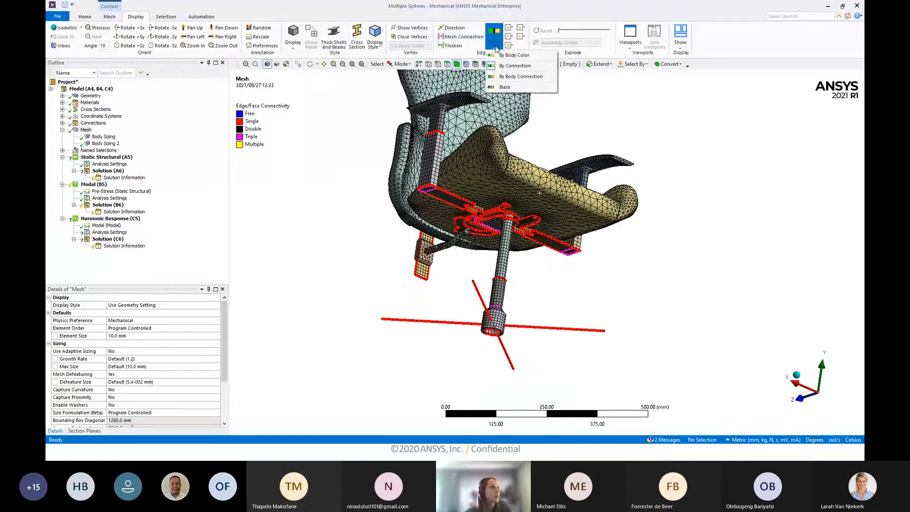
{"action": "left_click", "coordinate": [642, 261]}
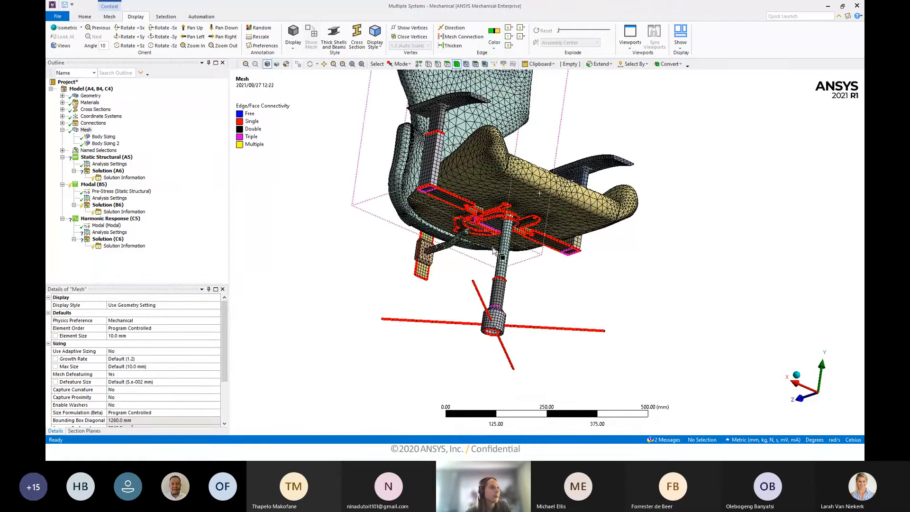
{"action": "scroll", "coordinate": [550, 257], "scroll_direction": "up", "scroll_amount": 2}
{"action": "middle_click_drag", "start_coordinate": [500, 235], "coordinate": [585, 243]}
{"action": "scroll", "coordinate": [577, 179], "scroll_direction": "up", "scroll_amount": 5}
{"action": "scroll", "coordinate": [618, 222], "scroll_direction": "up", "scroll_amount": 3}
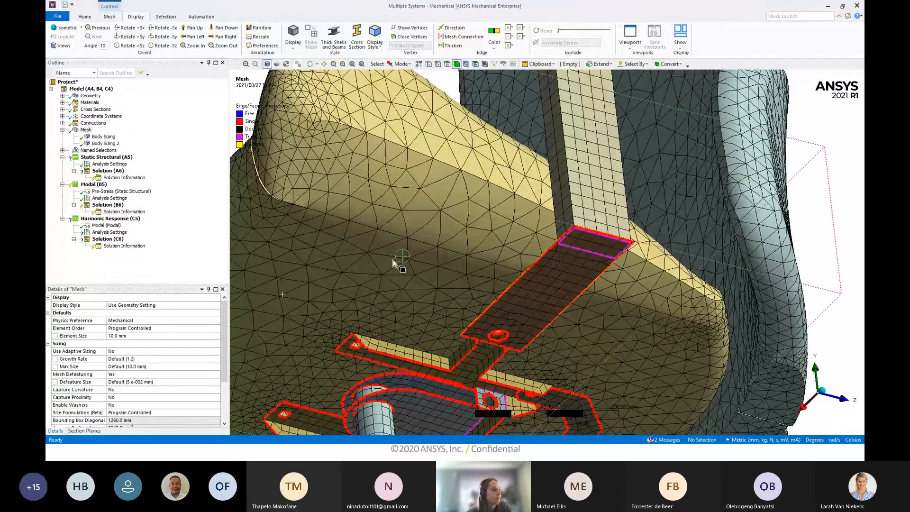
{"action": "scroll", "coordinate": [397, 264], "scroll_direction": "down", "scroll_amount": 3}
{"action": "middle_click_drag", "start_coordinate": [434, 306], "coordinate": [516, 335], "text": "ctrl"}
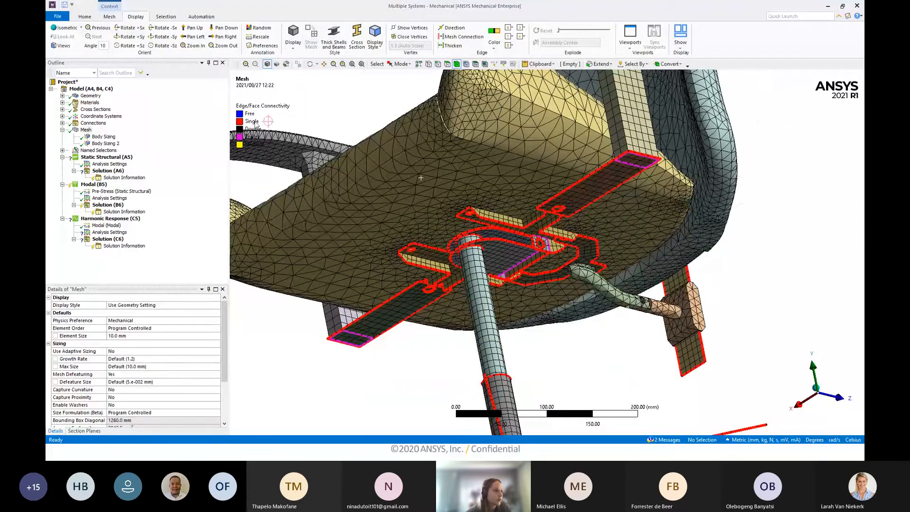
{"action": "middle_click_drag", "start_coordinate": [618, 262], "coordinate": [341, 211]}
{"action": "scroll", "coordinate": [529, 232], "scroll_direction": "up", "scroll_amount": 4}
{"action": "scroll", "coordinate": [538, 267], "scroll_direction": "down", "scroll_amount": 4}
{"action": "scroll", "coordinate": [356, 232], "scroll_direction": "down", "scroll_amount": 2}
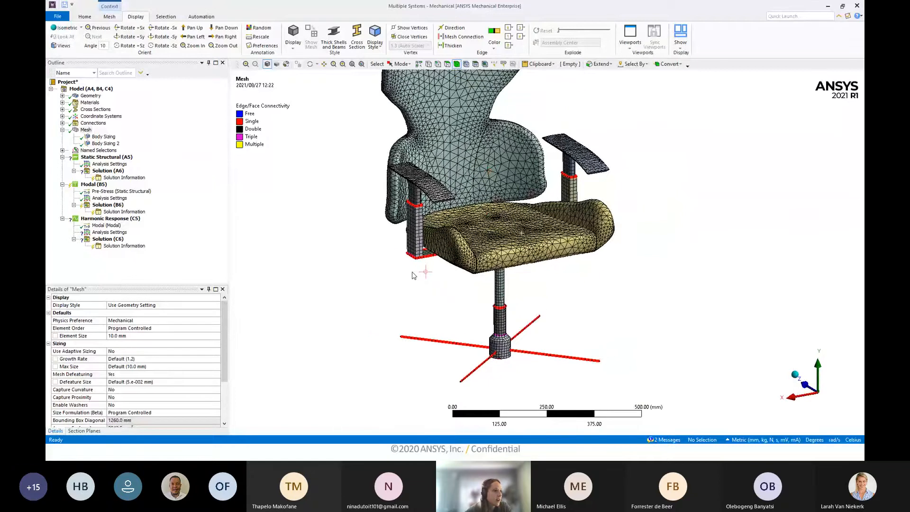
{"action": "mouse_move", "coordinate": [436, 263]}
{"action": "middle_mouse_down"}
{"action": "mouse_move", "coordinate": [418, 260]}
{"action": "mouse_move", "coordinate": [446, 188]}
{"action": "mouse_move", "coordinate": [422, 192]}
{"action": "mouse_move", "coordinate": [466, 190]}
{"action": "mouse_move", "coordinate": [428, 249]}
{"action": "mouse_move", "coordinate": [434, 203]}
{"action": "mouse_move", "coordinate": [427, 249]}
{"action": "middle_mouse_up"}
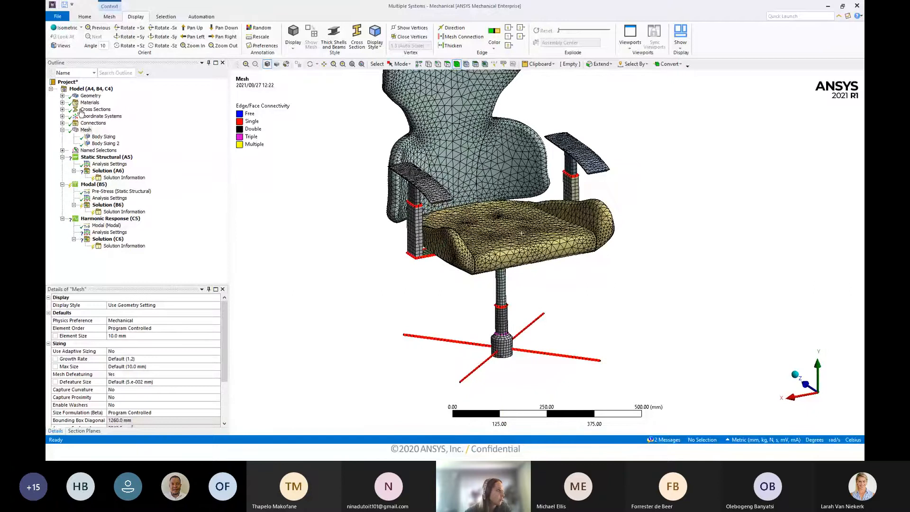
{"action": "scroll", "coordinate": [540, 300], "scroll_direction": "down", "scroll_amount": 2}
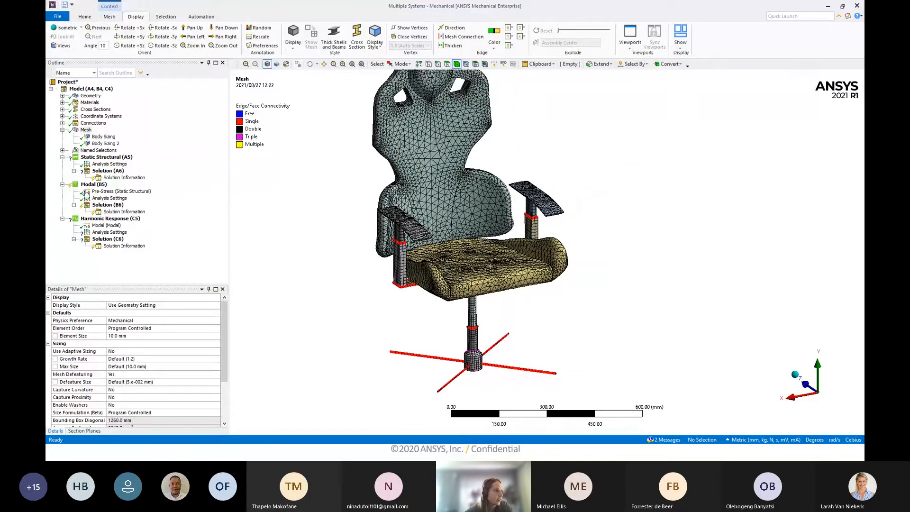
{"action": "middle_click_drag", "start_coordinate": [489, 212], "coordinate": [497, 211]}
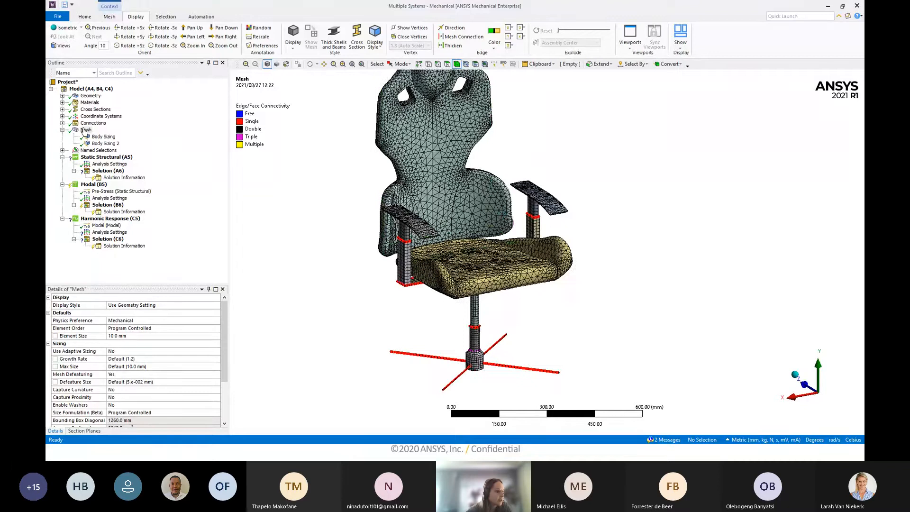
{"action": "middle_click_drag", "start_coordinate": [498, 258], "coordinate": [531, 266]}
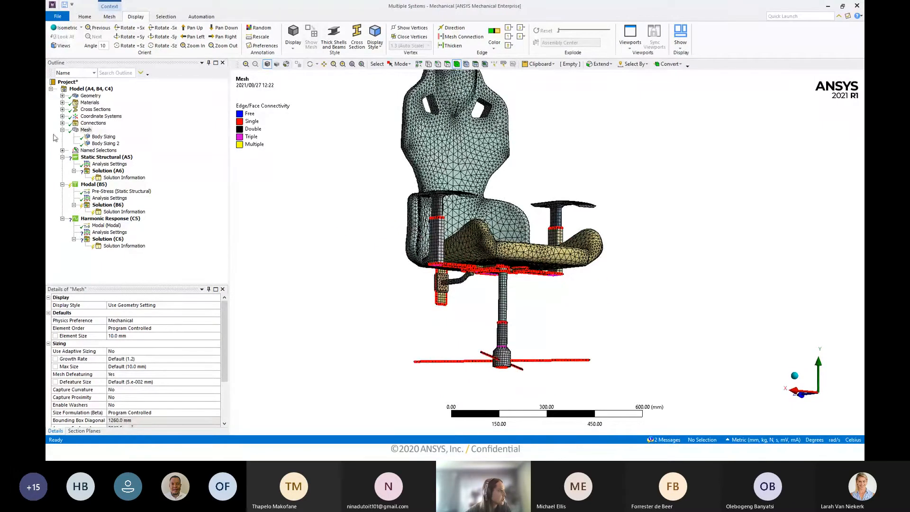
Select Connections in the model tree and hide the mesh on the chair.
{"action": "left_click", "coordinate": [93, 123]}
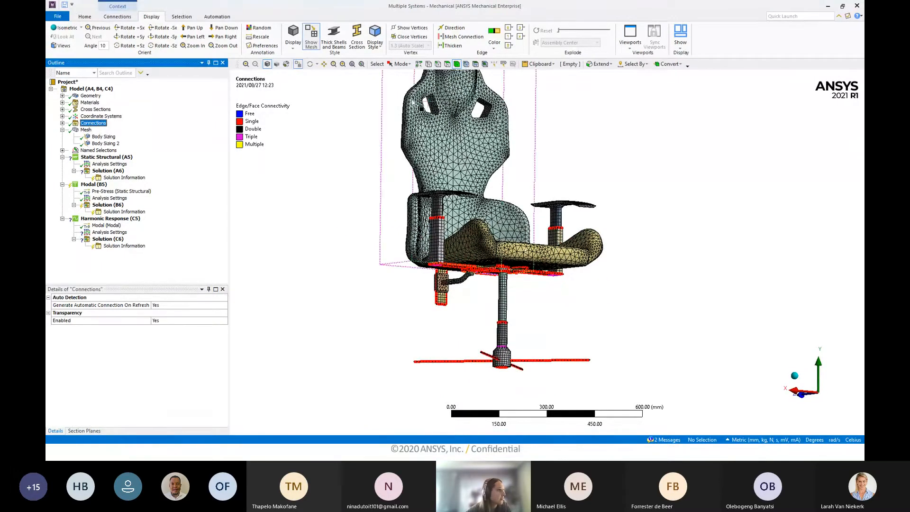
{"action": "left_click", "coordinate": [298, 64]}
{"action": "mouse_move", "coordinate": [348, 126]}
{"action": "middle_mouse_down"}
{"action": "mouse_move", "coordinate": [415, 205]}
{"action": "mouse_move", "coordinate": [575, 226]}
{"action": "middle_mouse_up"}
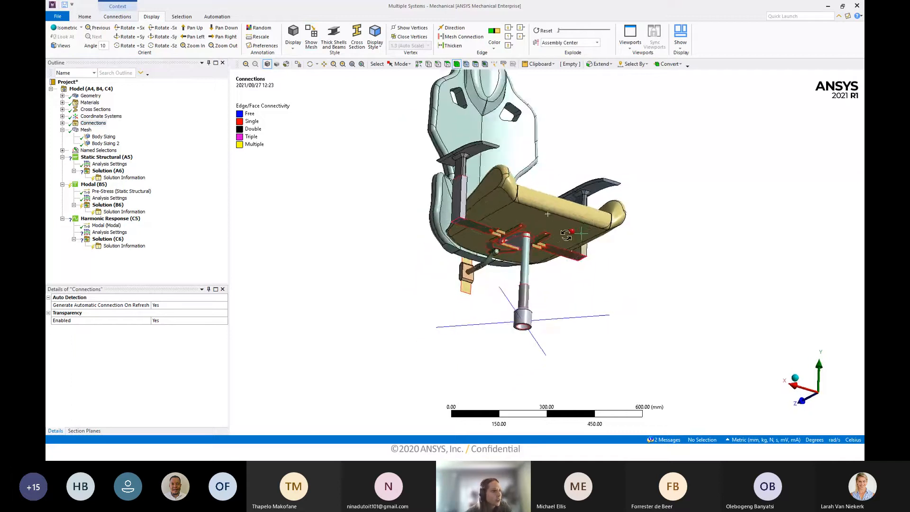
Examine how the under-seat brackets, the curved support arm and the backrest bracket connect to each other.
{"action": "middle_click_drag", "start_coordinate": [582, 229], "coordinate": [555, 214]}
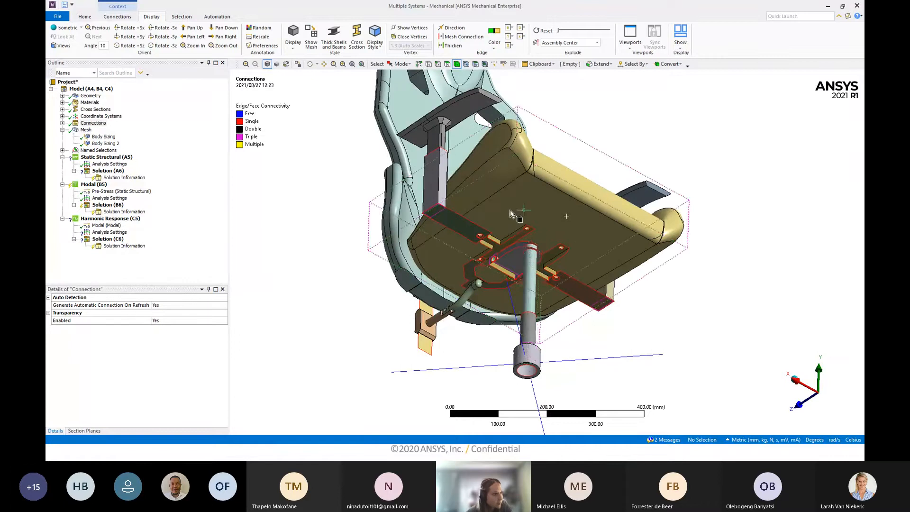
{"action": "scroll", "coordinate": [510, 213], "scroll_direction": "up", "scroll_amount": 6}
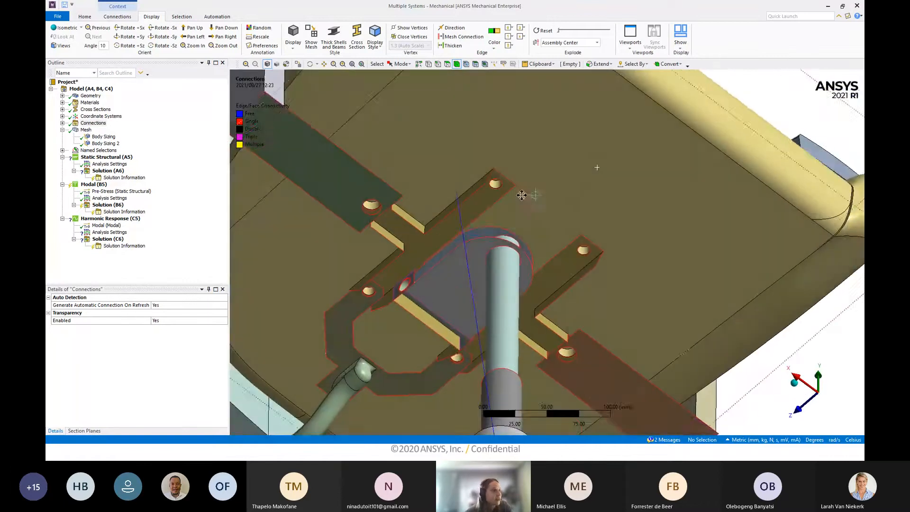
{"action": "middle_click_drag", "start_coordinate": [522, 195], "coordinate": [577, 136], "text": "ctrl"}
{"action": "scroll", "coordinate": [465, 175], "scroll_direction": "down", "scroll_amount": 2}
{"action": "middle_click_drag", "start_coordinate": [530, 299], "coordinate": [587, 254]}
{"action": "scroll", "coordinate": [483, 310], "scroll_direction": "up", "scroll_amount": 2}
{"action": "scroll", "coordinate": [579, 230], "scroll_direction": "up", "scroll_amount": 2}
{"action": "middle_click_drag", "start_coordinate": [587, 254], "coordinate": [450, 279]}
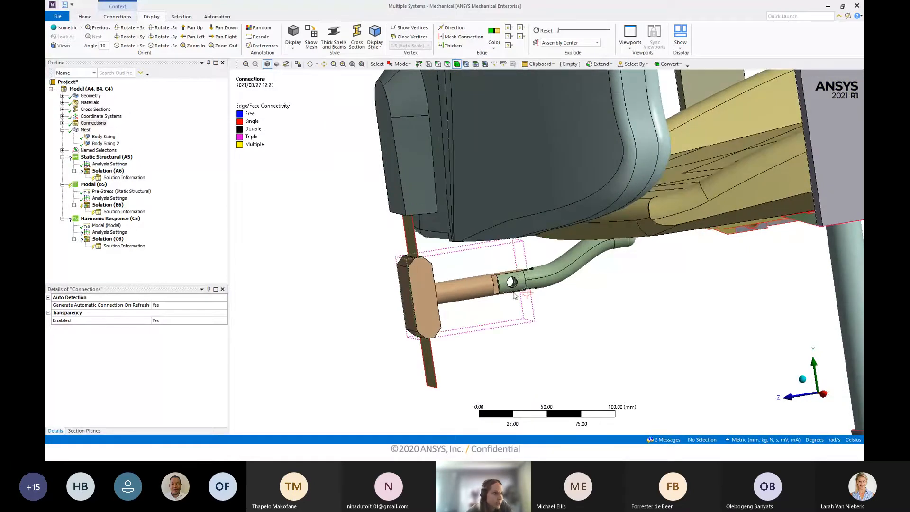
{"action": "middle_click_drag", "start_coordinate": [535, 291], "coordinate": [512, 284]}
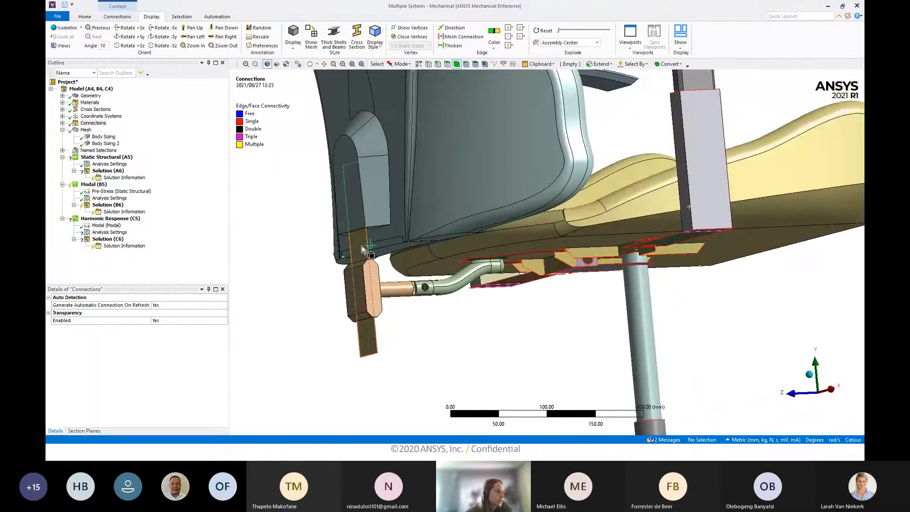
{"action": "middle_click_drag", "start_coordinate": [362, 249], "coordinate": [366, 331]}
{"action": "middle_click_drag", "start_coordinate": [441, 318], "coordinate": [502, 246], "text": "shift"}
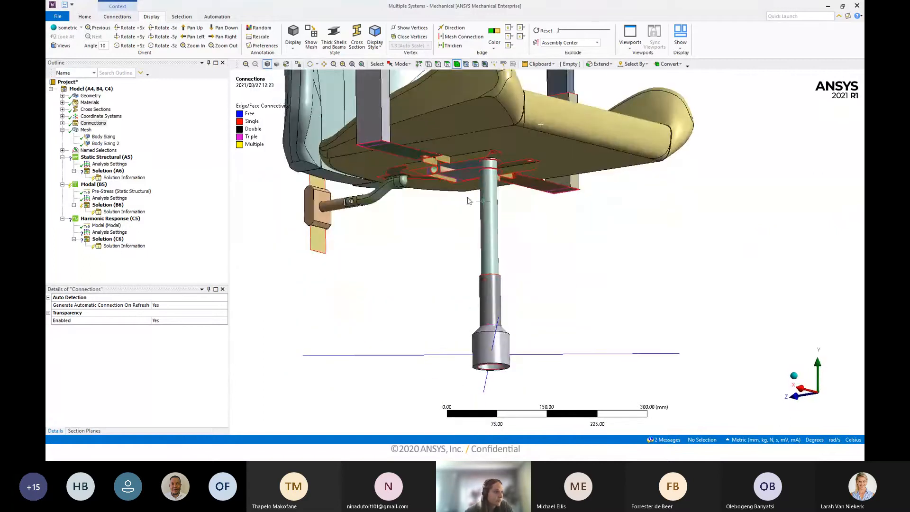
Examine the seat column, checking its mesh and identifying its upper and lower tube bodies.
{"action": "middle_click_drag", "start_coordinate": [508, 315], "coordinate": [522, 340], "text": "shift"}
{"action": "scroll", "coordinate": [492, 349], "scroll_direction": "up", "scroll_amount": 3}
{"action": "scroll", "coordinate": [519, 358], "scroll_direction": "down", "scroll_amount": 1}
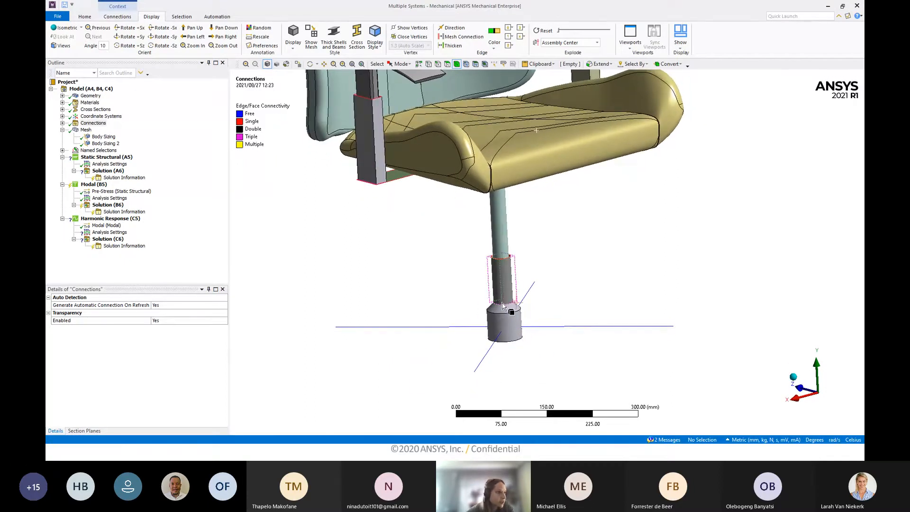
{"action": "scroll", "coordinate": [502, 305], "scroll_direction": "up", "scroll_amount": 2}
{"action": "middle_click_drag", "start_coordinate": [503, 306], "coordinate": [496, 286]}
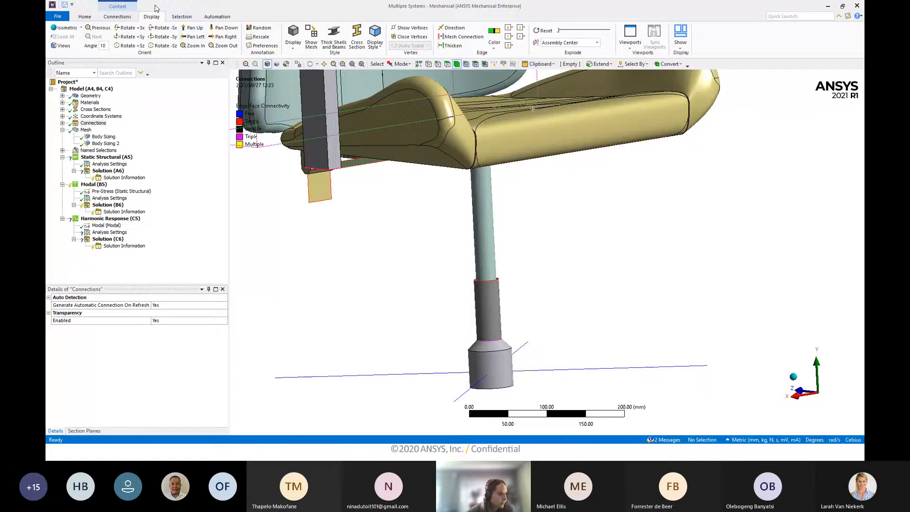
{"action": "left_click", "coordinate": [86, 130]}
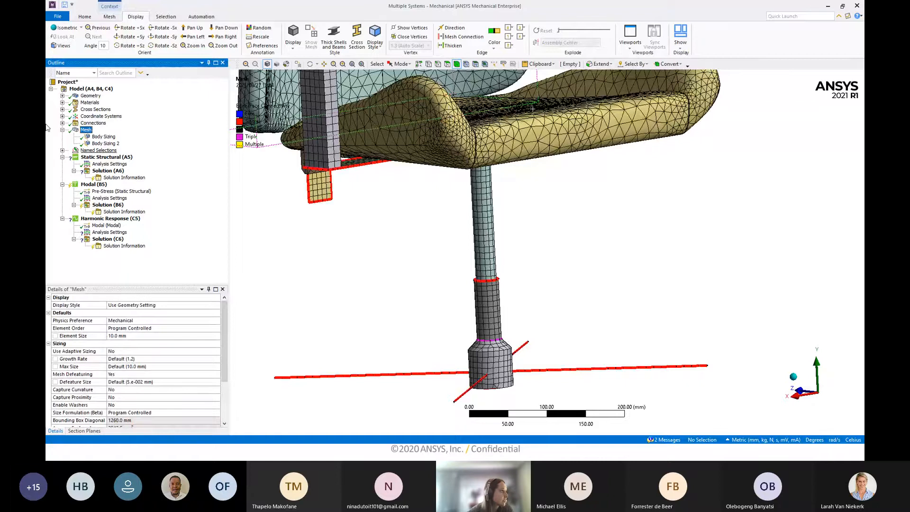
{"action": "left_click", "coordinate": [93, 123]}
{"action": "scroll", "coordinate": [403, 244], "scroll_direction": "down", "scroll_amount": 3}
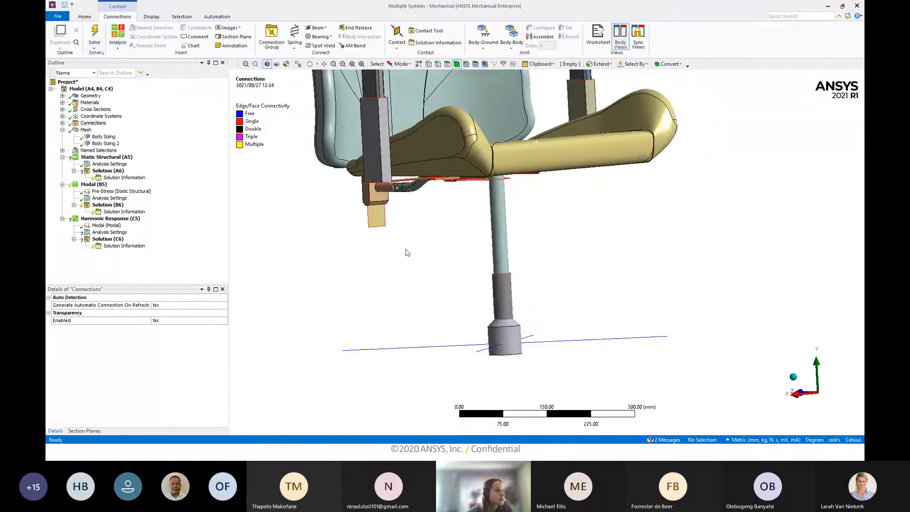
{"action": "middle_click_drag", "start_coordinate": [516, 250], "coordinate": [541, 313]}
{"action": "left_click", "coordinate": [505, 259]}
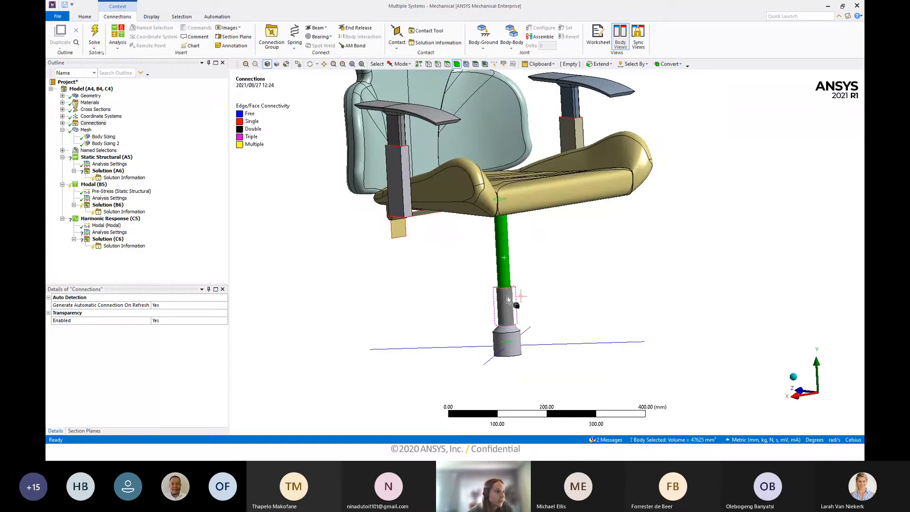
{"action": "left_click", "coordinate": [507, 296], "text": "ctrl"}
{"action": "scroll", "coordinate": [518, 273], "scroll_direction": "up", "scroll_amount": 2}
{"action": "left_click", "coordinate": [491, 259]}
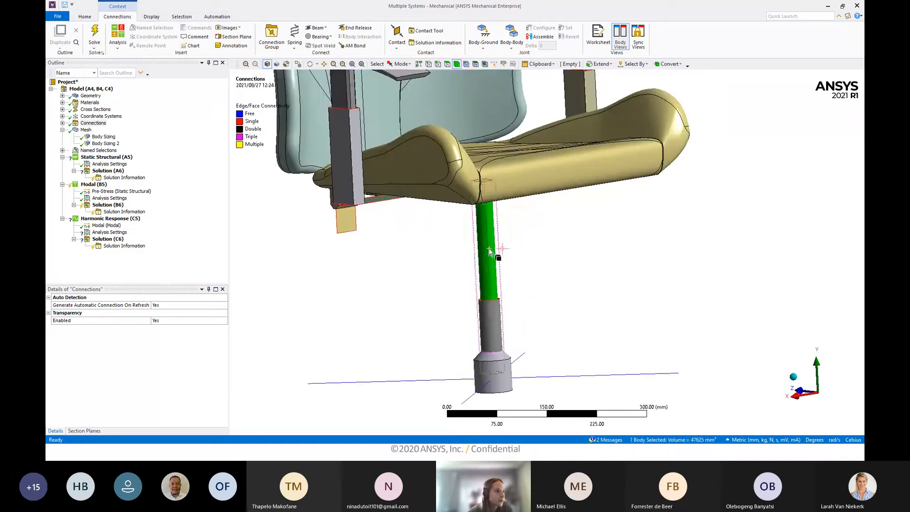
{"action": "left_click", "coordinate": [487, 332]}
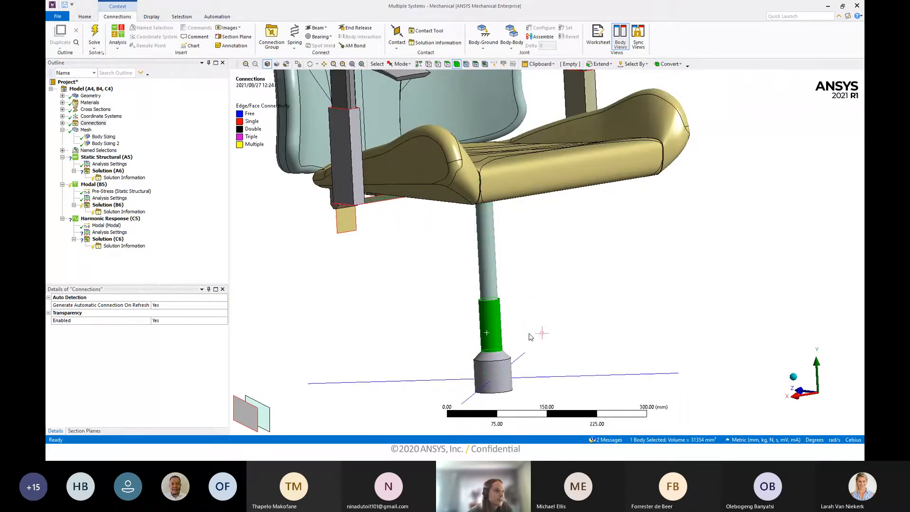
Clear the body selection and insert a body-to-body revolute joint under Connections.
{"action": "middle_click_drag", "start_coordinate": [581, 257], "coordinate": [580, 245]}
{"action": "left_click", "coordinate": [580, 245]}
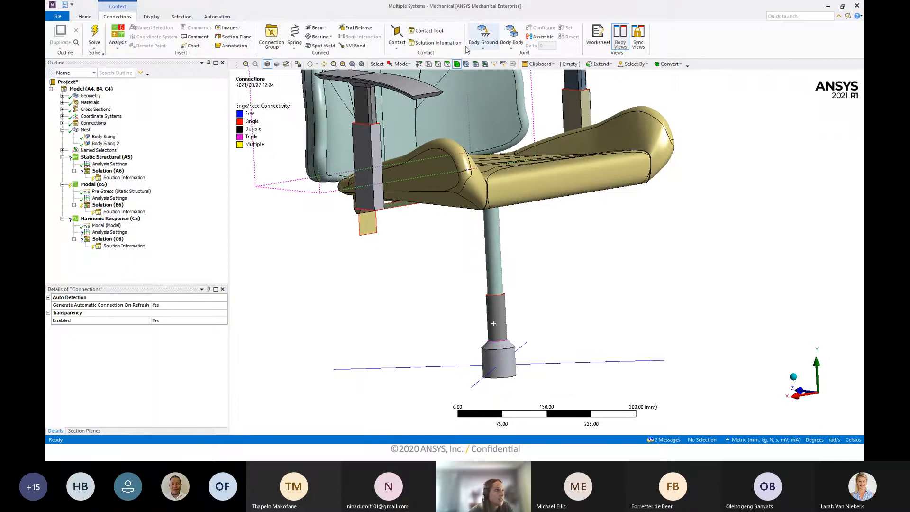
{"action": "left_click", "coordinate": [512, 32]}
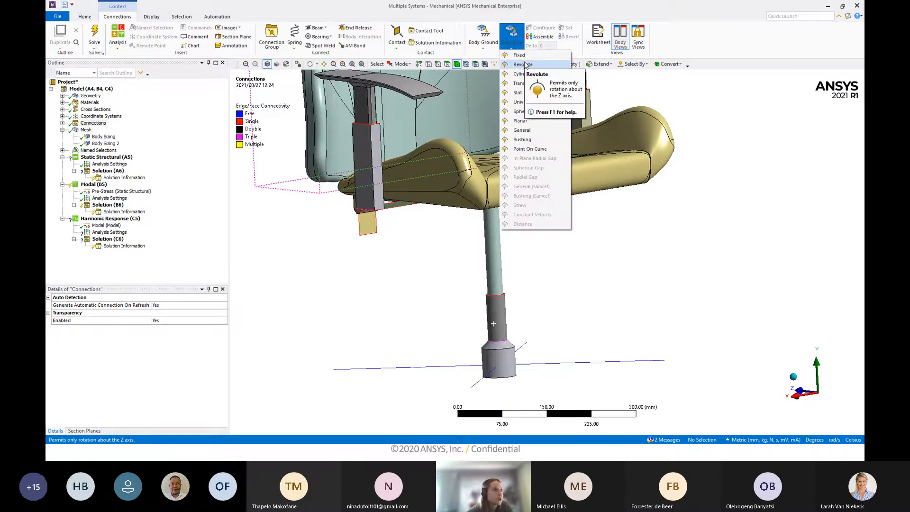
{"action": "left_click", "coordinate": [524, 65]}
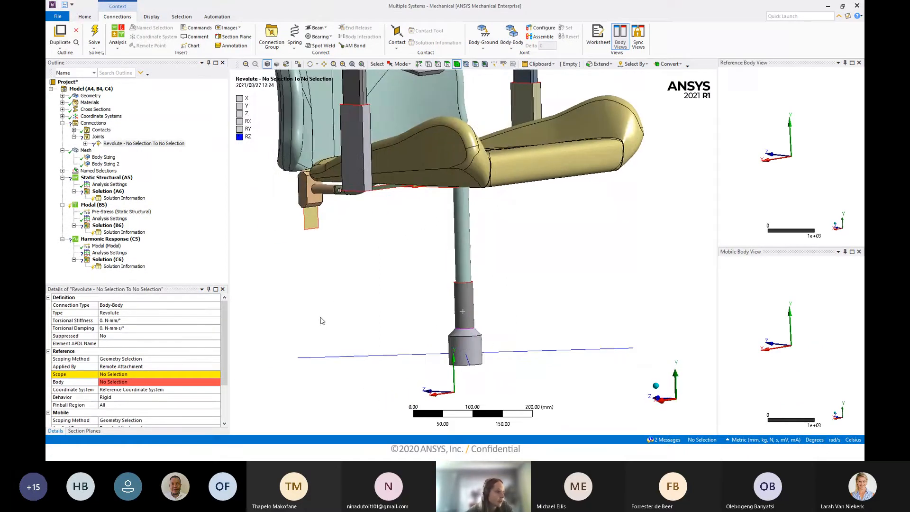
Scope the revolute joint's reference to the upper column tube face and its mobile side to the lower tube face.
{"action": "left_click", "coordinate": [133, 375]}
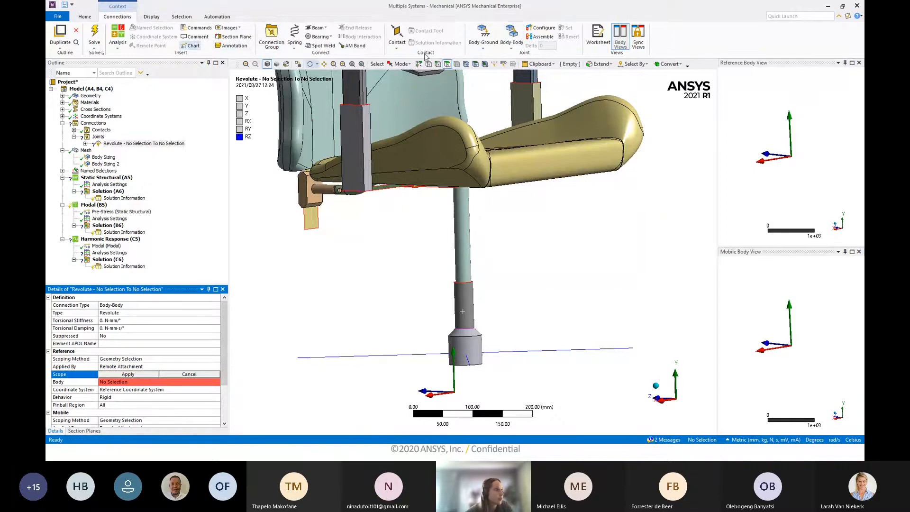
{"action": "left_click", "coordinate": [464, 245]}
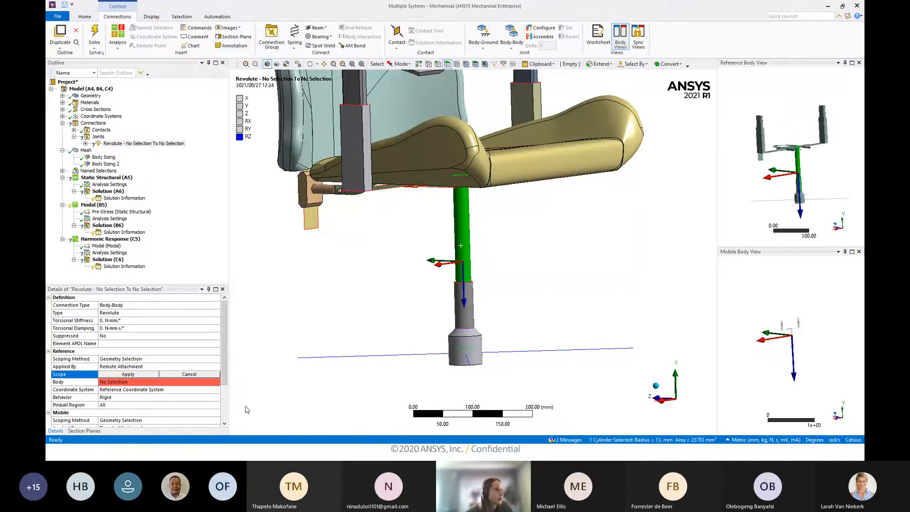
{"action": "left_click", "coordinate": [121, 375]}
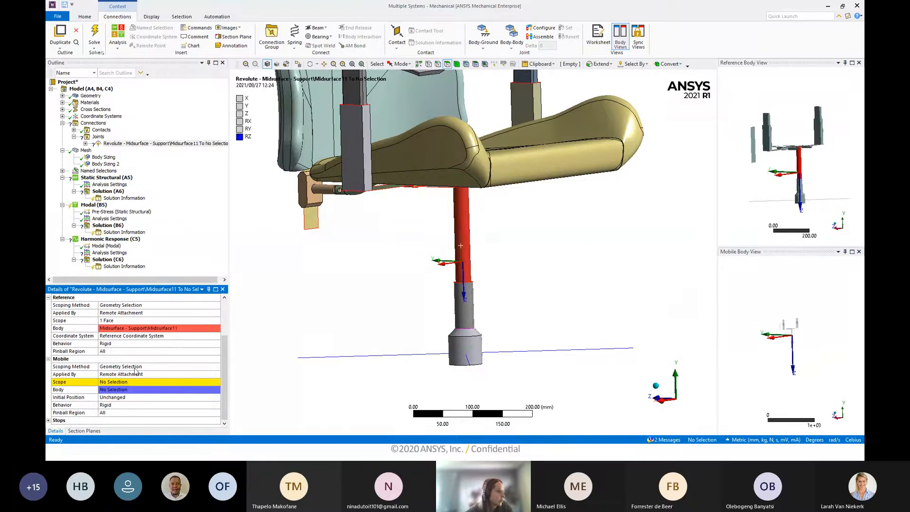
{"action": "left_click", "coordinate": [466, 302]}
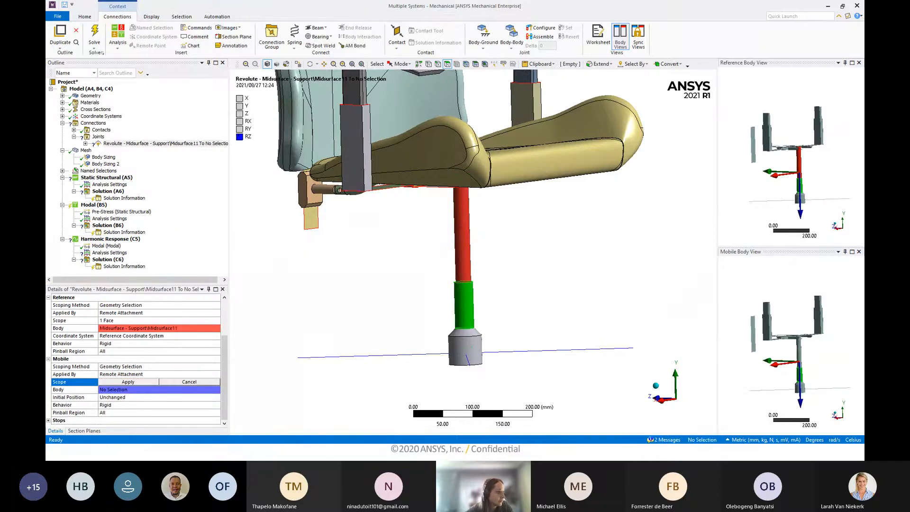
{"action": "left_click", "coordinate": [140, 382]}
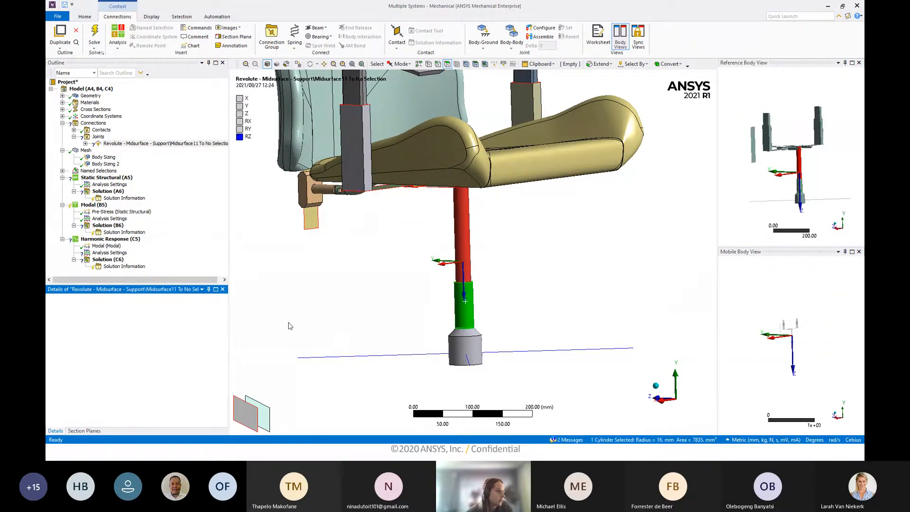
{"action": "left_click", "coordinate": [122, 144]}
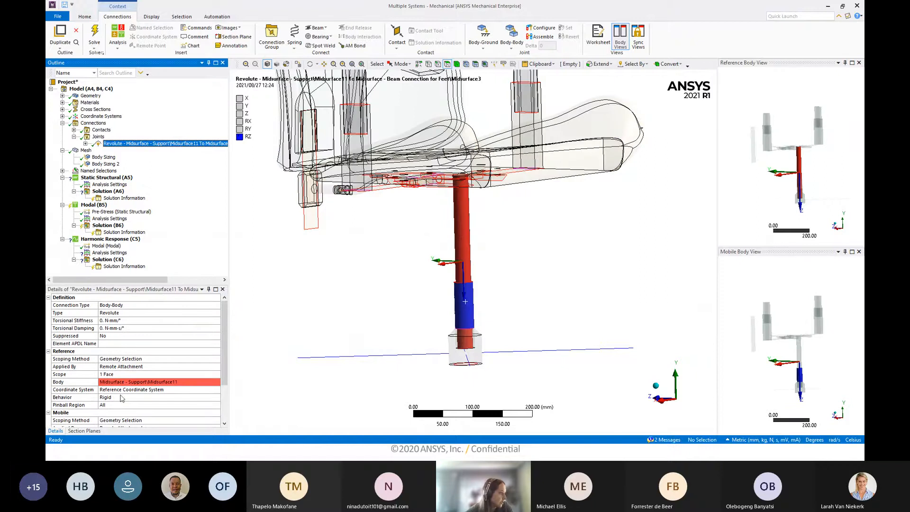
{"action": "scroll", "coordinate": [121, 398], "scroll_direction": "down", "scroll_amount": 1}
{"action": "middle_click_drag", "start_coordinate": [340, 300], "coordinate": [462, 272]}
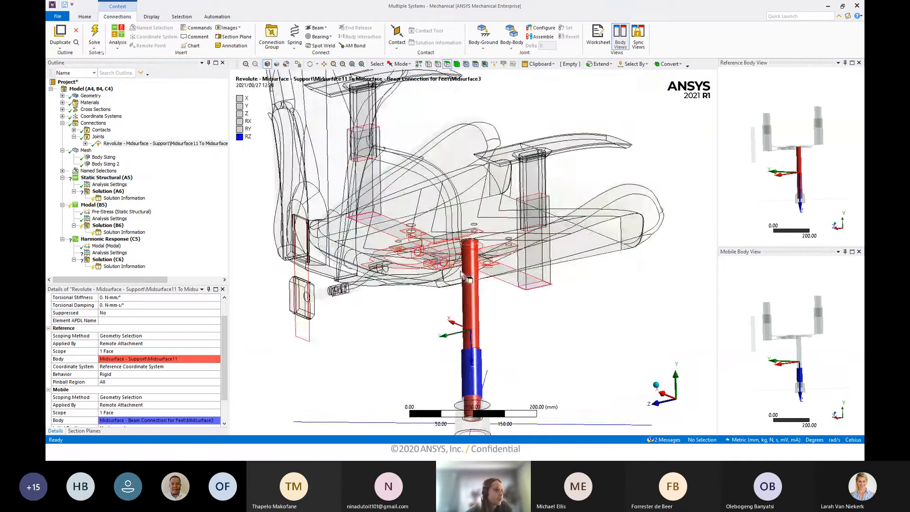
{"action": "scroll", "coordinate": [463, 277], "scroll_direction": "up", "scroll_amount": 3}
Examine the plates and column connection under the seat and look through the existing named selections.
{"action": "left_click", "coordinate": [92, 124]}
{"action": "mouse_move", "coordinate": [550, 301]}
{"action": "middle_mouse_down"}
{"action": "mouse_move", "coordinate": [534, 284]}
{"action": "mouse_move", "coordinate": [565, 245]}
{"action": "mouse_move", "coordinate": [529, 282]}
{"action": "mouse_move", "coordinate": [506, 343]}
{"action": "mouse_move", "coordinate": [498, 309]}
{"action": "middle_mouse_up"}
{"action": "scroll", "coordinate": [501, 307], "scroll_direction": "up", "scroll_amount": 3}
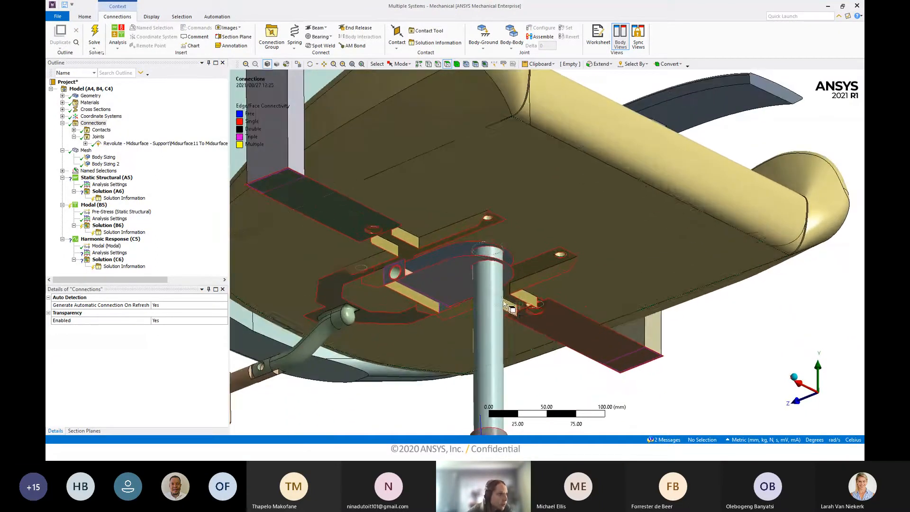
{"action": "scroll", "coordinate": [493, 269], "scroll_direction": "down", "scroll_amount": 3}
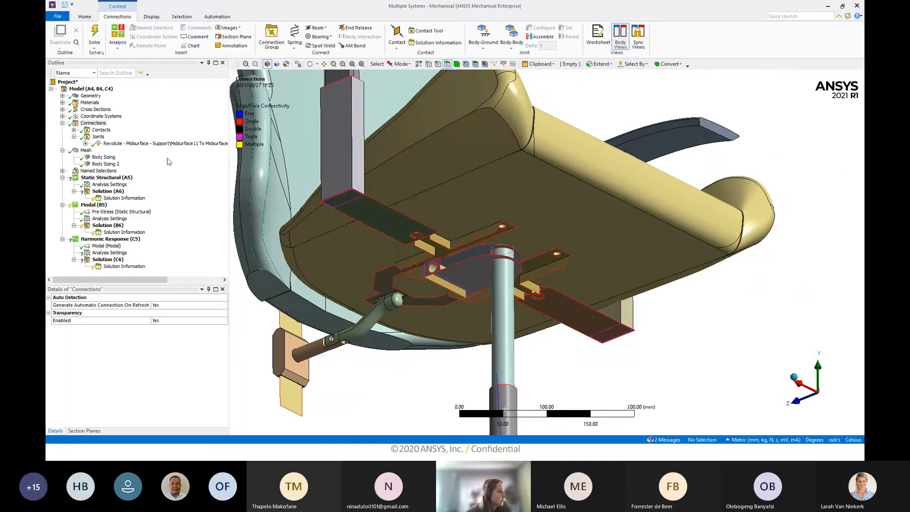
{"action": "left_click", "coordinate": [62, 170]}
{"action": "scroll", "coordinate": [112, 251], "scroll_direction": "down", "scroll_amount": 3}
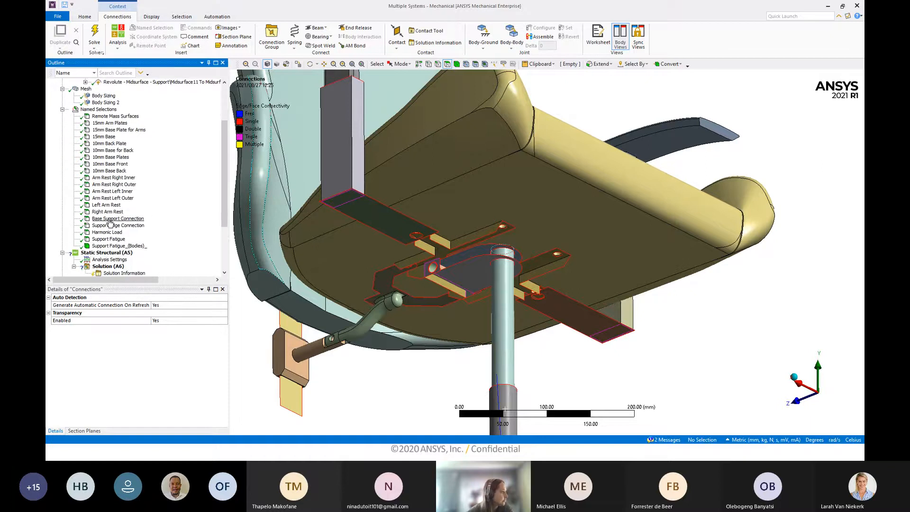
{"action": "left_click", "coordinate": [62, 109]}
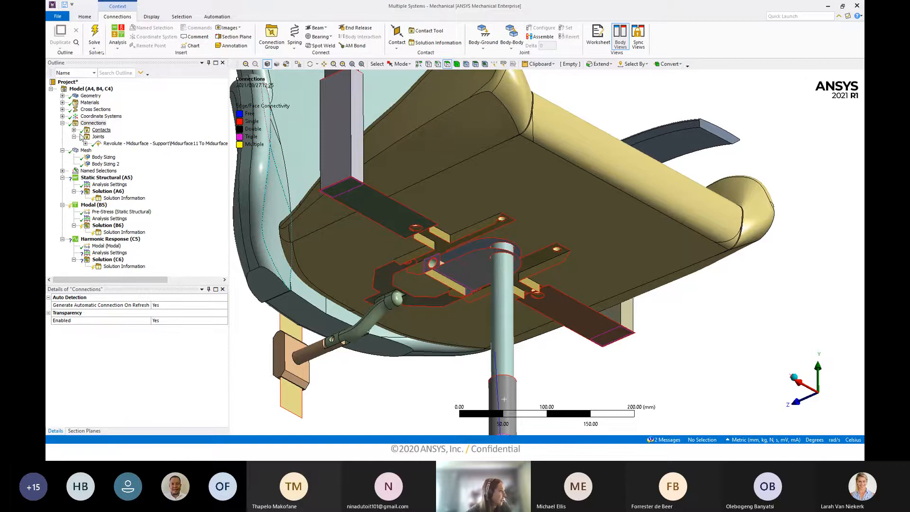
{"action": "scroll", "coordinate": [393, 253], "scroll_direction": "down", "scroll_amount": 3}
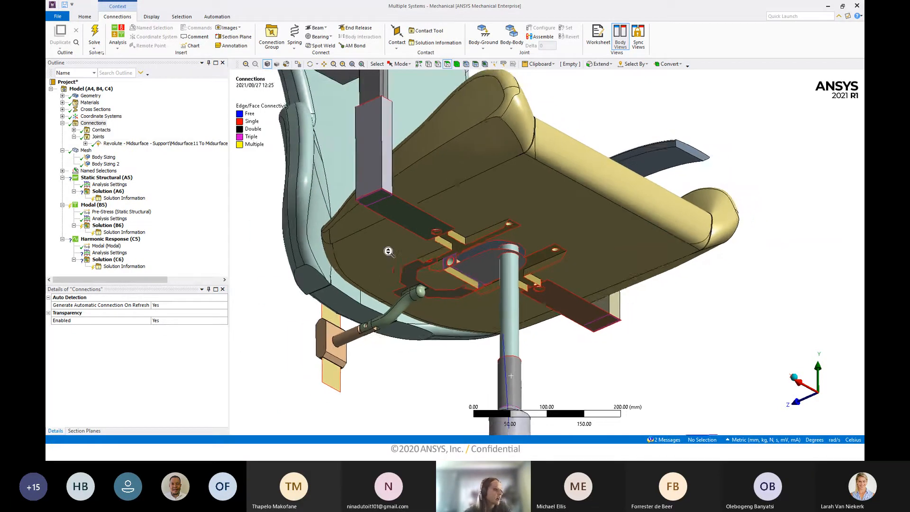
Set Generate Automatic Connection On Refresh to No for the model's connections.
{"action": "left_click", "coordinate": [93, 123]}
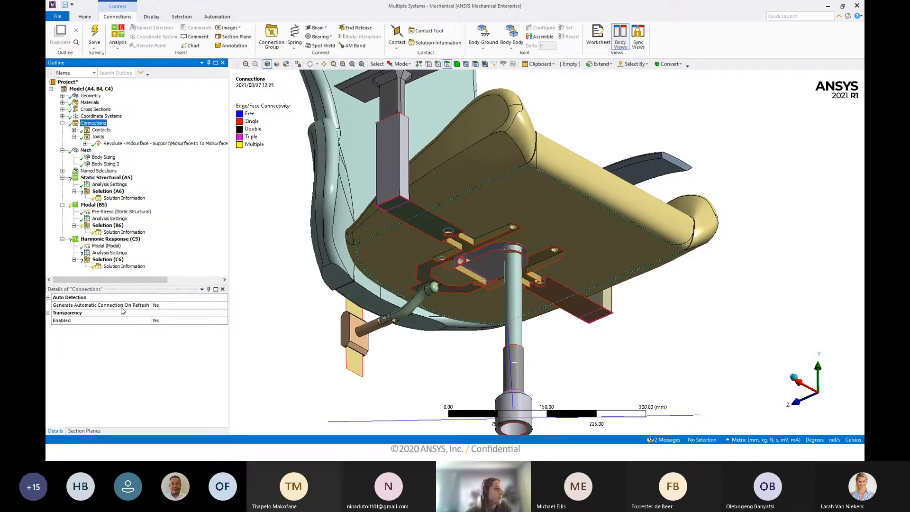
{"action": "left_click", "coordinate": [219, 306]}
{"action": "left_click", "coordinate": [224, 306]}
{"action": "left_click", "coordinate": [193, 317]}
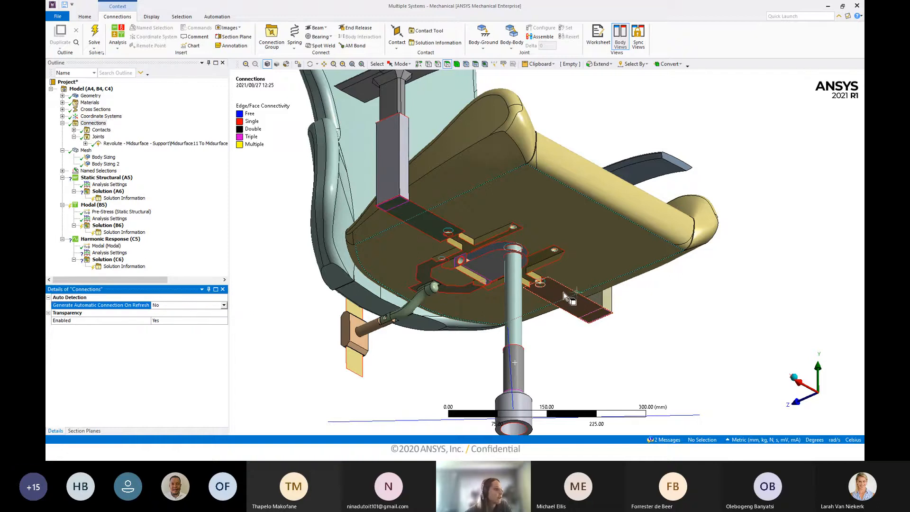
Review the automatically generated contact regions, including the seat cushion contact in Contact Region 13.
{"action": "mouse_move", "coordinate": [569, 295]}
{"action": "middle_mouse_down"}
{"action": "mouse_move", "coordinate": [550, 316]}
{"action": "mouse_move", "coordinate": [570, 281]}
{"action": "middle_mouse_up"}
{"action": "scroll", "coordinate": [555, 312], "scroll_direction": "down", "scroll_amount": 2}
{"action": "scroll", "coordinate": [555, 311], "scroll_direction": "down", "scroll_amount": 3}
{"action": "scroll", "coordinate": [548, 306], "scroll_direction": "up", "scroll_amount": 4}
{"action": "scroll", "coordinate": [571, 281], "scroll_direction": "down", "scroll_amount": 3}
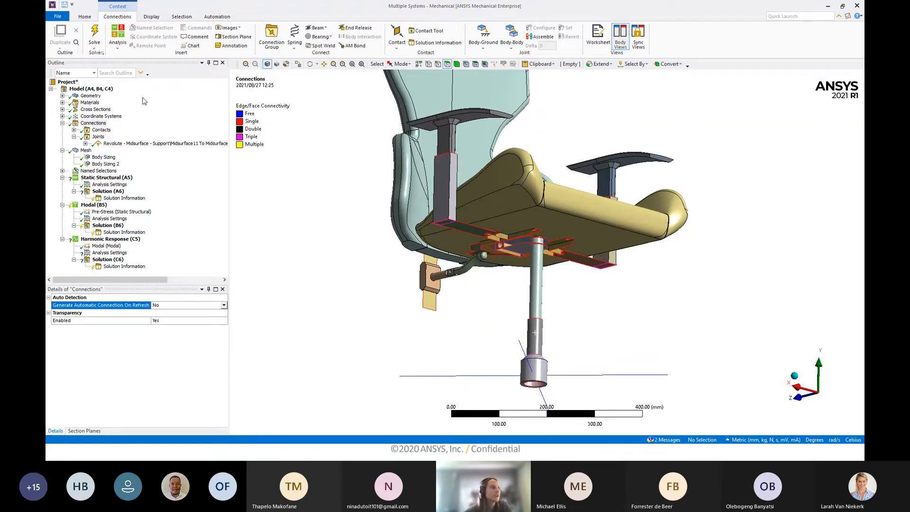
{"action": "left_click", "coordinate": [74, 130]}
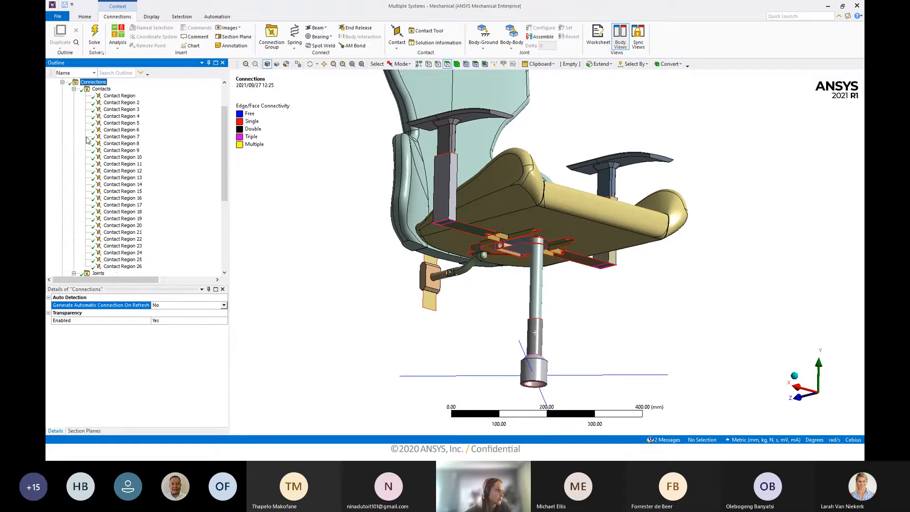
{"action": "left_click", "coordinate": [123, 267]}
{"action": "left_click", "coordinate": [122, 232]}
{"action": "left_click", "coordinate": [123, 177]}
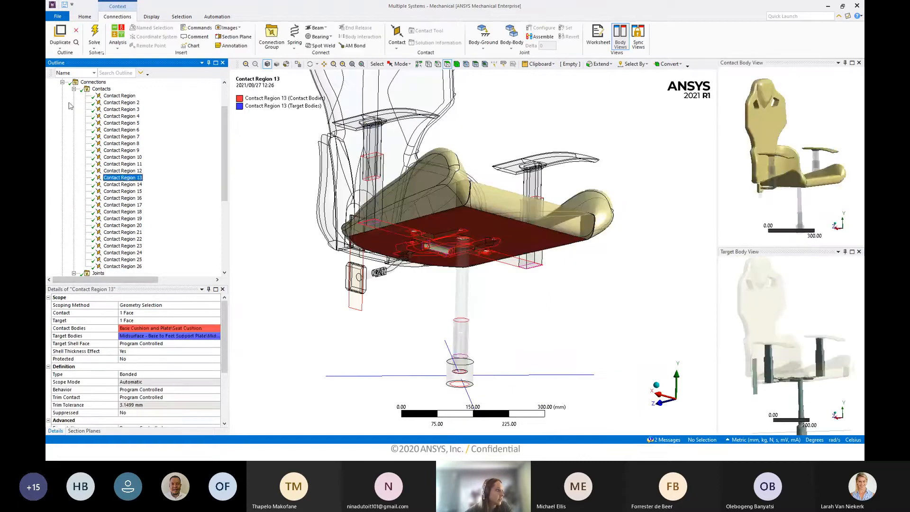
Delete the Contacts group together with all its automatically generated contact regions.
{"action": "left_click", "coordinate": [74, 89]}
{"action": "right_click", "coordinate": [99, 137]}
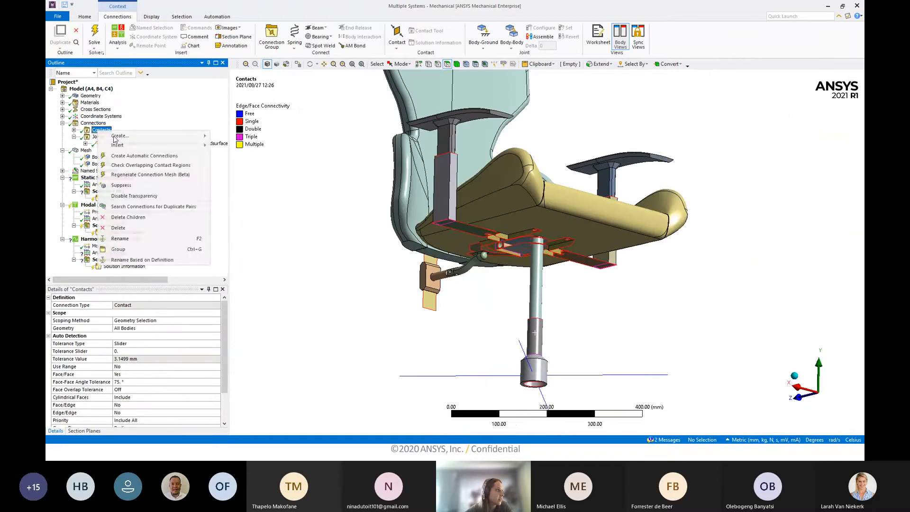
{"action": "left_click", "coordinate": [119, 232]}
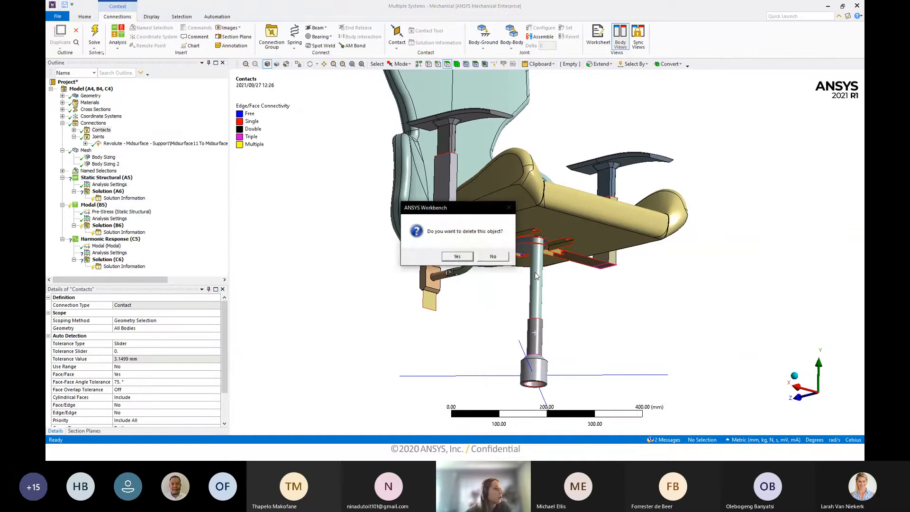
{"action": "left_click", "coordinate": [468, 257]}
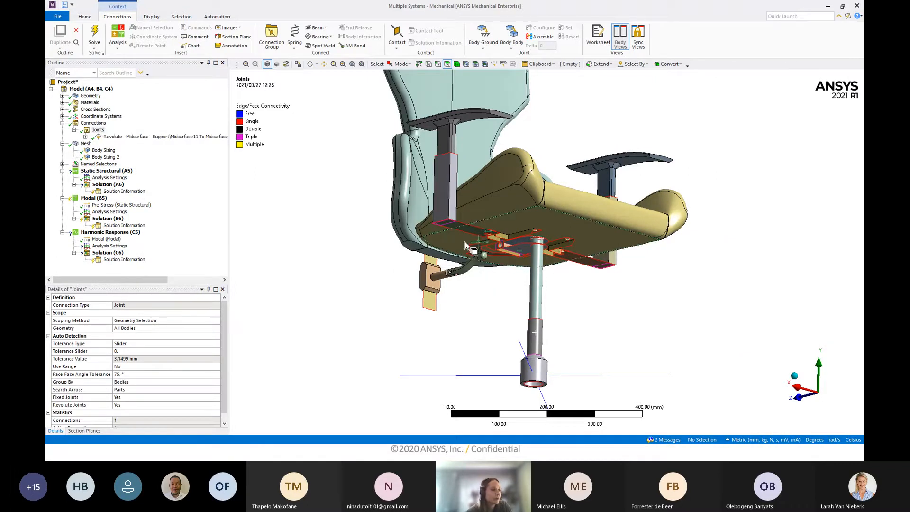
Insert a manual frictional contact region under Connections.
{"action": "scroll", "coordinate": [479, 242], "scroll_direction": "down", "scroll_amount": 2}
{"action": "middle_click_drag", "start_coordinate": [479, 243], "coordinate": [501, 240], "text": "ctrl"}
{"action": "scroll", "coordinate": [476, 248], "scroll_direction": "up", "scroll_amount": 5}
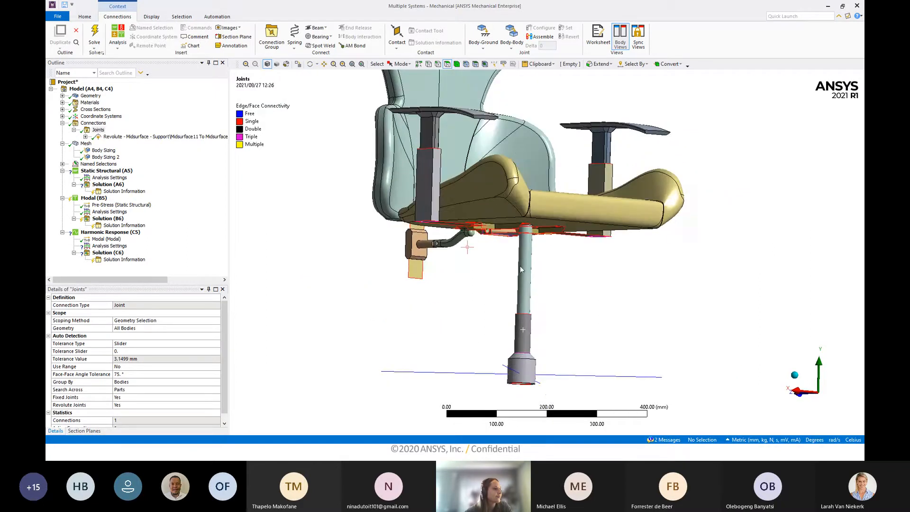
{"action": "middle_click_drag", "start_coordinate": [521, 269], "coordinate": [655, 225]}
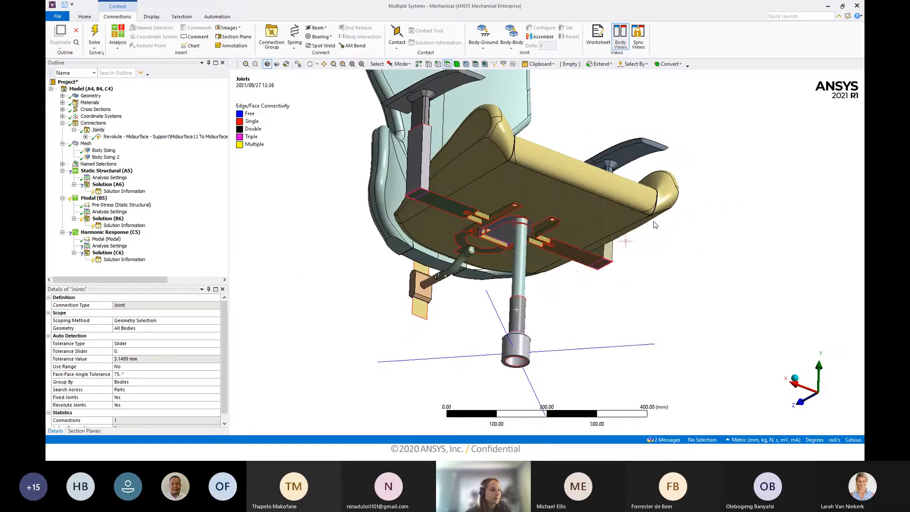
{"action": "scroll", "coordinate": [588, 227], "scroll_direction": "up", "scroll_amount": 2}
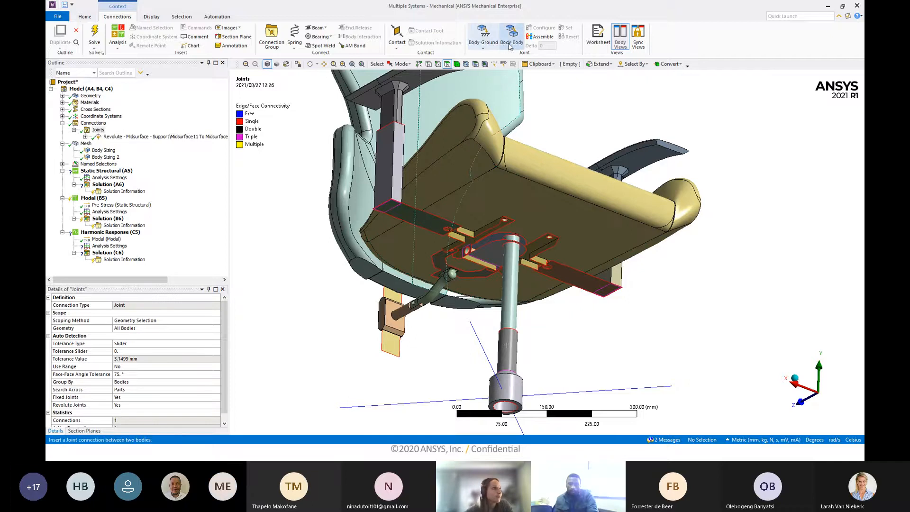
{"action": "left_click", "coordinate": [398, 43]}
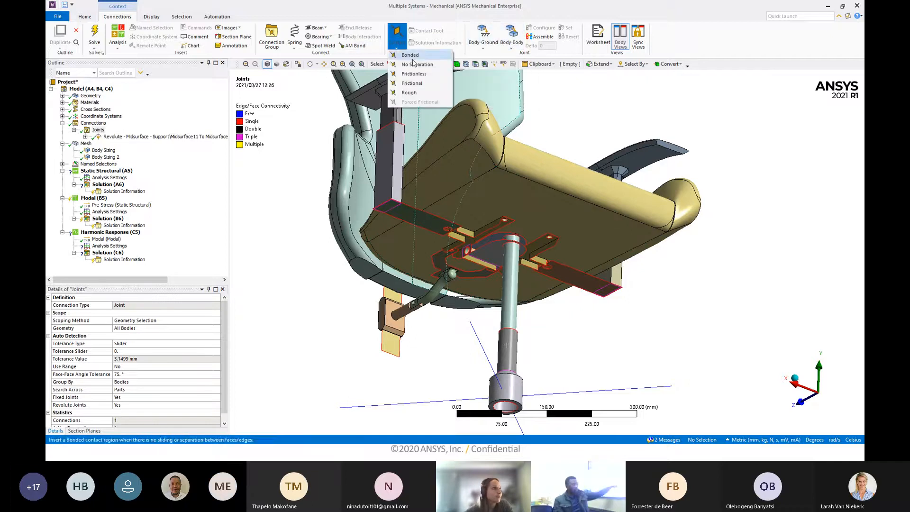
{"action": "left_click", "coordinate": [409, 77]}
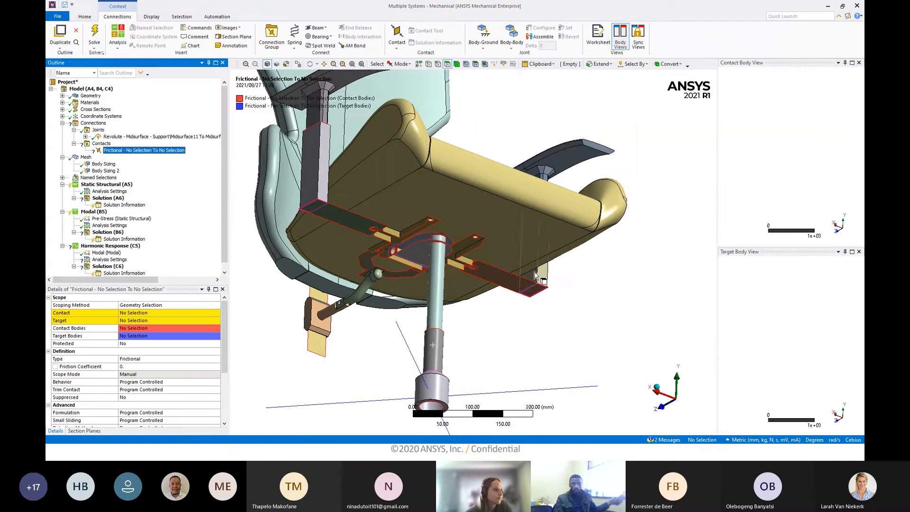
Scope the frictional contact to the seat cushion's underside face and its target to the base support plate's face.
{"action": "left_click", "coordinate": [582, 245]}
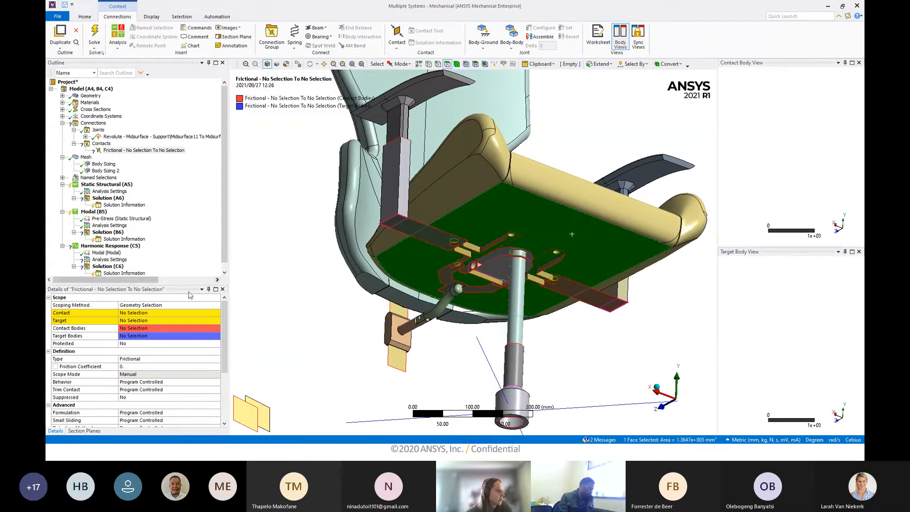
{"action": "left_click", "coordinate": [156, 313]}
{"action": "left_click", "coordinate": [156, 314]}
{"action": "middle_click_drag", "start_coordinate": [474, 299], "coordinate": [417, 281]}
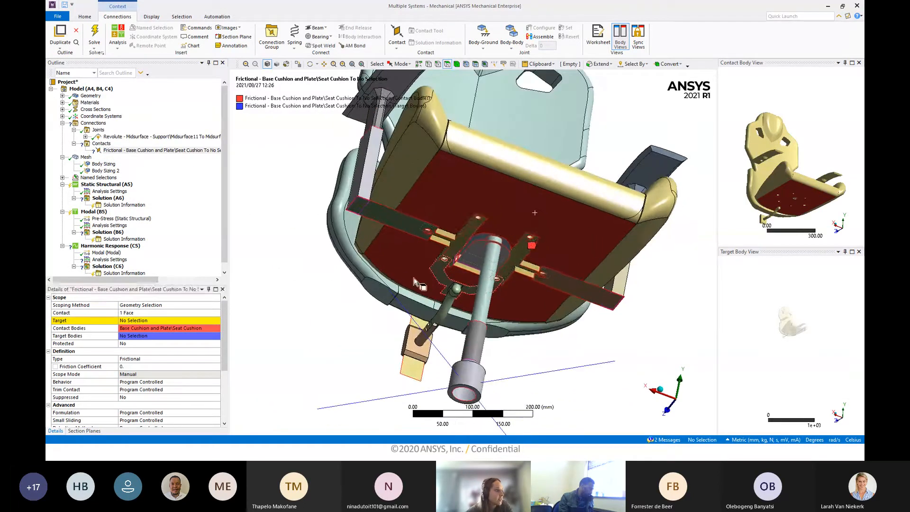
{"action": "left_click", "coordinate": [153, 320]}
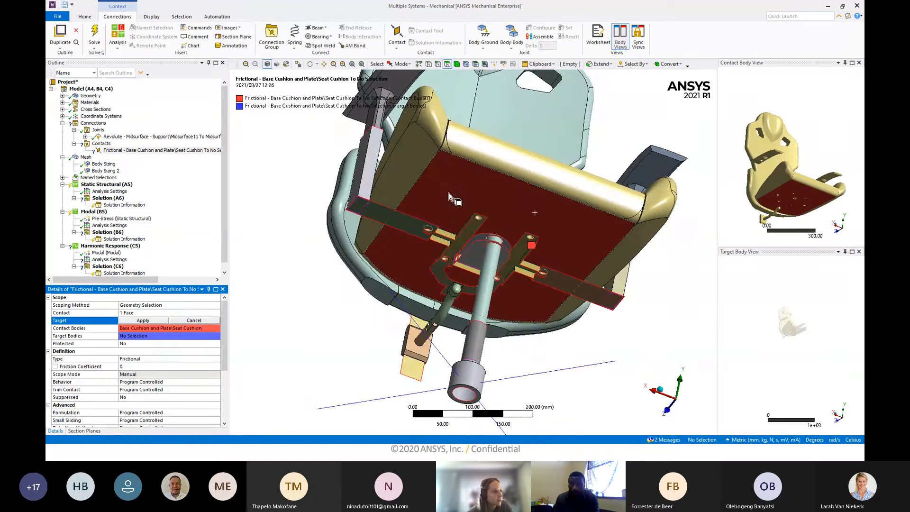
{"action": "left_click", "coordinate": [461, 238]}
{"action": "left_click", "coordinate": [134, 323]}
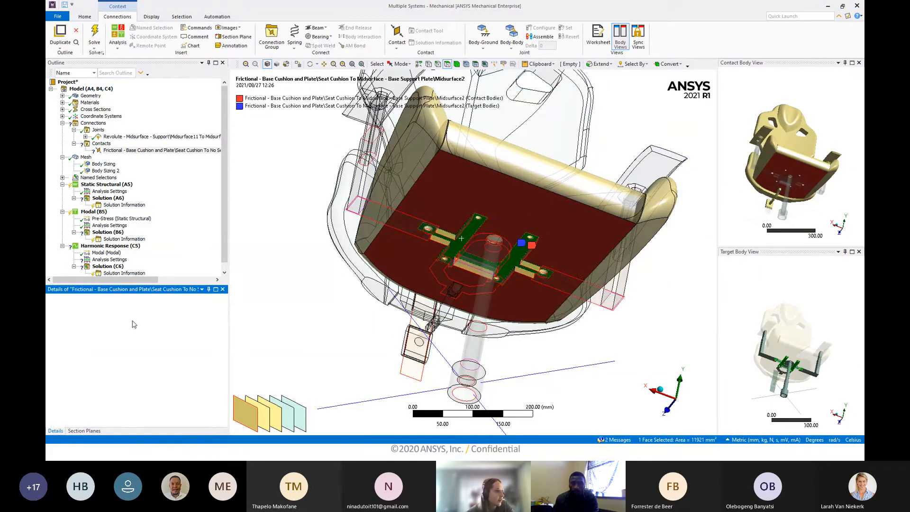
Set the target shell face of the seat cushion's frictional contact to Bottom.
{"action": "middle_click_drag", "start_coordinate": [535, 268], "coordinate": [557, 279]}
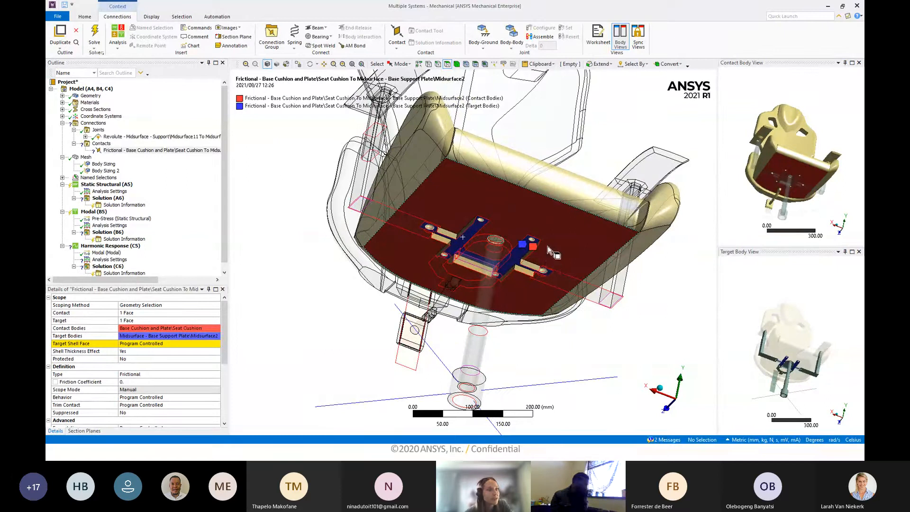
{"action": "middle_click_drag", "start_coordinate": [549, 250], "coordinate": [360, 280]}
{"action": "scroll", "coordinate": [529, 252], "scroll_direction": "up", "scroll_amount": 3}
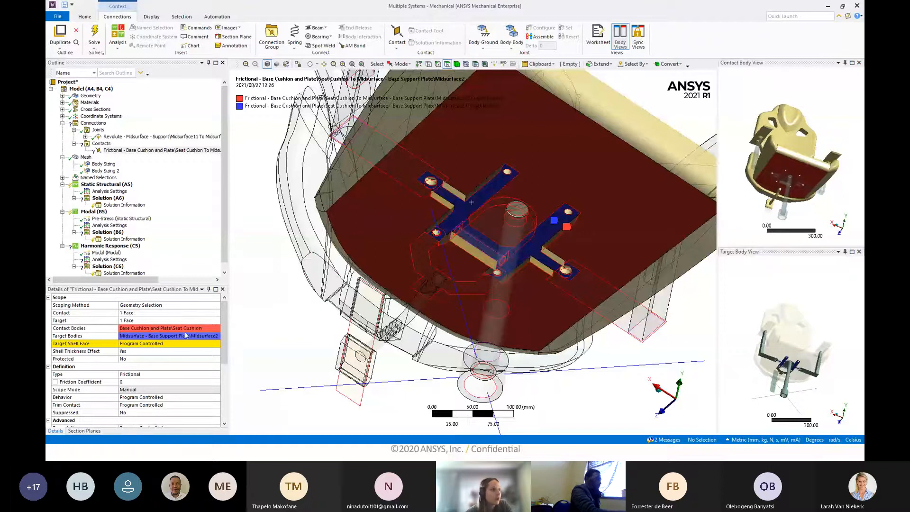
{"action": "middle_click_drag", "start_coordinate": [562, 290], "coordinate": [557, 297]}
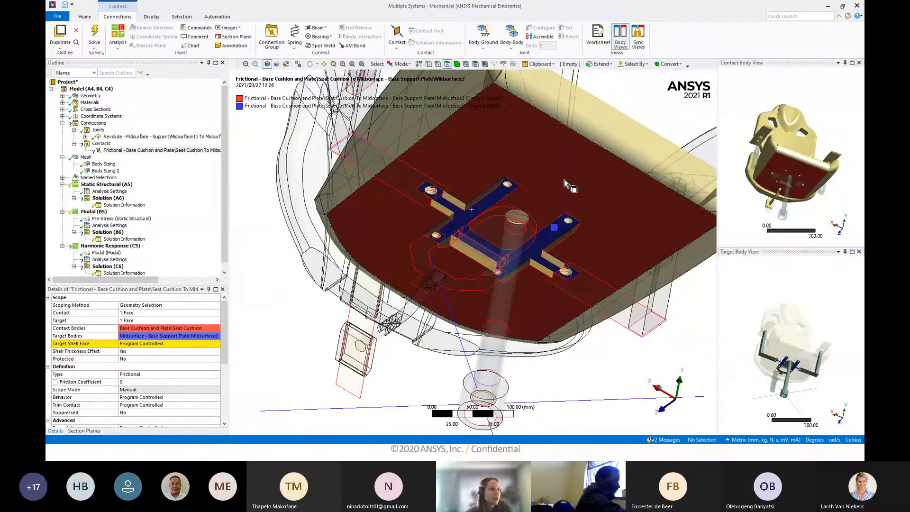
{"action": "middle_click_drag", "start_coordinate": [570, 187], "coordinate": [638, 196]}
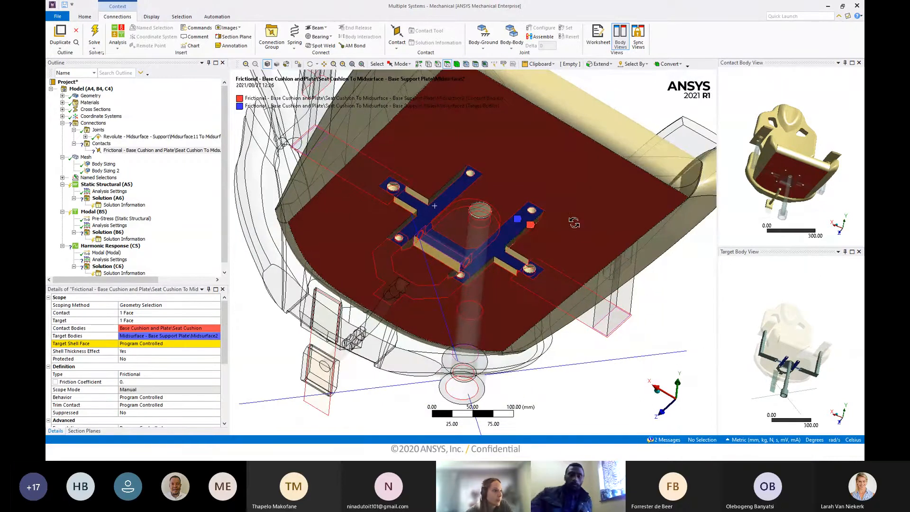
{"action": "middle_click_drag", "start_coordinate": [574, 223], "coordinate": [466, 241]}
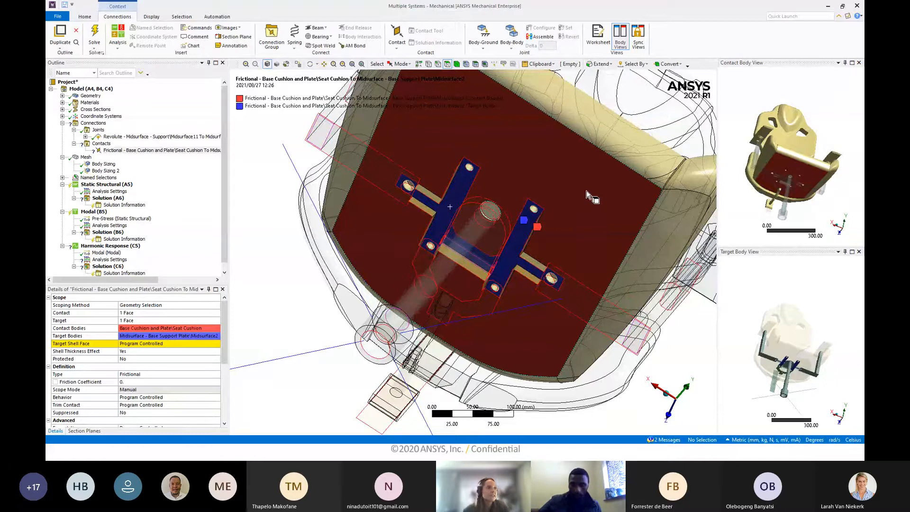
{"action": "double_click", "coordinate": [174, 343]}
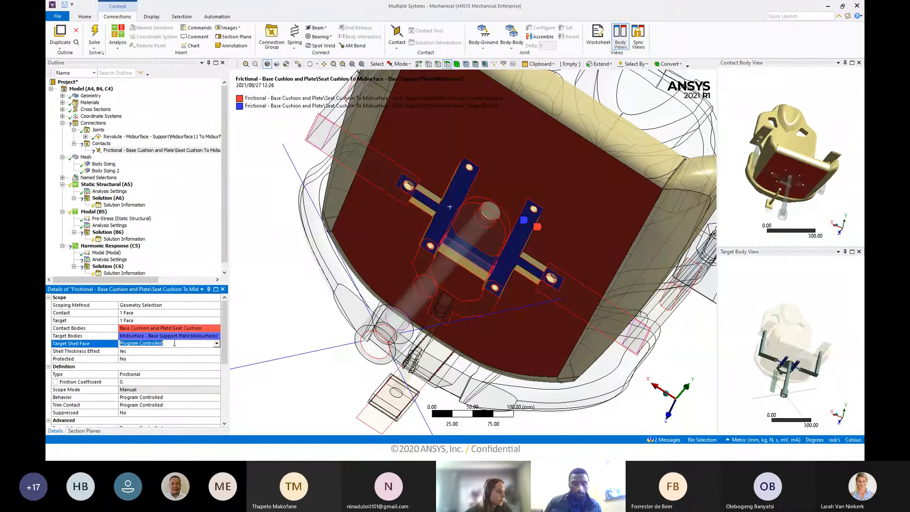
{"action": "double_click", "coordinate": [175, 344]}
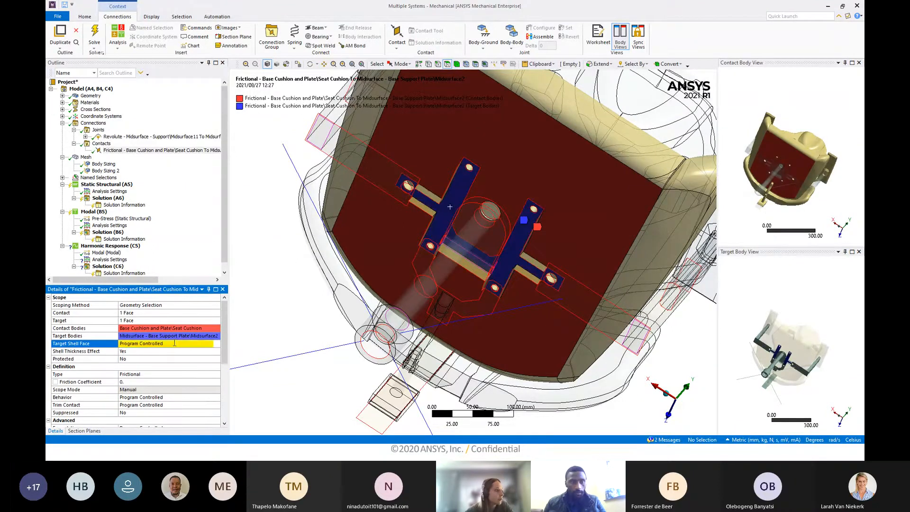
{"action": "double_click", "coordinate": [174, 344]}
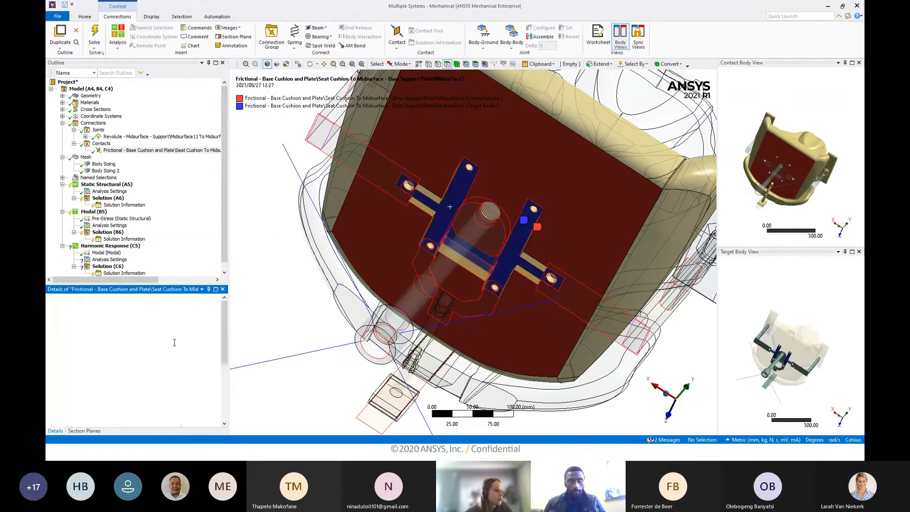
{"action": "double_click", "coordinate": [174, 344]}
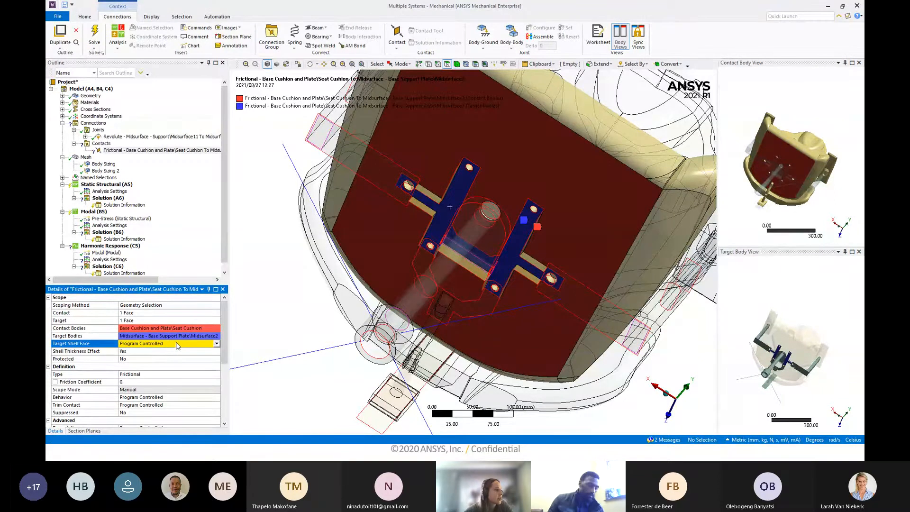
{"action": "double_click", "coordinate": [175, 344]}
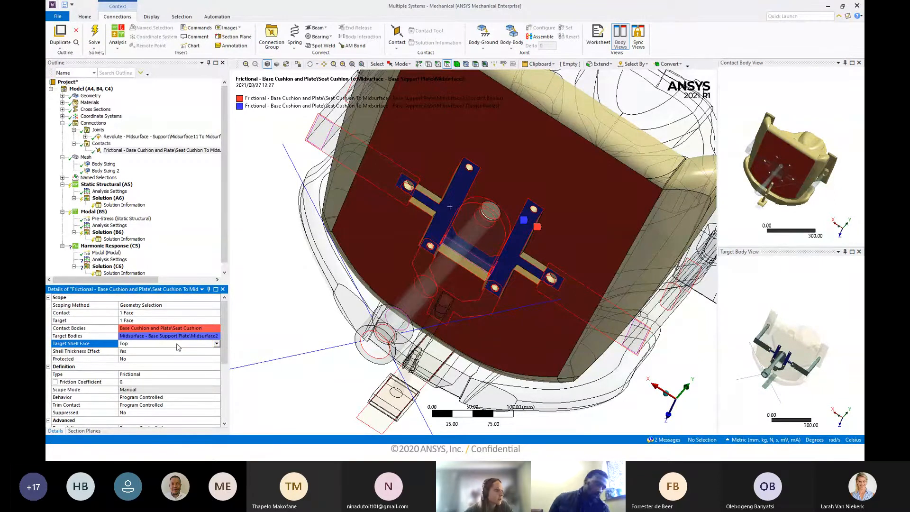
{"action": "double_click", "coordinate": [178, 344]}
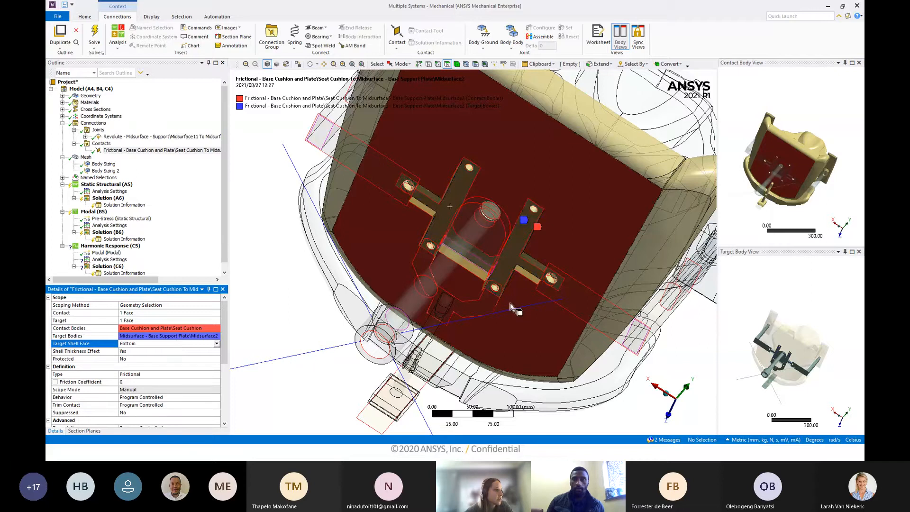
Extend the contact's target to three faces by adding the two armrest support strips to the base support plate face.
{"action": "middle_click_drag", "start_coordinate": [445, 303], "coordinate": [493, 308]}
{"action": "left_click", "coordinate": [134, 314]}
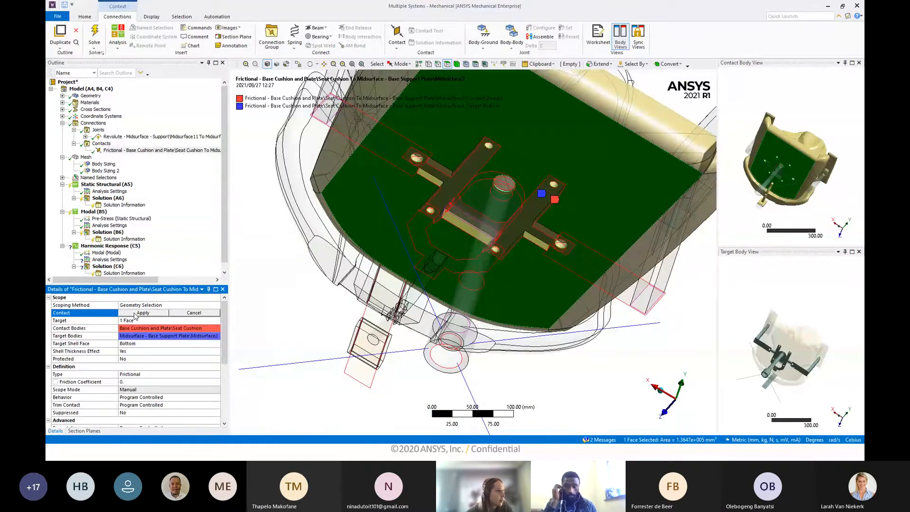
{"action": "left_click", "coordinate": [135, 322]}
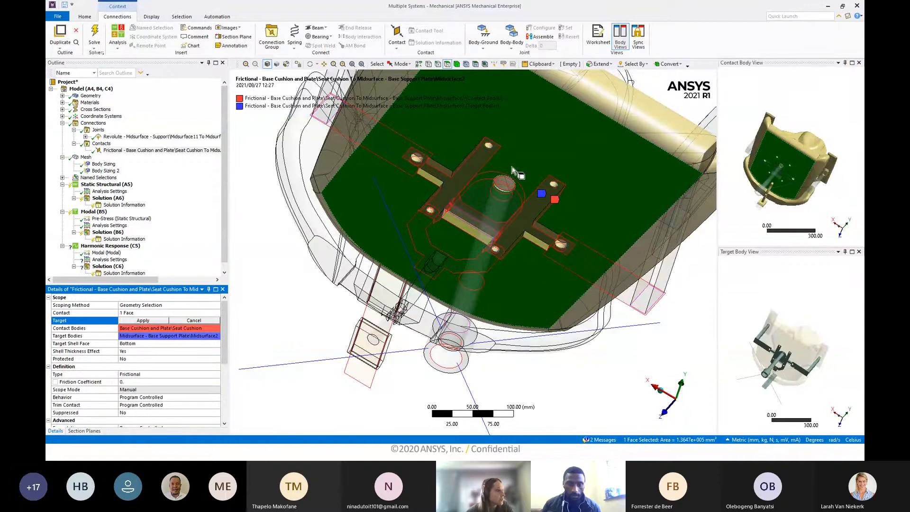
{"action": "left_click", "coordinate": [143, 321]}
{"action": "left_click", "coordinate": [135, 314]}
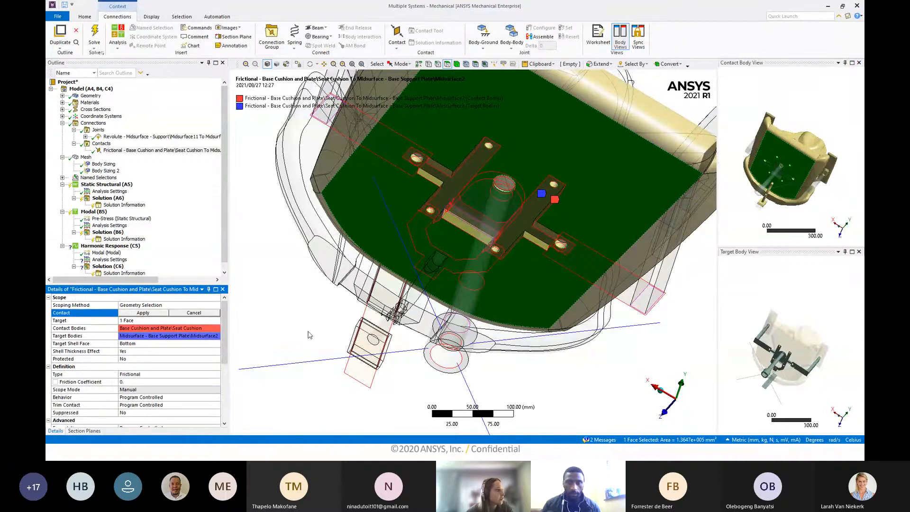
{"action": "left_click", "coordinate": [308, 332]}
{"action": "left_click", "coordinate": [136, 322]}
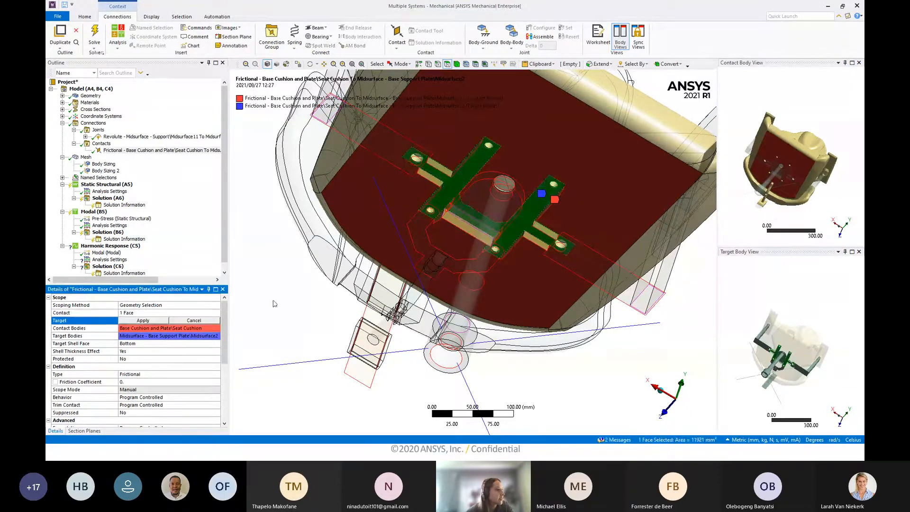
{"action": "left_click", "coordinate": [380, 145], "text": "ctrl"}
{"action": "left_click", "coordinate": [596, 272], "text": "ctrl"}
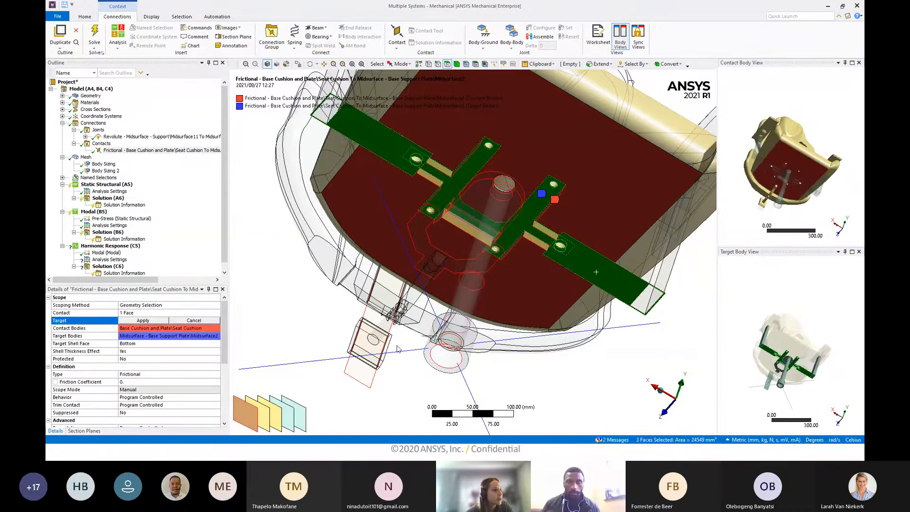
{"action": "left_click", "coordinate": [151, 321]}
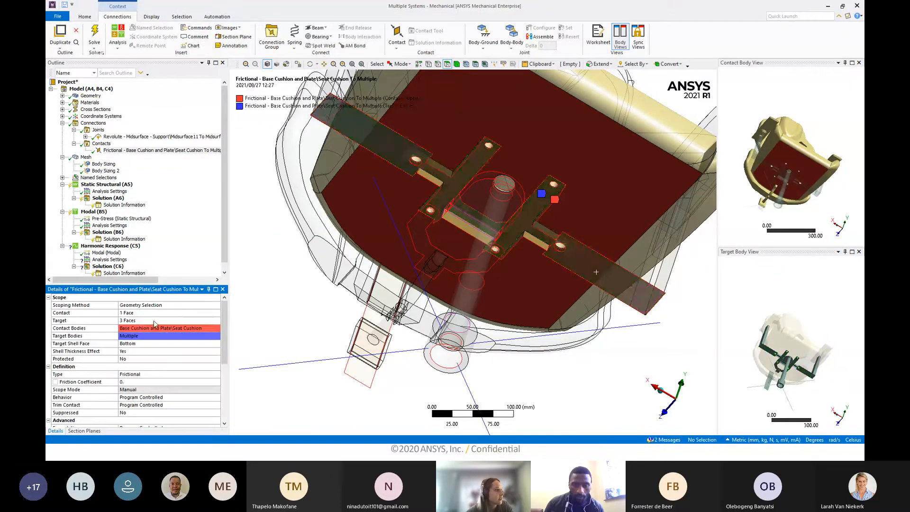
Insert a second frictional contact and scope its contact side to the seat cushion's underside face.
{"action": "middle_click_drag", "start_coordinate": [379, 285], "coordinate": [470, 290]}
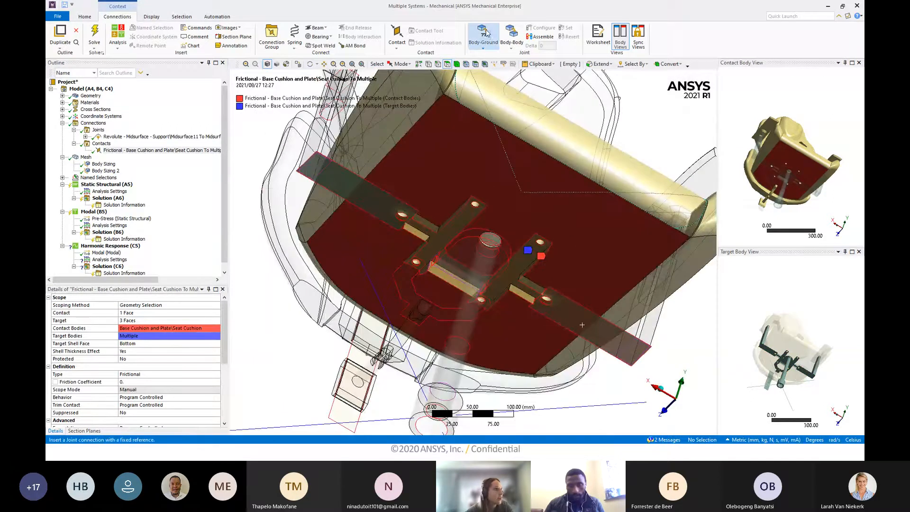
{"action": "left_click", "coordinate": [396, 43]}
{"action": "left_click", "coordinate": [405, 54]}
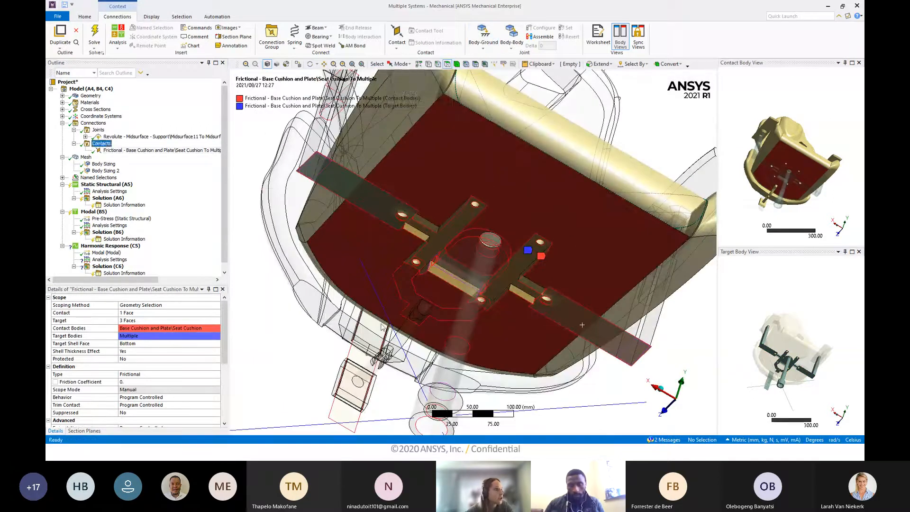
{"action": "left_click", "coordinate": [428, 166]}
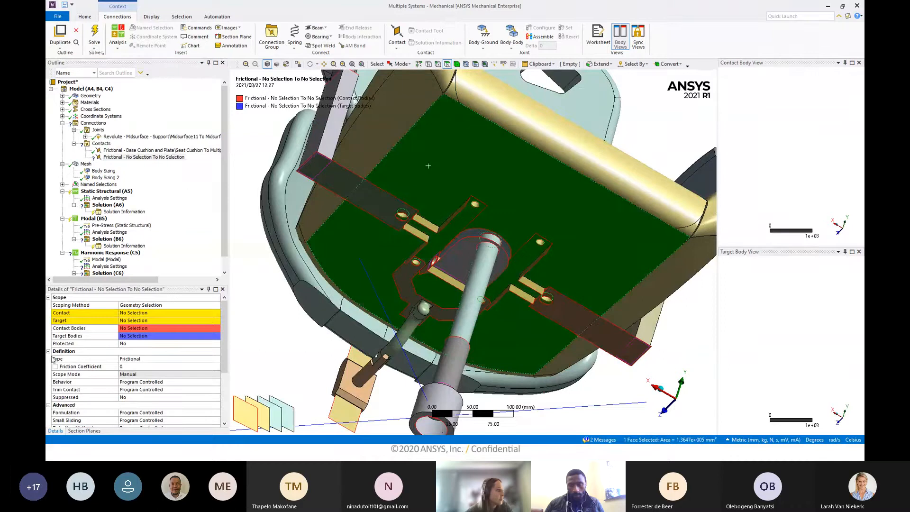
{"action": "left_click", "coordinate": [135, 313]}
{"action": "left_click", "coordinate": [131, 313]}
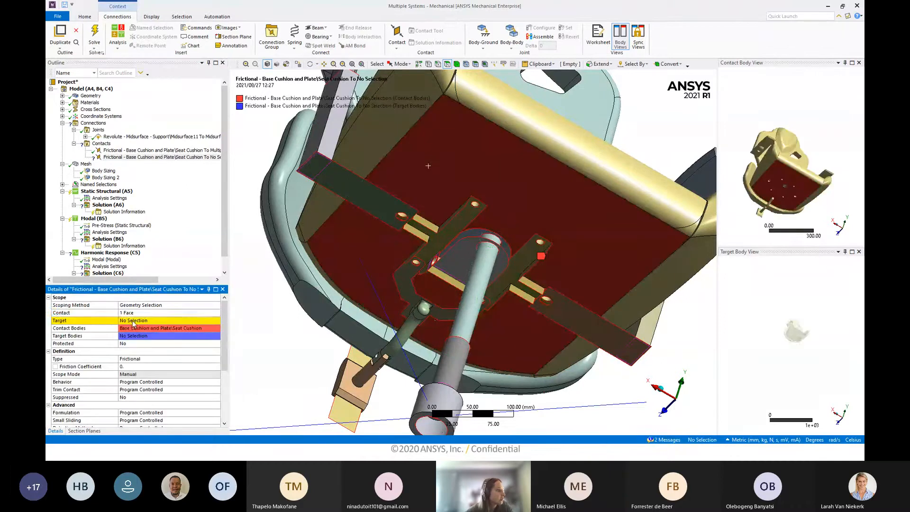
Scope the second contact's target to the D-shaped plate at the column and the U-shaped bracket plate, with target shell face Top.
{"action": "left_click", "coordinate": [133, 321]}
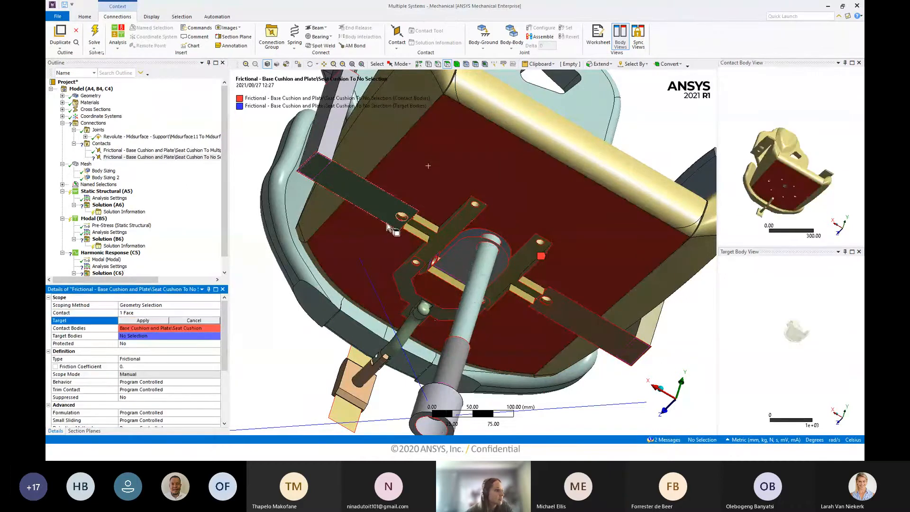
{"action": "left_click", "coordinate": [473, 234]}
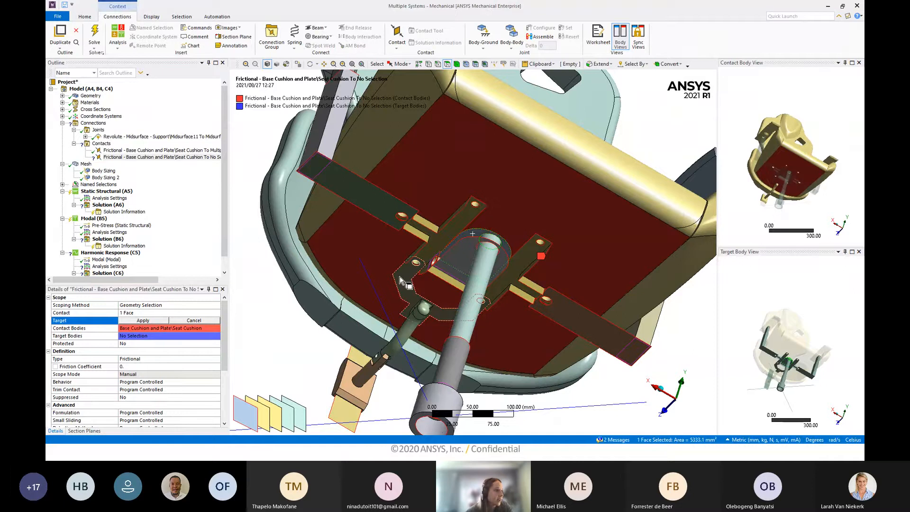
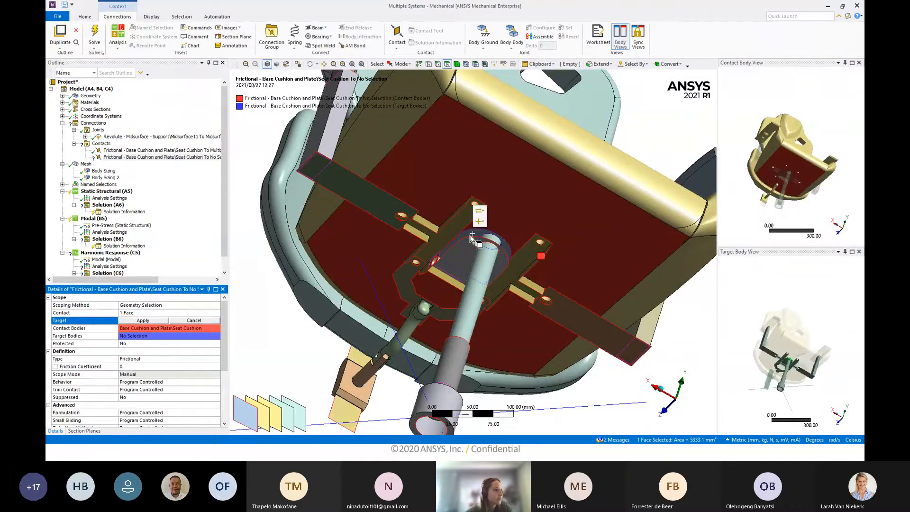
{"action": "left_click", "coordinate": [406, 274], "text": "ctrl"}
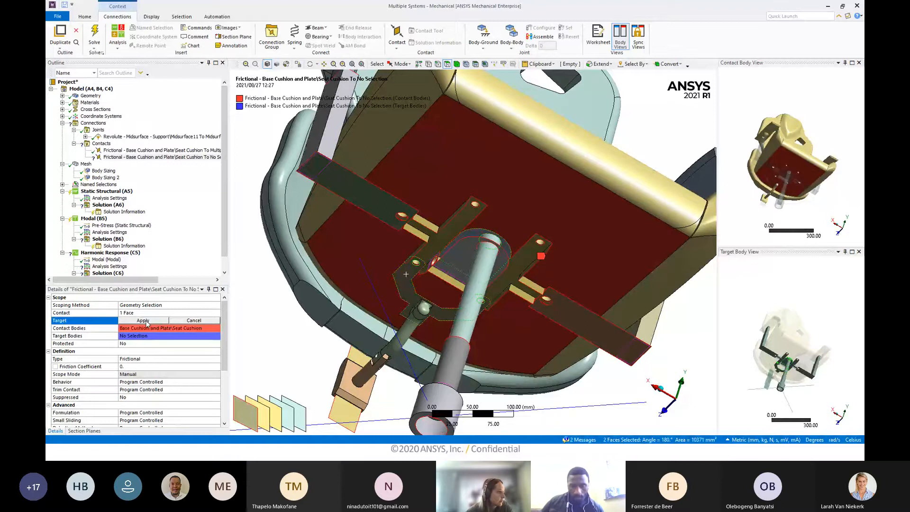
{"action": "left_click", "coordinate": [143, 321]}
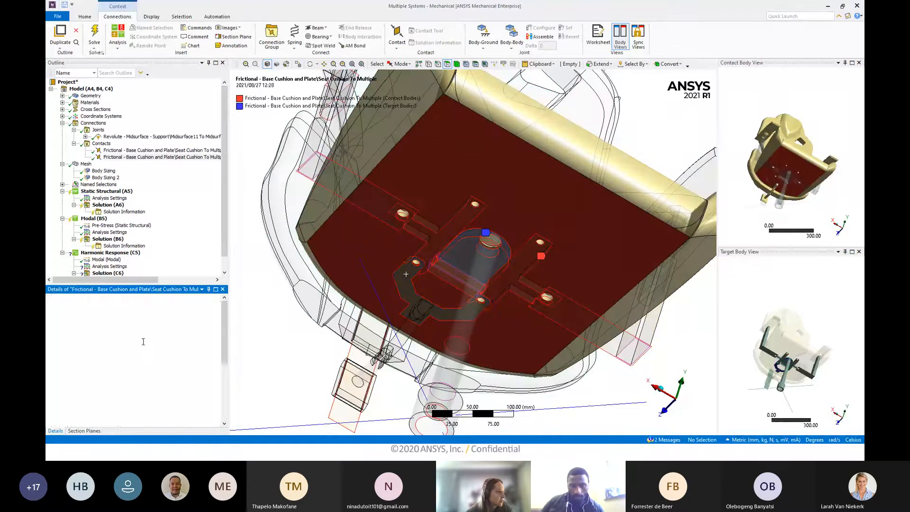
{"action": "middle_click_drag", "start_coordinate": [503, 247], "coordinate": [525, 346]}
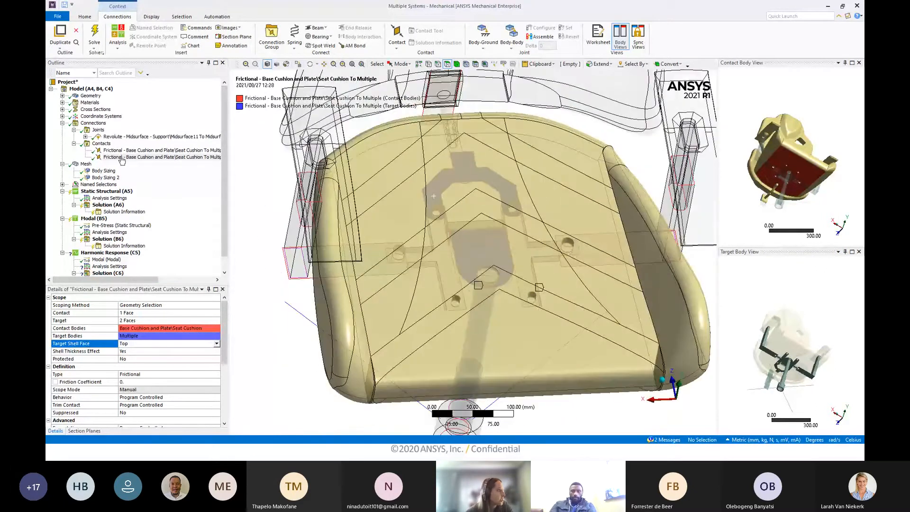
Review both seat cushion frictional contacts together from above and below the seat.
{"action": "left_click", "coordinate": [142, 157], "text": "ctrl"}
{"action": "middle_click_drag", "start_coordinate": [596, 312], "coordinate": [601, 317]}
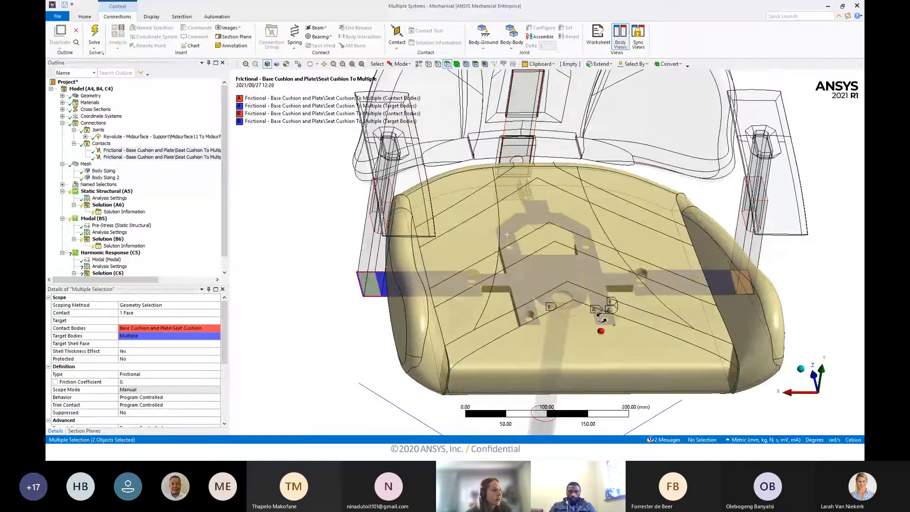
{"action": "middle_click_drag", "start_coordinate": [601, 316], "coordinate": [522, 143]}
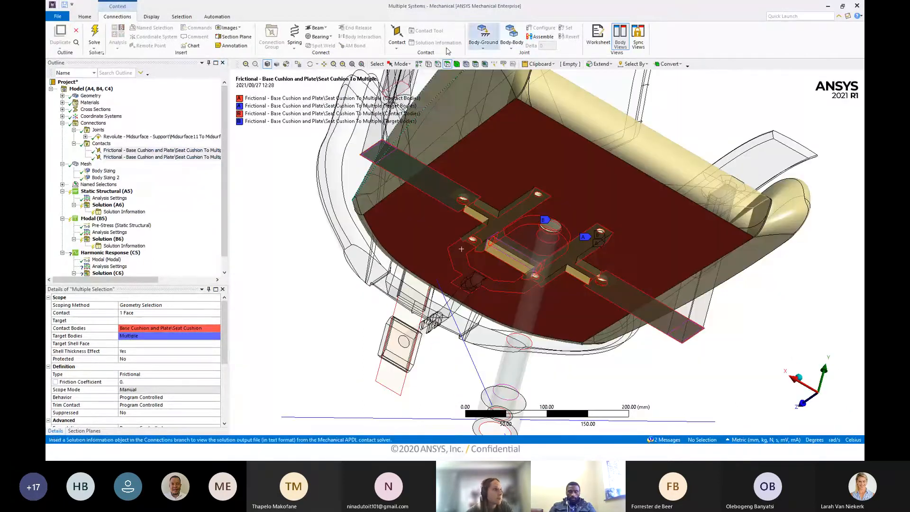
Insert another frictional contact directly under Connections, in its own contact group.
{"action": "left_click", "coordinate": [397, 38]}
{"action": "left_click", "coordinate": [485, 47]}
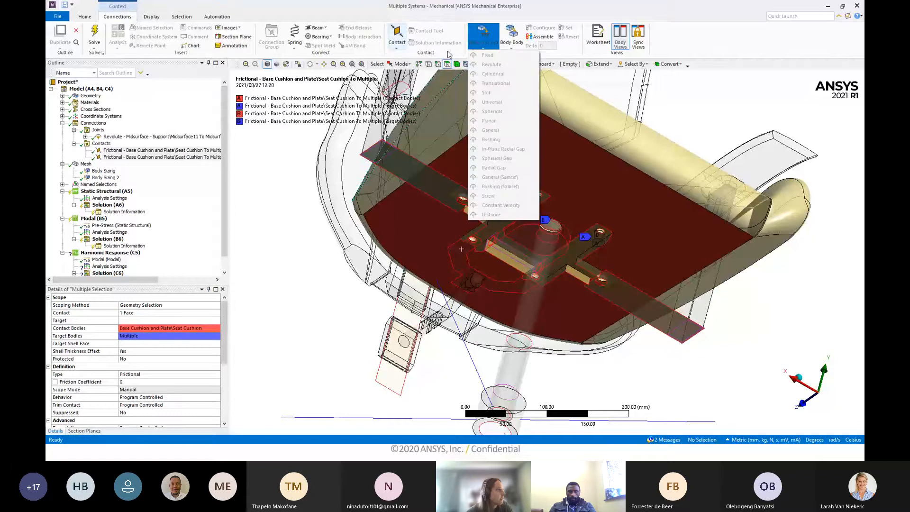
{"action": "left_click", "coordinate": [101, 144]}
{"action": "left_click", "coordinate": [93, 123]}
{"action": "left_click", "coordinate": [397, 42]}
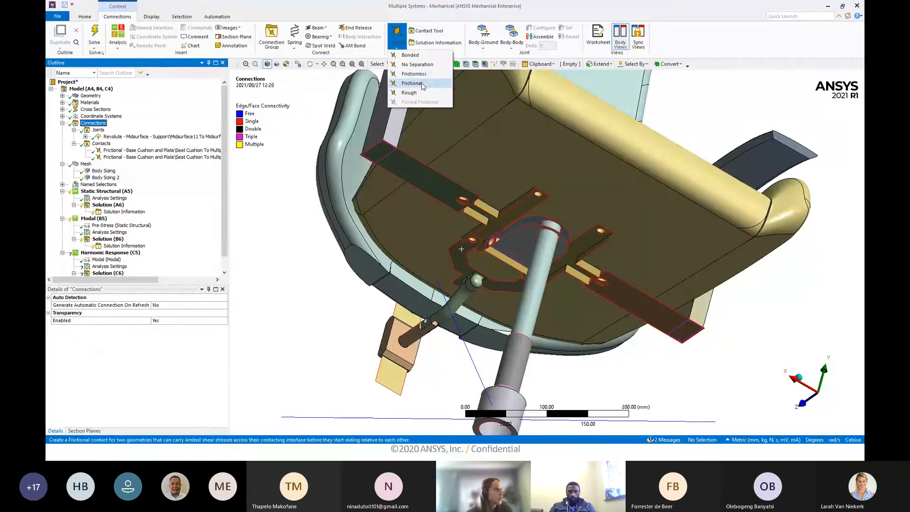
{"action": "left_click", "coordinate": [423, 86]}
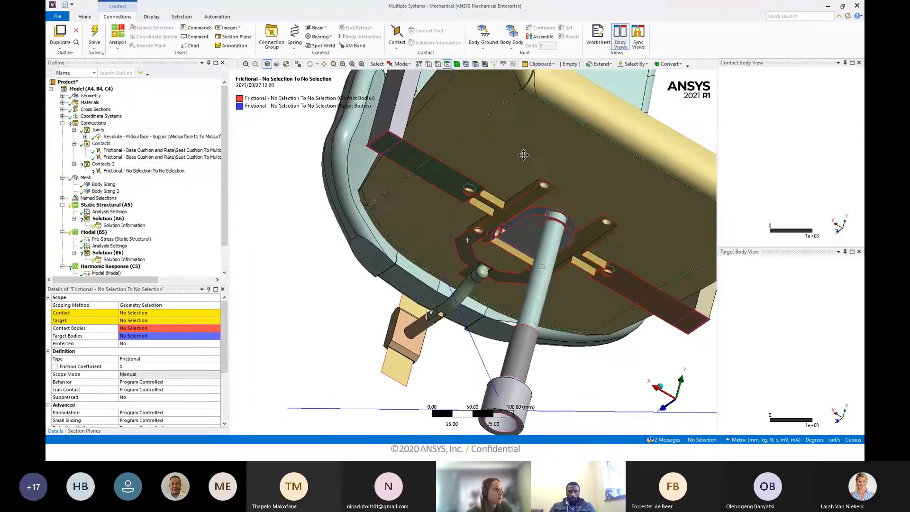
Scope the new frictional contact to the base support plate face and its target to the two armrest support strip faces.
{"action": "middle_click_drag", "start_coordinate": [524, 155], "coordinate": [516, 184], "text": "ctrl"}
{"action": "left_click", "coordinate": [140, 313]}
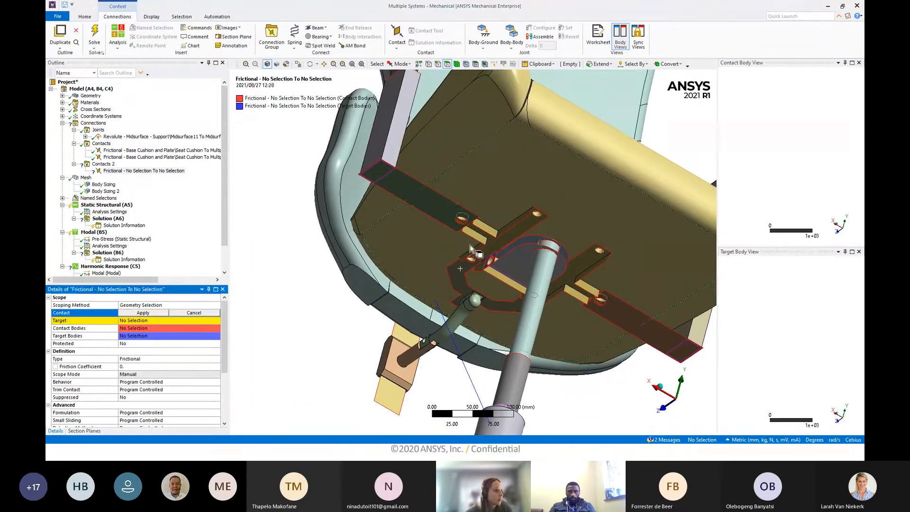
{"action": "left_click", "coordinate": [520, 228]}
{"action": "left_click", "coordinate": [152, 315]}
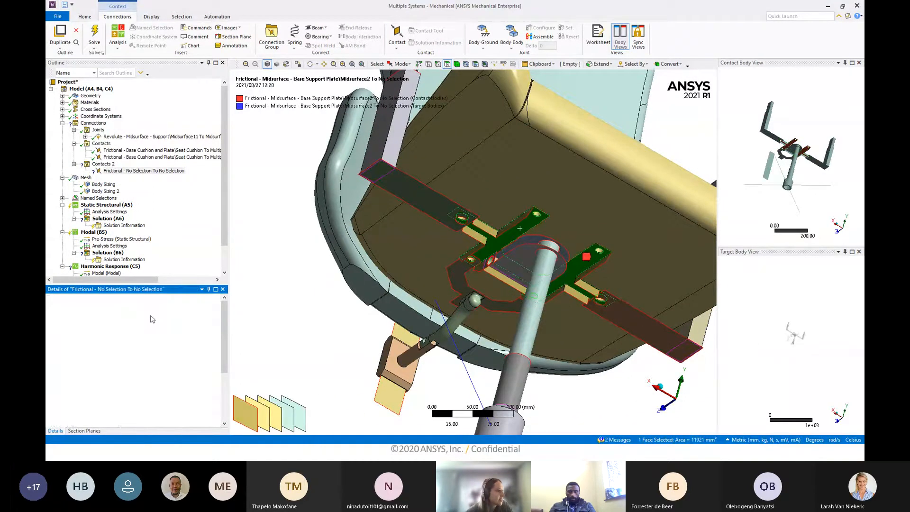
{"action": "left_click", "coordinate": [439, 211]}
{"action": "left_click", "coordinate": [644, 329], "text": "ctrl"}
{"action": "left_click", "coordinate": [144, 322]}
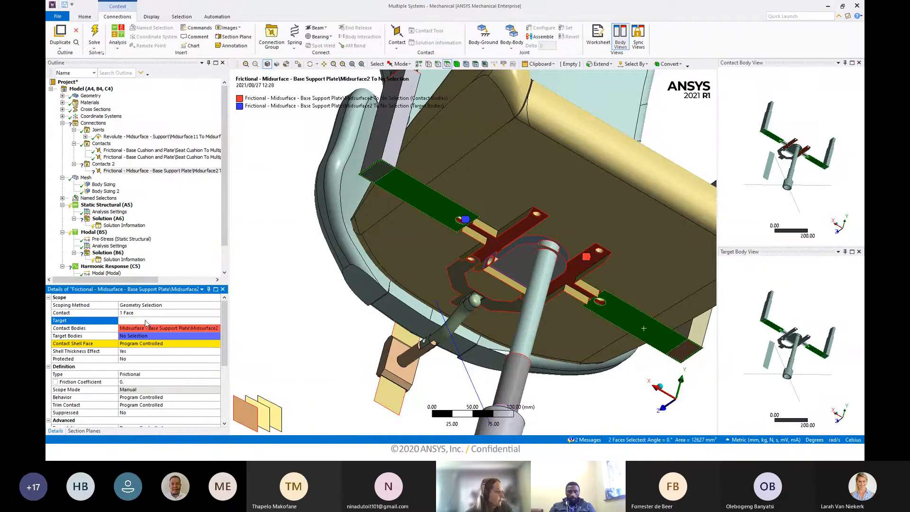
Try scoping the new contact from the base support plate face to only one armrest support strip as target.
{"action": "left_click", "coordinate": [145, 322]}
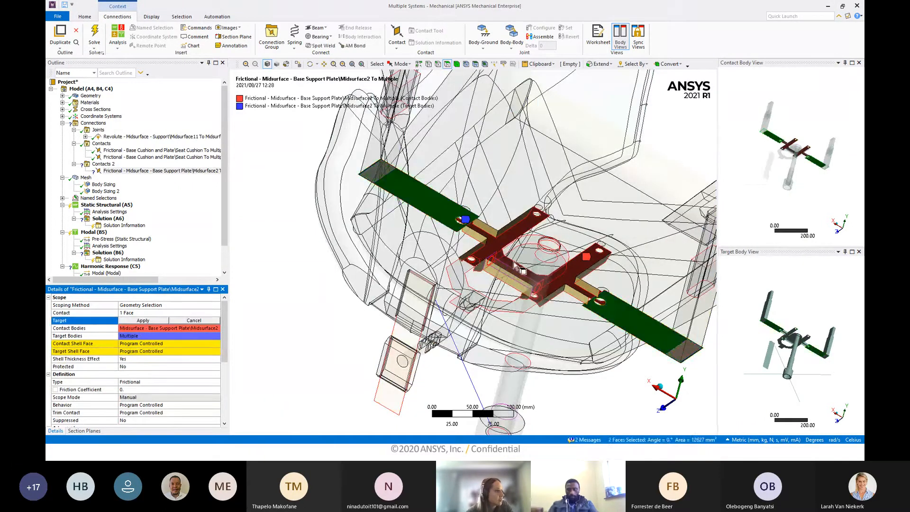
{"action": "left_click", "coordinate": [424, 213]}
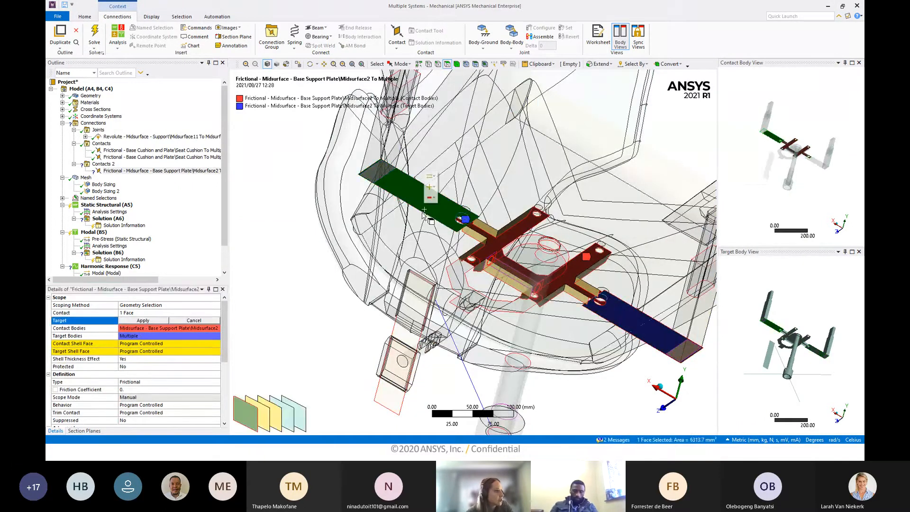
{"action": "left_click", "coordinate": [154, 322]}
{"action": "left_click", "coordinate": [157, 314]}
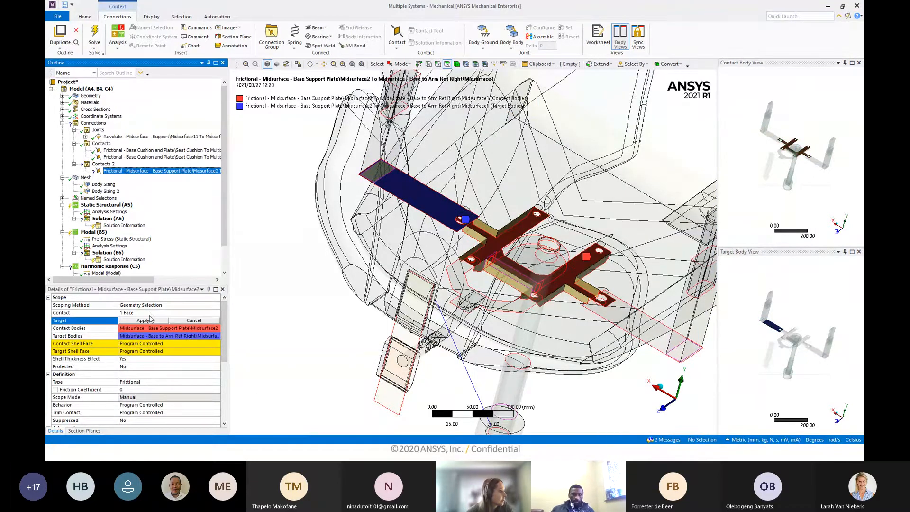
{"action": "left_click", "coordinate": [499, 239]}
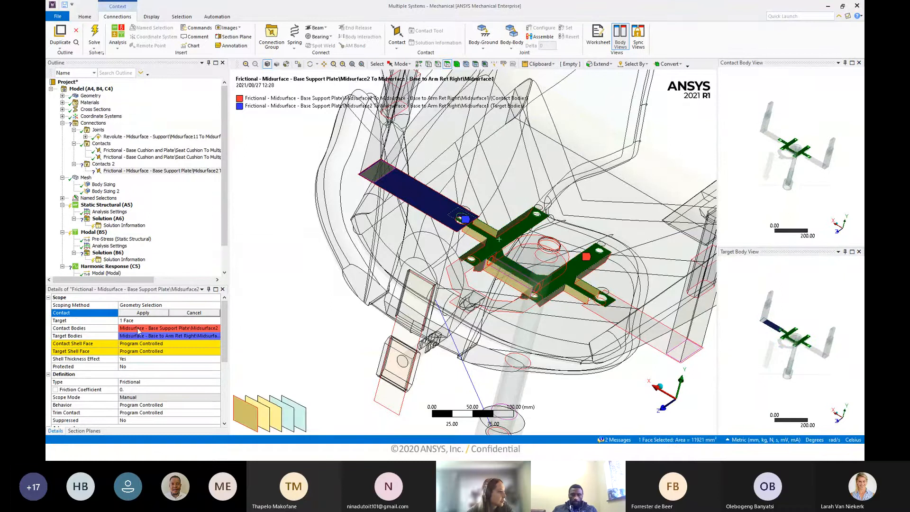
{"action": "left_click", "coordinate": [143, 313]}
{"action": "left_click", "coordinate": [143, 321]}
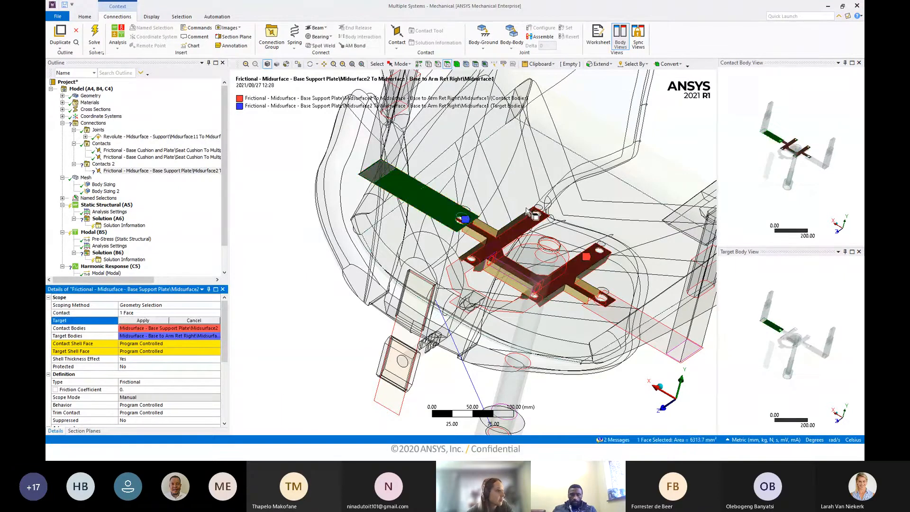
{"action": "left_click", "coordinate": [437, 208]}
{"action": "left_click", "coordinate": [160, 321]}
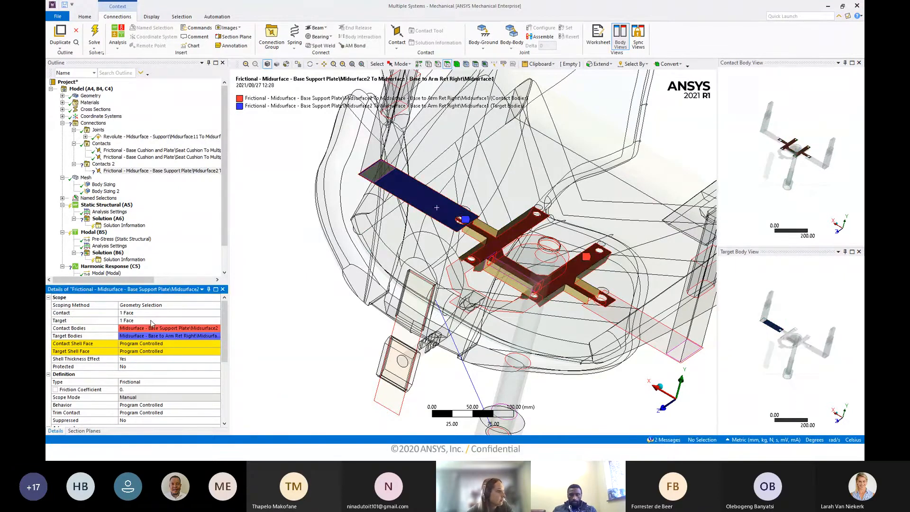
Rescope the contact's target to include both armrest support strip faces.
{"action": "left_click", "coordinate": [150, 345]}
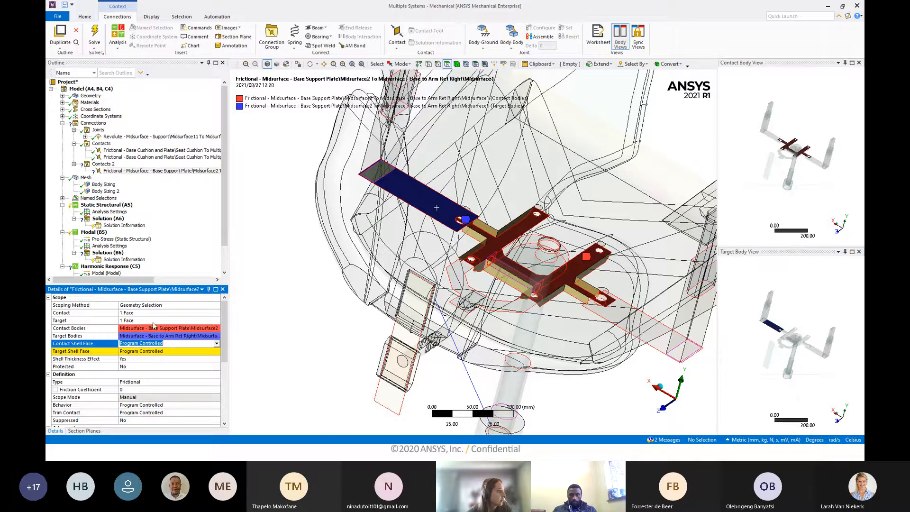
{"action": "left_click", "coordinate": [153, 321]}
{"action": "left_click", "coordinate": [156, 314]}
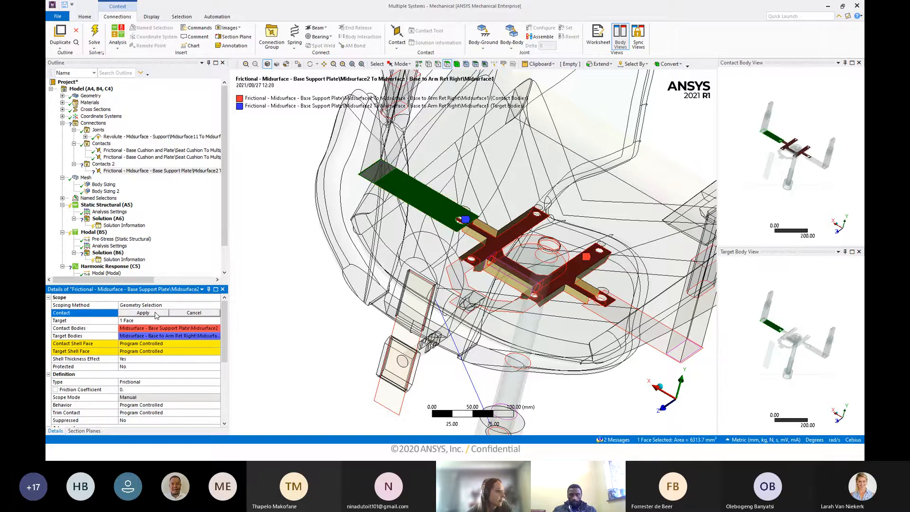
{"action": "left_click", "coordinate": [156, 321]}
{"action": "left_click", "coordinate": [642, 312], "text": "ctrl"}
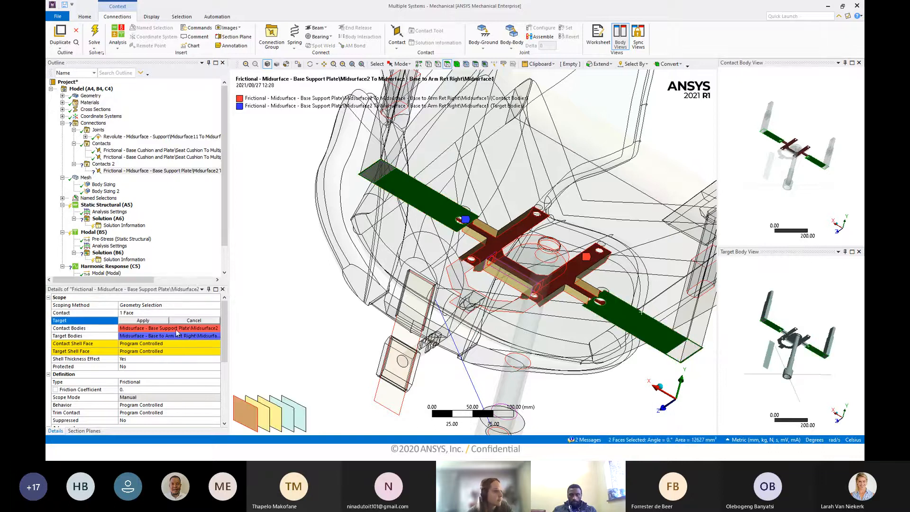
{"action": "left_click", "coordinate": [140, 322]}
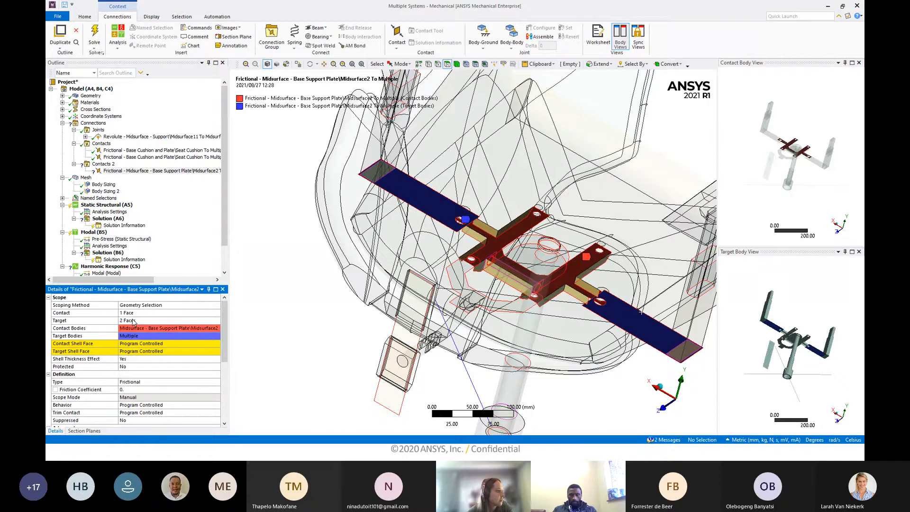
Set the contact shell face to Top and the target shell face to Bottom for the support strip contact.
{"action": "double_click", "coordinate": [133, 344]}
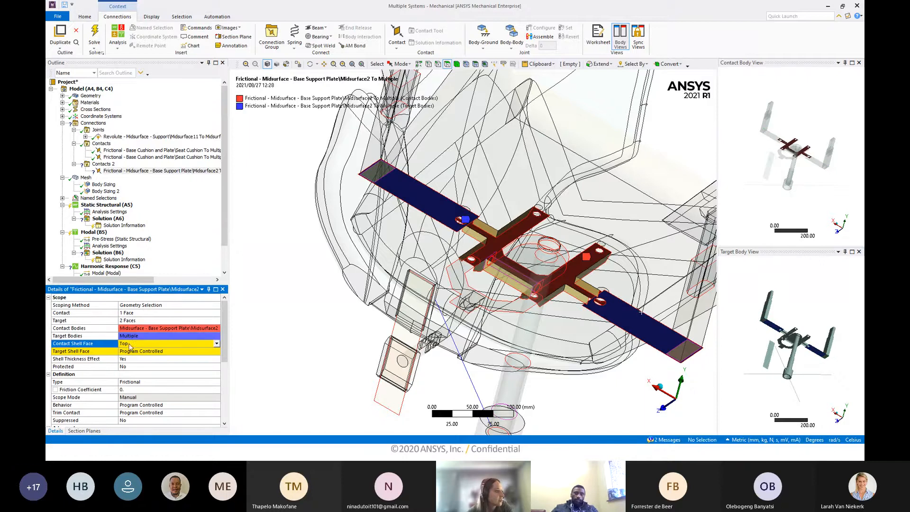
{"action": "left_click", "coordinate": [134, 359]}
{"action": "double_click", "coordinate": [133, 351]}
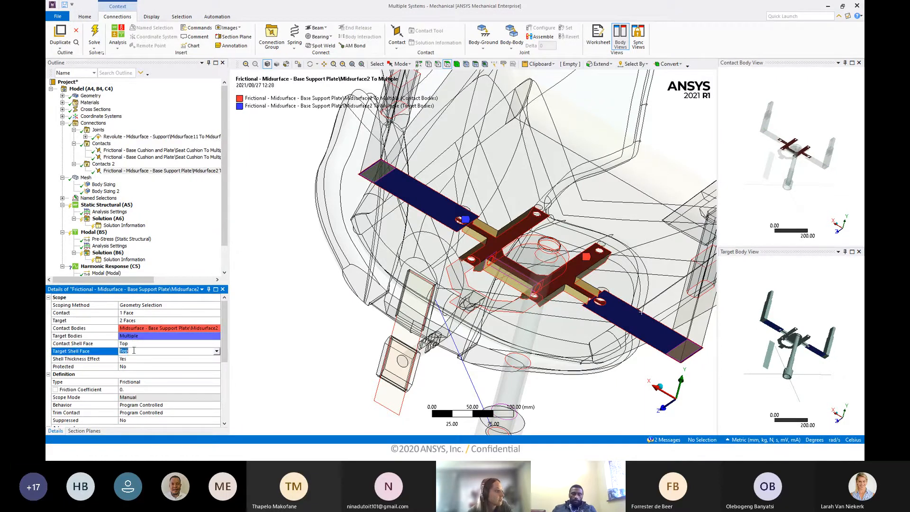
{"action": "double_click", "coordinate": [134, 351]}
{"action": "scroll", "coordinate": [496, 271], "scroll_direction": "down", "scroll_amount": 1}
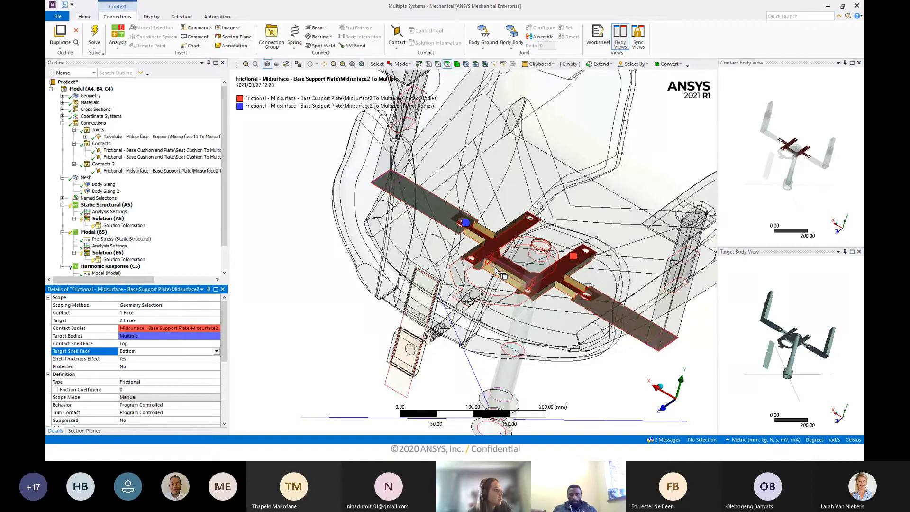
{"action": "left_click", "coordinate": [96, 178]}
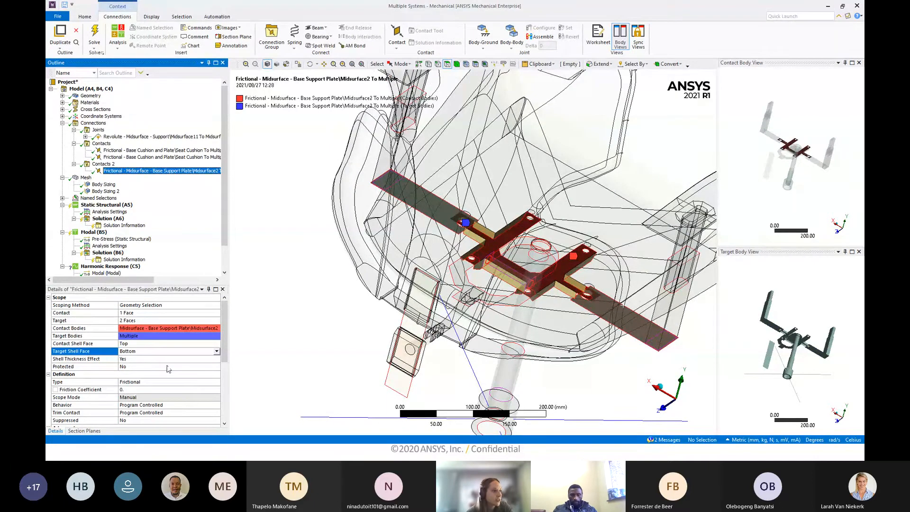
{"action": "middle_click_drag", "start_coordinate": [517, 261], "coordinate": [367, 304]}
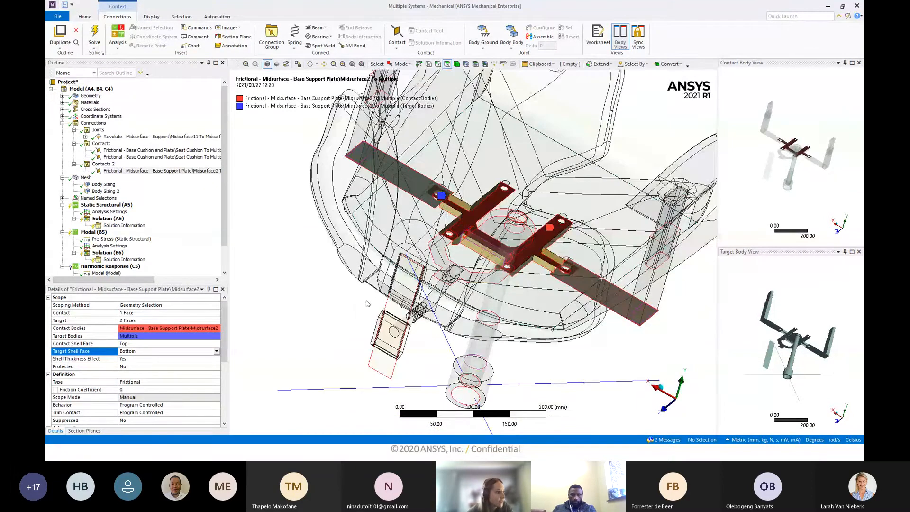
Duplicate the base support plate contact and rescope the copy's target to the U-shaped bracket plate and the D-shaped plate at the column.
{"action": "right_click", "coordinate": [132, 170]}
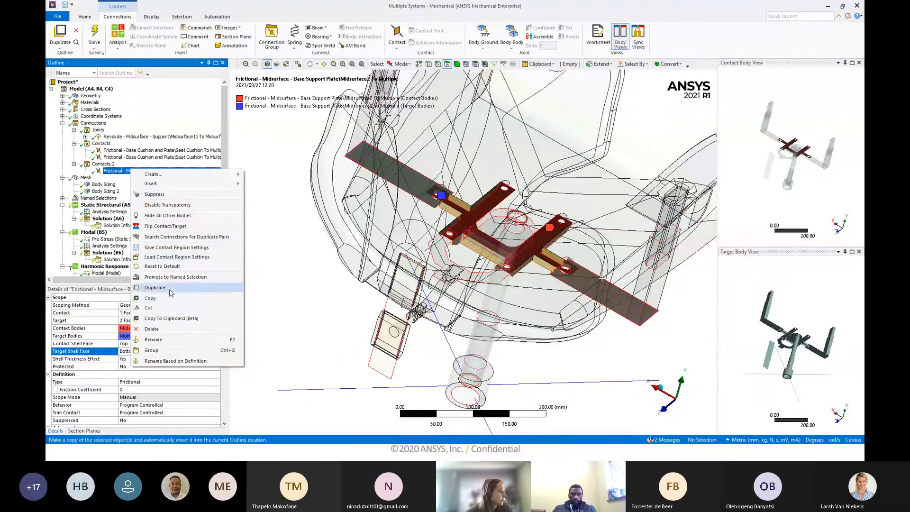
{"action": "left_click", "coordinate": [155, 288]}
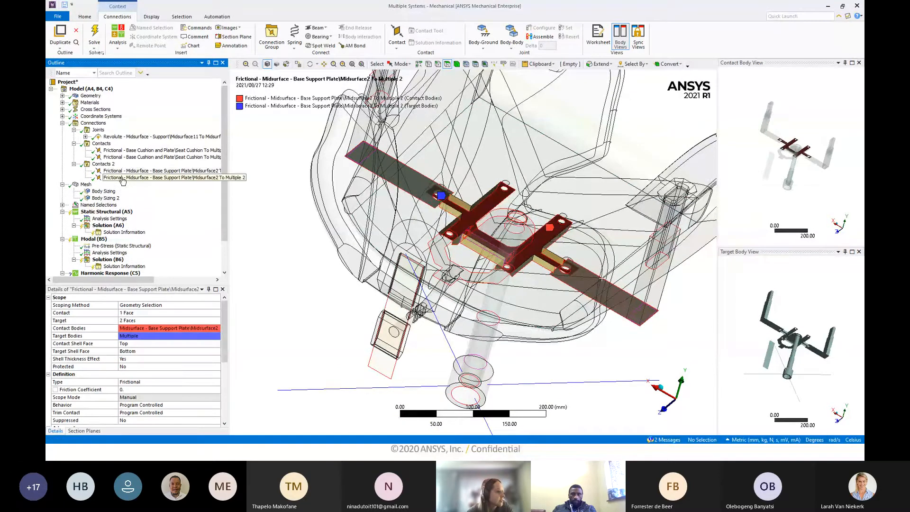
{"action": "left_click", "coordinate": [142, 320]}
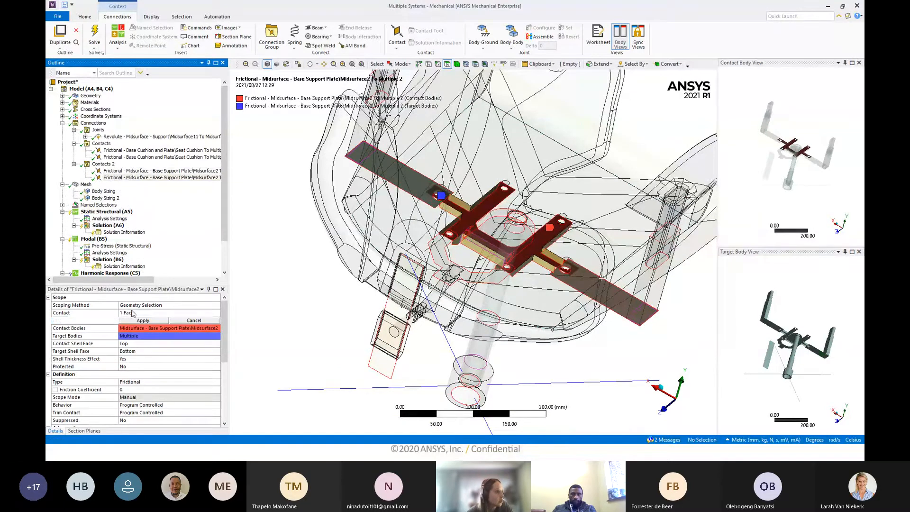
{"action": "left_click", "coordinate": [452, 246]}
{"action": "mouse_move", "coordinate": [544, 223]}
{"action": "middle_mouse_down"}
{"action": "mouse_move", "coordinate": [560, 200]}
{"action": "mouse_move", "coordinate": [553, 209]}
{"action": "middle_mouse_up"}
{"action": "left_click", "coordinate": [497, 213], "text": "ctrl"}
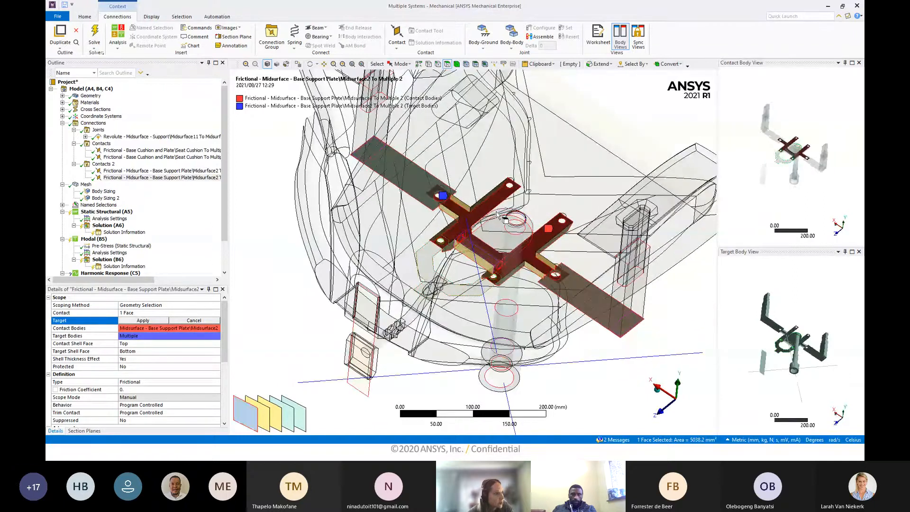
{"action": "left_click", "coordinate": [161, 321]}
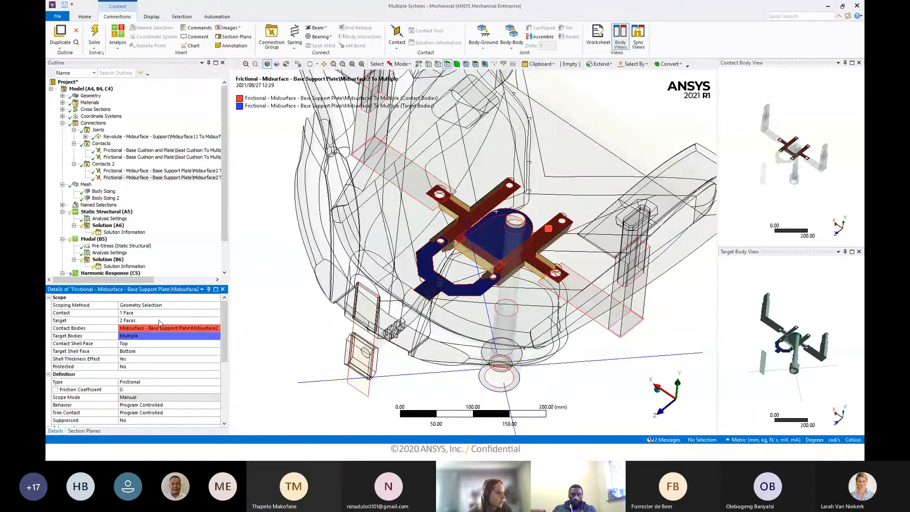
Set the duplicated contact's target shell face to Top and check the plates from above.
{"action": "double_click", "coordinate": [153, 352]}
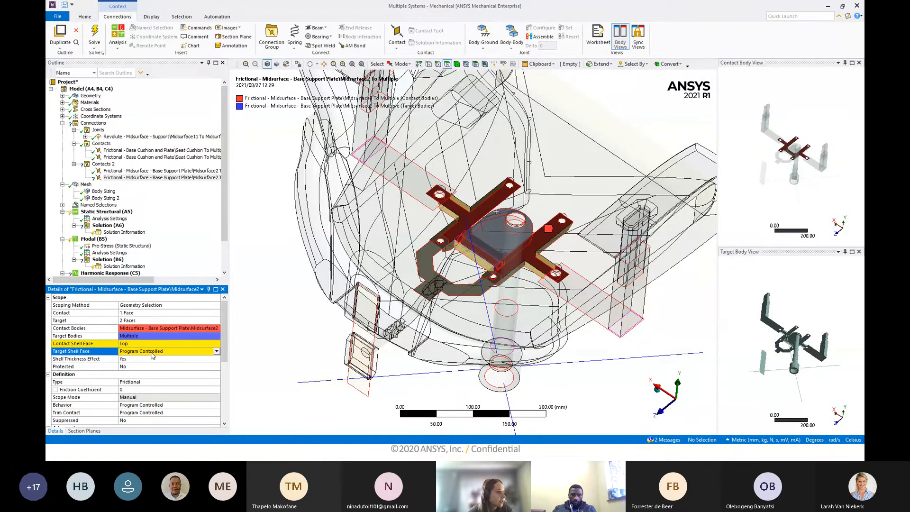
{"action": "double_click", "coordinate": [151, 352]}
{"action": "middle_click_drag", "start_coordinate": [360, 264], "coordinate": [530, 331]}
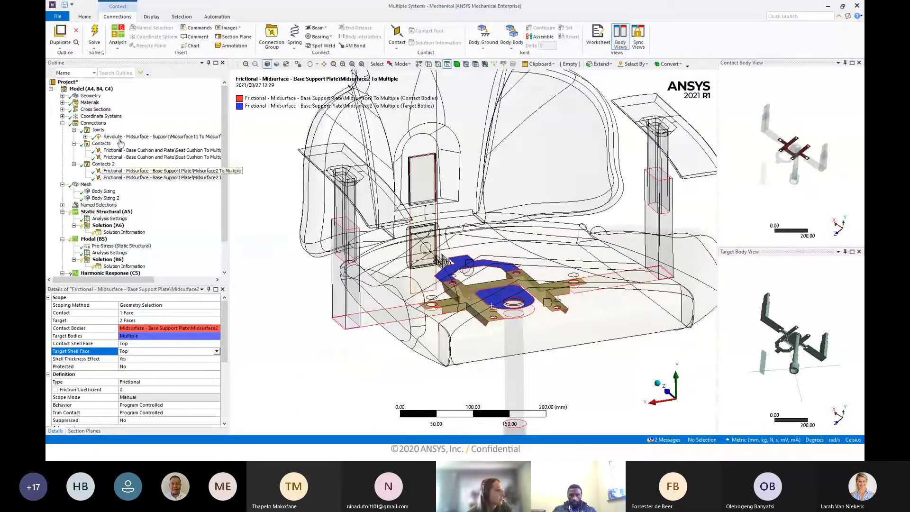
Select Connections and examine where the inner armrest supports fit into the outer rectangular tubes.
{"action": "left_click", "coordinate": [93, 123]}
{"action": "middle_click_drag", "start_coordinate": [502, 288], "coordinate": [501, 240]}
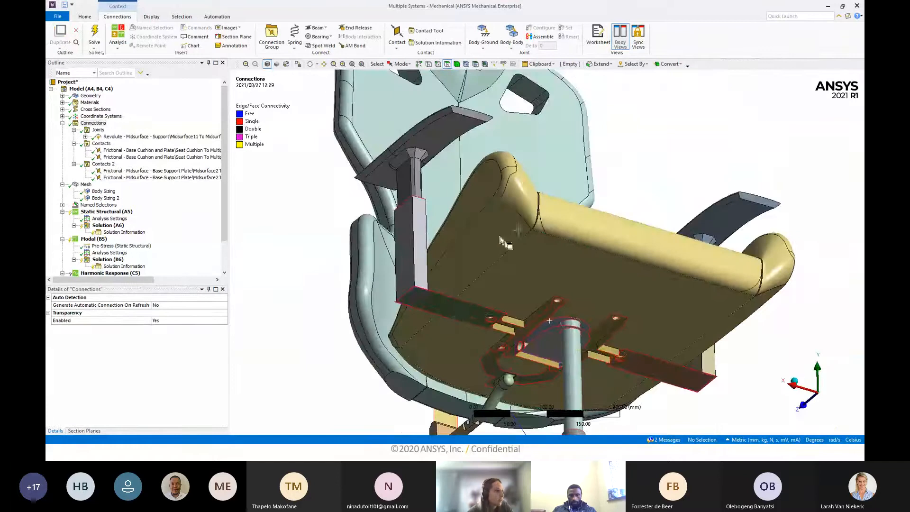
{"action": "middle_click_drag", "start_coordinate": [414, 306], "coordinate": [727, 333]}
{"action": "middle_click_drag", "start_coordinate": [485, 325], "coordinate": [558, 343]}
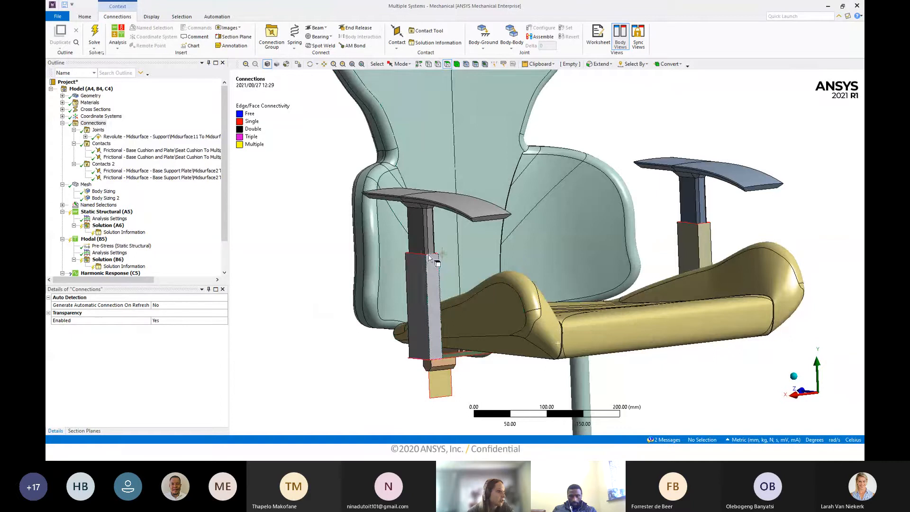
{"action": "middle_click_drag", "start_coordinate": [429, 257], "coordinate": [448, 273]}
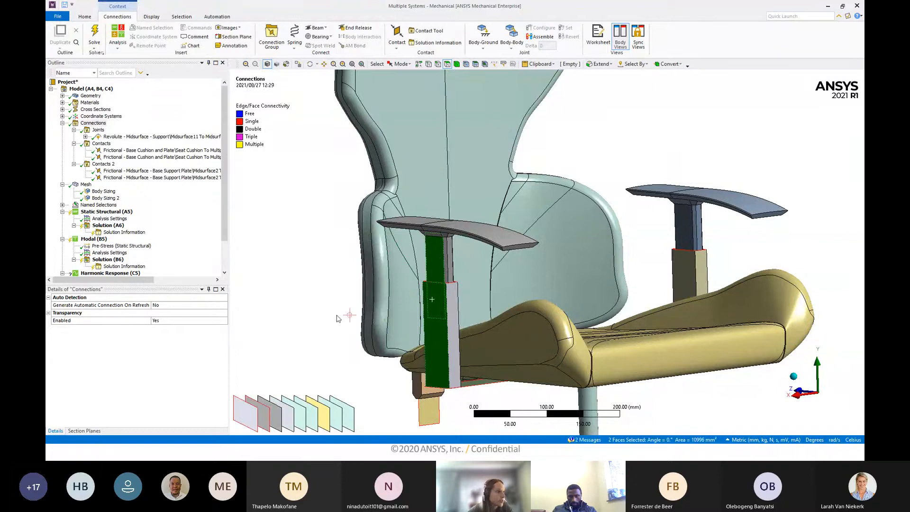
{"action": "middle_click_drag", "start_coordinate": [439, 262], "coordinate": [444, 199]}
{"action": "left_click", "coordinate": [440, 175]}
{"action": "left_click", "coordinate": [434, 170]}
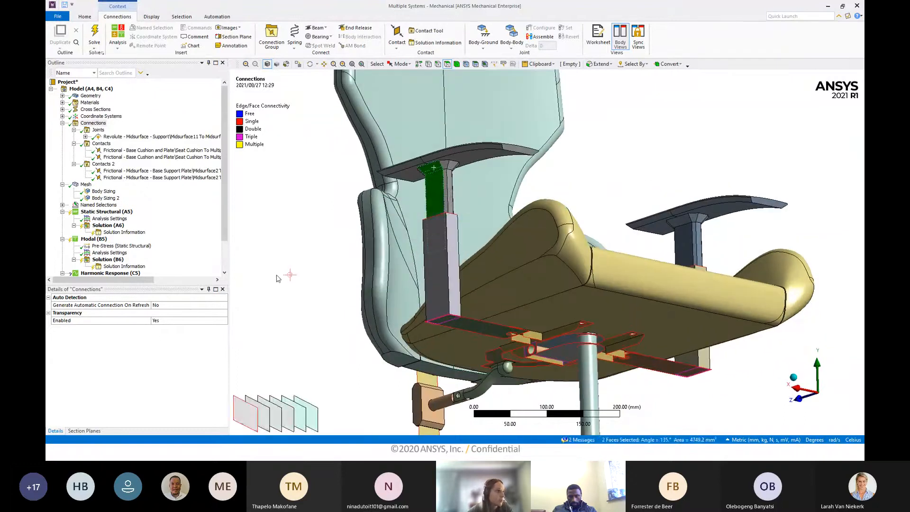
{"action": "left_click", "coordinate": [289, 275]}
{"action": "middle_click_drag", "start_coordinate": [429, 232], "coordinate": [436, 286]}
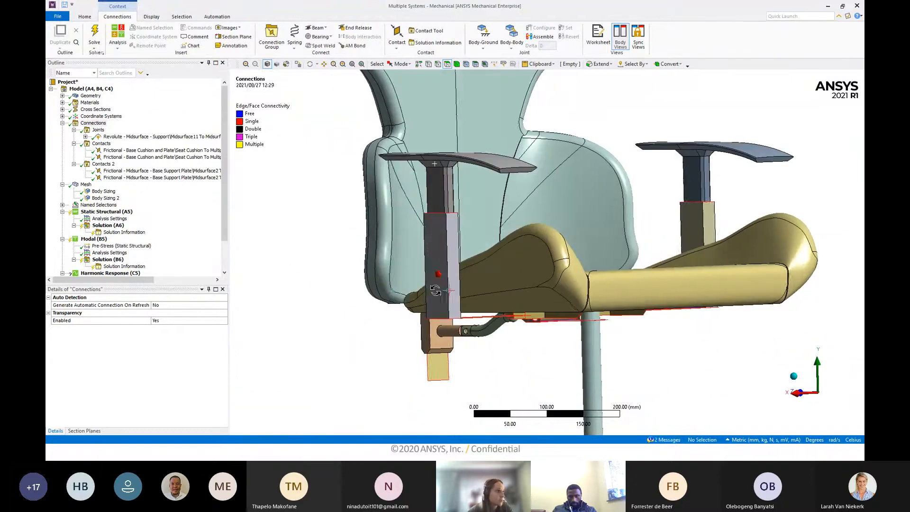
Insert a bonded contact under Connections and set its scoping method to Named Selection.
{"action": "left_click", "coordinate": [397, 40]}
{"action": "left_click", "coordinate": [410, 58]}
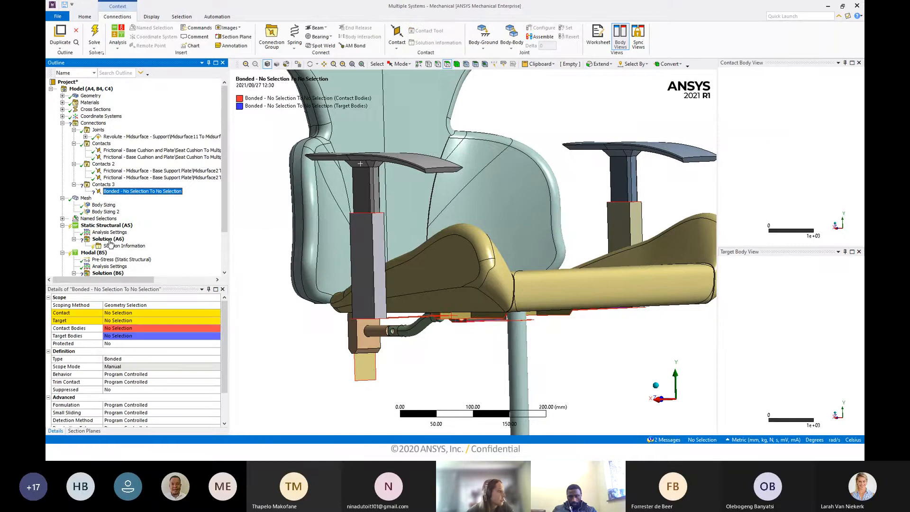
{"action": "left_click", "coordinate": [180, 306]}
{"action": "left_click", "coordinate": [217, 306]}
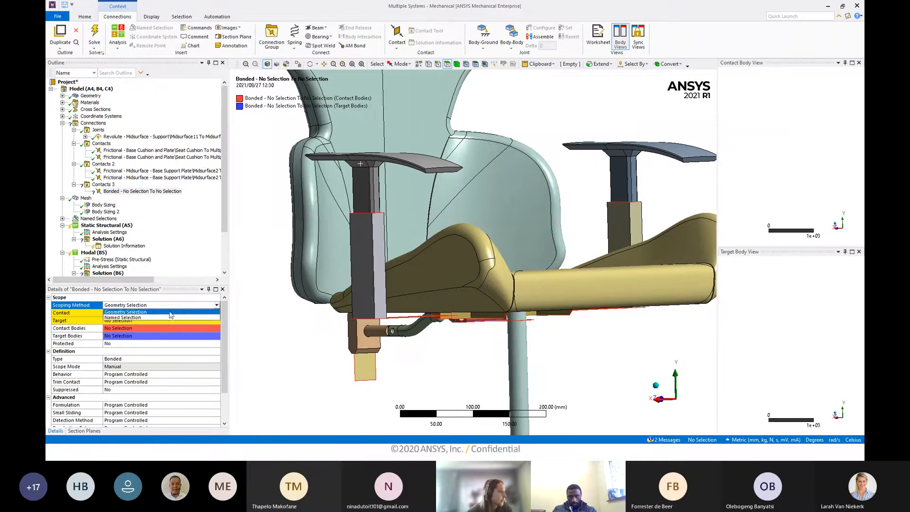
{"action": "left_click", "coordinate": [170, 316]}
{"action": "middle_click_drag", "start_coordinate": [421, 314], "coordinate": [457, 331]}
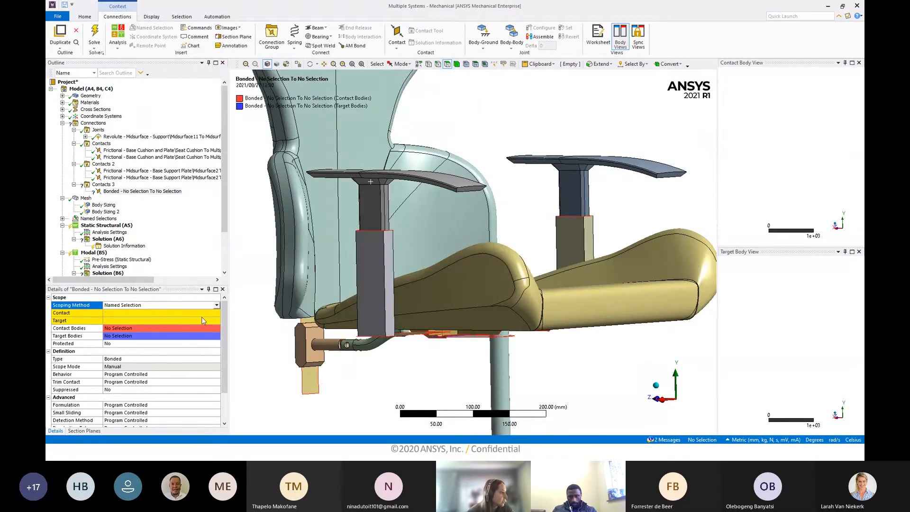
Scope the bonded contact to the named selection Arm Rest Right Inner and its target to Arm Rest Right Outer.
{"action": "left_click", "coordinate": [204, 313]}
{"action": "left_click", "coordinate": [217, 313]}
{"action": "scroll", "coordinate": [214, 344], "scroll_direction": "down", "scroll_amount": 2}
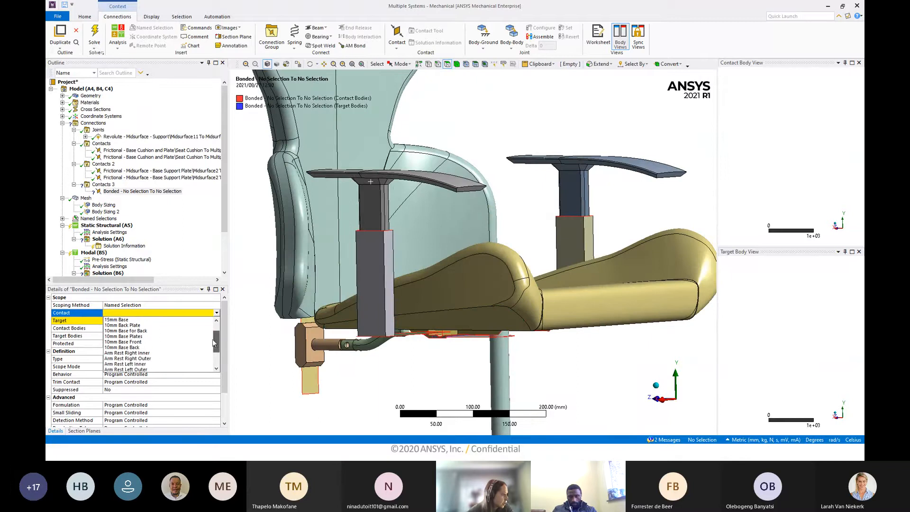
{"action": "left_click", "coordinate": [130, 347]}
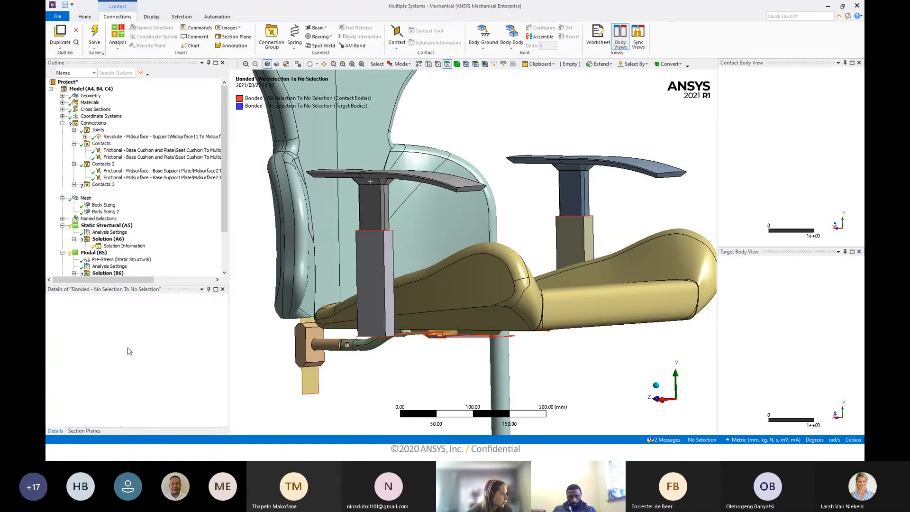
{"action": "middle_click_drag", "start_coordinate": [397, 252], "coordinate": [387, 235]}
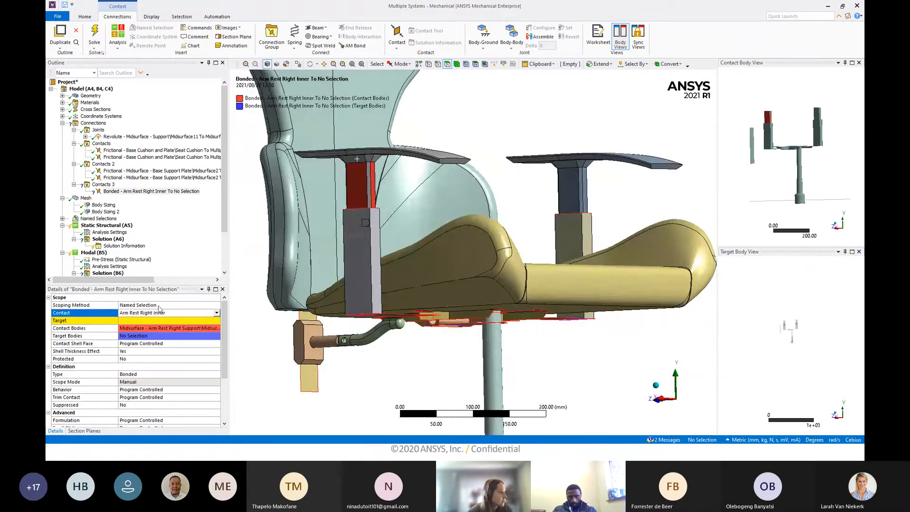
{"action": "left_click", "coordinate": [164, 321]}
{"action": "left_click", "coordinate": [217, 321]}
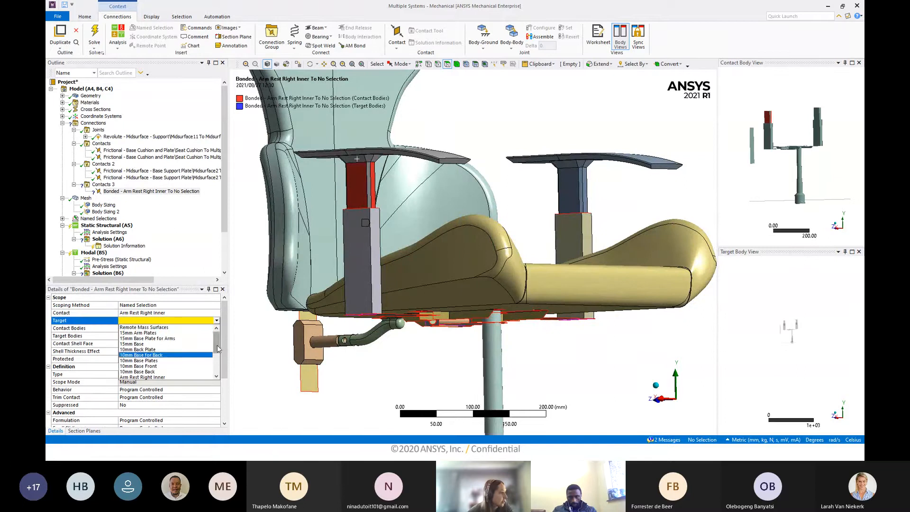
{"action": "left_click_drag", "start_coordinate": [218, 349], "coordinate": [217, 355]}
{"action": "left_click", "coordinate": [167, 372]}
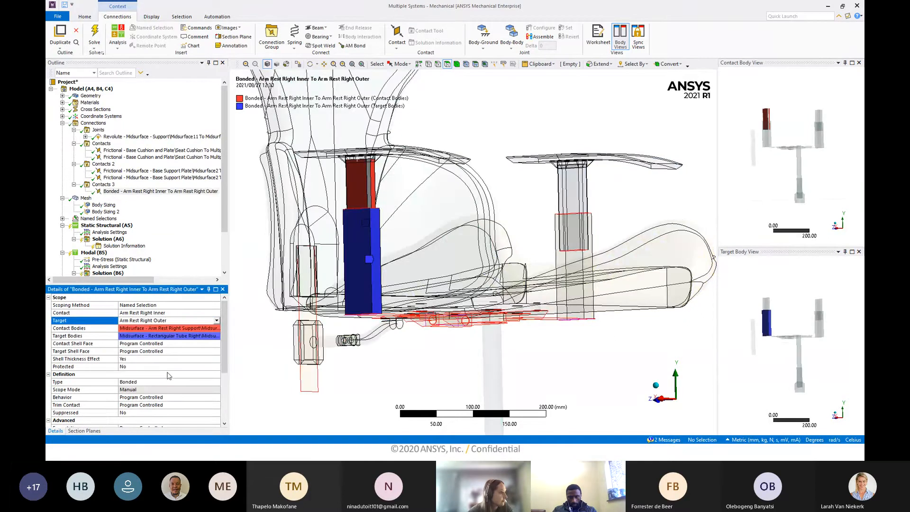
Set the right armrest bonded contact's contact shell face to Top and its target shell face to Bottom.
{"action": "double_click", "coordinate": [147, 346]}
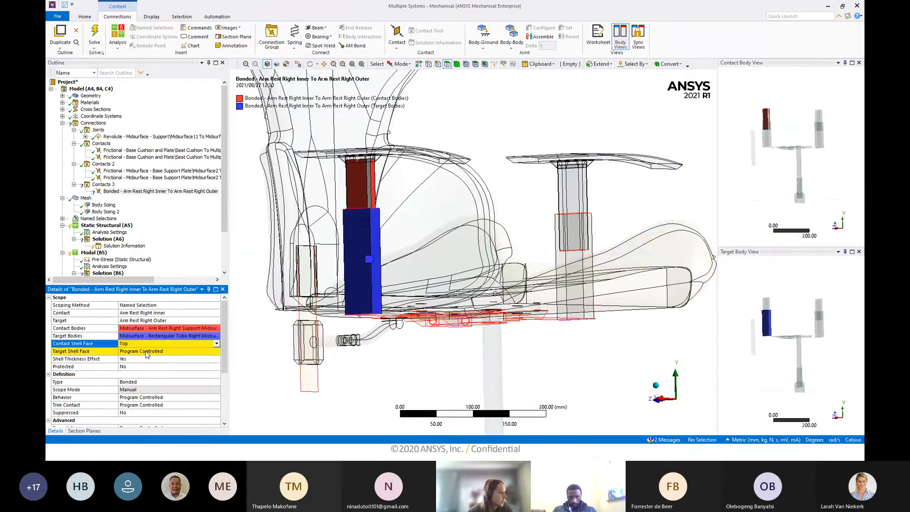
{"action": "double_click", "coordinate": [147, 355]}
{"action": "double_click", "coordinate": [147, 352]}
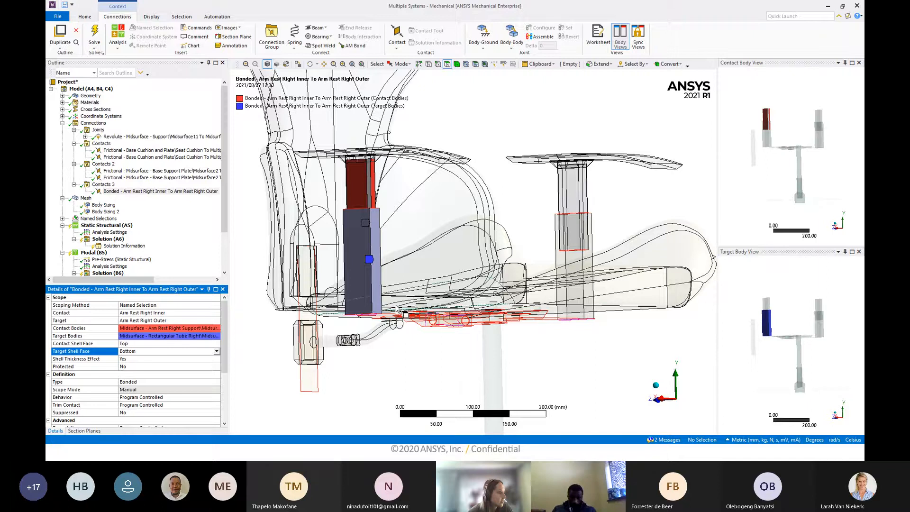
{"action": "middle_click_drag", "start_coordinate": [394, 305], "coordinate": [313, 383]}
Duplicate the right armrest bonded contact and set the copy's contact scope to the named selection Arm Rest Left Inner.
{"action": "right_click", "coordinate": [153, 192]}
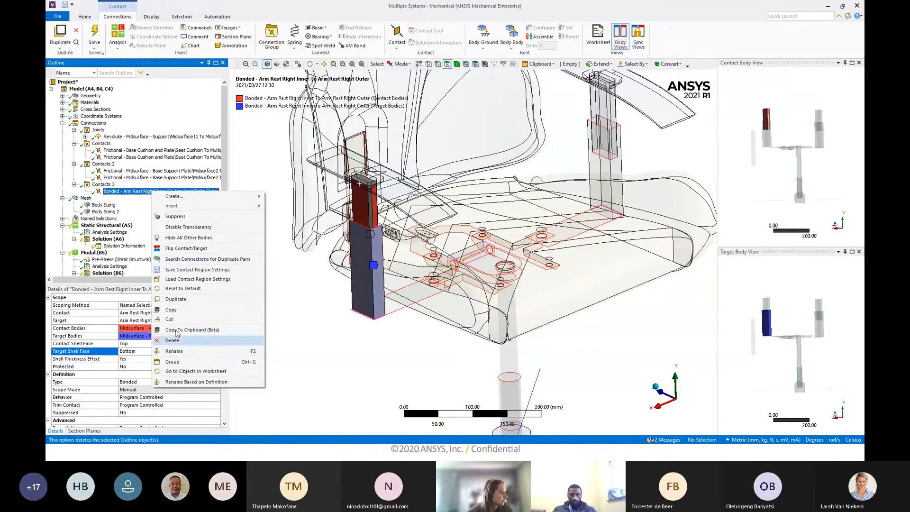
{"action": "left_click", "coordinate": [175, 300]}
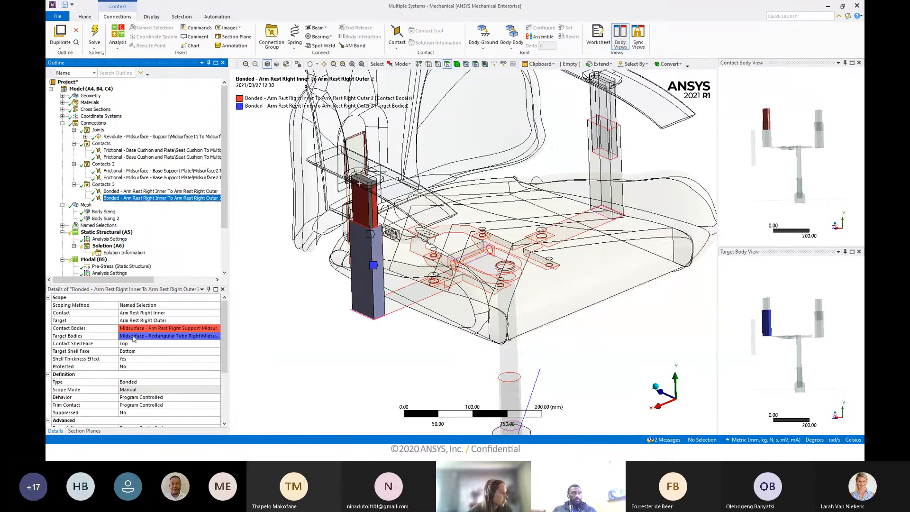
{"action": "left_click", "coordinate": [146, 314]}
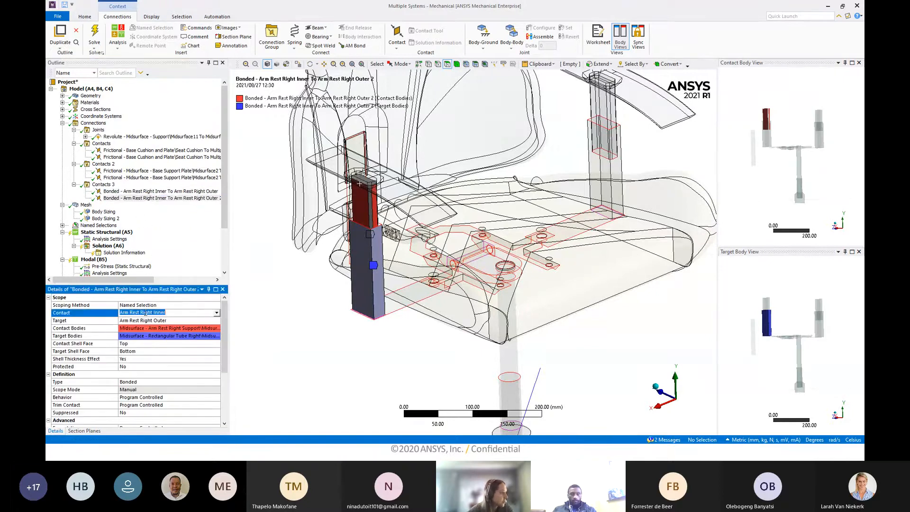
{"action": "left_click", "coordinate": [217, 313]}
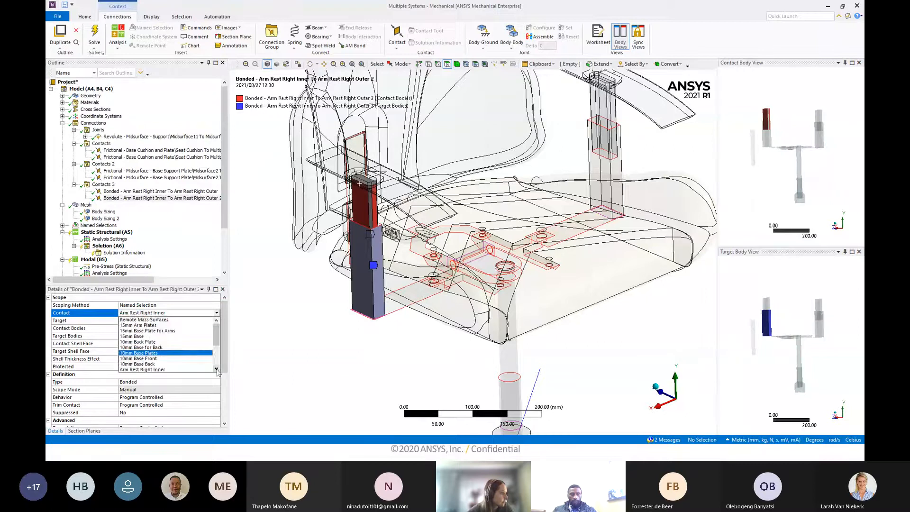
{"action": "left_click", "coordinate": [216, 368]}
{"action": "left_click", "coordinate": [216, 368]}
{"action": "left_click", "coordinate": [216, 368]}
{"action": "left_click", "coordinate": [195, 364]}
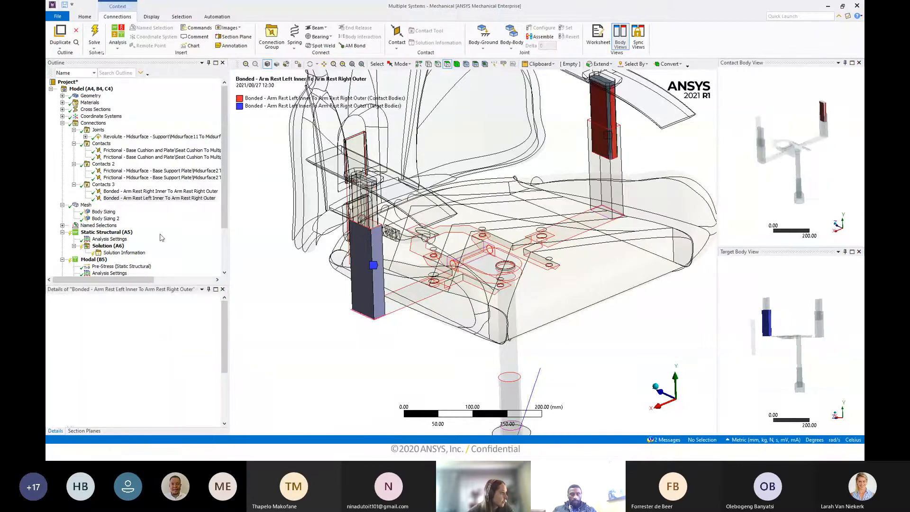
Set the left armrest contact's target to the named selection Arm Rest Left Outer and check the highlighted bodies.
{"action": "left_click", "coordinate": [162, 192]}
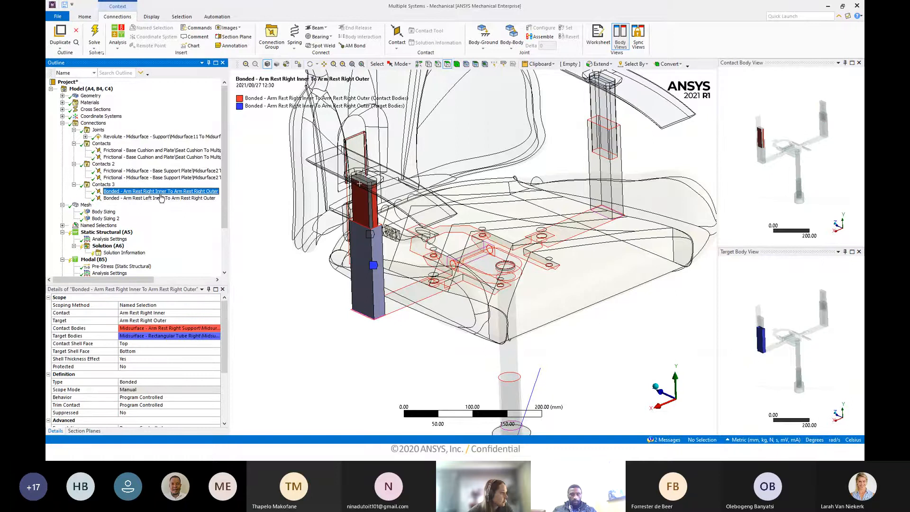
{"action": "left_click", "coordinate": [161, 198]}
{"action": "left_click", "coordinate": [190, 322]}
{"action": "left_click", "coordinate": [216, 321]}
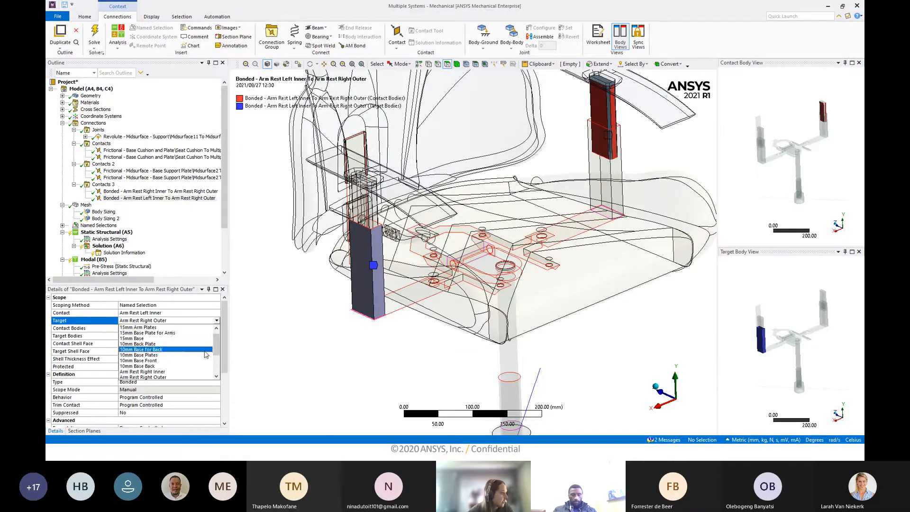
{"action": "scroll", "coordinate": [216, 356], "scroll_direction": "up", "scroll_amount": 2}
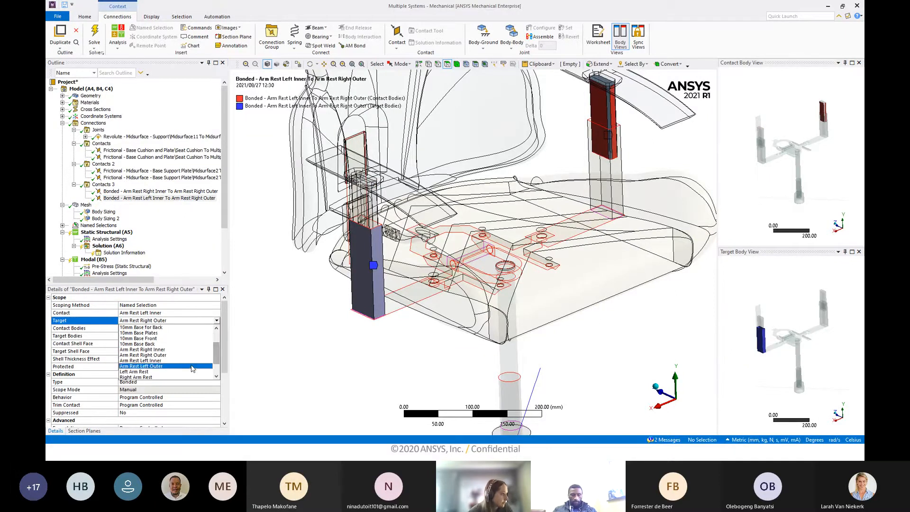
{"action": "left_click", "coordinate": [193, 370]}
{"action": "middle_click_drag", "start_coordinate": [608, 238], "coordinate": [556, 296], "text": "ctrl"}
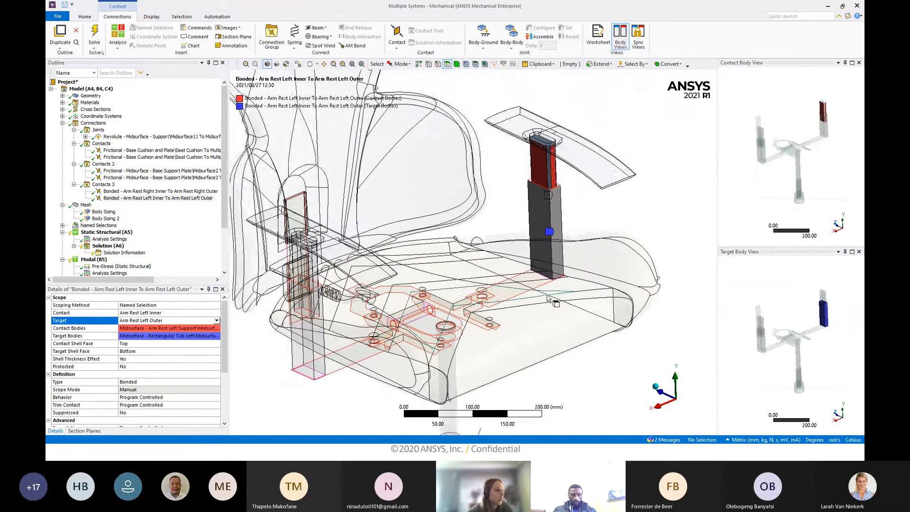
{"action": "scroll", "coordinate": [573, 263], "scroll_direction": "up", "scroll_amount": 2}
{"action": "scroll", "coordinate": [573, 263], "scroll_direction": "down", "scroll_amount": 4}
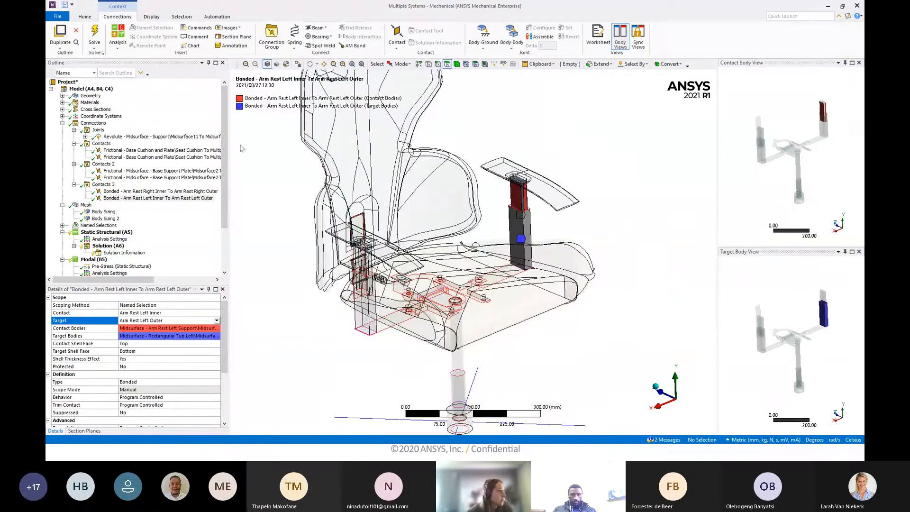
Duplicate the Arm Rest Right Inner to Outer contact and set the copy's target to the named selection Right Arm Rest.
{"action": "right_click", "coordinate": [154, 193]}
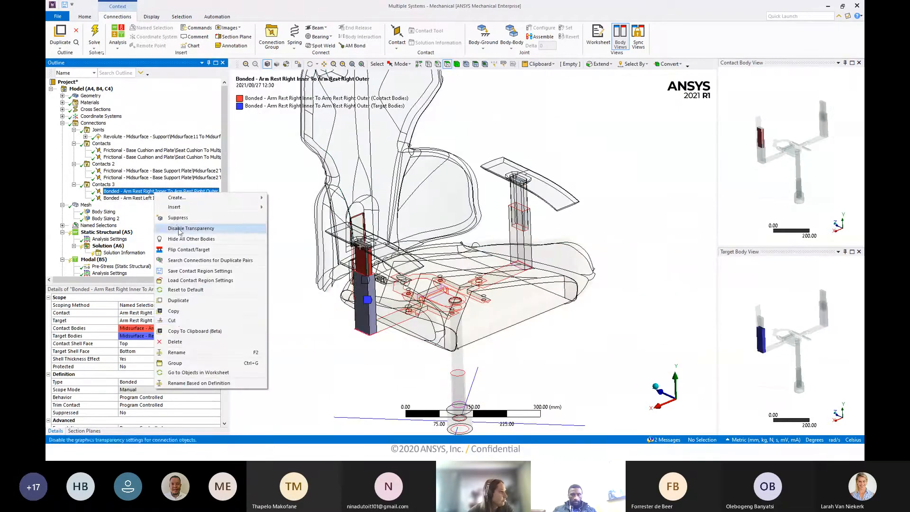
{"action": "left_click", "coordinate": [176, 302]}
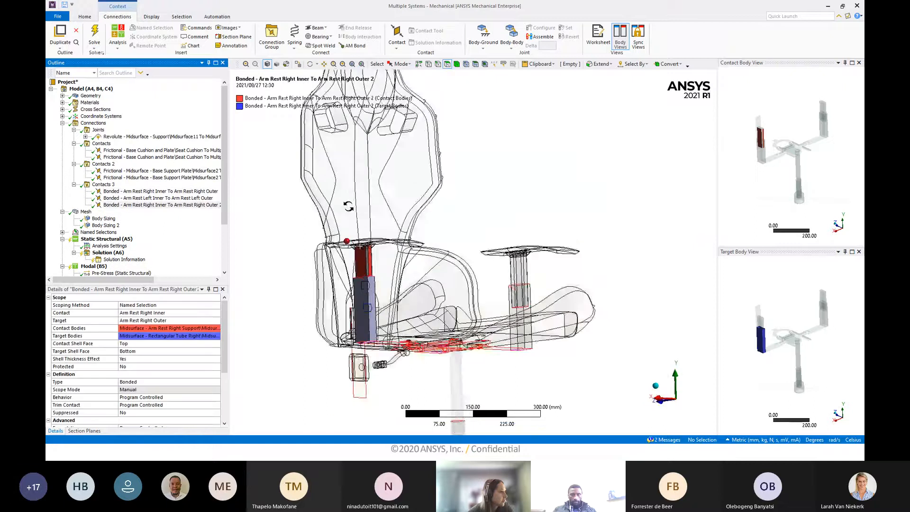
{"action": "left_click", "coordinate": [164, 313]}
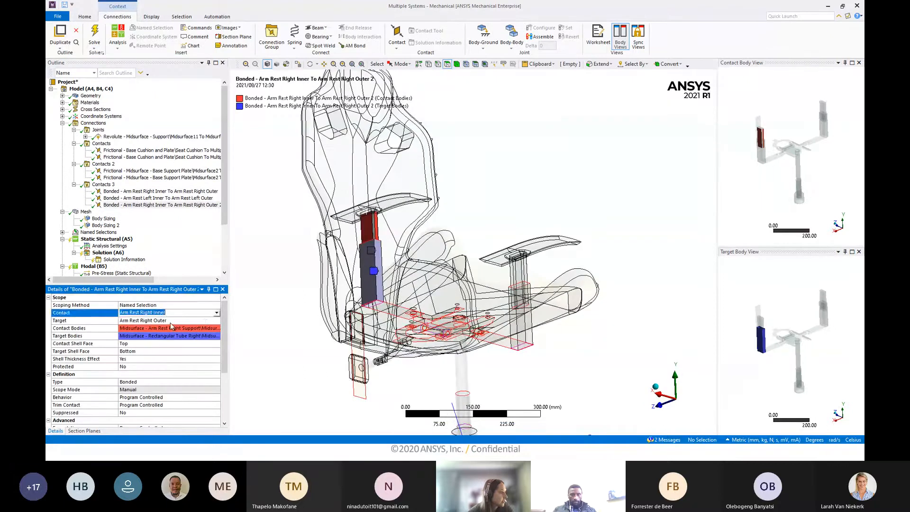
{"action": "left_click", "coordinate": [171, 321]}
{"action": "left_click", "coordinate": [217, 321]}
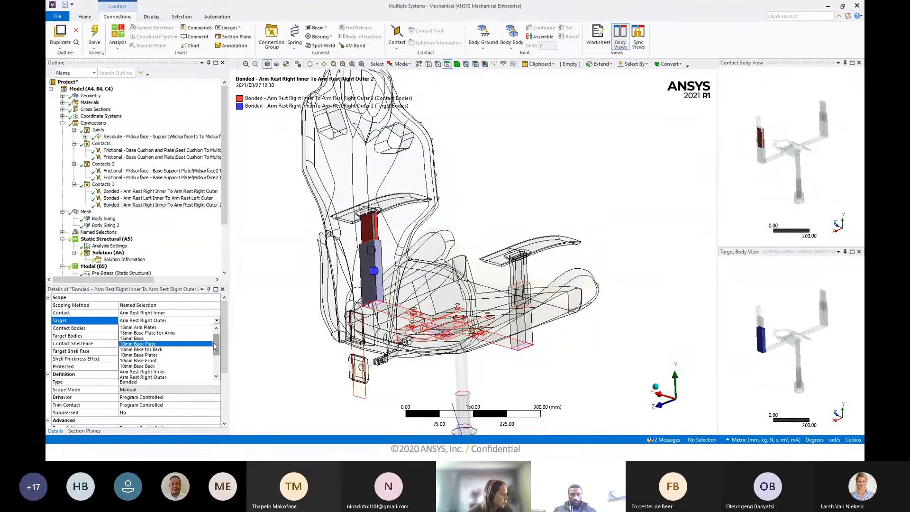
{"action": "scroll", "coordinate": [215, 349], "scroll_direction": "down", "scroll_amount": 3}
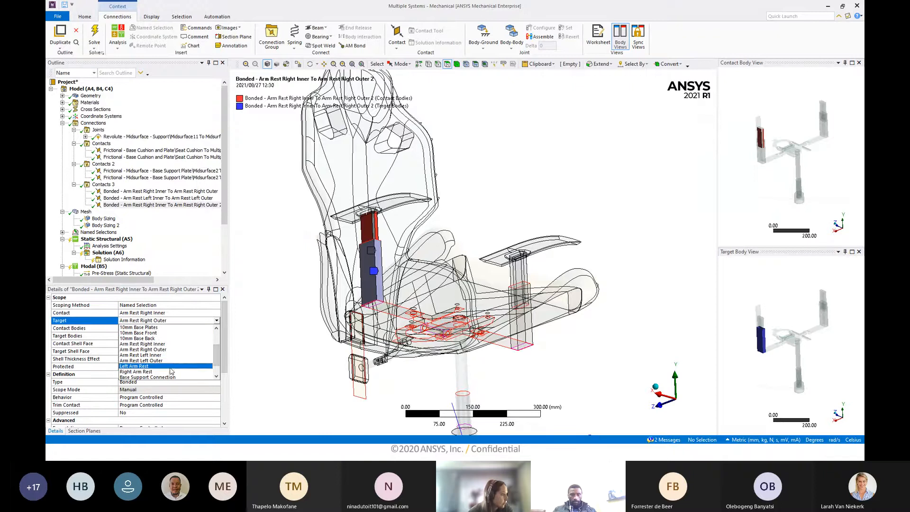
{"action": "left_click", "coordinate": [171, 372]}
{"action": "mouse_move", "coordinate": [413, 204]}
{"action": "middle_mouse_down"}
{"action": "mouse_move", "coordinate": [394, 271]}
{"action": "mouse_move", "coordinate": [413, 206]}
{"action": "mouse_move", "coordinate": [408, 213]}
{"action": "middle_mouse_up"}
{"action": "middle_click_drag", "start_coordinate": [347, 241], "coordinate": [357, 221]}
Duplicate the Arm Rest Left Inner to Outer contact and set the copy's target to the named selection Left Arm Rest.
{"action": "right_click", "coordinate": [139, 207]}
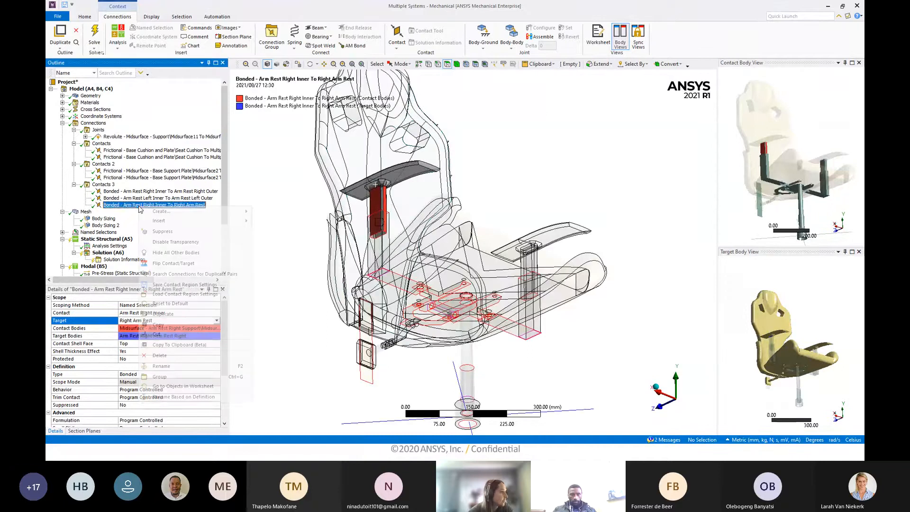
{"action": "right_click", "coordinate": [131, 198]}
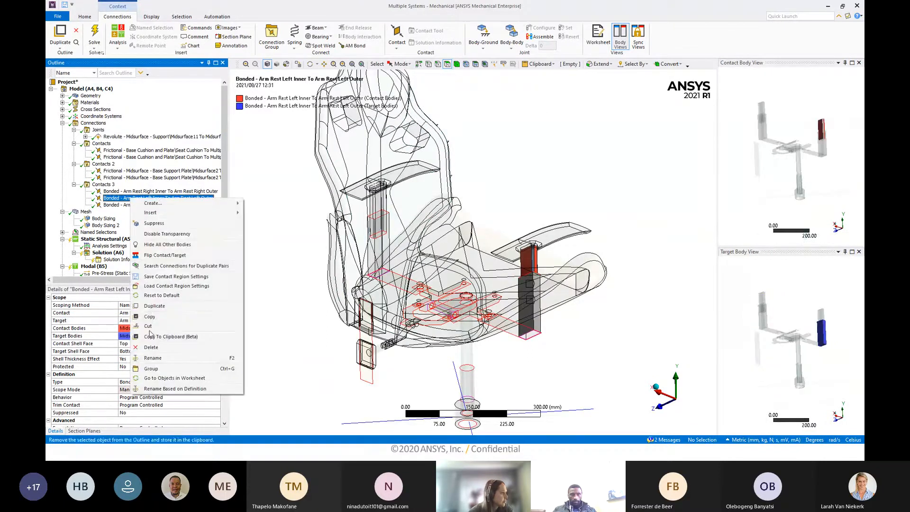
{"action": "left_click", "coordinate": [153, 305]}
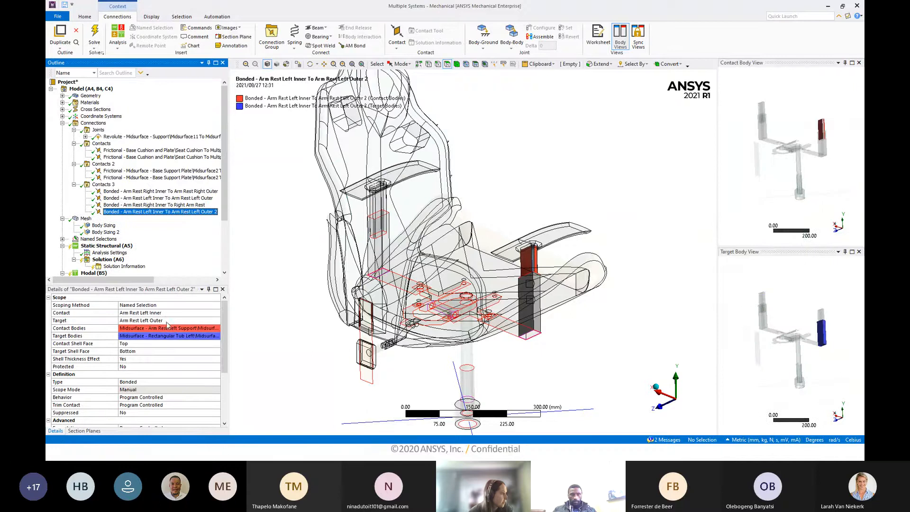
{"action": "left_click", "coordinate": [211, 319]}
{"action": "left_click", "coordinate": [216, 320]}
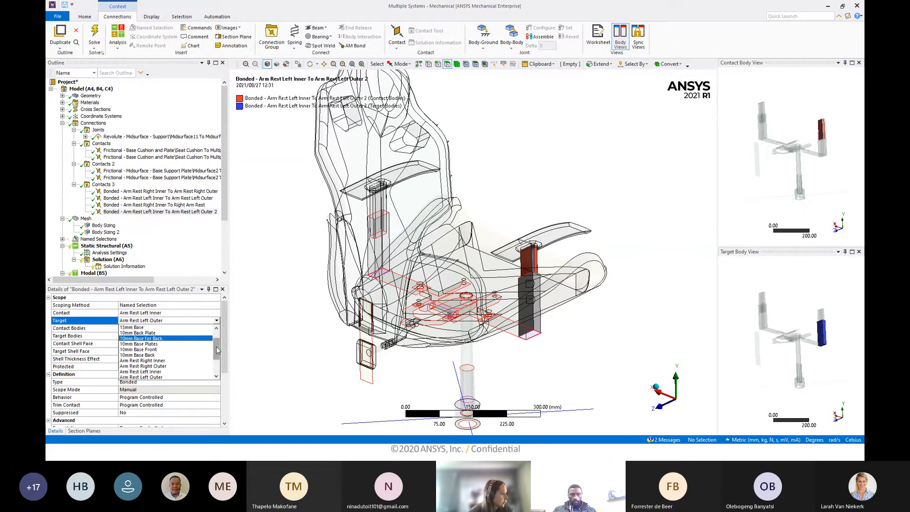
{"action": "left_click", "coordinate": [134, 366]}
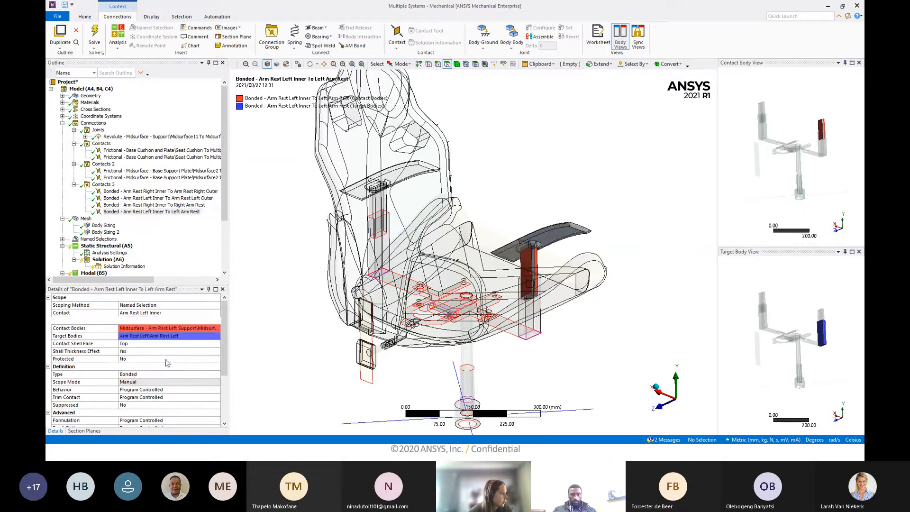
{"action": "middle_click_drag", "start_coordinate": [563, 296], "coordinate": [479, 283]}
{"action": "scroll", "coordinate": [484, 263], "scroll_direction": "down", "scroll_amount": 4}
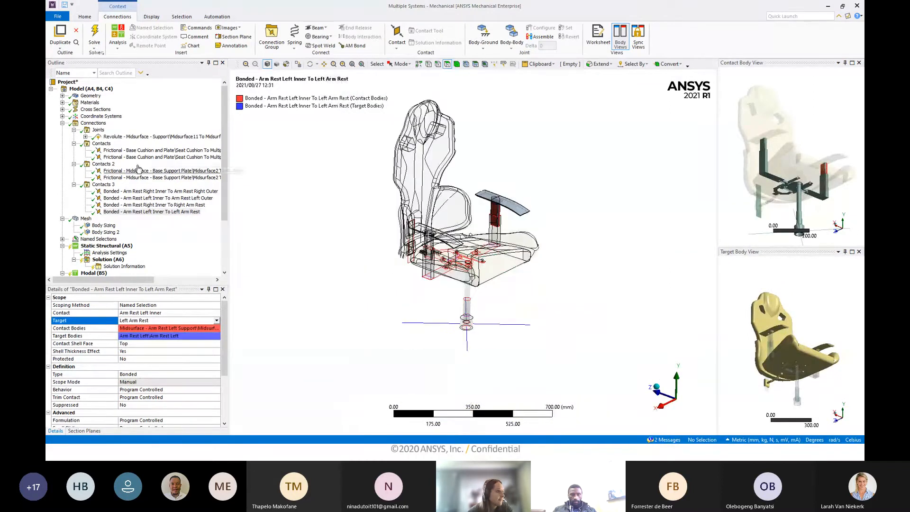
Select Connections, examine the support bracket and lever end beneath the seat, and select the small bracket face around the hole.
{"action": "left_click", "coordinate": [92, 123]}
{"action": "middle_click_drag", "start_coordinate": [463, 309], "coordinate": [489, 256]}
{"action": "scroll", "coordinate": [506, 248], "scroll_direction": "up", "scroll_amount": 5}
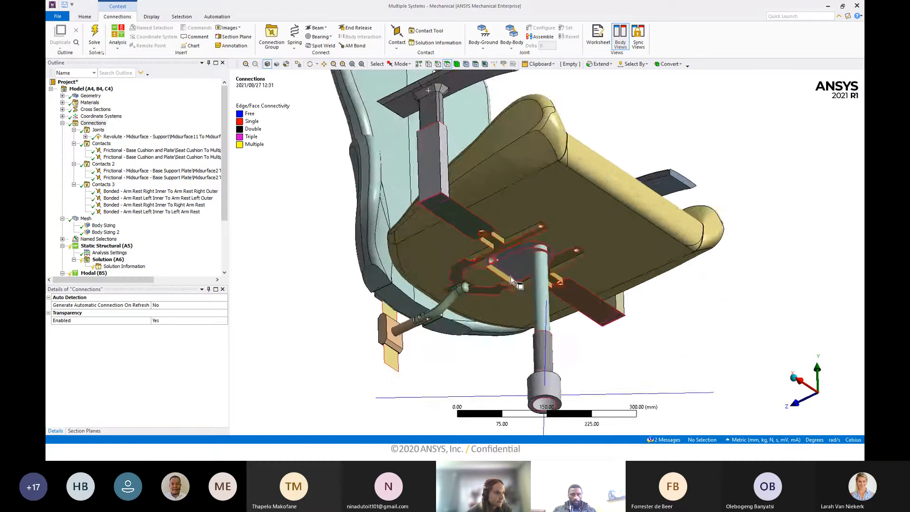
{"action": "scroll", "coordinate": [507, 248], "scroll_direction": "up", "scroll_amount": 2}
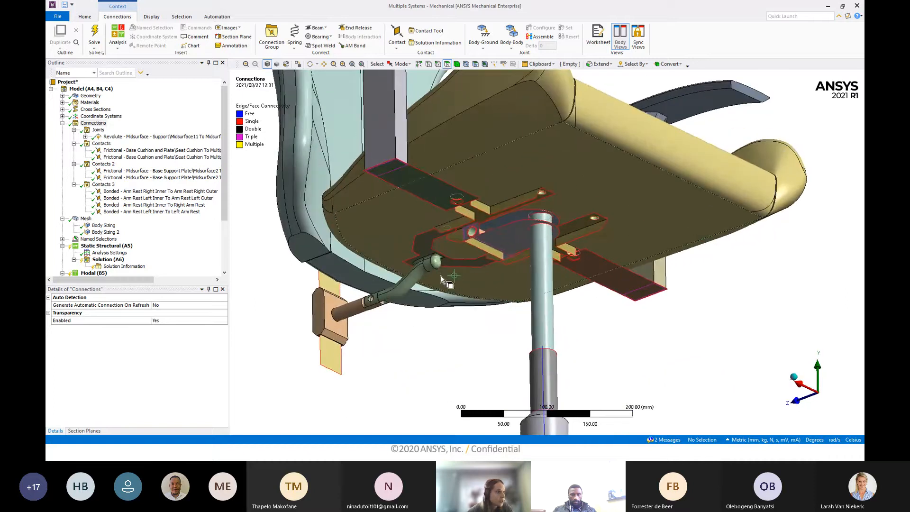
{"action": "middle_click_drag", "start_coordinate": [515, 241], "coordinate": [523, 280]}
{"action": "scroll", "coordinate": [511, 242], "scroll_direction": "up", "scroll_amount": 2}
{"action": "scroll", "coordinate": [452, 272], "scroll_direction": "up", "scroll_amount": 2}
{"action": "scroll", "coordinate": [452, 272], "scroll_direction": "up", "scroll_amount": 2}
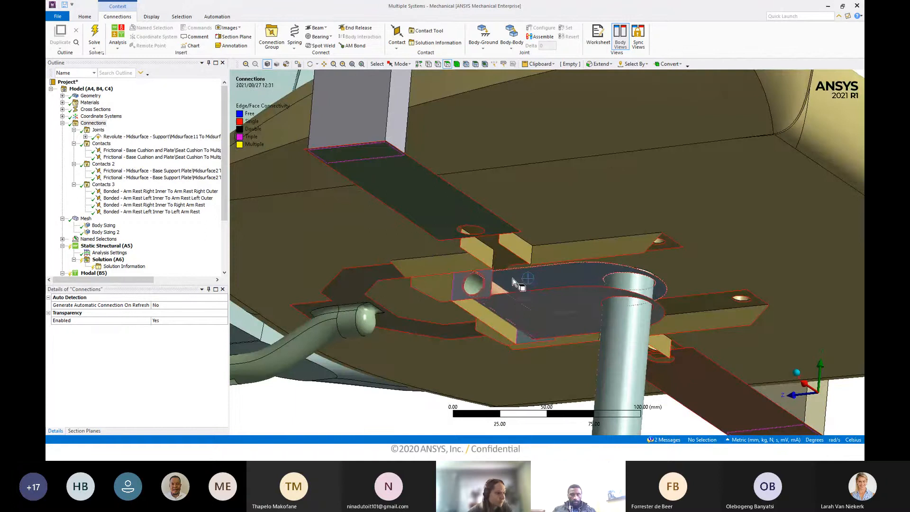
{"action": "middle_click_drag", "start_coordinate": [558, 336], "coordinate": [584, 231]}
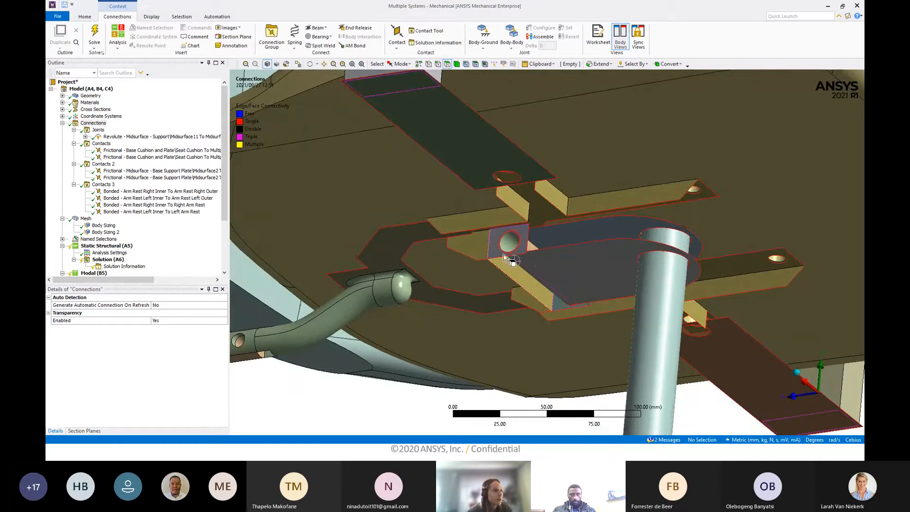
{"action": "left_click", "coordinate": [521, 250]}
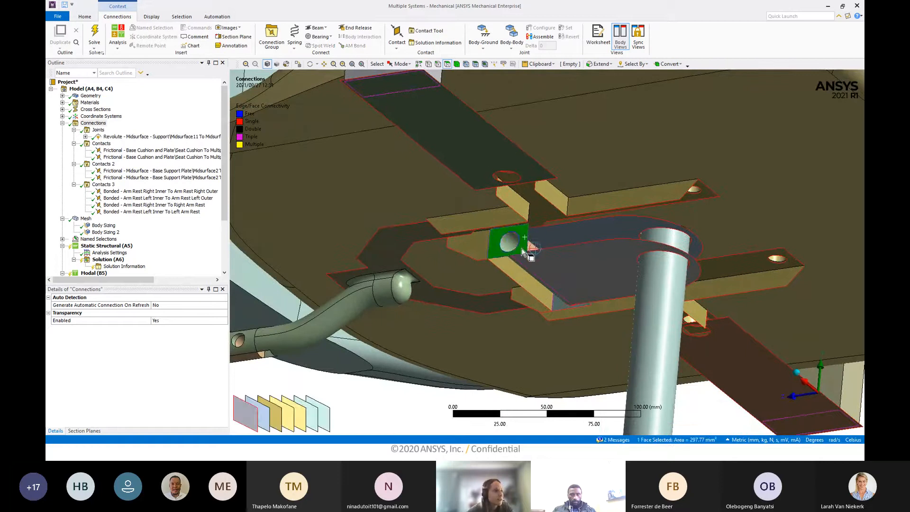
Insert a fixed body-body joint and scope its reference to the cylindrical face of the Base to Feet Support Plate.
{"action": "left_click", "coordinate": [417, 408]}
{"action": "left_click", "coordinate": [518, 50]}
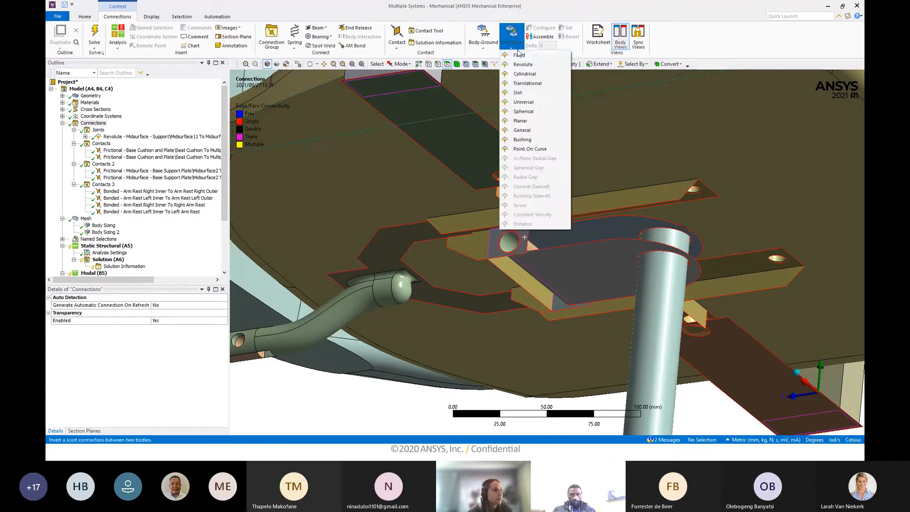
{"action": "left_click", "coordinate": [519, 55]}
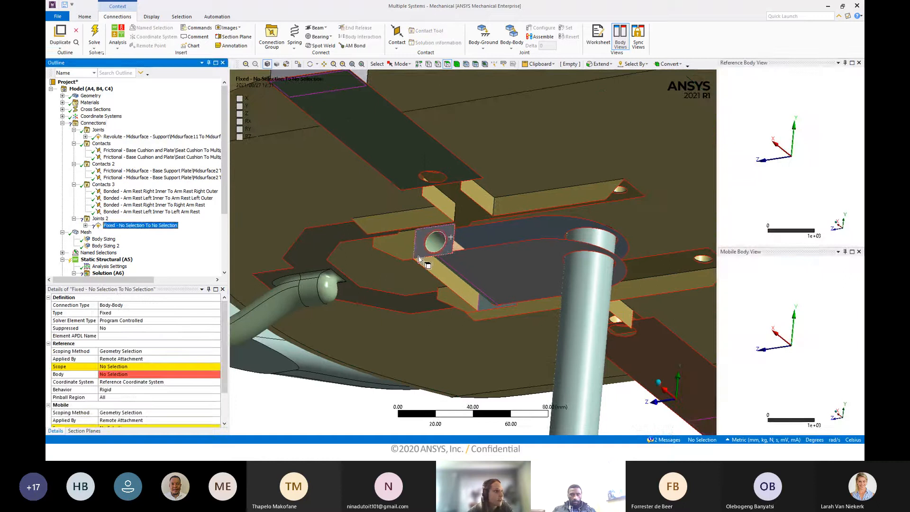
{"action": "left_click", "coordinate": [419, 260]}
{"action": "left_click", "coordinate": [108, 367]}
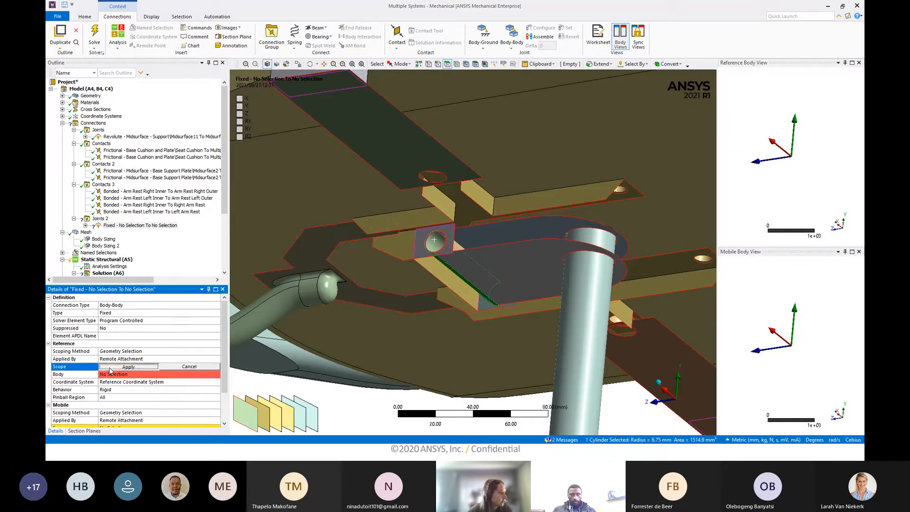
{"action": "left_click", "coordinate": [113, 366]}
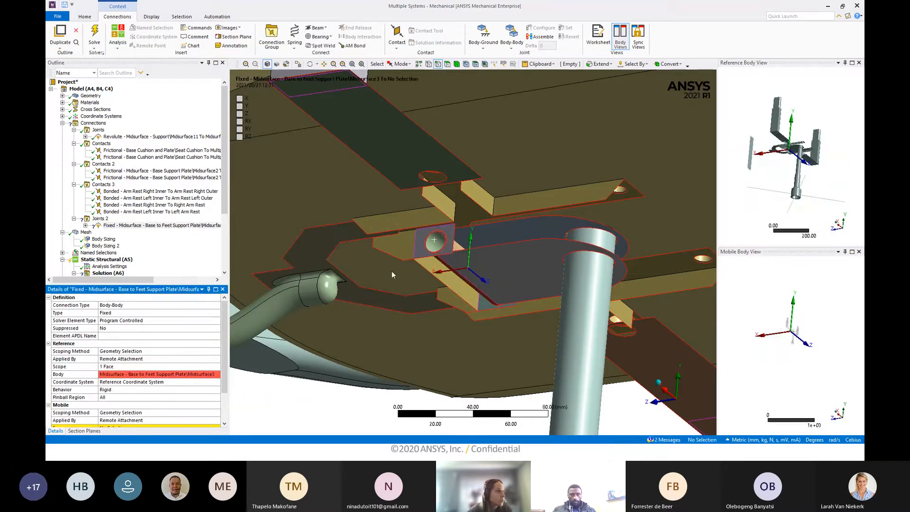
Scope the fixed joint's mobile side to the two circular hole edges at either end of the support plate's cylindrical face.
{"action": "scroll", "coordinate": [392, 274], "scroll_direction": "up", "scroll_amount": 3}
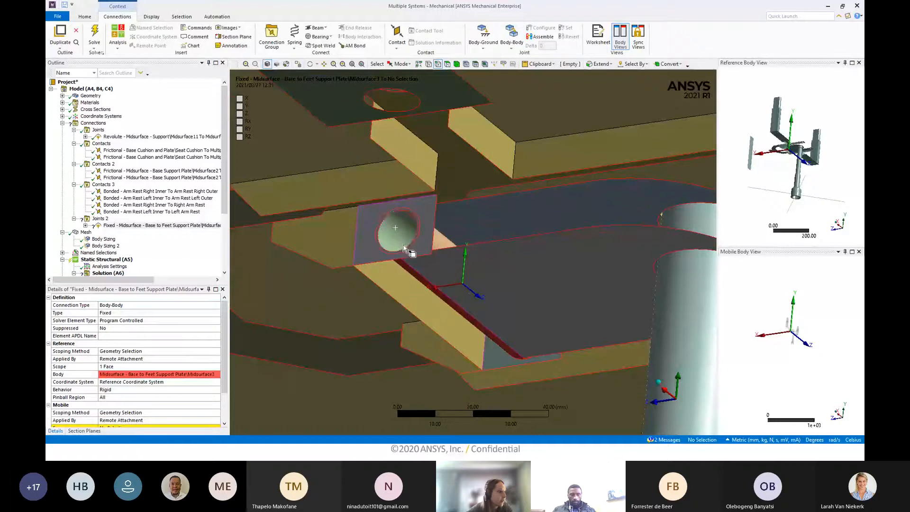
{"action": "left_click", "coordinate": [403, 245]}
{"action": "middle_click_drag", "start_coordinate": [534, 299], "coordinate": [397, 291]}
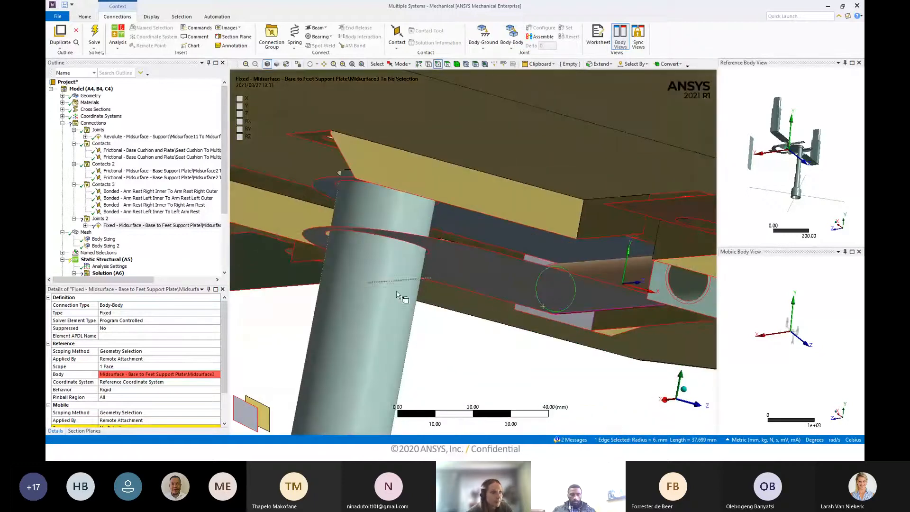
{"action": "left_click", "coordinate": [684, 300], "text": "ctrl"}
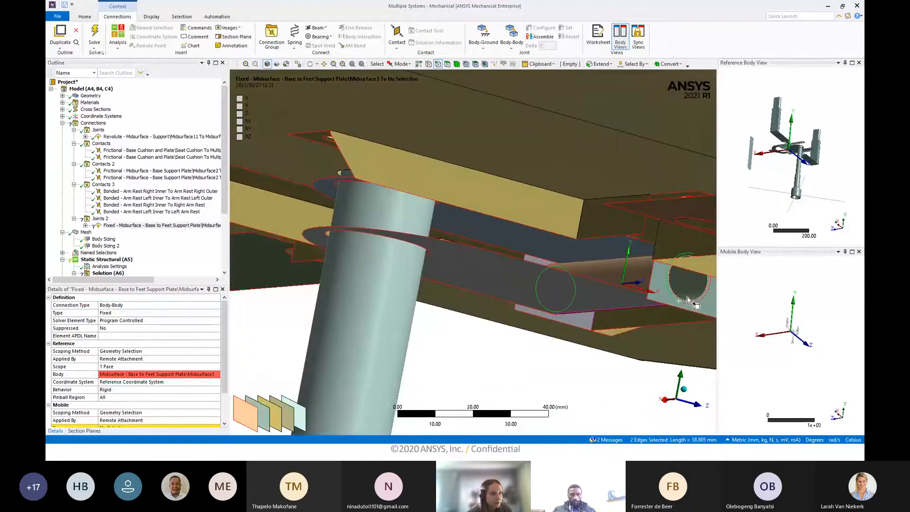
{"action": "left_click", "coordinate": [679, 300], "text": "ctrl"}
{"action": "left_click", "coordinate": [683, 300], "text": "ctrl"}
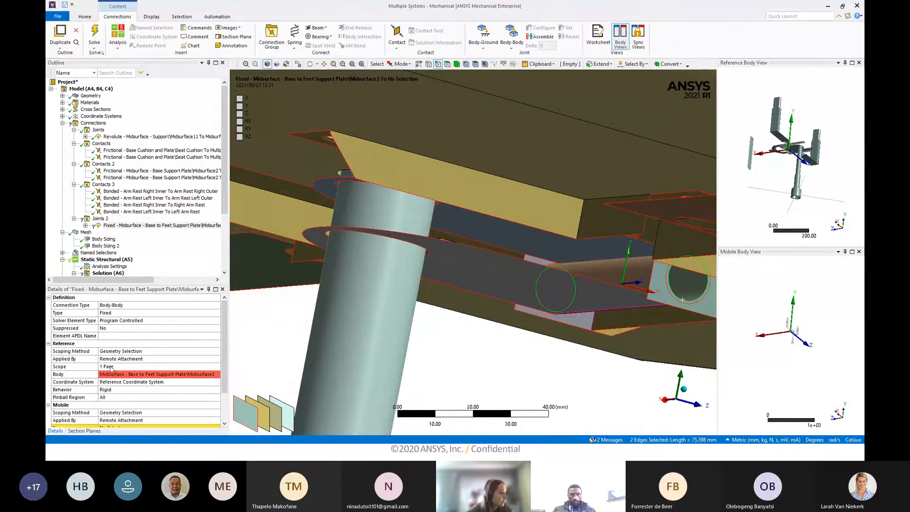
{"action": "scroll", "coordinate": [116, 390], "scroll_direction": "down", "scroll_amount": 1}
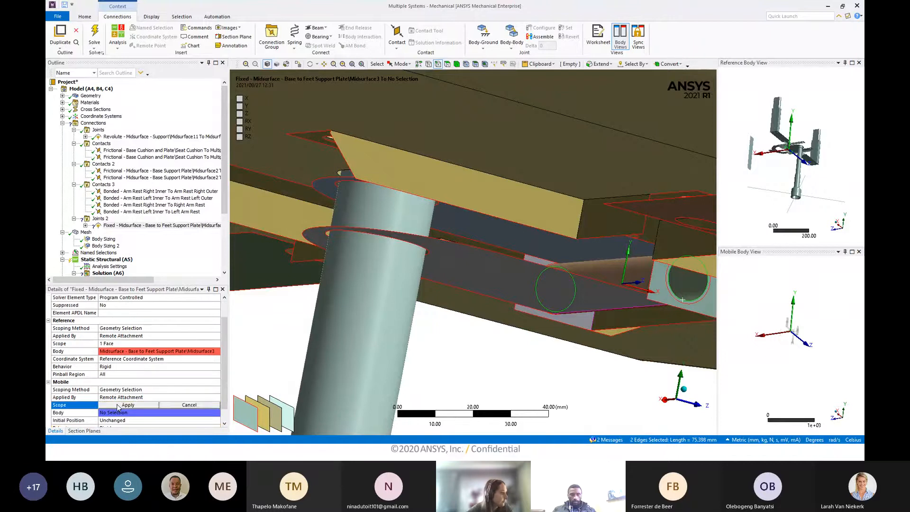
{"action": "left_click", "coordinate": [118, 406]}
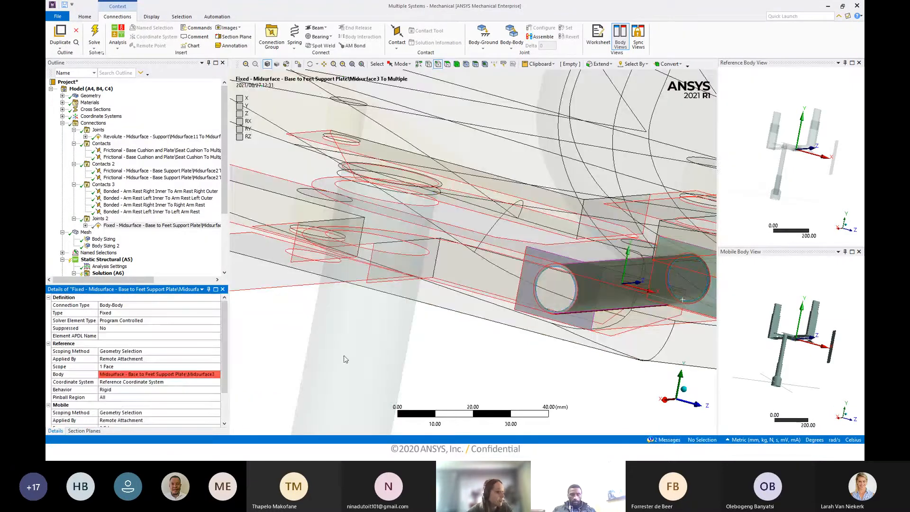
Insert a bonded contact and assign the Base to Back Support Plate's midsurface face as its contact side.
{"action": "scroll", "coordinate": [622, 314], "scroll_direction": "down", "scroll_amount": 6}
{"action": "middle_click_drag", "start_coordinate": [523, 289], "coordinate": [446, 304]}
{"action": "scroll", "coordinate": [283, 207], "scroll_direction": "up", "scroll_amount": 3}
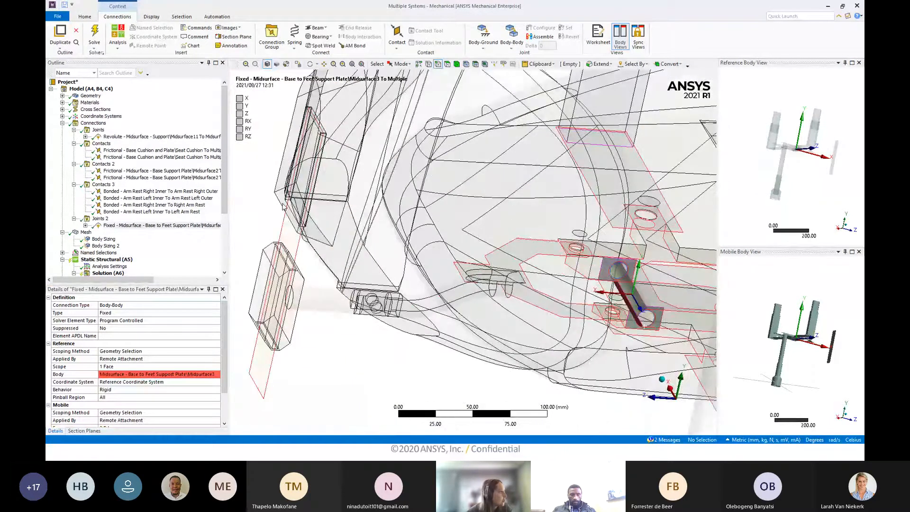
{"action": "left_click", "coordinate": [88, 124]}
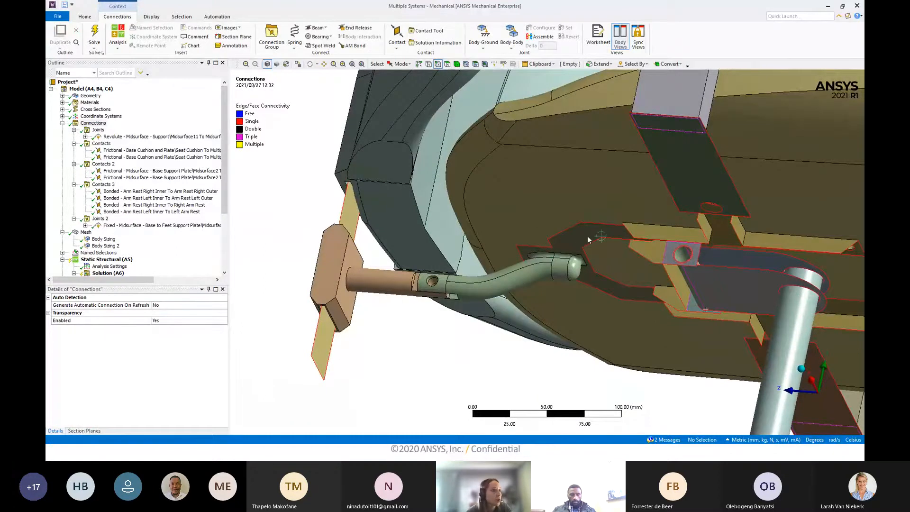
{"action": "middle_click_drag", "start_coordinate": [572, 243], "coordinate": [574, 271]}
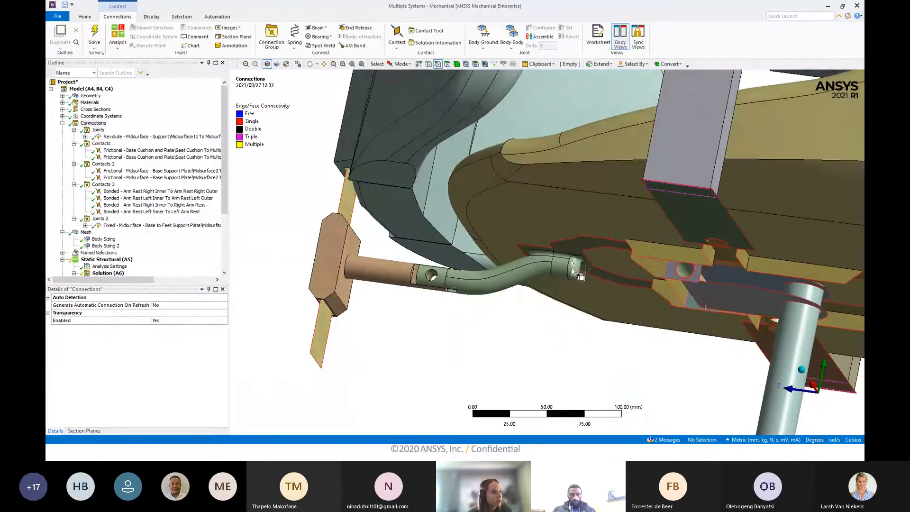
{"action": "mouse_move", "coordinate": [522, 318]}
{"action": "middle_mouse_down"}
{"action": "mouse_move", "coordinate": [520, 255]}
{"action": "mouse_move", "coordinate": [508, 280]}
{"action": "mouse_move", "coordinate": [505, 268]}
{"action": "middle_mouse_up"}
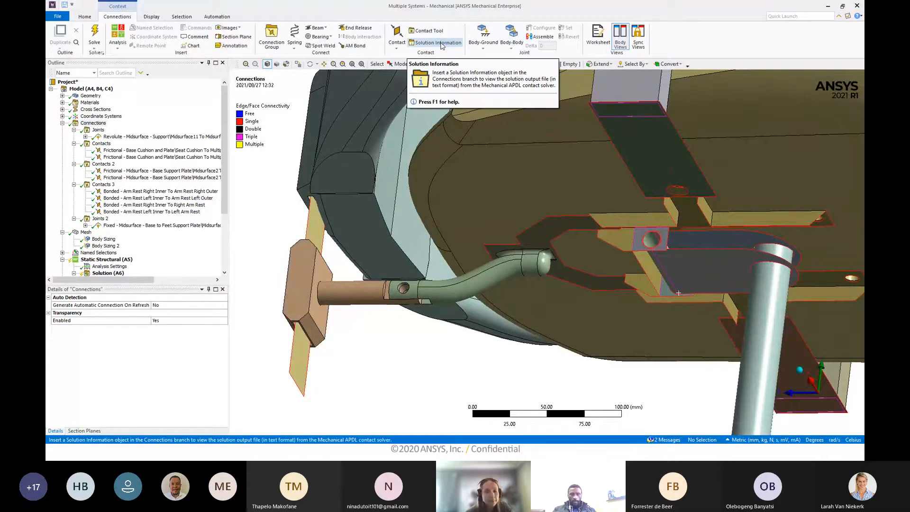
{"action": "left_click", "coordinate": [397, 42]}
{"action": "left_click", "coordinate": [434, 56]}
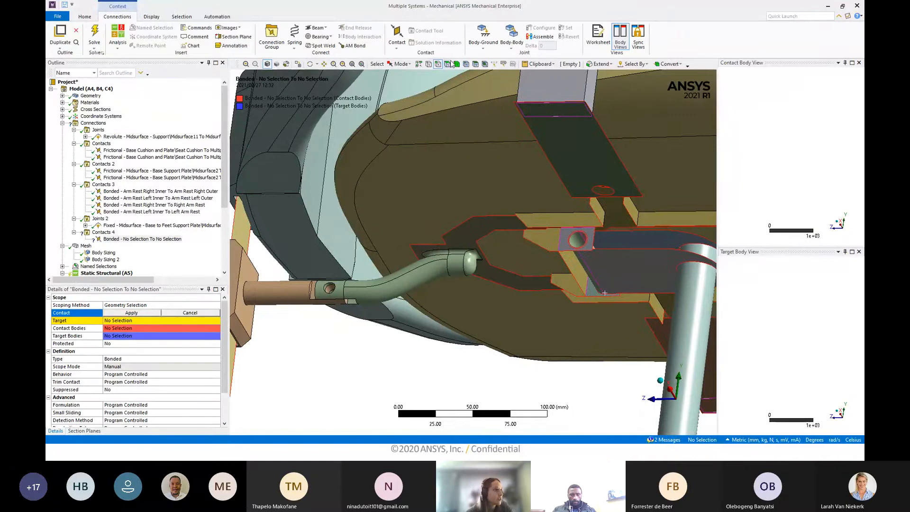
{"action": "left_click", "coordinate": [478, 231]}
{"action": "left_click", "coordinate": [119, 314]}
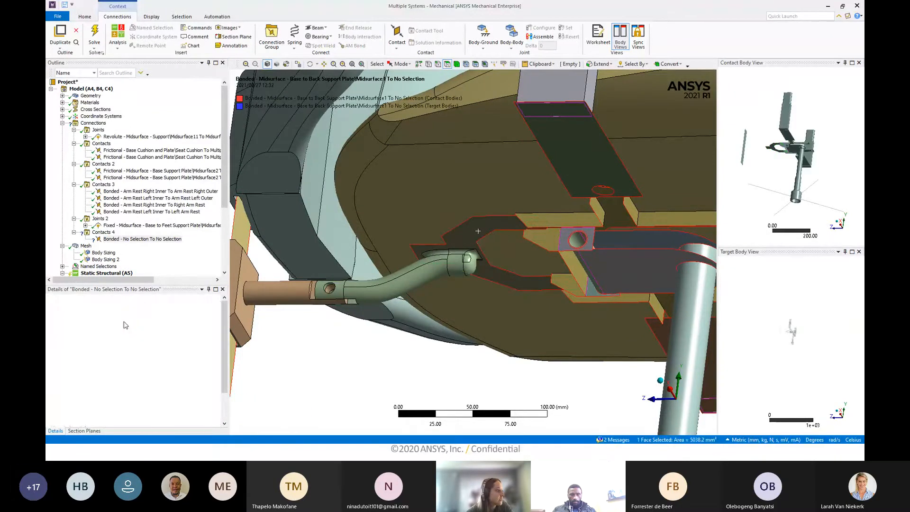
Assign the flat face of the Base to Back Supporting Rod, where it meets the support plate, as the bonded contact's target.
{"action": "scroll", "coordinate": [457, 251], "scroll_direction": "down", "scroll_amount": 2}
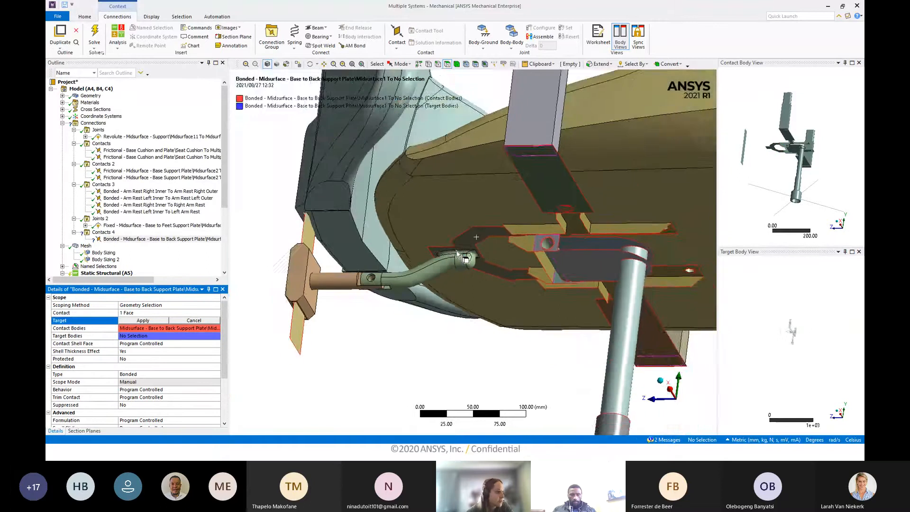
{"action": "scroll", "coordinate": [457, 251], "scroll_direction": "up", "scroll_amount": 4}
{"action": "mouse_move", "coordinate": [457, 252]}
{"action": "middle_mouse_down"}
{"action": "mouse_move", "coordinate": [453, 299]}
{"action": "mouse_move", "coordinate": [448, 250]}
{"action": "middle_mouse_up"}
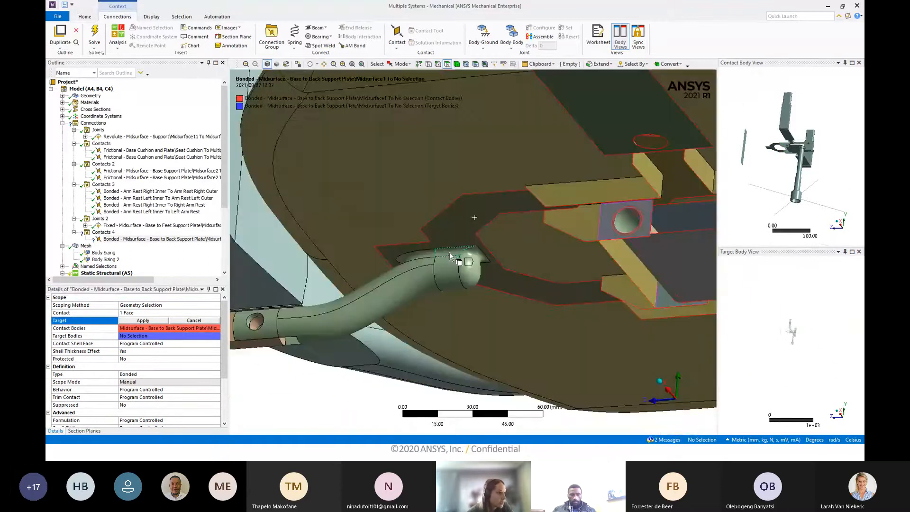
{"action": "left_click", "coordinate": [450, 255]}
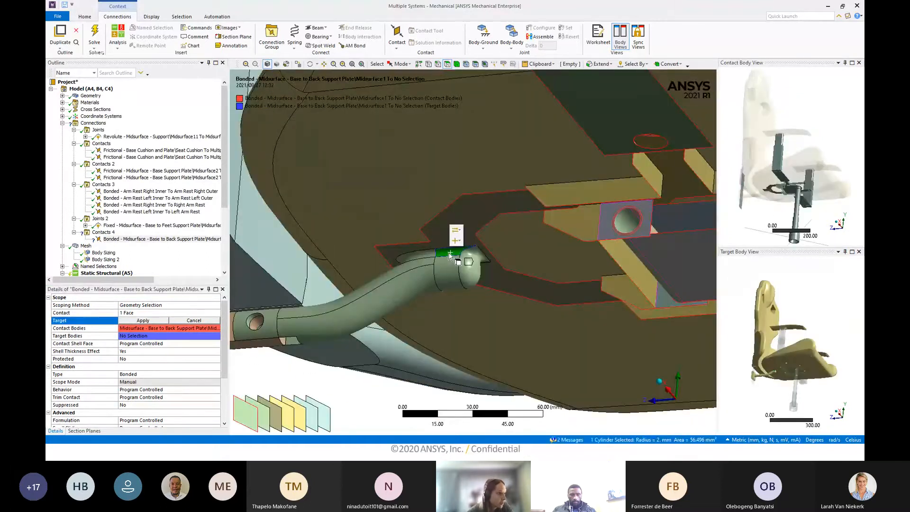
{"action": "left_click", "coordinate": [266, 415]}
{"action": "middle_click_drag", "start_coordinate": [527, 250], "coordinate": [498, 233]}
{"action": "left_click", "coordinate": [144, 321]}
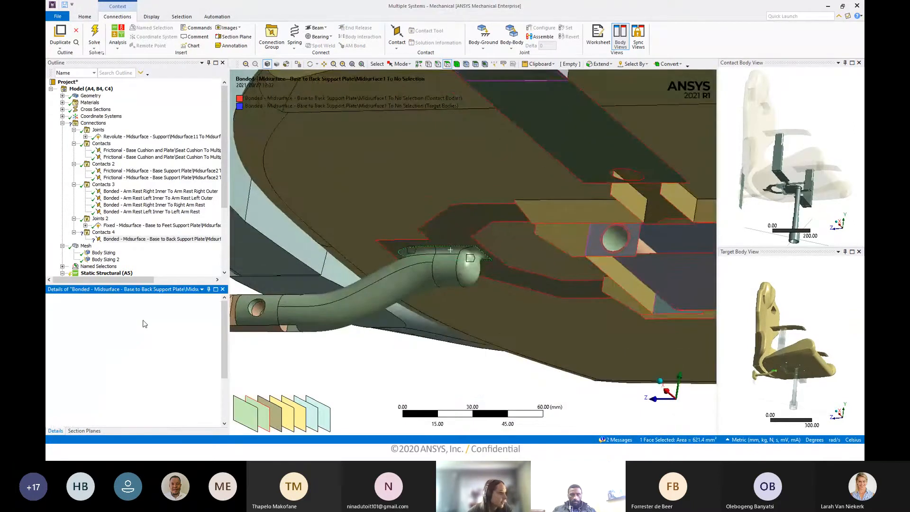
Set the bonded contact's shell face to Bottom.
{"action": "middle_click_drag", "start_coordinate": [427, 237], "coordinate": [383, 271]}
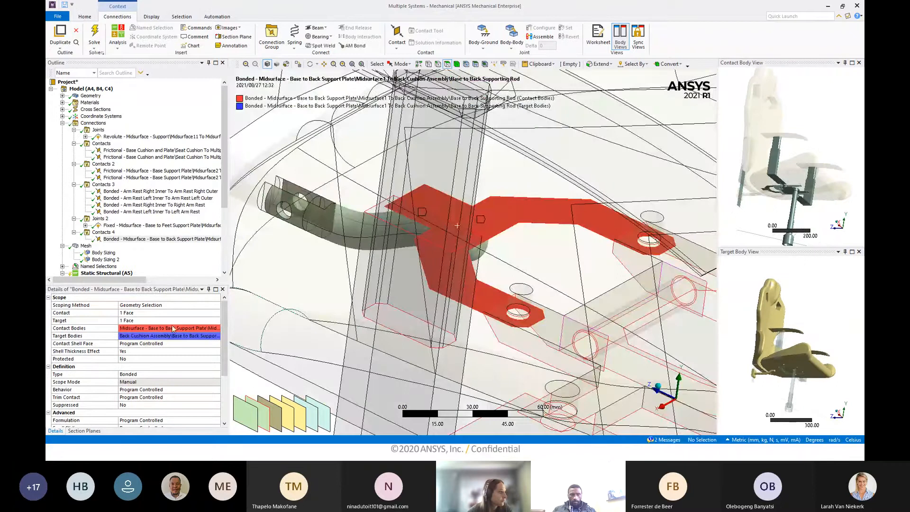
{"action": "scroll", "coordinate": [427, 249], "scroll_direction": "down", "scroll_amount": 3}
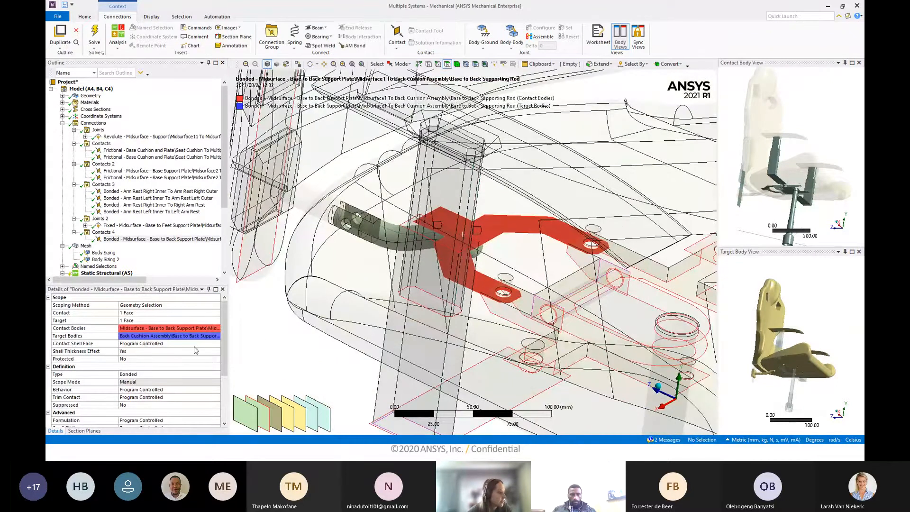
{"action": "double_click", "coordinate": [183, 345]}
{"action": "double_click", "coordinate": [183, 345]}
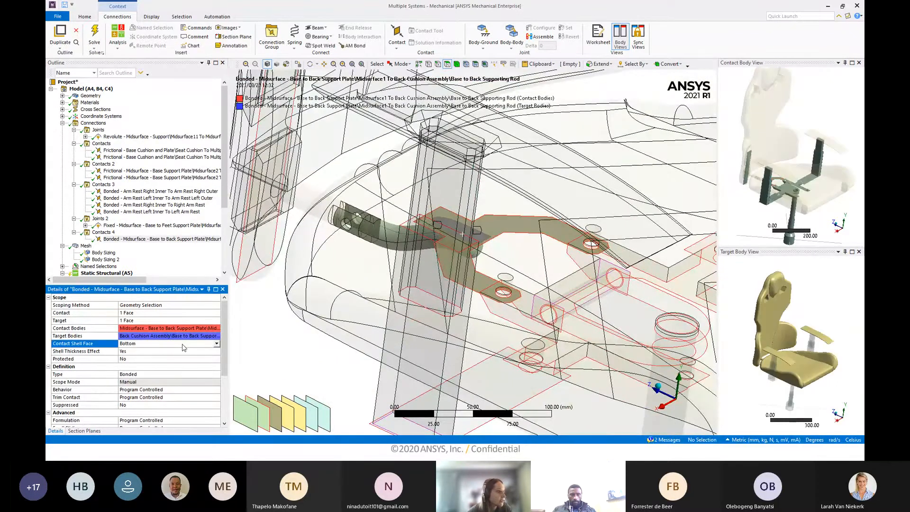
Insert a fixed body-body joint and scope its reference to the cylindrical hole face of the Back Adjustable Clamp.
{"action": "middle_click_drag", "start_coordinate": [388, 280], "coordinate": [417, 234]}
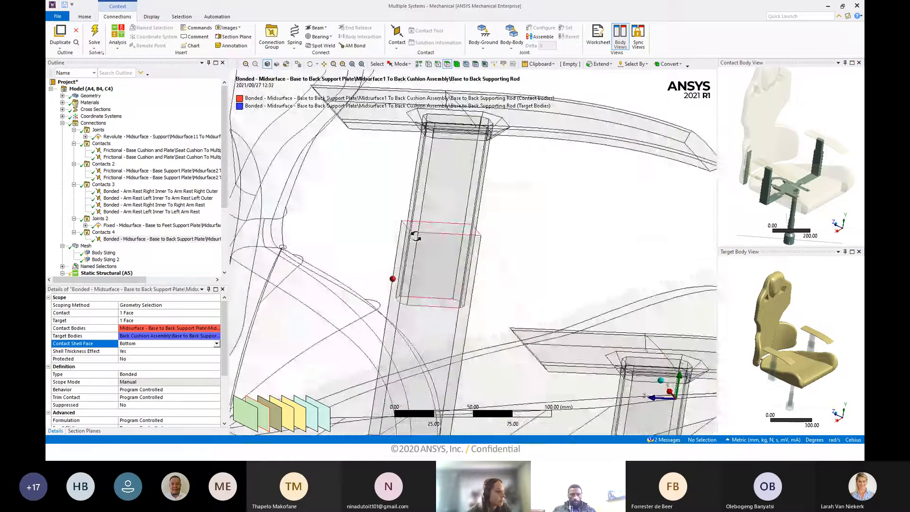
{"action": "scroll", "coordinate": [416, 234], "scroll_direction": "down", "scroll_amount": 5}
{"action": "middle_click_drag", "start_coordinate": [370, 365], "coordinate": [353, 289]}
{"action": "scroll", "coordinate": [373, 302], "scroll_direction": "down", "scroll_amount": 2}
{"action": "scroll", "coordinate": [395, 294], "scroll_direction": "up", "scroll_amount": 2}
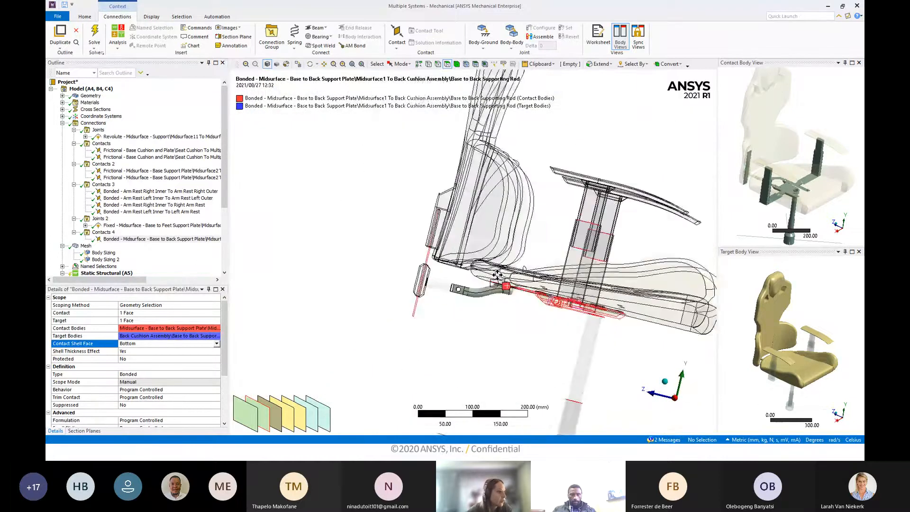
{"action": "middle_click_drag", "start_coordinate": [446, 294], "coordinate": [466, 308]}
{"action": "scroll", "coordinate": [494, 295], "scroll_direction": "up", "scroll_amount": 5}
{"action": "scroll", "coordinate": [466, 308], "scroll_direction": "up", "scroll_amount": 2}
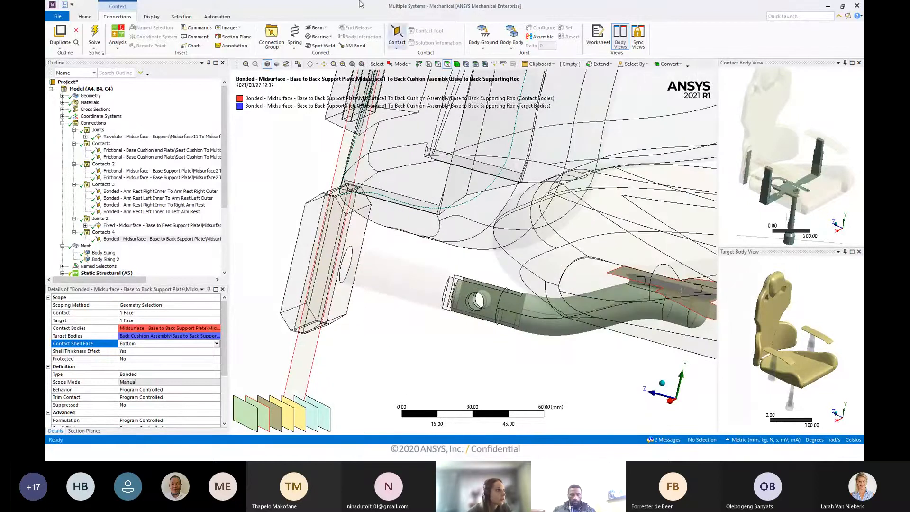
{"action": "left_click", "coordinate": [513, 45]}
{"action": "left_click", "coordinate": [514, 55]}
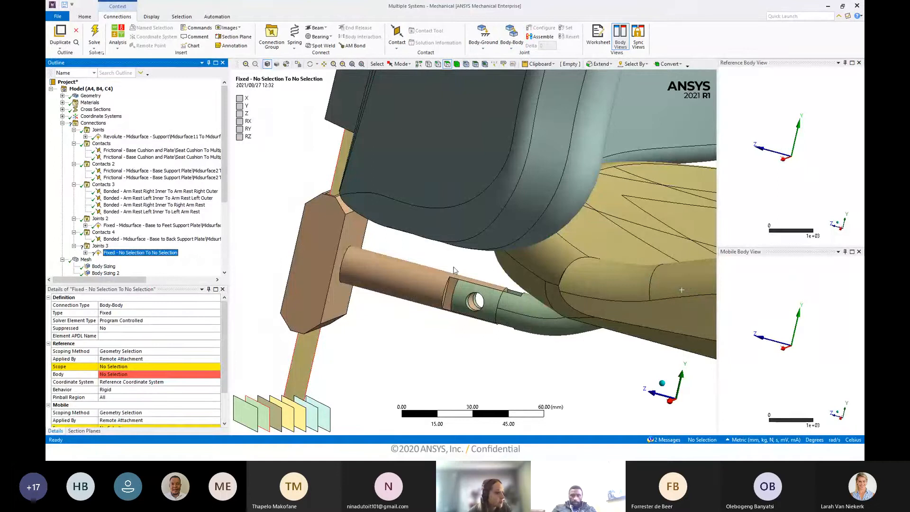
{"action": "scroll", "coordinate": [454, 270], "scroll_direction": "up", "scroll_amount": 2}
{"action": "left_click", "coordinate": [471, 321]}
{"action": "left_click", "coordinate": [114, 368]}
{"action": "left_click", "coordinate": [114, 368]}
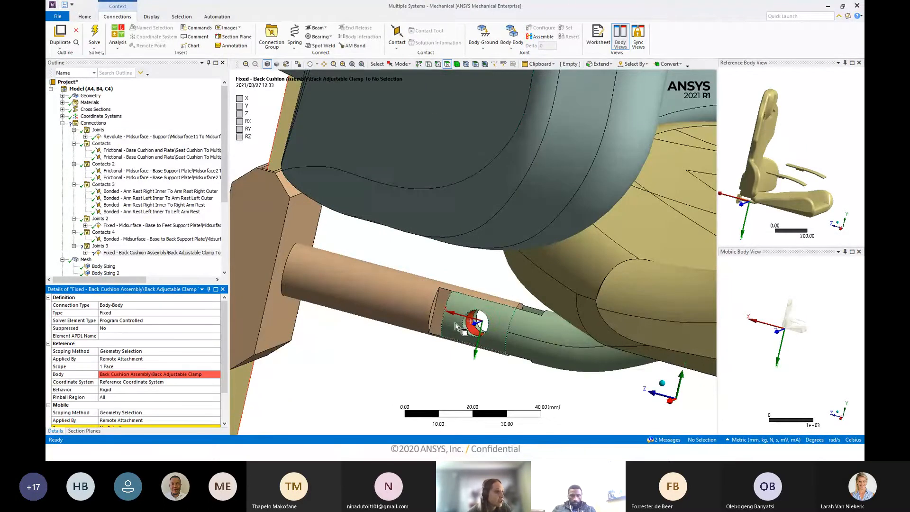
Scope the clamp joint's mobile side to the two cylindrical hole faces of the Base to Back Supporting Rod.
{"action": "scroll", "coordinate": [456, 326], "scroll_direction": "up", "scroll_amount": 2}
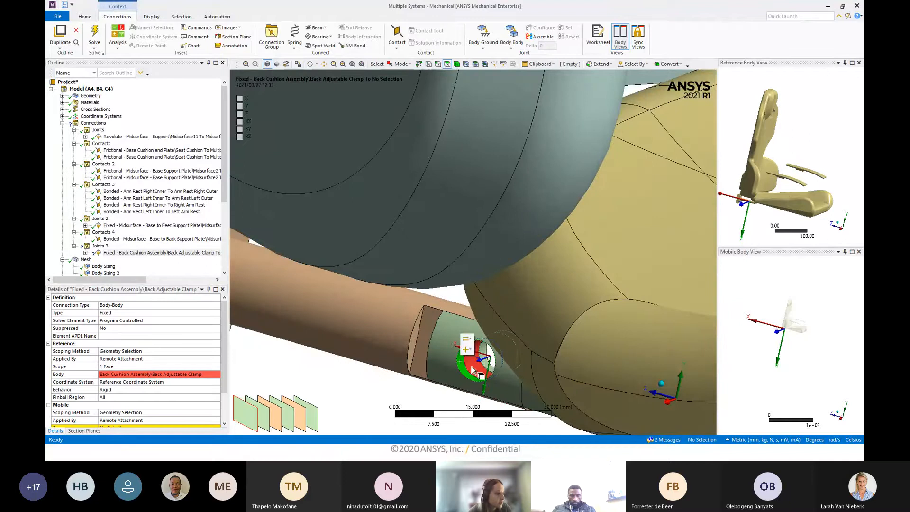
{"action": "left_click", "coordinate": [454, 385], "text": "ctrl"}
{"action": "scroll", "coordinate": [92, 390], "scroll_direction": "down", "scroll_amount": 3}
{"action": "left_click", "coordinate": [130, 395]}
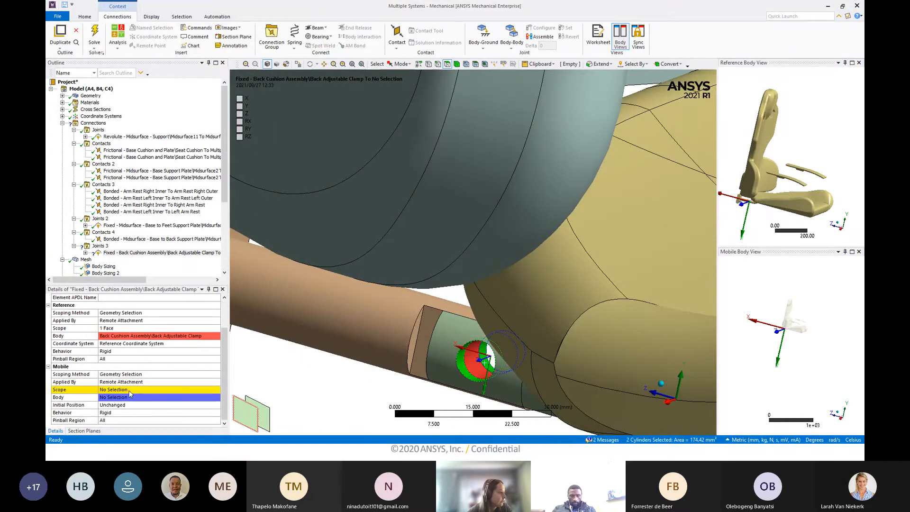
{"action": "left_click", "coordinate": [115, 390]}
{"action": "left_click", "coordinate": [117, 390]}
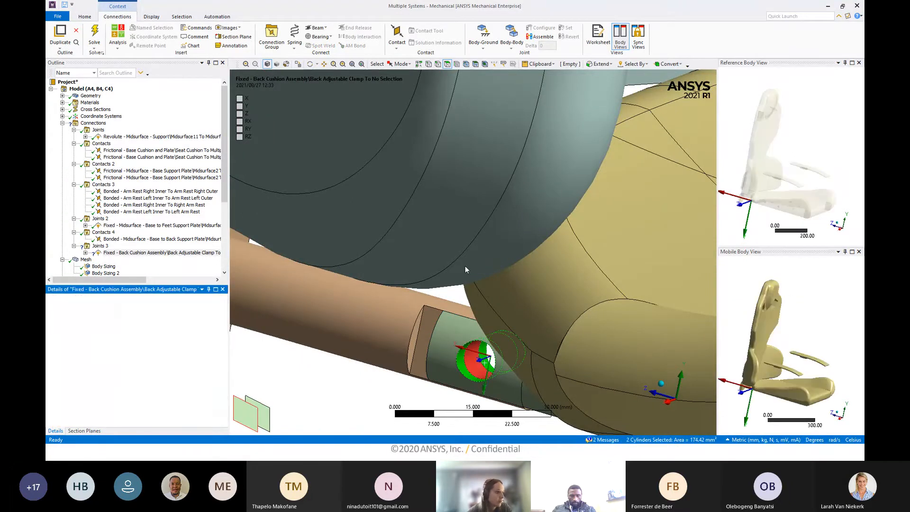
Insert a bonded contact and scope its contact side to the Back Supporting Plate face passing through the Back Adjustable Clamp.
{"action": "scroll", "coordinate": [471, 330], "scroll_direction": "down", "scroll_amount": 3}
{"action": "scroll", "coordinate": [472, 329], "scroll_direction": "down", "scroll_amount": 4}
{"action": "scroll", "coordinate": [473, 298], "scroll_direction": "down", "scroll_amount": 5}
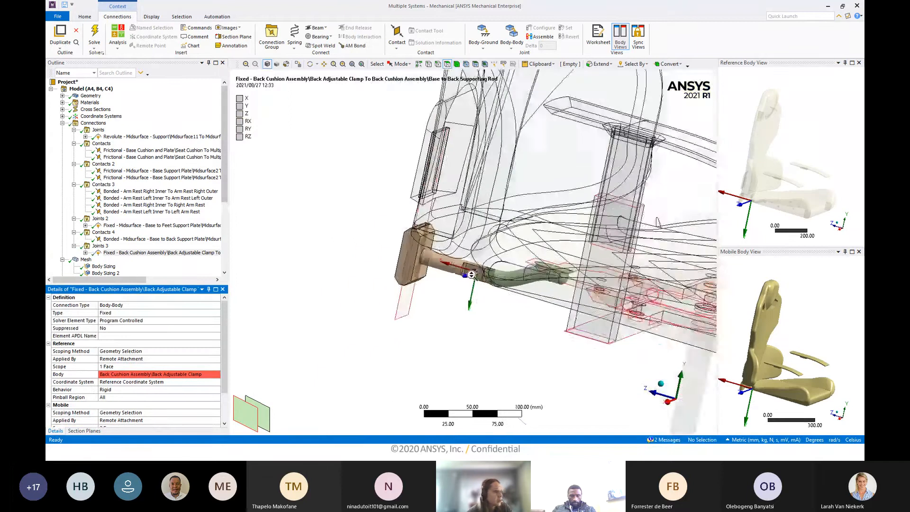
{"action": "middle_click_drag", "start_coordinate": [491, 256], "coordinate": [523, 188]}
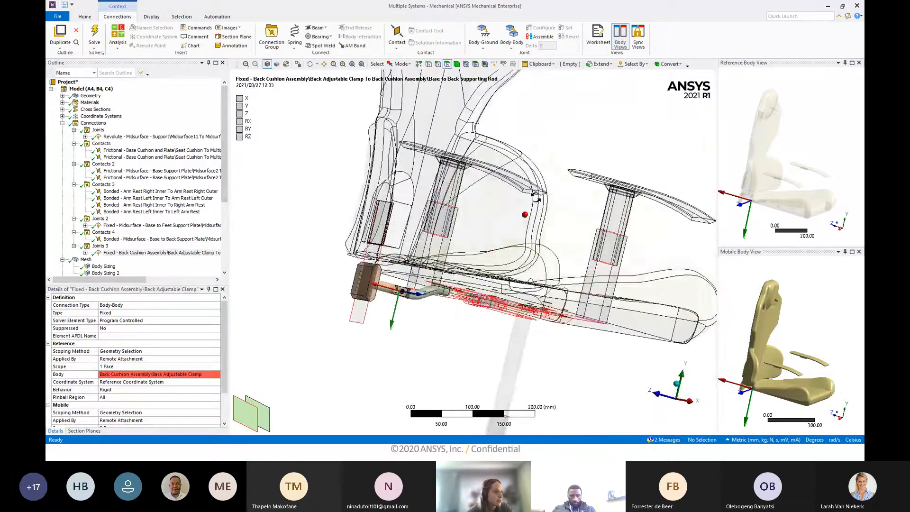
{"action": "scroll", "coordinate": [321, 314], "scroll_direction": "up", "scroll_amount": 2}
{"action": "middle_click_drag", "start_coordinate": [321, 314], "coordinate": [471, 254], "text": "ctrl"}
{"action": "scroll", "coordinate": [476, 245], "scroll_direction": "up", "scroll_amount": 3}
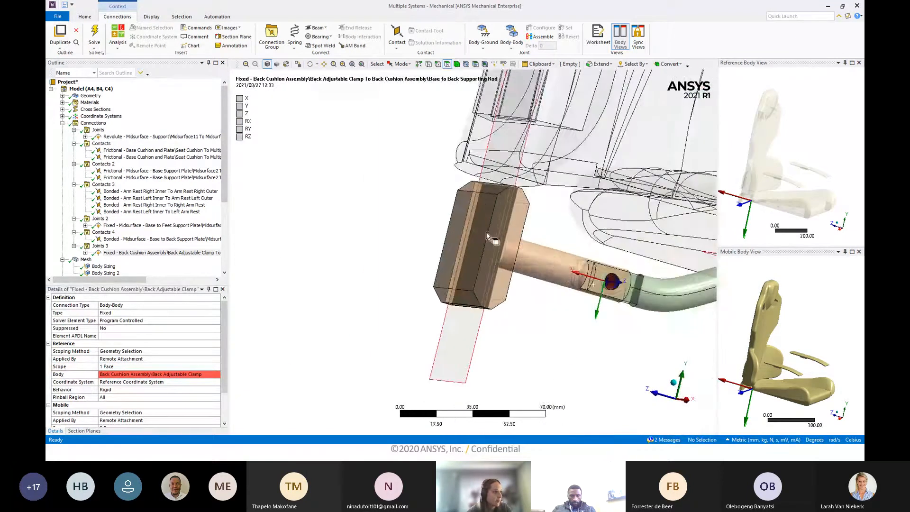
{"action": "middle_click_drag", "start_coordinate": [482, 192], "coordinate": [467, 194]}
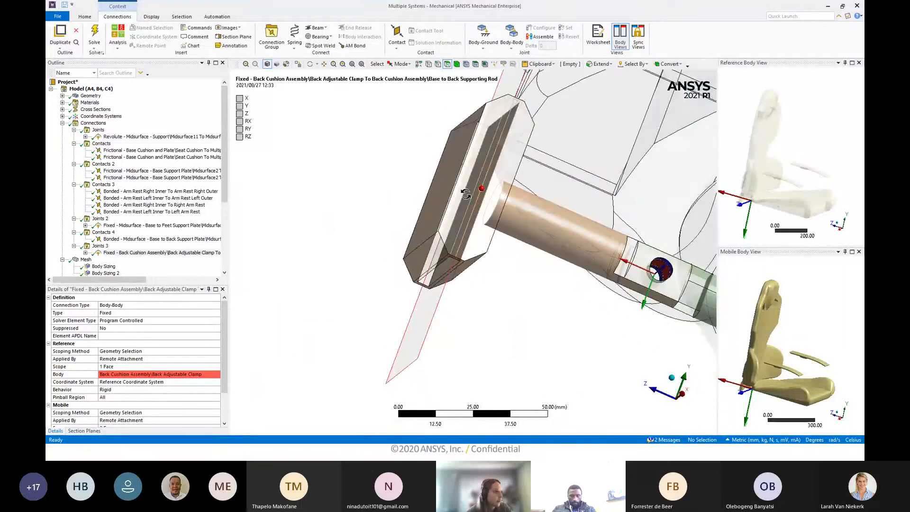
{"action": "left_click", "coordinate": [397, 36]}
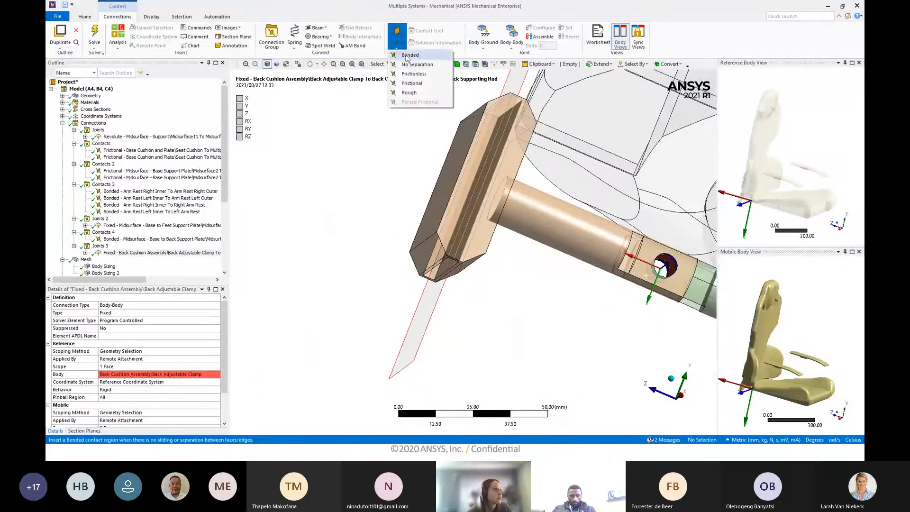
{"action": "left_click", "coordinate": [412, 57]}
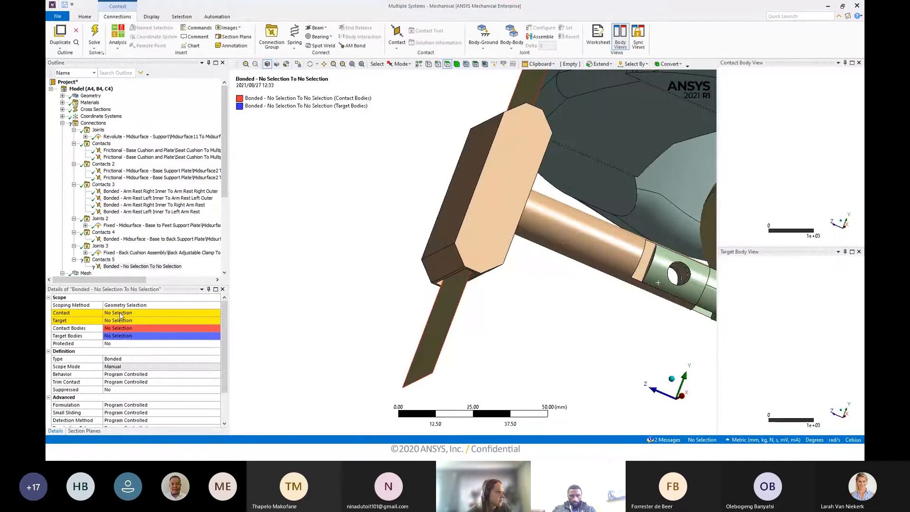
{"action": "left_click", "coordinate": [120, 313]}
{"action": "left_click", "coordinate": [441, 324]}
{"action": "left_click", "coordinate": [132, 313]}
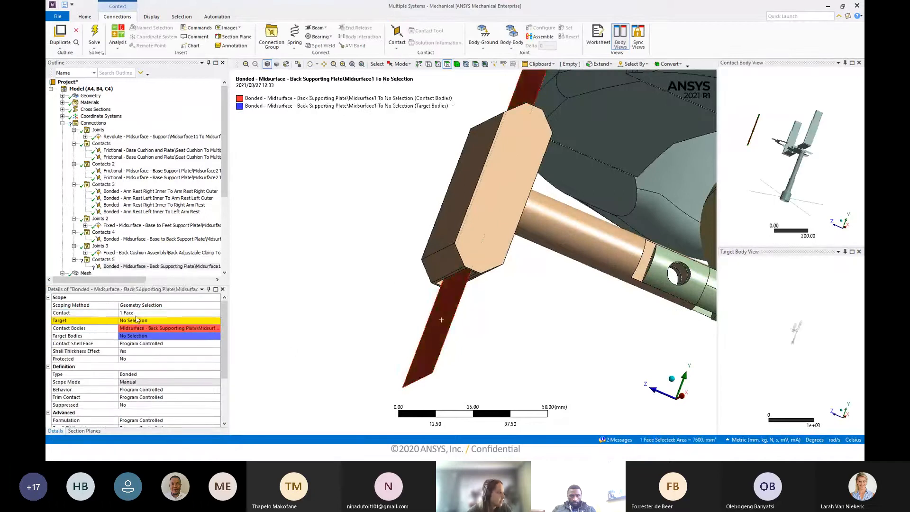
Assign the clamp's inner slot face facing the plate as the bonded contact's target, with the contact shell face set to Top.
{"action": "middle_click_drag", "start_coordinate": [406, 204], "coordinate": [386, 185]}
{"action": "scroll", "coordinate": [377, 227], "scroll_direction": "up", "scroll_amount": 3}
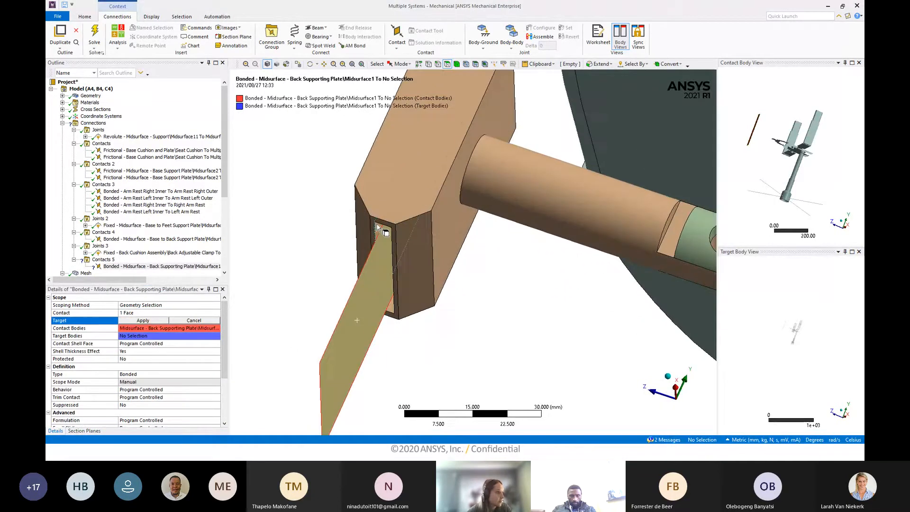
{"action": "left_click", "coordinate": [378, 231]}
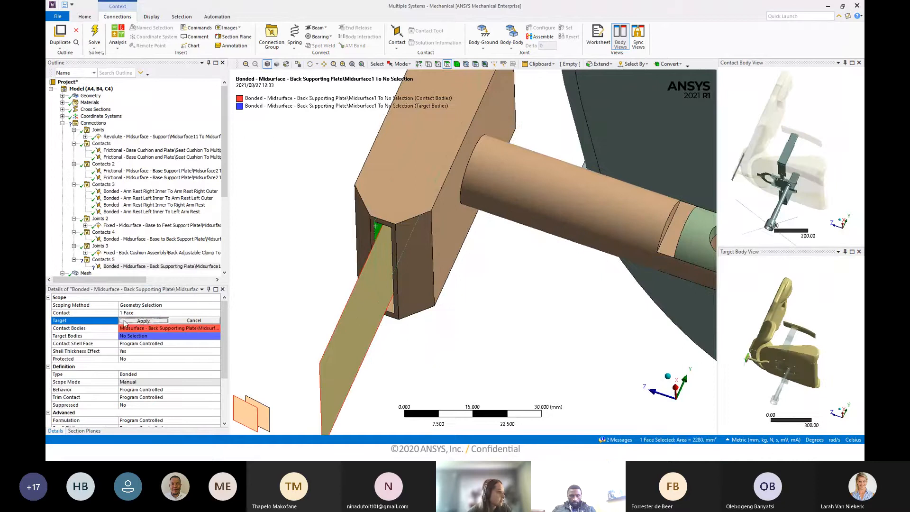
{"action": "left_click", "coordinate": [125, 322]}
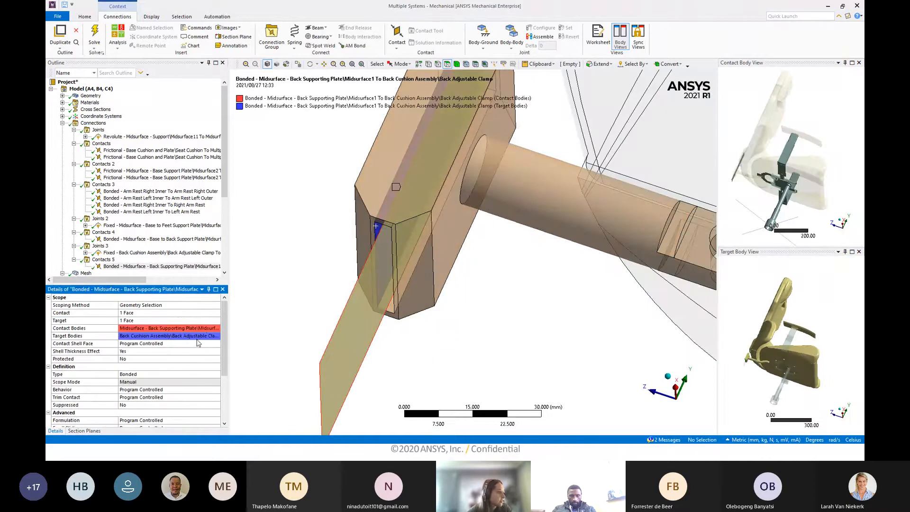
{"action": "double_click", "coordinate": [196, 343]}
Duplicate the bonded contact between the Back Supporting Plate and the Back Adjustable Clamp.
{"action": "middle_click_drag", "start_coordinate": [239, 326], "coordinate": [279, 297]}
{"action": "right_click", "coordinate": [152, 266]}
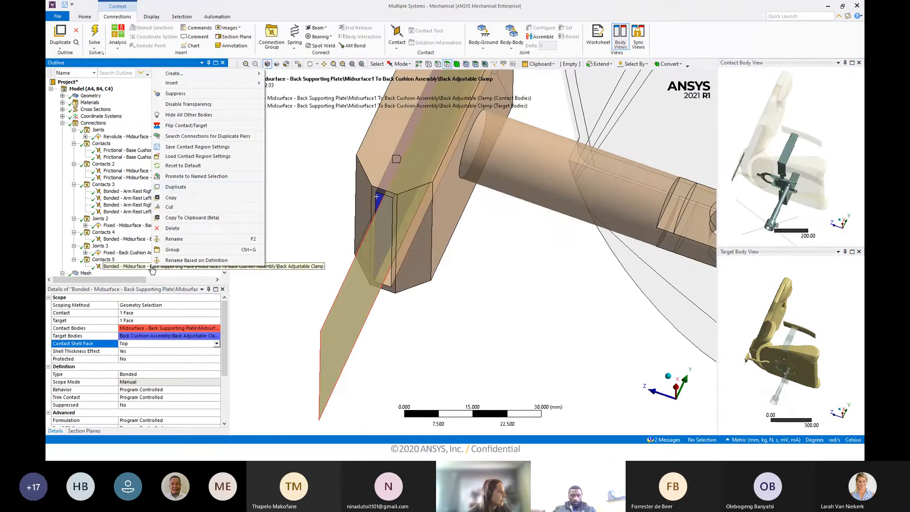
{"action": "left_click", "coordinate": [175, 187]}
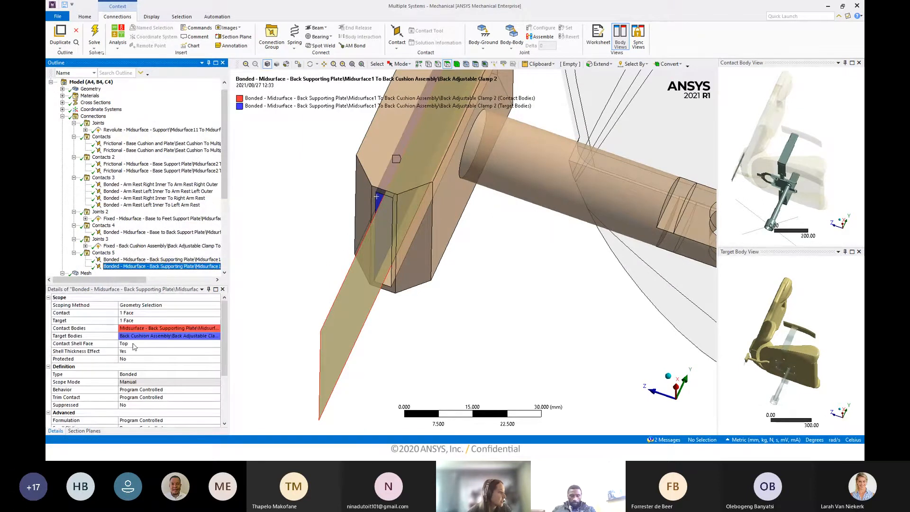
Retarget the duplicated contact to the clamp slot's opposite inner face and set its contact shell face to Bottom.
{"action": "left_click", "coordinate": [136, 320]}
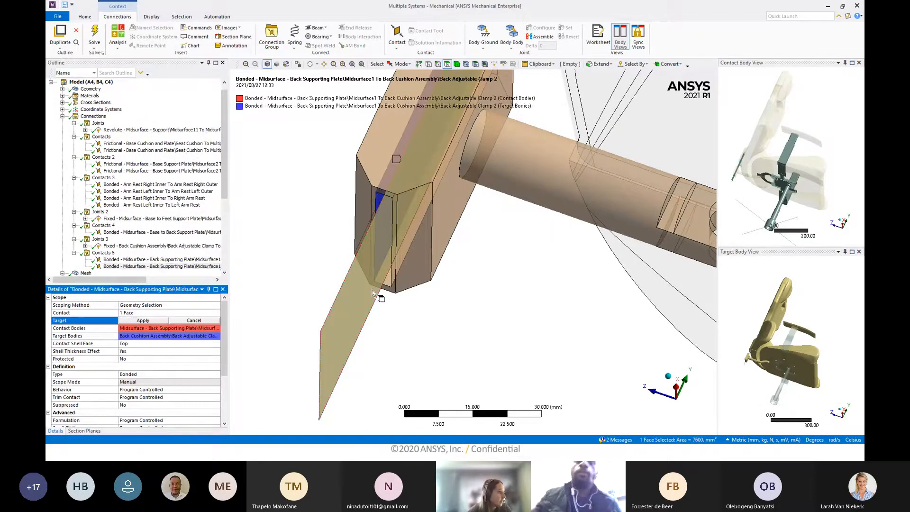
{"action": "middle_click_drag", "start_coordinate": [369, 297], "coordinate": [403, 279]}
{"action": "left_click", "coordinate": [407, 221]}
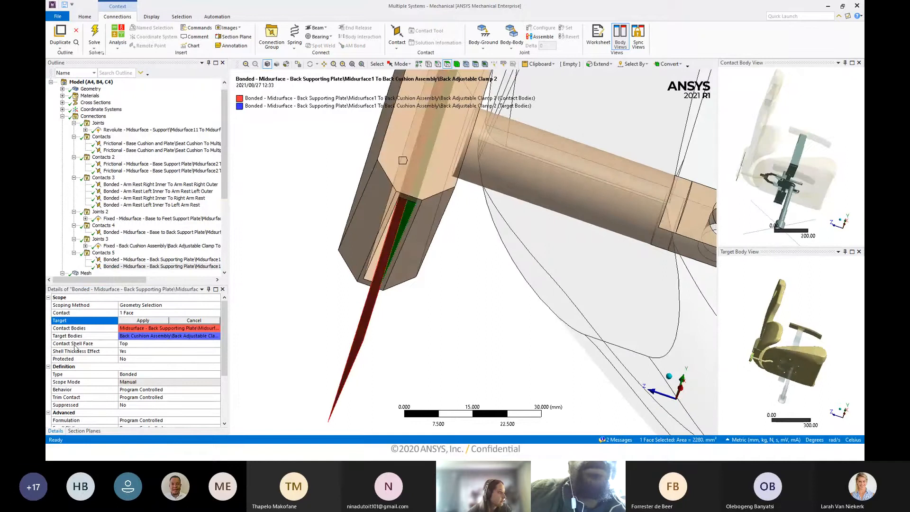
{"action": "left_click", "coordinate": [132, 320]}
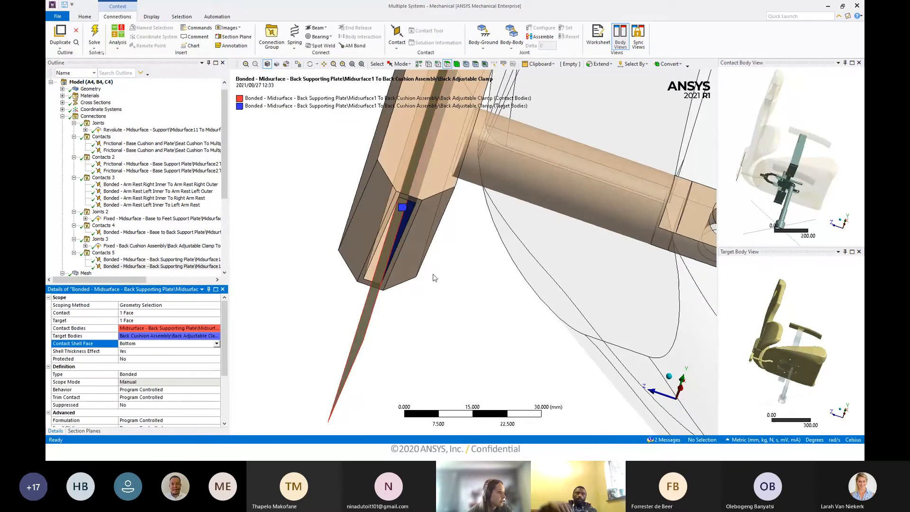
Duplicate the Bottom-side plate contact and change the copy's target to the inner slot face of the Back Cushion on the same side.
{"action": "middle_click_drag", "start_coordinate": [432, 275], "coordinate": [402, 280]}
{"action": "right_click", "coordinate": [145, 266]}
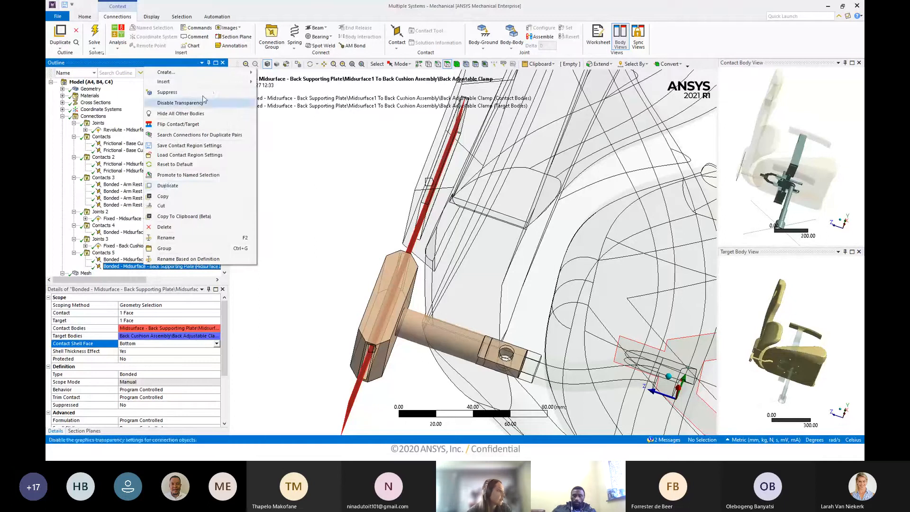
{"action": "left_click", "coordinate": [186, 189]}
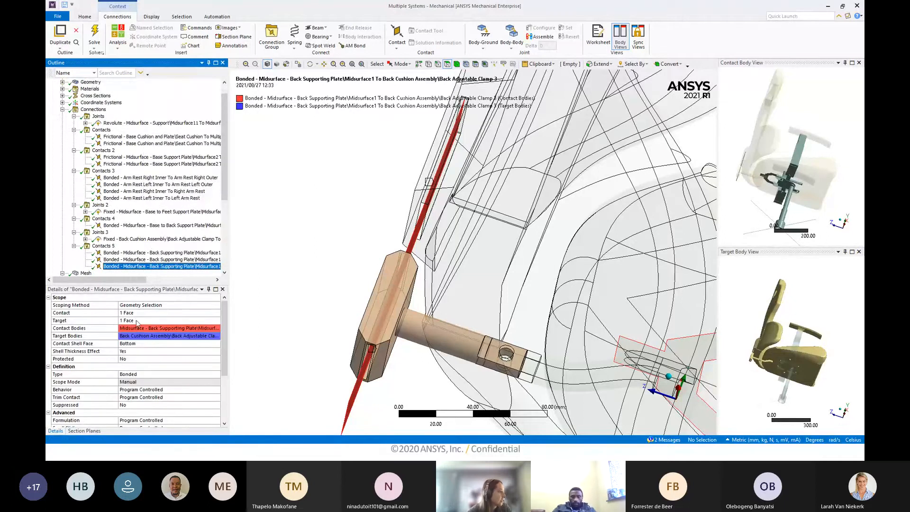
{"action": "left_click", "coordinate": [134, 315]}
{"action": "left_click", "coordinate": [133, 320]}
{"action": "mouse_move", "coordinate": [427, 219]}
{"action": "middle_mouse_down"}
{"action": "mouse_move", "coordinate": [429, 204]}
{"action": "mouse_move", "coordinate": [447, 248]}
{"action": "mouse_move", "coordinate": [423, 228]}
{"action": "middle_mouse_up"}
{"action": "scroll", "coordinate": [427, 219], "scroll_direction": "up", "scroll_amount": 3}
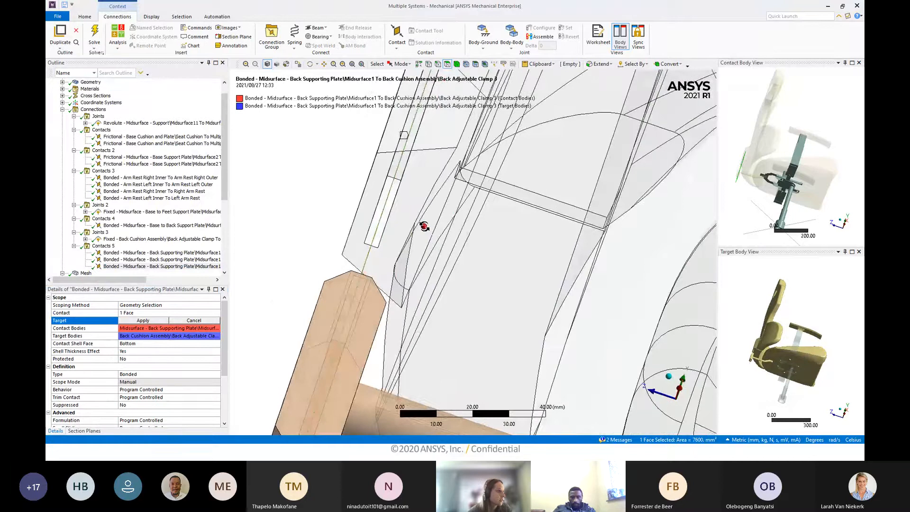
{"action": "left_click", "coordinate": [398, 194]}
{"action": "left_click", "coordinate": [393, 182]}
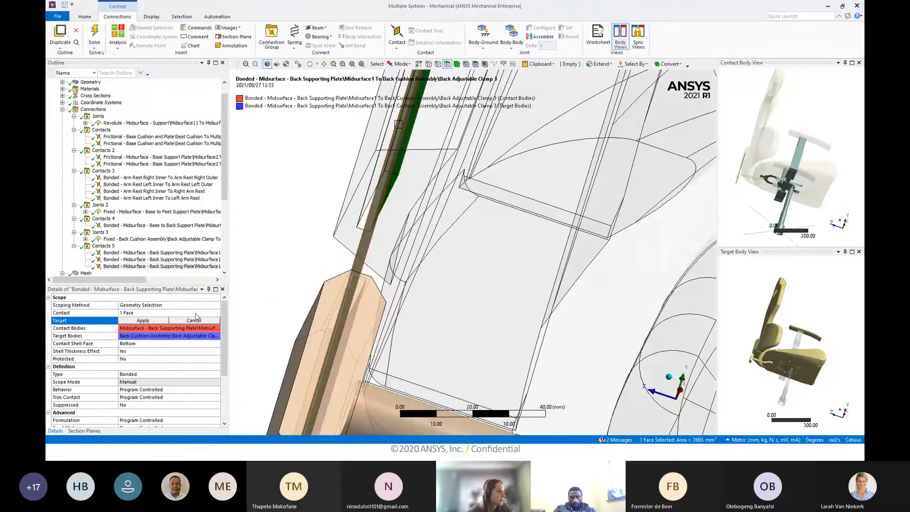
{"action": "left_click", "coordinate": [143, 320]}
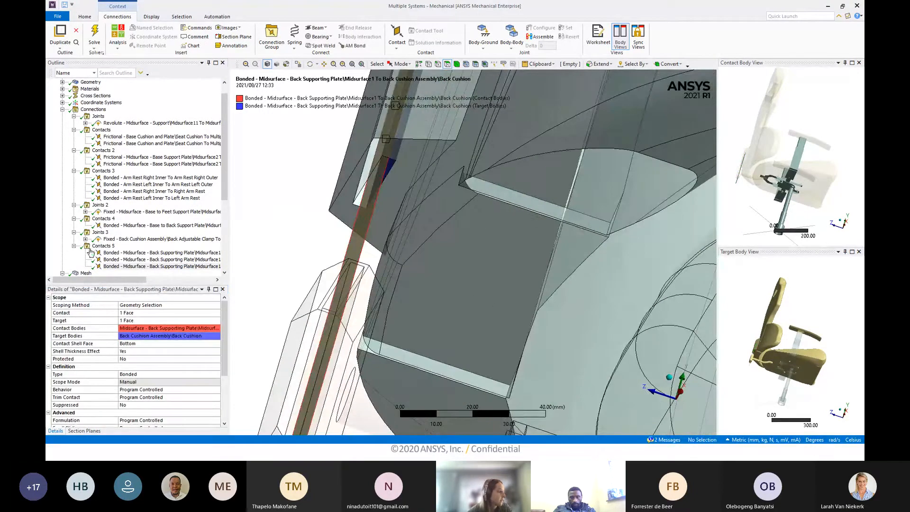
Duplicate the Back Cushion contact, retargeting the copy to the cushion slot's opposite inner face with the contact shell face on Program Controlled.
{"action": "right_click", "coordinate": [120, 266]}
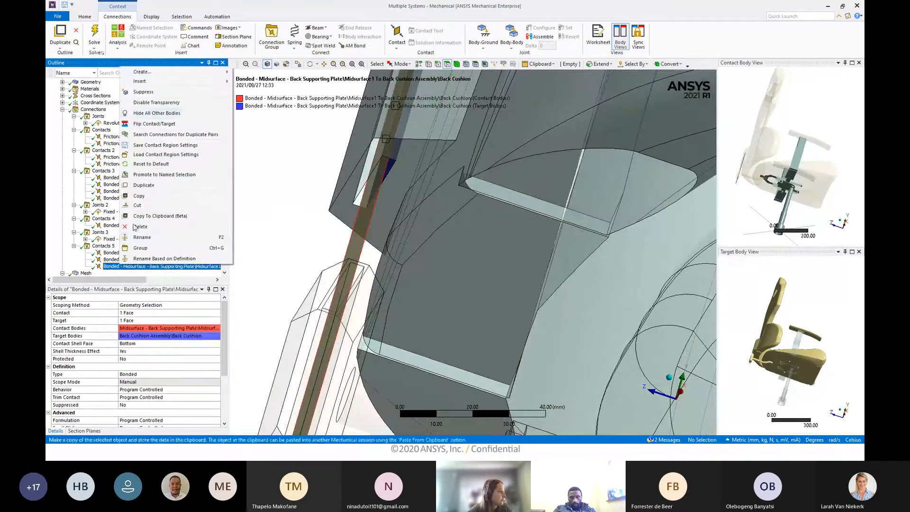
{"action": "left_click", "coordinate": [143, 185]}
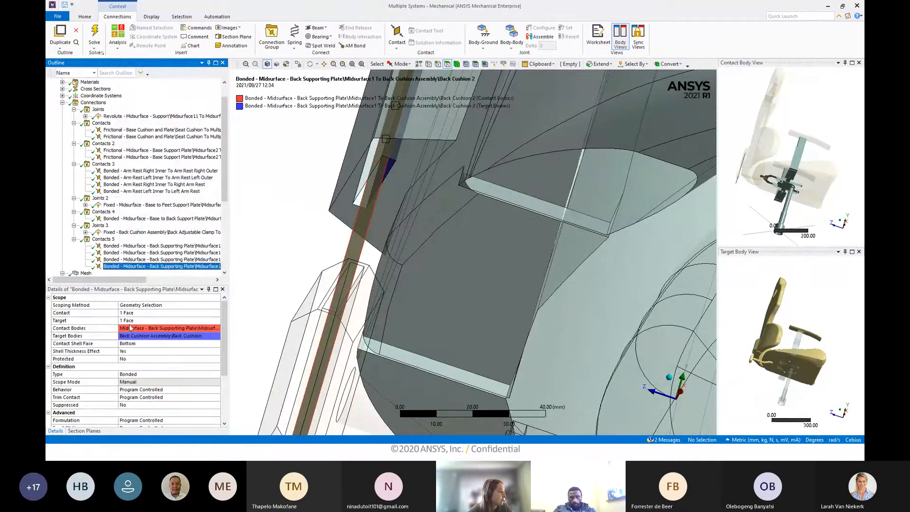
{"action": "left_click", "coordinate": [131, 314]}
{"action": "left_click", "coordinate": [130, 322]}
{"action": "middle_click_drag", "start_coordinate": [288, 213], "coordinate": [298, 192]}
{"action": "left_click", "coordinate": [353, 139]}
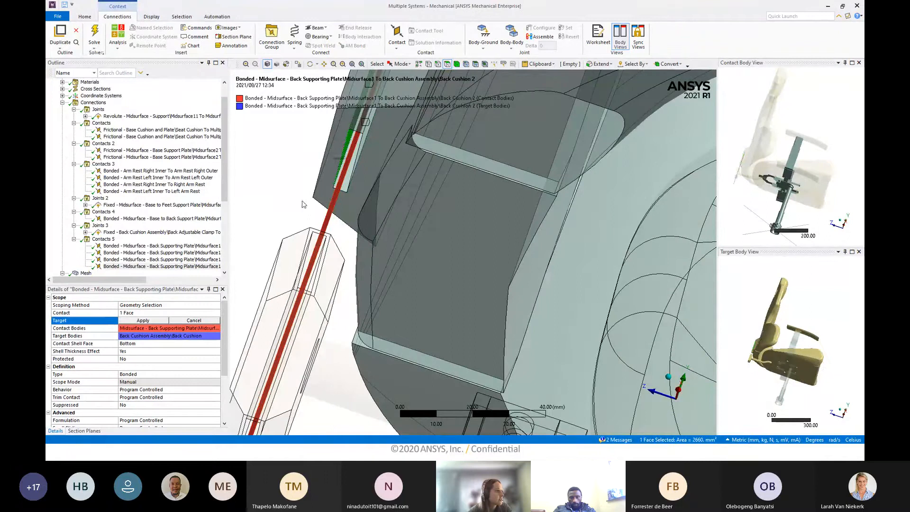
{"action": "left_click", "coordinate": [143, 321]}
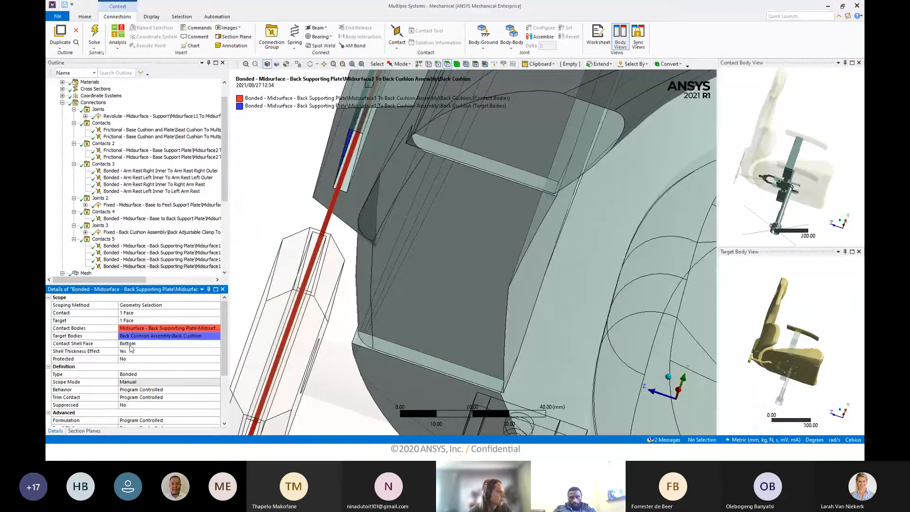
Examine the central column, its outer sleeve and the base hub to find where they still need connecting.
{"action": "middle_click_drag", "start_coordinate": [349, 237], "coordinate": [477, 275]}
{"action": "scroll", "coordinate": [483, 278], "scroll_direction": "down", "scroll_amount": 3}
{"action": "scroll", "coordinate": [483, 277], "scroll_direction": "down", "scroll_amount": 6}
{"action": "middle_click_drag", "start_coordinate": [616, 269], "coordinate": [548, 252]}
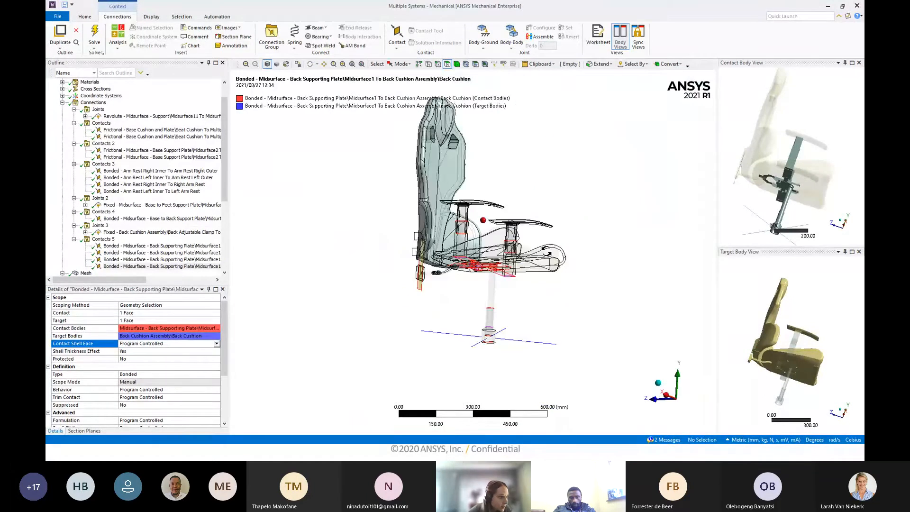
{"action": "scroll", "coordinate": [548, 252], "scroll_direction": "up", "scroll_amount": 5}
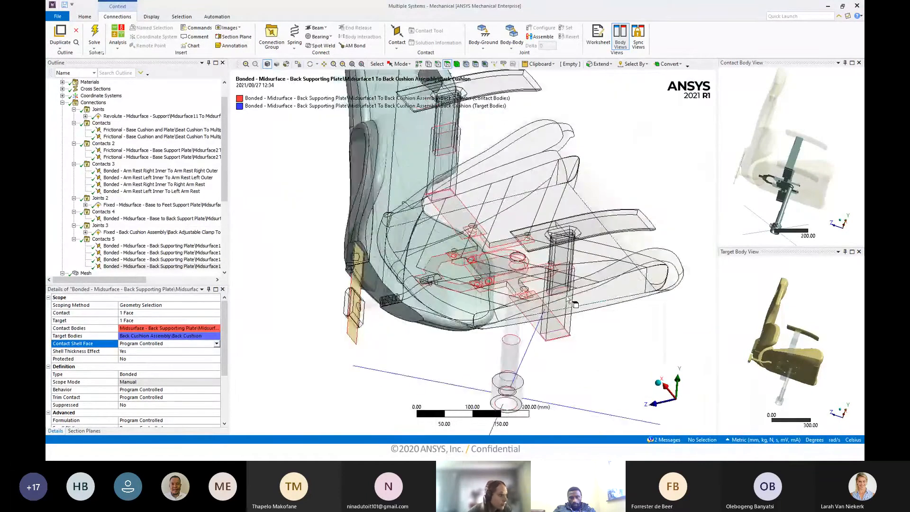
{"action": "scroll", "coordinate": [583, 285], "scroll_direction": "down", "scroll_amount": 3}
{"action": "middle_click_drag", "start_coordinate": [584, 286], "coordinate": [526, 289]}
{"action": "scroll", "coordinate": [511, 326], "scroll_direction": "up", "scroll_amount": 4}
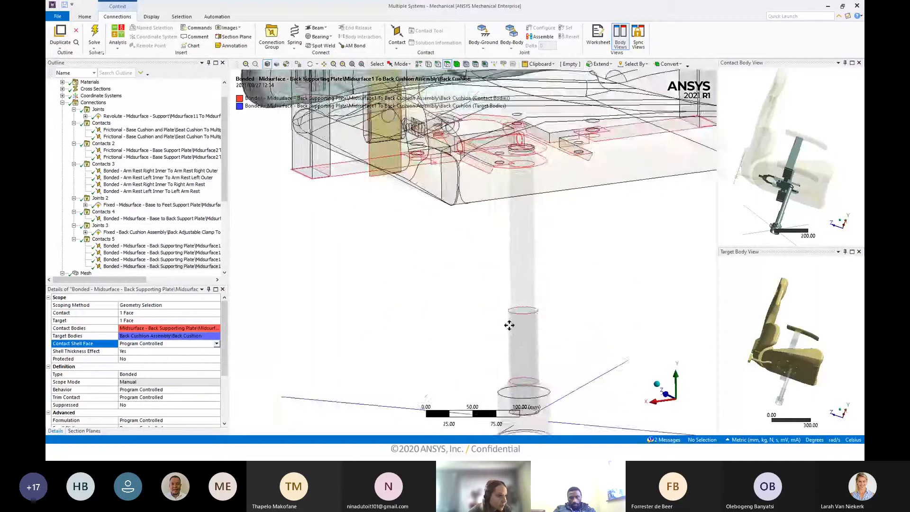
{"action": "middle_click_drag", "start_coordinate": [509, 325], "coordinate": [555, 221]}
{"action": "left_click", "coordinate": [93, 103]}
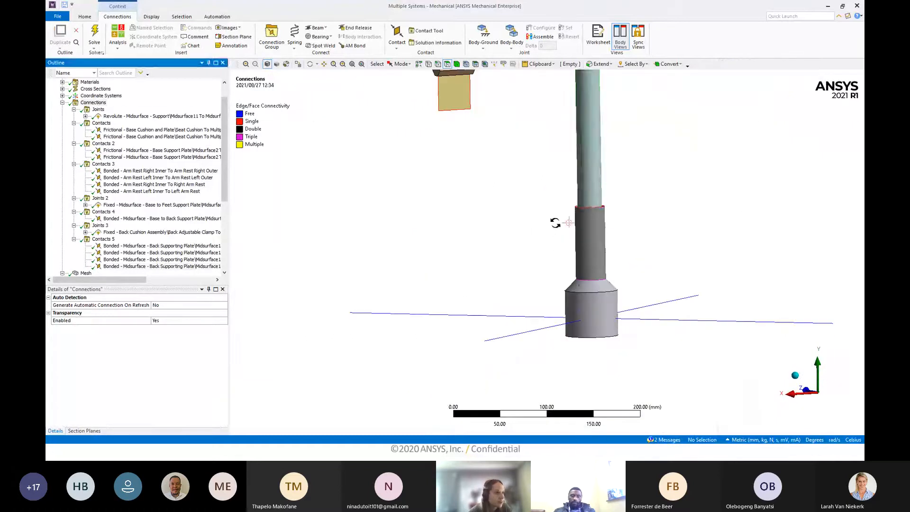
{"action": "left_click", "coordinate": [587, 179]}
{"action": "middle_click_drag", "start_coordinate": [585, 286], "coordinate": [601, 205]}
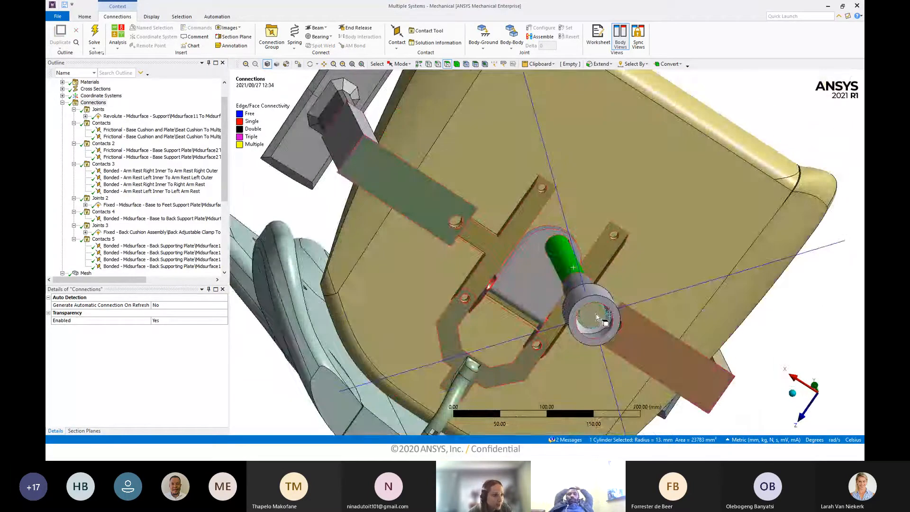
{"action": "left_click", "coordinate": [595, 315]}
{"action": "middle_click_drag", "start_coordinate": [604, 317], "coordinate": [579, 402]}
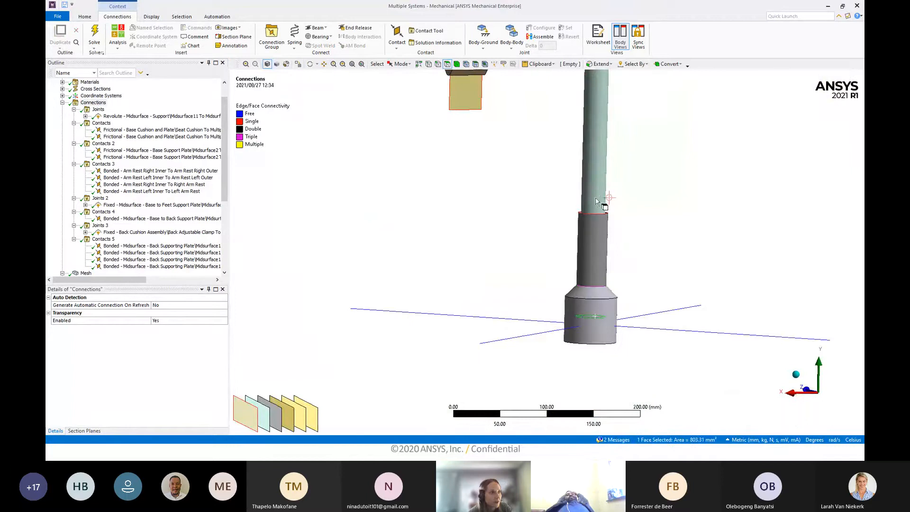
{"action": "middle_click_drag", "start_coordinate": [596, 198], "coordinate": [595, 247]}
Hide the outer sleeve and the base hub around the lower end of the central column.
{"action": "left_click", "coordinate": [593, 244]}
{"action": "right_click", "coordinate": [594, 244]}
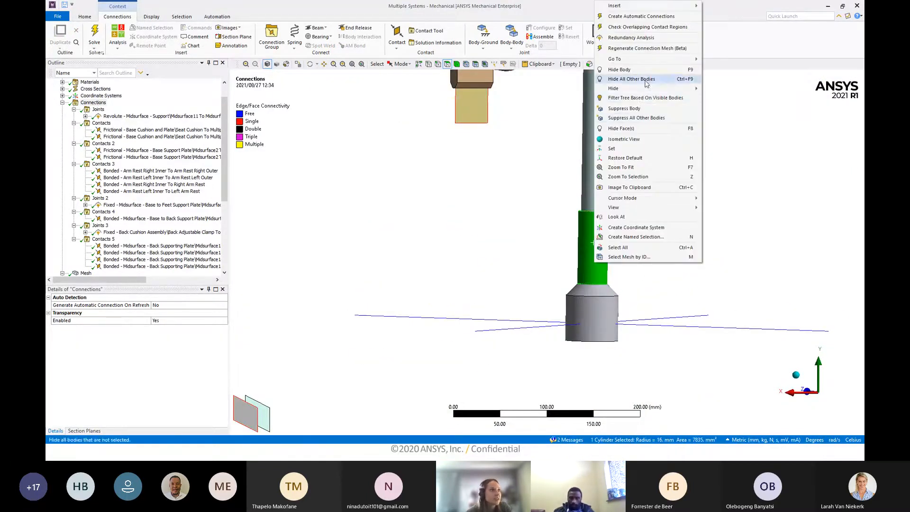
{"action": "left_click", "coordinate": [633, 70]}
{"action": "middle_click_drag", "start_coordinate": [640, 125], "coordinate": [593, 297]}
{"action": "right_click", "coordinate": [593, 293]}
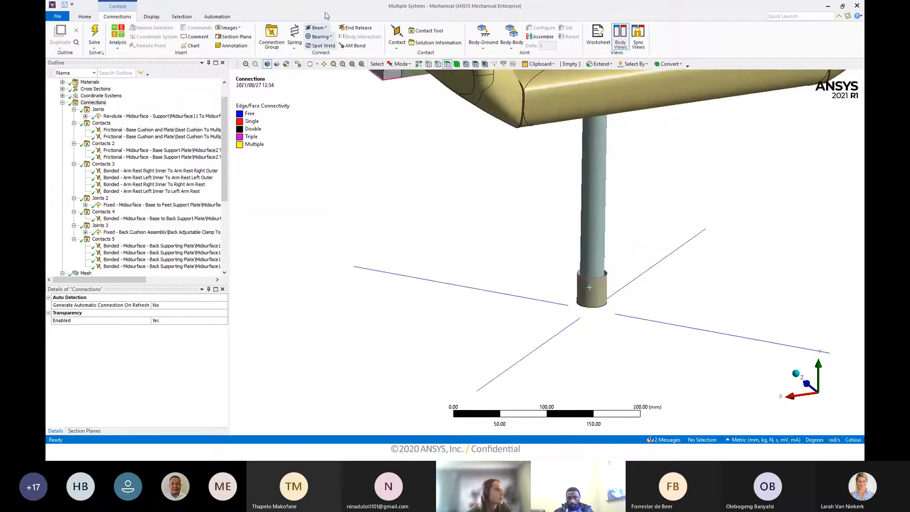
Add a frictional contact from the central column's outer cylindrical face to the cylindrical face of the feet-connection collar at its lower end.
{"action": "left_click", "coordinate": [392, 42]}
{"action": "left_click", "coordinate": [412, 96]}
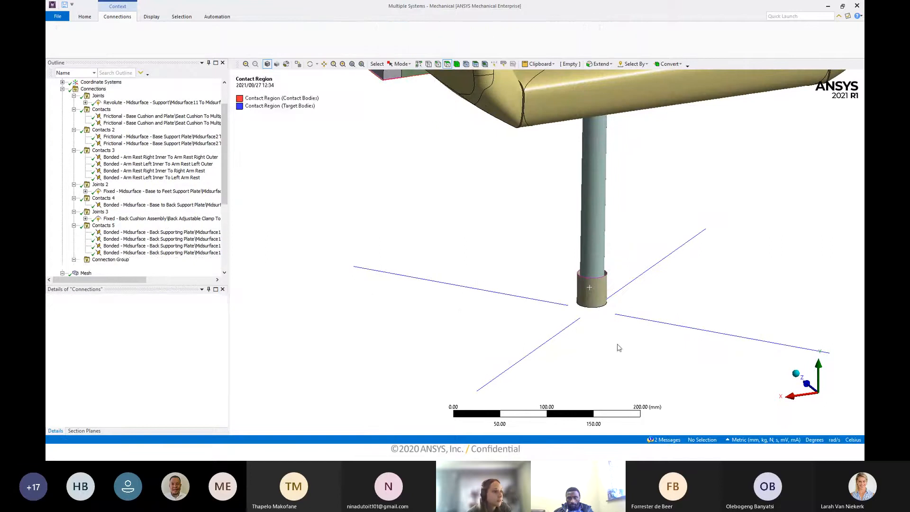
{"action": "left_click", "coordinate": [527, 268]}
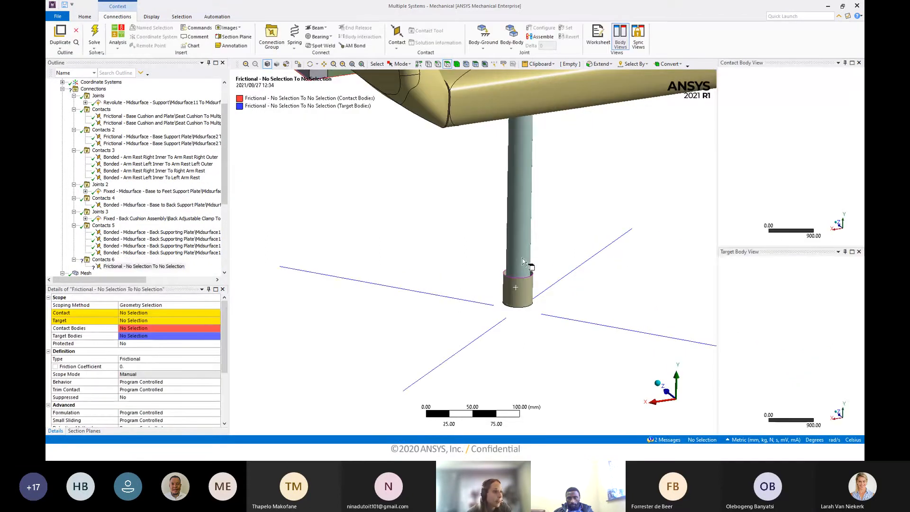
{"action": "left_click", "coordinate": [145, 313]}
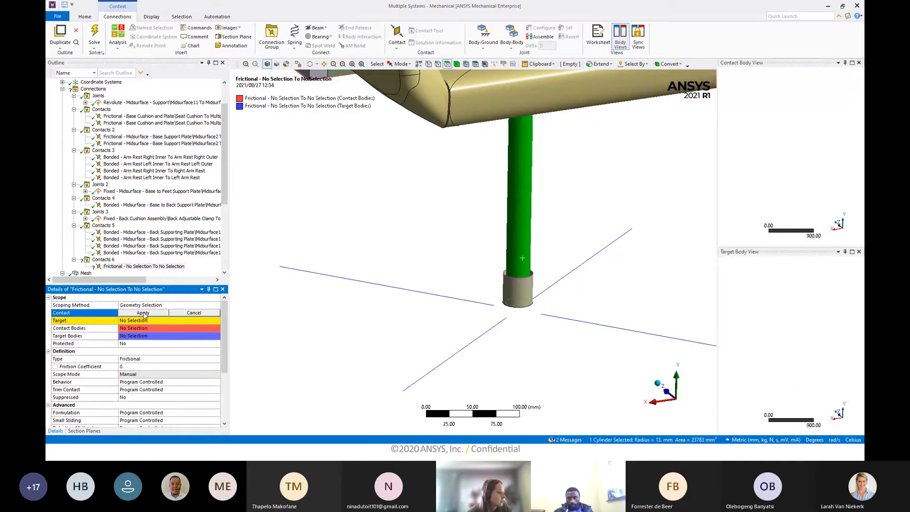
{"action": "left_click", "coordinate": [143, 313]}
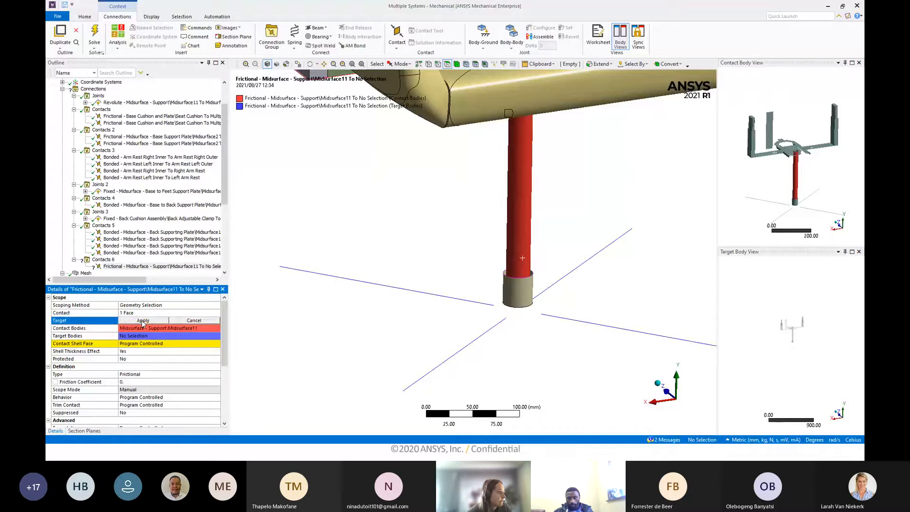
{"action": "left_click", "coordinate": [521, 290]}
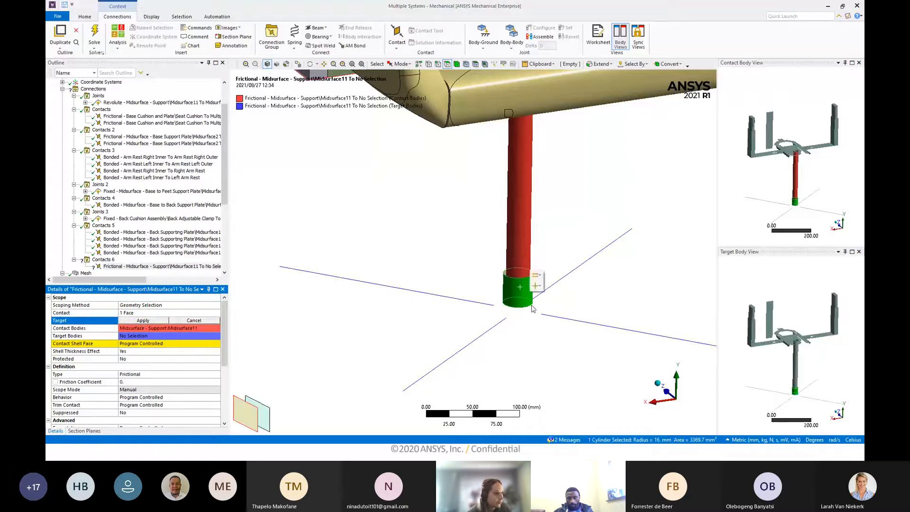
{"action": "left_click", "coordinate": [142, 321]}
Set the column-to-collar frictional contact's contact shell face to Top and its target shell face to Bottom.
{"action": "double_click", "coordinate": [154, 345]}
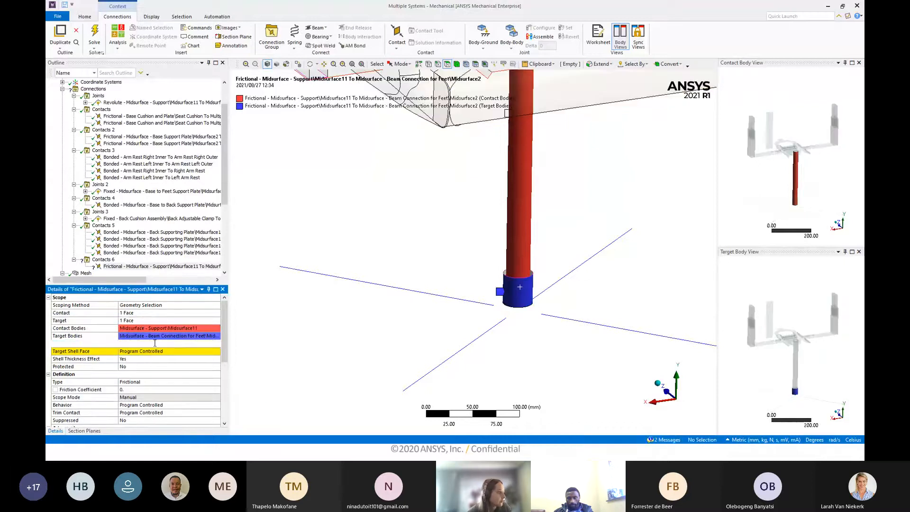
{"action": "double_click", "coordinate": [154, 352]}
{"action": "mouse_move", "coordinate": [473, 280]}
{"action": "middle_mouse_down"}
{"action": "mouse_move", "coordinate": [545, 240]}
{"action": "mouse_move", "coordinate": [496, 228]}
{"action": "mouse_move", "coordinate": [474, 275]}
{"action": "mouse_move", "coordinate": [503, 241]}
{"action": "mouse_move", "coordinate": [473, 291]}
{"action": "mouse_move", "coordinate": [481, 267]}
{"action": "middle_mouse_up"}
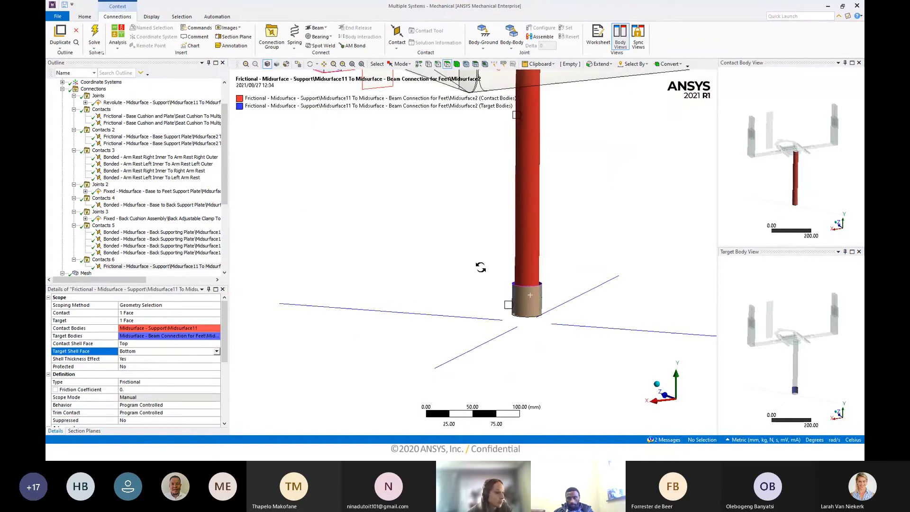
{"action": "mouse_move", "coordinate": [481, 267]}
{"action": "middle_mouse_down"}
{"action": "mouse_move", "coordinate": [500, 294]}
{"action": "mouse_move", "coordinate": [472, 279]}
{"action": "middle_mouse_up"}
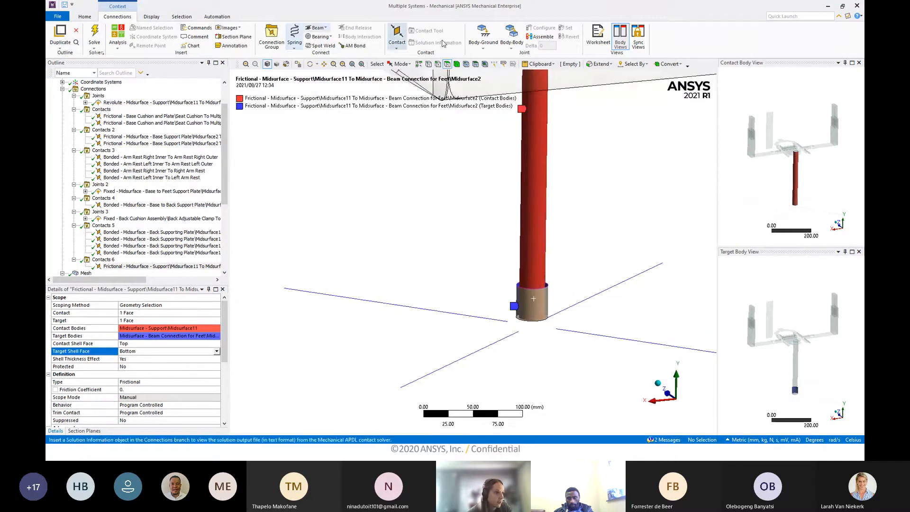
Add a bonded contact with the flat bottom face of the feet-connection collar as its target.
{"action": "left_click", "coordinate": [403, 48]}
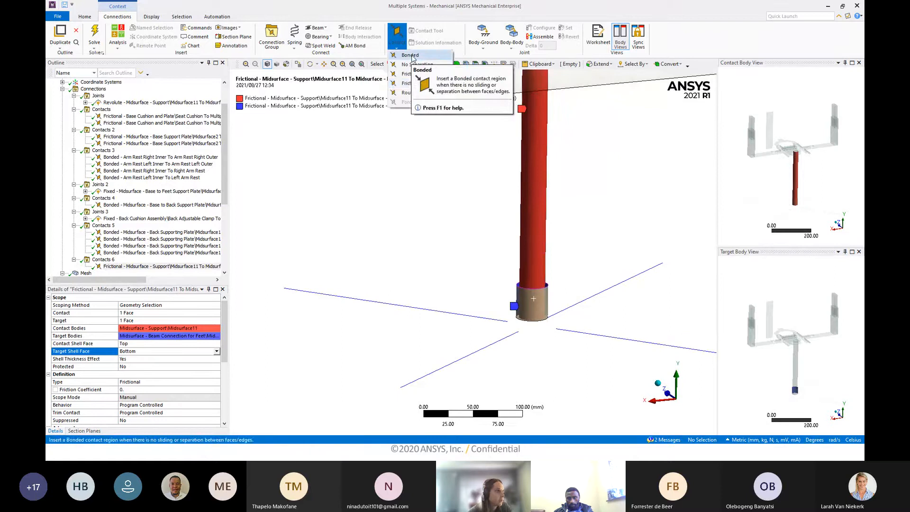
{"action": "left_click", "coordinate": [410, 55]}
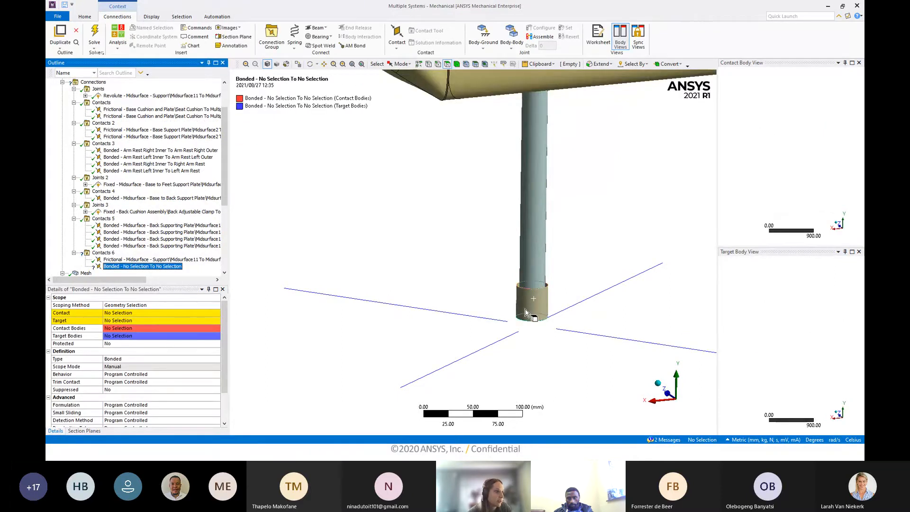
{"action": "scroll", "coordinate": [526, 313], "scroll_direction": "up", "scroll_amount": 5}
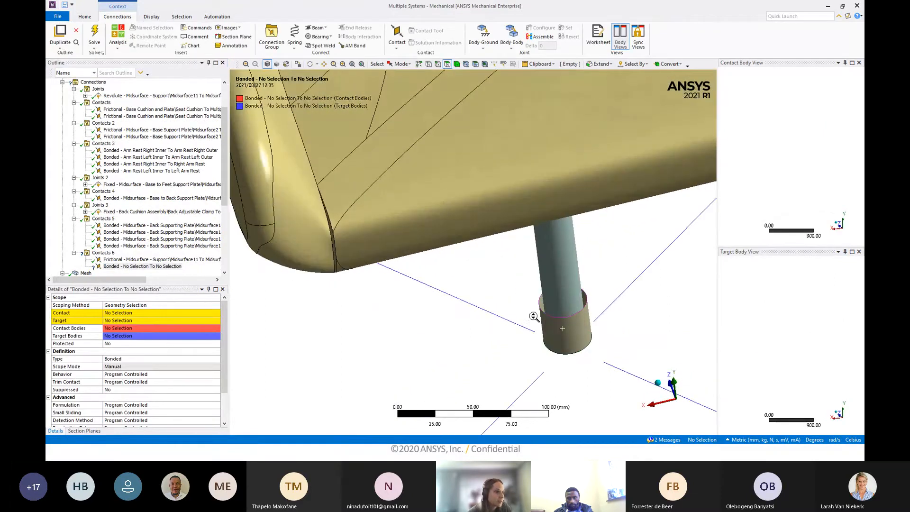
{"action": "middle_click_drag", "start_coordinate": [534, 317], "coordinate": [561, 379]}
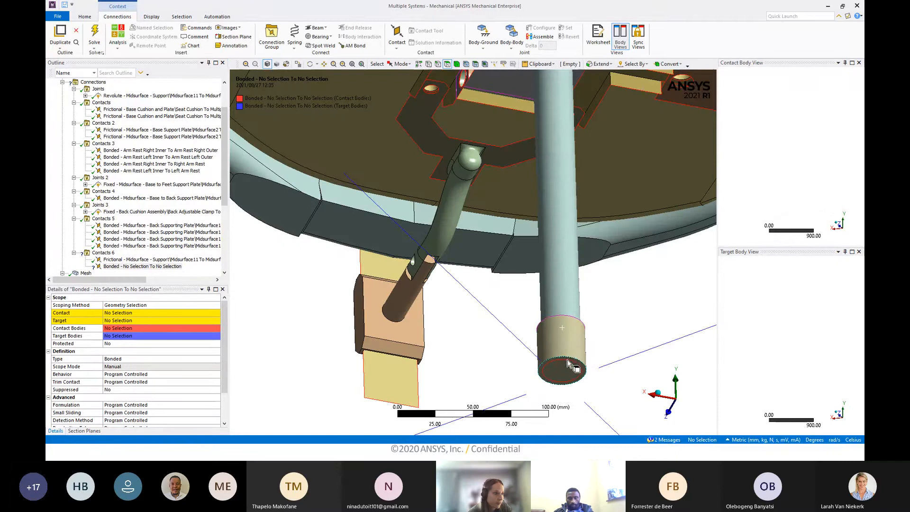
{"action": "left_click", "coordinate": [568, 362]}
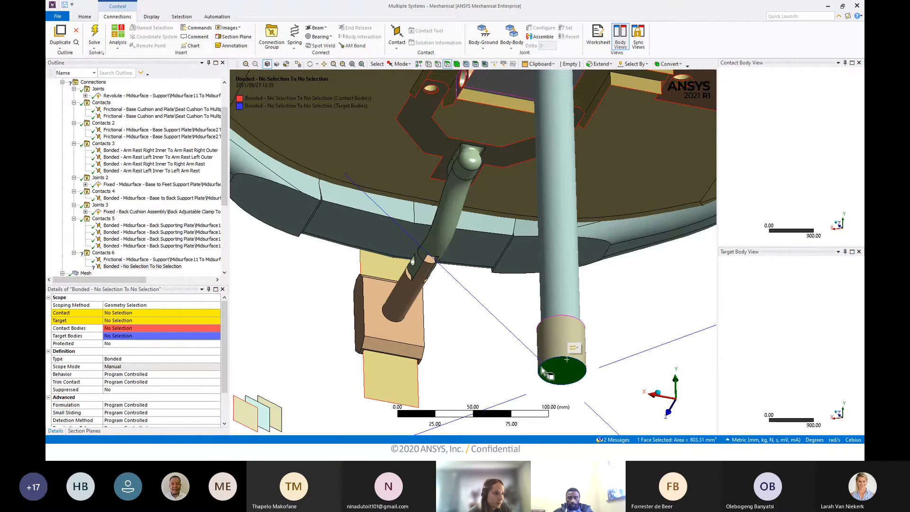
{"action": "left_click", "coordinate": [133, 319]}
{"action": "left_click", "coordinate": [116, 321]}
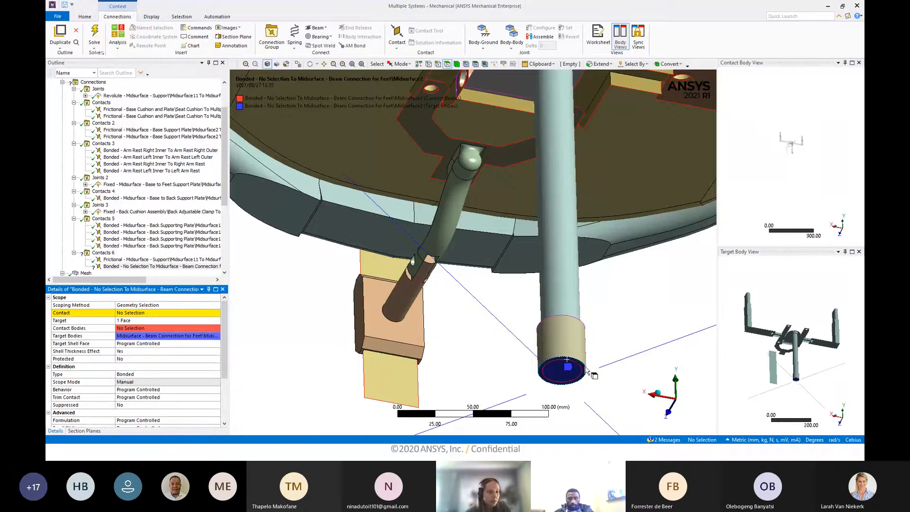
Hide the feet-connection collar and scope the bonded contact's contact side to the central column's circular bottom edge.
{"action": "right_click", "coordinate": [569, 339]}
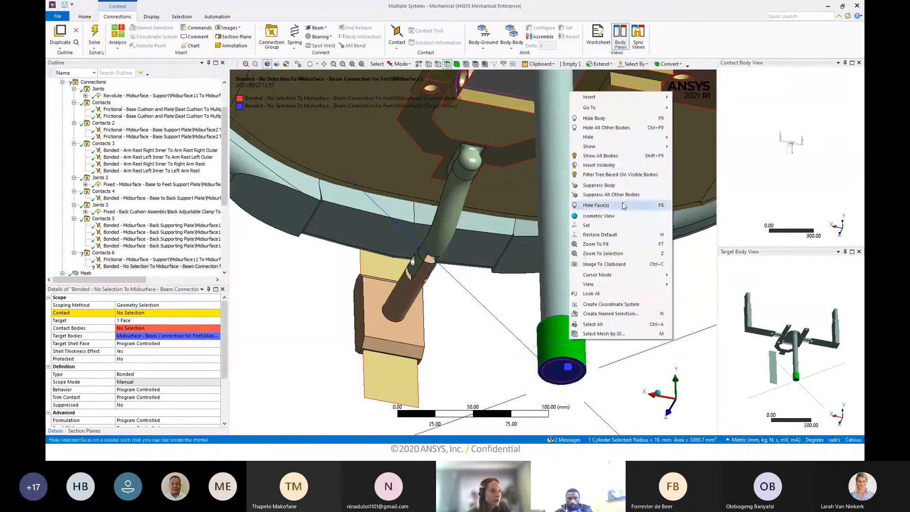
{"action": "left_click", "coordinate": [624, 120]}
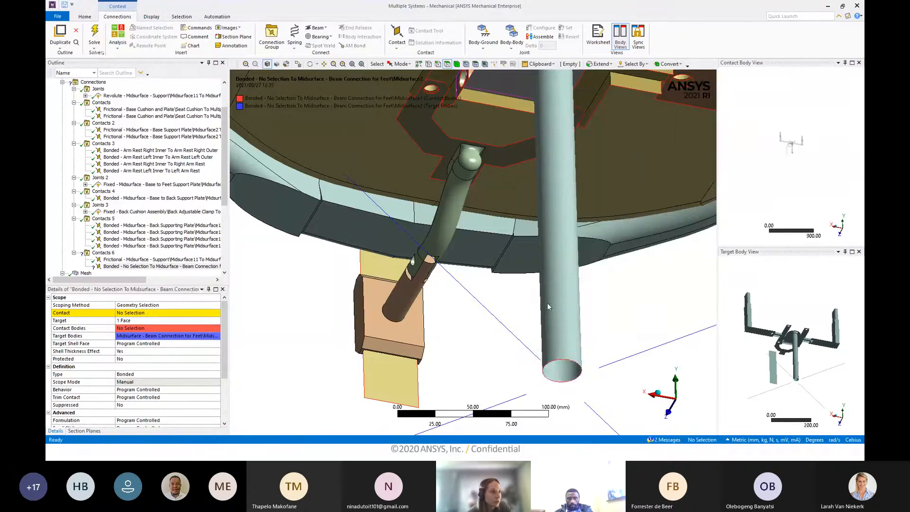
{"action": "middle_click_drag", "start_coordinate": [543, 362], "coordinate": [577, 360]}
{"action": "left_click", "coordinate": [577, 356]}
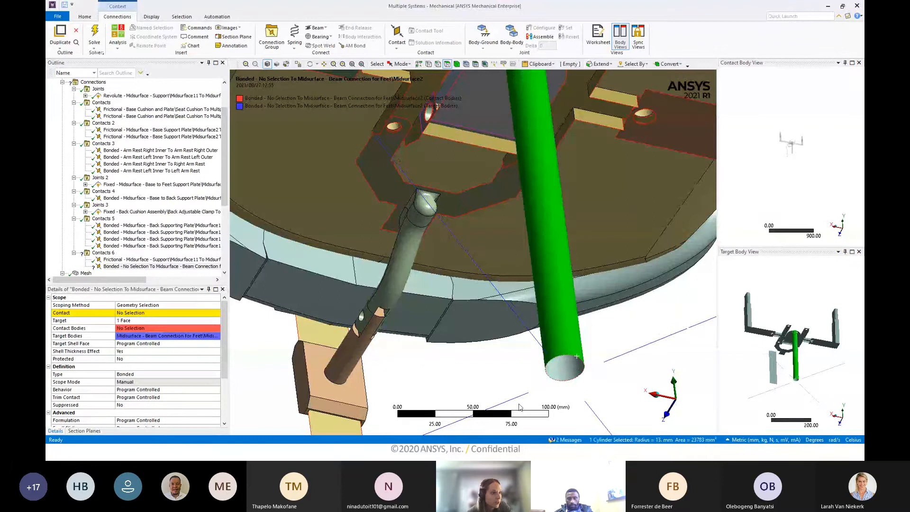
{"action": "left_click", "coordinate": [629, 366]}
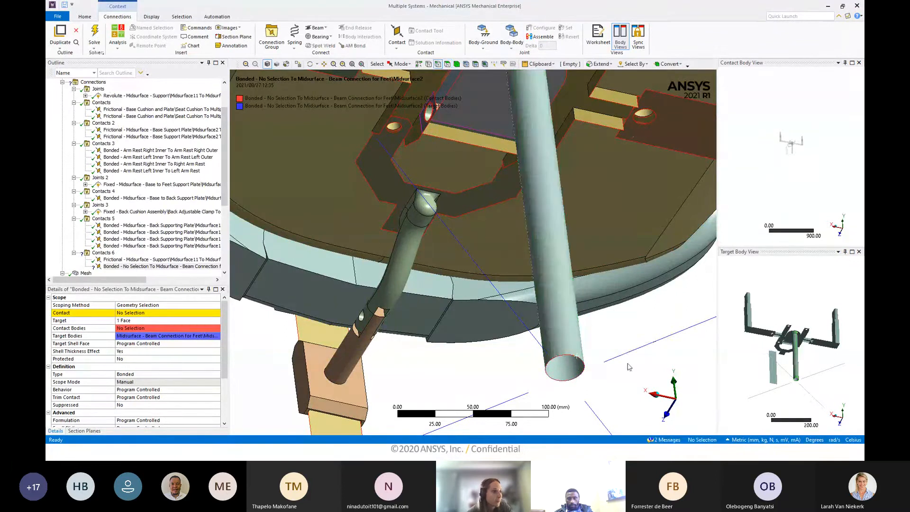
{"action": "left_click", "coordinate": [545, 364]}
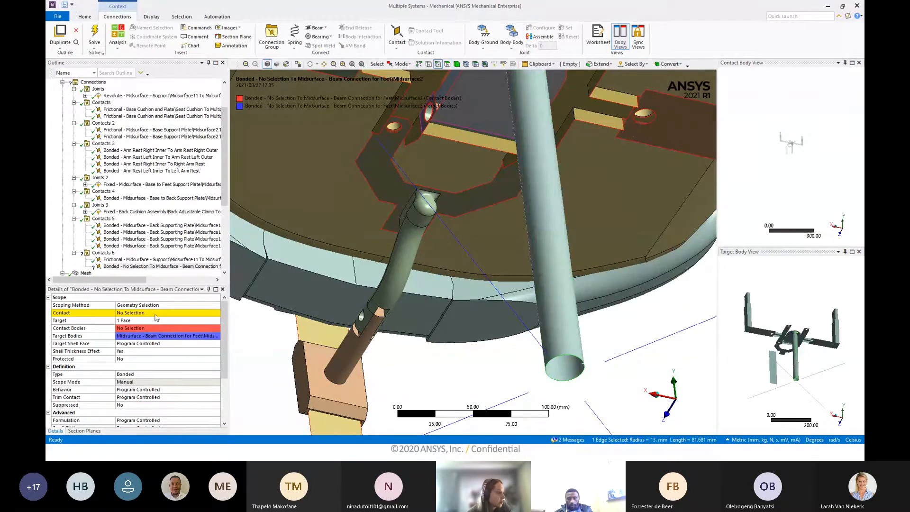
{"action": "left_click", "coordinate": [152, 314]}
{"action": "left_click", "coordinate": [152, 316]}
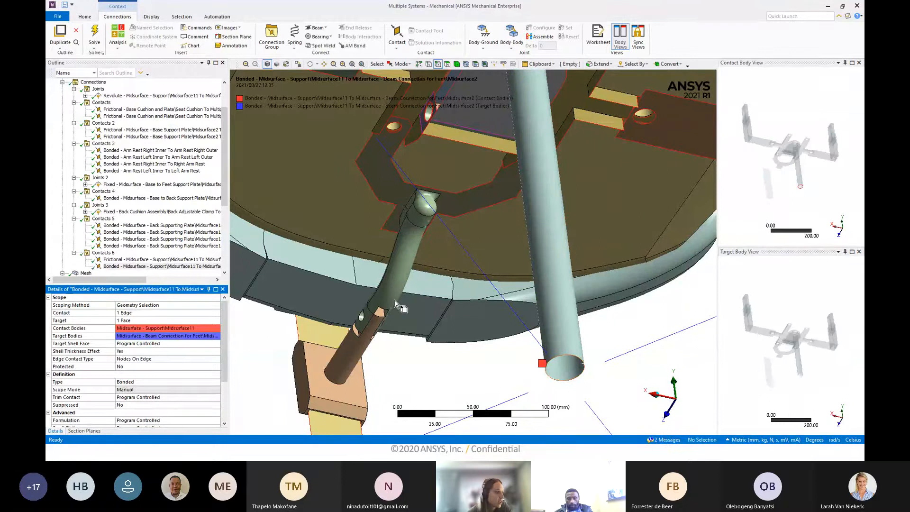
Show all hidden bodies of the chair again and check the whole assembly.
{"action": "scroll", "coordinate": [317, 287], "scroll_direction": "down", "scroll_amount": 1}
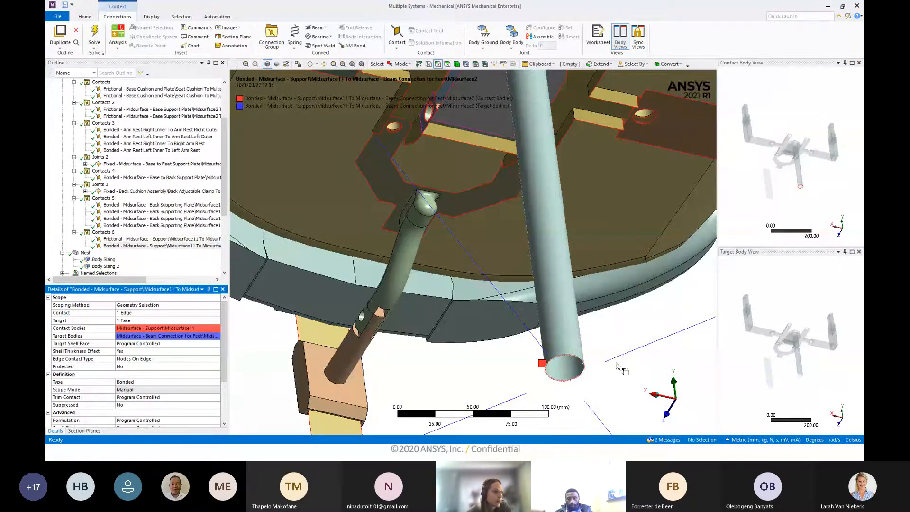
{"action": "scroll", "coordinate": [619, 366], "scroll_direction": "down", "scroll_amount": 2}
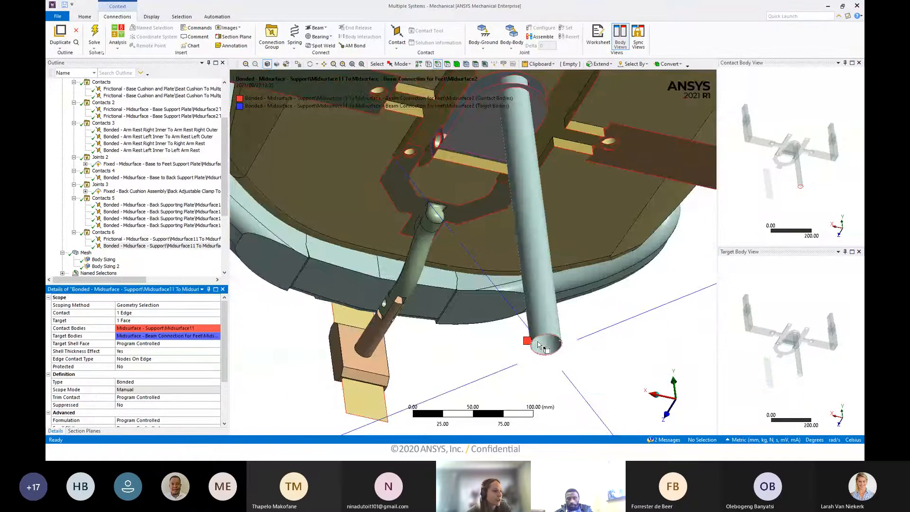
{"action": "middle_click_drag", "start_coordinate": [540, 345], "coordinate": [515, 339]}
{"action": "middle_click_drag", "start_coordinate": [571, 326], "coordinate": [580, 287]}
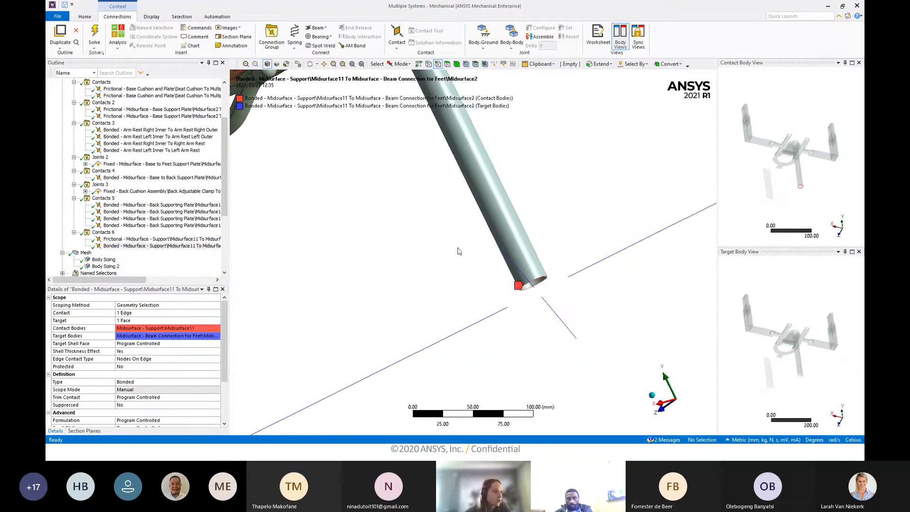
{"action": "scroll", "coordinate": [460, 252], "scroll_direction": "down", "scroll_amount": 3}
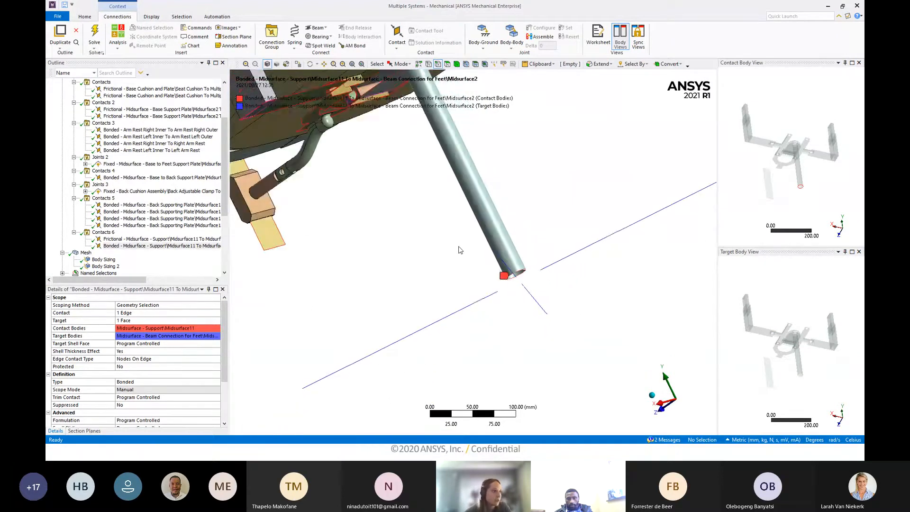
{"action": "right_click", "coordinate": [278, 261]}
{"action": "left_click", "coordinate": [296, 299]}
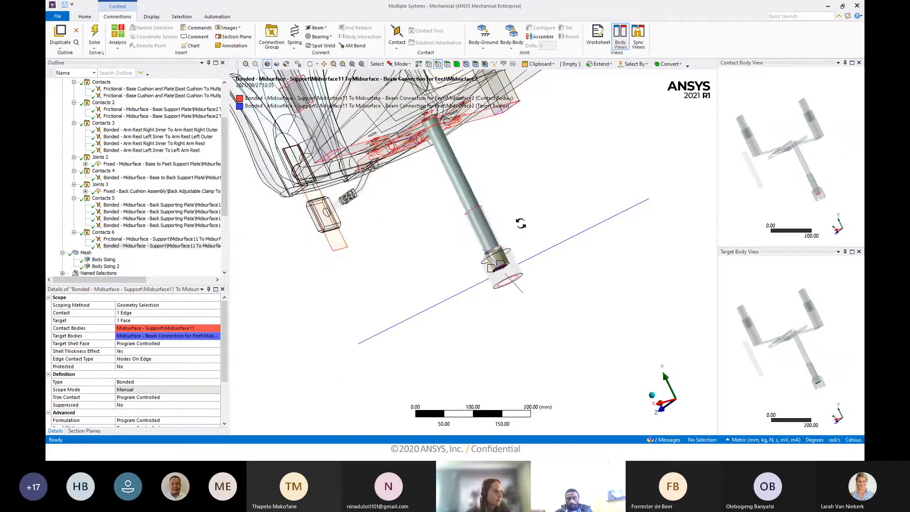
{"action": "scroll", "coordinate": [520, 223], "scroll_direction": "down", "scroll_amount": 5}
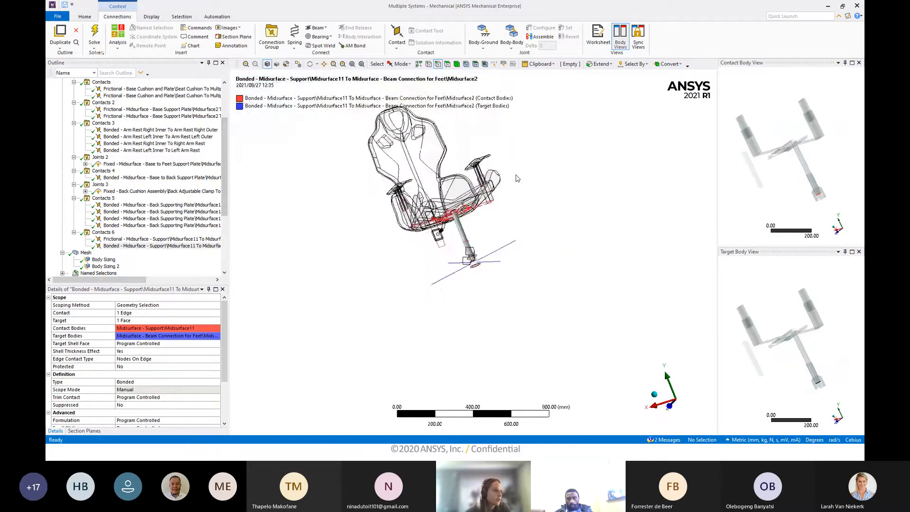
{"action": "middle_click_drag", "start_coordinate": [518, 178], "coordinate": [534, 254]}
{"action": "scroll", "coordinate": [87, 146], "scroll_direction": "up", "scroll_amount": 3}
{"action": "scroll", "coordinate": [140, 151], "scroll_direction": "down", "scroll_amount": 4}
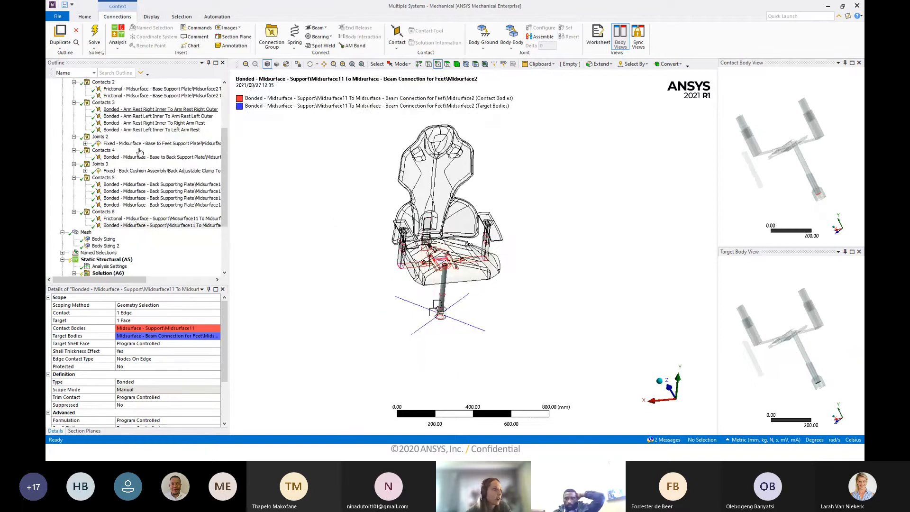
Set the friction coefficient to 0.5 for all five frictional contacts in Contacts, Contacts 2 and Contacts 6 together.
{"action": "left_click", "coordinate": [119, 219]}
{"action": "scroll", "coordinate": [127, 162], "scroll_direction": "up", "scroll_amount": 1}
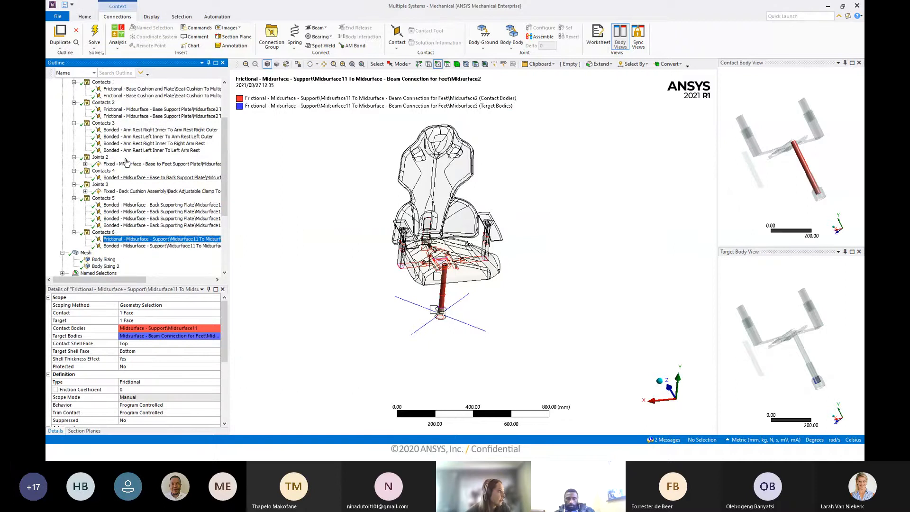
{"action": "scroll", "coordinate": [125, 142], "scroll_direction": "up", "scroll_amount": 2}
{"action": "left_click", "coordinate": [119, 130], "text": "ctrl"}
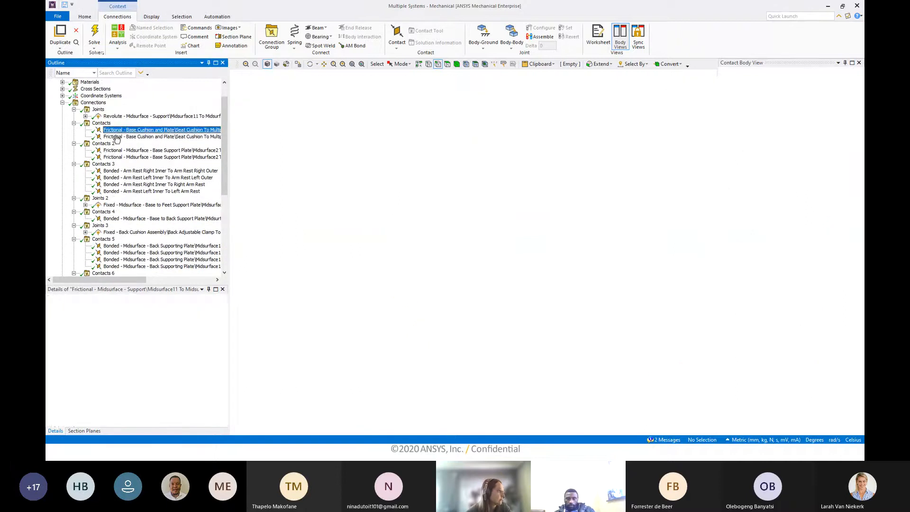
{"action": "left_click", "coordinate": [118, 136], "text": "ctrl"}
{"action": "left_click", "coordinate": [119, 150], "text": "ctrl"}
{"action": "left_click", "coordinate": [118, 157], "text": "ctrl"}
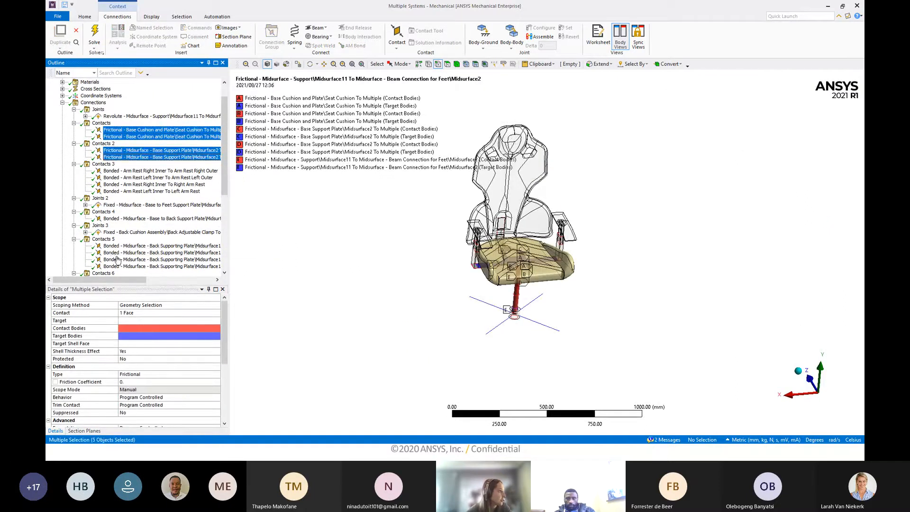
{"action": "scroll", "coordinate": [156, 256], "scroll_direction": "down", "scroll_amount": 3}
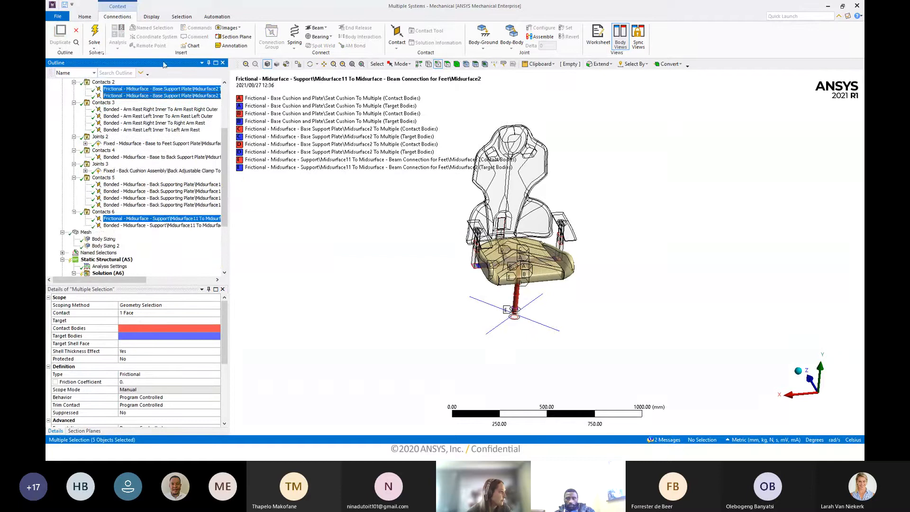
{"action": "left_click", "coordinate": [166, 382]}
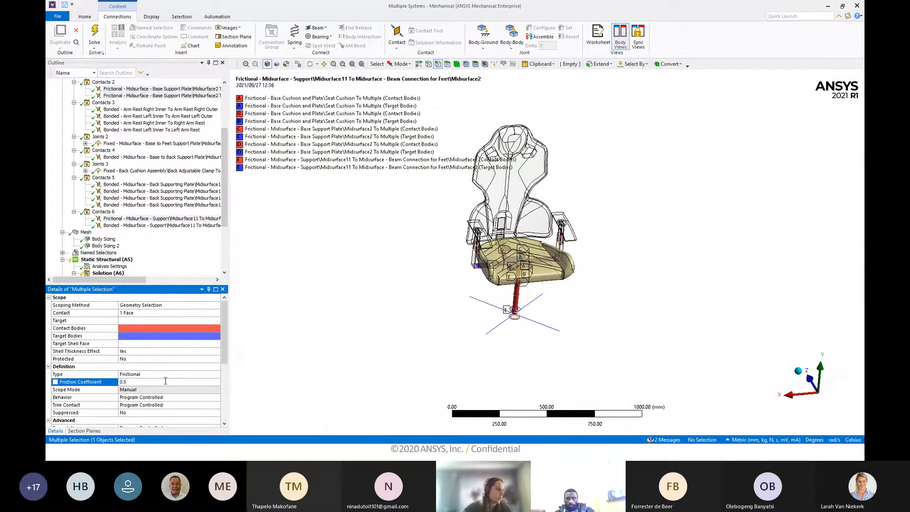
Insert a Contact Tool under Connections, covering all the chair's contacts on both sides.
{"action": "scroll", "coordinate": [400, 298], "scroll_direction": "down", "scroll_amount": 2}
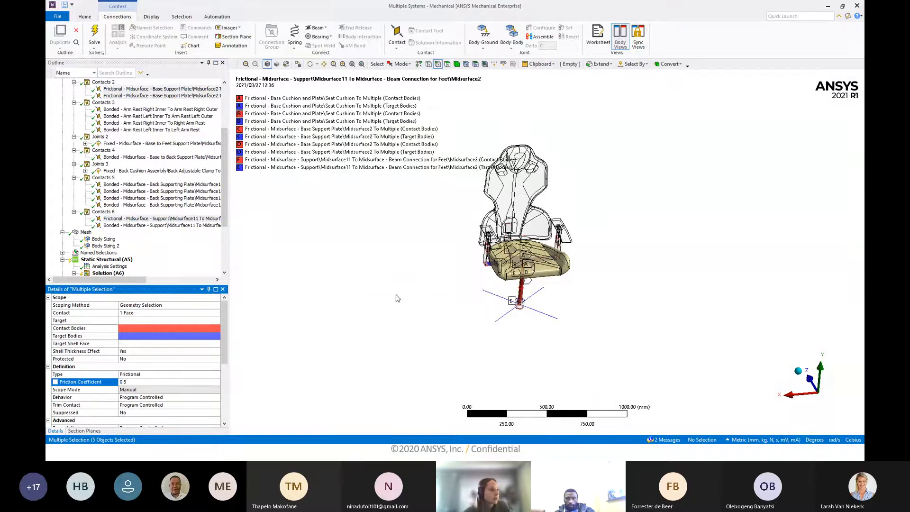
{"action": "middle_click_drag", "start_coordinate": [397, 298], "coordinate": [445, 274]}
{"action": "scroll", "coordinate": [172, 188], "scroll_direction": "up", "scroll_amount": 4}
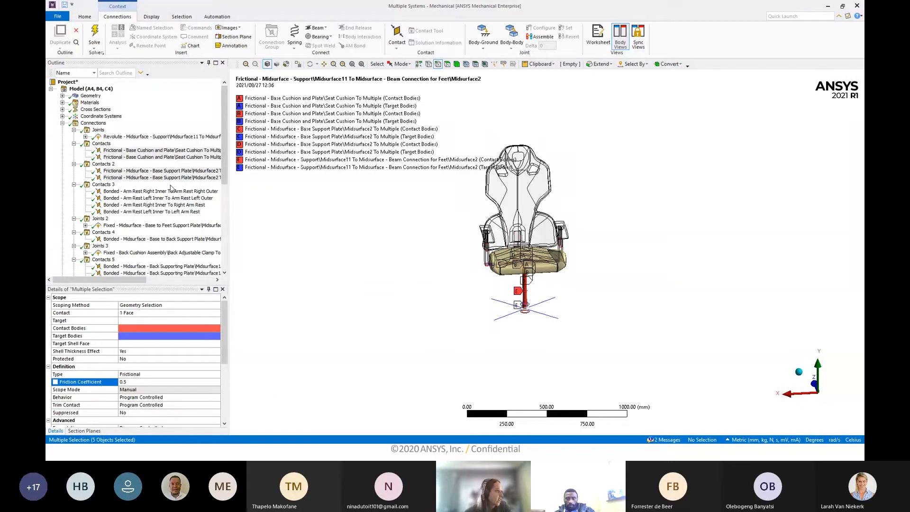
{"action": "left_click", "coordinate": [62, 123]}
{"action": "right_click", "coordinate": [94, 123]}
{"action": "mouse_move", "coordinate": [152, 126]}
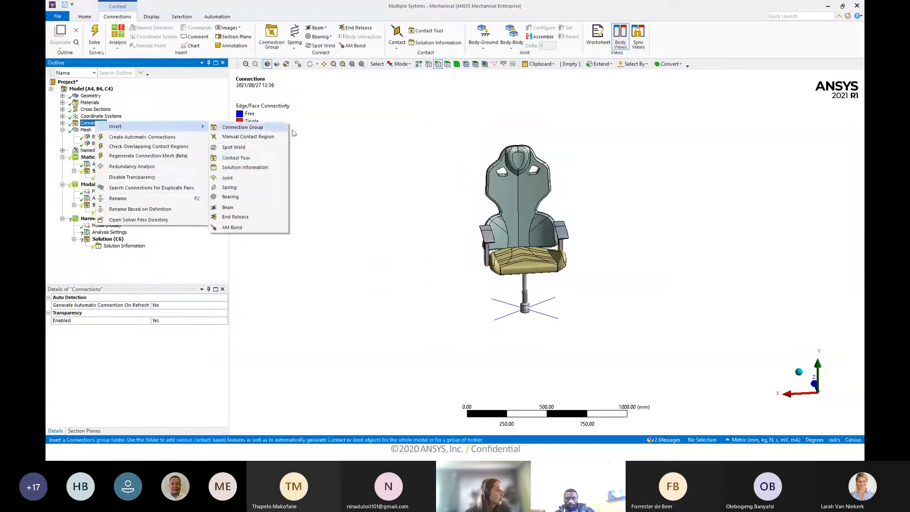
{"action": "left_click", "coordinate": [263, 161]}
{"action": "scroll", "coordinate": [155, 213], "scroll_direction": "down", "scroll_amount": 2}
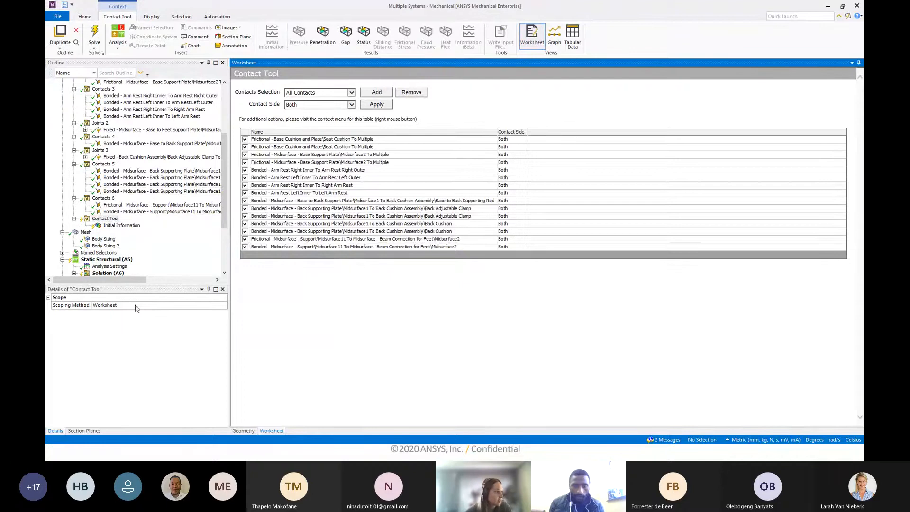
Add a Status result to the Contact Tool.
{"action": "right_click", "coordinate": [104, 219]}
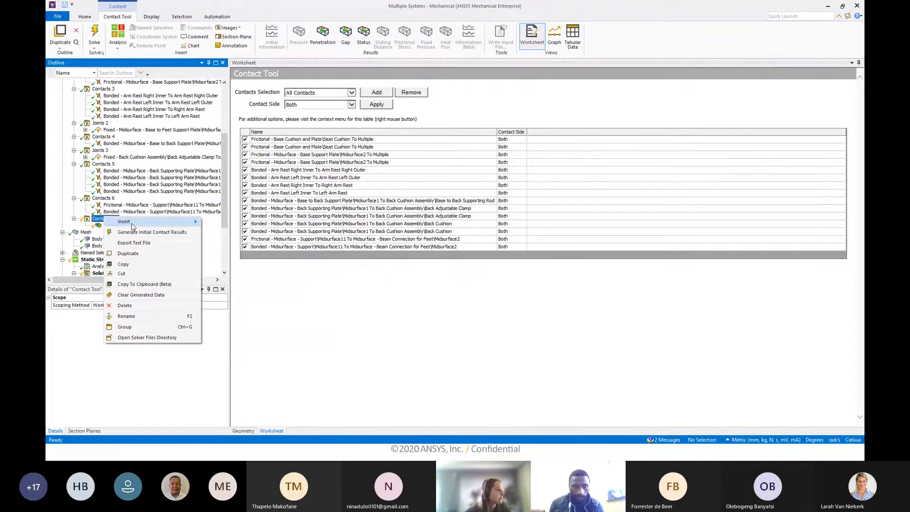
{"action": "mouse_move", "coordinate": [157, 222]}
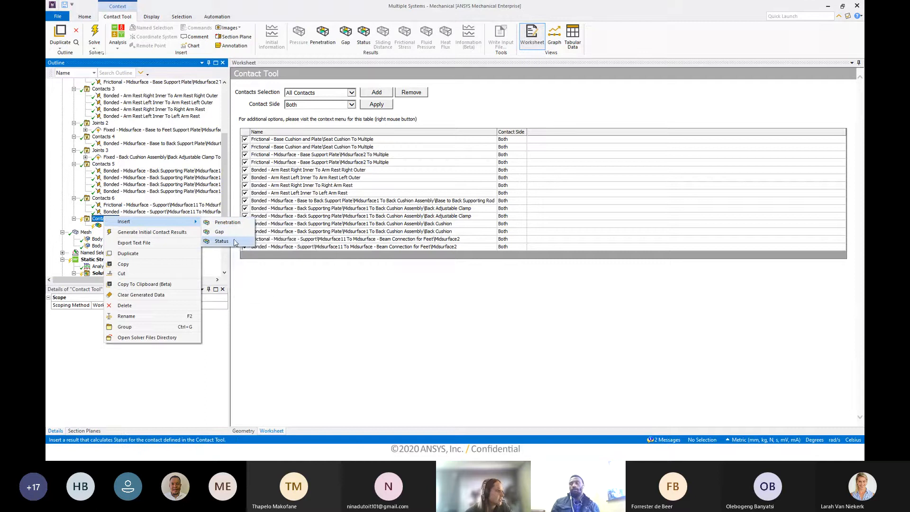
{"action": "left_click", "coordinate": [234, 240]}
{"action": "scroll", "coordinate": [396, 265], "scroll_direction": "down", "scroll_amount": 2}
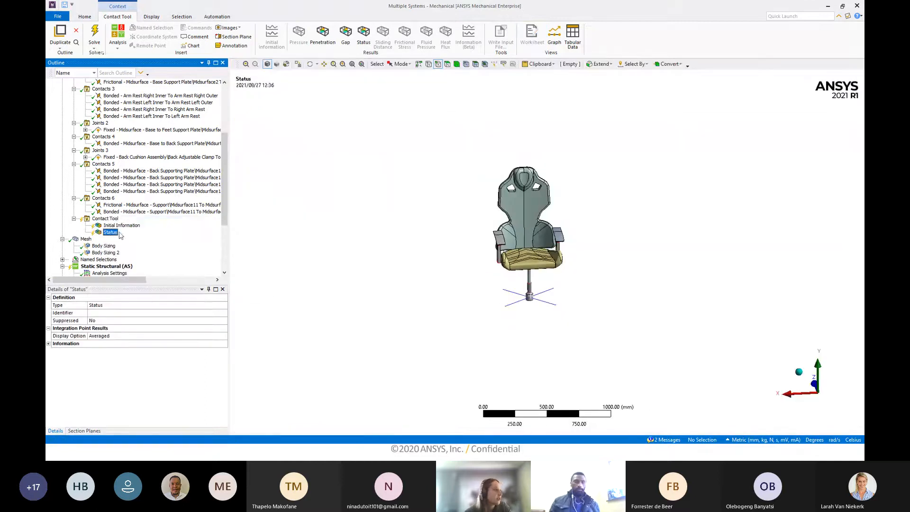
Add Penetration and Gap results to the Contact Tool.
{"action": "left_click", "coordinate": [105, 219]}
{"action": "right_click", "coordinate": [106, 219]}
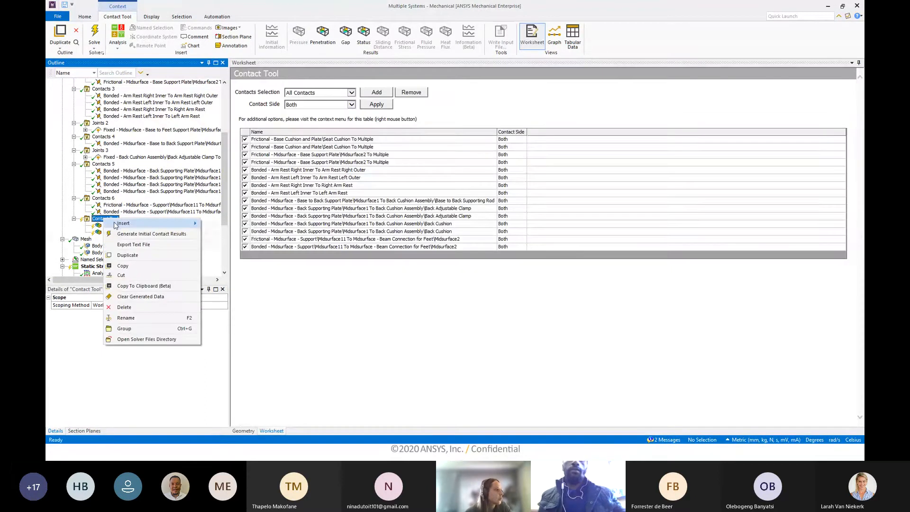
{"action": "mouse_move", "coordinate": [130, 223]}
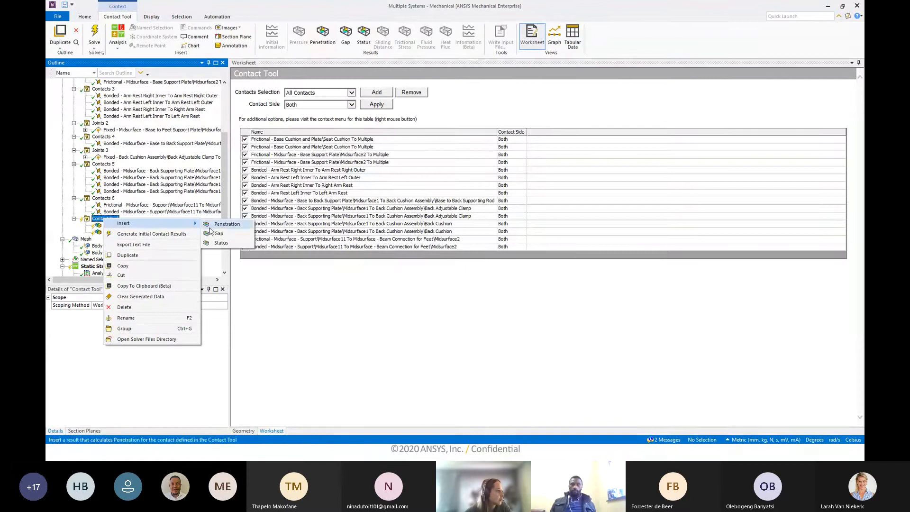
{"action": "left_click", "coordinate": [227, 224]}
{"action": "left_click", "coordinate": [114, 220]}
{"action": "right_click", "coordinate": [114, 221]}
{"action": "mouse_move", "coordinate": [142, 225]}
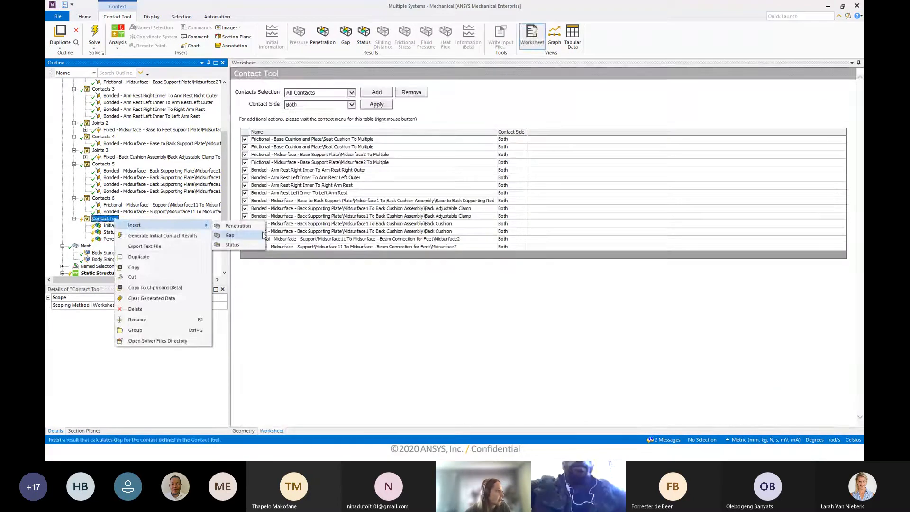
{"action": "left_click", "coordinate": [232, 235]}
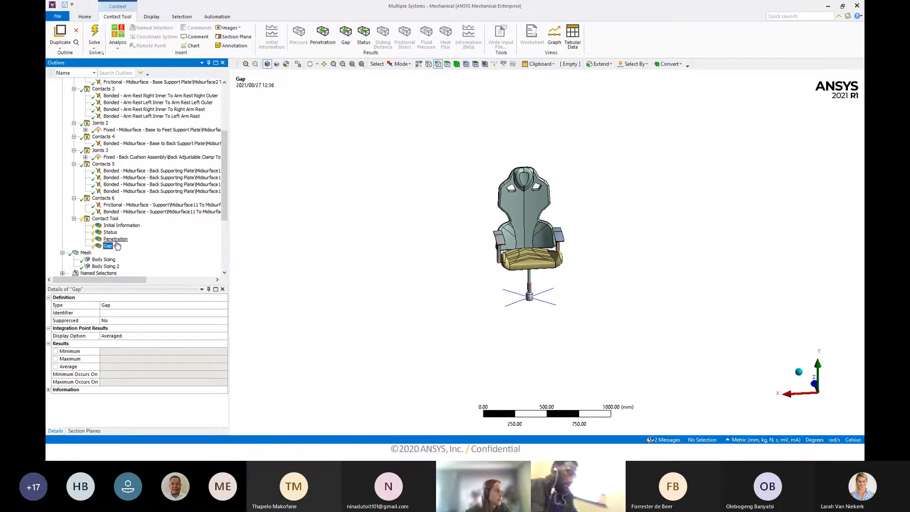
Generate the initial contact results for the Contact Tool.
{"action": "scroll", "coordinate": [548, 297], "scroll_direction": "up", "scroll_amount": 2}
{"action": "middle_click_drag", "start_coordinate": [548, 296], "coordinate": [528, 266], "text": "ctrl"}
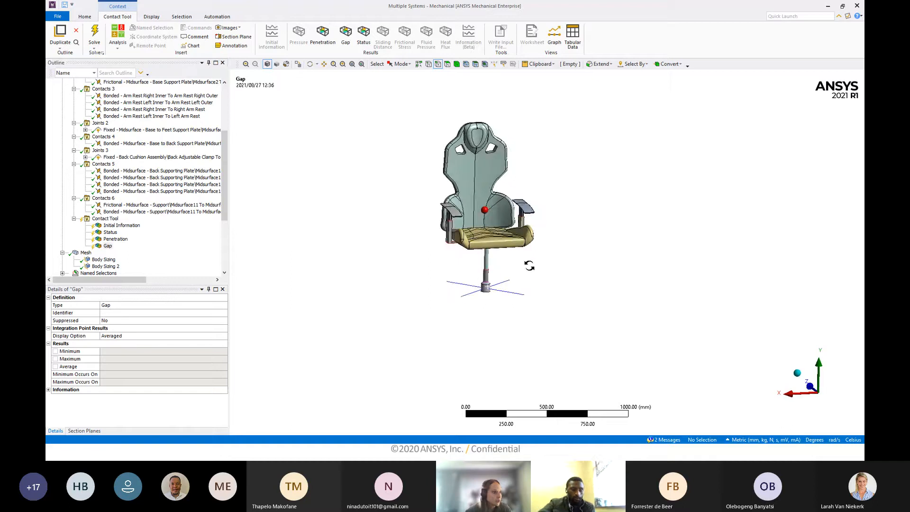
{"action": "scroll", "coordinate": [444, 277], "scroll_direction": "up", "scroll_amount": 3}
{"action": "middle_click_drag", "start_coordinate": [444, 280], "coordinate": [509, 302]}
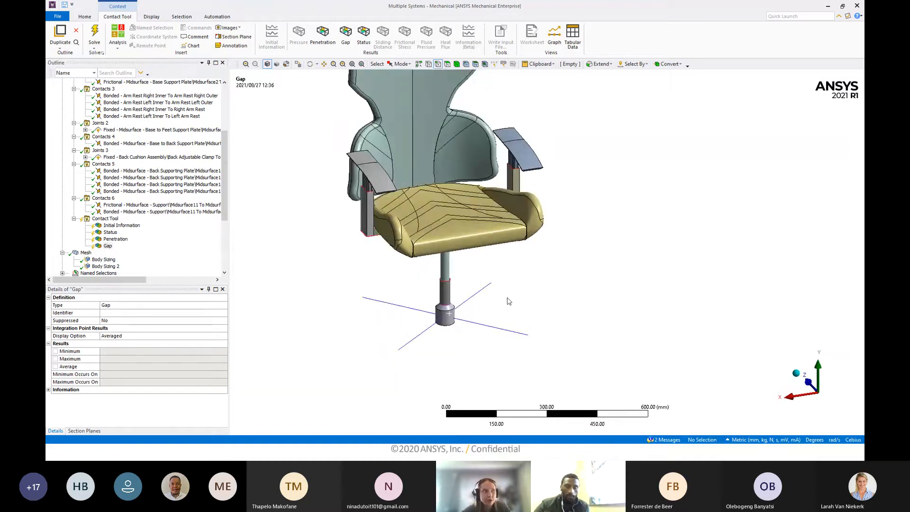
{"action": "left_click", "coordinate": [103, 219]}
{"action": "right_click", "coordinate": [105, 219]}
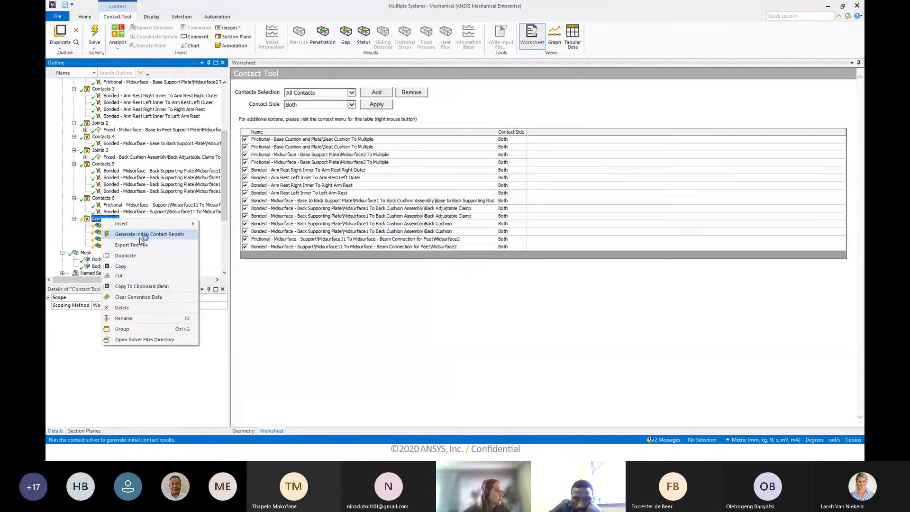
{"action": "key", "text": "Escape"}
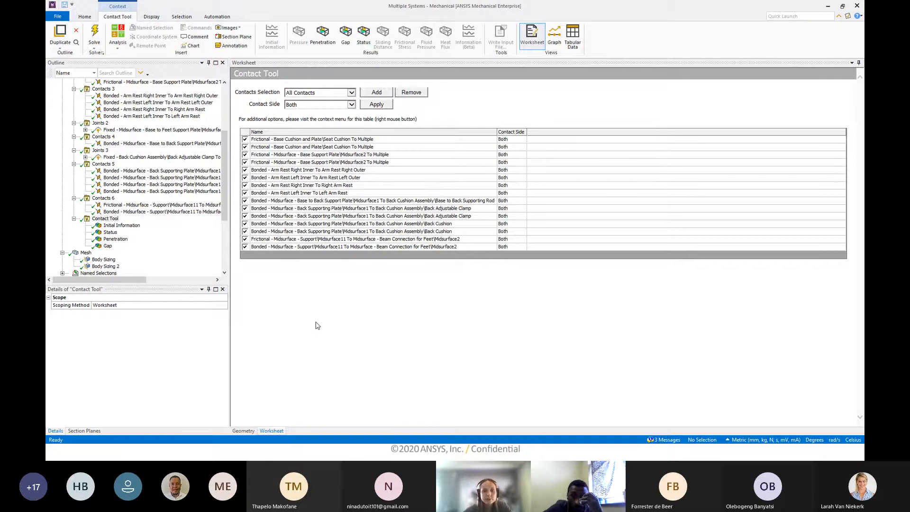
Display the Contact Tool's Status result in the geometry view and examine the contact regions of the armrests, back and seat support plates.
{"action": "left_click", "coordinate": [240, 431]}
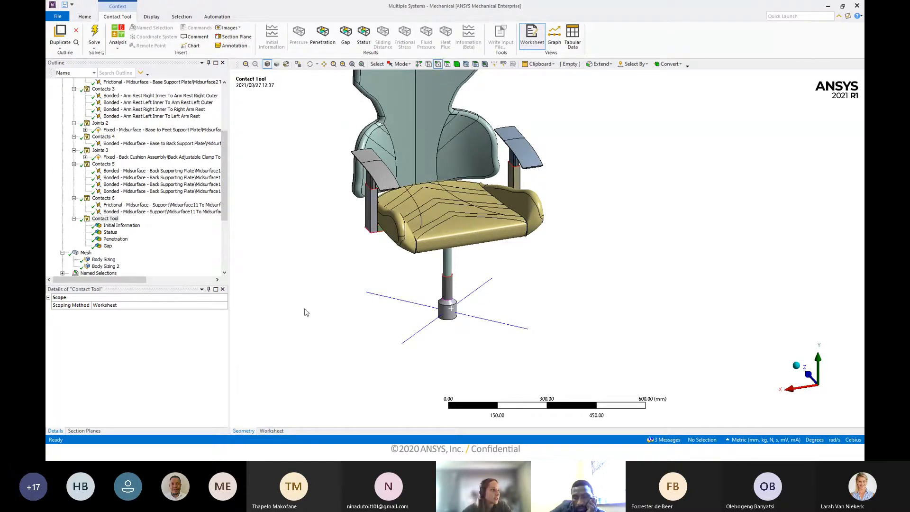
{"action": "middle_click_drag", "start_coordinate": [307, 311], "coordinate": [301, 299]}
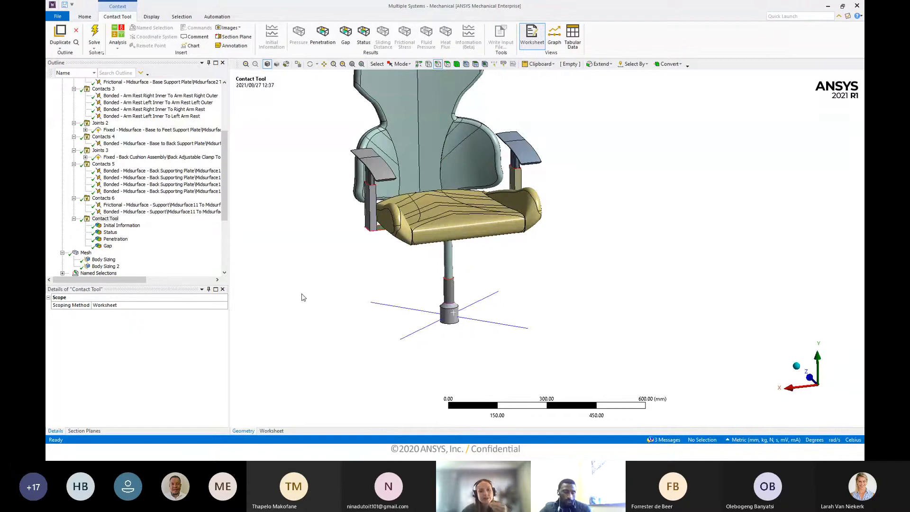
{"action": "middle_click_drag", "start_coordinate": [325, 259], "coordinate": [405, 281]}
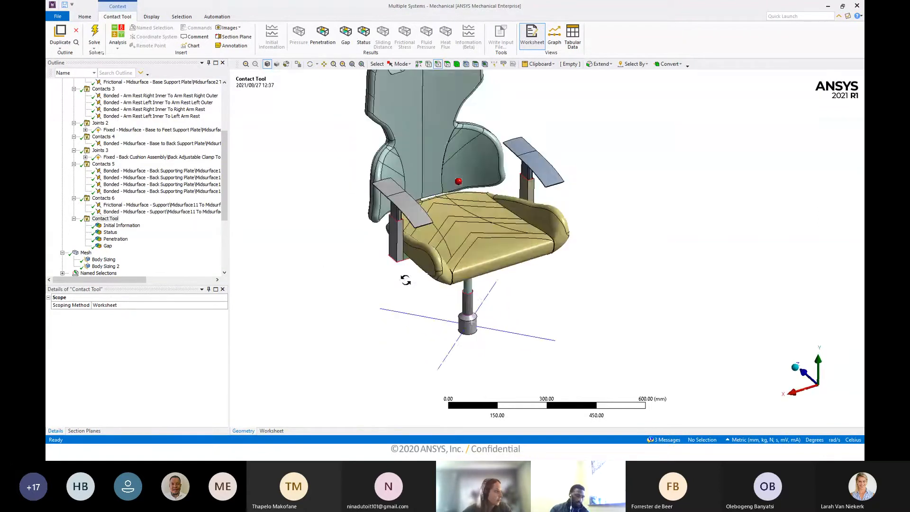
{"action": "left_click", "coordinate": [112, 233]}
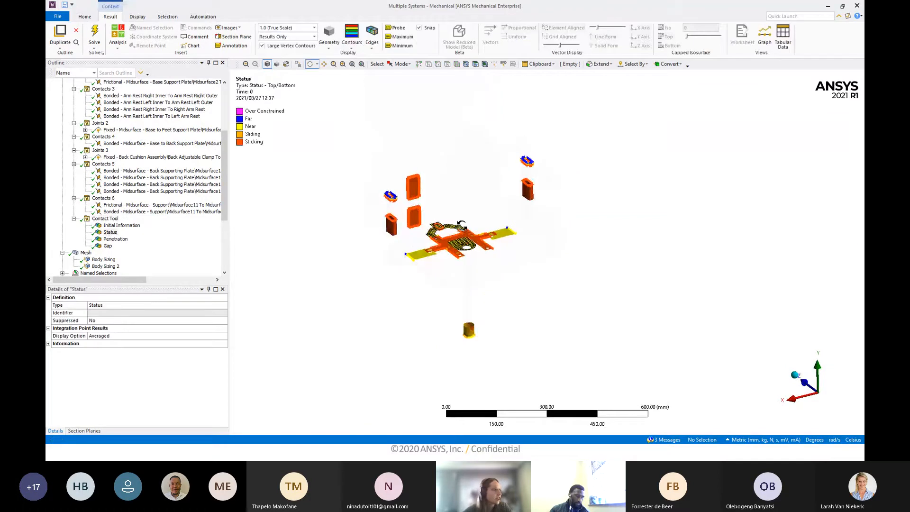
{"action": "scroll", "coordinate": [423, 213], "scroll_direction": "up", "scroll_amount": 3}
{"action": "middle_click_drag", "start_coordinate": [423, 212], "coordinate": [486, 211], "text": "ctrl"}
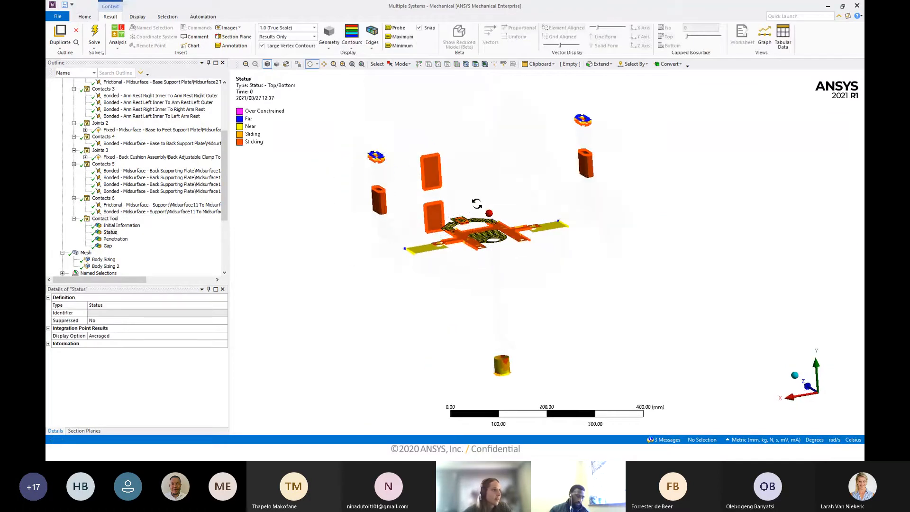
{"action": "middle_click_drag", "start_coordinate": [501, 268], "coordinate": [472, 246]}
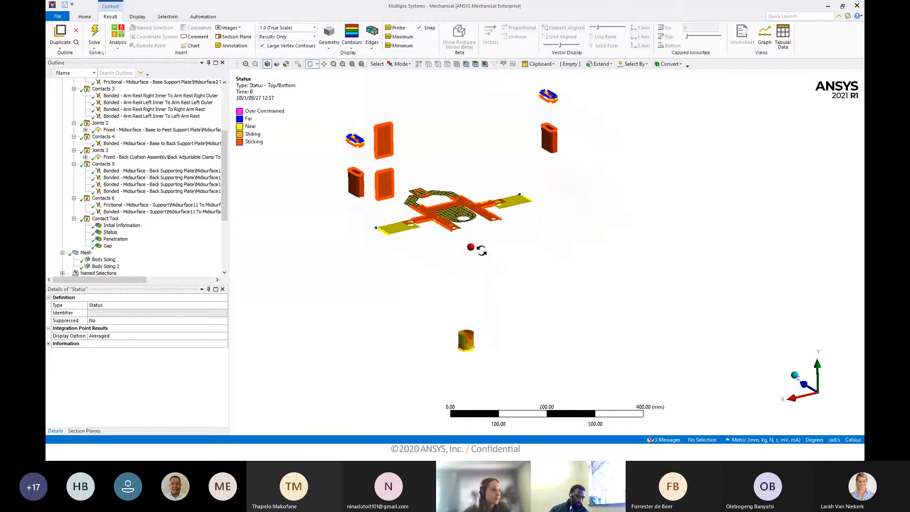
{"action": "middle_click_drag", "start_coordinate": [286, 158], "coordinate": [293, 173], "text": "ctrl"}
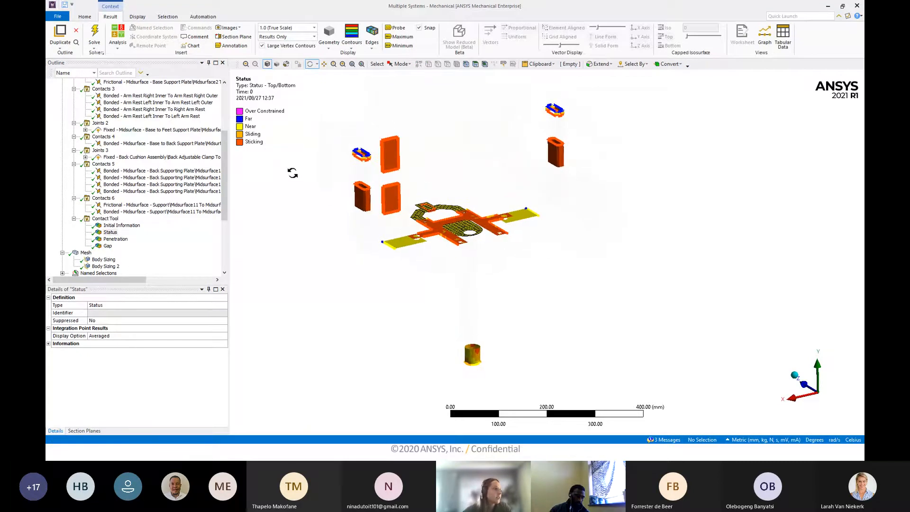
{"action": "middle_click_drag", "start_coordinate": [384, 217], "coordinate": [638, 218]}
{"action": "middle_click_drag", "start_coordinate": [563, 279], "coordinate": [572, 260], "text": "ctrl"}
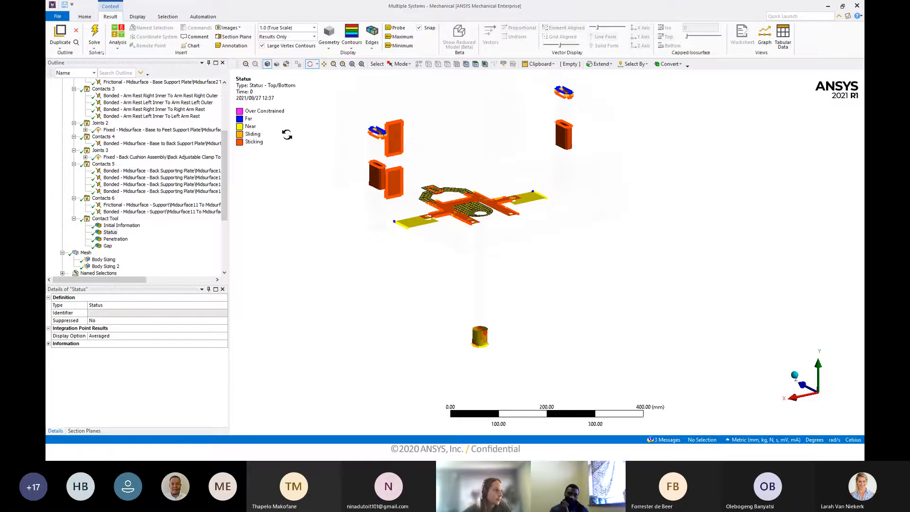
{"action": "middle_click_drag", "start_coordinate": [446, 176], "coordinate": [456, 206]}
{"action": "scroll", "coordinate": [456, 205], "scroll_direction": "up", "scroll_amount": 4}
{"action": "scroll", "coordinate": [176, 142], "scroll_direction": "down", "scroll_amount": 2}
{"action": "scroll", "coordinate": [176, 143], "scroll_direction": "down", "scroll_amount": 3}
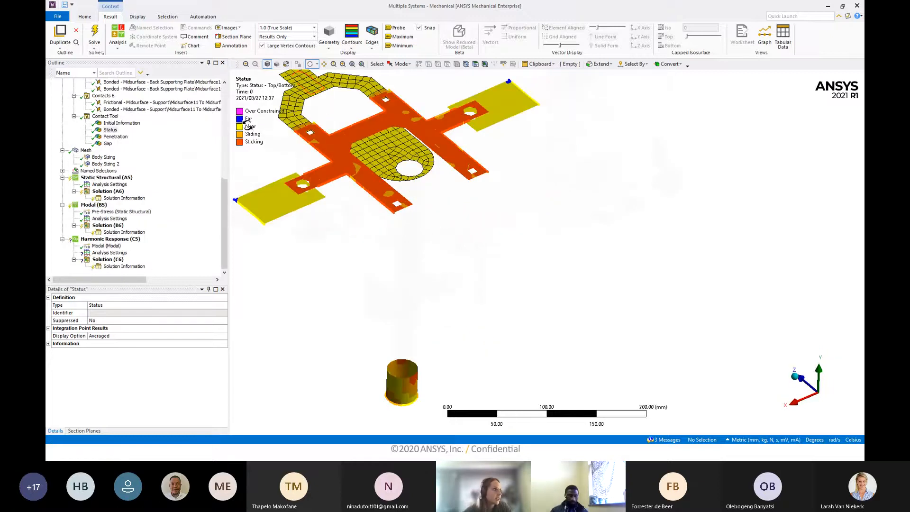
Examine the contact status of the column's feet-connection collar and the plates from below and from the front.
{"action": "scroll", "coordinate": [439, 144], "scroll_direction": "down", "scroll_amount": 4}
{"action": "mouse_move", "coordinate": [439, 144]}
{"action": "middle_mouse_down"}
{"action": "mouse_move", "coordinate": [427, 142]}
{"action": "mouse_move", "coordinate": [403, 98]}
{"action": "mouse_move", "coordinate": [423, 147]}
{"action": "mouse_move", "coordinate": [413, 137]}
{"action": "mouse_move", "coordinate": [429, 129]}
{"action": "mouse_move", "coordinate": [416, 77]}
{"action": "mouse_move", "coordinate": [354, 169]}
{"action": "mouse_move", "coordinate": [420, 176]}
{"action": "mouse_move", "coordinate": [434, 152]}
{"action": "middle_mouse_up"}
{"action": "scroll", "coordinate": [479, 340], "scroll_direction": "up", "scroll_amount": 2}
{"action": "middle_click_drag", "start_coordinate": [479, 340], "coordinate": [450, 246]}
{"action": "scroll", "coordinate": [482, 352], "scroll_direction": "up", "scroll_amount": 1}
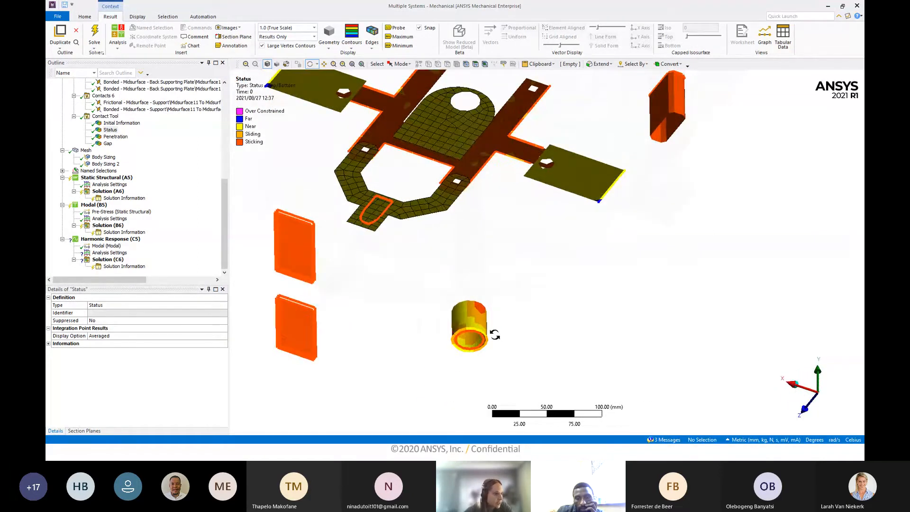
{"action": "middle_click_drag", "start_coordinate": [494, 335], "coordinate": [505, 293]}
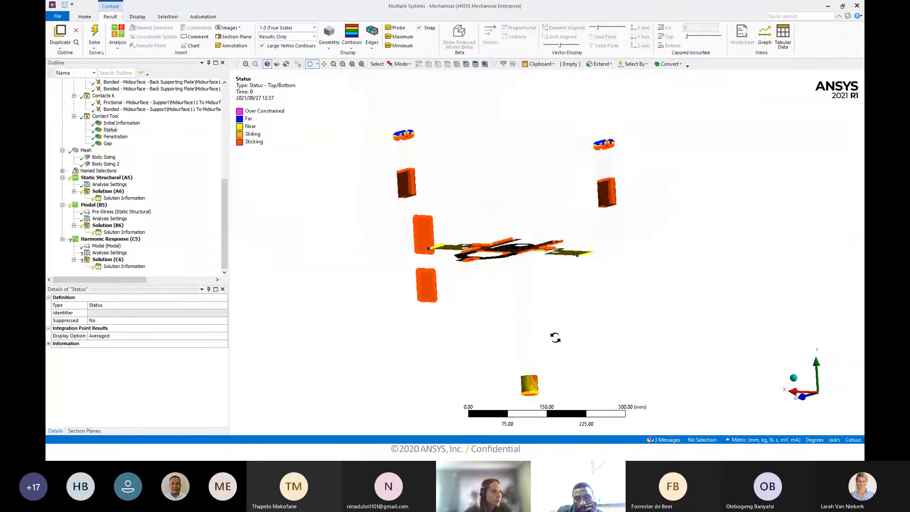
{"action": "middle_click_drag", "start_coordinate": [555, 338], "coordinate": [491, 309]}
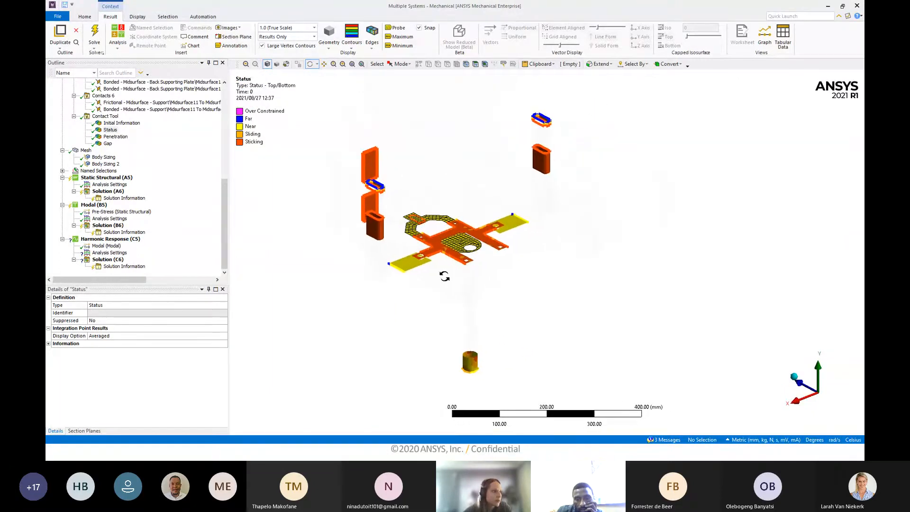
{"action": "middle_click_drag", "start_coordinate": [445, 277], "coordinate": [462, 304]}
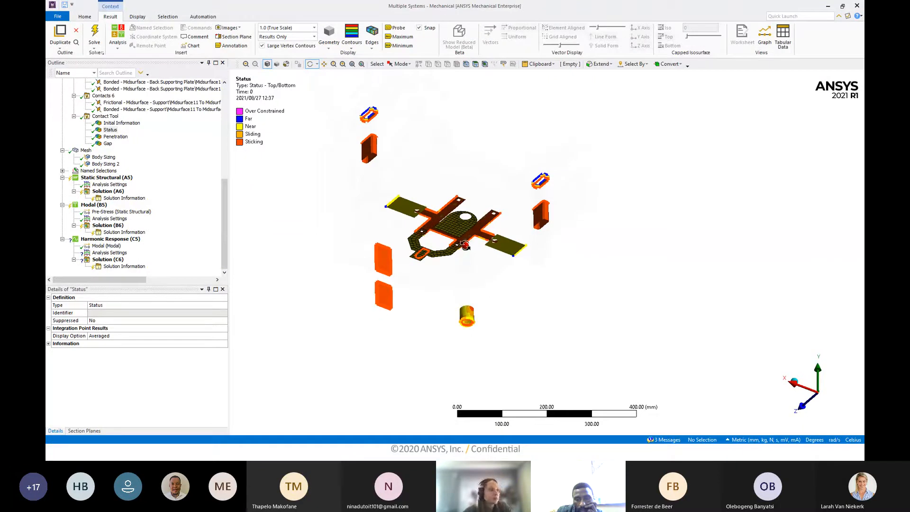
{"action": "mouse_move", "coordinate": [465, 246]}
{"action": "middle_mouse_down"}
{"action": "mouse_move", "coordinate": [488, 306]}
{"action": "mouse_move", "coordinate": [461, 261]}
{"action": "middle_mouse_up"}
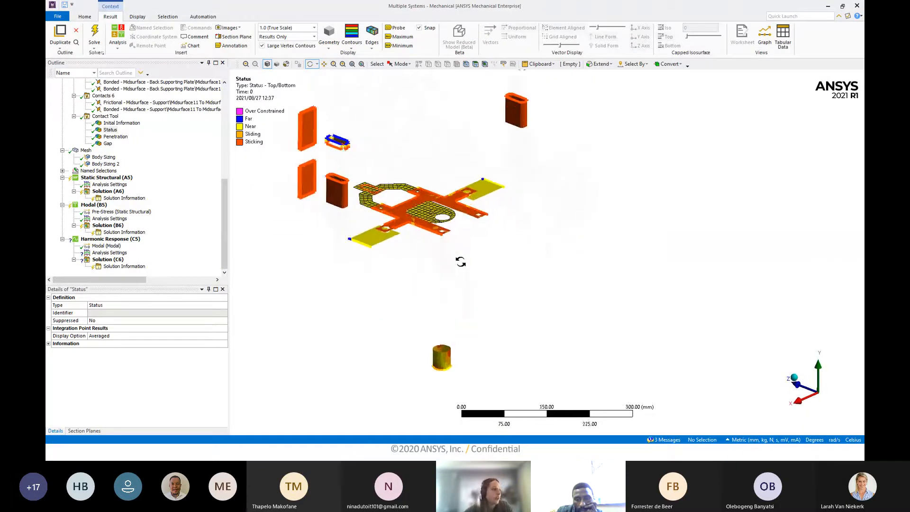
{"action": "scroll", "coordinate": [460, 262], "scroll_direction": "down", "scroll_amount": 2}
Collapse the Connections branch and examine the chair's underside around the support plates, back-support rod and central column.
{"action": "scroll", "coordinate": [70, 116], "scroll_direction": "up", "scroll_amount": 9}
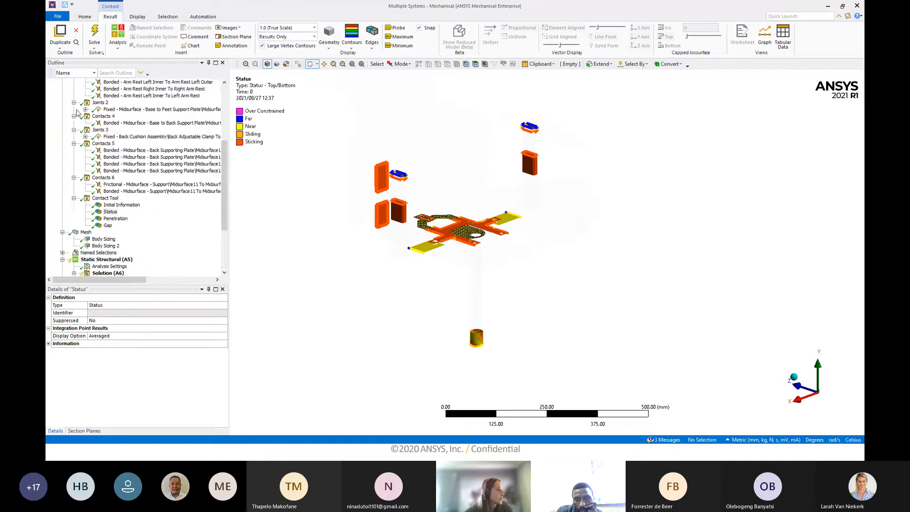
{"action": "left_click", "coordinate": [62, 123]}
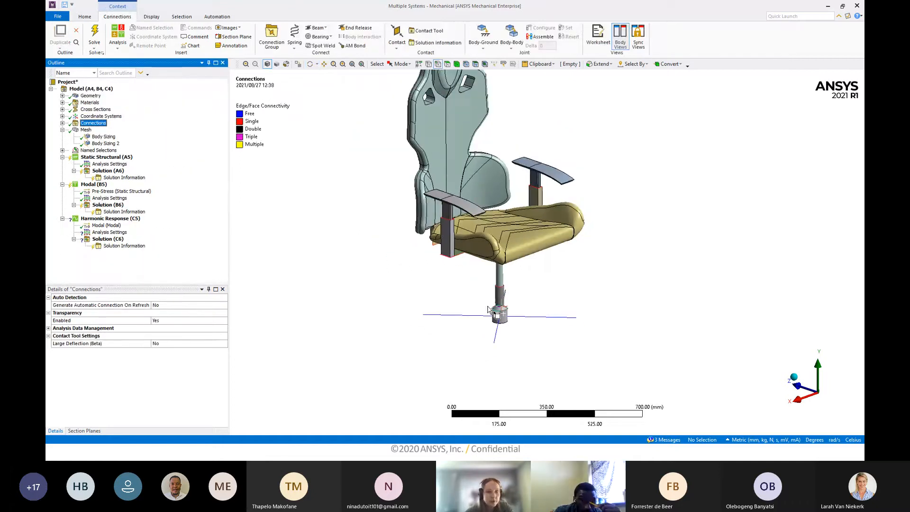
{"action": "middle_click_drag", "start_coordinate": [488, 311], "coordinate": [498, 249]}
{"action": "scroll", "coordinate": [486, 227], "scroll_direction": "up", "scroll_amount": 2}
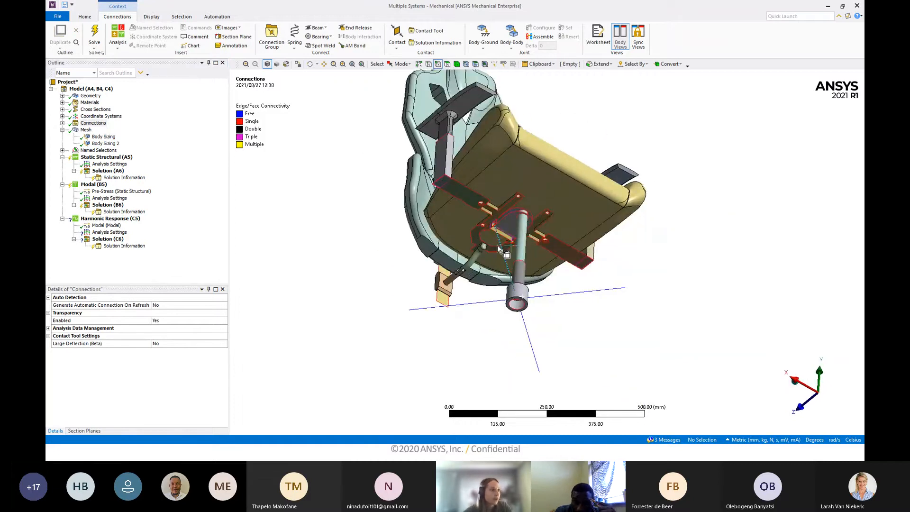
{"action": "scroll", "coordinate": [499, 249], "scroll_direction": "up", "scroll_amount": 3}
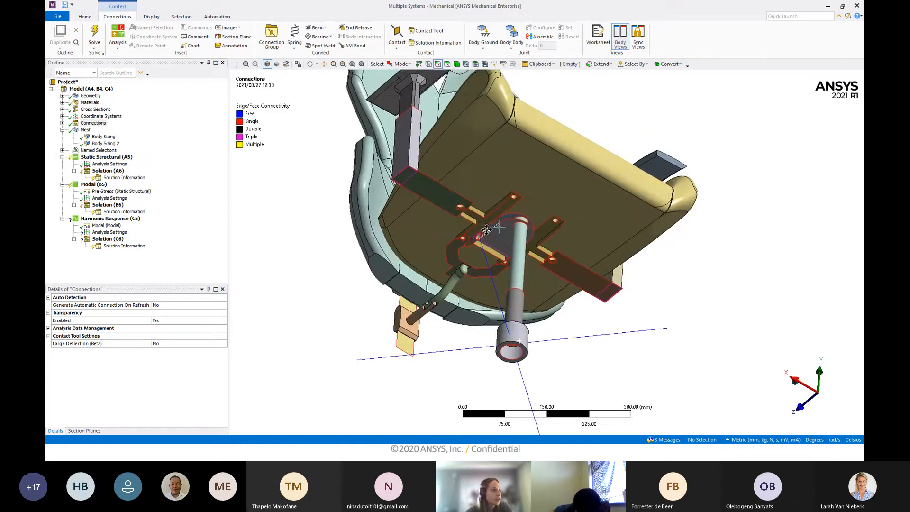
{"action": "middle_click_drag", "start_coordinate": [502, 245], "coordinate": [496, 238]}
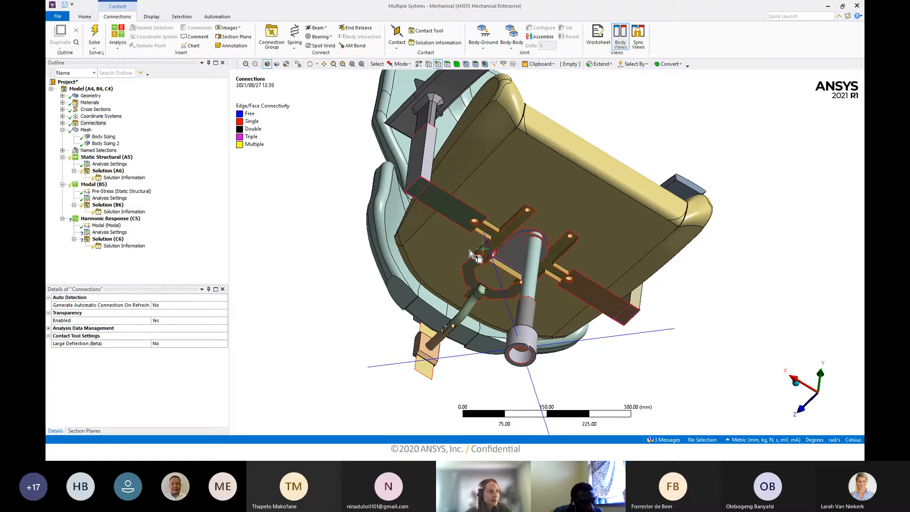
{"action": "mouse_move", "coordinate": [481, 264]}
{"action": "middle_mouse_down"}
{"action": "mouse_move", "coordinate": [483, 276]}
{"action": "mouse_move", "coordinate": [470, 258]}
{"action": "middle_mouse_up"}
{"action": "scroll", "coordinate": [467, 252], "scroll_direction": "up", "scroll_amount": 2}
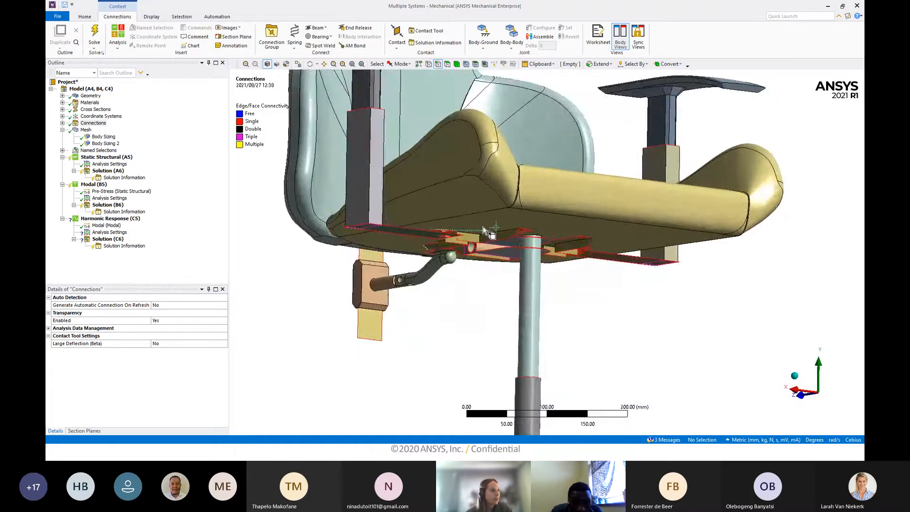
Inspect the bolt hole at the end of the armrest support plate by picking its circular edge and inner face.
{"action": "middle_click_drag", "start_coordinate": [489, 229], "coordinate": [527, 242], "text": "ctrl"}
{"action": "scroll", "coordinate": [479, 256], "scroll_direction": "up", "scroll_amount": 3}
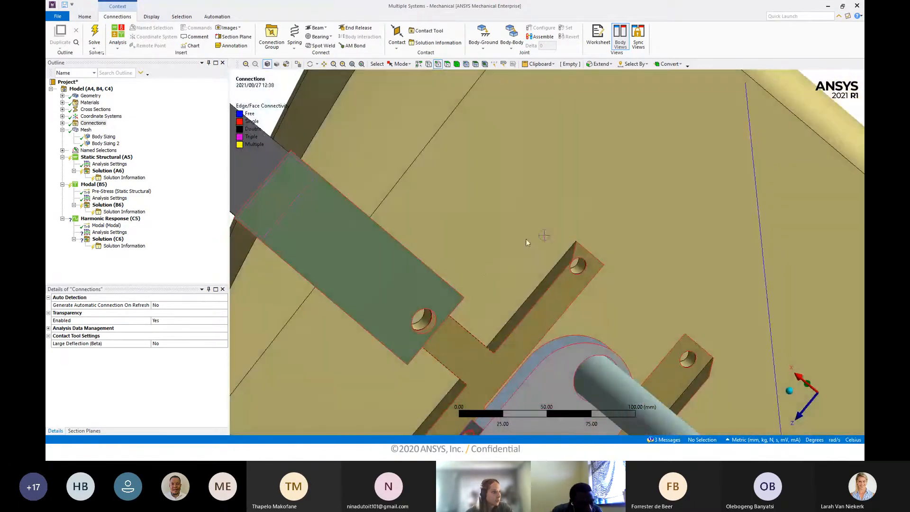
{"action": "left_click", "coordinate": [424, 319]}
{"action": "middle_click_drag", "start_coordinate": [424, 319], "coordinate": [419, 322]}
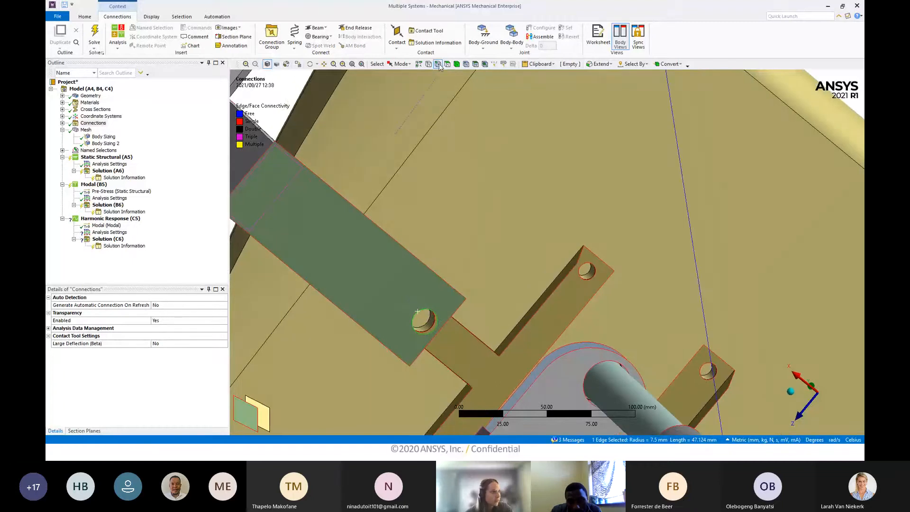
{"action": "left_click", "coordinate": [448, 63]}
{"action": "left_click", "coordinate": [424, 320]}
{"action": "middle_click_drag", "start_coordinate": [424, 321], "coordinate": [461, 311]}
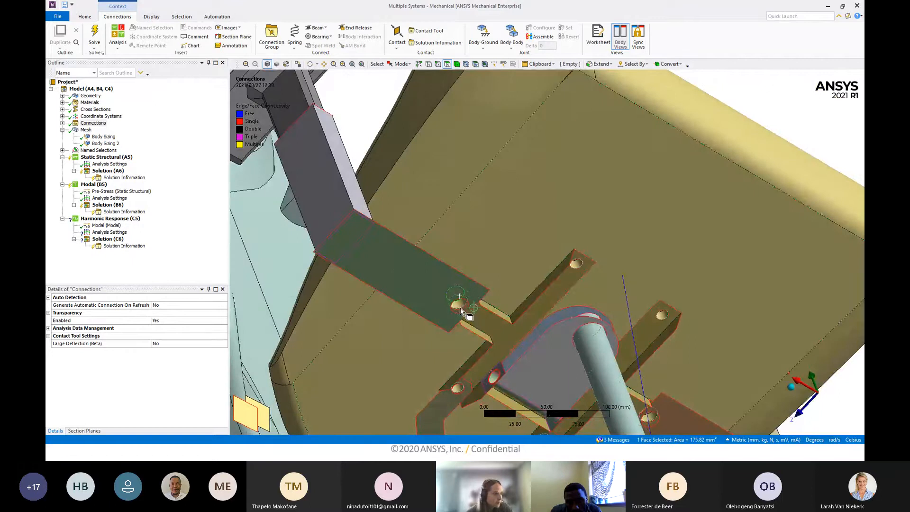
Examine the faces around the bolt hole, picking the seat's underside, the seat's mounting bracket and the armrest support plate.
{"action": "left_click", "coordinate": [462, 314]}
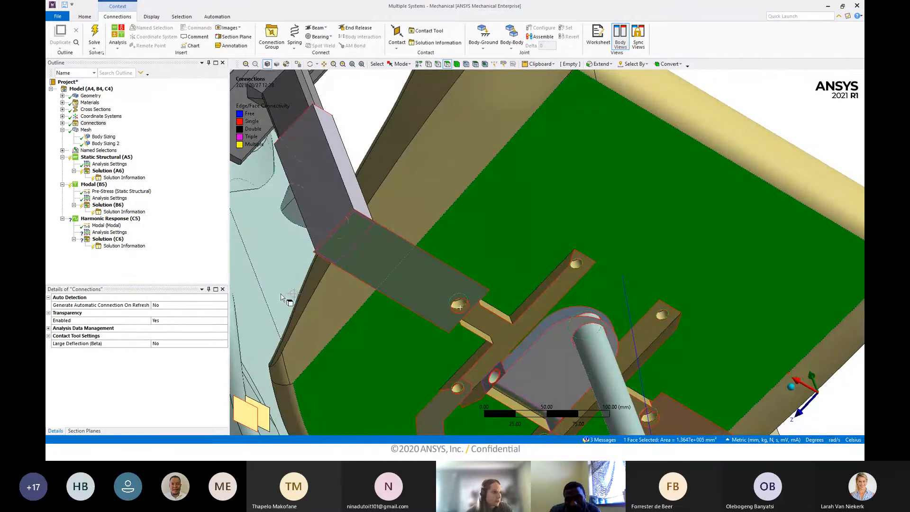
{"action": "left_click", "coordinate": [833, 136]}
{"action": "left_click", "coordinate": [467, 311]}
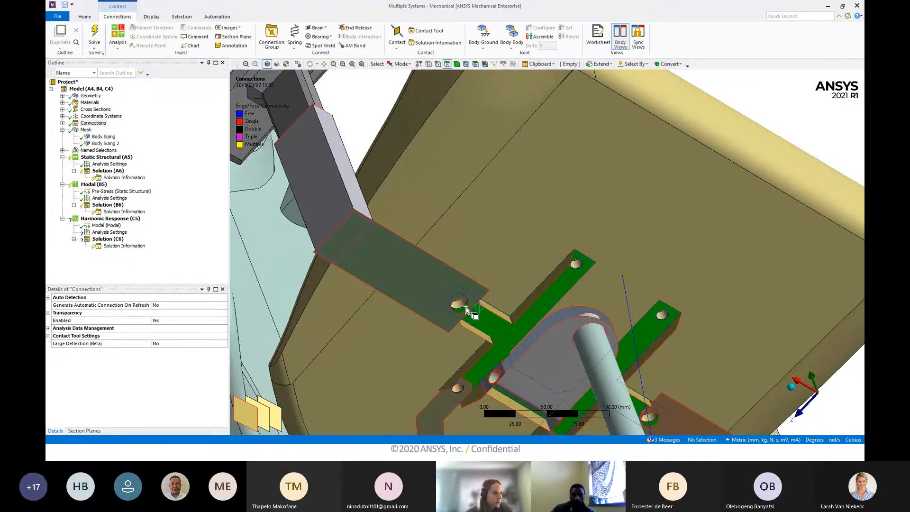
{"action": "left_click", "coordinate": [474, 296]}
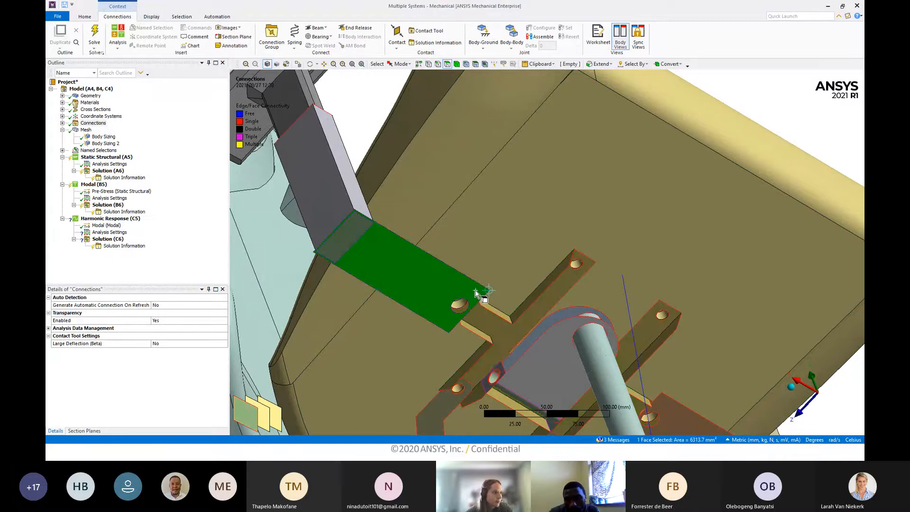
{"action": "scroll", "coordinate": [476, 295], "scroll_direction": "up", "scroll_amount": 2}
{"action": "scroll", "coordinate": [475, 291], "scroll_direction": "down", "scroll_amount": 1}
{"action": "scroll", "coordinate": [475, 290], "scroll_direction": "down", "scroll_amount": 3}
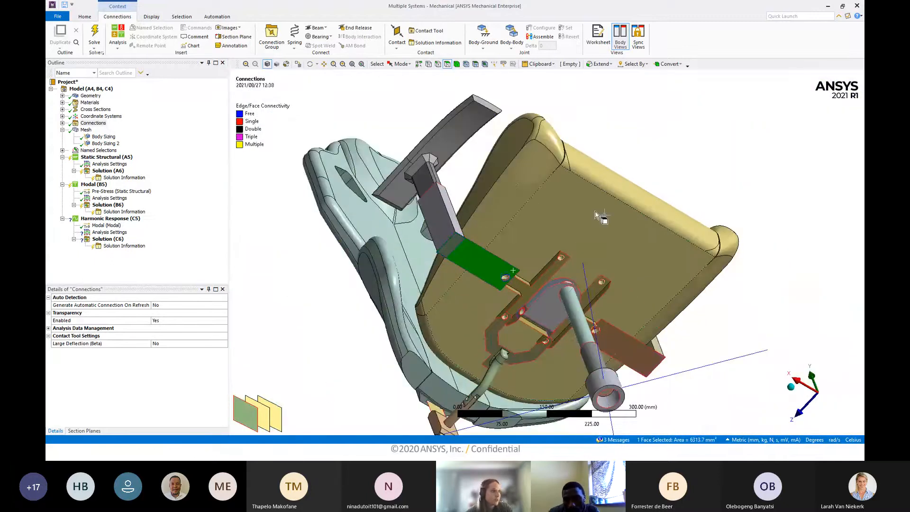
{"action": "left_click", "coordinate": [659, 155]}
{"action": "scroll", "coordinate": [494, 284], "scroll_direction": "up", "scroll_amount": 2}
{"action": "scroll", "coordinate": [493, 284], "scroll_direction": "up", "scroll_amount": 3}
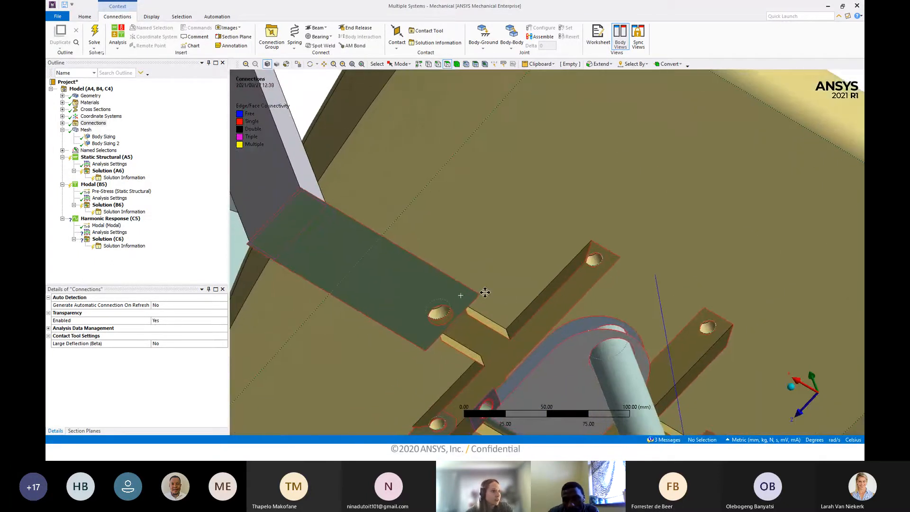
{"action": "scroll", "coordinate": [485, 293], "scroll_direction": "down", "scroll_amount": 2}
{"action": "middle_click_drag", "start_coordinate": [484, 293], "coordinate": [456, 304]}
{"action": "scroll", "coordinate": [521, 322], "scroll_direction": "up", "scroll_amount": 4}
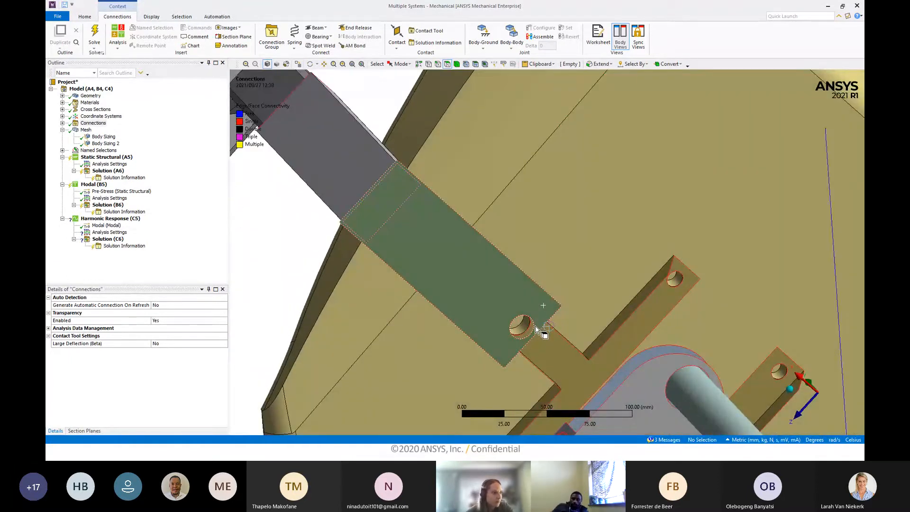
{"action": "left_click", "coordinate": [539, 323]}
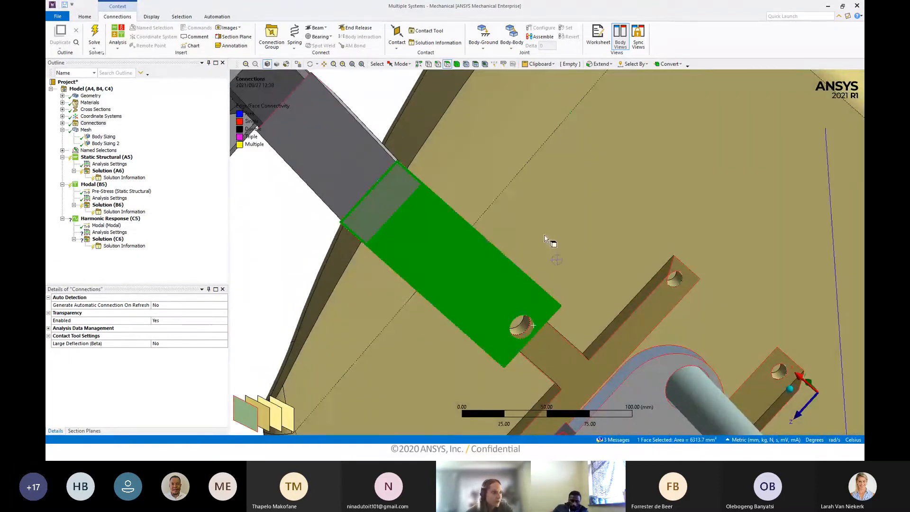
Pick the two circular edges of the armrest plate's bolt connection and examine their alignment up close.
{"action": "left_click", "coordinate": [438, 65]}
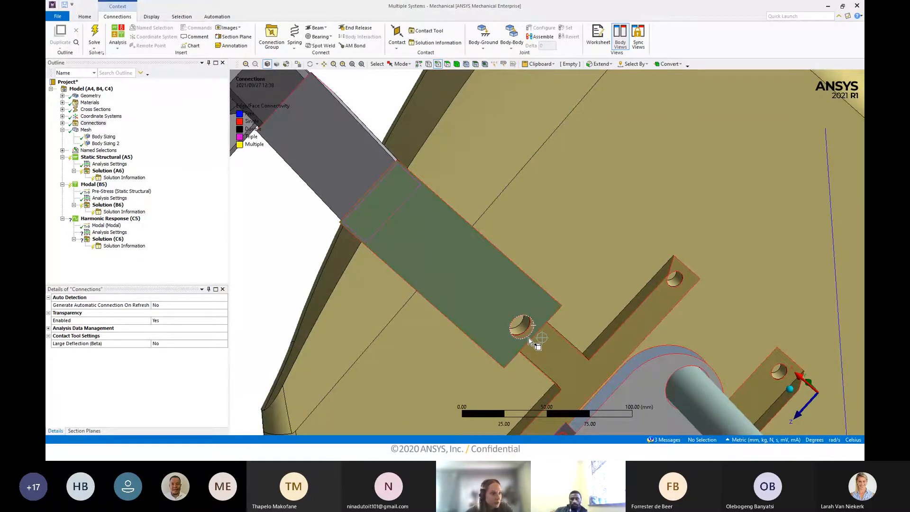
{"action": "left_click", "coordinate": [528, 337]}
{"action": "left_click", "coordinate": [522, 323], "text": "ctrl"}
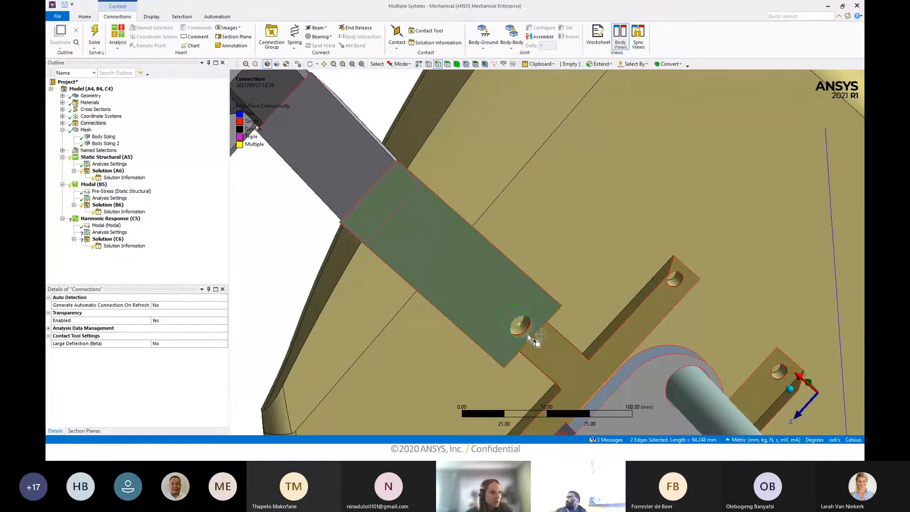
{"action": "scroll", "coordinate": [525, 334], "scroll_direction": "down", "scroll_amount": 2}
{"action": "scroll", "coordinate": [520, 361], "scroll_direction": "up", "scroll_amount": 5}
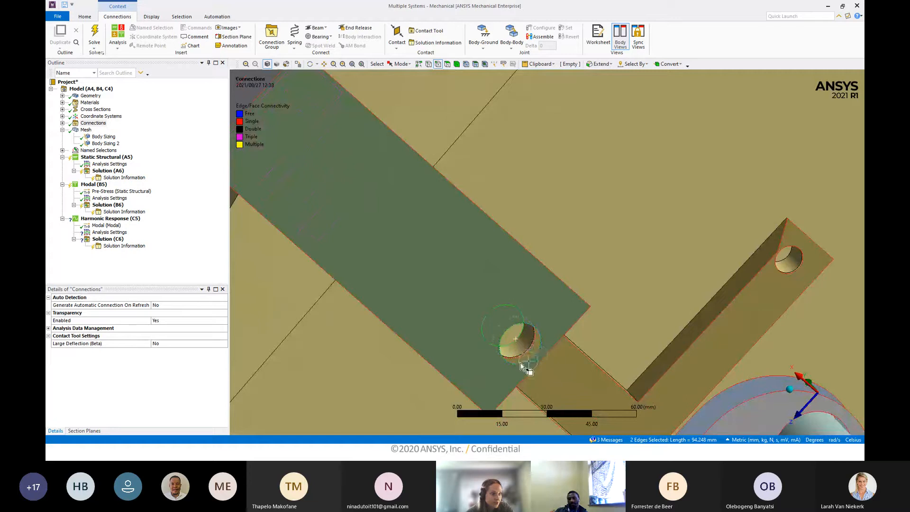
{"action": "scroll", "coordinate": [524, 360], "scroll_direction": "down", "scroll_amount": 1}
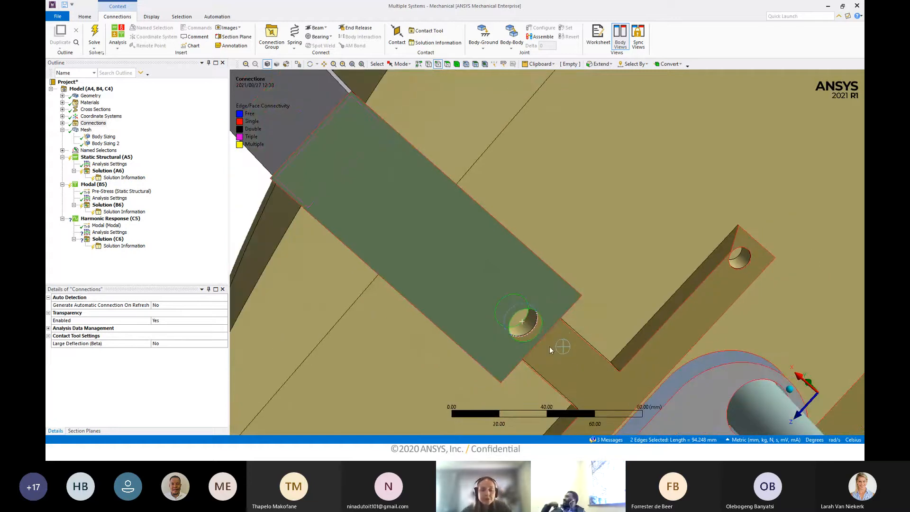
{"action": "scroll", "coordinate": [550, 347], "scroll_direction": "down", "scroll_amount": 1}
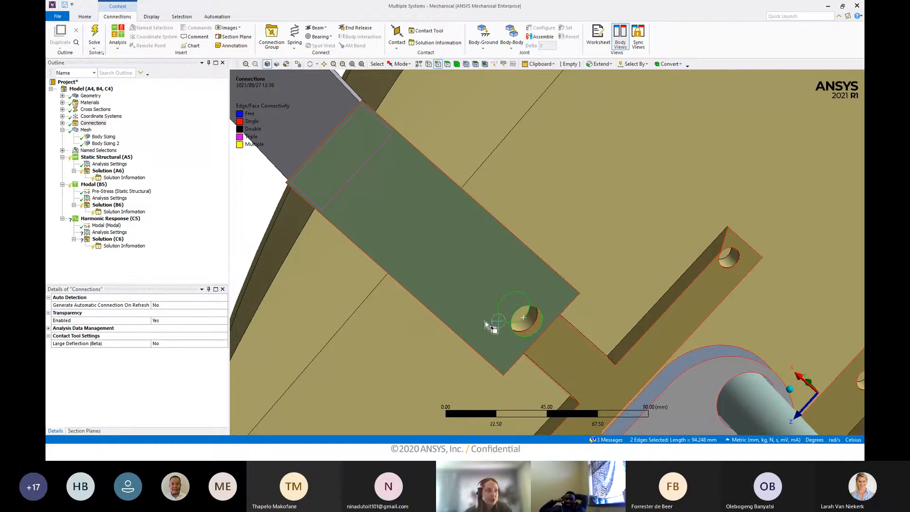
Examine the spacing between the armrest support plate and the seat bracket from several angles.
{"action": "middle_click_drag", "start_coordinate": [528, 333], "coordinate": [544, 315]}
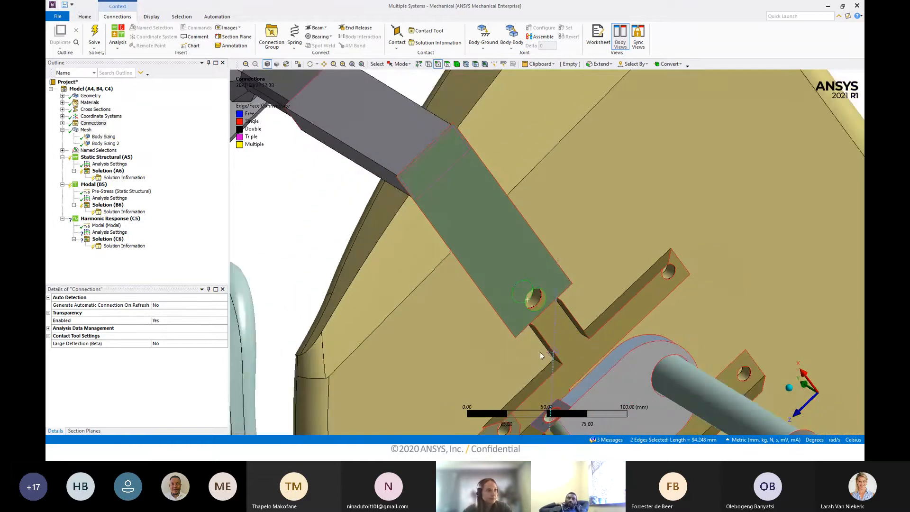
{"action": "middle_click_drag", "start_coordinate": [540, 351], "coordinate": [572, 332]}
{"action": "left_click", "coordinate": [578, 329]}
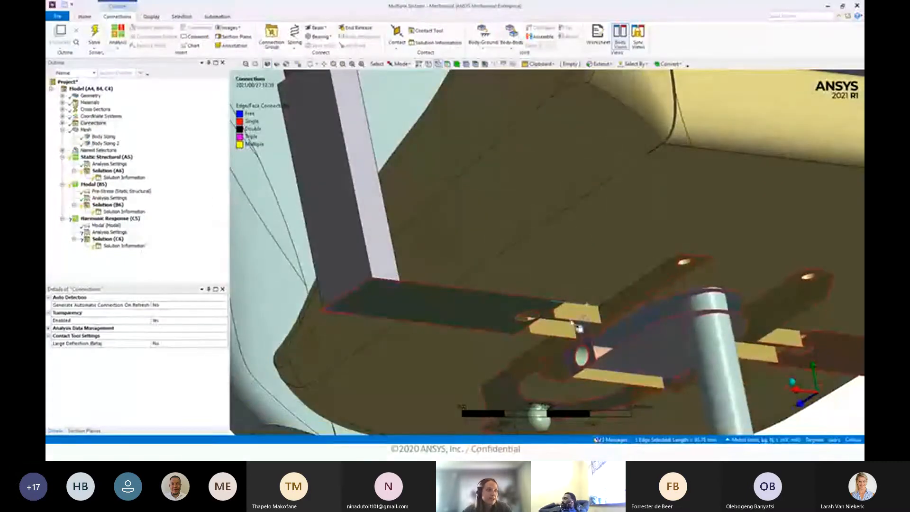
{"action": "left_click", "coordinate": [525, 313]}
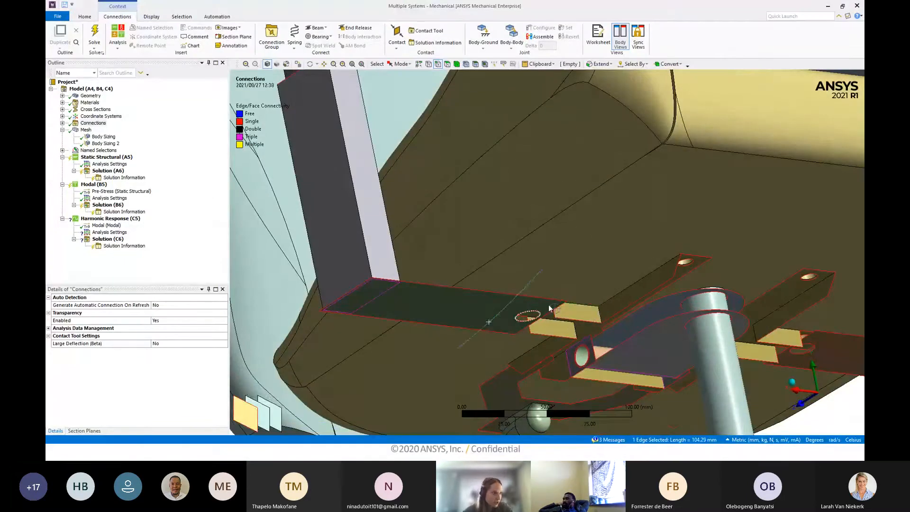
{"action": "middle_click_drag", "start_coordinate": [549, 308], "coordinate": [534, 324]}
{"action": "scroll", "coordinate": [619, 326], "scroll_direction": "down", "scroll_amount": 2}
{"action": "left_click", "coordinate": [590, 311]}
{"action": "scroll", "coordinate": [587, 308], "scroll_direction": "up", "scroll_amount": 2}
{"action": "middle_click_drag", "start_coordinate": [534, 324], "coordinate": [544, 292], "text": "ctrl"}
Insert a circular body-body beam connection between the matching bolt-hole edges of the seat cushion and the armrest support plate.
{"action": "left_click", "coordinate": [531, 307]}
{"action": "scroll", "coordinate": [532, 311], "scroll_direction": "up", "scroll_amount": 2}
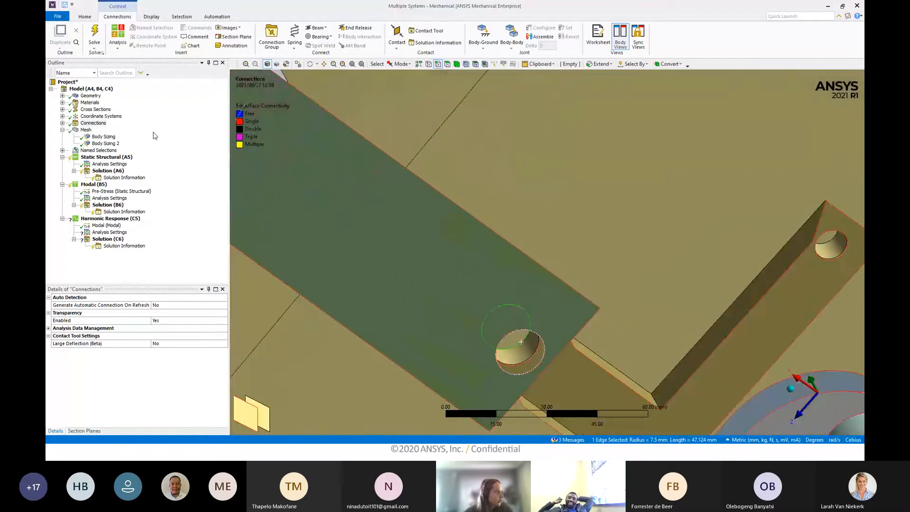
{"action": "left_click", "coordinate": [93, 124]}
{"action": "scroll", "coordinate": [475, 345], "scroll_direction": "up", "scroll_amount": 2}
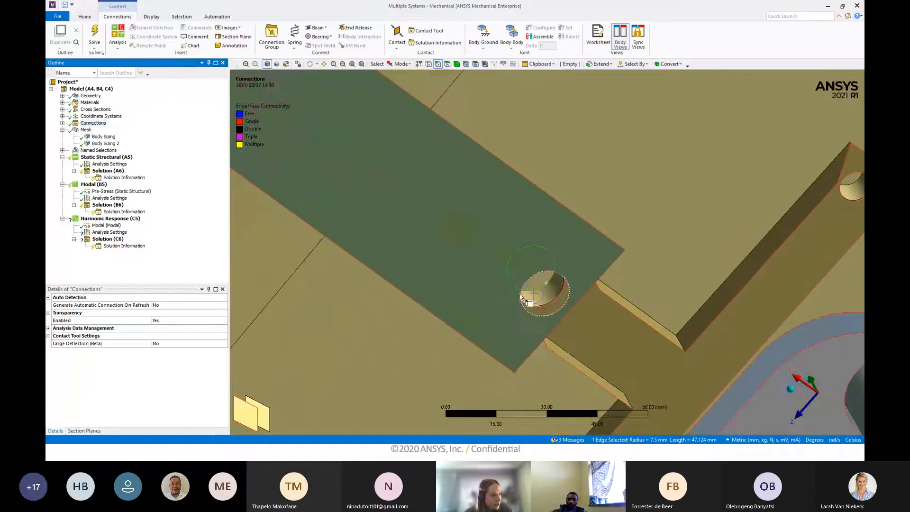
{"action": "left_click", "coordinate": [553, 334], "text": "ctrl"}
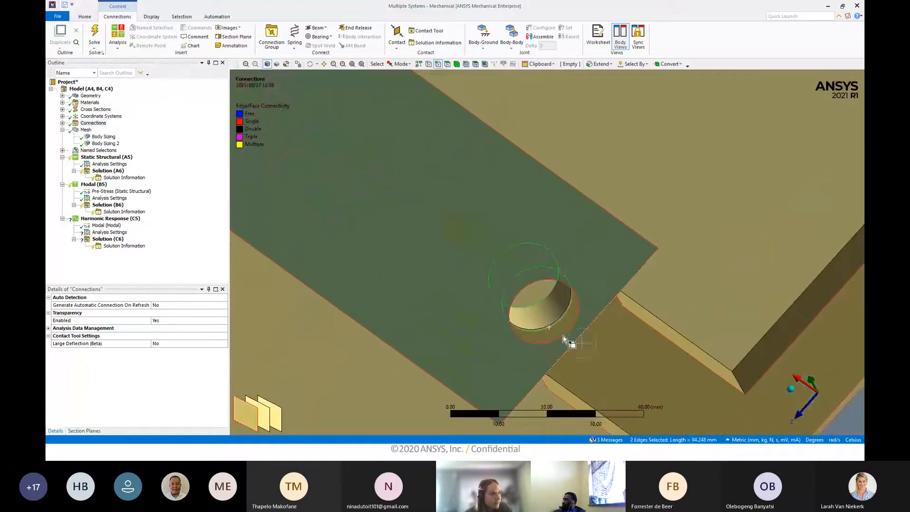
{"action": "right_click", "coordinate": [545, 275]}
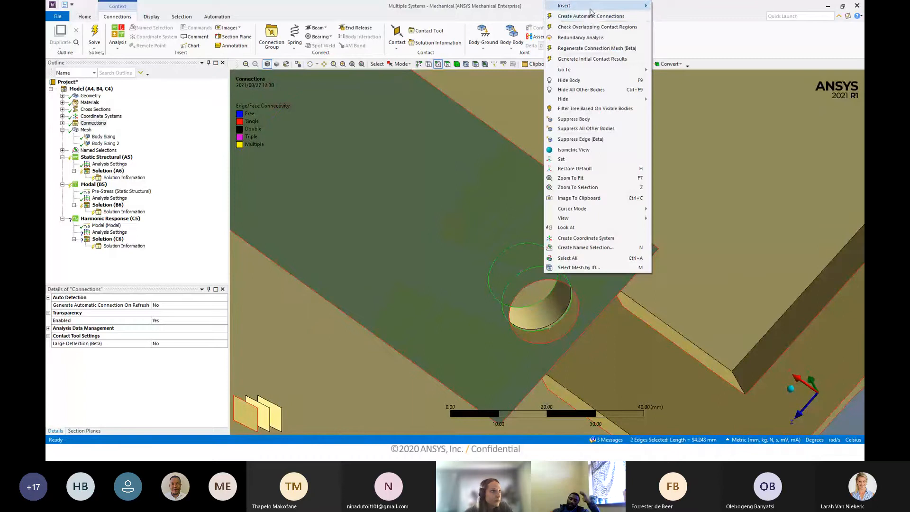
{"action": "mouse_move", "coordinate": [591, 12]}
{"action": "left_click", "coordinate": [673, 72]}
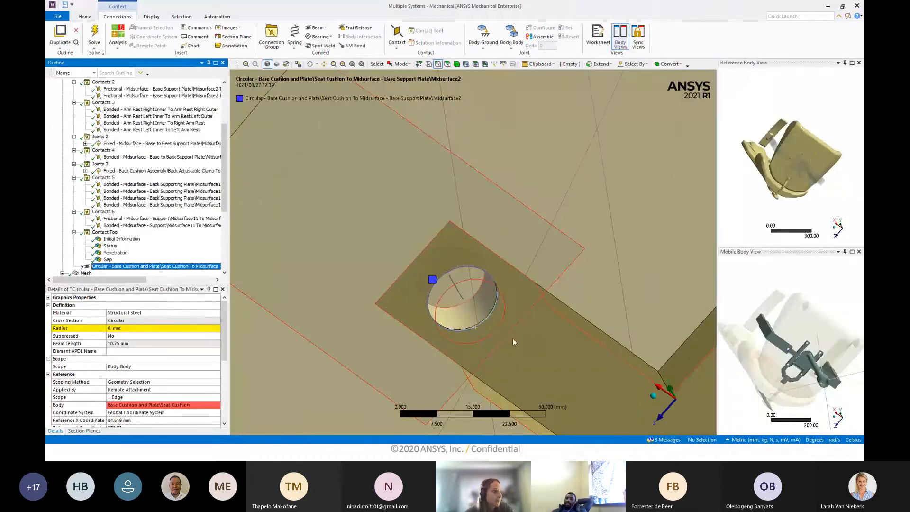
Set the circular beam's radius to 7.5 mm and inspect it against the remaining bolt holes under the seat.
{"action": "scroll", "coordinate": [455, 319], "scroll_direction": "down", "scroll_amount": 1}
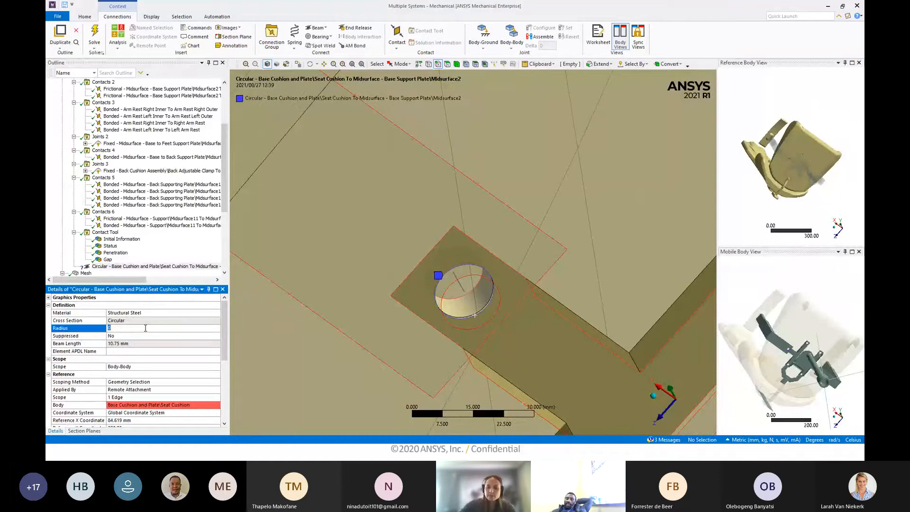
{"action": "type", "text": "5"}
{"action": "key", "text": "Return"}
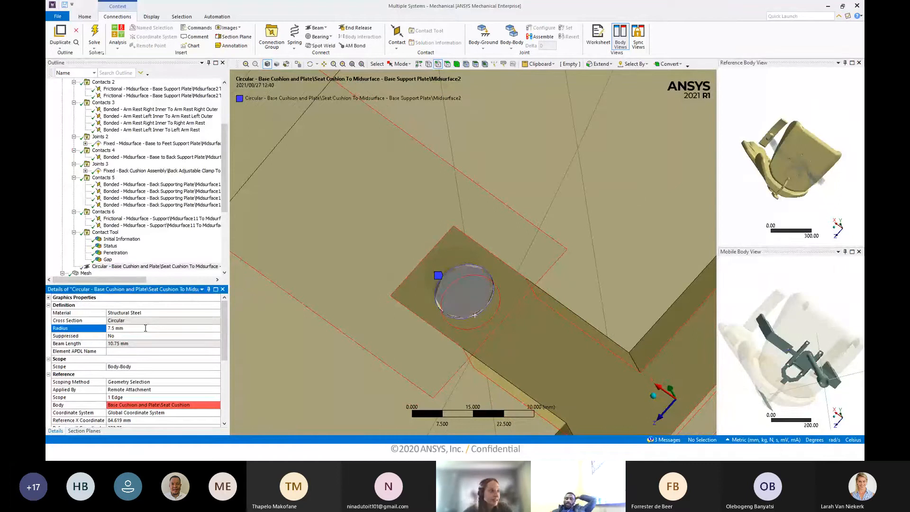
{"action": "scroll", "coordinate": [433, 298], "scroll_direction": "down", "scroll_amount": 1}
{"action": "middle_click_drag", "start_coordinate": [433, 299], "coordinate": [461, 279]}
{"action": "scroll", "coordinate": [467, 284], "scroll_direction": "down", "scroll_amount": 3}
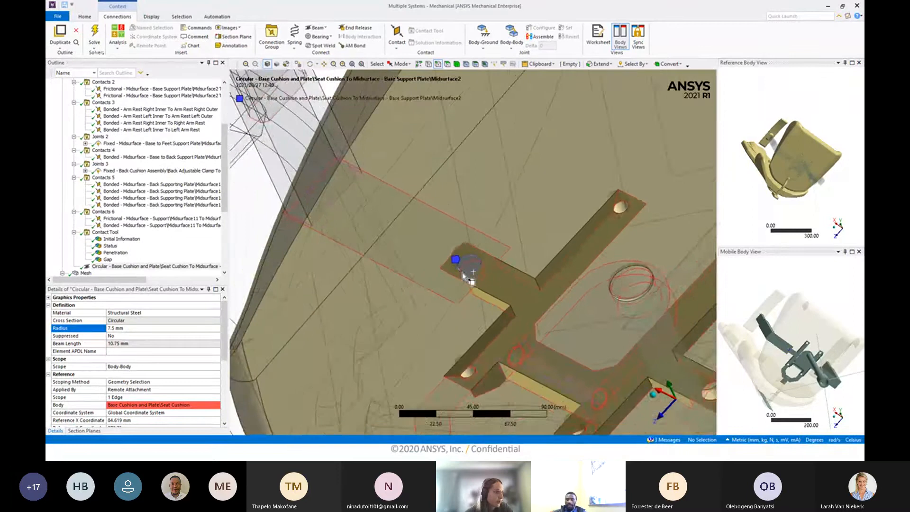
{"action": "middle_click_drag", "start_coordinate": [571, 326], "coordinate": [503, 296]}
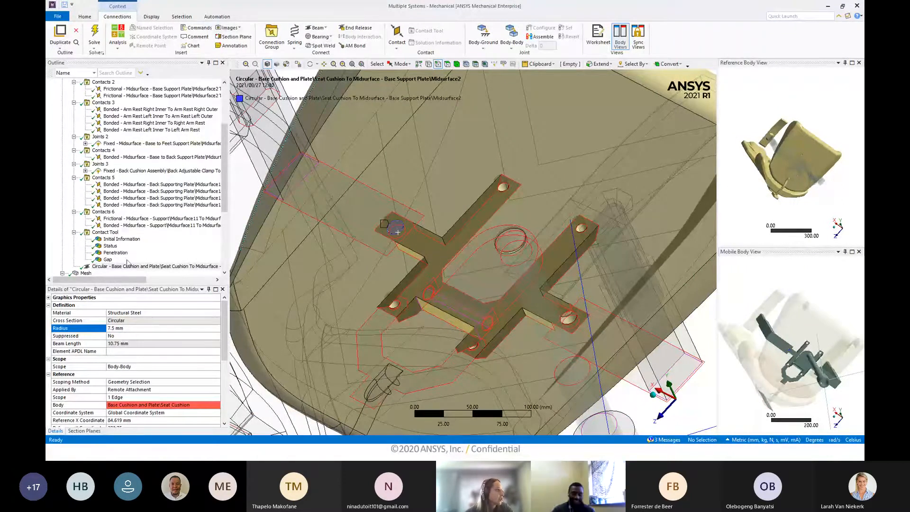
Open the Object Generator with the circular beam connection as the template.
{"action": "left_click", "coordinate": [78, 267]}
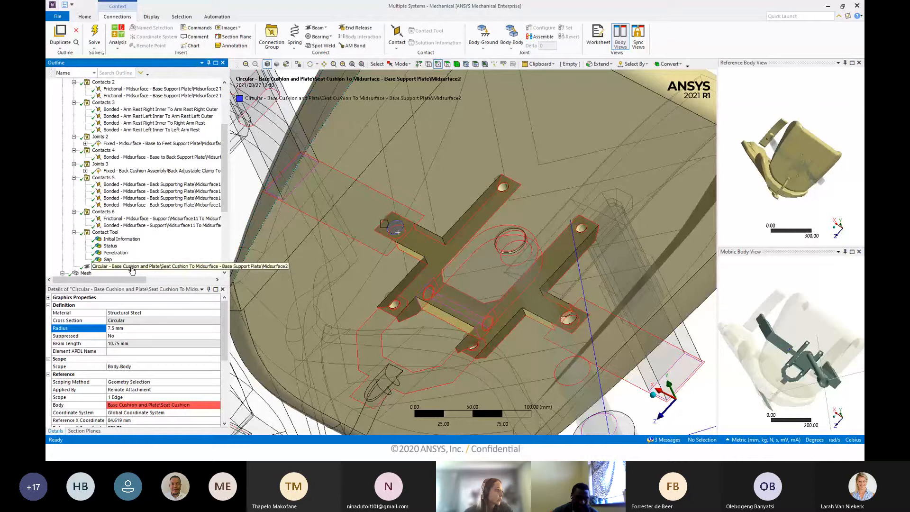
{"action": "left_click", "coordinate": [214, 17]}
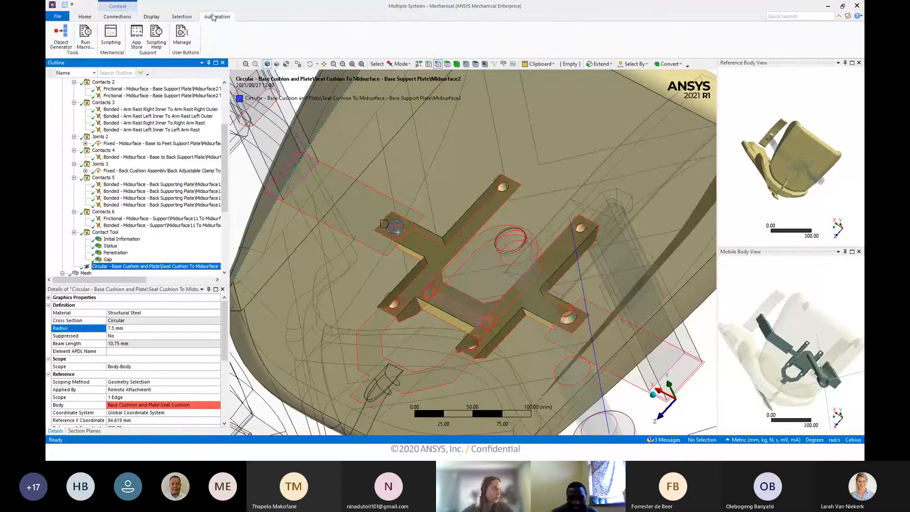
{"action": "left_click", "coordinate": [60, 37]}
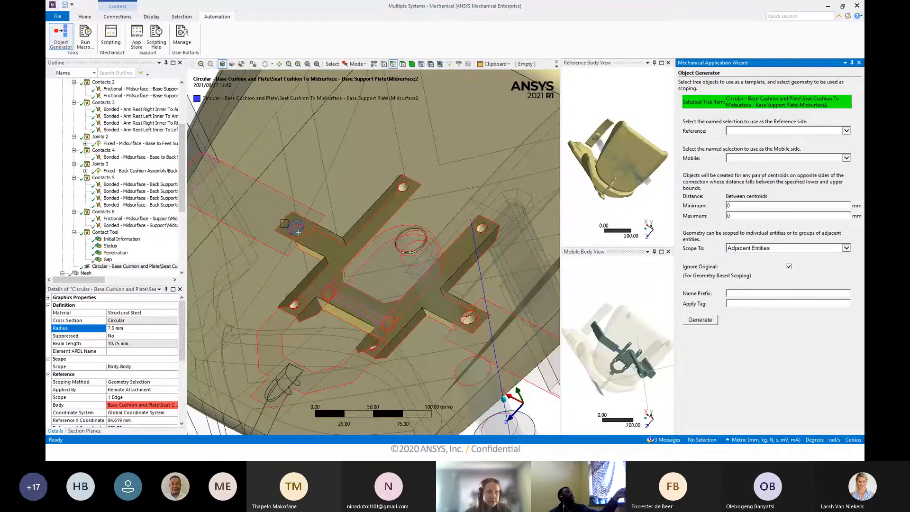
Assign the named selection 15mm Base to the generator's Reference side and 15mm Base Plate for Arms to its Mobile side.
{"action": "left_click", "coordinate": [751, 132]}
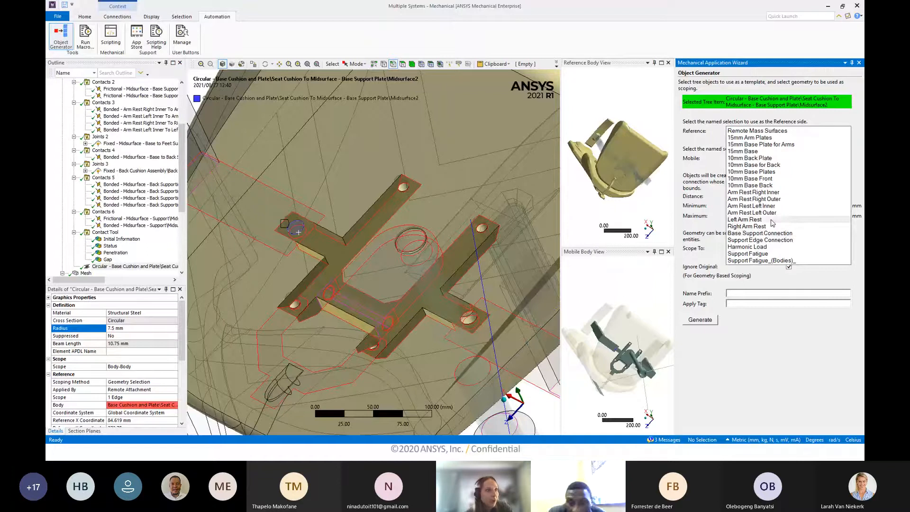
{"action": "left_click", "coordinate": [758, 151]}
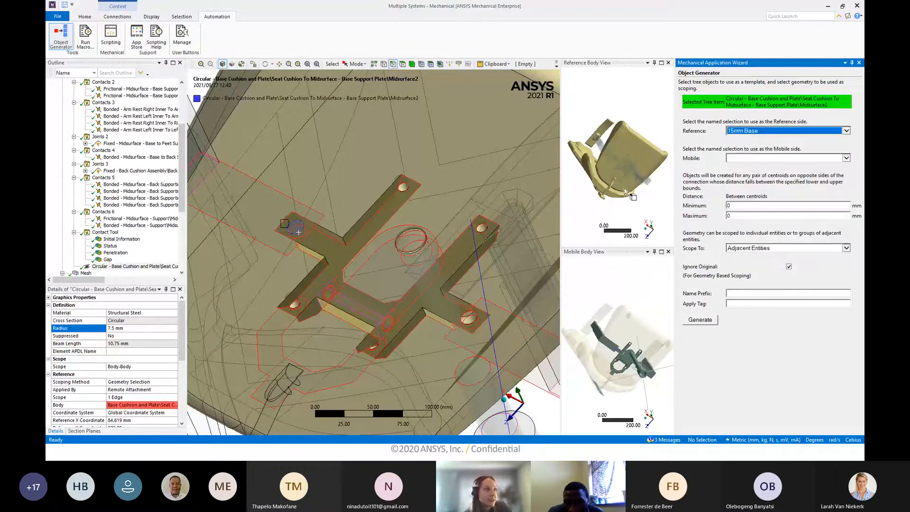
{"action": "left_click", "coordinate": [750, 159]}
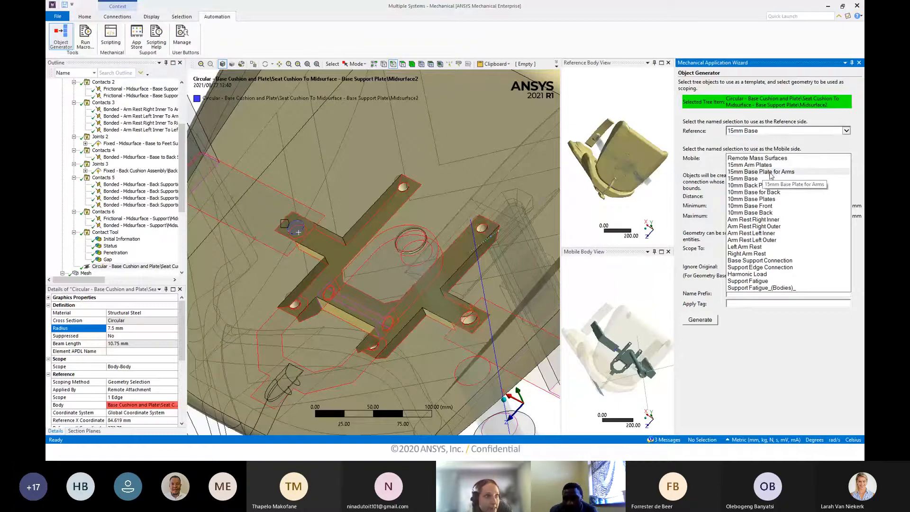
{"action": "left_click", "coordinate": [770, 172]}
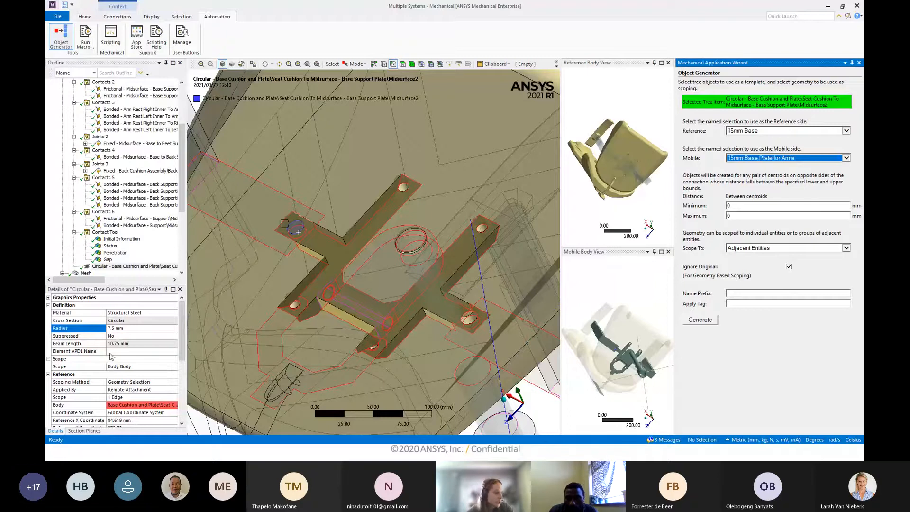
Set the generator's centroid distance to a minimum of 10 mm and a maximum of 11 mm, scoped to Each Entity.
{"action": "left_click", "coordinate": [118, 328]}
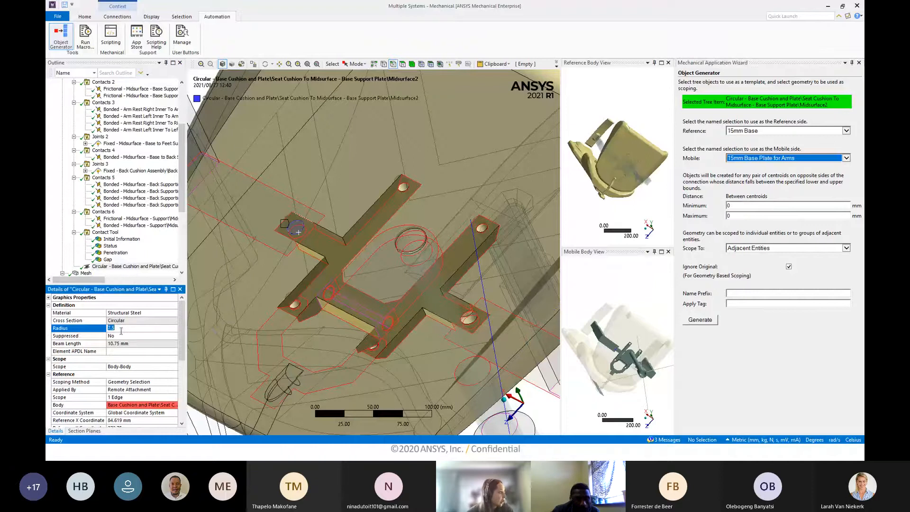
{"action": "left_click", "coordinate": [115, 344]}
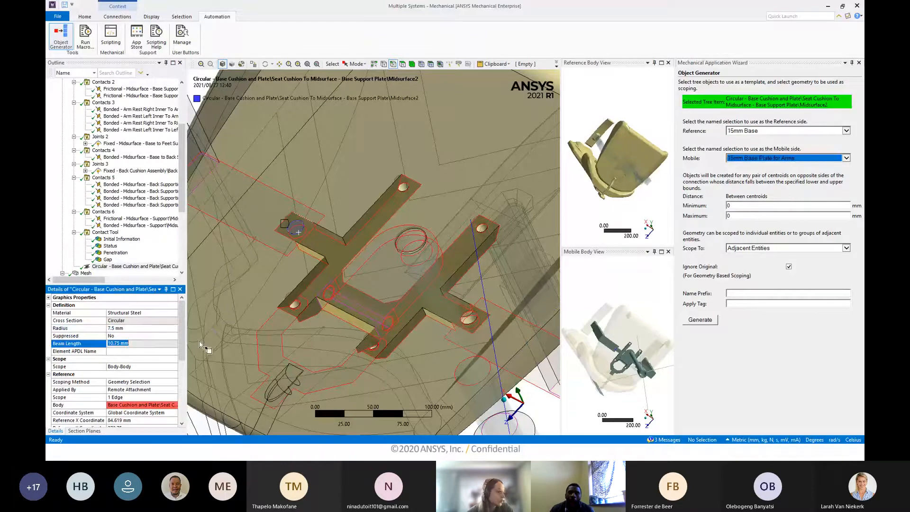
{"action": "left_click_drag", "start_coordinate": [737, 206], "coordinate": [711, 207]}
{"action": "type", "text": "10"}
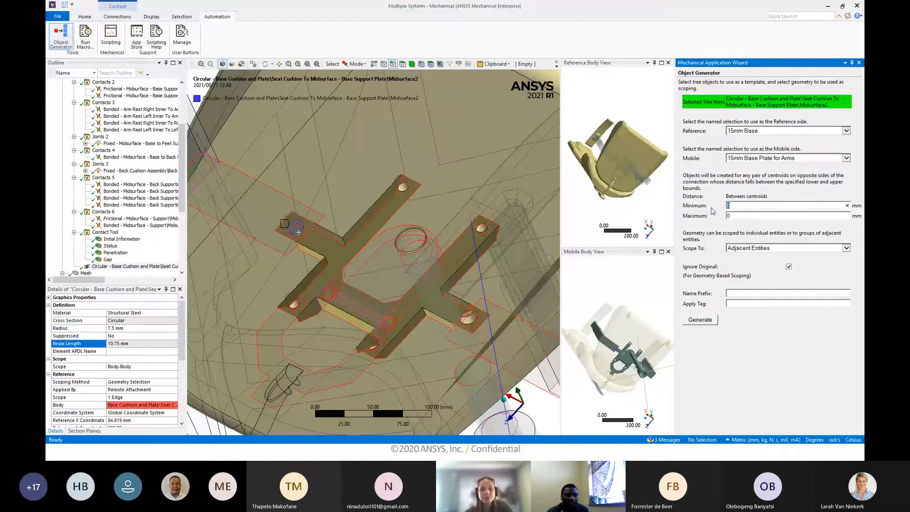
{"action": "double_click", "coordinate": [736, 216]}
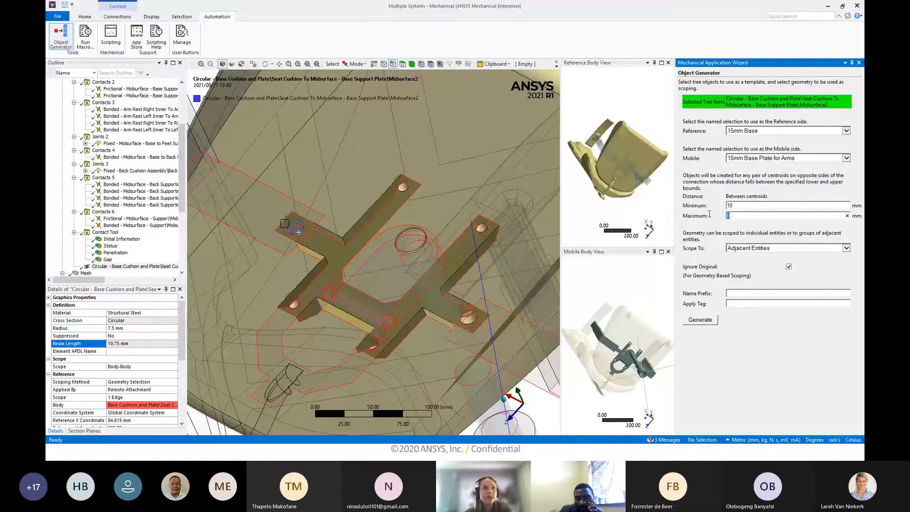
{"action": "type", "text": "11"}
{"action": "left_click", "coordinate": [738, 252]}
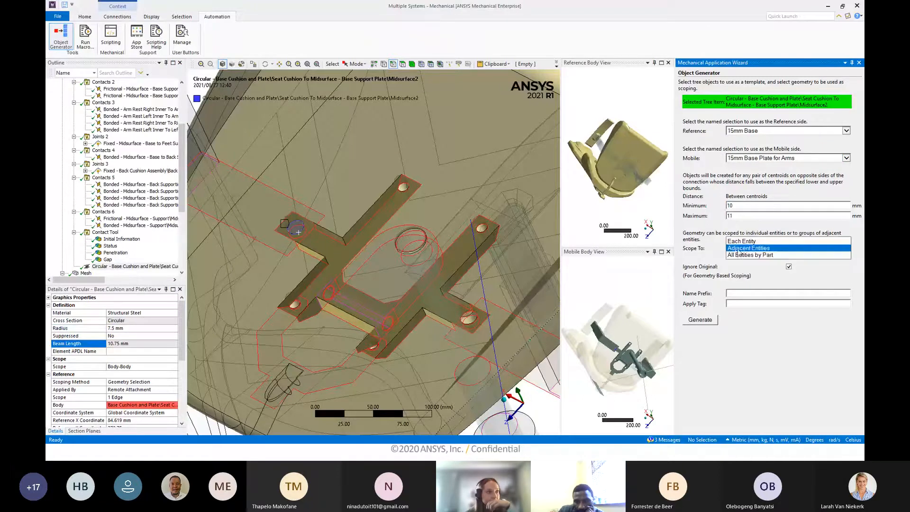
{"action": "left_click", "coordinate": [739, 256]}
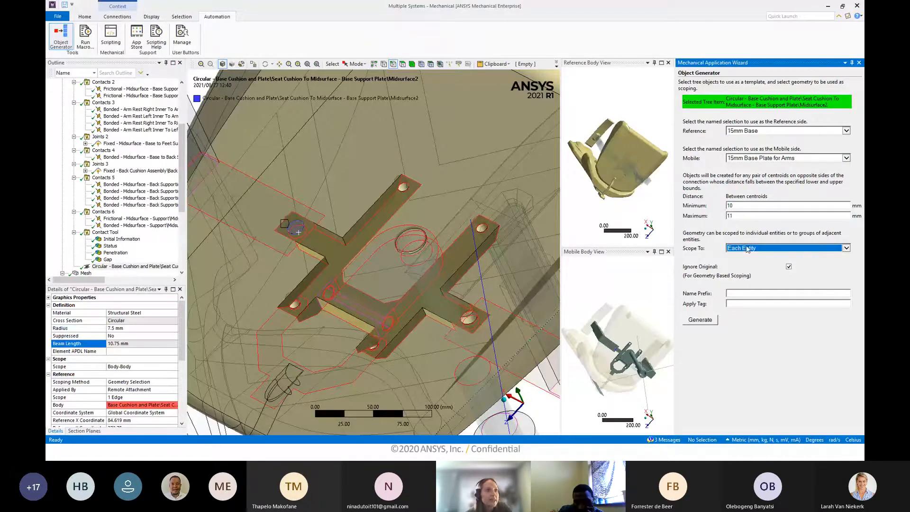
Generate the matching seat-to-support-plate beams, agreeing to close the extra view panes, check them under the seat and close the Object Generator.
{"action": "left_click", "coordinate": [696, 321]}
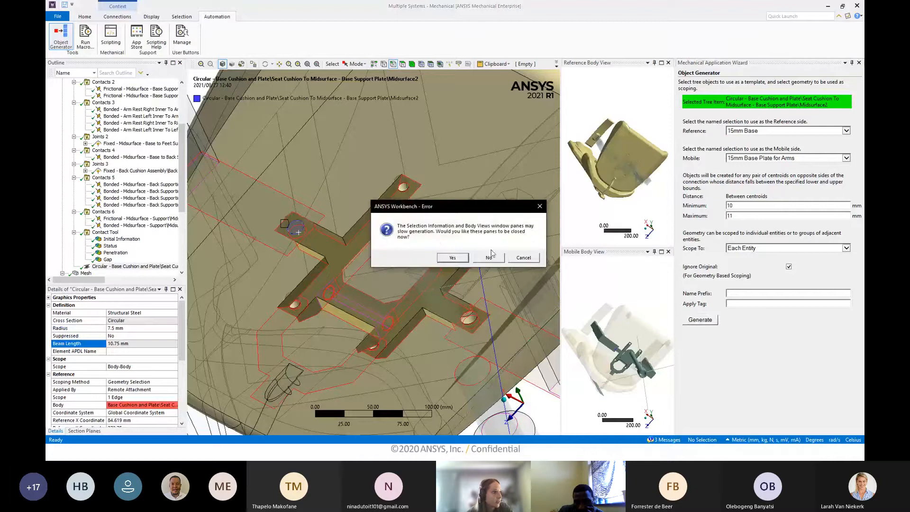
{"action": "left_click", "coordinate": [453, 258]}
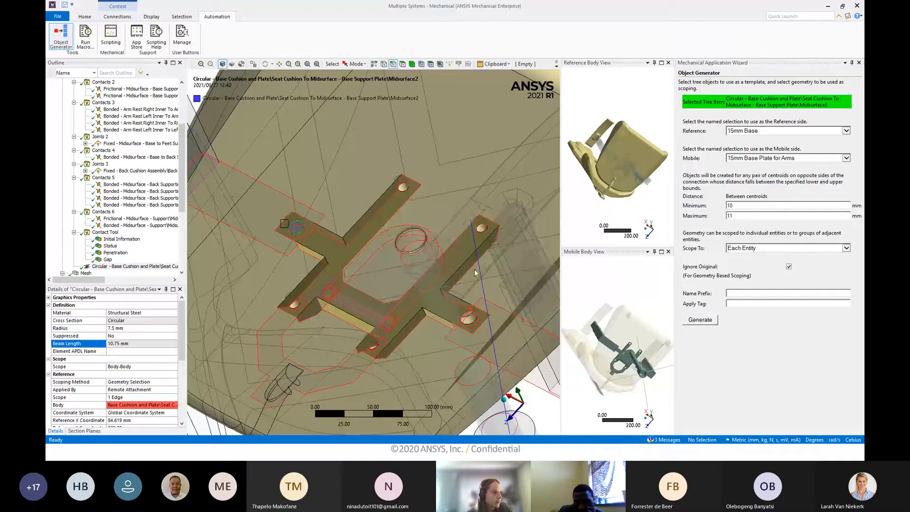
{"action": "middle_click_drag", "start_coordinate": [314, 209], "coordinate": [417, 244]}
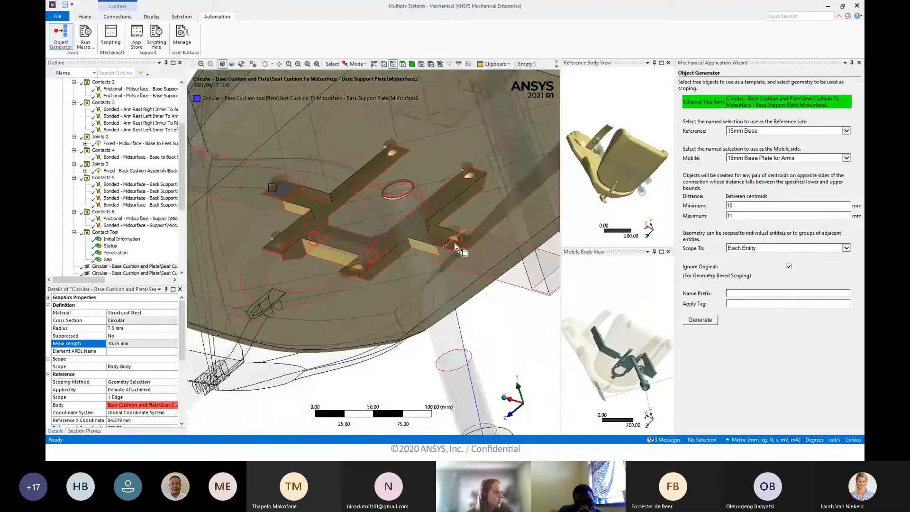
{"action": "scroll", "coordinate": [450, 244], "scroll_direction": "up", "scroll_amount": 3}
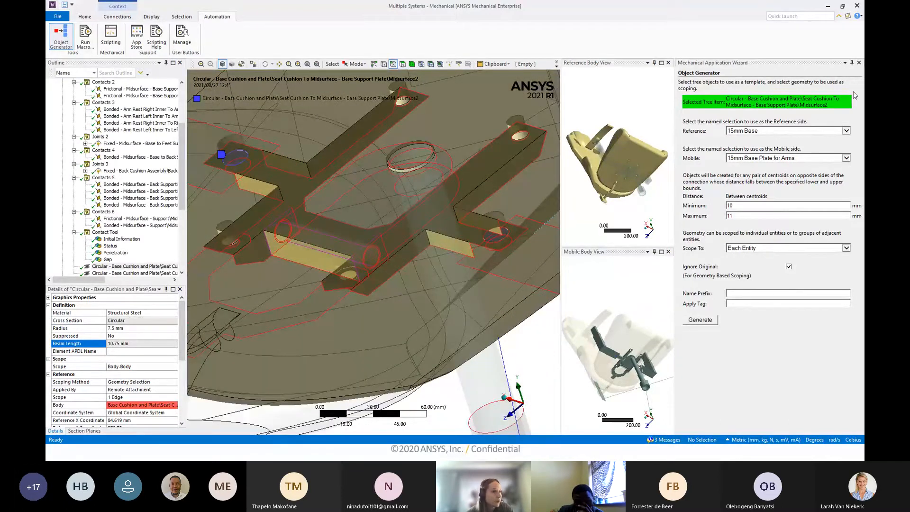
{"action": "left_click", "coordinate": [859, 62]}
Insert a beam connection between the matching bolt-hole edges of the base support plate and the right armrest plate.
{"action": "scroll", "coordinate": [459, 254], "scroll_direction": "up", "scroll_amount": 2}
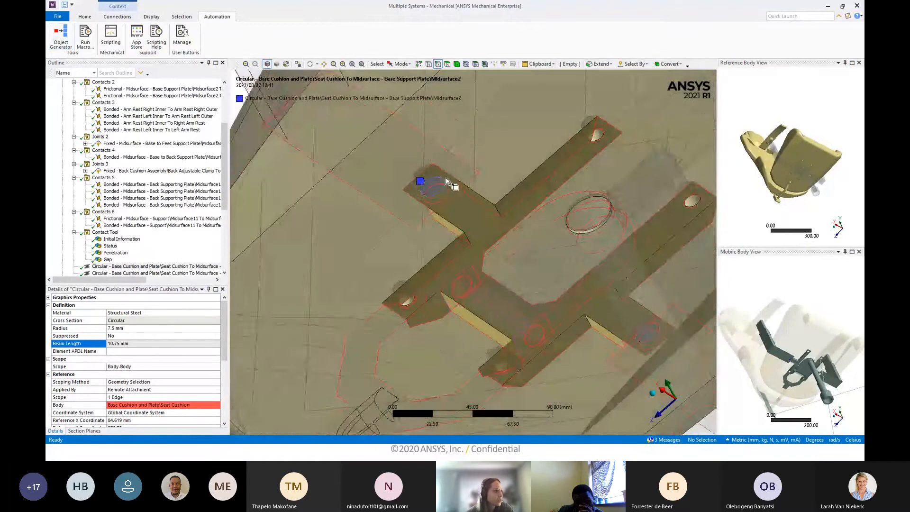
{"action": "middle_click_drag", "start_coordinate": [459, 254], "coordinate": [441, 322]}
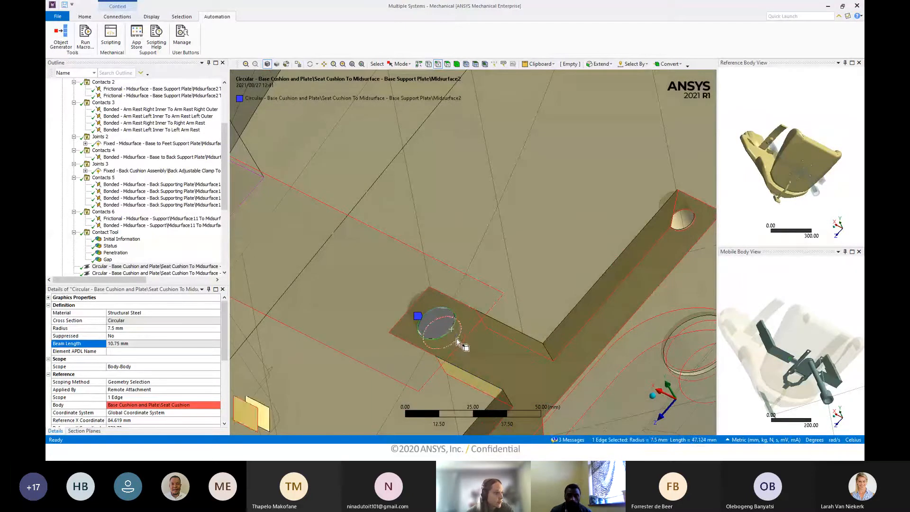
{"action": "left_click", "coordinate": [459, 342]}
{"action": "right_click", "coordinate": [459, 340]}
{"action": "mouse_move", "coordinate": [546, 125]}
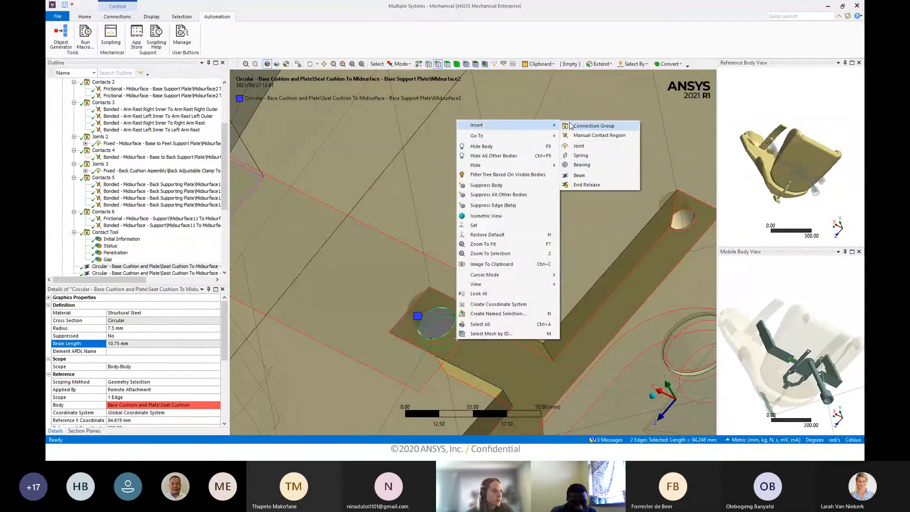
{"action": "left_click", "coordinate": [587, 176]}
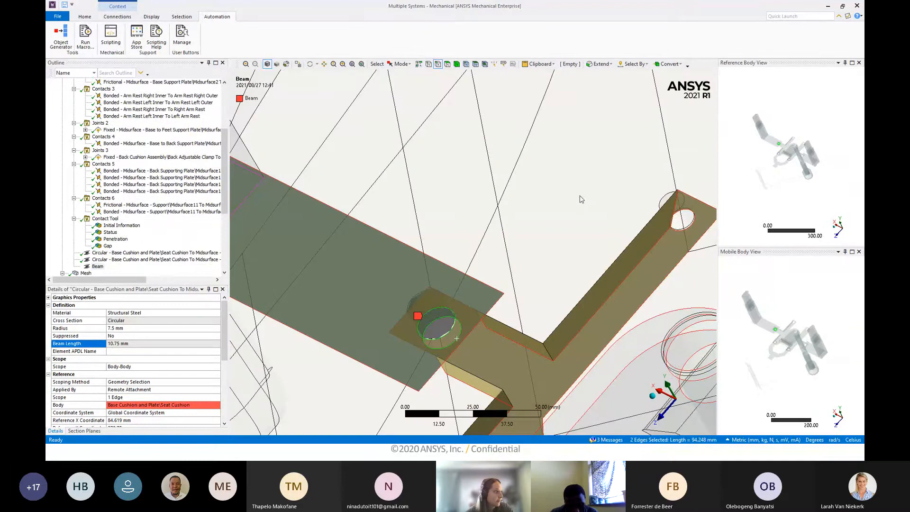
Set the radius of the beam between the support plate and the armrest plate to 7.5 mm.
{"action": "left_click", "coordinate": [204, 329]}
{"action": "type", "text": "7.5"}
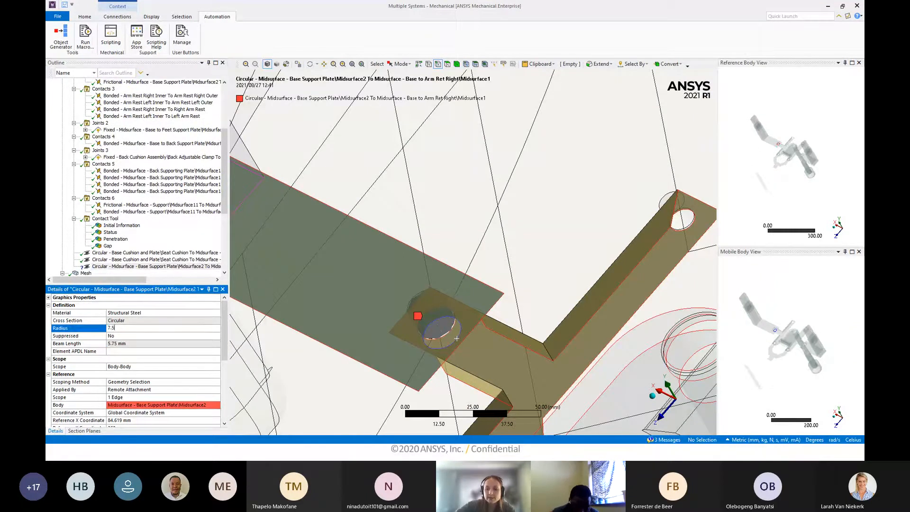
{"action": "key", "text": "Return"}
{"action": "scroll", "coordinate": [363, 285], "scroll_direction": "down", "scroll_amount": 2}
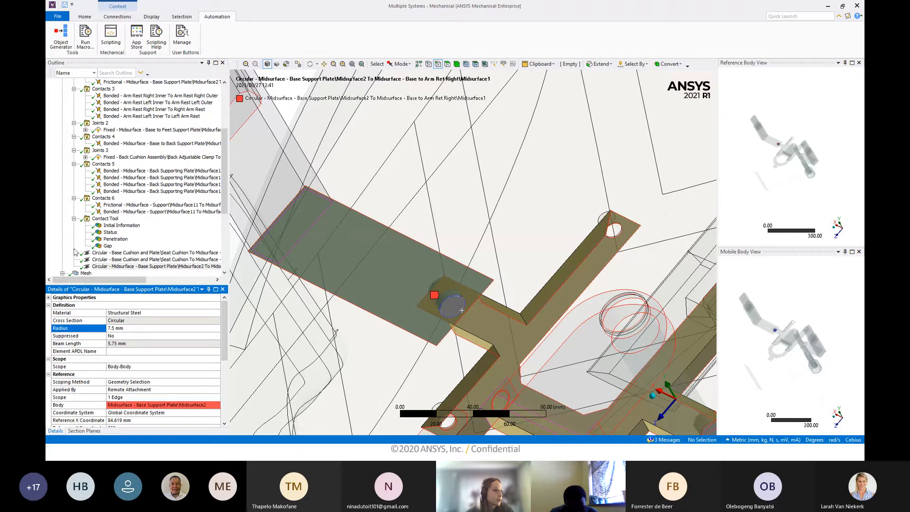
Open the Object Generator with the armrest beam as template, using 15mm Base Plate for Arms as Reference and 15mm Arm Plates as Mobile.
{"action": "left_click", "coordinate": [102, 266]}
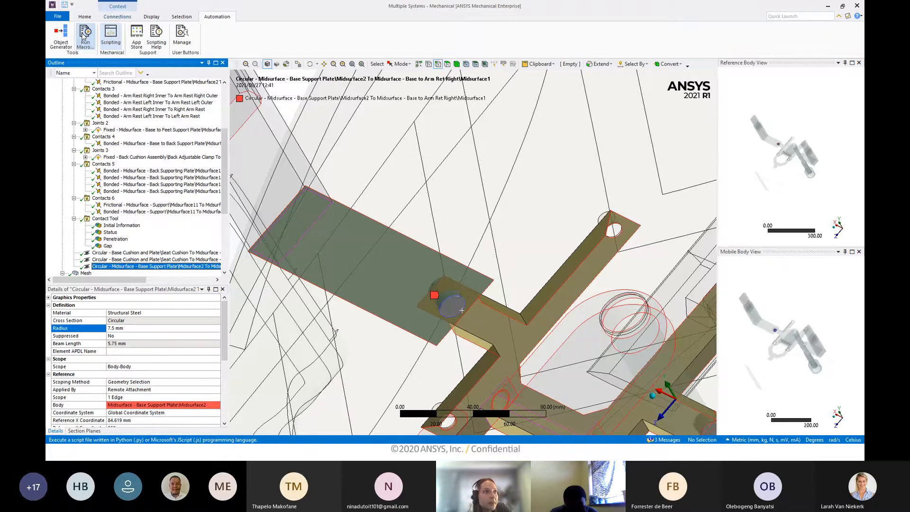
{"action": "left_click", "coordinate": [61, 37]}
{"action": "left_click", "coordinate": [771, 131]}
{"action": "left_click", "coordinate": [767, 145]}
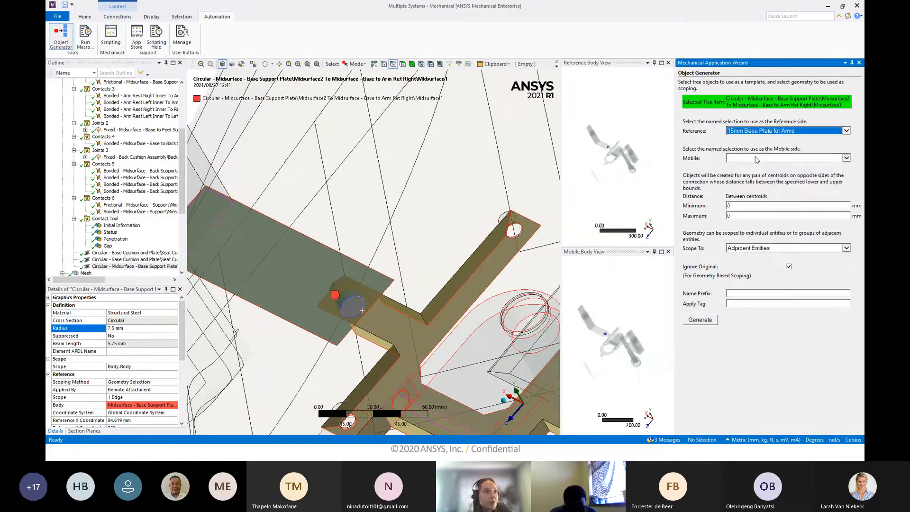
{"action": "left_click", "coordinate": [757, 159]}
{"action": "left_click", "coordinate": [758, 165]}
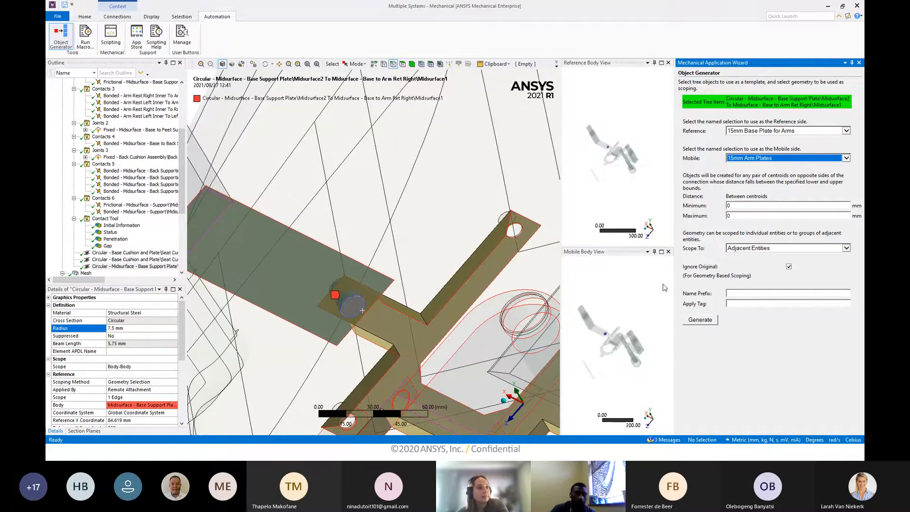
Set the centroid distance to 5 mm minimum and 6 mm maximum and generate the armrest beams, agreeing to close the extra panes.
{"action": "key", "text": "Tab"}
{"action": "type", "text": "5"}
{"action": "key", "text": "Tab"}
{"action": "type", "text": "6"}
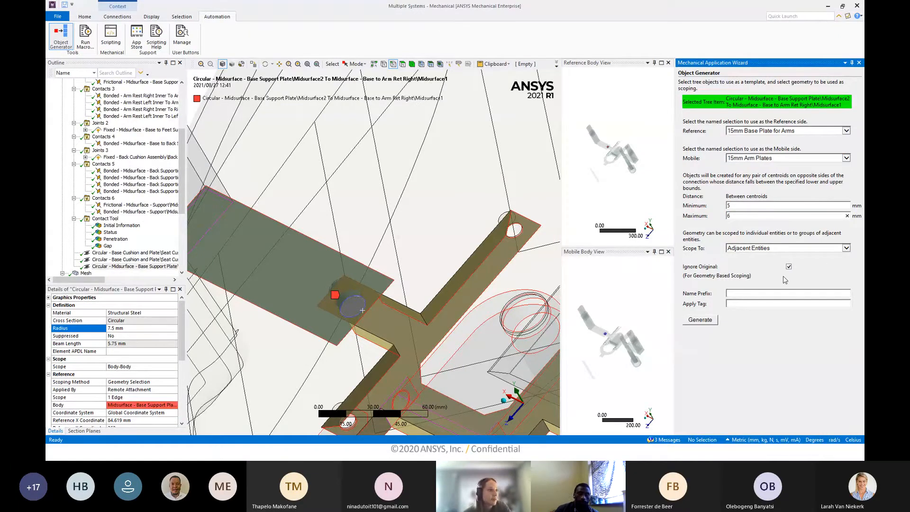
{"action": "scroll", "coordinate": [384, 364], "scroll_direction": "down", "scroll_amount": 3}
{"action": "middle_click_drag", "start_coordinate": [384, 363], "coordinate": [336, 329], "text": "ctrl"}
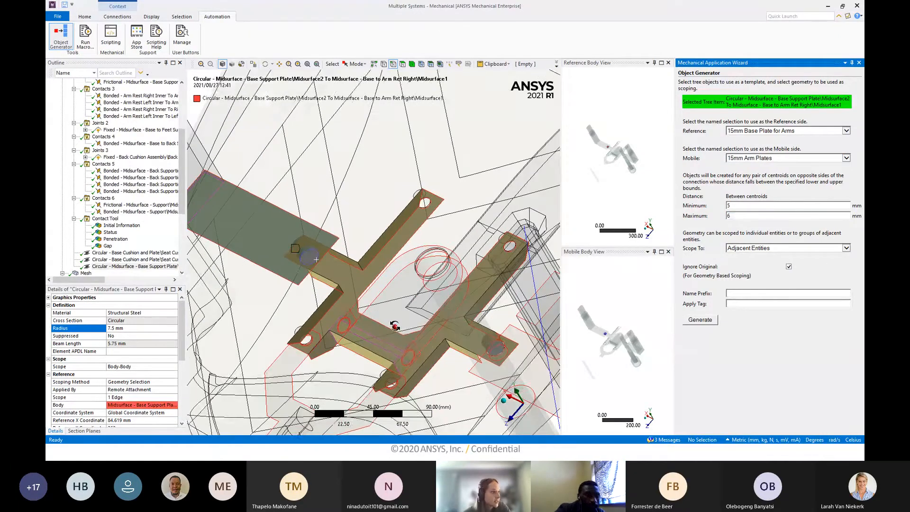
{"action": "left_click", "coordinate": [699, 321]}
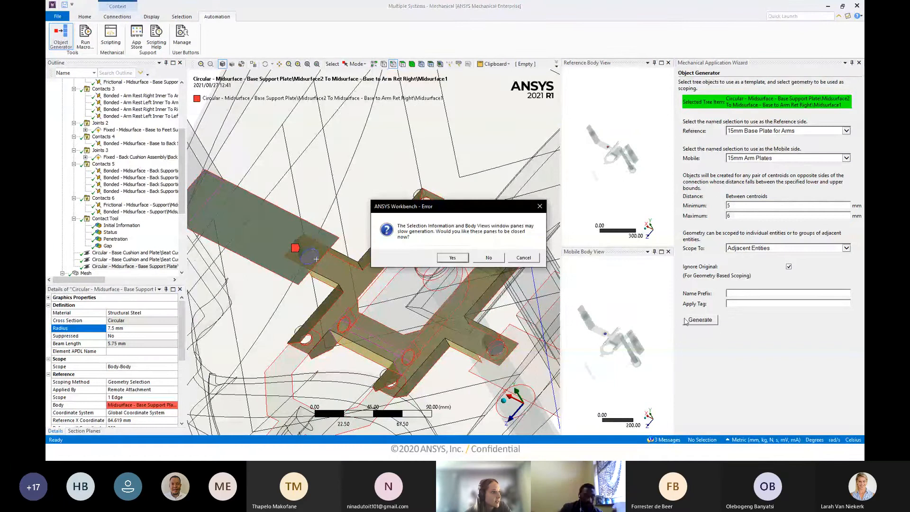
{"action": "left_click", "coordinate": [453, 258]}
Examine the generated armrest beams, the remaining bolt holes in the support plate and the named selections available for the Reference side.
{"action": "middle_click_drag", "start_coordinate": [493, 351], "coordinate": [479, 287]}
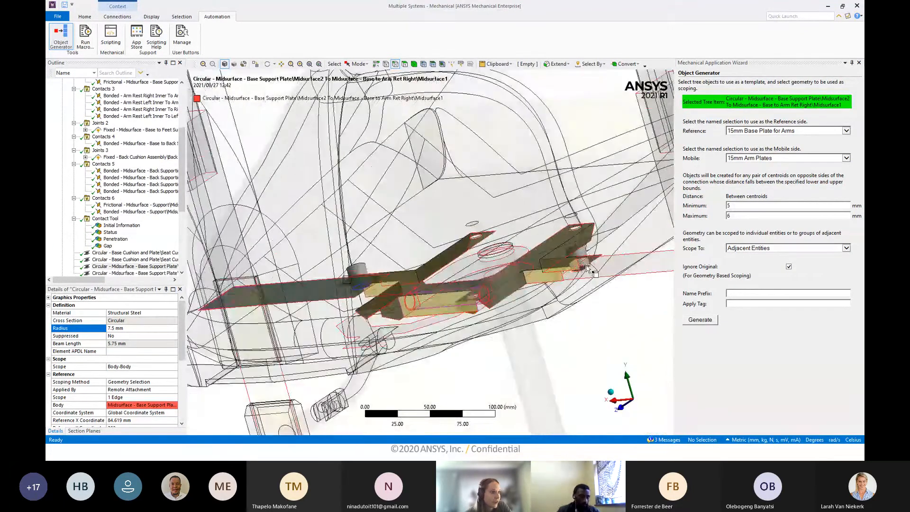
{"action": "scroll", "coordinate": [592, 279], "scroll_direction": "down", "scroll_amount": 3}
{"action": "middle_click_drag", "start_coordinate": [563, 266], "coordinate": [455, 213]}
{"action": "scroll", "coordinate": [440, 253], "scroll_direction": "up", "scroll_amount": 3}
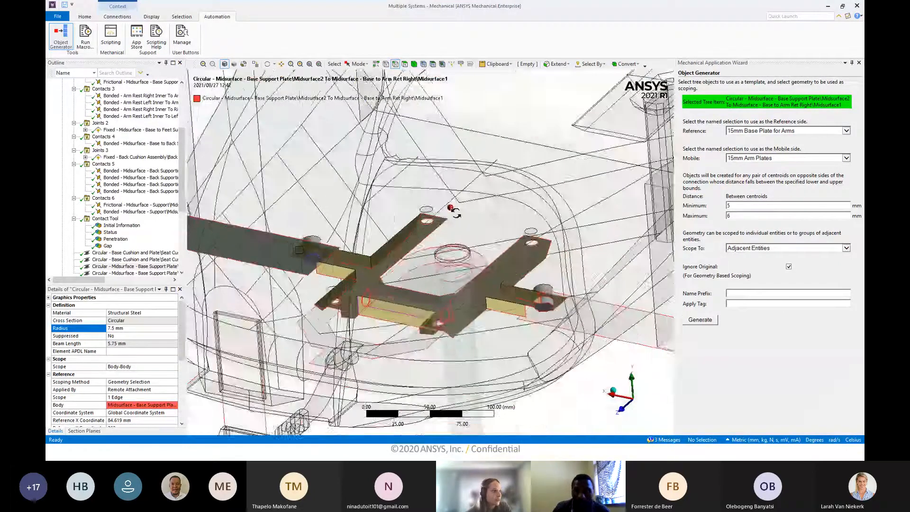
{"action": "scroll", "coordinate": [453, 211], "scroll_direction": "up", "scroll_amount": 3}
{"action": "middle_click_drag", "start_coordinate": [433, 163], "coordinate": [417, 232], "text": "ctrl"}
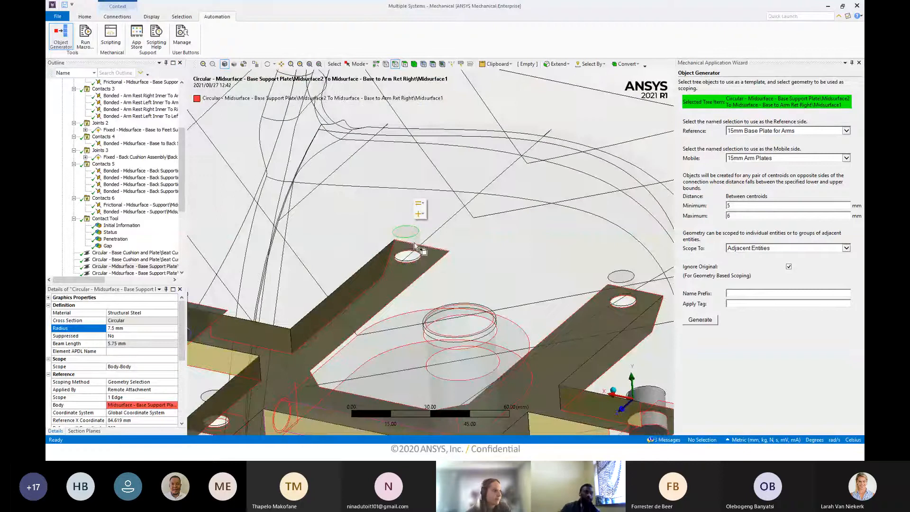
{"action": "left_click", "coordinate": [416, 247]}
{"action": "left_click", "coordinate": [620, 296], "text": "ctrl"}
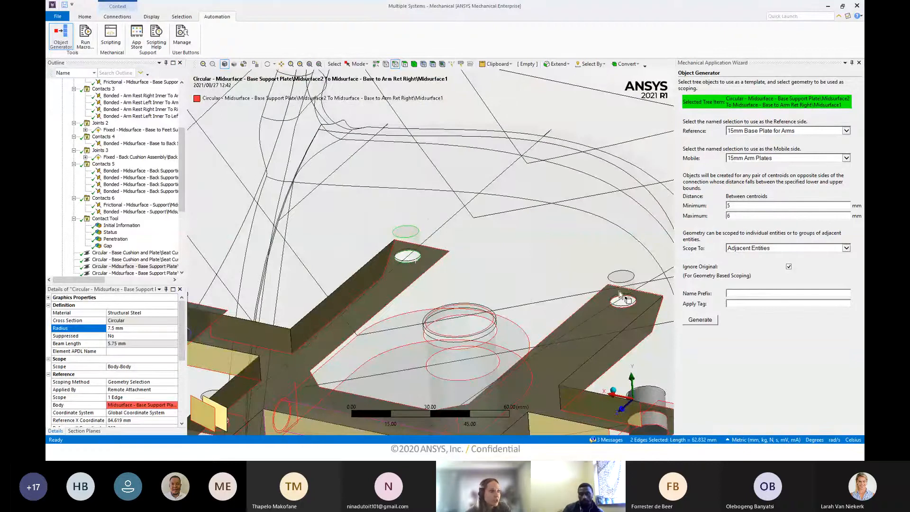
{"action": "scroll", "coordinate": [620, 297], "scroll_direction": "down", "scroll_amount": 2}
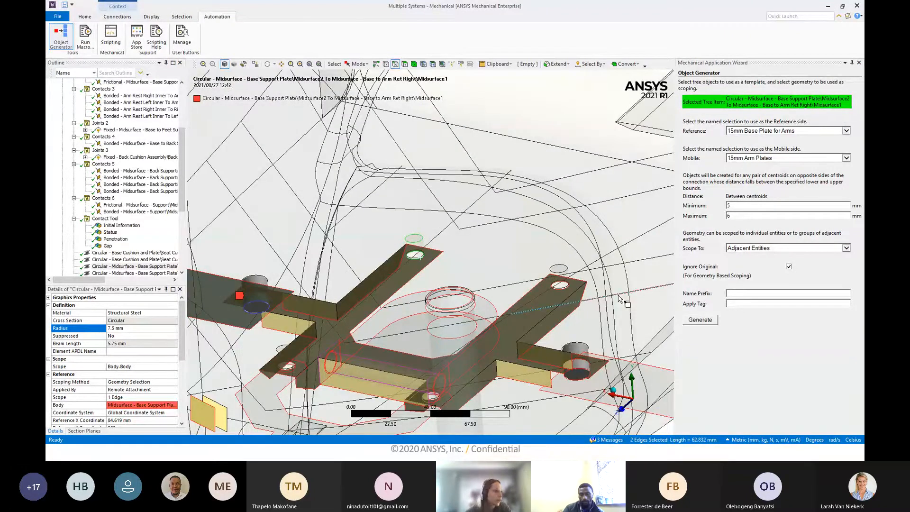
{"action": "middle_click_drag", "start_coordinate": [619, 298], "coordinate": [512, 232]}
{"action": "scroll", "coordinate": [446, 334], "scroll_direction": "up", "scroll_amount": 2}
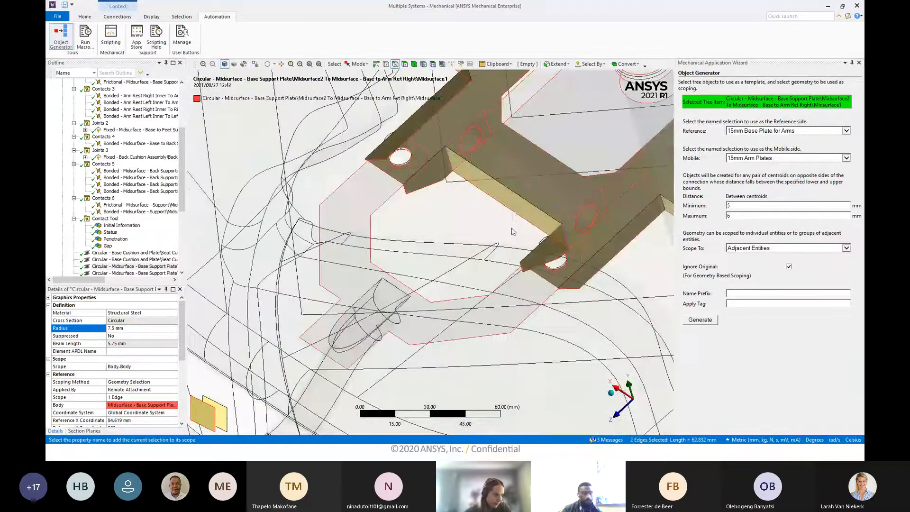
{"action": "left_click", "coordinate": [847, 131]}
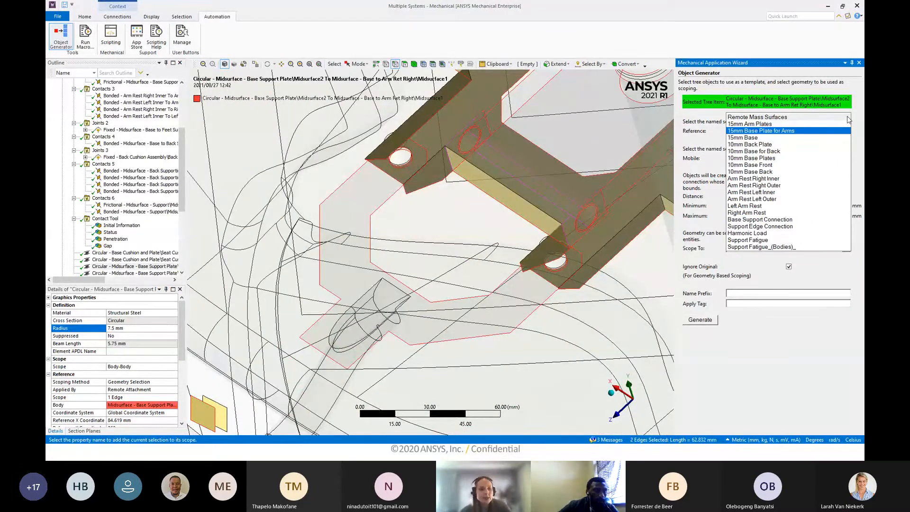
{"action": "left_click", "coordinate": [519, 162]}
Collapse the Connections branch in the outline and review the whole chair model.
{"action": "middle_click_drag", "start_coordinate": [519, 162], "coordinate": [517, 266], "text": "shift"}
{"action": "middle_click_drag", "start_coordinate": [517, 265], "coordinate": [467, 311]}
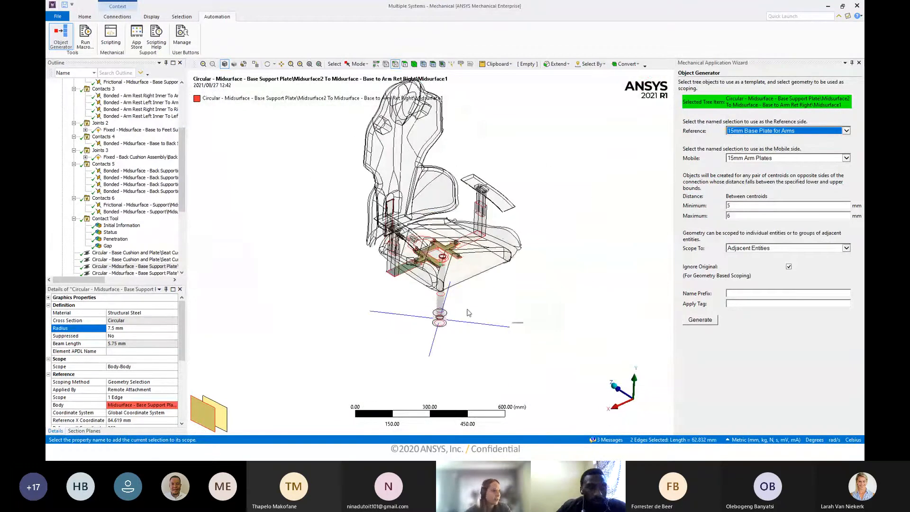
{"action": "scroll", "coordinate": [73, 180], "scroll_direction": "up", "scroll_amount": 5}
{"action": "left_click", "coordinate": [62, 122]}
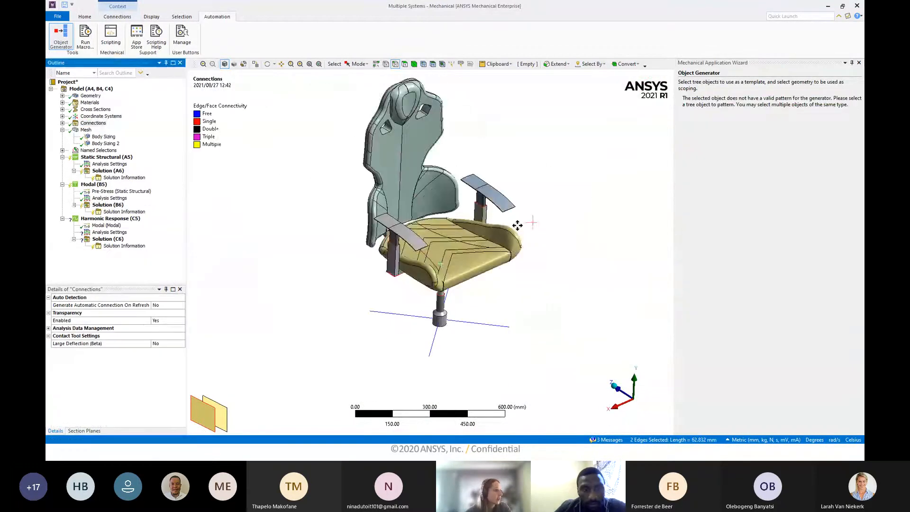
{"action": "middle_click_drag", "start_coordinate": [518, 226], "coordinate": [521, 235], "text": "ctrl"}
{"action": "middle_click_drag", "start_coordinate": [521, 235], "coordinate": [508, 229]}
{"action": "scroll", "coordinate": [467, 319], "scroll_direction": "up", "scroll_amount": 3}
{"action": "middle_click_drag", "start_coordinate": [504, 336], "coordinate": [459, 295]}
{"action": "scroll", "coordinate": [469, 290], "scroll_direction": "down", "scroll_amount": 3}
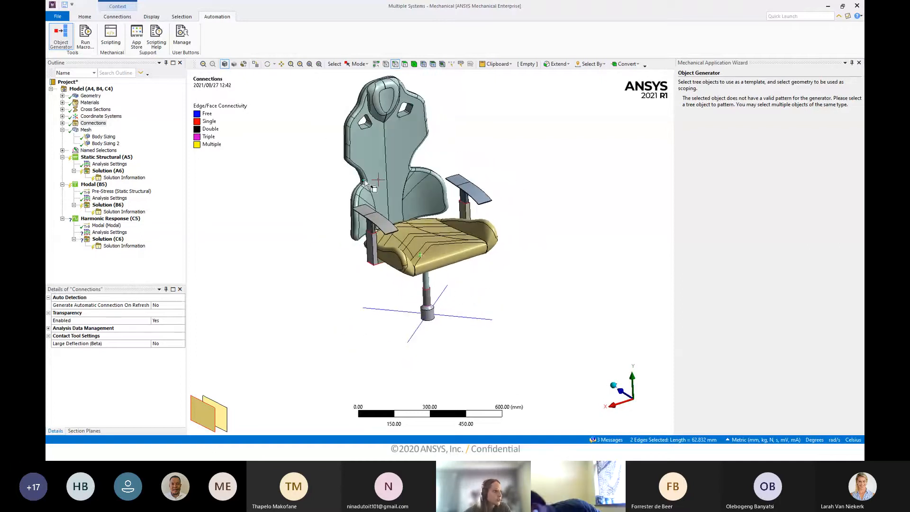
Insert a Standard Earth Gravity load into the Static Structural analysis.
{"action": "left_click", "coordinate": [91, 96]}
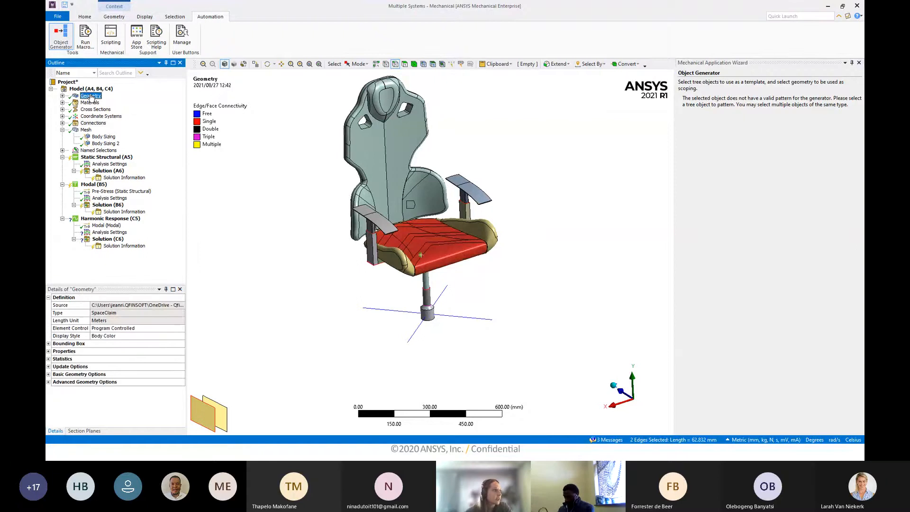
{"action": "left_click", "coordinate": [117, 157]}
{"action": "right_click", "coordinate": [117, 157]}
{"action": "mouse_move", "coordinate": [133, 162]}
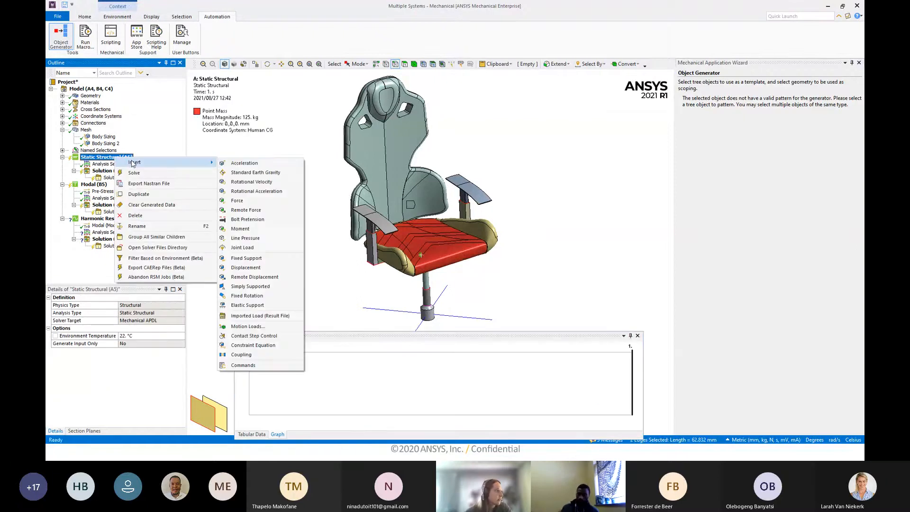
{"action": "left_click", "coordinate": [244, 173]}
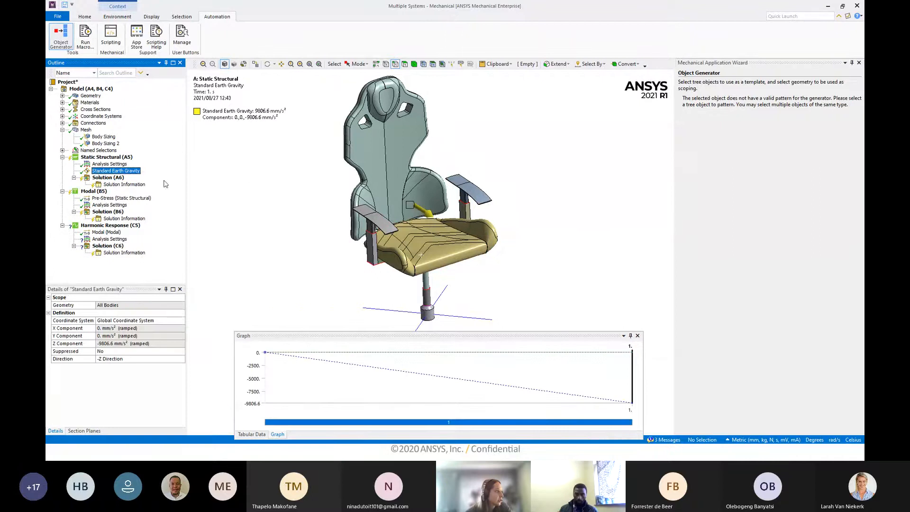
Close the Graph pane and set the Standard Earth Gravity direction to -Y Direction.
{"action": "mouse_move", "coordinate": [442, 271]}
{"action": "middle_mouse_down"}
{"action": "mouse_move", "coordinate": [449, 262]}
{"action": "mouse_move", "coordinate": [396, 257]}
{"action": "mouse_move", "coordinate": [452, 268]}
{"action": "middle_mouse_up"}
{"action": "middle_click_drag", "start_coordinate": [451, 269], "coordinate": [445, 225], "text": "ctrl"}
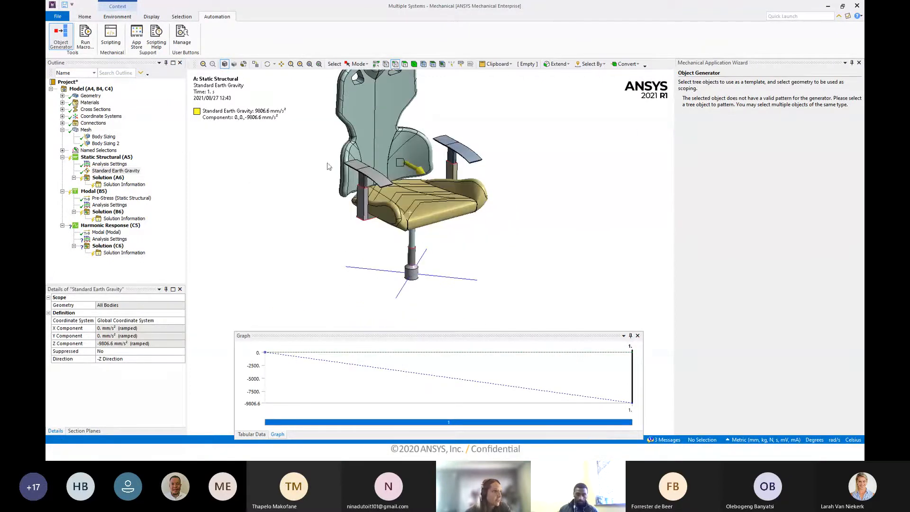
{"action": "left_click", "coordinate": [638, 336]}
{"action": "left_click", "coordinate": [174, 358]}
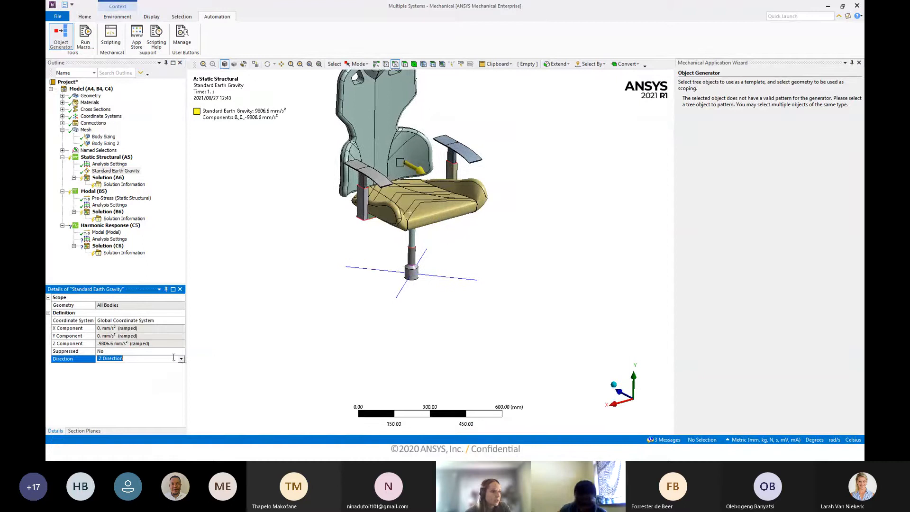
{"action": "left_click", "coordinate": [181, 360]}
{"action": "left_click", "coordinate": [124, 383]}
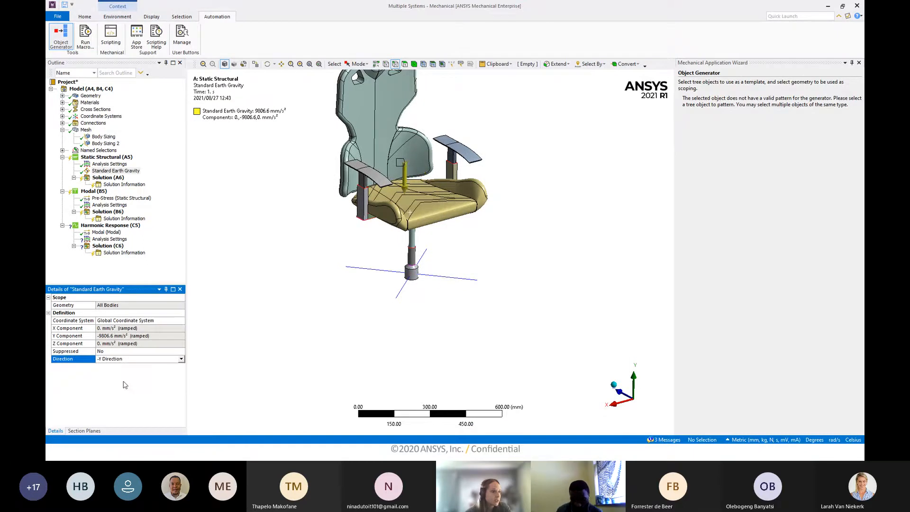
Insert a Simply Supported boundary condition into the Static Structural analysis.
{"action": "middle_click_drag", "start_coordinate": [467, 180], "coordinate": [479, 235], "text": "ctrl"}
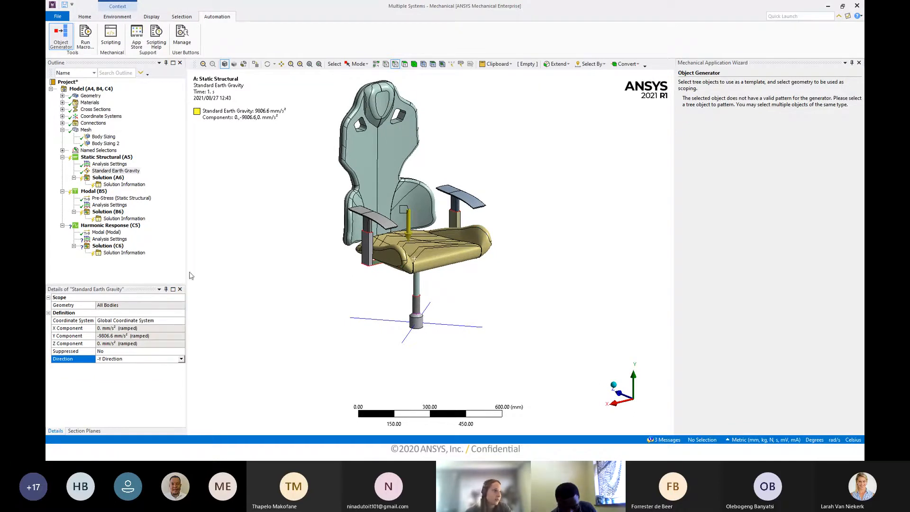
{"action": "middle_click_drag", "start_coordinate": [305, 290], "coordinate": [298, 285]}
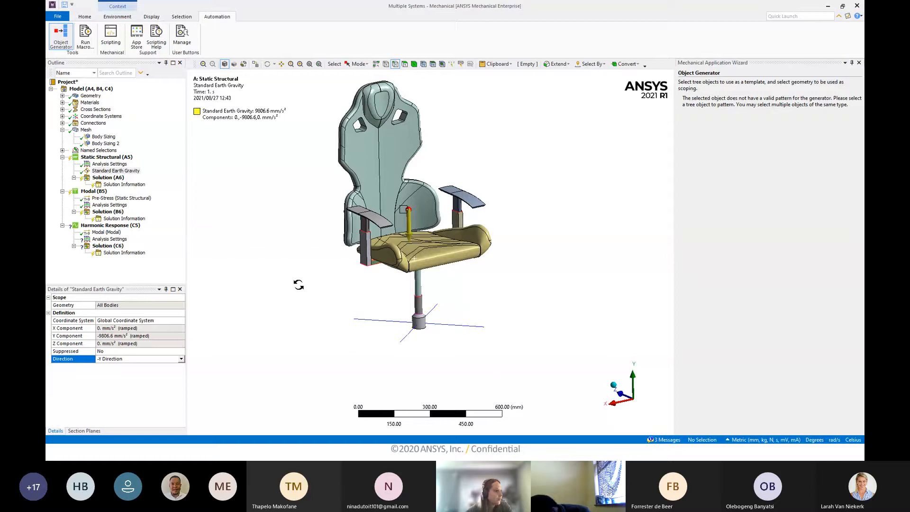
{"action": "middle_click_drag", "start_coordinate": [285, 286], "coordinate": [366, 255]}
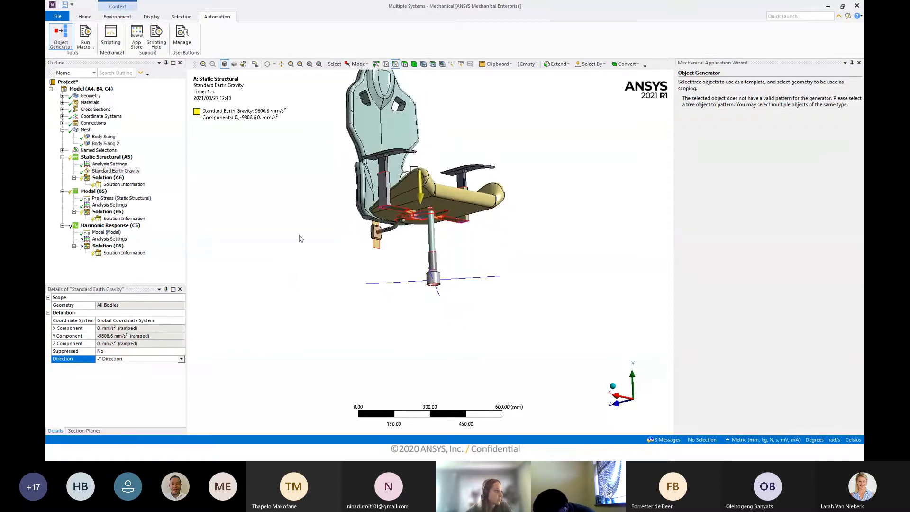
{"action": "left_click", "coordinate": [106, 157]}
{"action": "right_click", "coordinate": [107, 157]}
{"action": "mouse_move", "coordinate": [143, 162]}
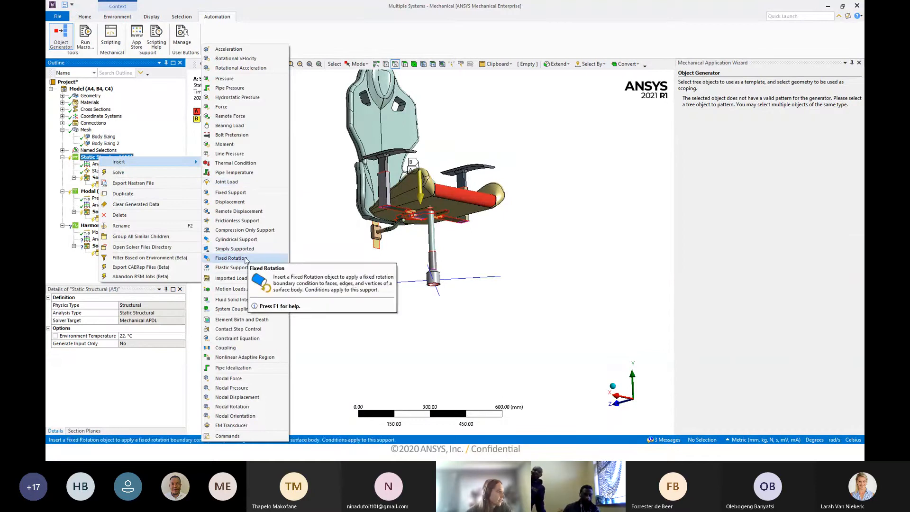
{"action": "left_click", "coordinate": [234, 249]}
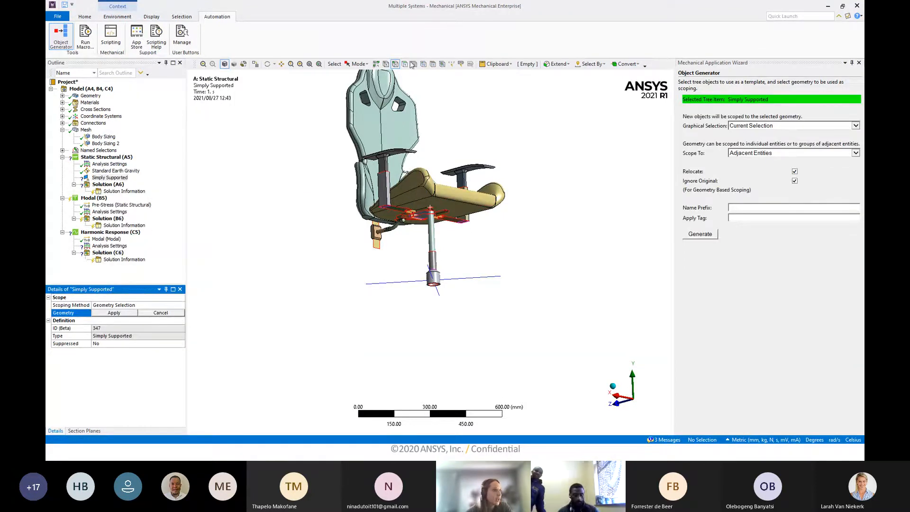
Scope the Simply Supported condition to the four outer end vertices of the chair's base legs.
{"action": "left_click", "coordinate": [386, 64]}
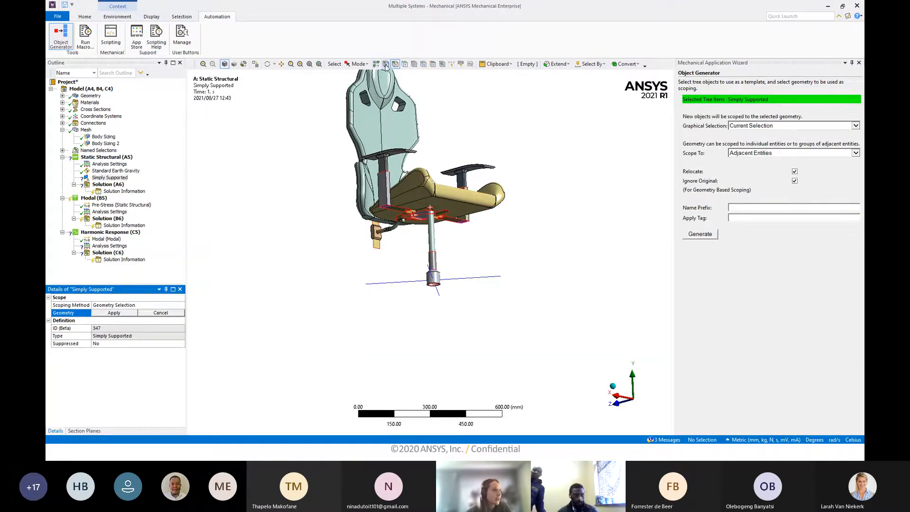
{"action": "left_click", "coordinate": [365, 284]}
{"action": "left_click", "coordinate": [439, 296], "text": "ctrl"}
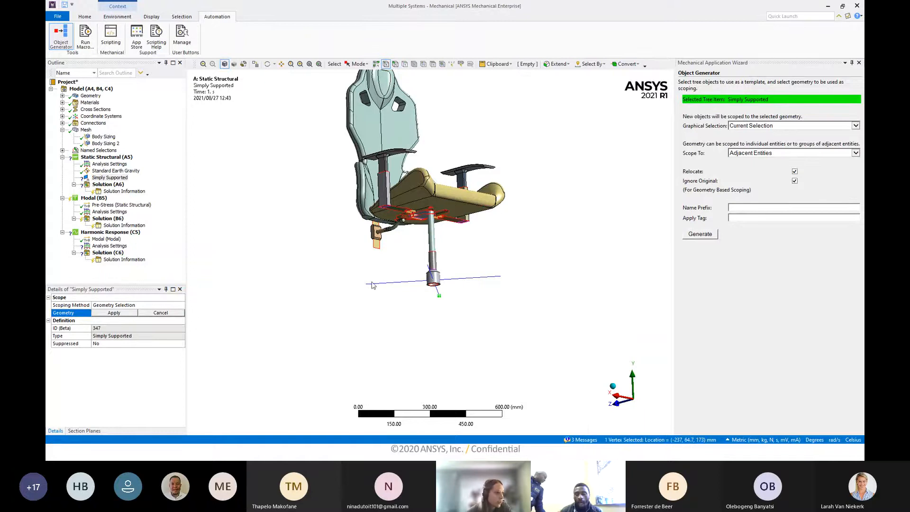
{"action": "left_click", "coordinate": [502, 277], "text": "ctrl"}
{"action": "middle_click_drag", "start_coordinate": [502, 276], "coordinate": [437, 313]}
{"action": "left_click", "coordinate": [417, 306], "text": "ctrl"}
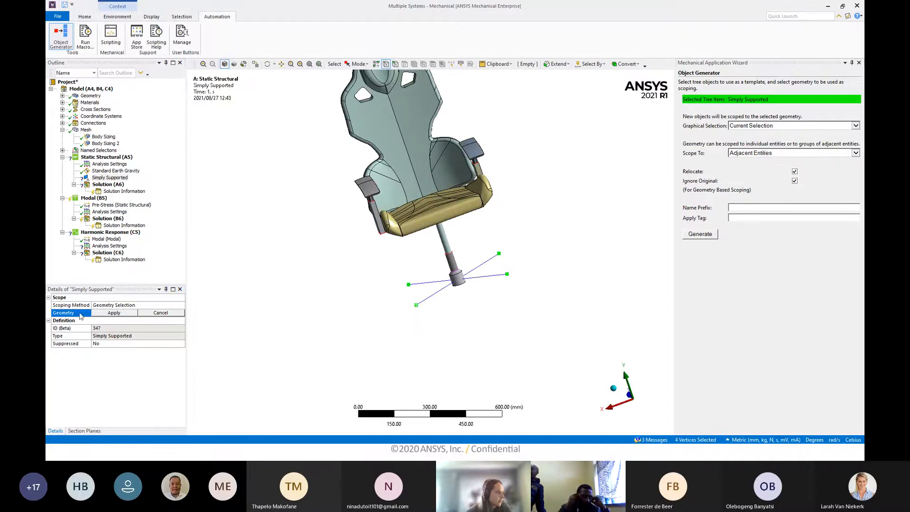
{"action": "left_click", "coordinate": [101, 314]}
{"action": "middle_click_drag", "start_coordinate": [520, 253], "coordinate": [557, 233]}
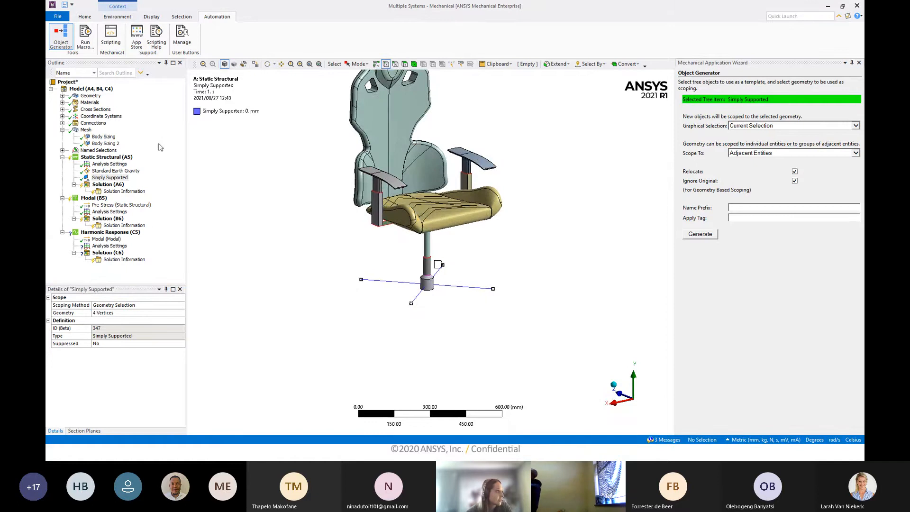
Review the support placement and all Static Structural loads and supports on the whole chair.
{"action": "middle_click_drag", "start_coordinate": [384, 185], "coordinate": [471, 241]}
{"action": "middle_click_drag", "start_coordinate": [471, 241], "coordinate": [396, 251]}
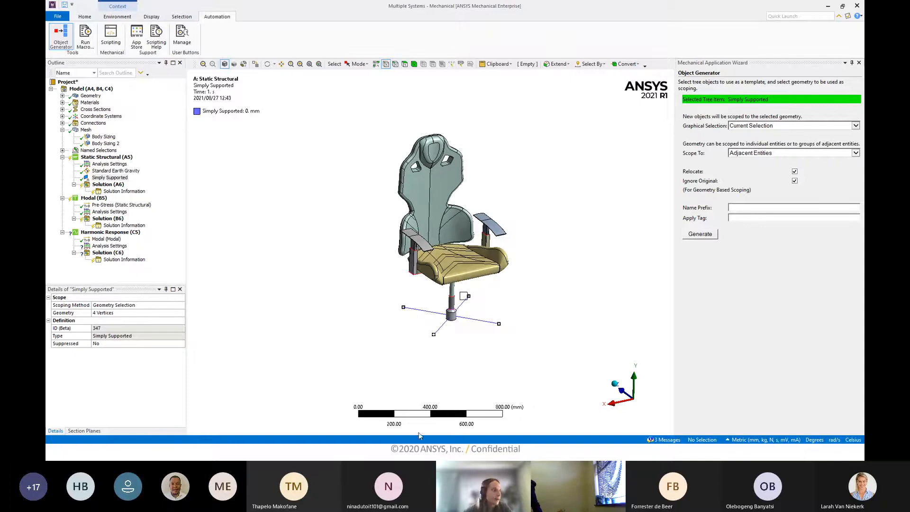
{"action": "middle_click_drag", "start_coordinate": [446, 344], "coordinate": [437, 338], "text": "ctrl"}
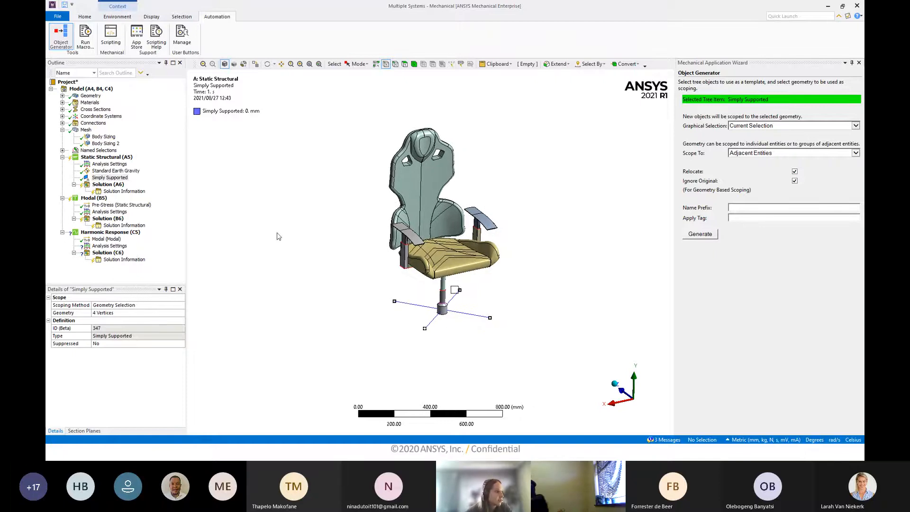
{"action": "middle_click_drag", "start_coordinate": [457, 215], "coordinate": [530, 272]}
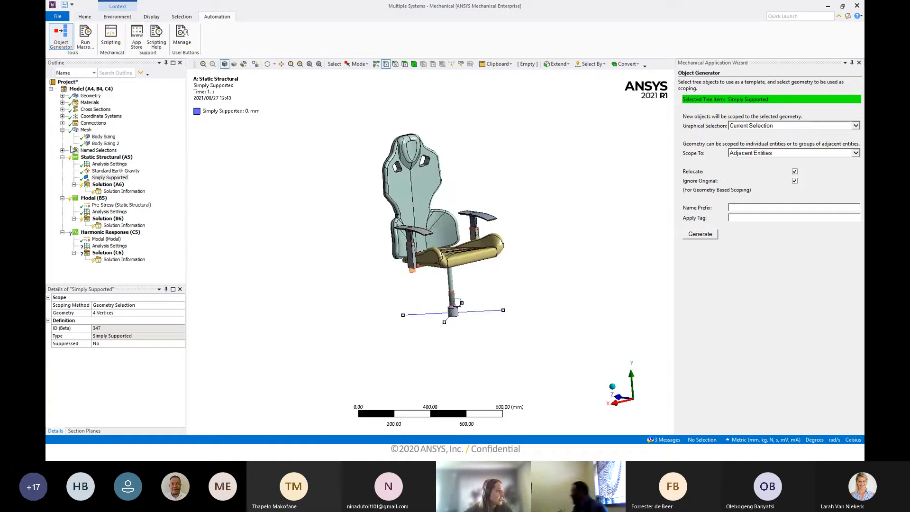
{"action": "left_click", "coordinate": [97, 157]}
{"action": "middle_click_drag", "start_coordinate": [414, 180], "coordinate": [434, 191]}
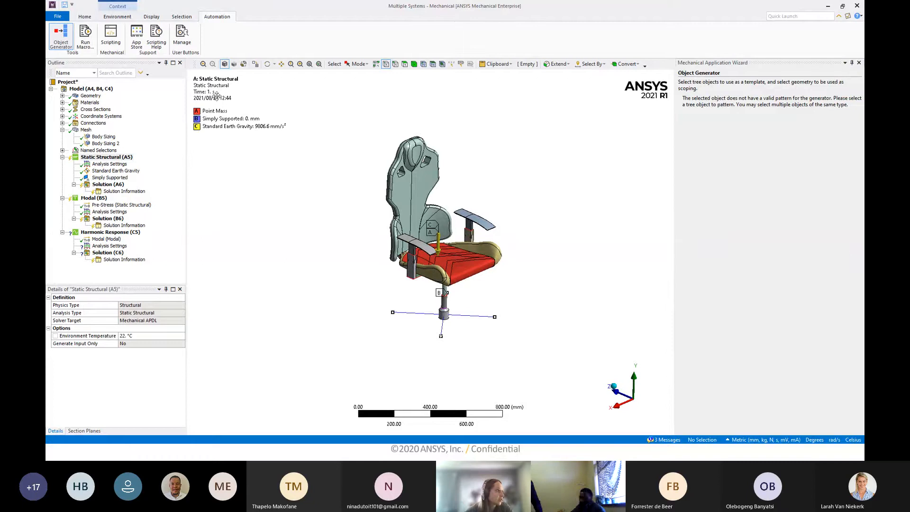
{"action": "mouse_move", "coordinate": [441, 246]}
{"action": "middle_mouse_down"}
{"action": "mouse_move", "coordinate": [446, 253]}
{"action": "mouse_move", "coordinate": [444, 210]}
{"action": "mouse_move", "coordinate": [413, 220]}
{"action": "mouse_move", "coordinate": [429, 255]}
{"action": "middle_mouse_up"}
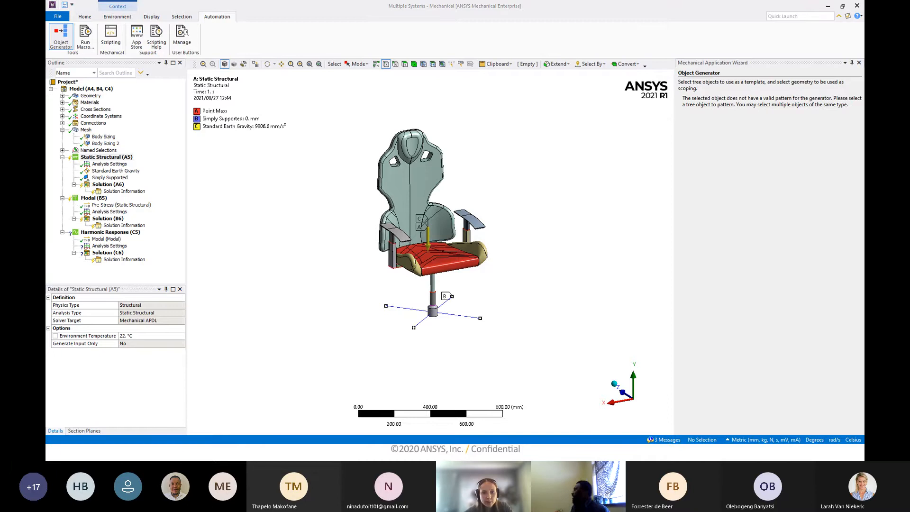
Switch to Workbench and examine the data links between the Static Structural, Modal and Harmonic Response systems.
{"action": "key", "text": "alt+Tab"}
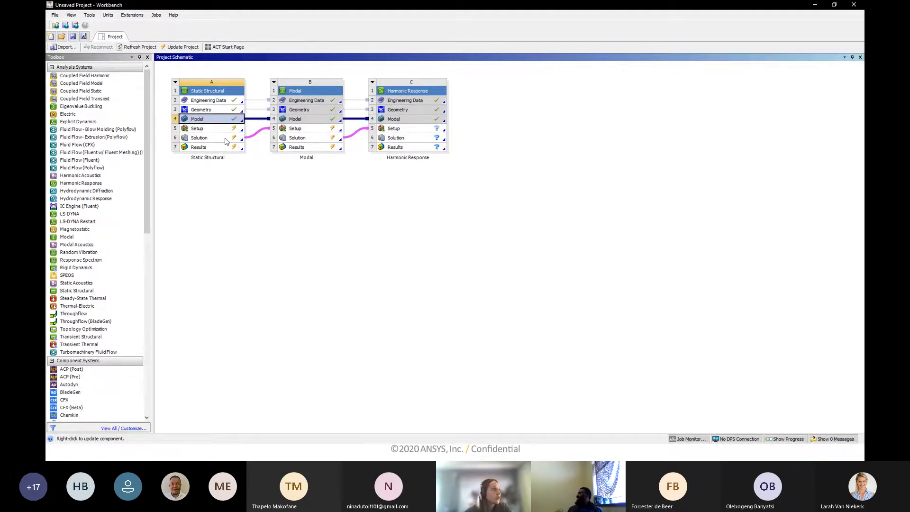
{"action": "left_click", "coordinate": [226, 142]}
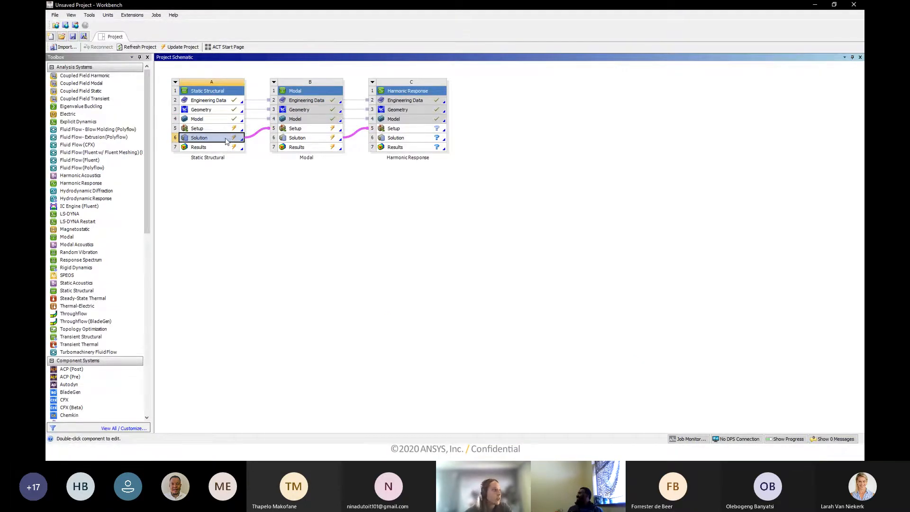
{"action": "left_click", "coordinate": [317, 130]}
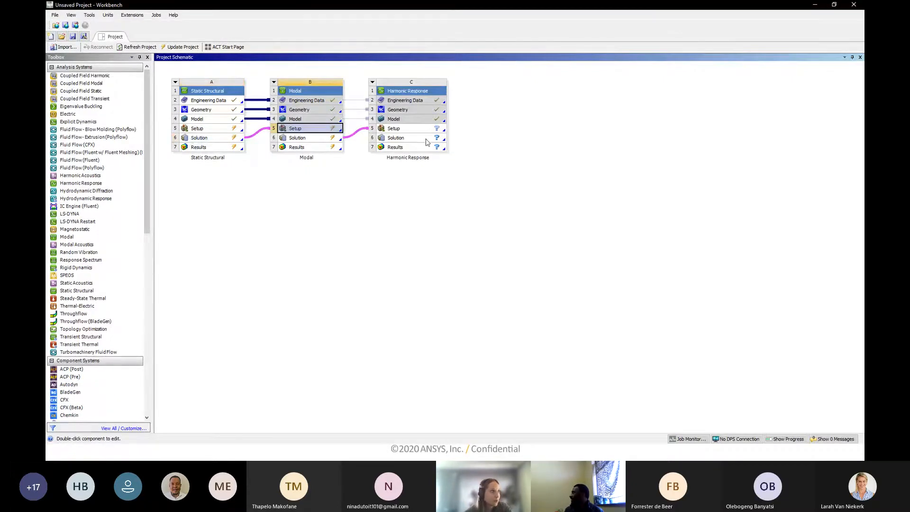
{"action": "left_click", "coordinate": [396, 180]}
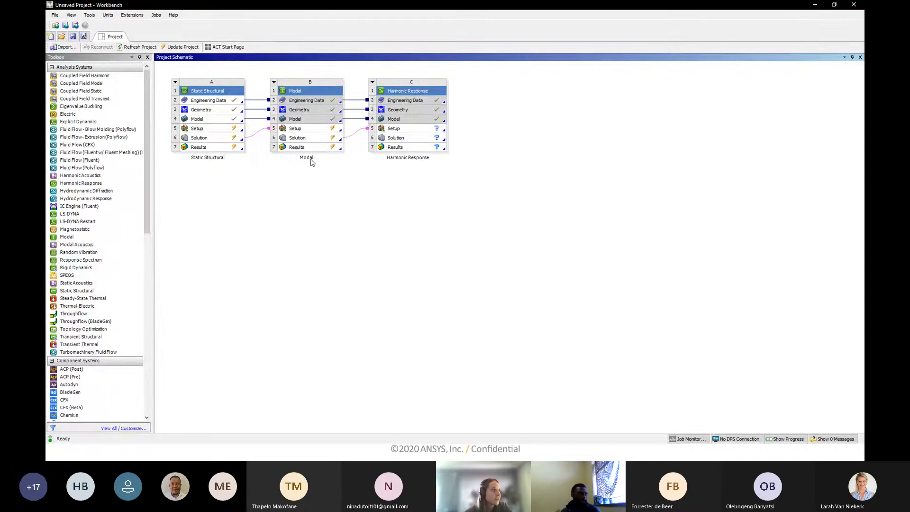
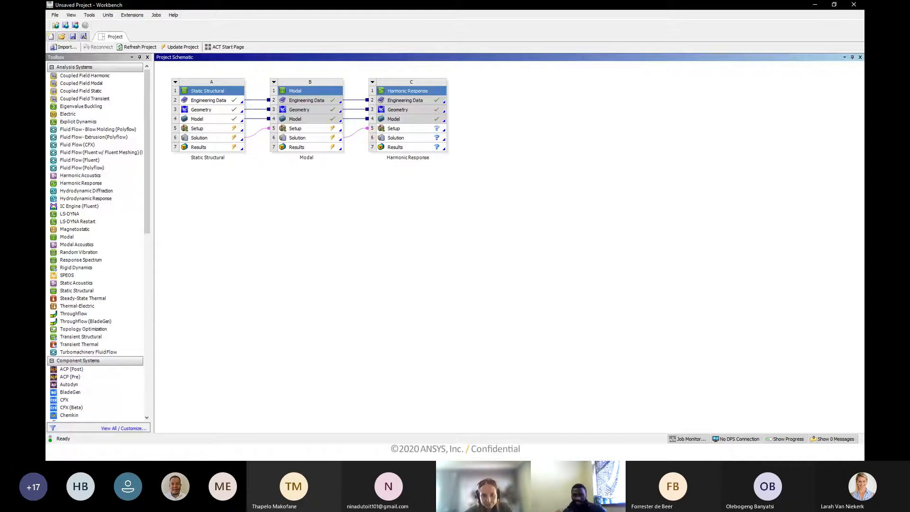
Return to Mechanical and examine the Modal analysis settings, including the Limit Search to Range options.
{"action": "key", "text": "alt+Tab"}
{"action": "middle_click_drag", "start_coordinate": [478, 317], "coordinate": [499, 280]}
{"action": "left_click", "coordinate": [95, 198]}
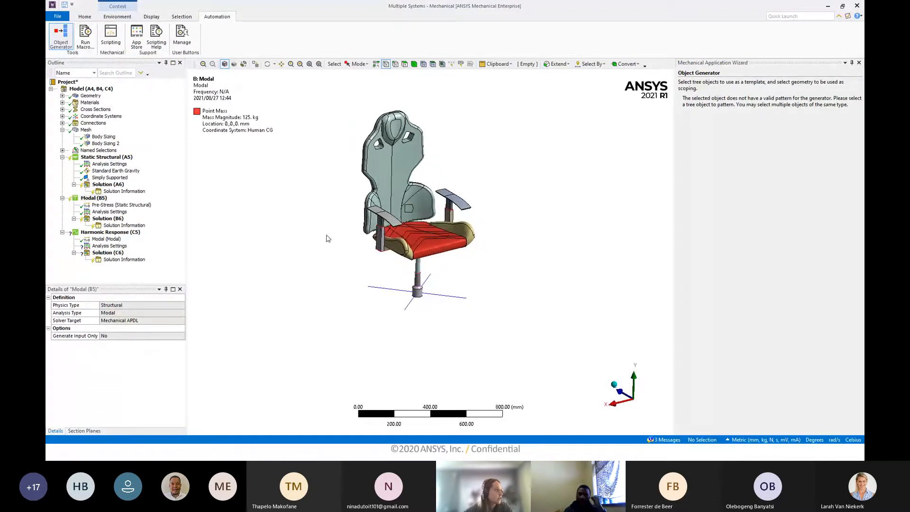
{"action": "left_click", "coordinate": [119, 213]}
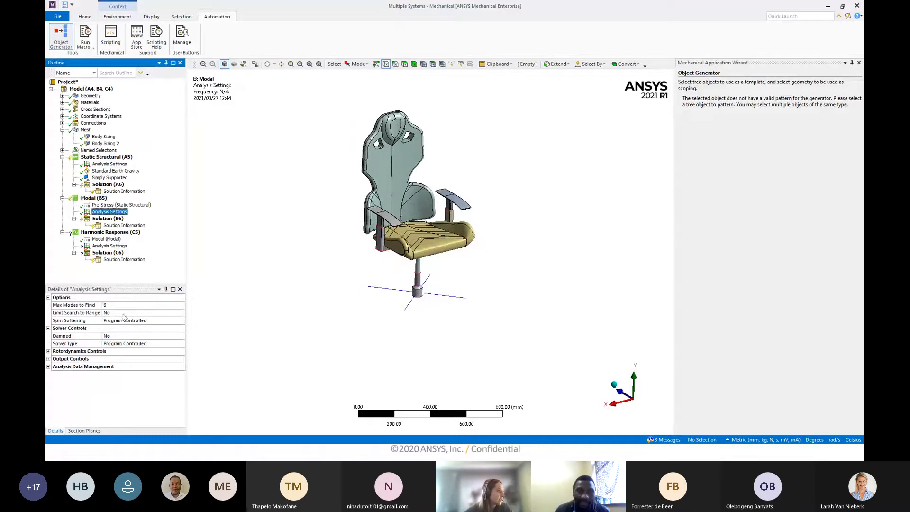
{"action": "left_click", "coordinate": [175, 314]}
{"action": "left_click", "coordinate": [181, 314]}
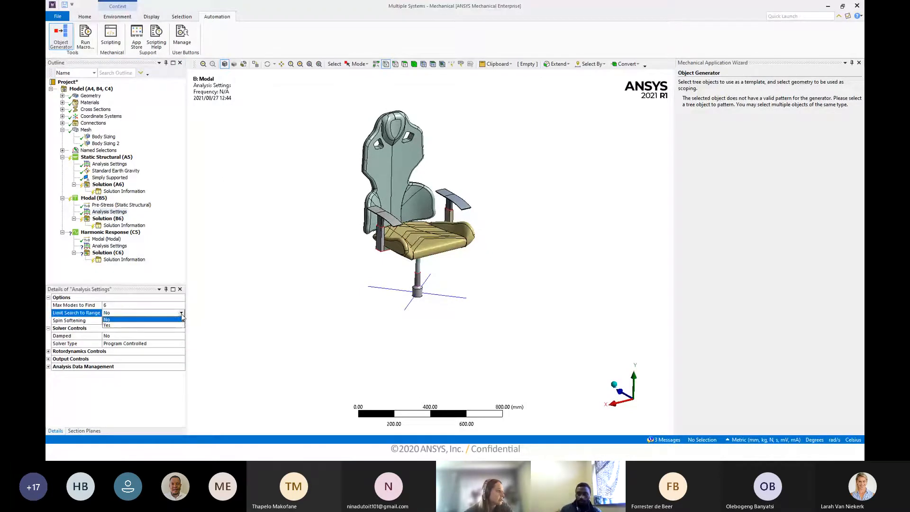
{"action": "left_click", "coordinate": [182, 315]}
{"action": "left_click", "coordinate": [181, 315]}
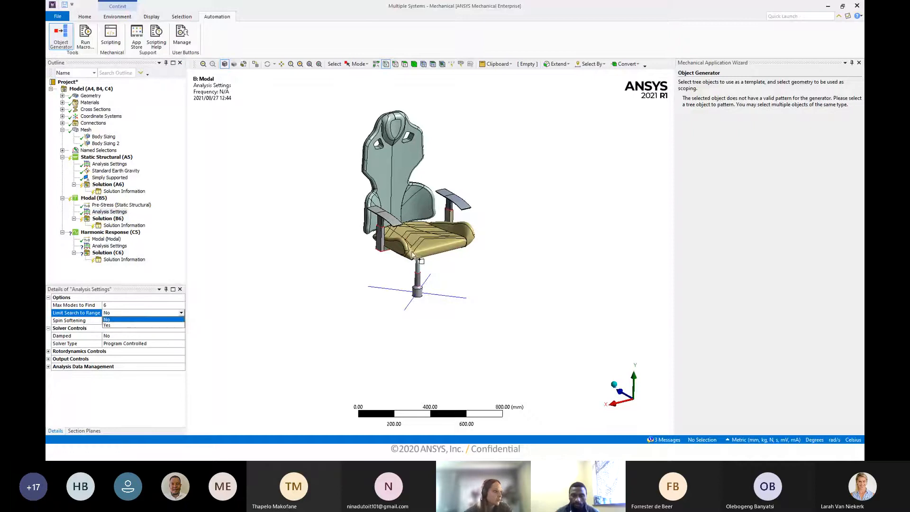
Check the Max Modes to Find setting of the Modal analysis while viewing the chair from the front.
{"action": "mouse_move", "coordinate": [415, 257]}
{"action": "middle_mouse_down"}
{"action": "mouse_move", "coordinate": [411, 246]}
{"action": "mouse_move", "coordinate": [402, 250]}
{"action": "mouse_move", "coordinate": [407, 259]}
{"action": "middle_mouse_up"}
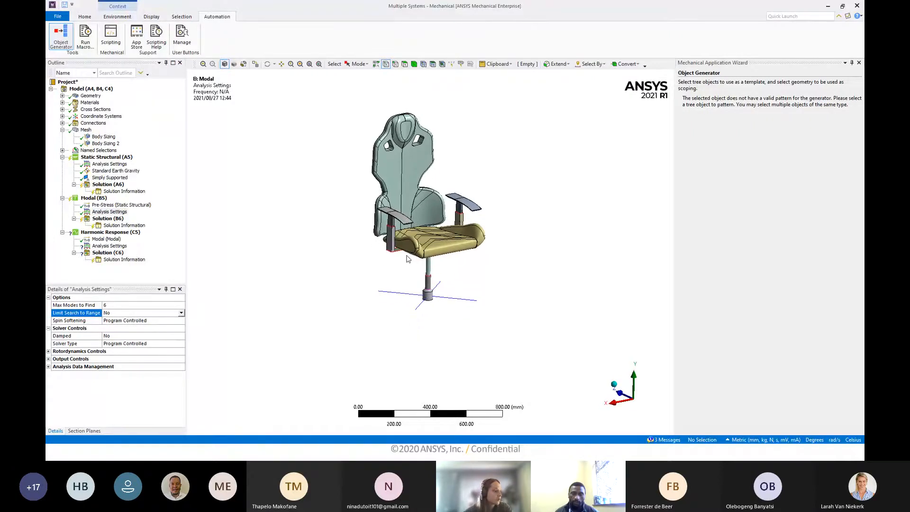
{"action": "scroll", "coordinate": [408, 259], "scroll_direction": "up", "scroll_amount": 2}
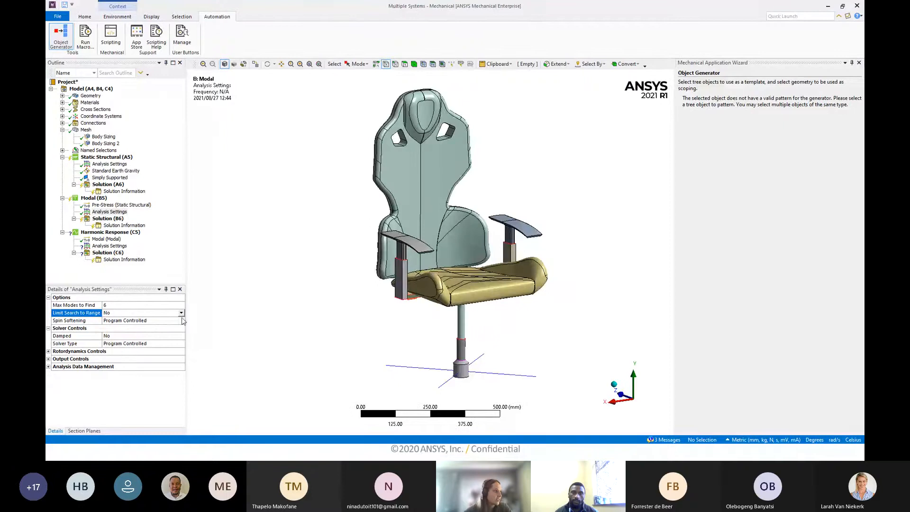
{"action": "left_click", "coordinate": [118, 306]}
{"action": "left_click", "coordinate": [297, 336]}
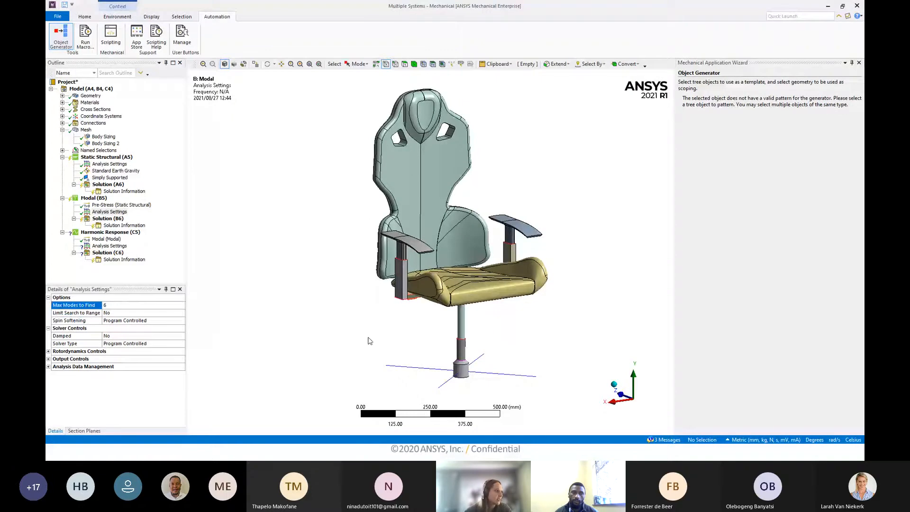
{"action": "middle_click_drag", "start_coordinate": [402, 337], "coordinate": [372, 316]}
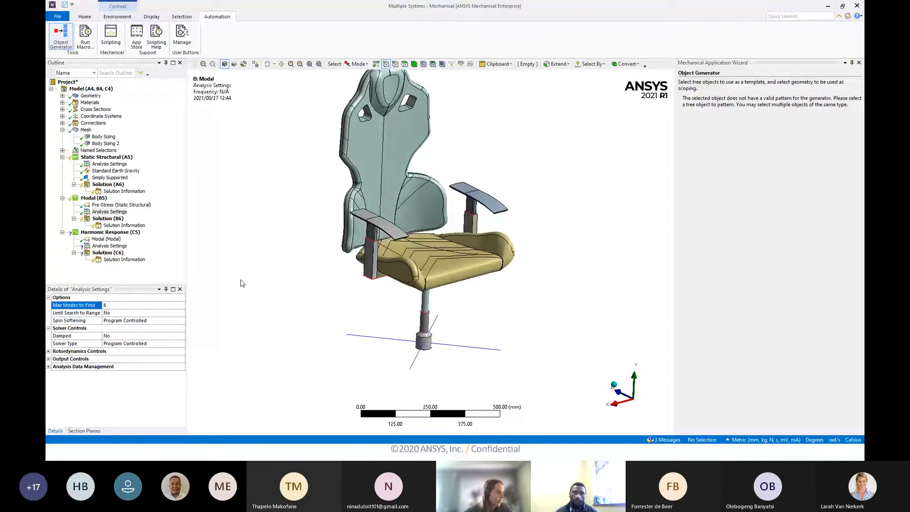
{"action": "middle_click_drag", "start_coordinate": [418, 287], "coordinate": [268, 278]}
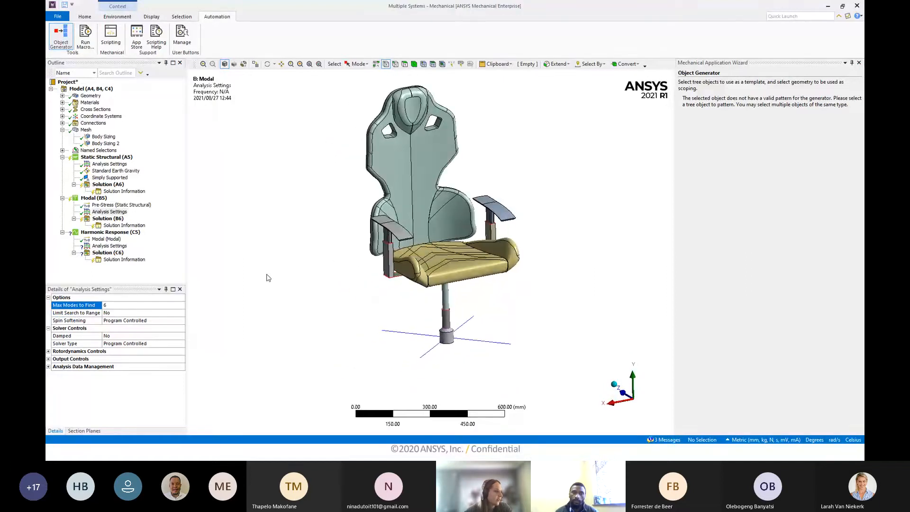
{"action": "middle_click_drag", "start_coordinate": [419, 302], "coordinate": [386, 310], "text": "ctrl"}
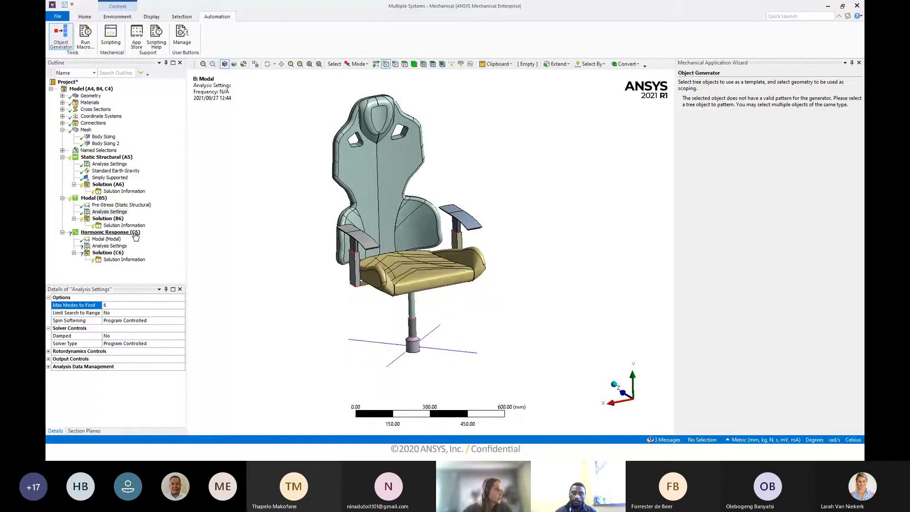
Review the Modal analysis and its point mass, and show the Harmonic Response analysis details.
{"action": "right_click", "coordinate": [83, 199]}
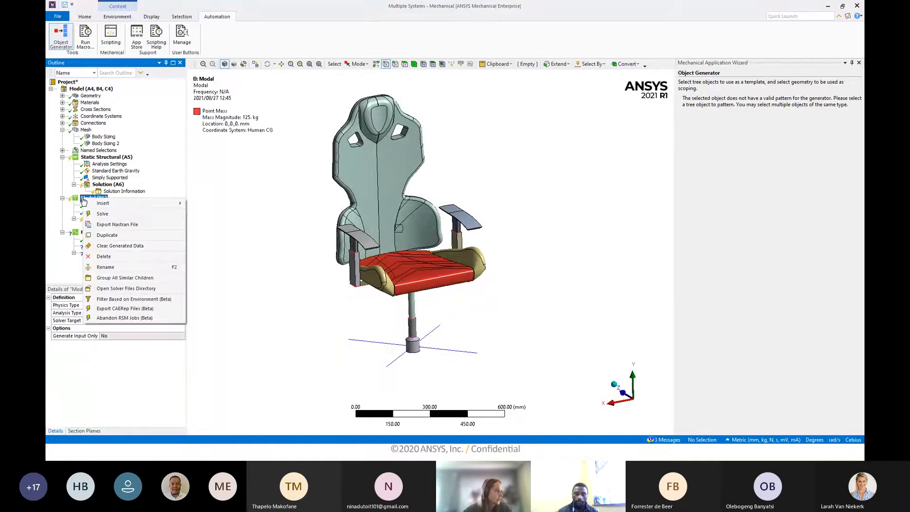
{"action": "middle_click_drag", "start_coordinate": [423, 317], "coordinate": [458, 313]}
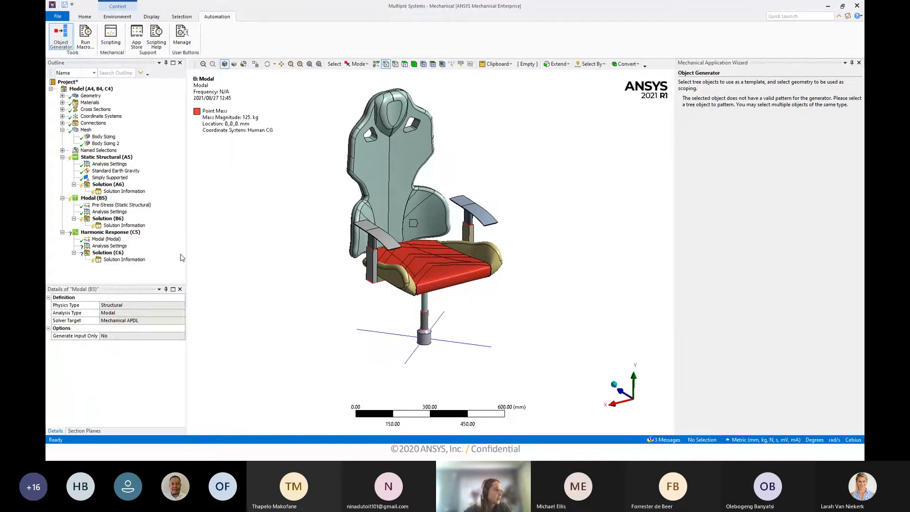
{"action": "left_click", "coordinate": [112, 219]}
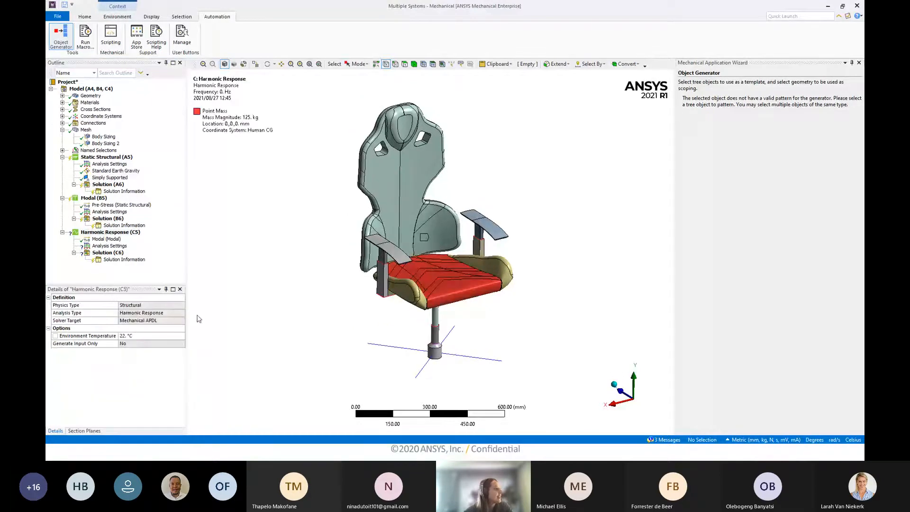
Insert a Force load into the Harmonic Response analysis.
{"action": "mouse_move", "coordinate": [318, 332]}
{"action": "middle_mouse_down"}
{"action": "mouse_move", "coordinate": [301, 321]}
{"action": "mouse_move", "coordinate": [328, 332]}
{"action": "middle_mouse_up"}
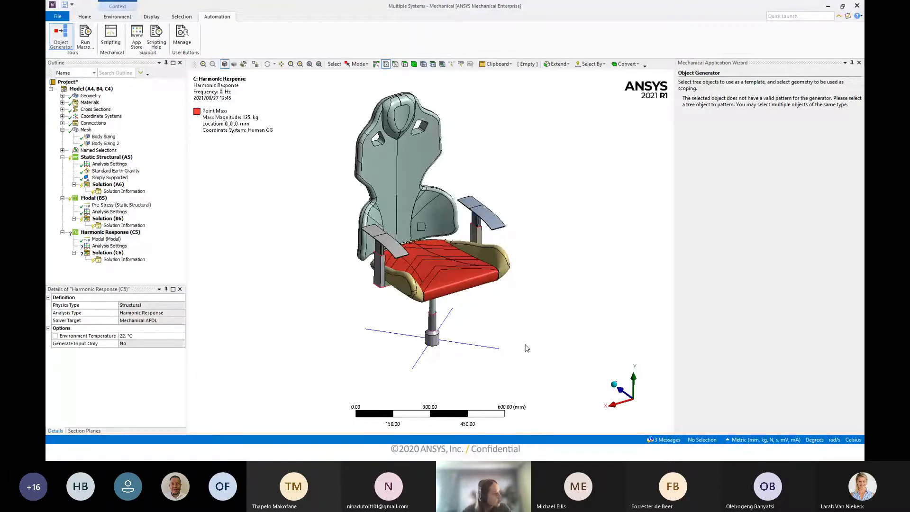
{"action": "middle_click_drag", "start_coordinate": [361, 245], "coordinate": [391, 253]}
{"action": "right_click", "coordinate": [134, 233]}
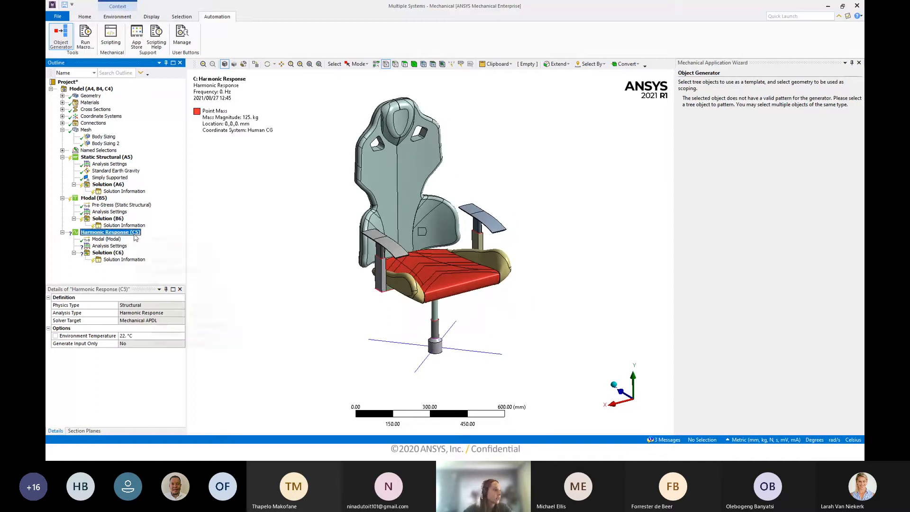
{"action": "mouse_move", "coordinate": [180, 239]}
{"action": "left_click", "coordinate": [280, 269]}
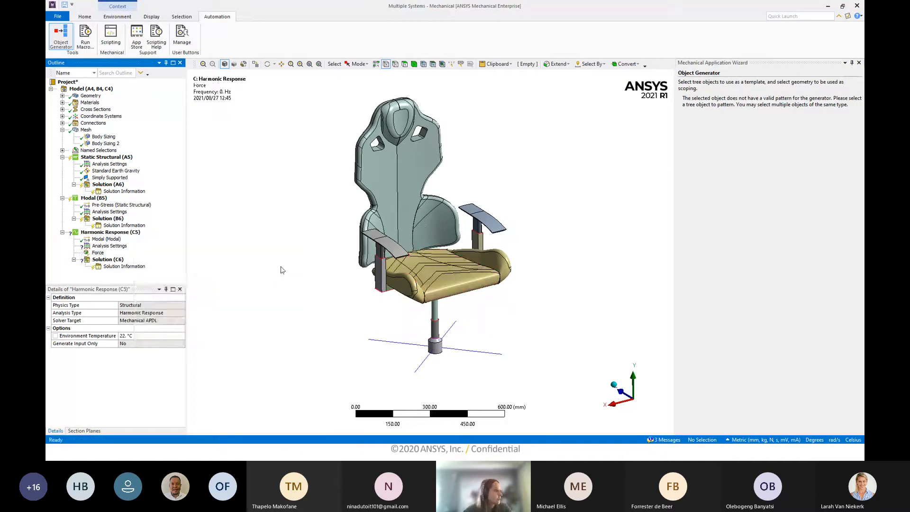
Scope the harmonic force by named selection to the Harmonic Load faces of the backrest.
{"action": "left_click", "coordinate": [135, 306]}
{"action": "left_click", "coordinate": [181, 305]}
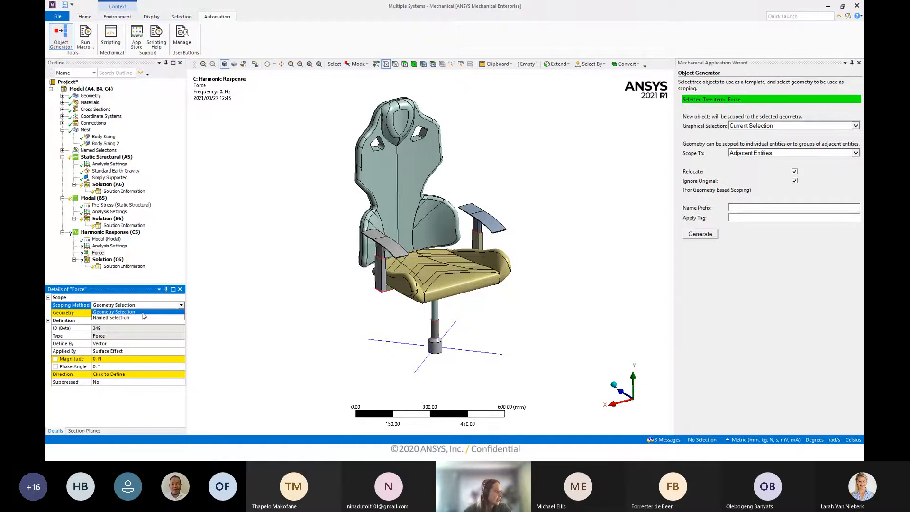
{"action": "left_click", "coordinate": [141, 319]}
{"action": "left_click", "coordinate": [181, 313]}
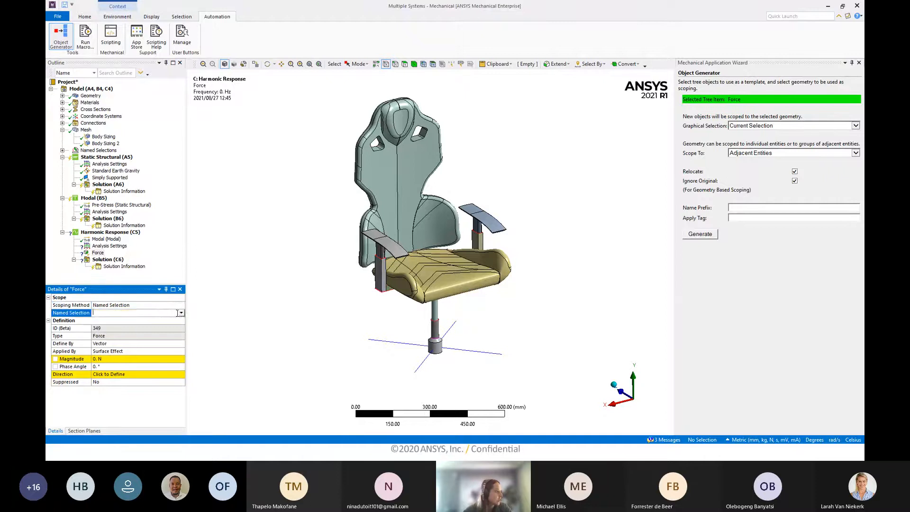
{"action": "left_click", "coordinate": [181, 313]}
{"action": "left_click", "coordinate": [181, 369]}
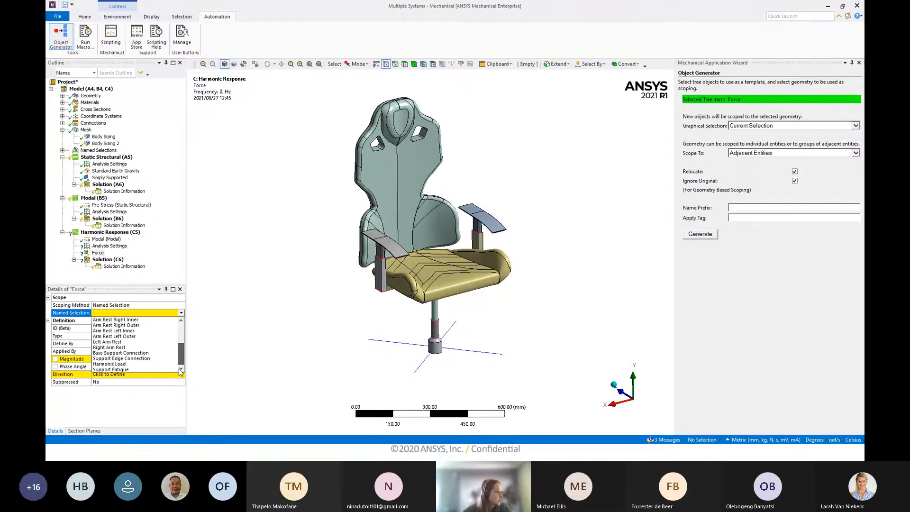
{"action": "left_click", "coordinate": [118, 364]}
{"action": "mouse_move", "coordinate": [380, 323]}
{"action": "middle_mouse_down"}
{"action": "mouse_move", "coordinate": [361, 309]}
{"action": "mouse_move", "coordinate": [386, 333]}
{"action": "middle_mouse_up"}
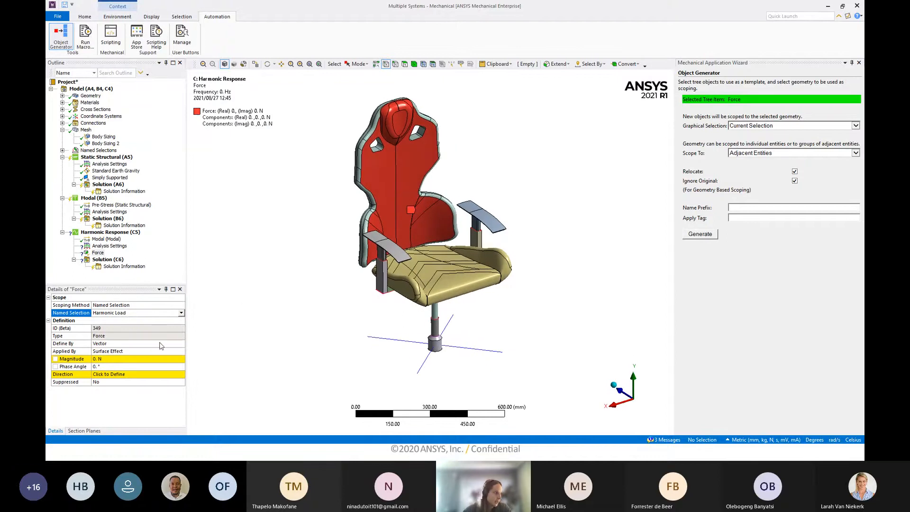
{"action": "mouse_move", "coordinate": [234, 278]}
{"action": "middle_mouse_down"}
{"action": "mouse_move", "coordinate": [261, 278]}
{"action": "mouse_move", "coordinate": [251, 275]}
{"action": "middle_mouse_up"}
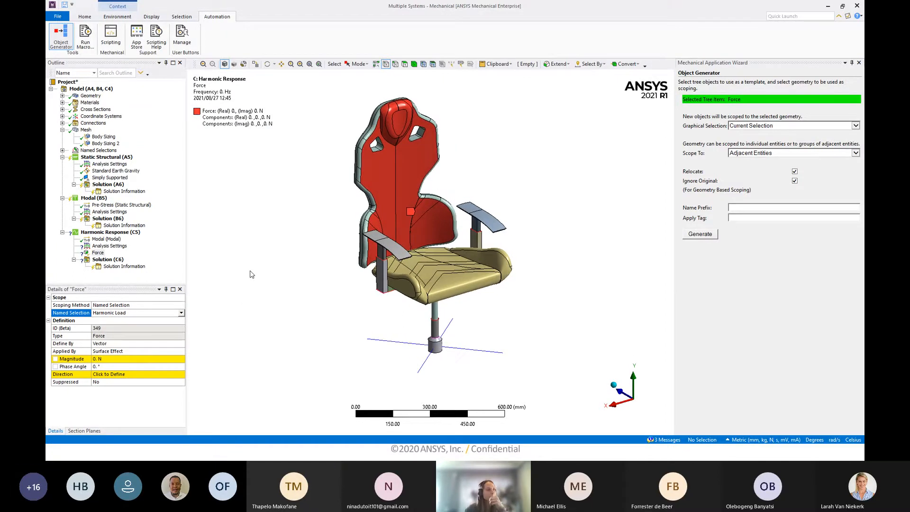
Review the Harmonic Response loads and set the Range Maximum in its analysis settings to 1 Hz.
{"action": "left_click", "coordinate": [126, 233]}
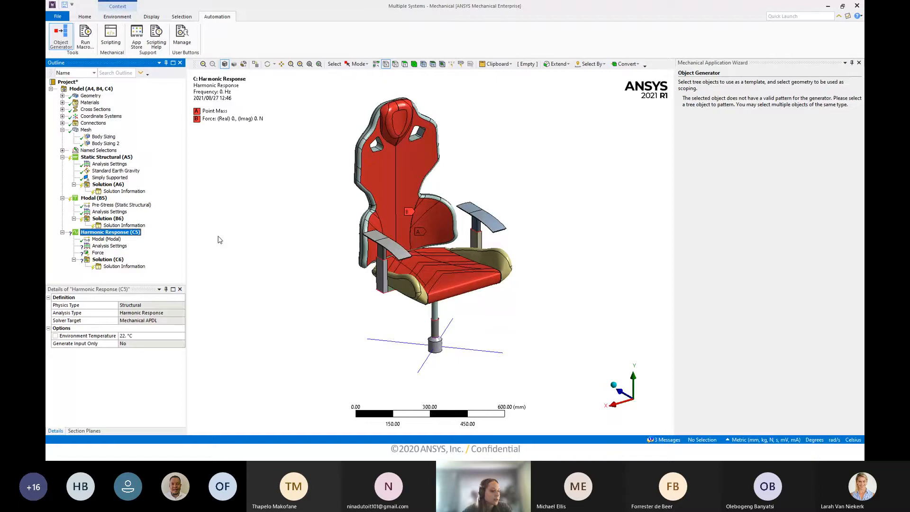
{"action": "mouse_move", "coordinate": [285, 271]}
{"action": "middle_mouse_down"}
{"action": "mouse_move", "coordinate": [293, 260]}
{"action": "mouse_move", "coordinate": [295, 271]}
{"action": "middle_mouse_up"}
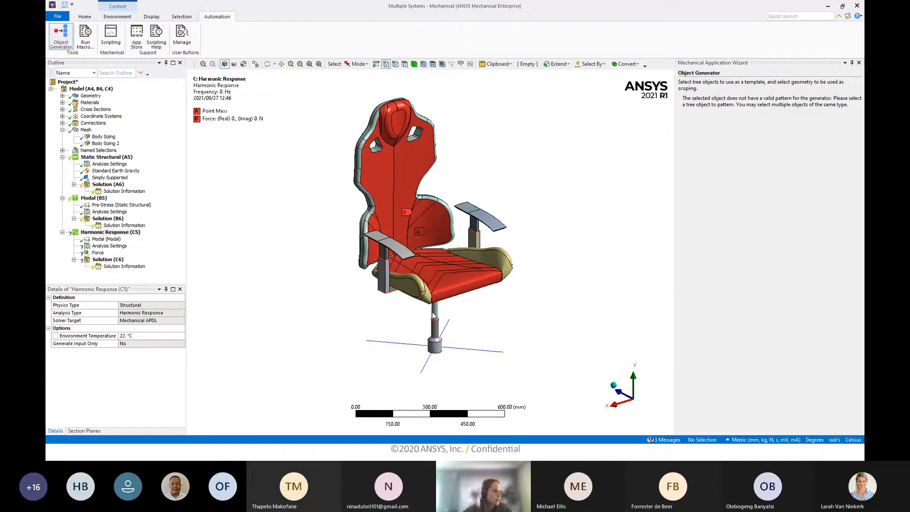
{"action": "middle_click_drag", "start_coordinate": [432, 313], "coordinate": [426, 308]}
{"action": "left_click", "coordinate": [111, 232]}
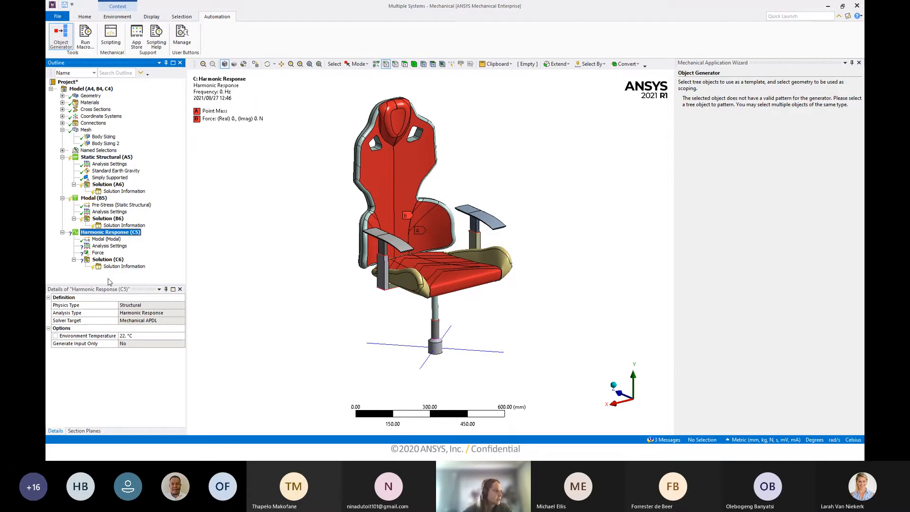
{"action": "left_click", "coordinate": [110, 246]}
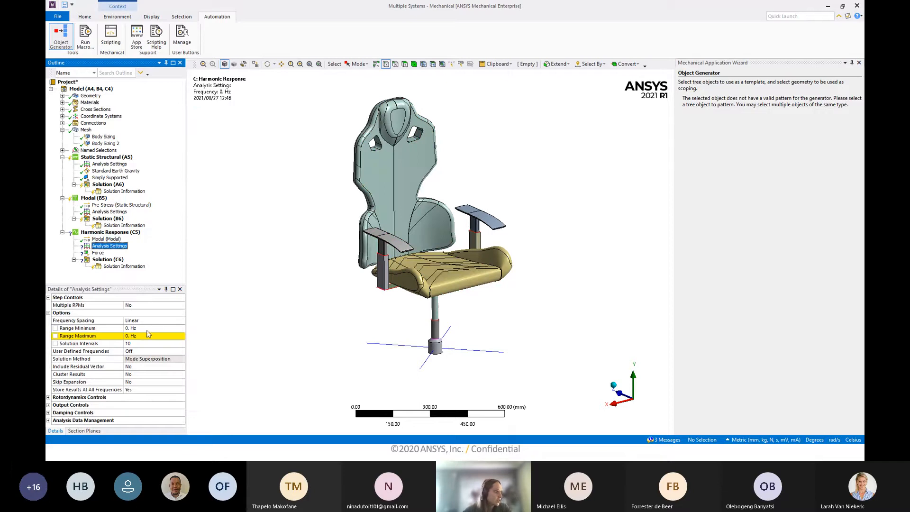
{"action": "left_click", "coordinate": [149, 334]}
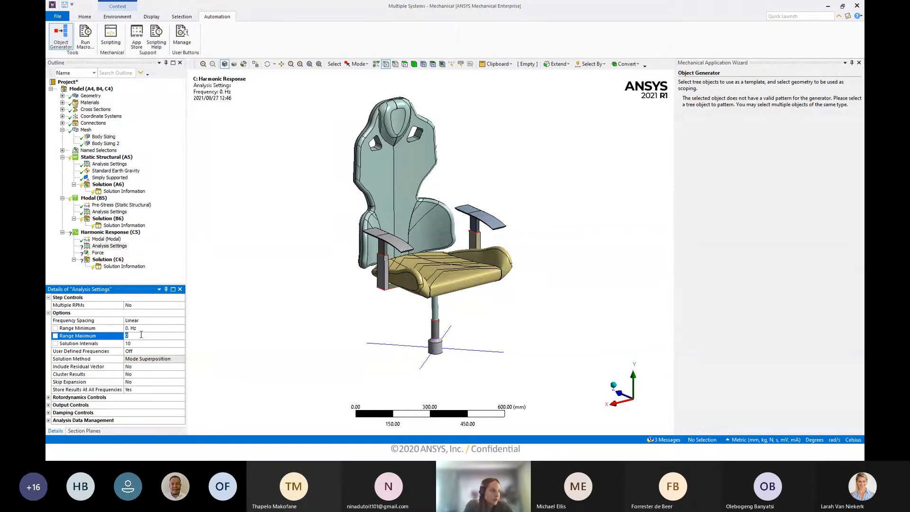
{"action": "key", "text": "Return"}
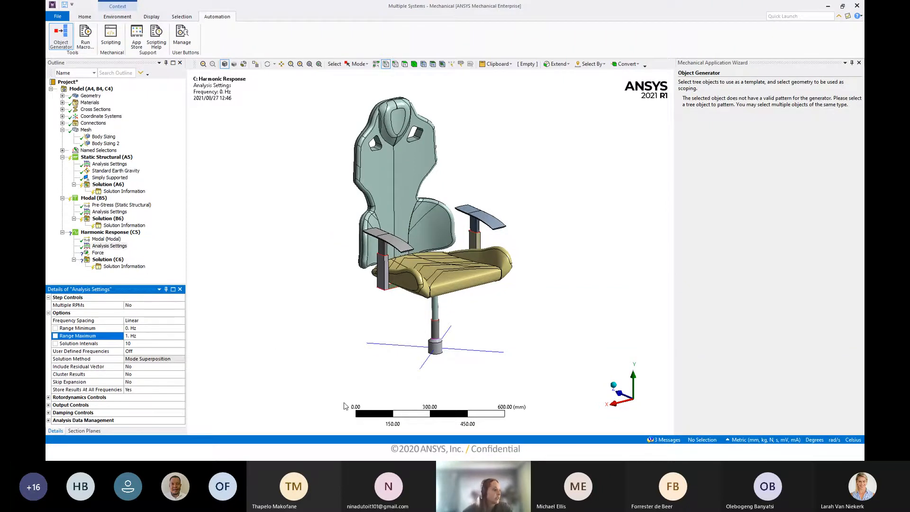
{"action": "middle_click_drag", "start_coordinate": [371, 337], "coordinate": [369, 352]}
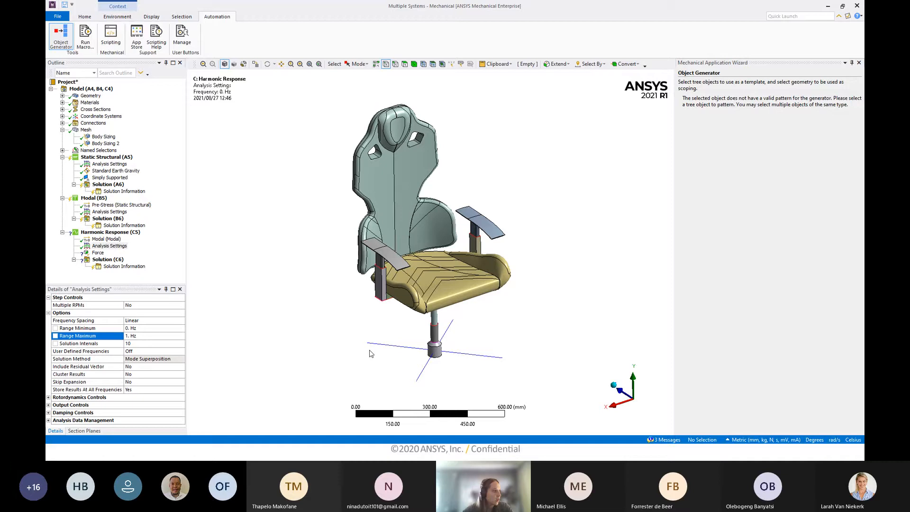
Check the Solution Intervals setting of the Harmonic Response analysis and review its applied loads on the chair.
{"action": "left_click", "coordinate": [144, 345]}
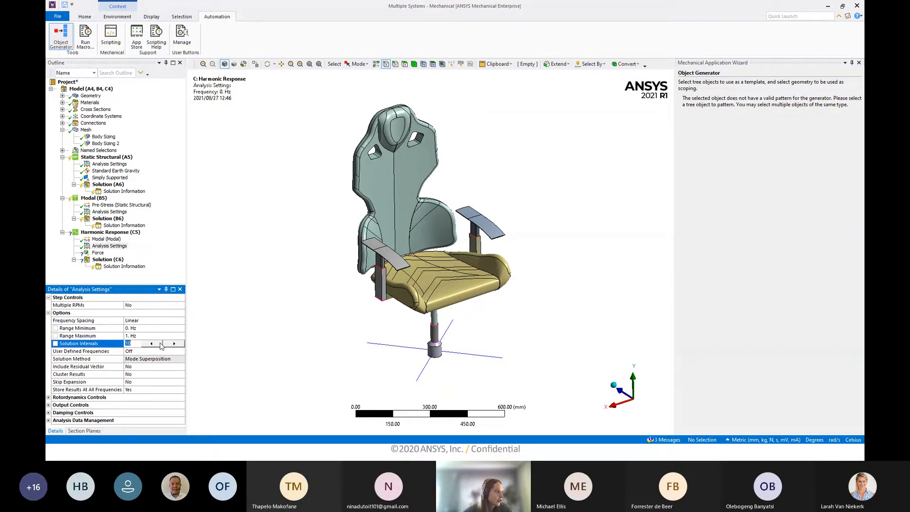
{"action": "middle_click_drag", "start_coordinate": [205, 341], "coordinate": [215, 321]}
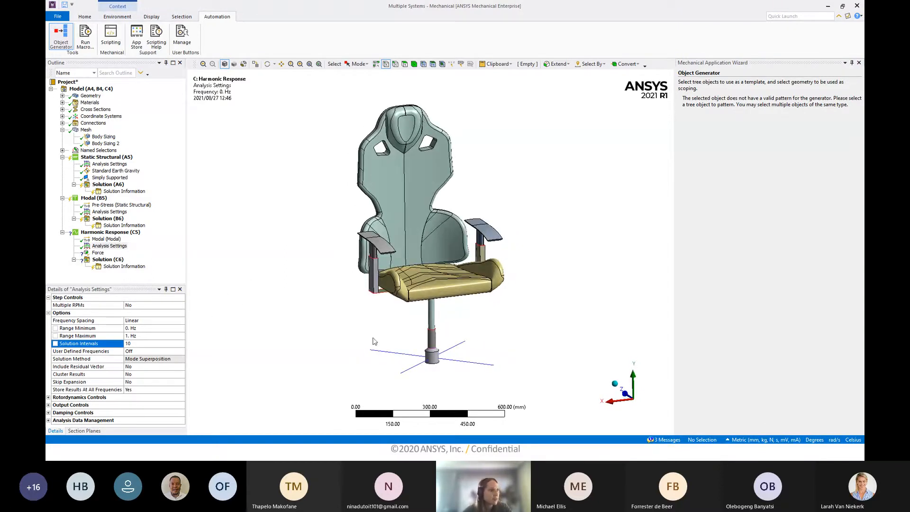
{"action": "middle_click_drag", "start_coordinate": [372, 338], "coordinate": [364, 334], "text": "ctrl"}
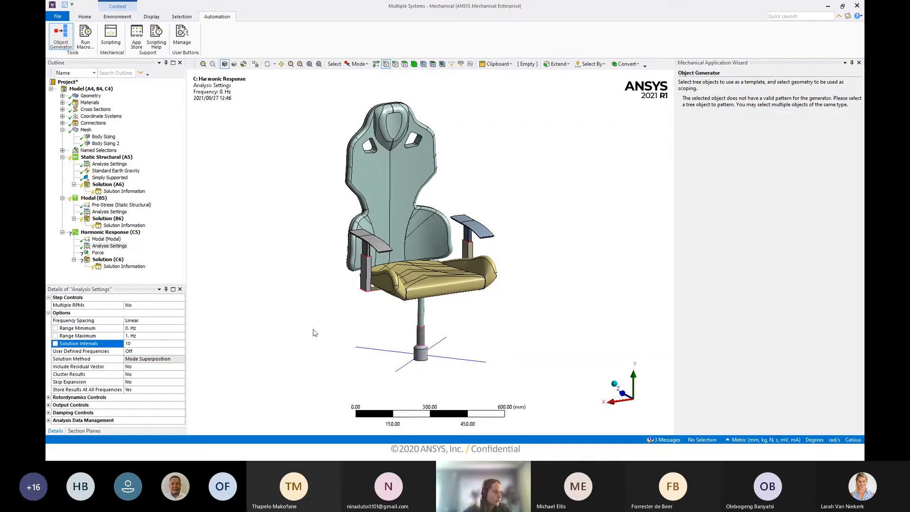
{"action": "middle_click_drag", "start_coordinate": [415, 306], "coordinate": [421, 311]}
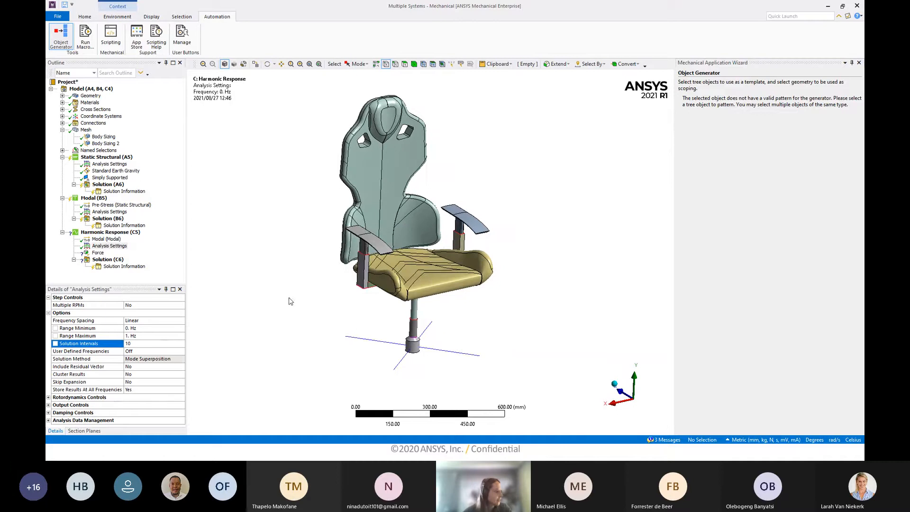
{"action": "middle_click_drag", "start_coordinate": [265, 297], "coordinate": [266, 297]}
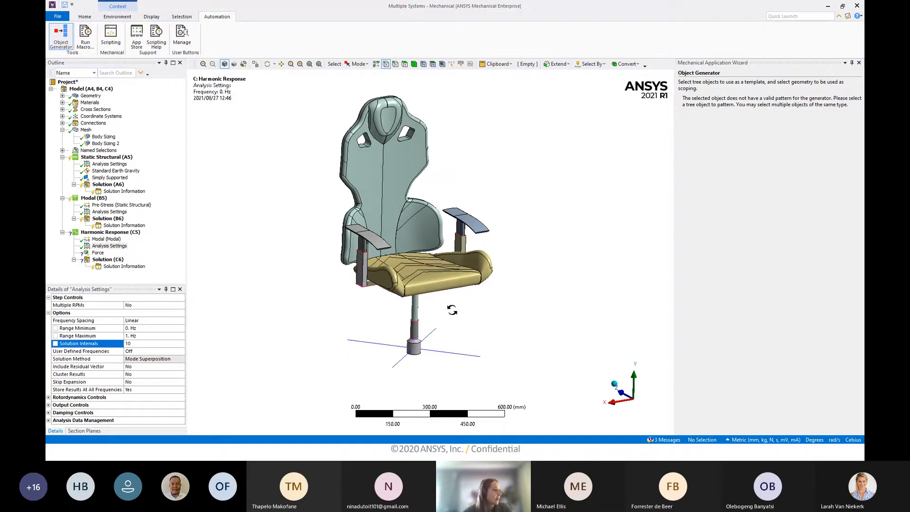
{"action": "middle_click_drag", "start_coordinate": [451, 307], "coordinate": [446, 308], "text": "ctrl"}
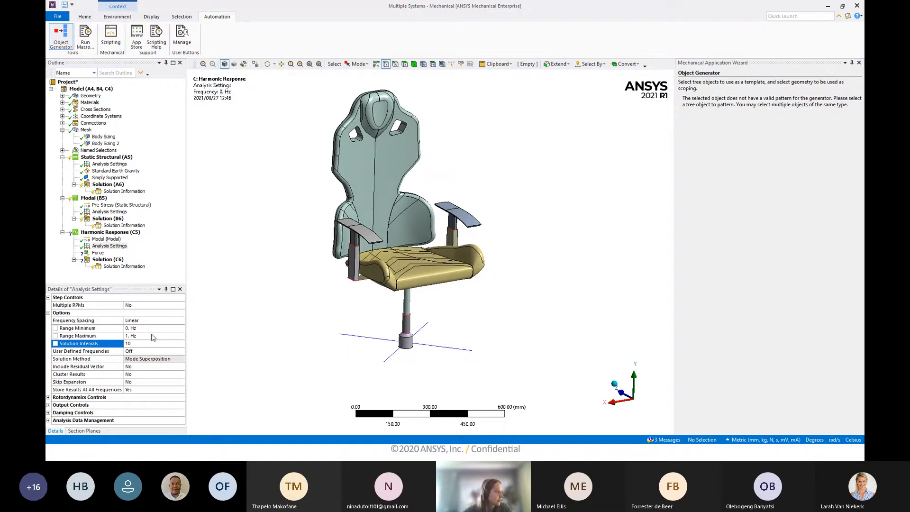
{"action": "left_click", "coordinate": [97, 253]}
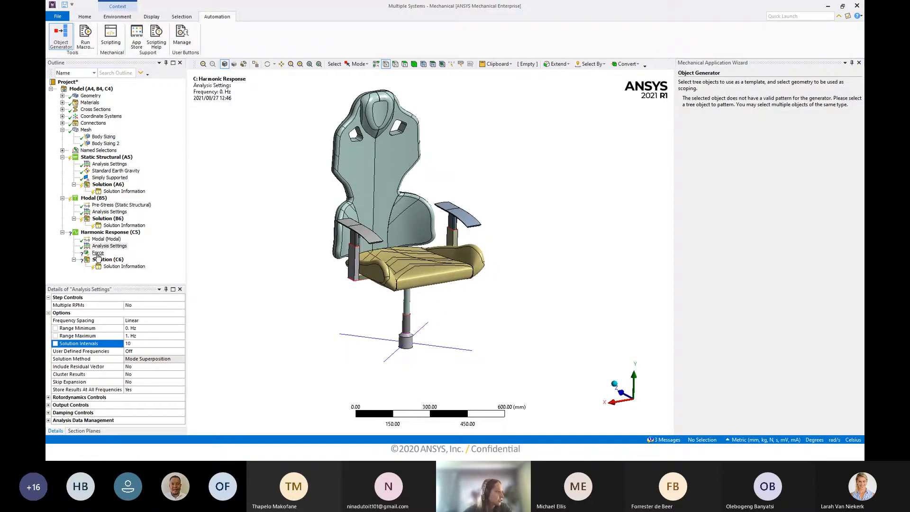
{"action": "left_click", "coordinate": [123, 232]}
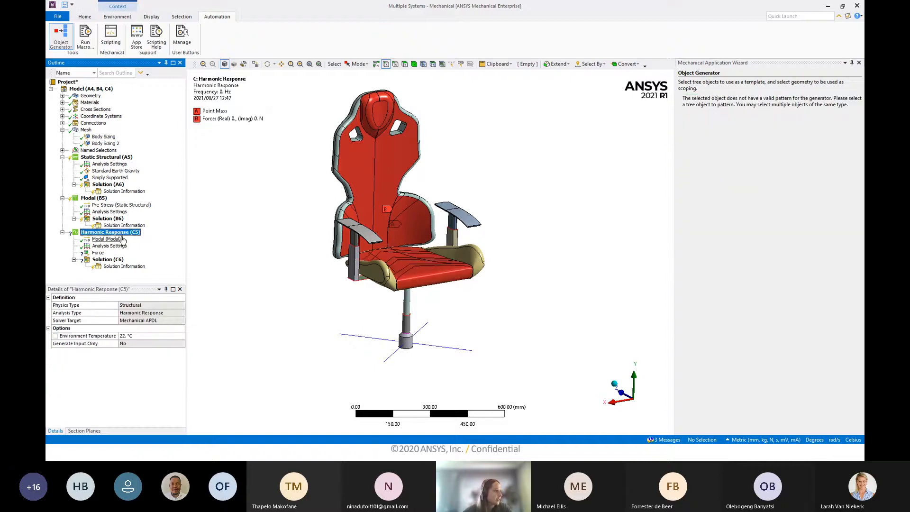
Define the harmonic force by components and set its Z Component to 200 N.
{"action": "left_click", "coordinate": [98, 253]}
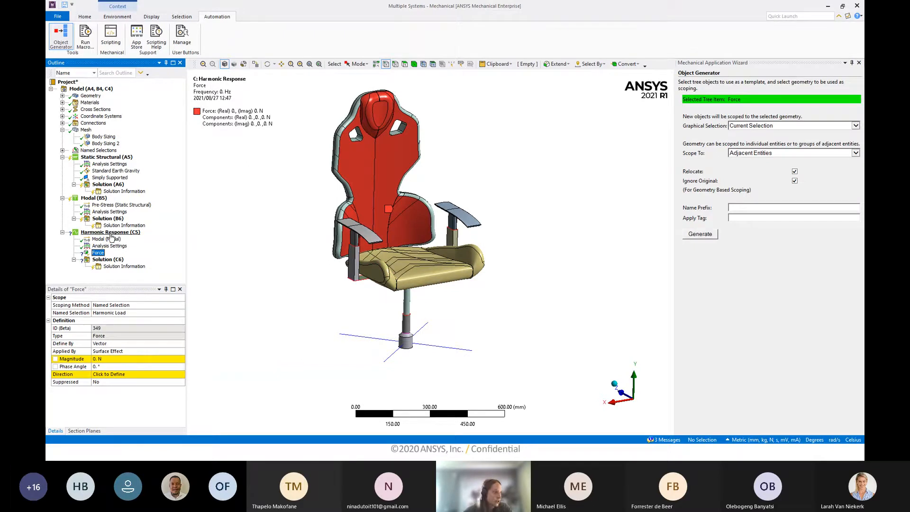
{"action": "left_click", "coordinate": [121, 345]}
{"action": "left_click", "coordinate": [135, 350]}
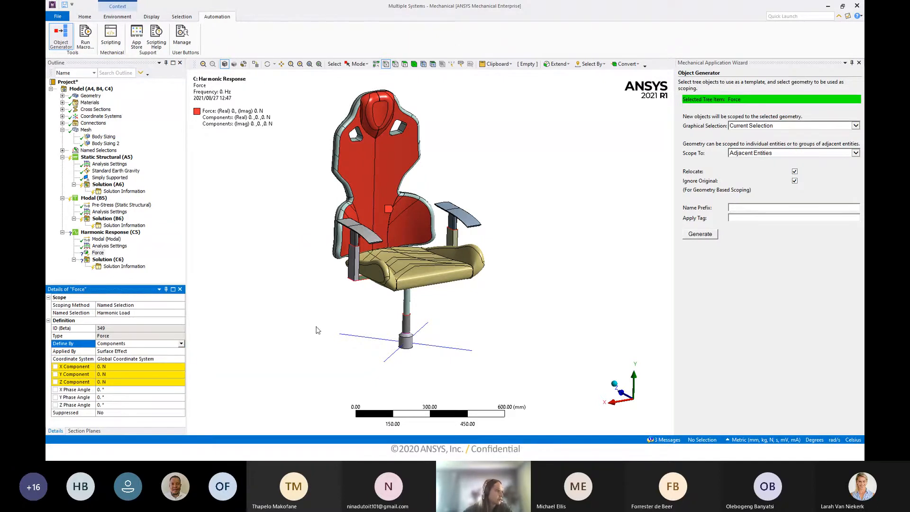
{"action": "left_click", "coordinate": [123, 382]}
{"action": "type", "text": "200"}
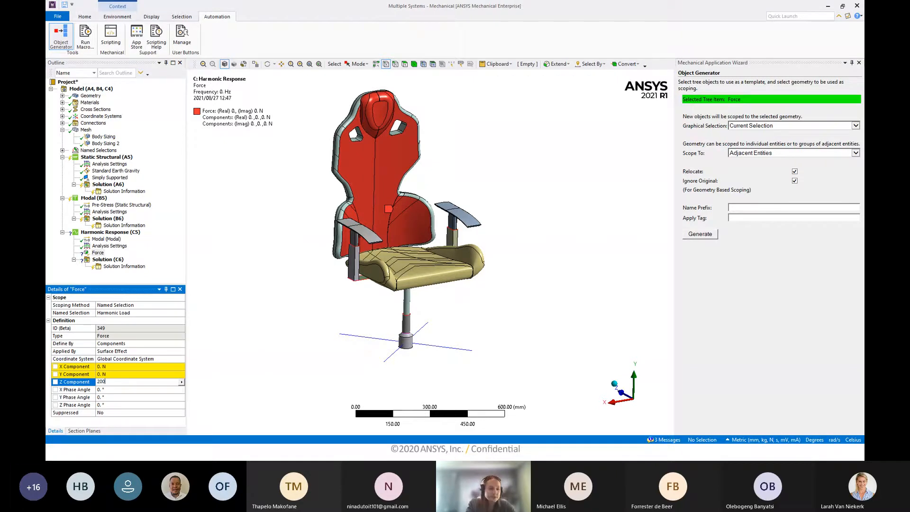
{"action": "key", "text": "Return"}
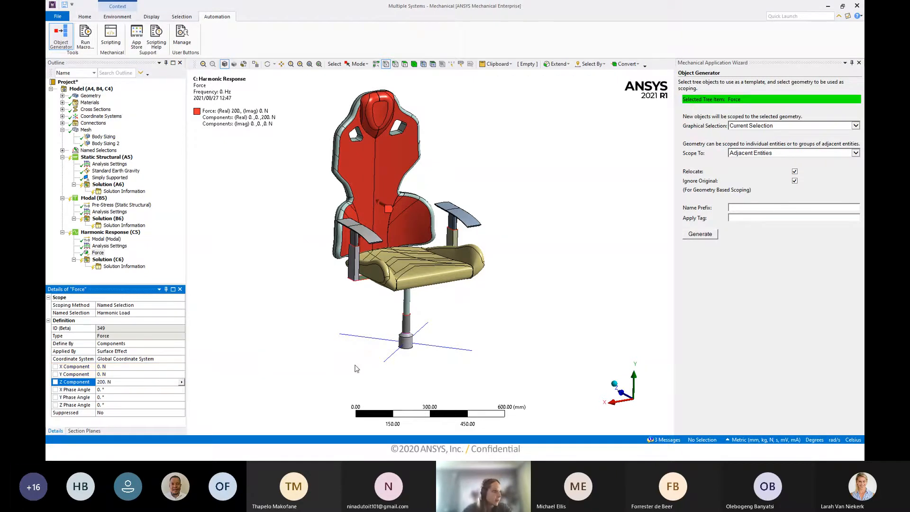
{"action": "middle_click_drag", "start_coordinate": [354, 368], "coordinate": [372, 372]}
Change the force's Z Component to Tabular (Frequency) input and display its tabular data.
{"action": "left_click", "coordinate": [181, 382]}
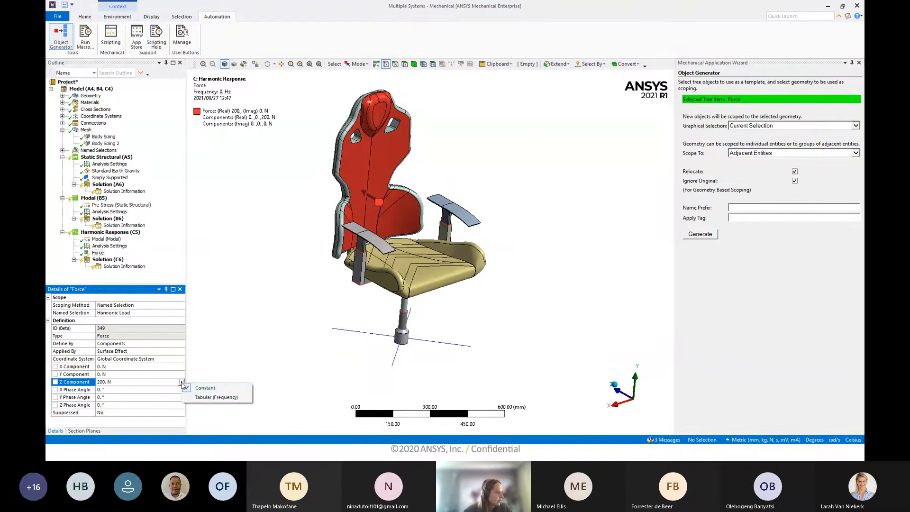
{"action": "left_click", "coordinate": [199, 398]}
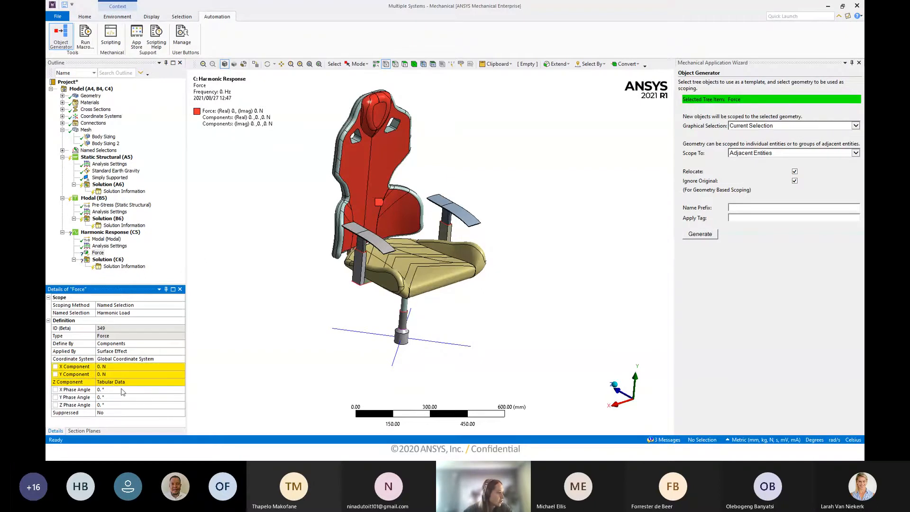
{"action": "left_click", "coordinate": [143, 386]}
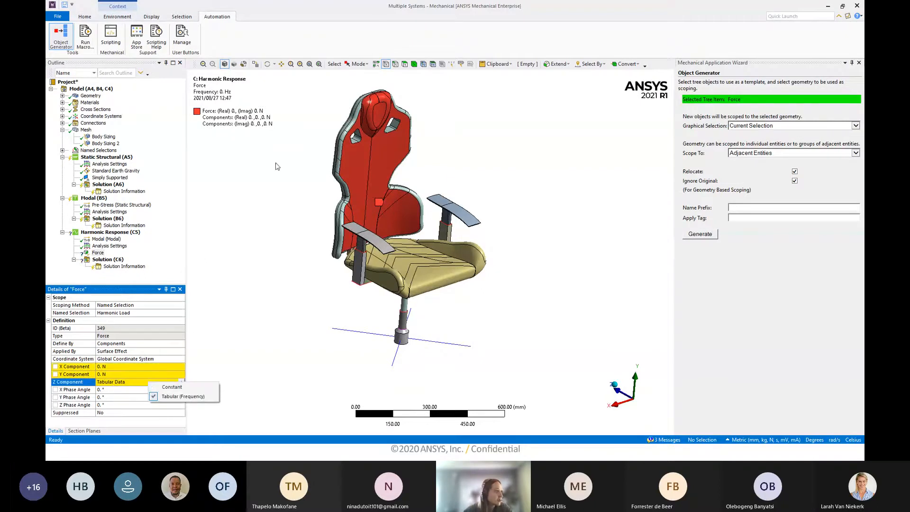
{"action": "left_click", "coordinate": [84, 16]}
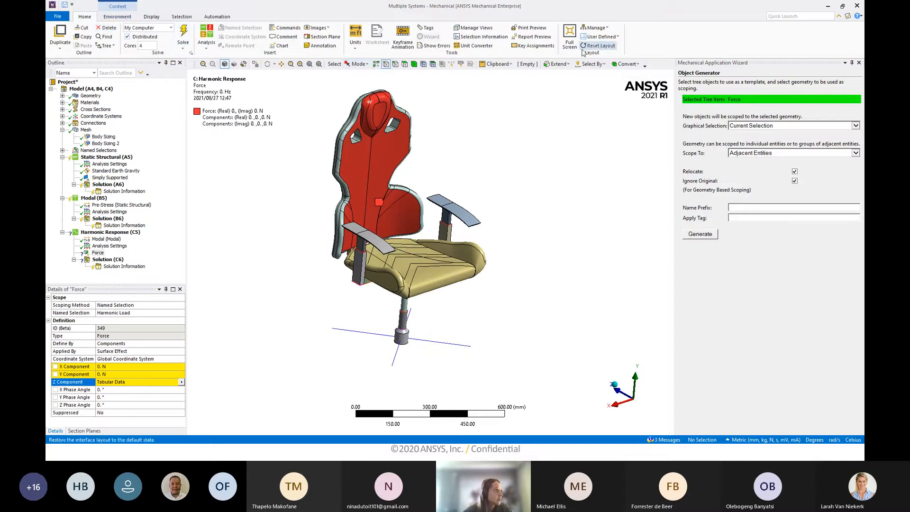
{"action": "left_click", "coordinate": [117, 16]}
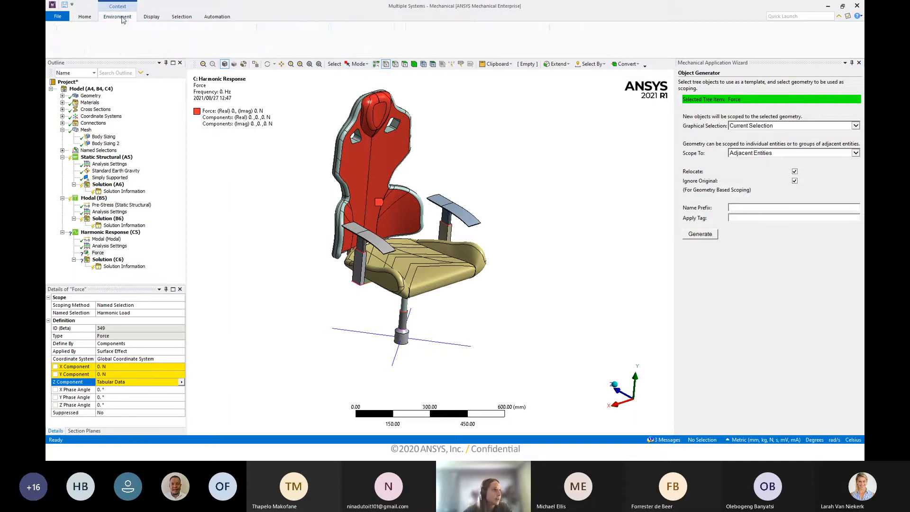
{"action": "left_click", "coordinate": [560, 37]}
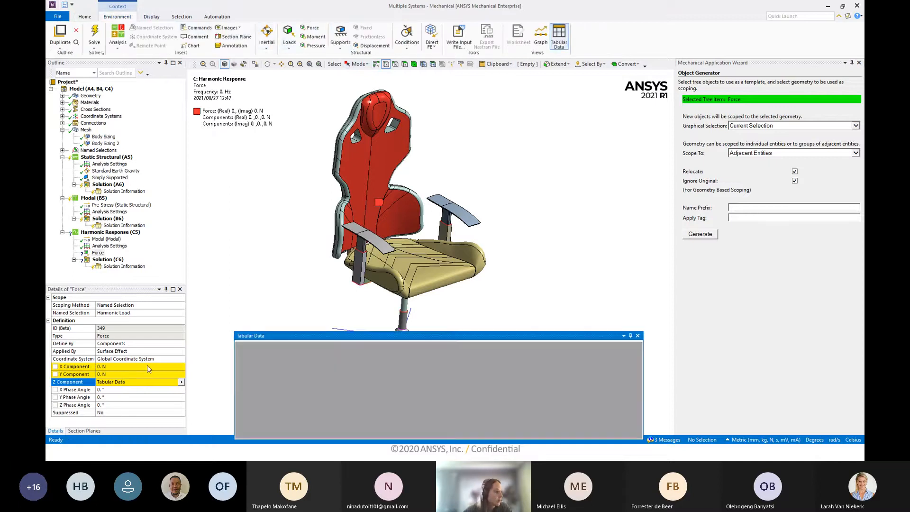
{"action": "left_click", "coordinate": [182, 382]}
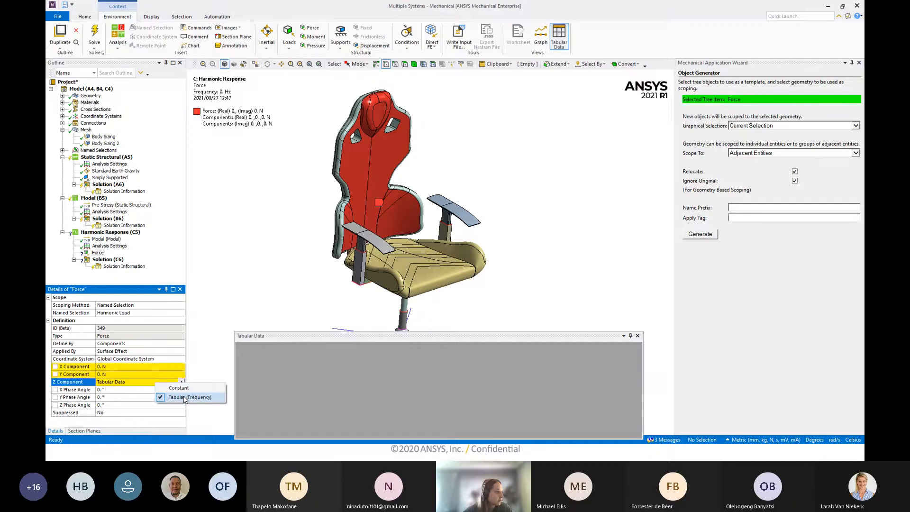
{"action": "left_click", "coordinate": [186, 398]}
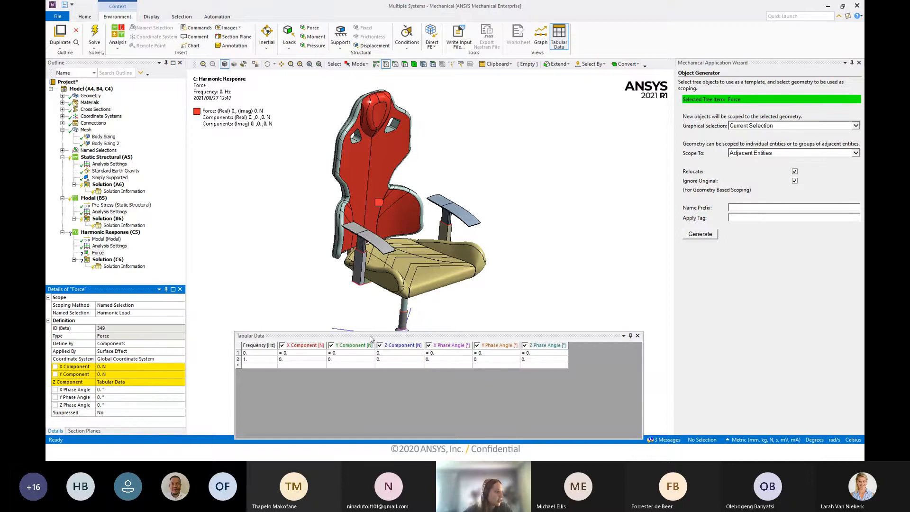
In the force's tabular data, set the second row to 0.5 Hz with a Z Component of 200 N.
{"action": "left_click_drag", "start_coordinate": [371, 337], "coordinate": [368, 333]}
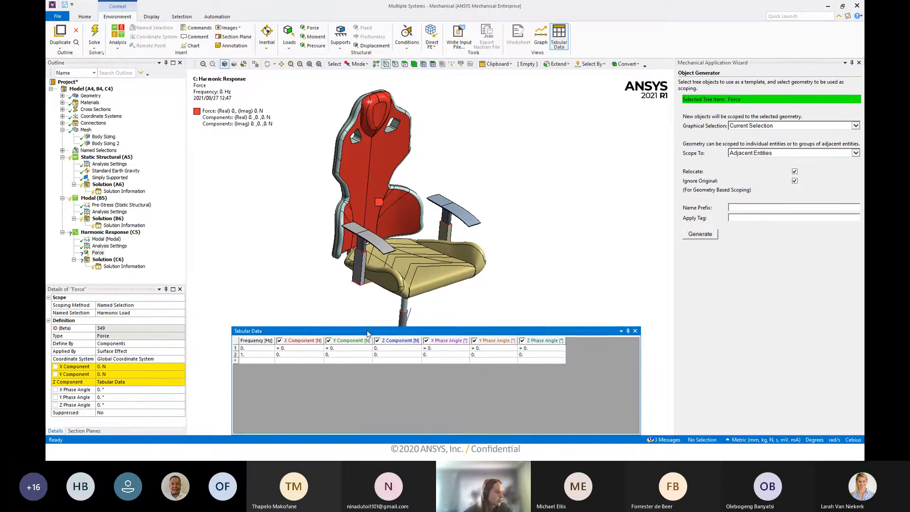
{"action": "left_click", "coordinate": [256, 356]}
{"action": "type", "text": "0.5"}
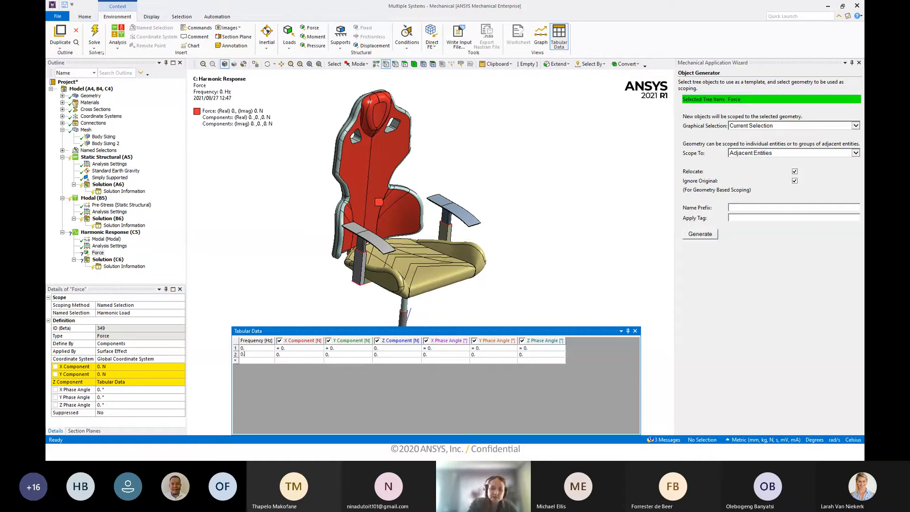
{"action": "left_click", "coordinate": [393, 356]}
{"action": "type", "text": "200"}
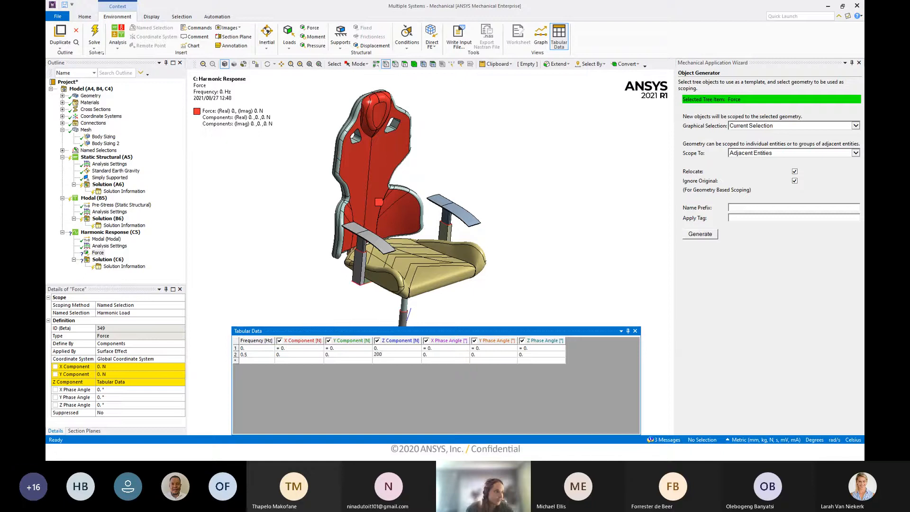
{"action": "left_click", "coordinate": [139, 375]}
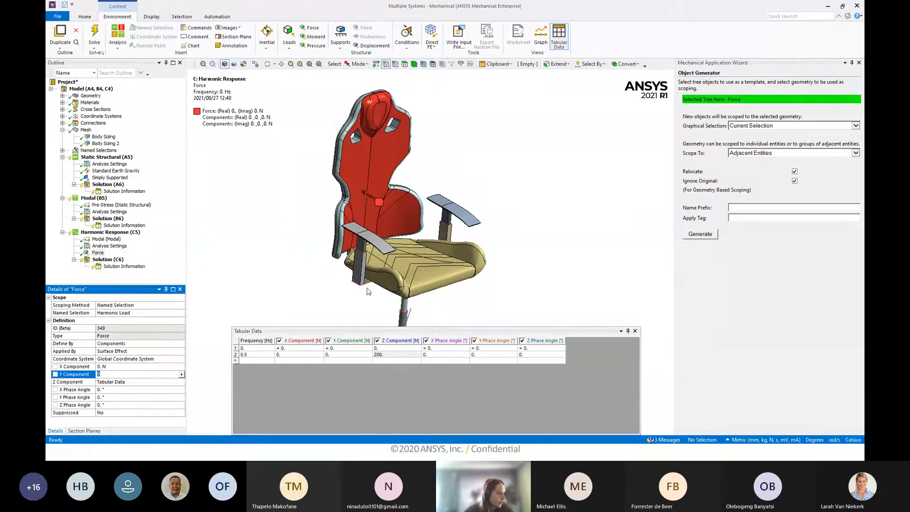
Review the loads applied to the chair in the Harmonic Response analysis.
{"action": "middle_click_drag", "start_coordinate": [365, 288], "coordinate": [324, 332]}
{"action": "middle_click_drag", "start_coordinate": [368, 290], "coordinate": [415, 226]}
{"action": "left_click", "coordinate": [124, 232]}
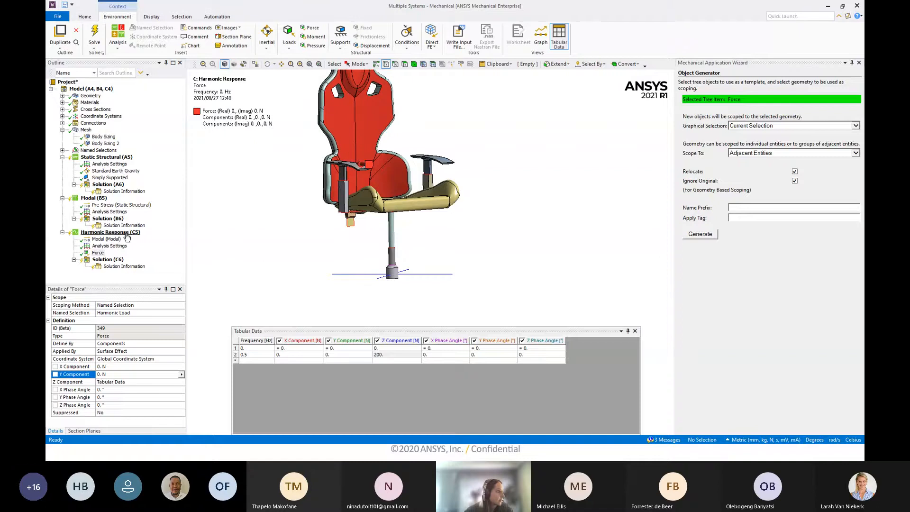
{"action": "right_click", "coordinate": [124, 234]}
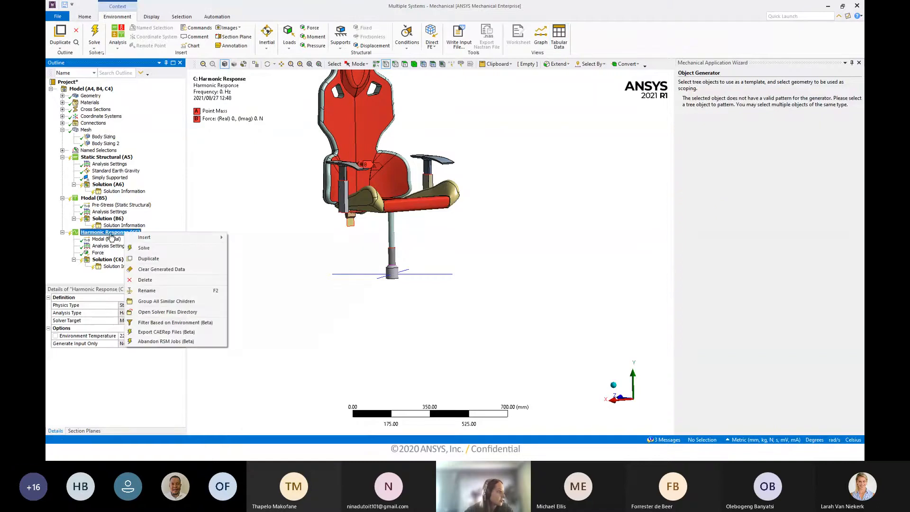
{"action": "key", "text": "Escape"}
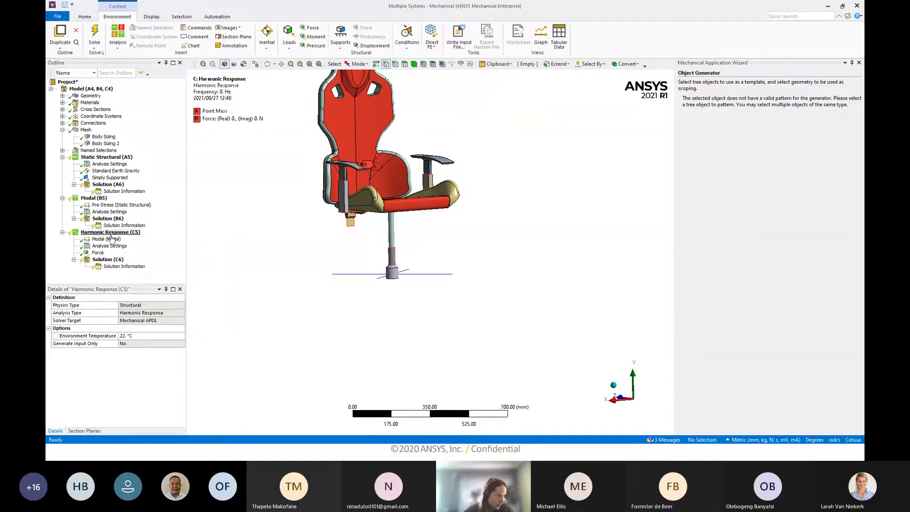
{"action": "left_click", "coordinate": [119, 233]}
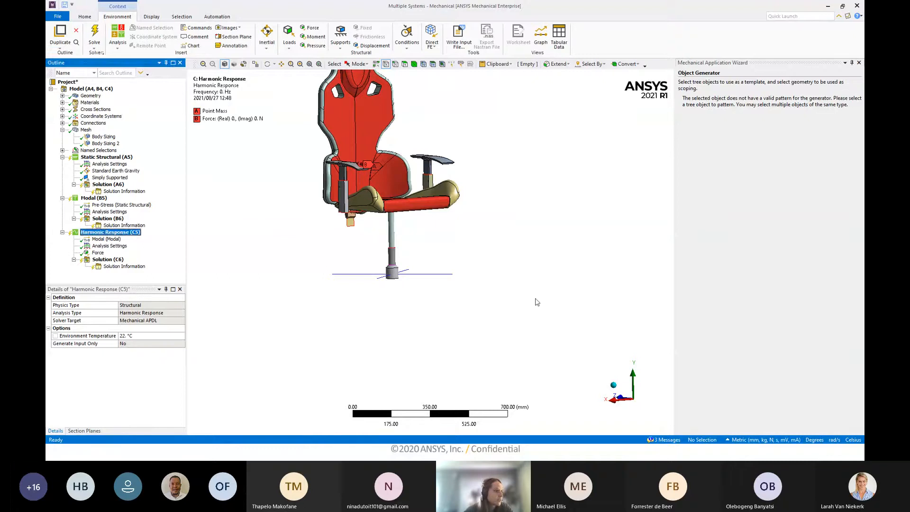
{"action": "middle_click_drag", "start_coordinate": [537, 301], "coordinate": [487, 334]}
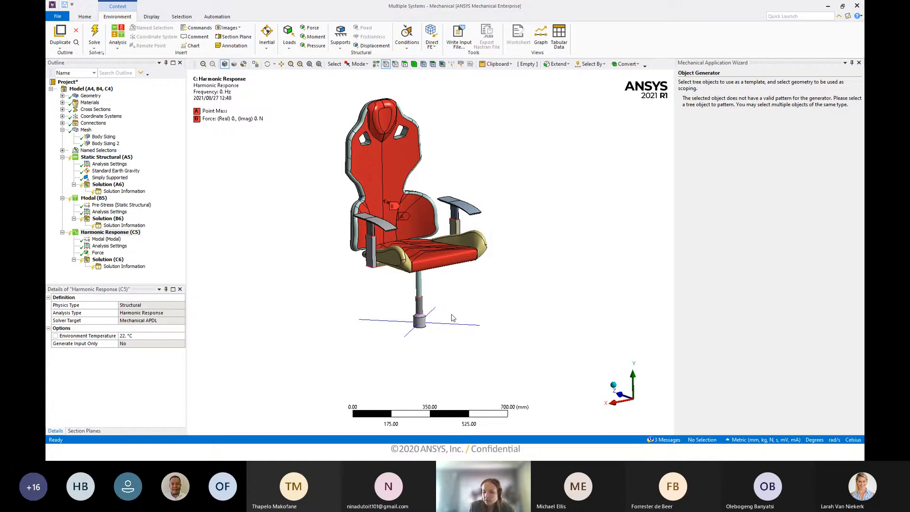
{"action": "middle_click_drag", "start_coordinate": [418, 294], "coordinate": [456, 311]}
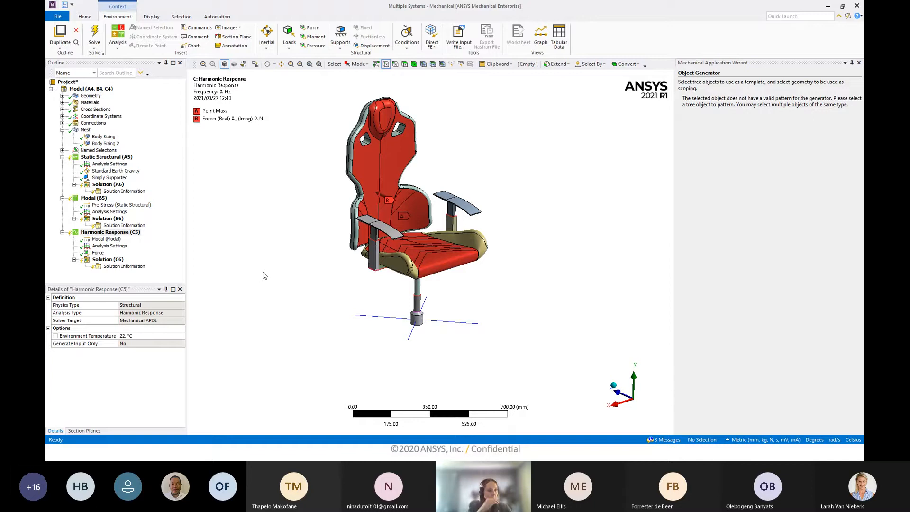
Review the Harmonic Response analysis settings, including the Damping Controls and Cluster Results options.
{"action": "left_click", "coordinate": [114, 246]}
{"action": "left_click", "coordinate": [49, 413]}
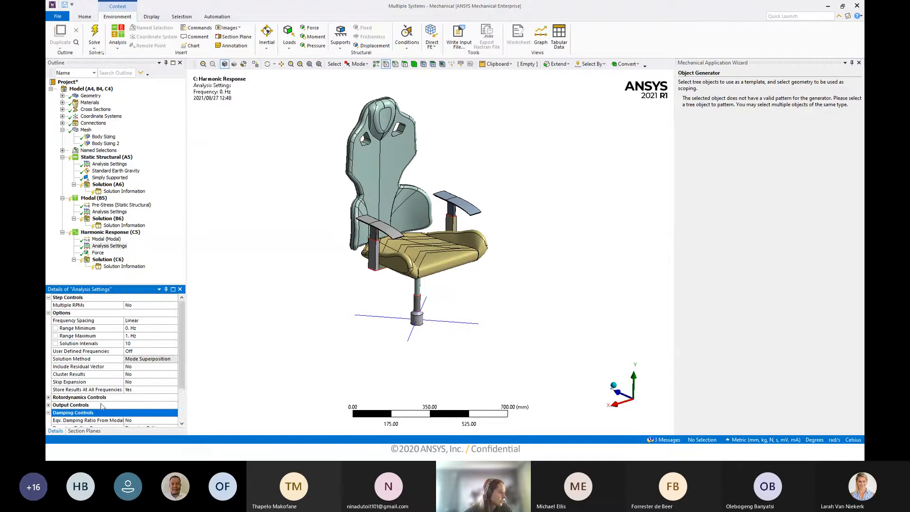
{"action": "left_click", "coordinate": [48, 367]}
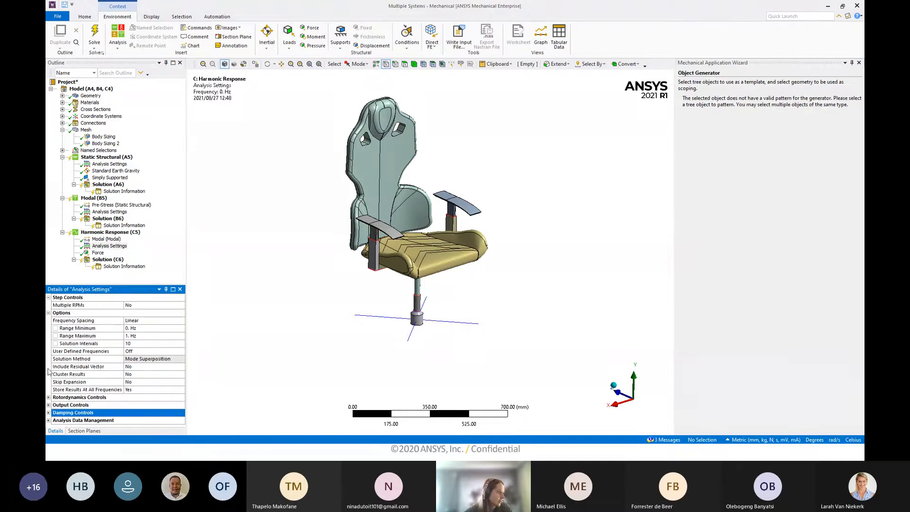
{"action": "left_click", "coordinate": [150, 376]}
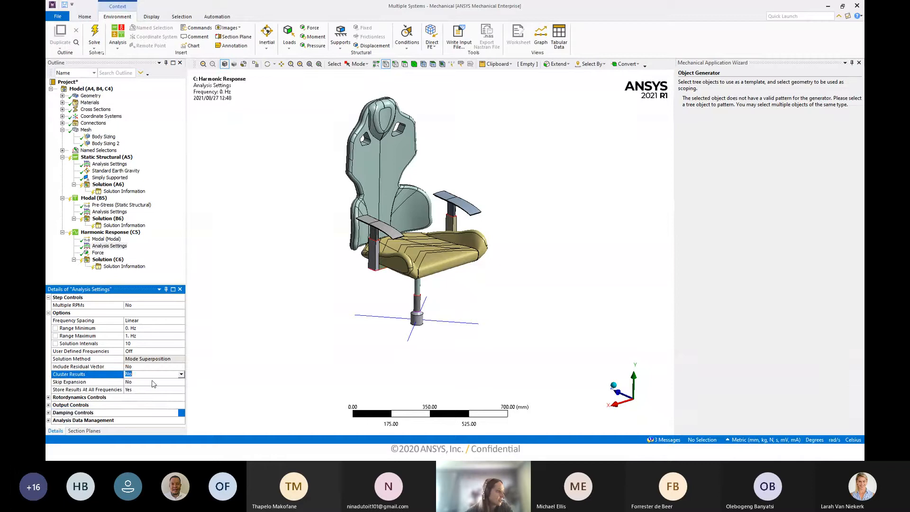
{"action": "left_click", "coordinate": [220, 367]}
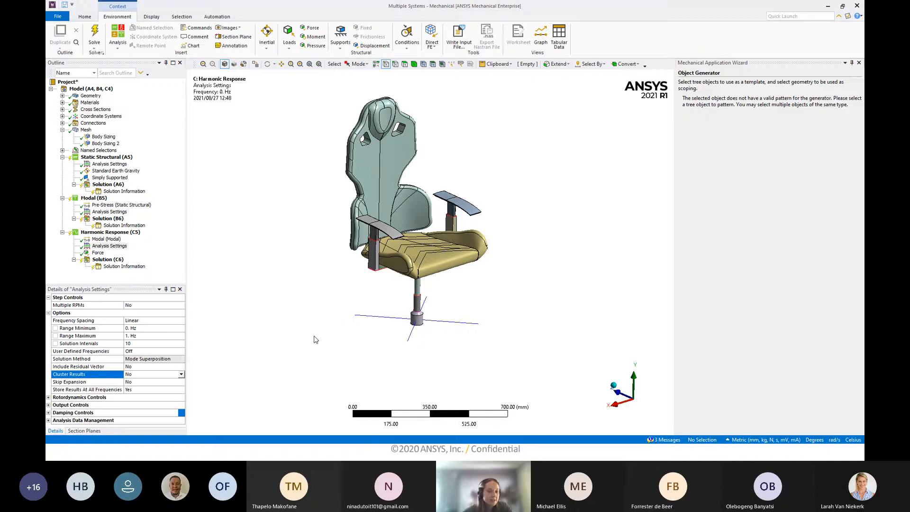
{"action": "middle_click_drag", "start_coordinate": [316, 340], "coordinate": [310, 340]}
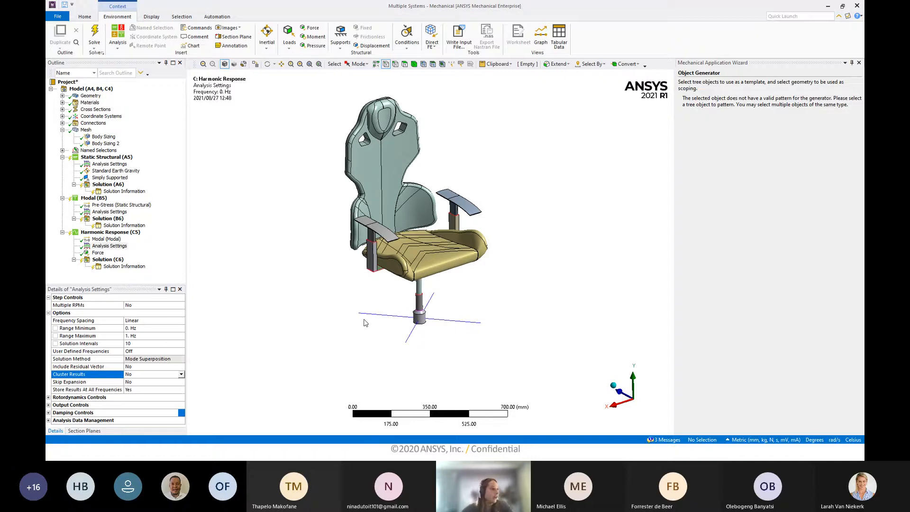
{"action": "middle_click_drag", "start_coordinate": [364, 320], "coordinate": [373, 316]}
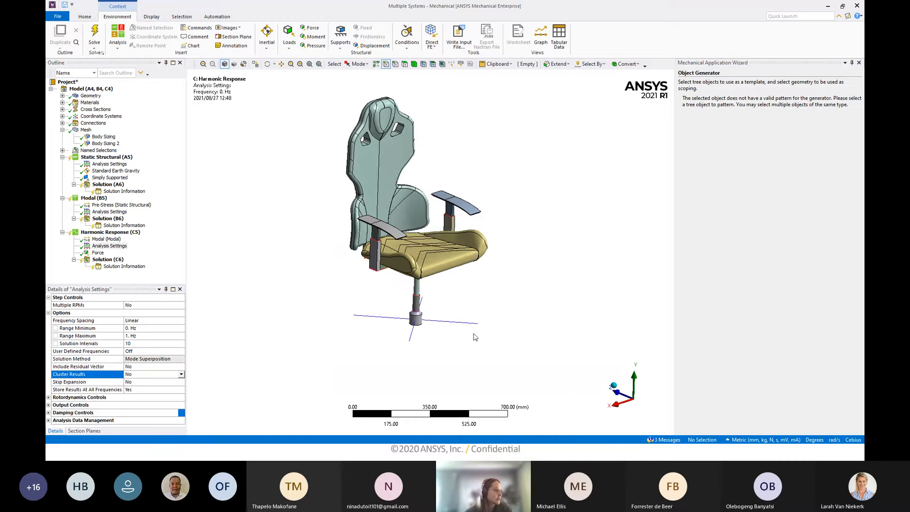
{"action": "middle_click_drag", "start_coordinate": [491, 328], "coordinate": [486, 351]}
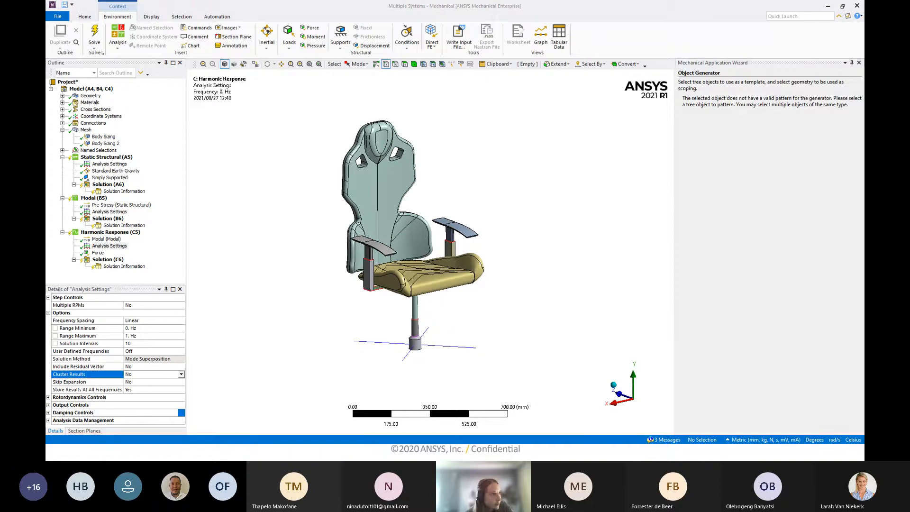
Switch to Workbench and open the Results of the Harmonic Response system in Mechanical.
{"action": "key", "text": "alt+Tab"}
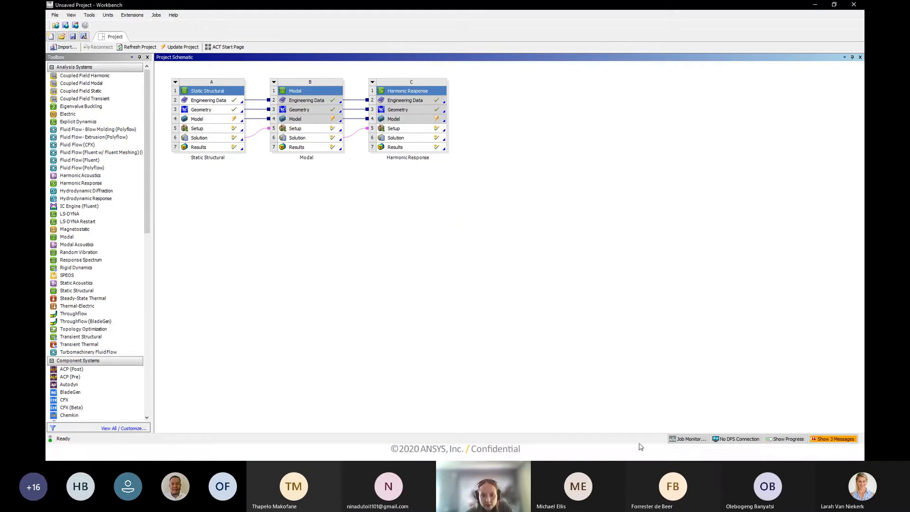
{"action": "key", "text": "alt+Tab"}
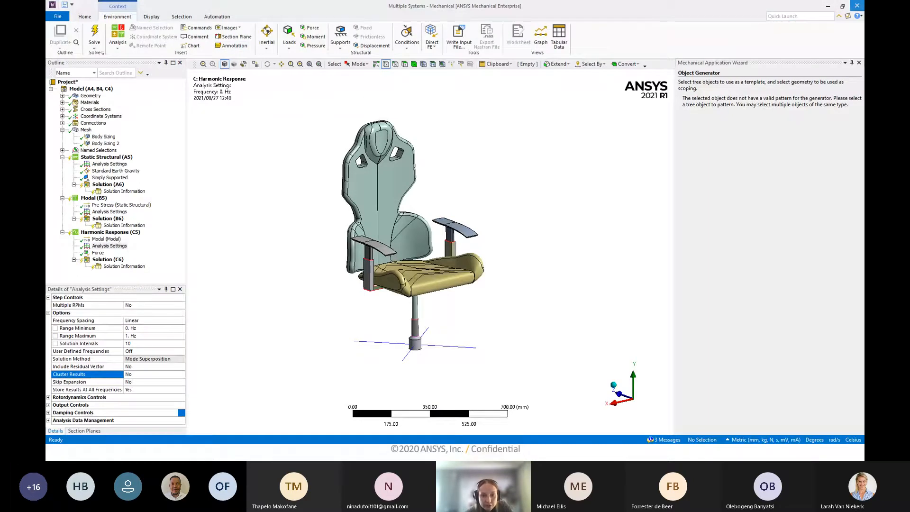
{"action": "key", "text": "alt+Tab"}
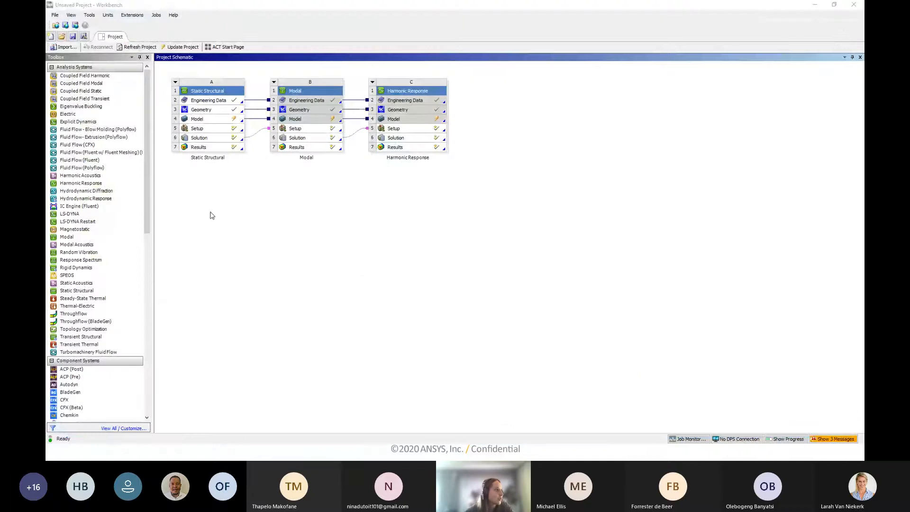
{"action": "double_click", "coordinate": [395, 147]}
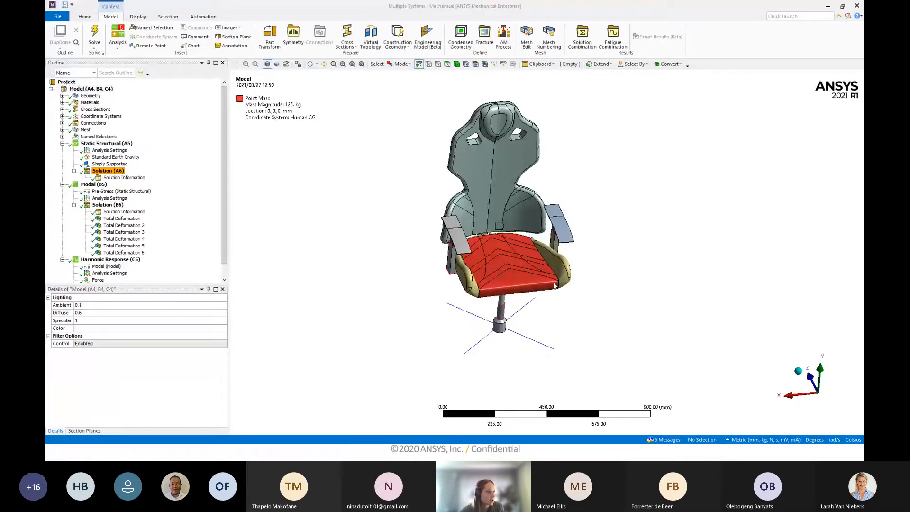
Check the Large Deflection setting of the Static Structural analysis and review its supports and loads on the chair.
{"action": "left_click", "coordinate": [102, 144]}
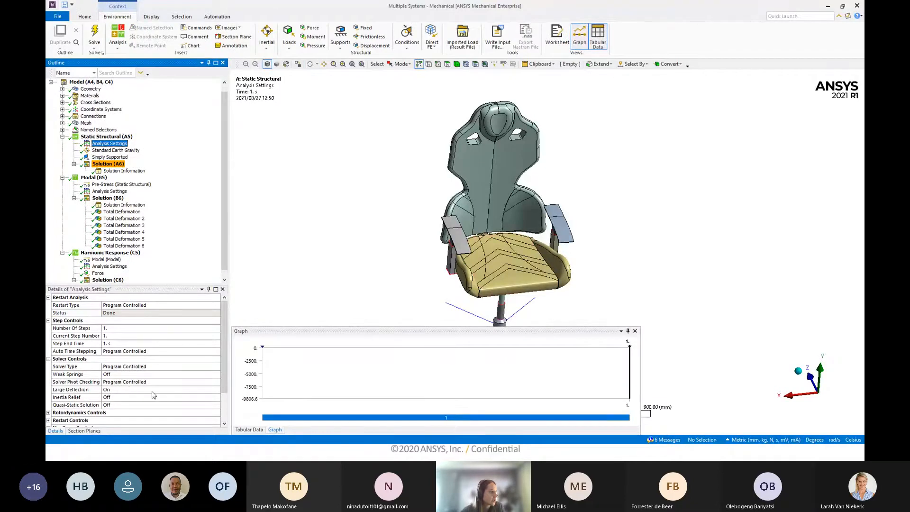
{"action": "left_click", "coordinate": [204, 390]}
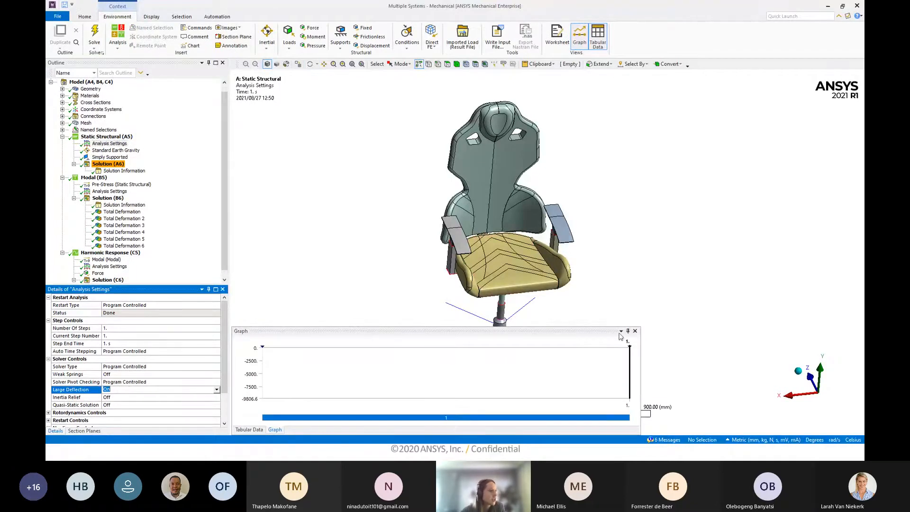
{"action": "left_click_drag", "start_coordinate": [594, 332], "coordinate": [596, 334]}
{"action": "middle_click_drag", "start_coordinate": [591, 299], "coordinate": [527, 219]}
{"action": "left_click", "coordinate": [637, 331]}
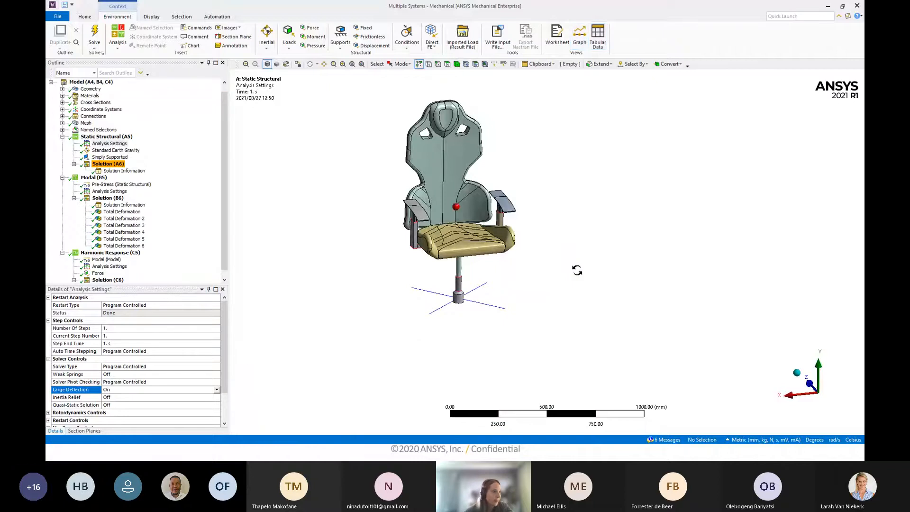
{"action": "mouse_move", "coordinate": [576, 269]}
{"action": "middle_mouse_down"}
{"action": "mouse_move", "coordinate": [563, 264]}
{"action": "mouse_move", "coordinate": [586, 276]}
{"action": "mouse_move", "coordinate": [546, 272]}
{"action": "mouse_move", "coordinate": [578, 288]}
{"action": "mouse_move", "coordinate": [555, 278]}
{"action": "mouse_move", "coordinate": [563, 291]}
{"action": "mouse_move", "coordinate": [513, 237]}
{"action": "mouse_move", "coordinate": [512, 260]}
{"action": "middle_mouse_up"}
{"action": "left_click", "coordinate": [99, 137]}
{"action": "scroll", "coordinate": [555, 281], "scroll_direction": "up", "scroll_amount": 2}
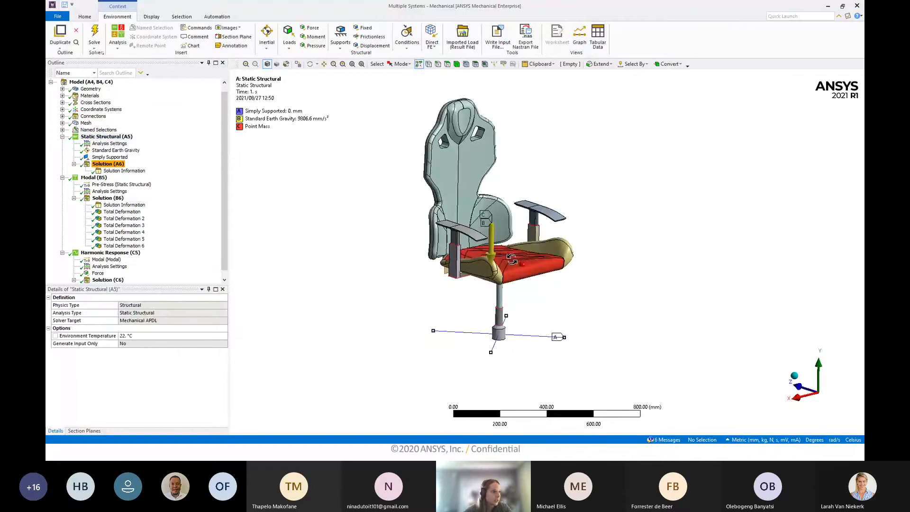
Add a Total Deformation result for all bodies to the Static Structural solution.
{"action": "left_click", "coordinate": [102, 164]}
{"action": "right_click", "coordinate": [101, 165]}
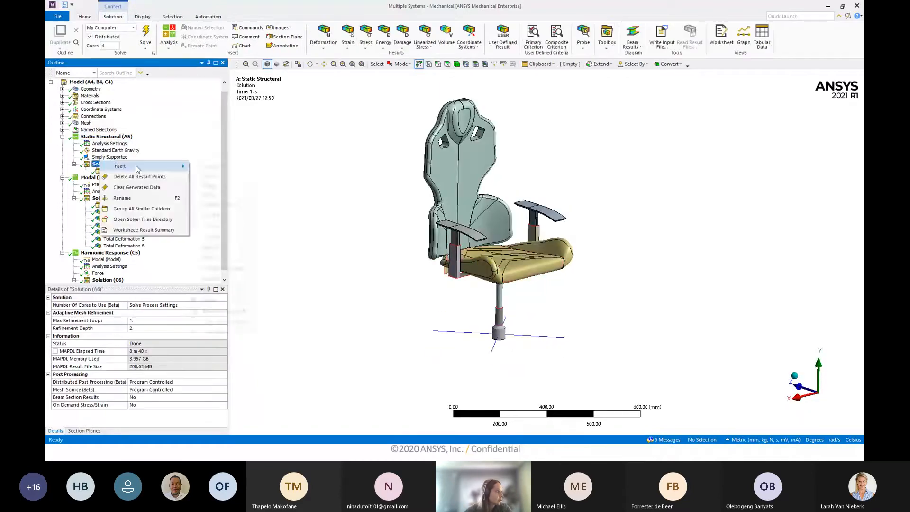
{"action": "mouse_move", "coordinate": [120, 166]}
{"action": "mouse_move", "coordinate": [216, 167]}
{"action": "left_click", "coordinate": [281, 168]}
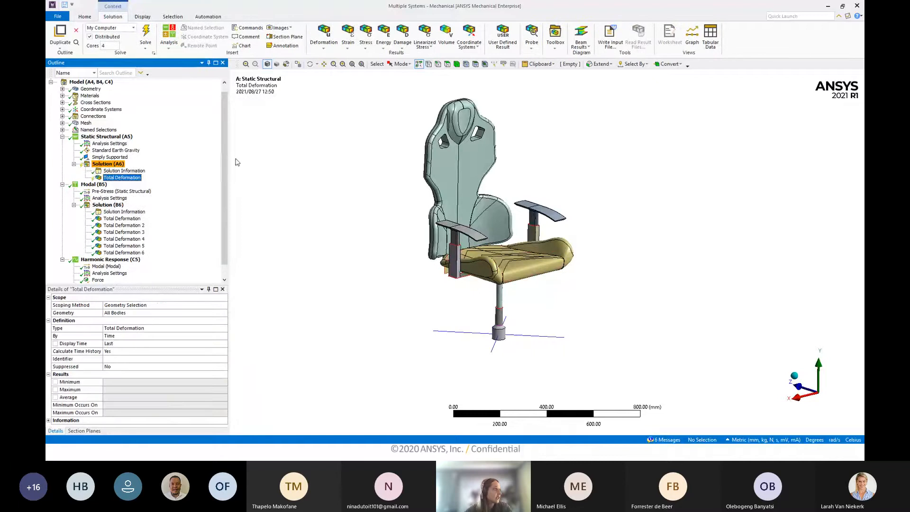
Add an Equivalent (von-Mises) Stress result for all bodies to the Static Structural solution.
{"action": "right_click", "coordinate": [112, 164]}
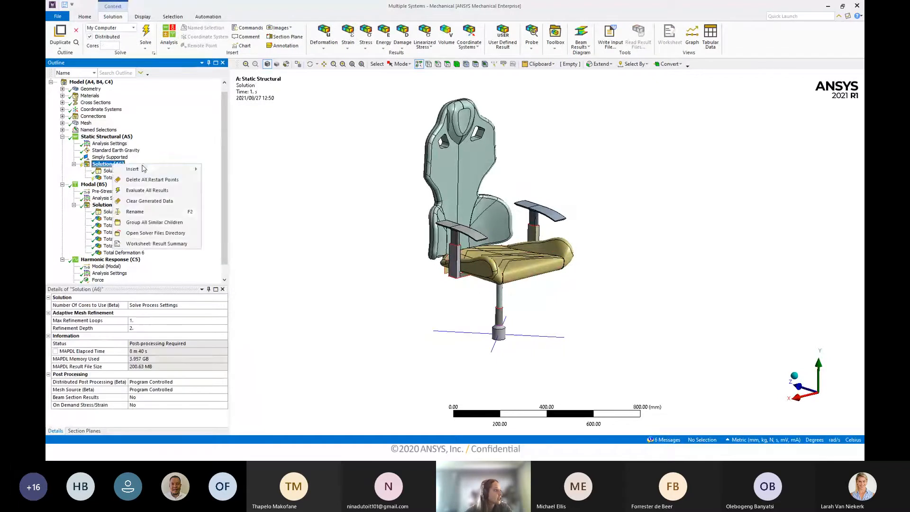
{"action": "mouse_move", "coordinate": [142, 170]}
{"action": "mouse_move", "coordinate": [256, 194]}
{"action": "left_click", "coordinate": [308, 190]}
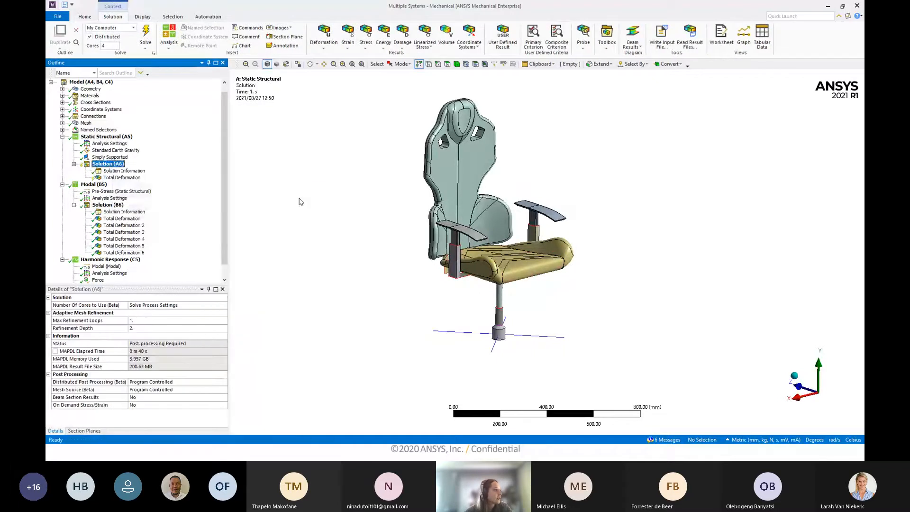
{"action": "middle_click_drag", "start_coordinate": [678, 320], "coordinate": [649, 305]}
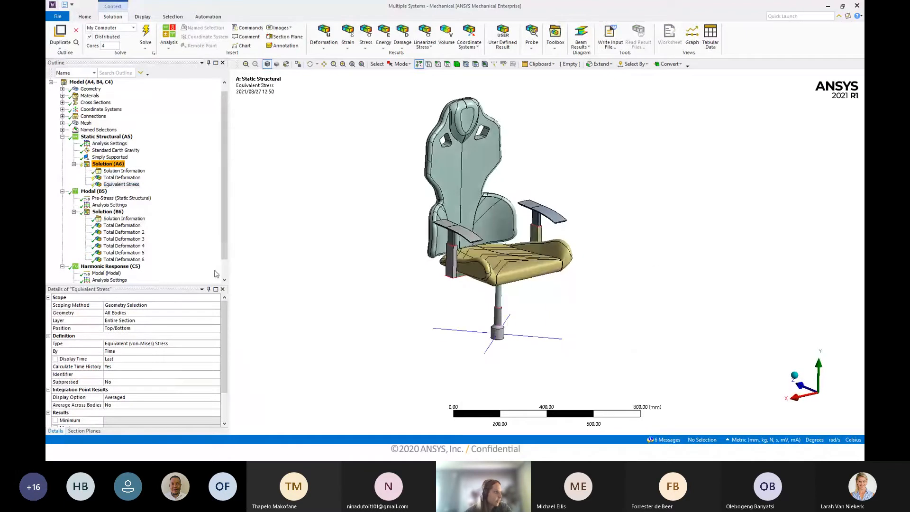
Start editing the geometry scope of the static structural Equivalent Stress result and hide all solid bodies.
{"action": "left_click", "coordinate": [131, 179]}
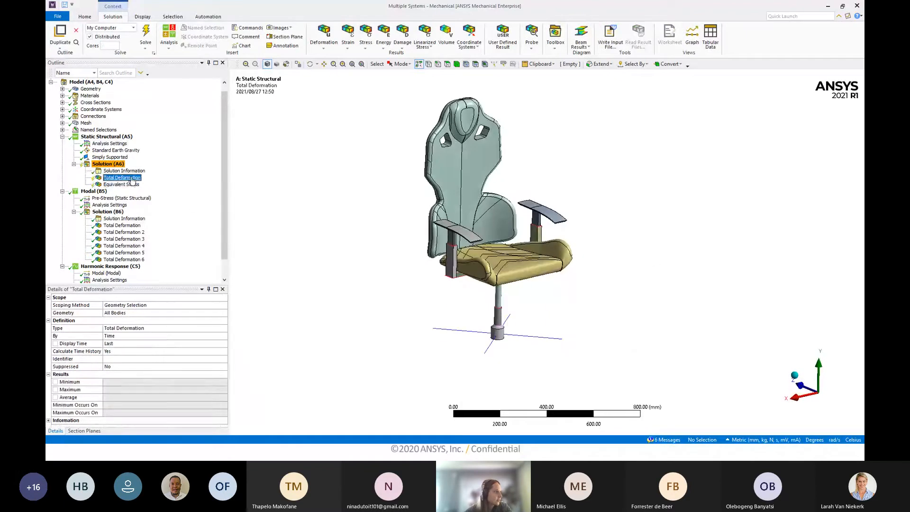
{"action": "middle_click_drag", "start_coordinate": [441, 237], "coordinate": [433, 221]}
{"action": "left_click", "coordinate": [123, 184]}
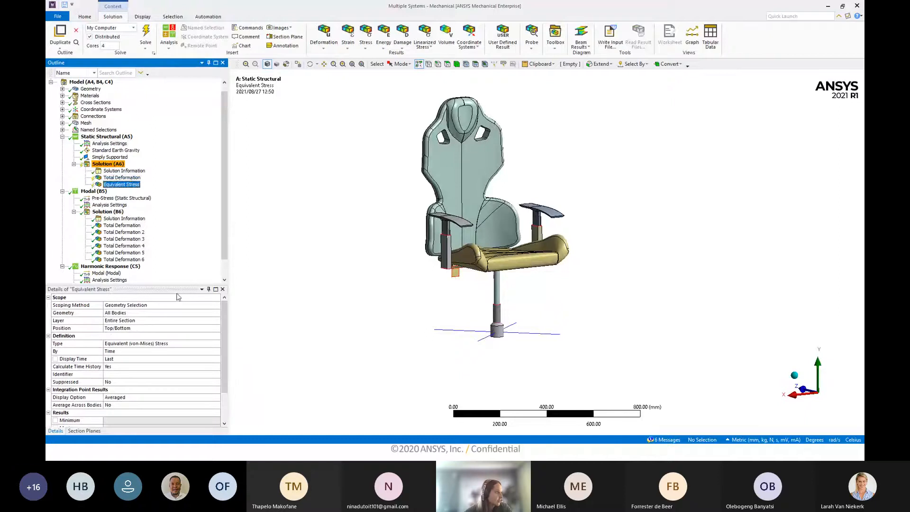
{"action": "left_click", "coordinate": [178, 316]}
{"action": "middle_click_drag", "start_coordinate": [256, 315], "coordinate": [490, 258]}
{"action": "scroll", "coordinate": [490, 258], "scroll_direction": "up", "scroll_amount": 5}
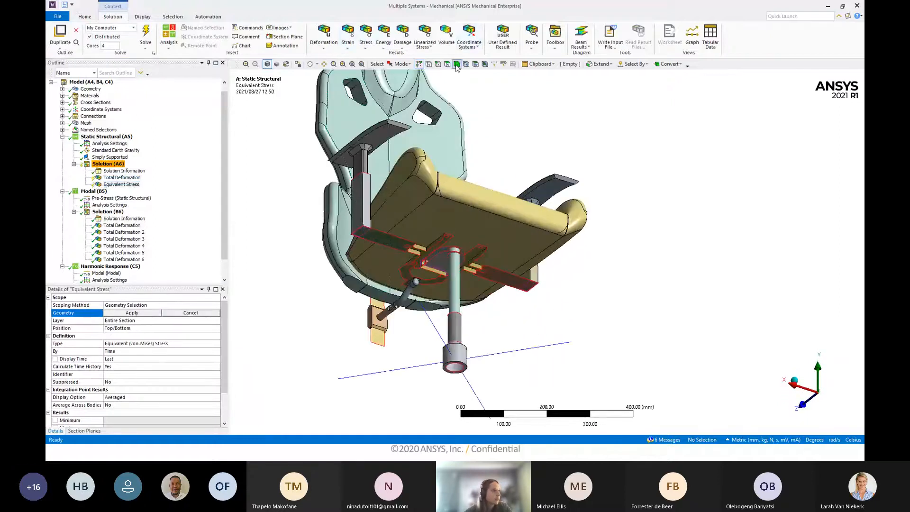
{"action": "middle_click_drag", "start_coordinate": [493, 201], "coordinate": [525, 187], "text": "ctrl"}
{"action": "left_click", "coordinate": [415, 220]}
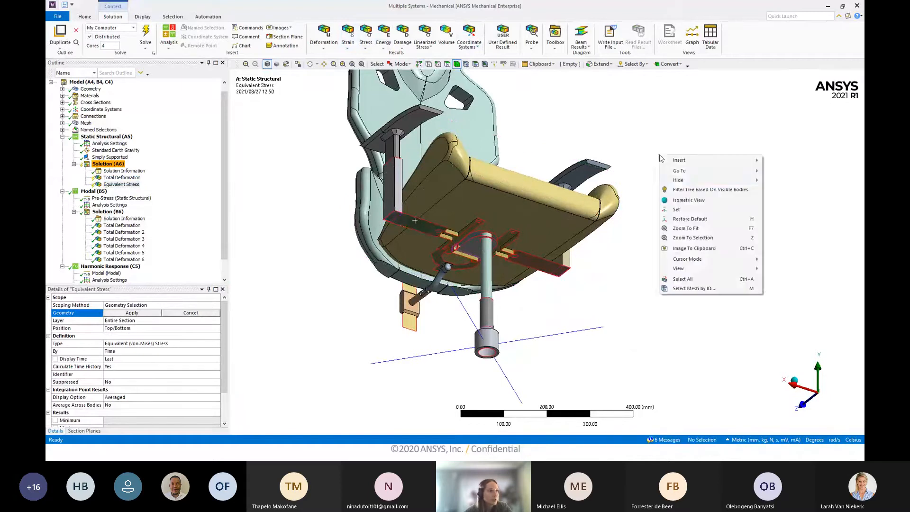
{"action": "right_click", "coordinate": [660, 155]}
{"action": "mouse_move", "coordinate": [738, 180]}
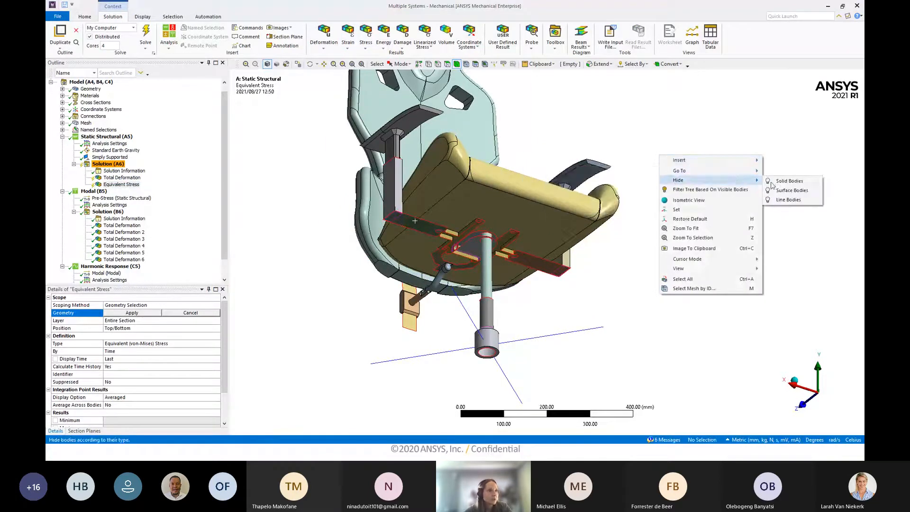
{"action": "left_click", "coordinate": [785, 183]}
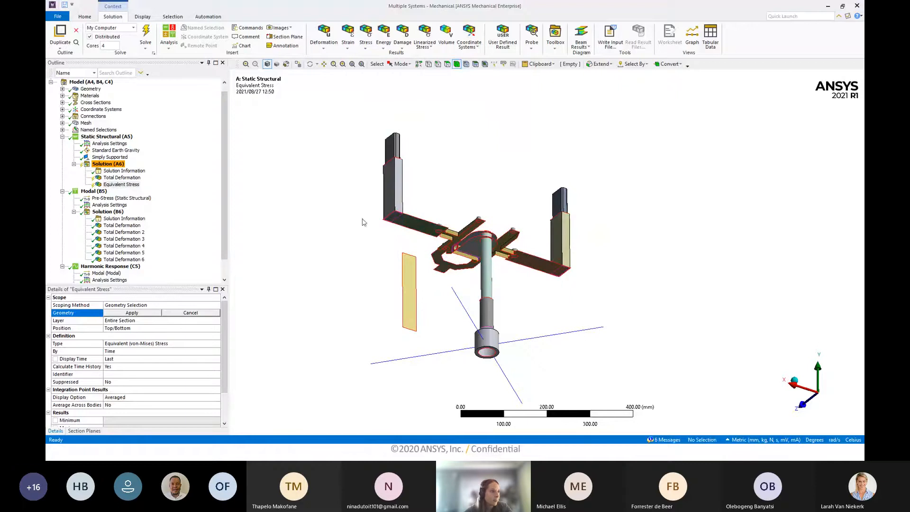
Scope the Equivalent Stress result to all bodies left visible in the chair frame.
{"action": "left_click", "coordinate": [542, 312]}
{"action": "key", "text": "ctrl+a"}
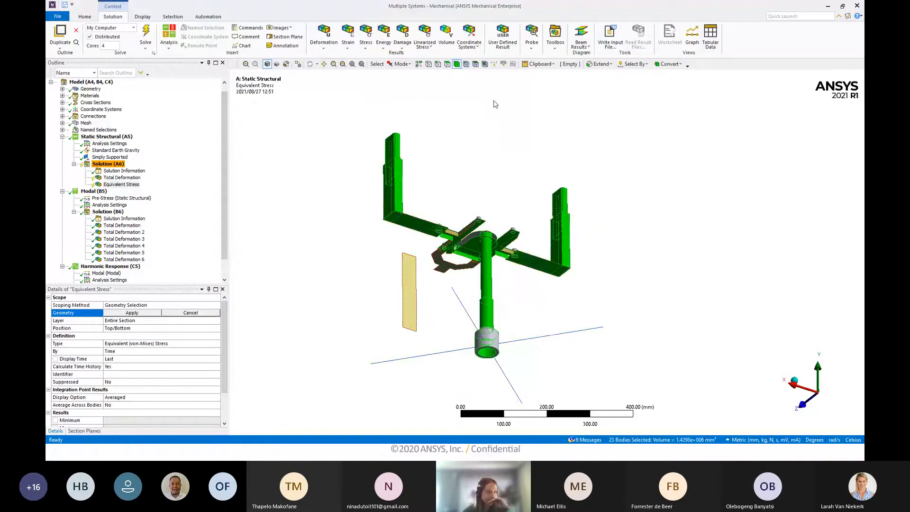
{"action": "left_click", "coordinate": [128, 313]}
{"action": "middle_click_drag", "start_coordinate": [439, 271], "coordinate": [453, 293]}
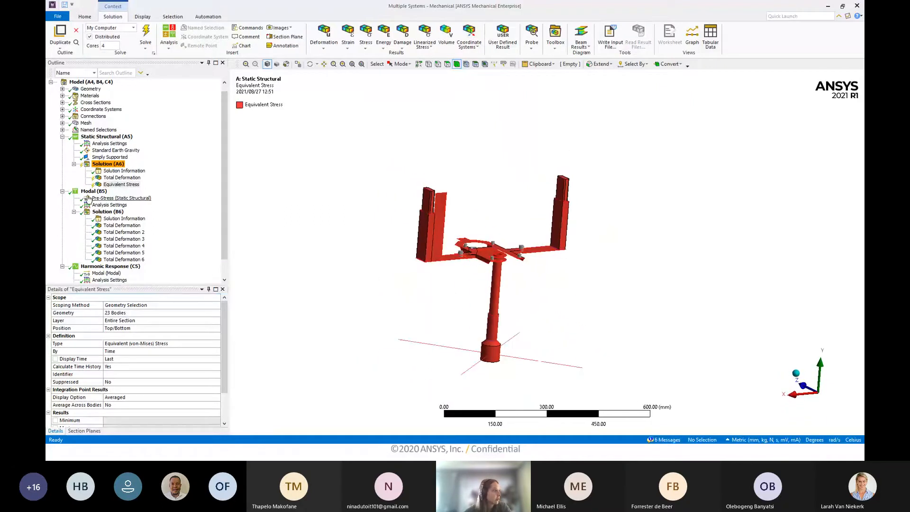
Evaluate all results of the static structural solution and display its total deformation.
{"action": "right_click", "coordinate": [117, 163]}
{"action": "left_click", "coordinate": [147, 191]}
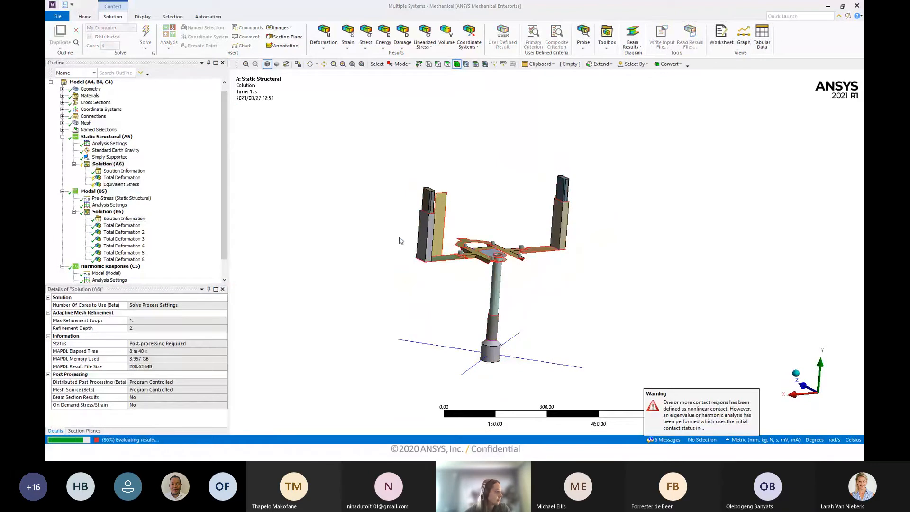
{"action": "left_click", "coordinate": [114, 178]}
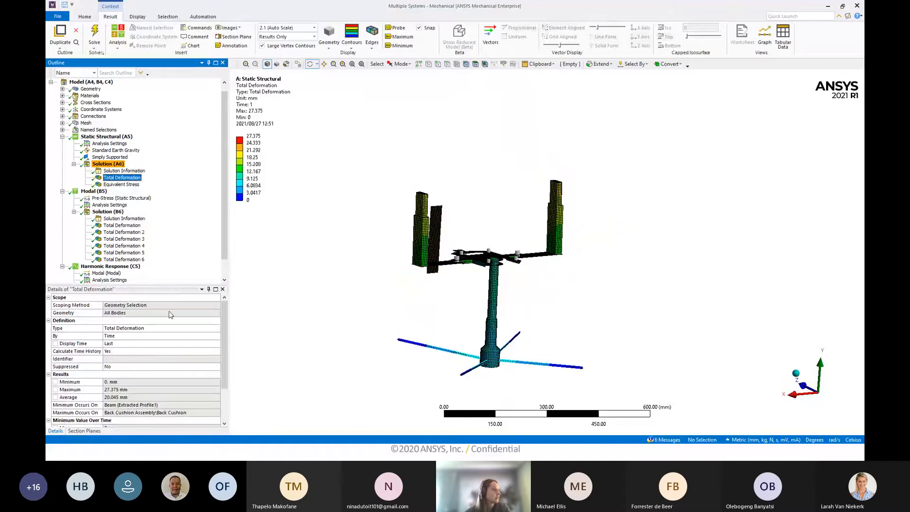
Show all bodies again in the static Total Deformation plot.
{"action": "left_click", "coordinate": [168, 312]}
{"action": "right_click", "coordinate": [408, 104]}
{"action": "left_click", "coordinate": [445, 149]}
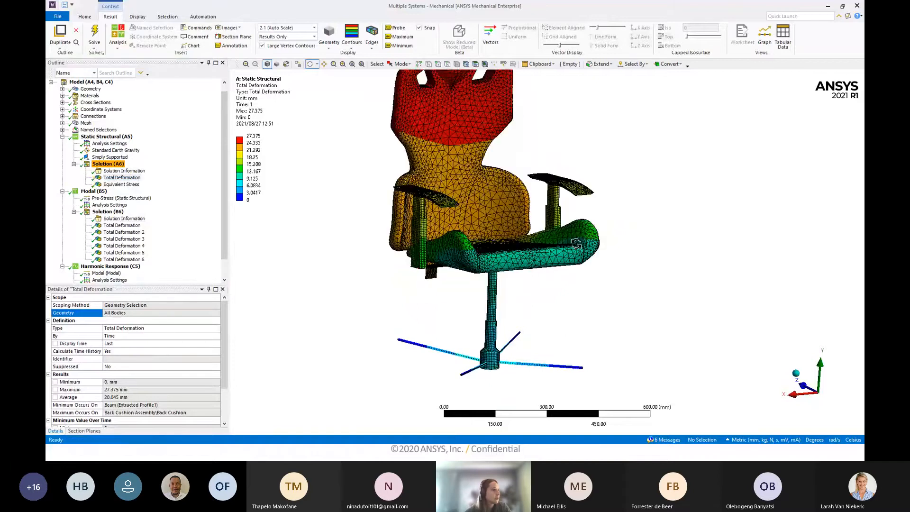
{"action": "middle_click_drag", "start_coordinate": [576, 244], "coordinate": [520, 289]}
{"action": "scroll", "coordinate": [572, 249], "scroll_direction": "down", "scroll_amount": 3}
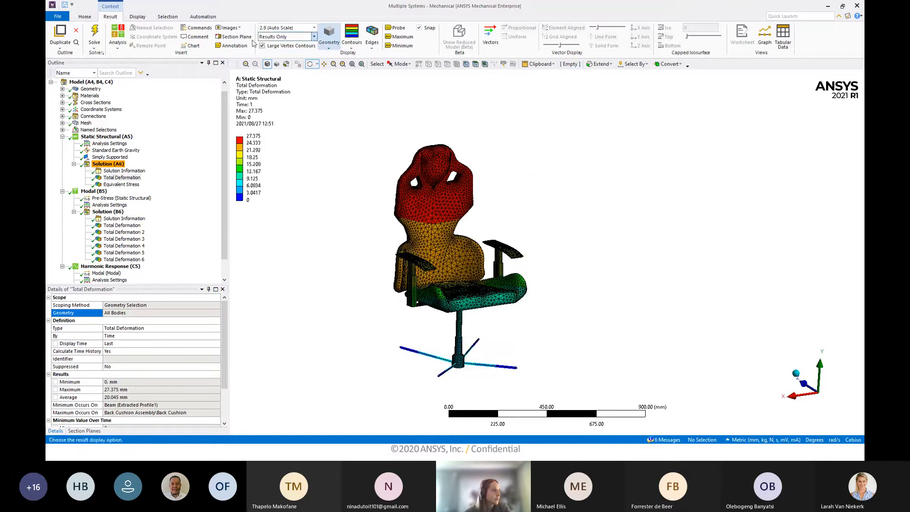
Turn on the thick shells and beams display for the chair.
{"action": "left_click", "coordinate": [137, 17]}
{"action": "left_click", "coordinate": [336, 42]}
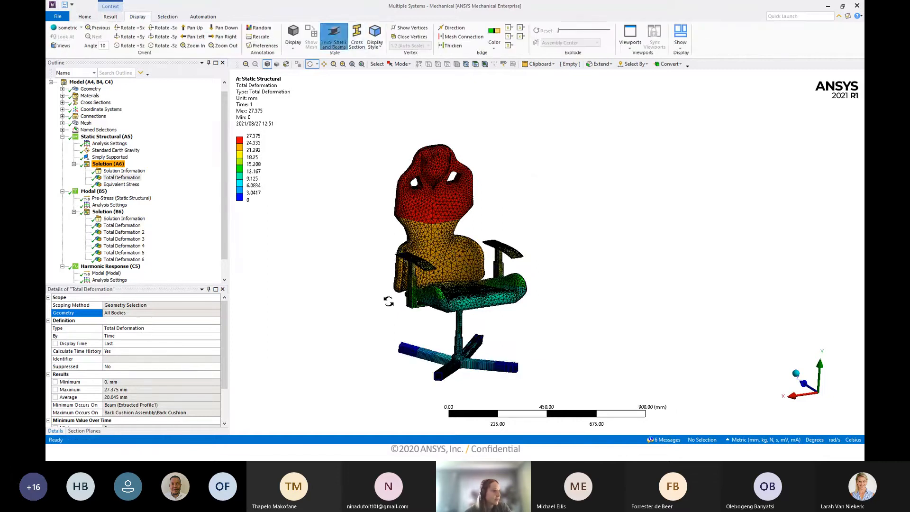
{"action": "left_click_drag", "start_coordinate": [453, 336], "coordinate": [507, 291]}
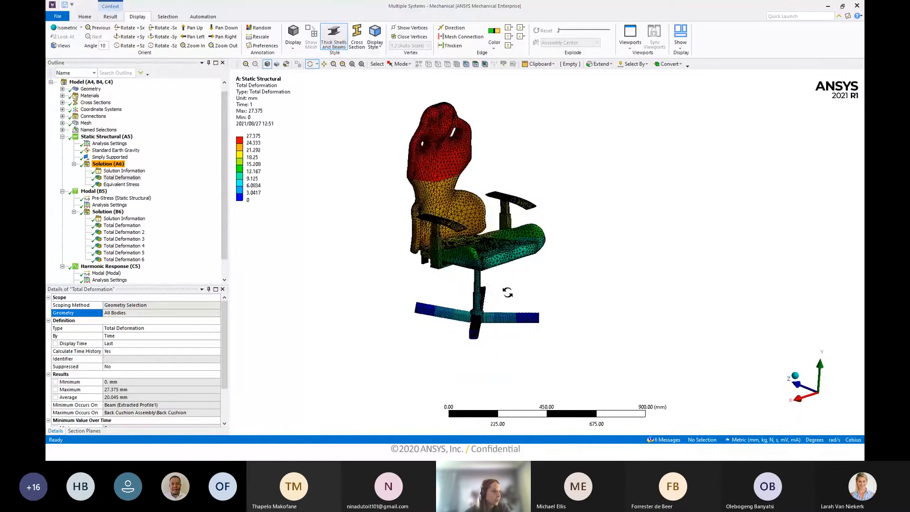
Set the result's edge display to No WireFrame to hide the mesh lines on the contour plot.
{"action": "left_click", "coordinate": [375, 46]}
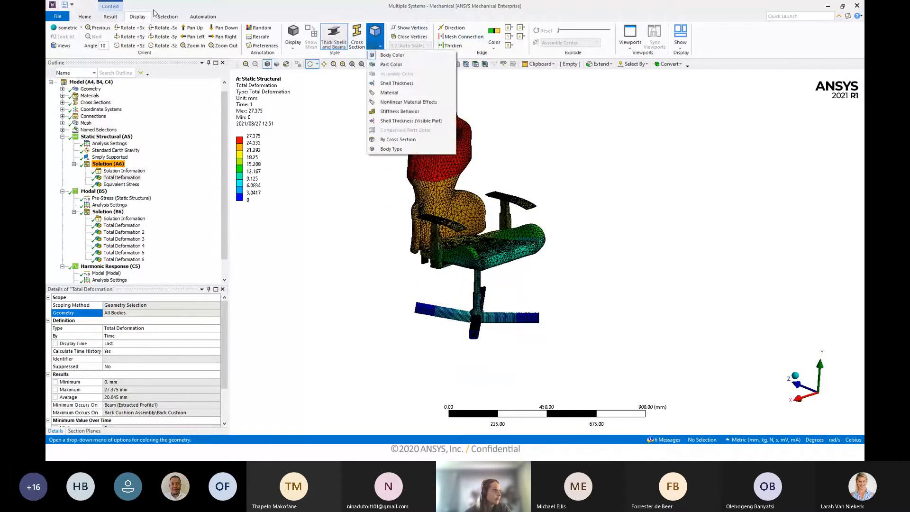
{"action": "left_click", "coordinate": [110, 17]}
{"action": "left_click", "coordinate": [377, 46]}
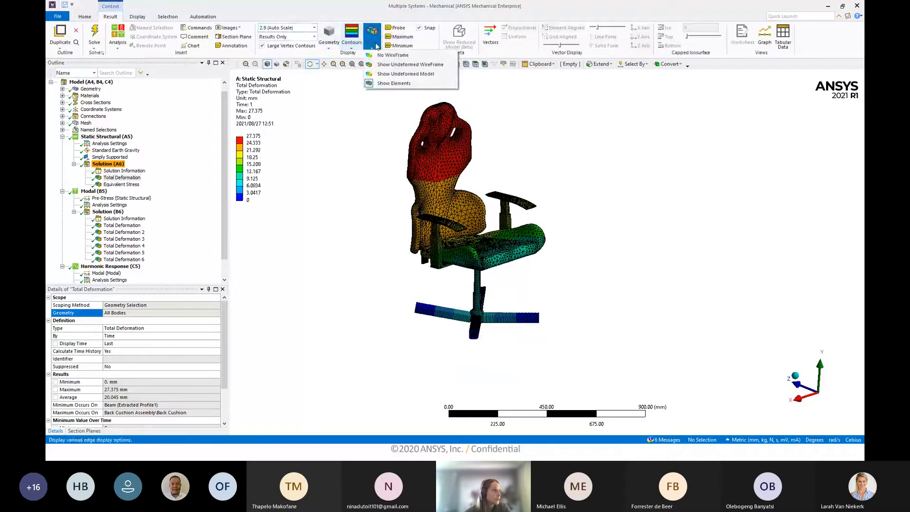
{"action": "left_click", "coordinate": [393, 55]}
{"action": "scroll", "coordinate": [417, 260], "scroll_direction": "up", "scroll_amount": 2}
{"action": "left_click_drag", "start_coordinate": [417, 260], "coordinate": [458, 277]}
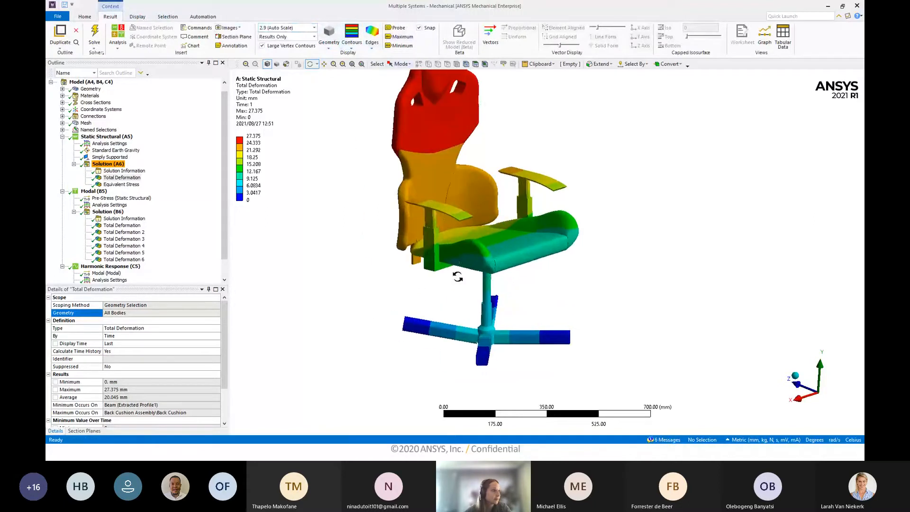
{"action": "scroll", "coordinate": [458, 279], "scroll_direction": "down", "scroll_amount": 2}
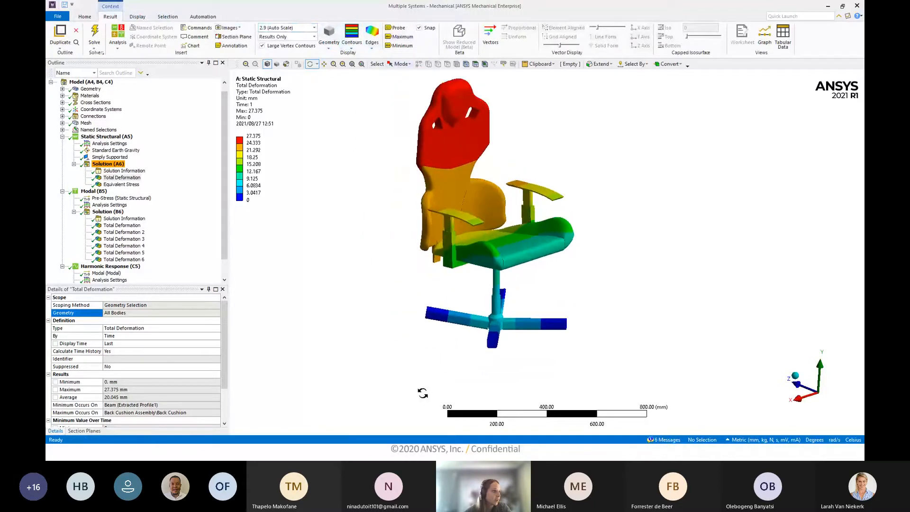
Animate the static Total Deformation result, examine how the chair deforms from several angles, and stop the animation.
{"action": "left_click", "coordinate": [135, 180]}
{"action": "left_click", "coordinate": [83, 17]}
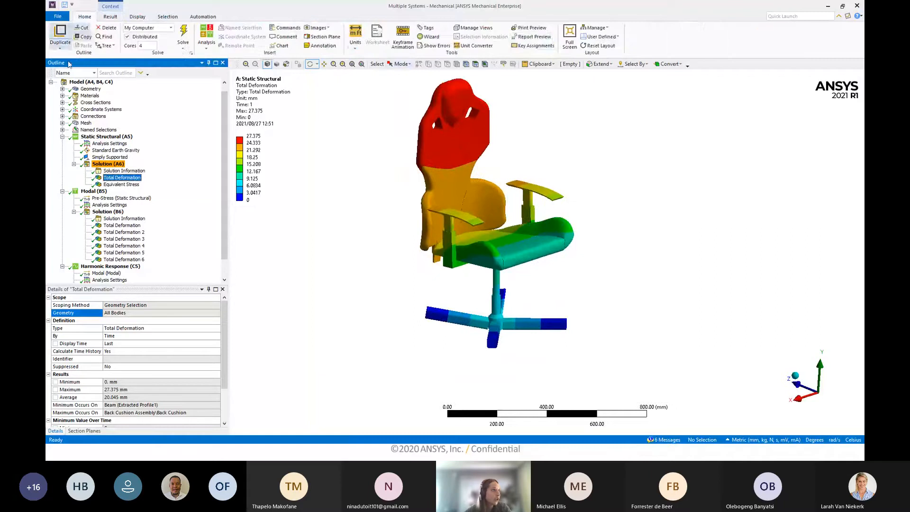
{"action": "left_click", "coordinate": [112, 17]}
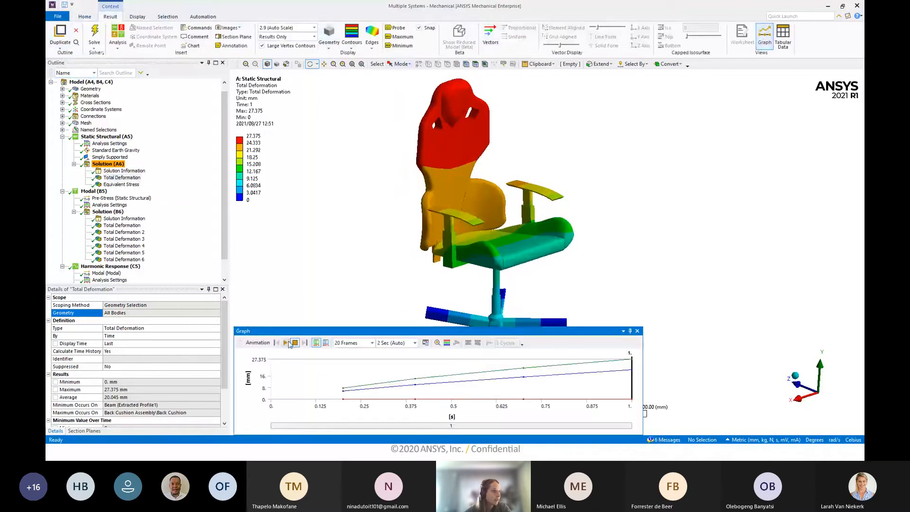
{"action": "left_click", "coordinate": [285, 342]}
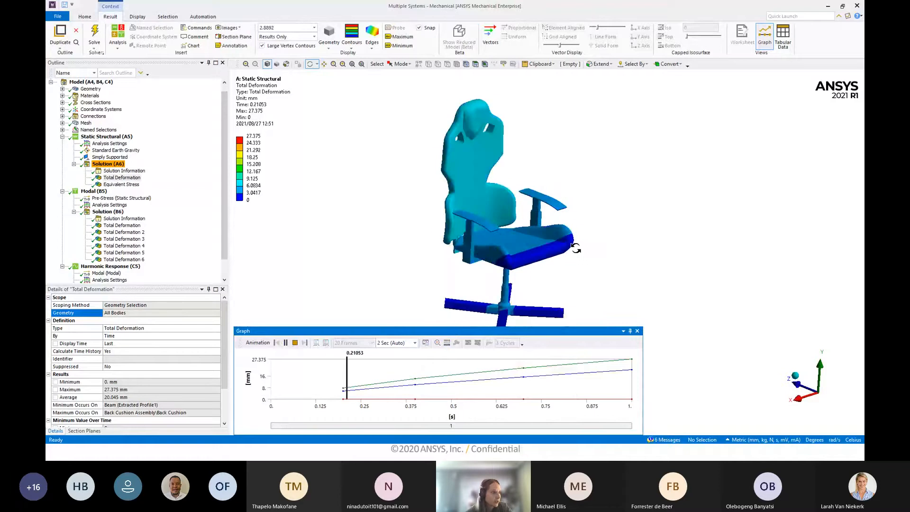
{"action": "left_click_drag", "start_coordinate": [577, 248], "coordinate": [534, 212]}
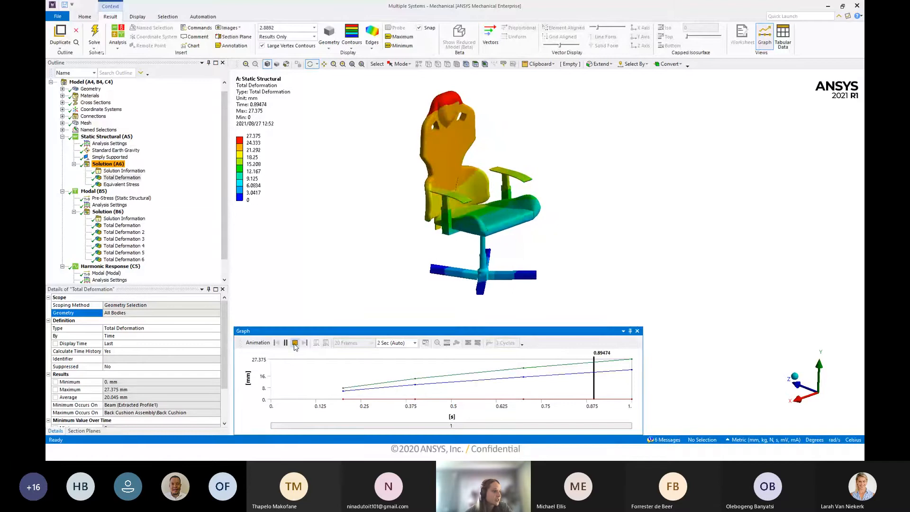
{"action": "mouse_move", "coordinate": [445, 254]}
{"action": "left_mouse_down"}
{"action": "mouse_move", "coordinate": [418, 237]}
{"action": "mouse_move", "coordinate": [434, 245]}
{"action": "left_mouse_up"}
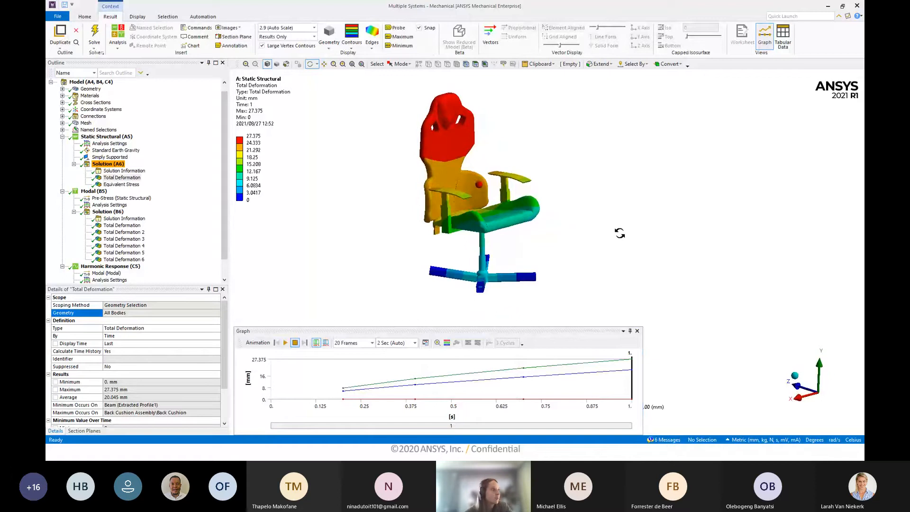
{"action": "left_click_drag", "start_coordinate": [620, 233], "coordinate": [621, 230]}
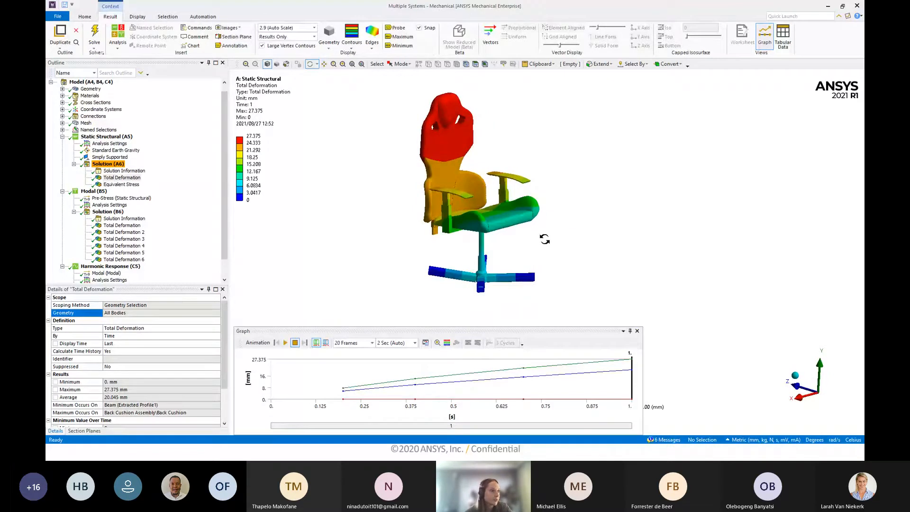
{"action": "left_click_drag", "start_coordinate": [545, 240], "coordinate": [559, 251]}
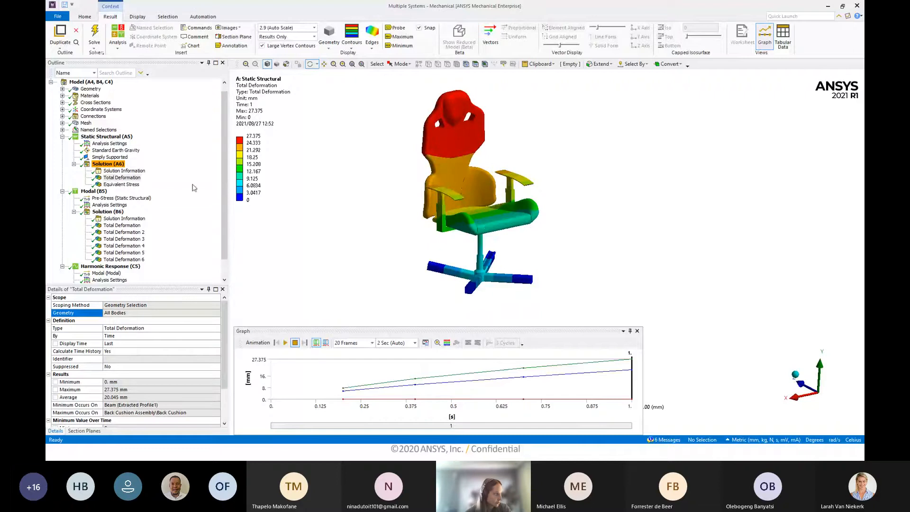
Animate the static Equivalent Stress result, examine the stress in the support frame and column base, and stop the animation.
{"action": "left_click_drag", "start_coordinate": [453, 244], "coordinate": [527, 159]}
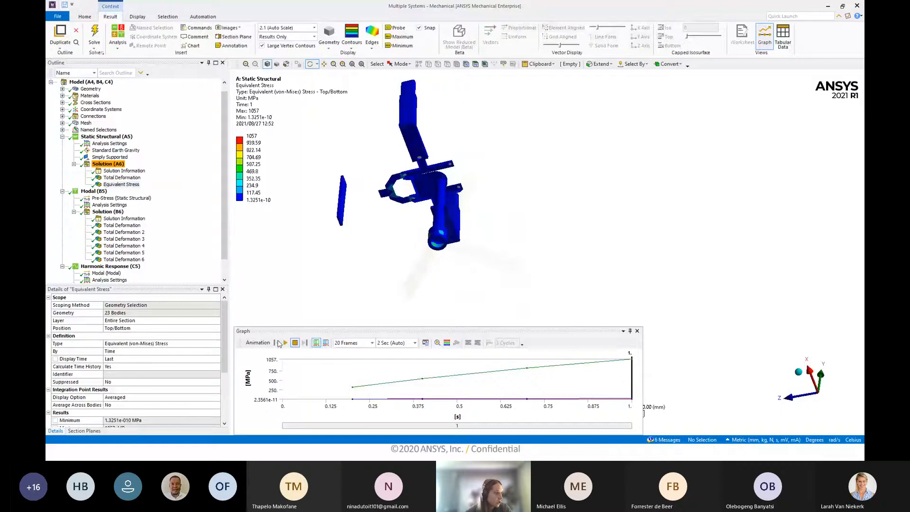
{"action": "left_click", "coordinate": [285, 343]}
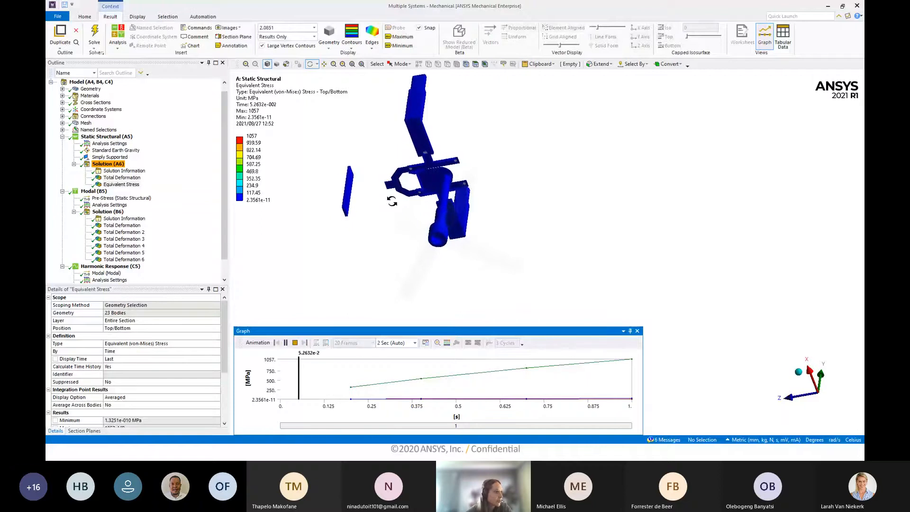
{"action": "scroll", "coordinate": [344, 190], "scroll_direction": "up", "scroll_amount": 3}
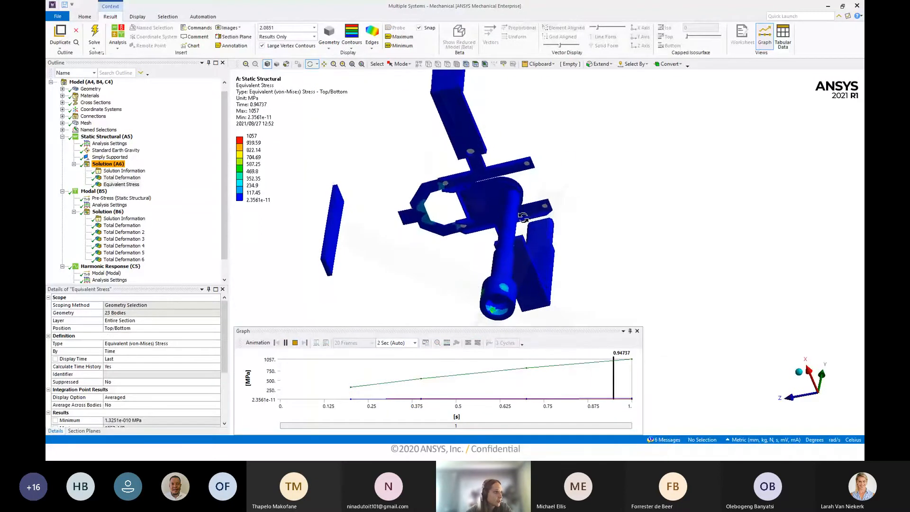
{"action": "scroll", "coordinate": [565, 249], "scroll_direction": "up", "scroll_amount": 3}
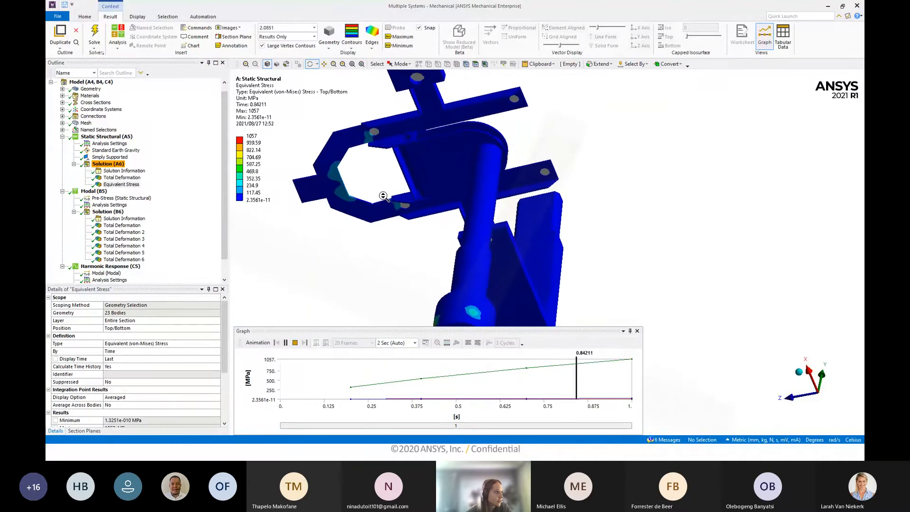
{"action": "left_click_drag", "start_coordinate": [498, 277], "coordinate": [636, 272]}
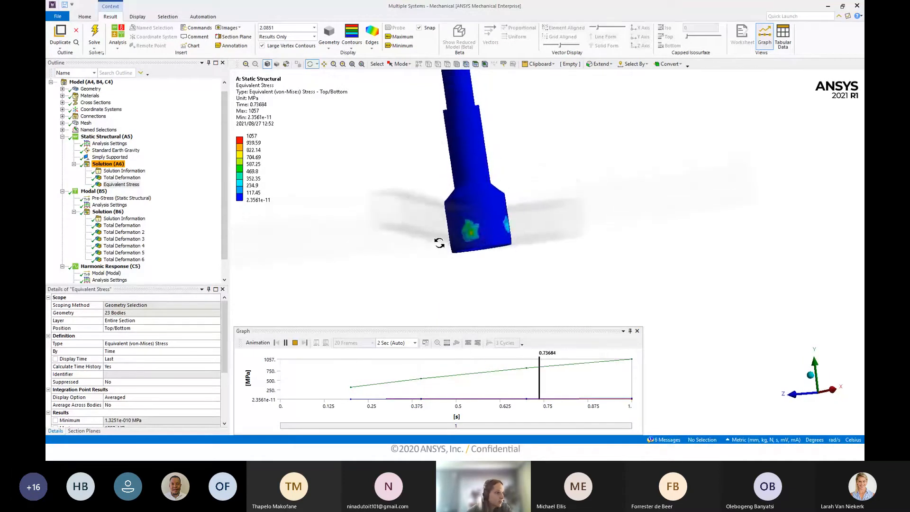
{"action": "mouse_move", "coordinate": [476, 235]}
{"action": "left_mouse_down"}
{"action": "mouse_move", "coordinate": [444, 262]}
{"action": "mouse_move", "coordinate": [466, 241]}
{"action": "left_mouse_up"}
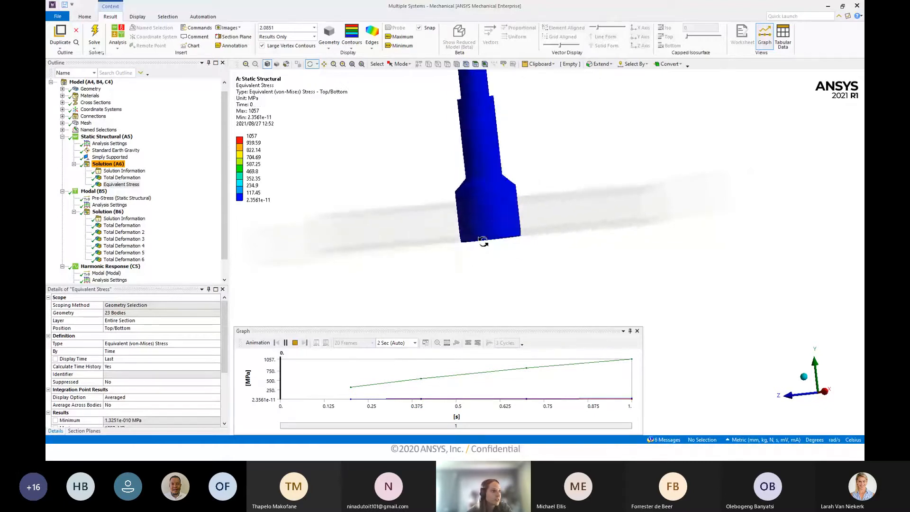
{"action": "left_click_drag", "start_coordinate": [484, 244], "coordinate": [726, 264]}
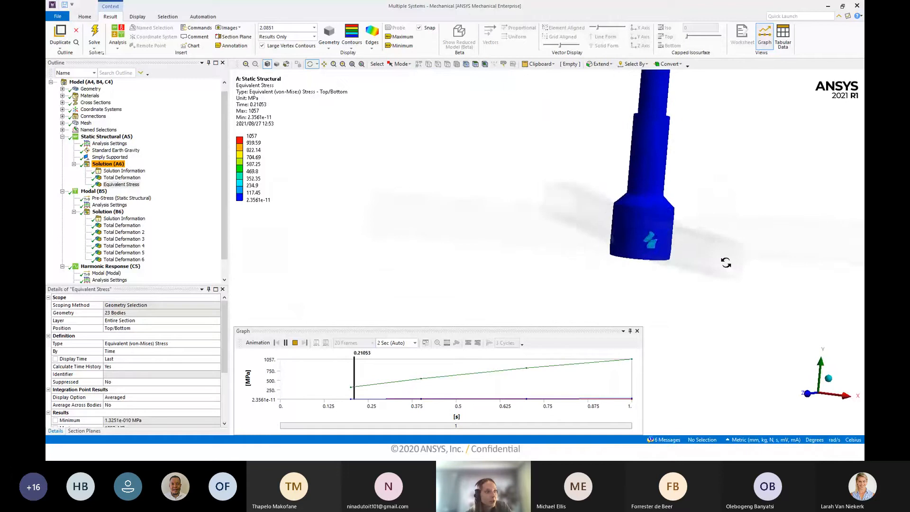
{"action": "scroll", "coordinate": [720, 250], "scroll_direction": "down", "scroll_amount": 5}
{"action": "middle_click_drag", "start_coordinate": [702, 215], "coordinate": [689, 232], "text": "ctrl"}
{"action": "left_click_drag", "start_coordinate": [688, 232], "coordinate": [694, 119]}
{"action": "left_click_drag", "start_coordinate": [693, 119], "coordinate": [756, 189]}
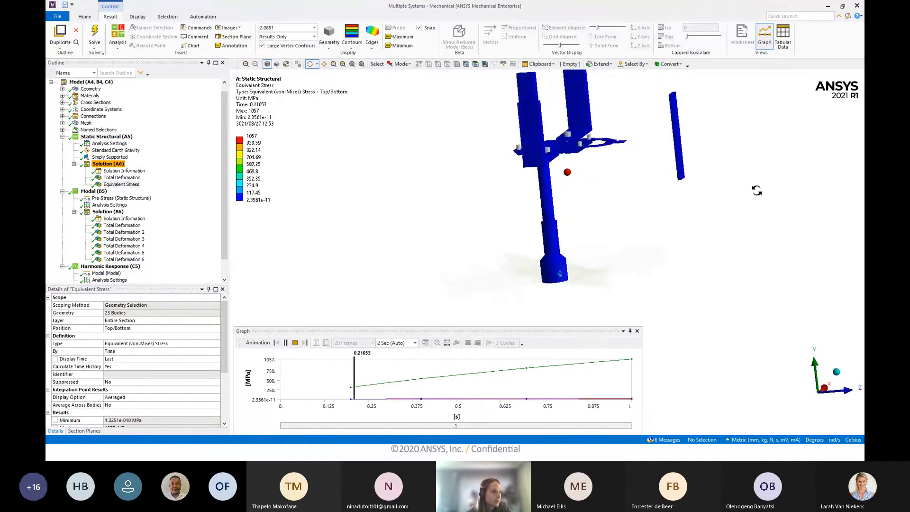
{"action": "left_click", "coordinate": [294, 343]}
Insert a second Equivalent (von-Mises) stress result into the static structural solution, scoped to all bodies.
{"action": "right_click", "coordinate": [114, 164]}
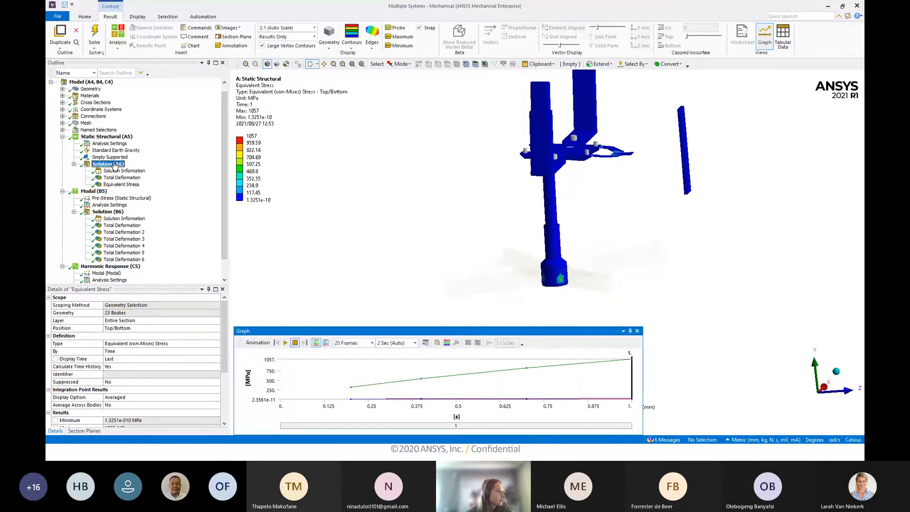
{"action": "mouse_move", "coordinate": [156, 167]}
{"action": "mouse_move", "coordinate": [237, 190]}
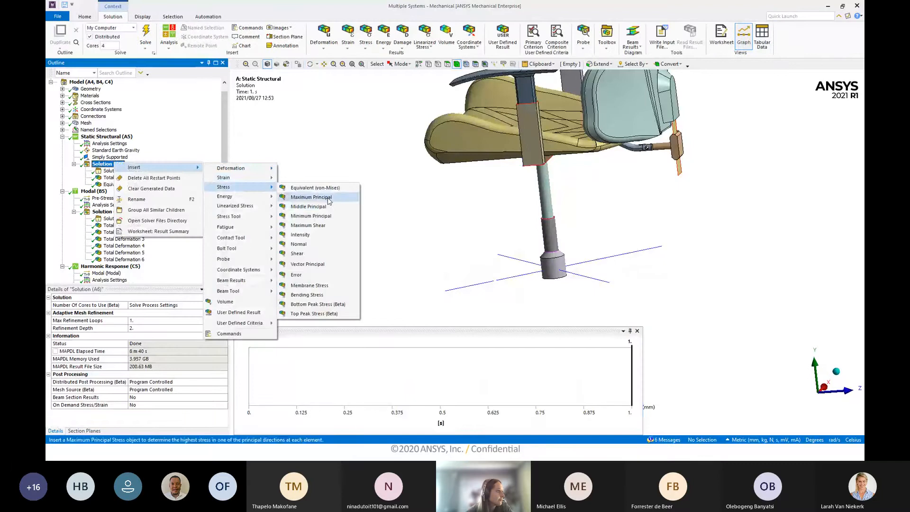
{"action": "left_click", "coordinate": [326, 188]}
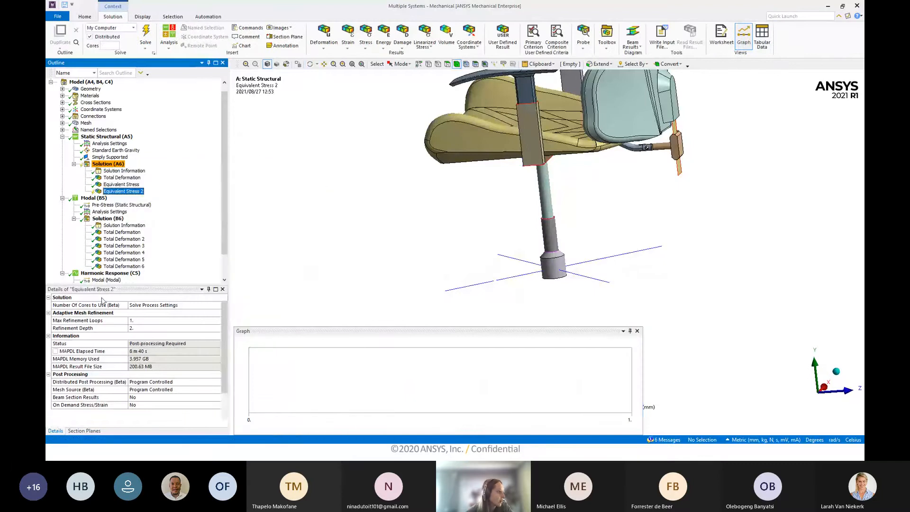
Evaluate all results of the static structural solution.
{"action": "scroll", "coordinate": [613, 155], "scroll_direction": "down", "scroll_amount": 3}
{"action": "middle_click_drag", "start_coordinate": [613, 157], "coordinate": [533, 244], "text": "ctrl"}
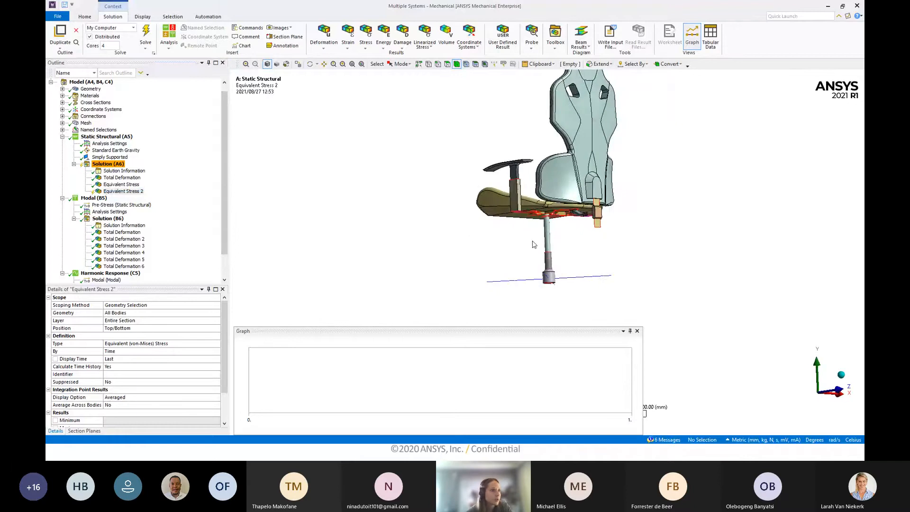
{"action": "scroll", "coordinate": [532, 244], "scroll_direction": "down", "scroll_amount": 2}
{"action": "scroll", "coordinate": [593, 218], "scroll_direction": "up", "scroll_amount": 4}
{"action": "middle_click_drag", "start_coordinate": [648, 189], "coordinate": [448, 222], "text": "ctrl"}
{"action": "scroll", "coordinate": [449, 222], "scroll_direction": "up", "scroll_amount": 2}
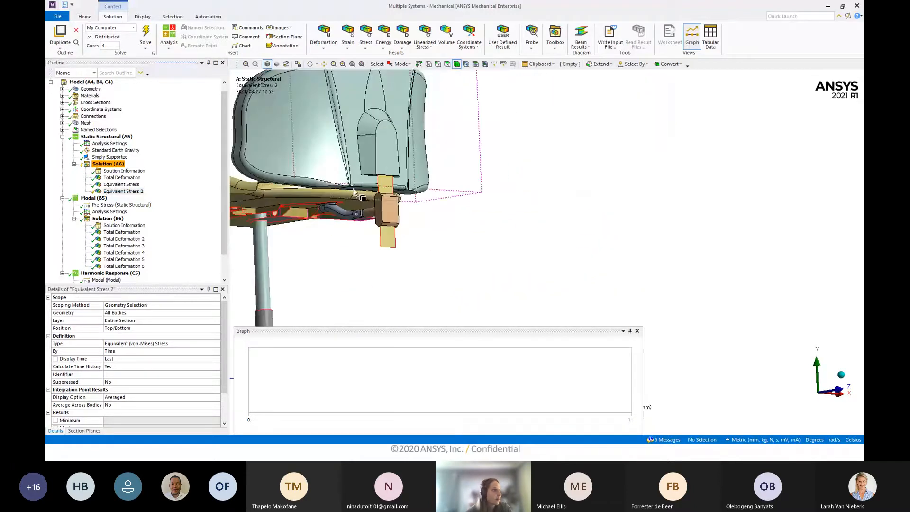
{"action": "right_click", "coordinate": [122, 164]}
{"action": "left_click", "coordinate": [148, 190]}
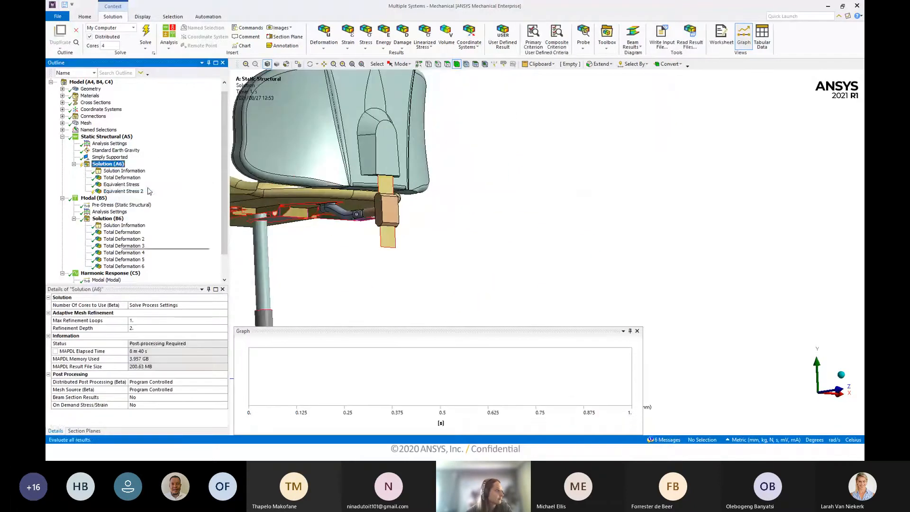
Display the static Equivalent Stress 2 result and examine the stress across the whole chair from several angles.
{"action": "left_click", "coordinate": [124, 192]}
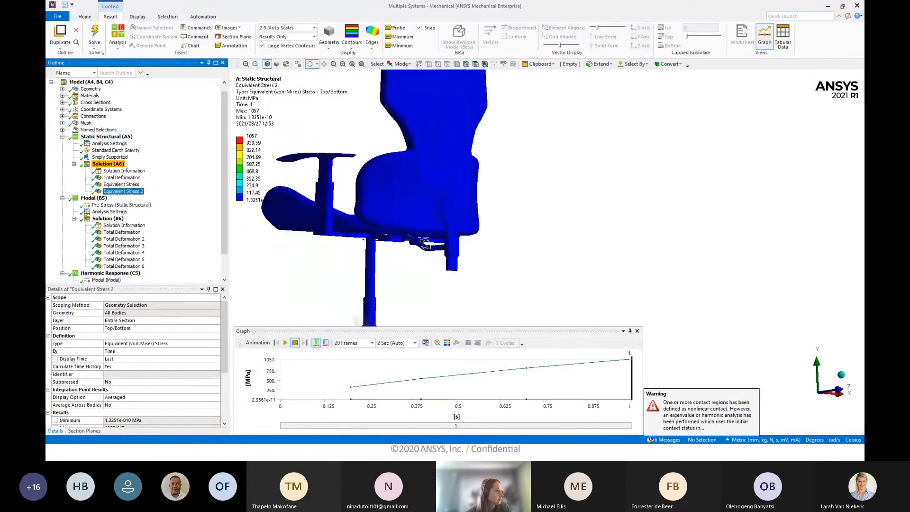
{"action": "left_click_drag", "start_coordinate": [426, 244], "coordinate": [477, 193]}
{"action": "scroll", "coordinate": [485, 219], "scroll_direction": "up", "scroll_amount": 3}
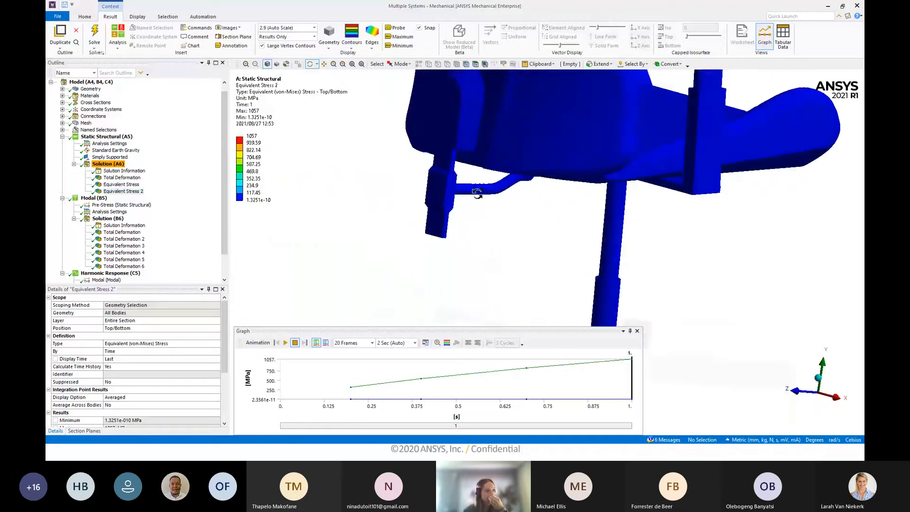
{"action": "left_click_drag", "start_coordinate": [400, 203], "coordinate": [524, 257]}
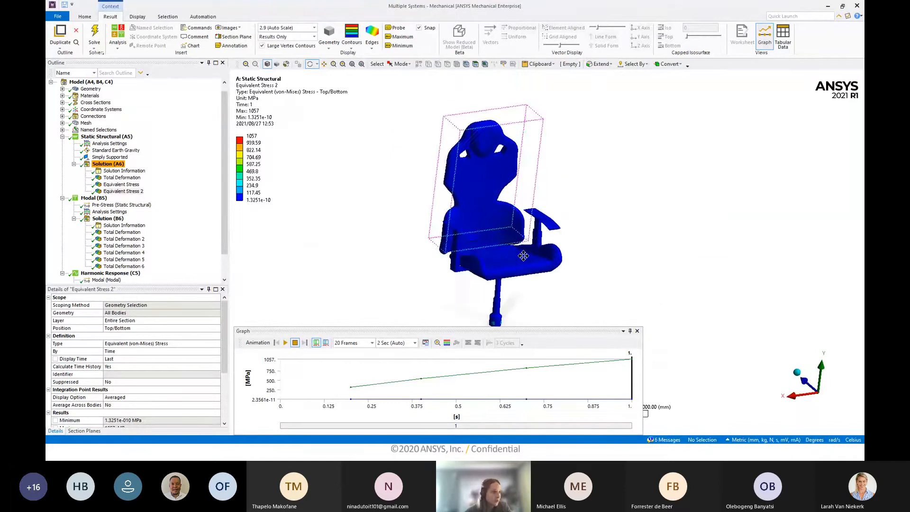
{"action": "middle_click_drag", "start_coordinate": [523, 256], "coordinate": [535, 201], "text": "ctrl"}
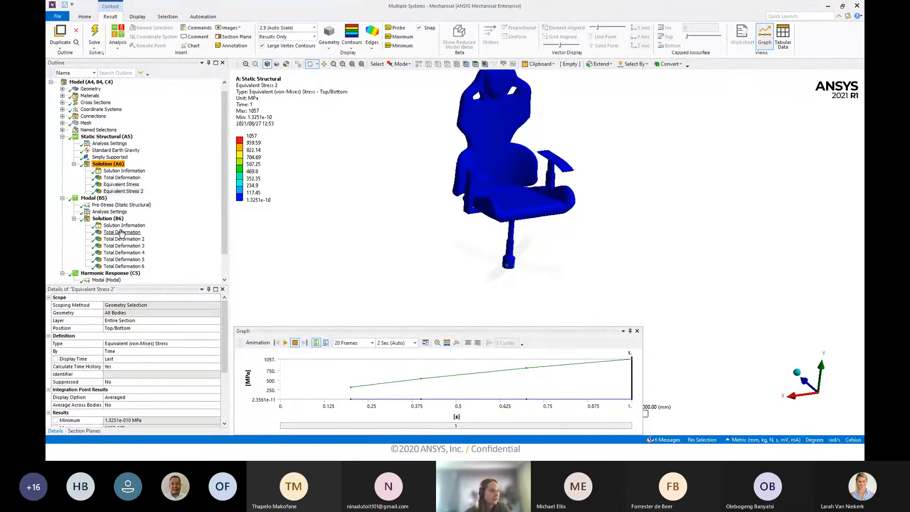
Display and animate the modal Total Deformation results for modes 1 and 3.
{"action": "left_click", "coordinate": [122, 232]}
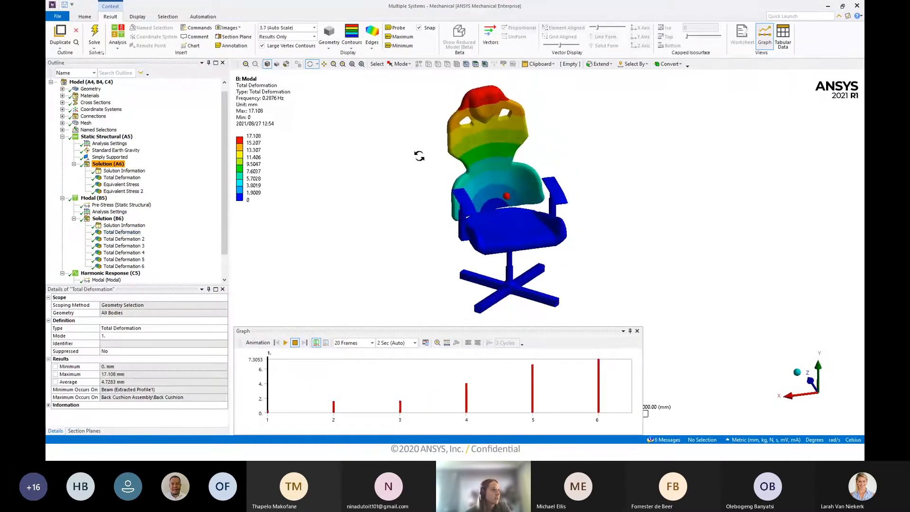
{"action": "left_click", "coordinate": [284, 343]}
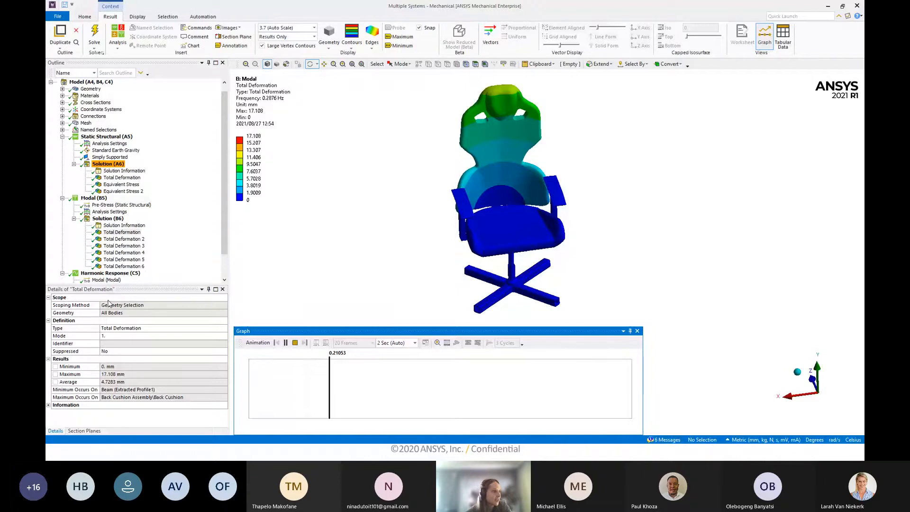
{"action": "left_click", "coordinate": [125, 246]}
{"action": "left_click", "coordinate": [285, 342]}
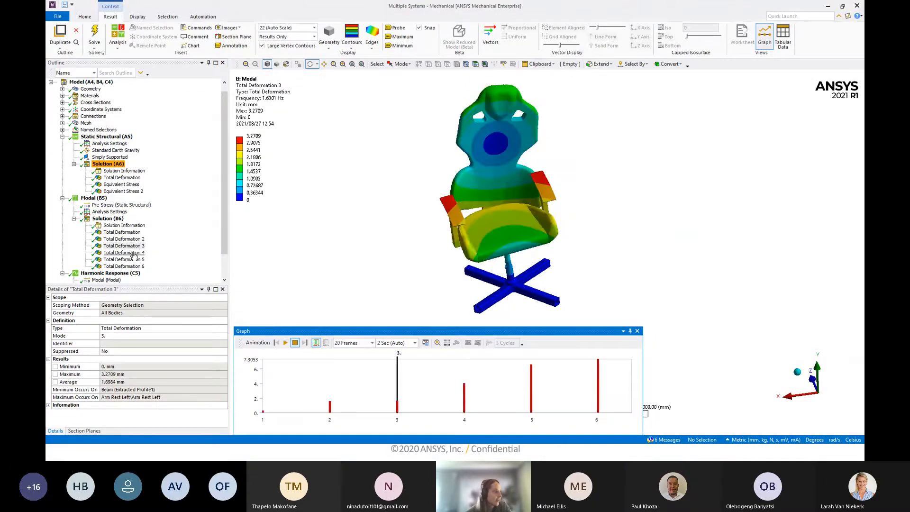
Display the modal Total Deformation 4 result and examine the mode 4 shape from several angles.
{"action": "left_click_drag", "start_coordinate": [491, 264], "coordinate": [533, 259]}
{"action": "scroll", "coordinate": [104, 213], "scroll_direction": "down", "scroll_amount": 1}
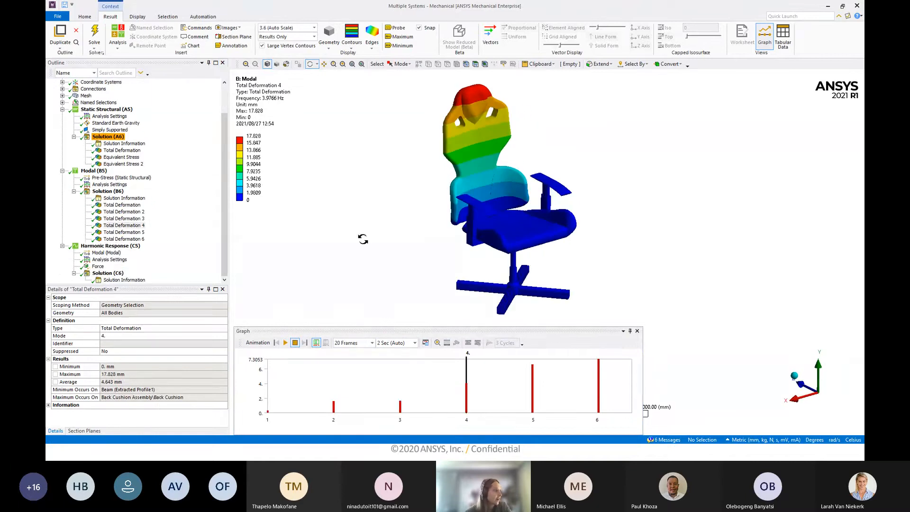
{"action": "left_click_drag", "start_coordinate": [363, 240], "coordinate": [481, 245]}
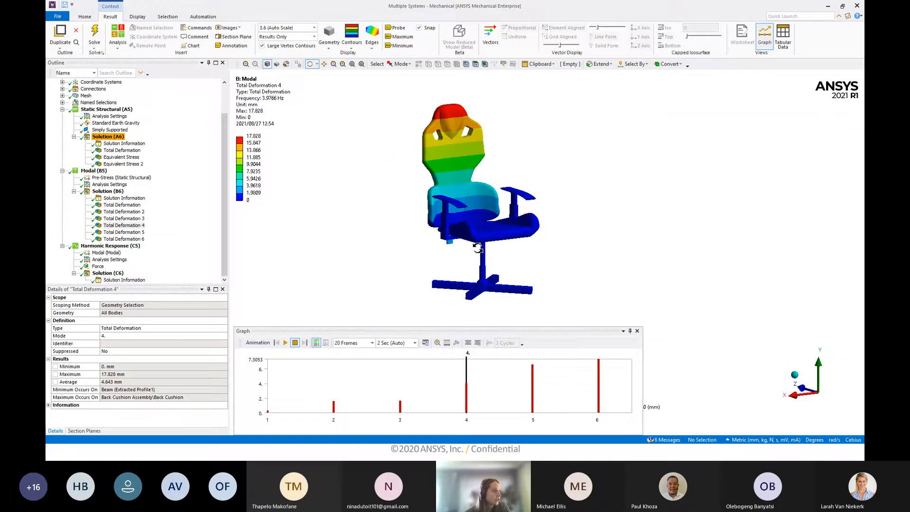
{"action": "left_click", "coordinate": [124, 225]}
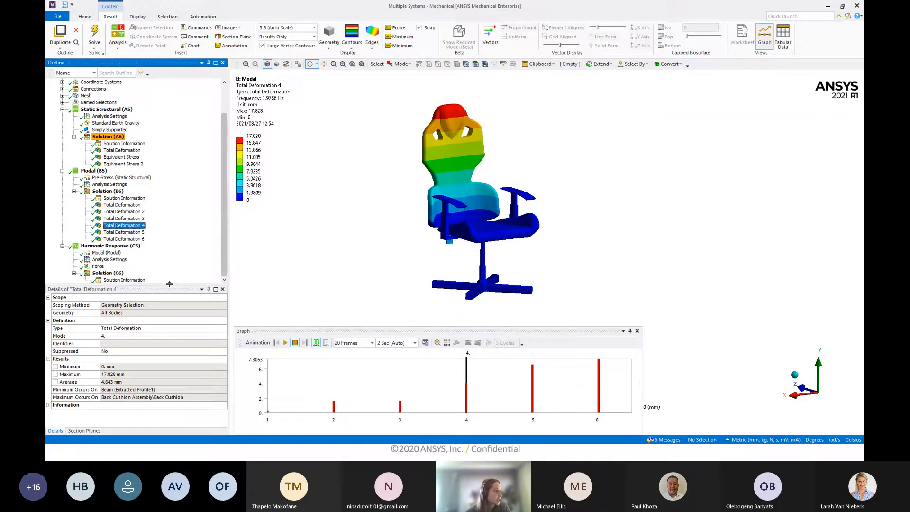
Insert a Total Deformation result for all bodies into the harmonic response solution.
{"action": "right_click", "coordinate": [130, 247]}
{"action": "mouse_move", "coordinate": [155, 254]}
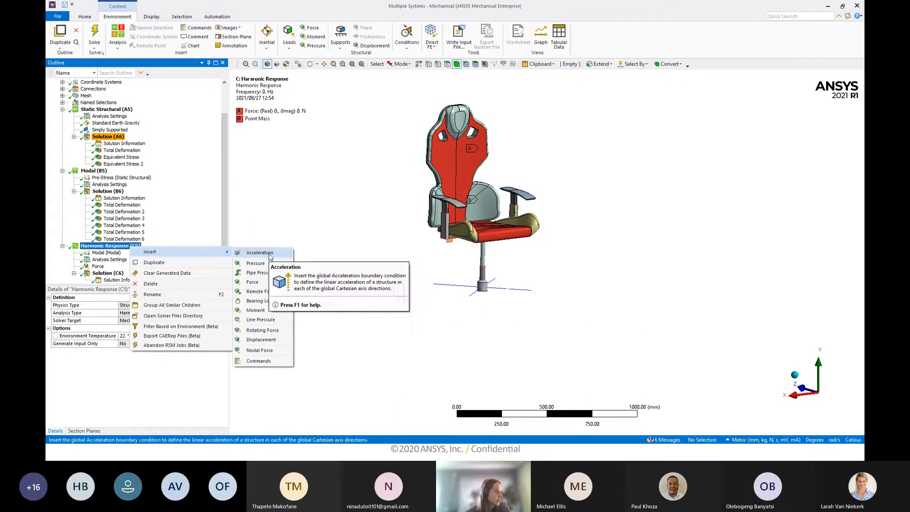
{"action": "left_click", "coordinate": [97, 274]}
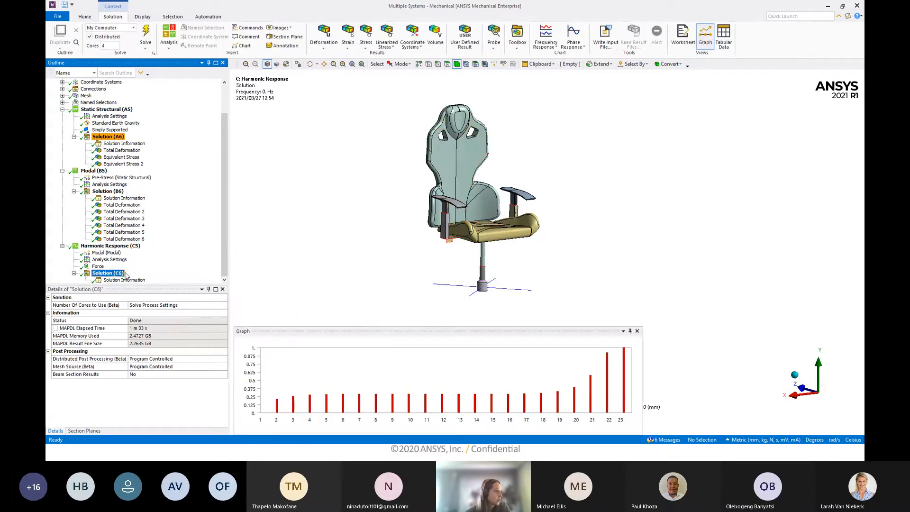
{"action": "right_click", "coordinate": [117, 274]}
{"action": "mouse_move", "coordinate": [142, 276]}
{"action": "mouse_move", "coordinate": [228, 278]}
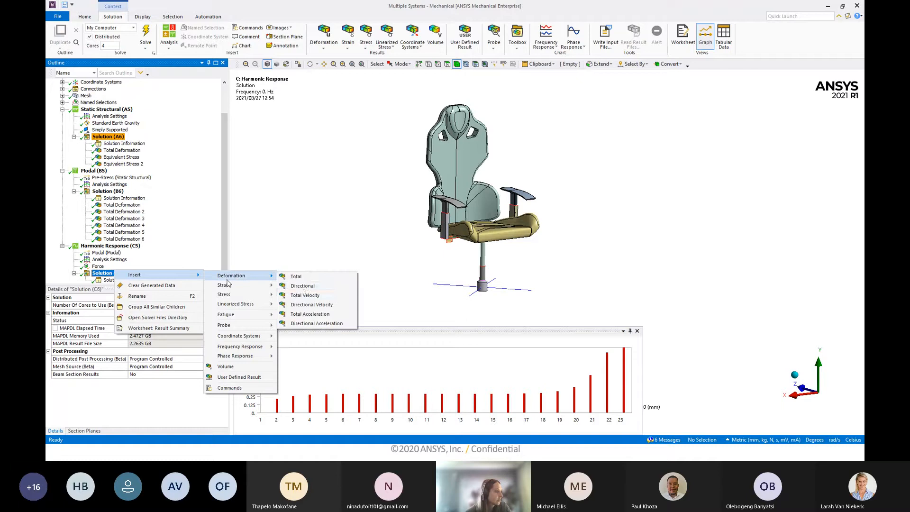
{"action": "left_click", "coordinate": [296, 277]}
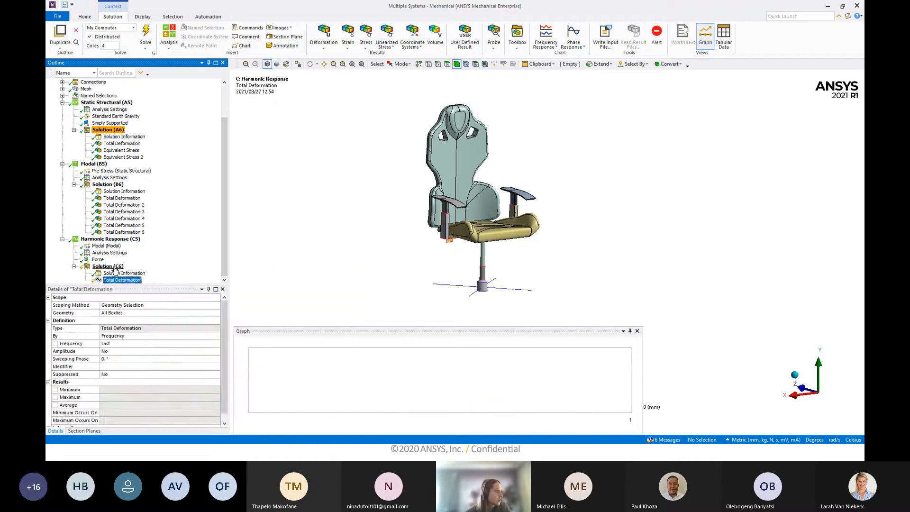
Insert an Equivalent (von-Mises) stress result for all bodies into the harmonic response solution.
{"action": "right_click", "coordinate": [115, 267]}
{"action": "mouse_move", "coordinate": [142, 272]}
{"action": "mouse_move", "coordinate": [228, 290]}
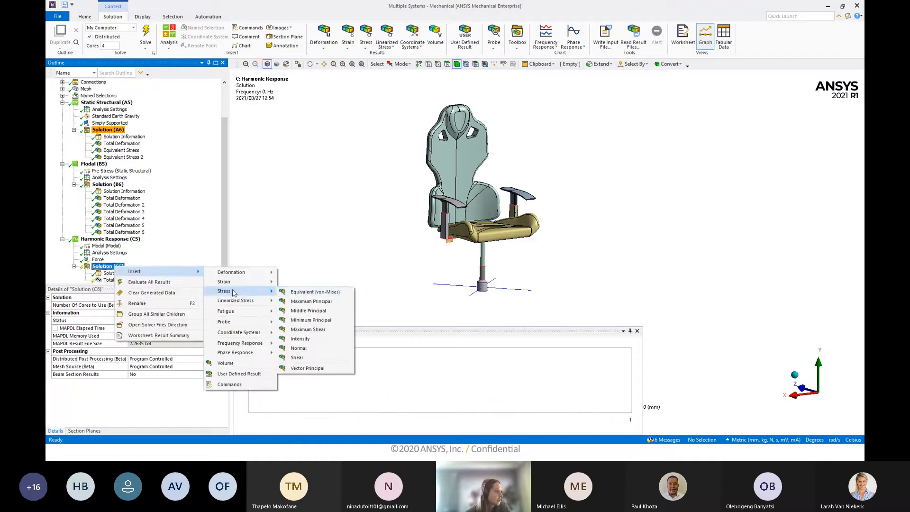
{"action": "left_click", "coordinate": [303, 297]}
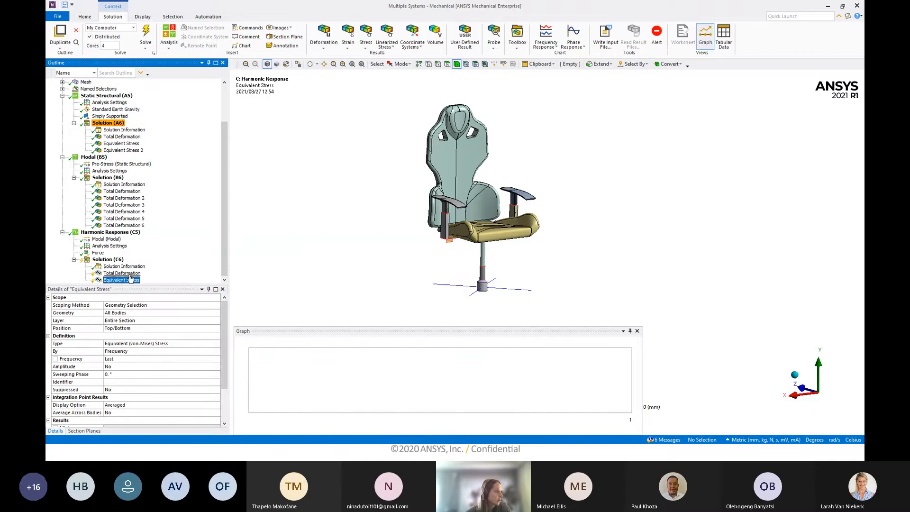
Check the harmonic Total Deformation's frequency definition and the harmonic response's analysis settings.
{"action": "left_click", "coordinate": [122, 274]}
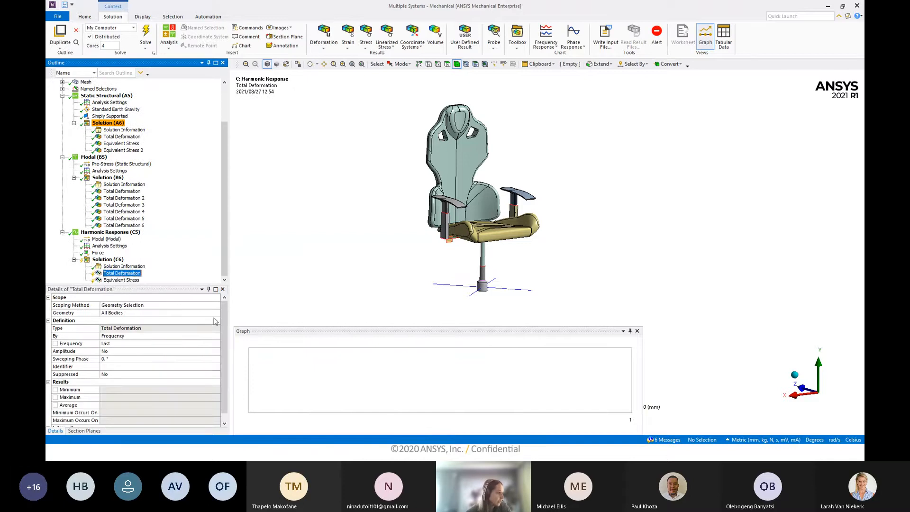
{"action": "scroll", "coordinate": [137, 388], "scroll_direction": "down", "scroll_amount": 1}
{"action": "scroll", "coordinate": [138, 389], "scroll_direction": "up", "scroll_amount": 1}
{"action": "left_click", "coordinate": [105, 246]}
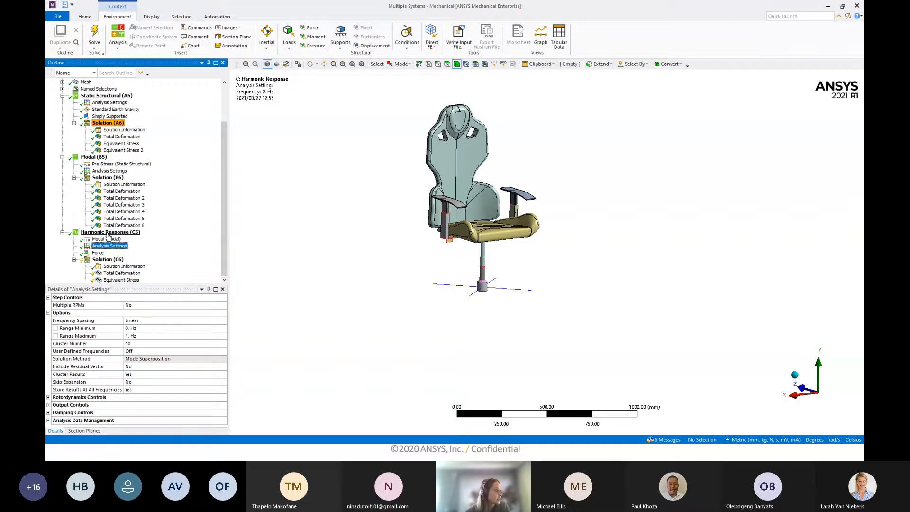
Evaluate all results of the harmonic response solution.
{"action": "left_click", "coordinate": [109, 259]}
{"action": "right_click", "coordinate": [97, 261]}
{"action": "left_click", "coordinate": [133, 279]}
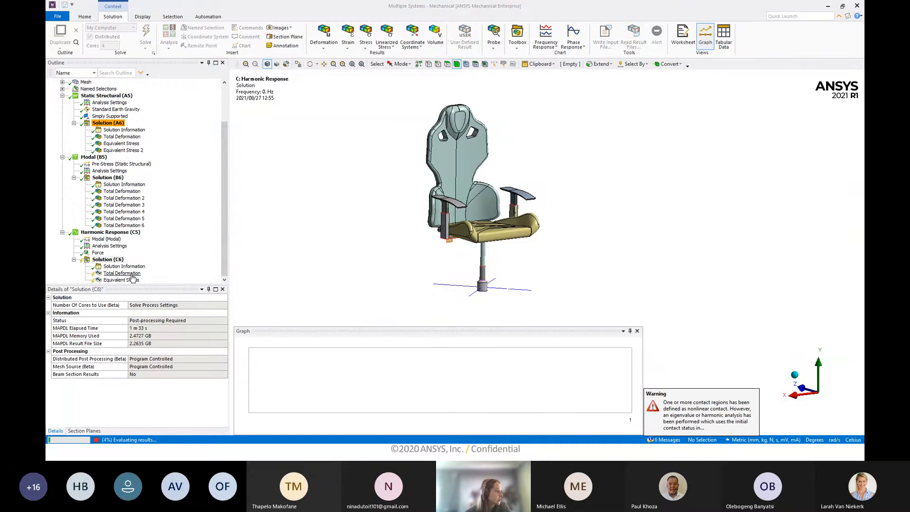
Animate the harmonic response Total Deformation result, examine the chair's motion, and stop the animation.
{"action": "left_click", "coordinate": [132, 275]}
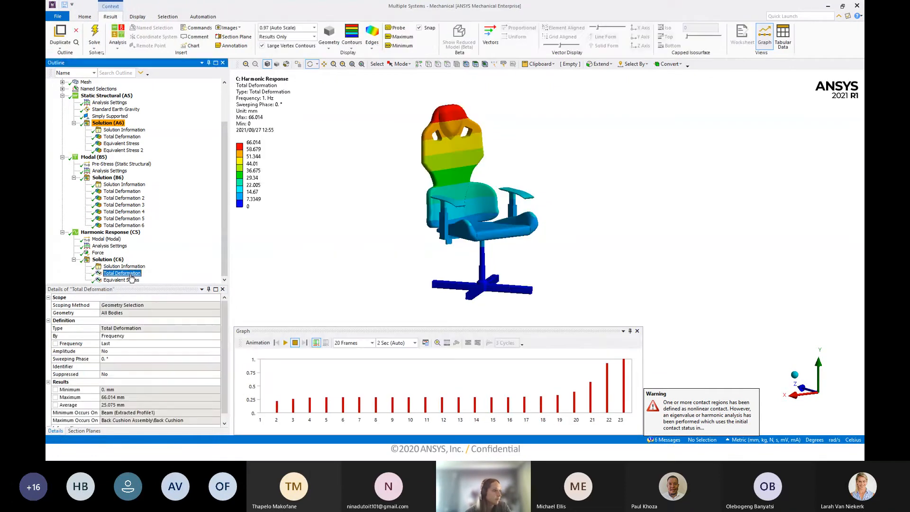
{"action": "left_click_drag", "start_coordinate": [298, 256], "coordinate": [337, 253]}
{"action": "left_click", "coordinate": [286, 342]}
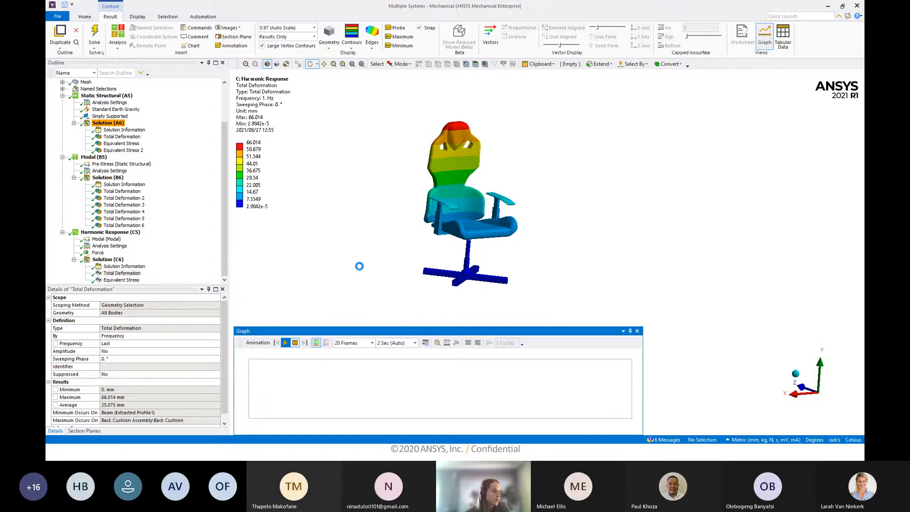
{"action": "left_click", "coordinate": [295, 343]}
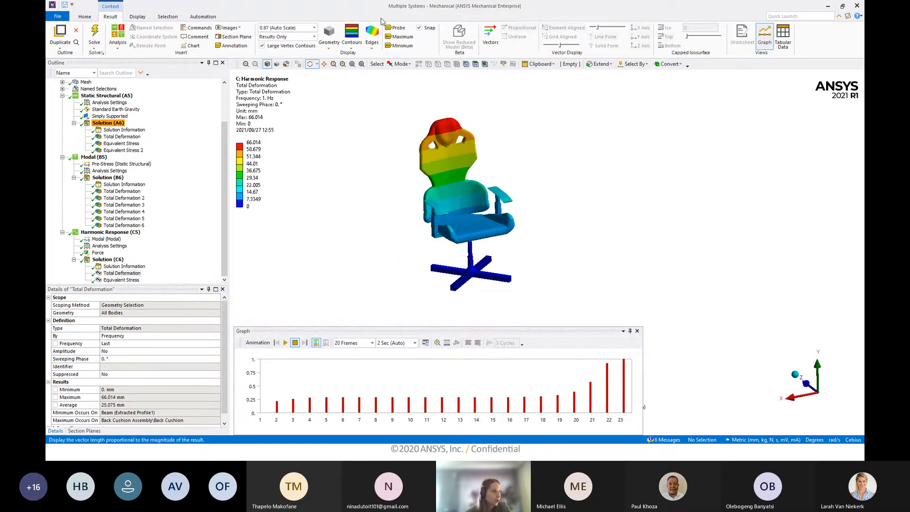
Show the harmonic Total Deformation's tabular frequency data and look for options on set 21 (0.57519 Hz) and set 15.
{"action": "left_click", "coordinate": [782, 42]}
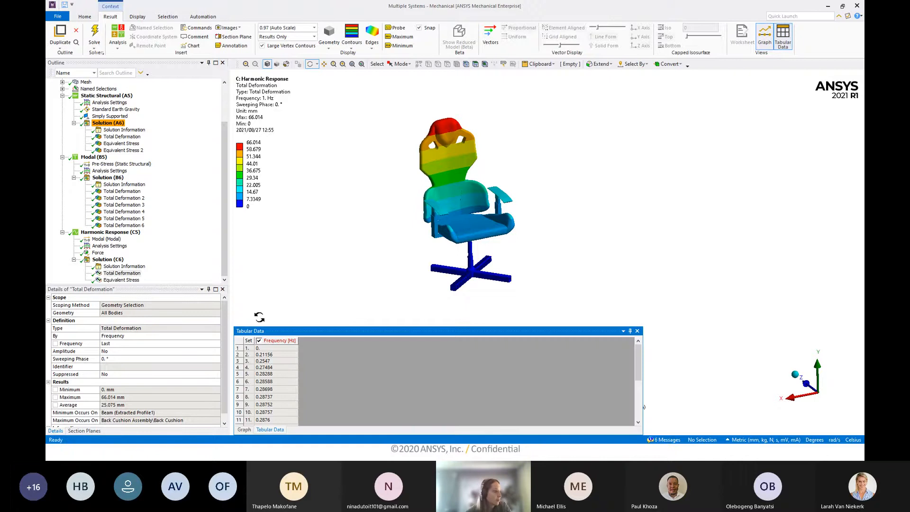
{"action": "scroll", "coordinate": [273, 400], "scroll_direction": "down", "scroll_amount": 4}
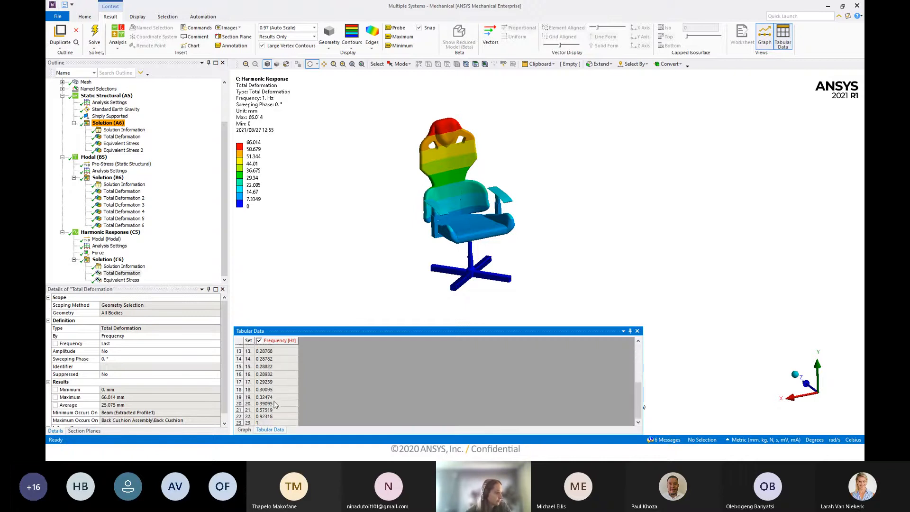
{"action": "right_click", "coordinate": [264, 412]}
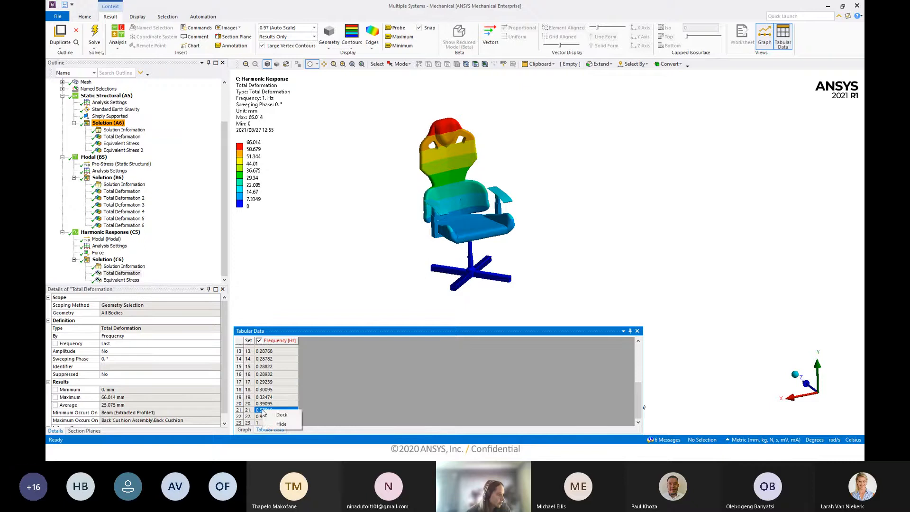
{"action": "right_click", "coordinate": [260, 410]}
{"action": "right_click", "coordinate": [258, 409]}
{"action": "right_click", "coordinate": [258, 410]}
{"action": "right_click", "coordinate": [258, 409]}
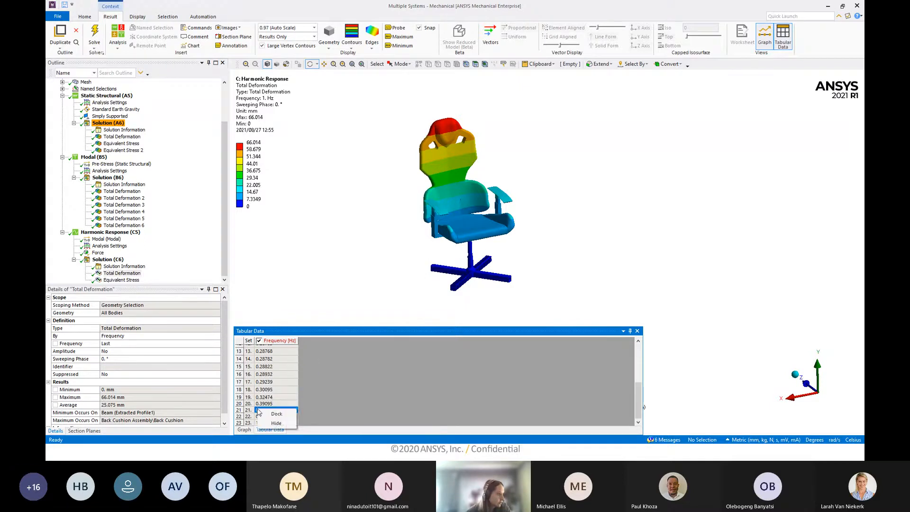
{"action": "right_click", "coordinate": [316, 362]}
{"action": "left_click", "coordinate": [282, 410]}
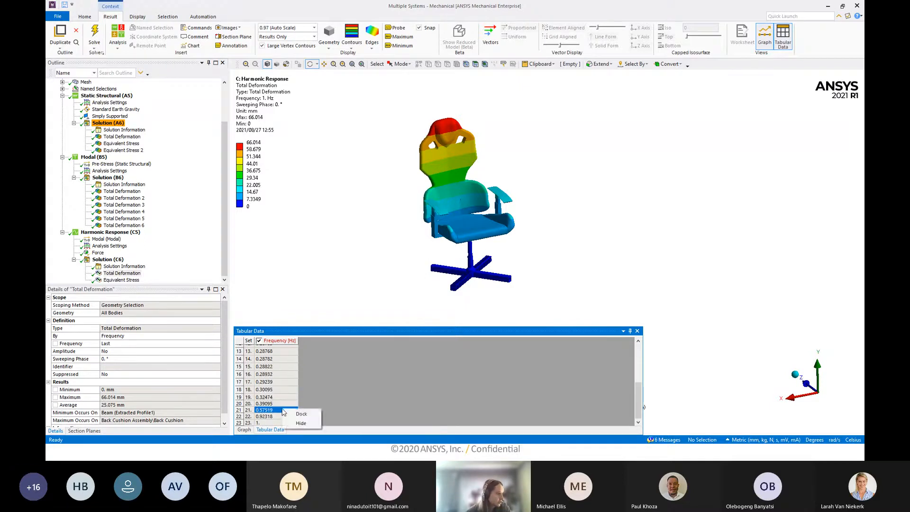
{"action": "right_click", "coordinate": [279, 410]}
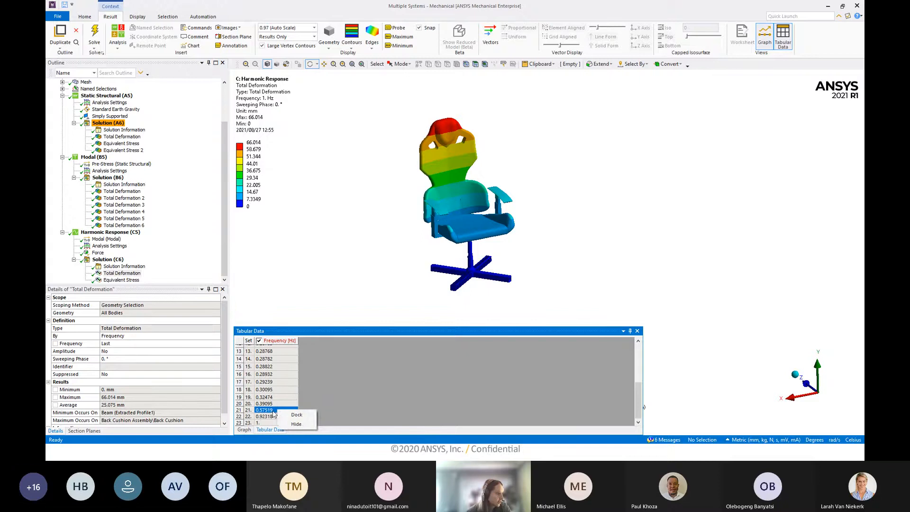
{"action": "right_click", "coordinate": [269, 413]}
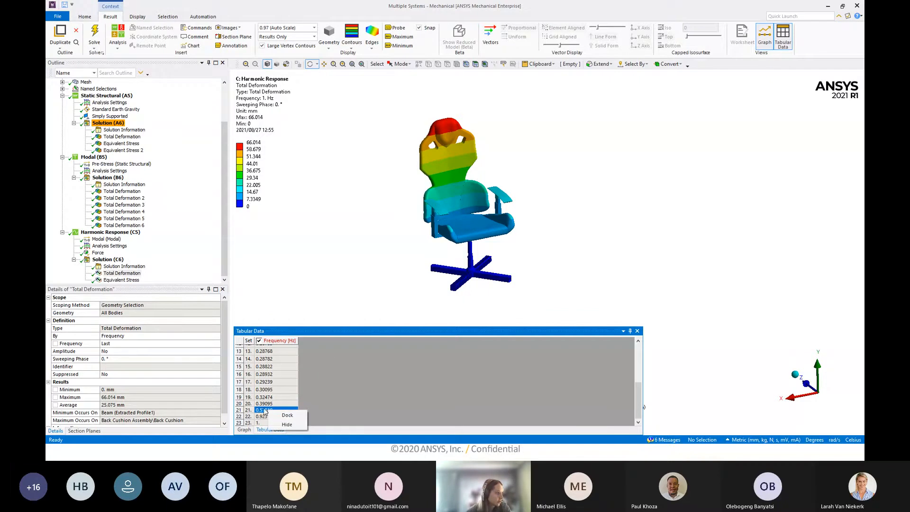
{"action": "left_click", "coordinate": [356, 371]}
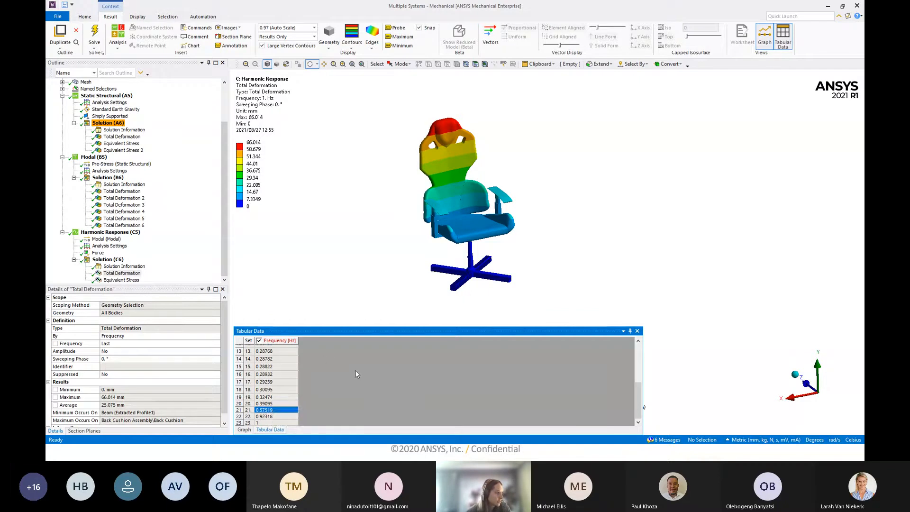
{"action": "left_click", "coordinate": [268, 413]}
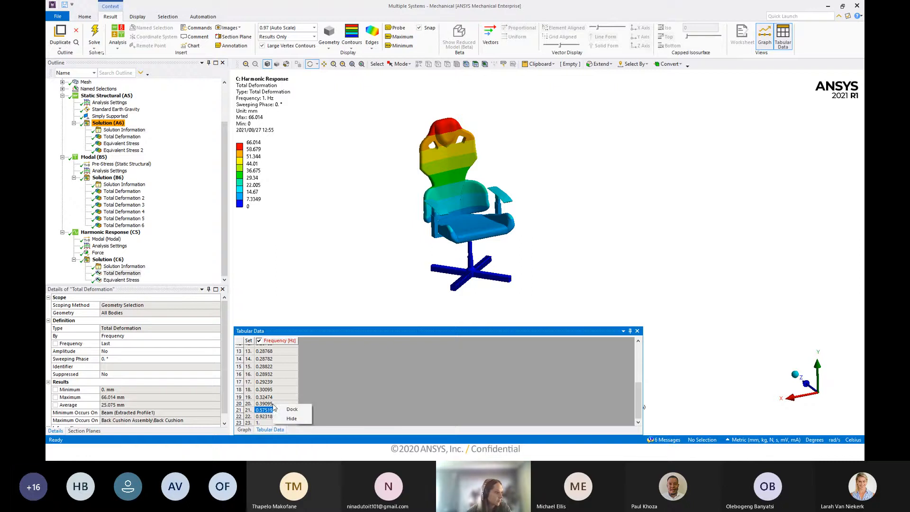
{"action": "right_click", "coordinate": [268, 414]}
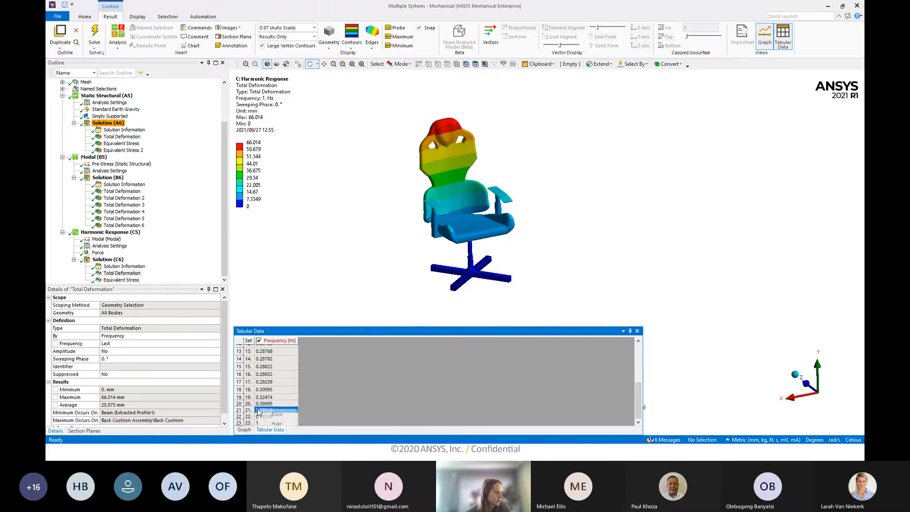
{"action": "left_click", "coordinate": [278, 368]}
{"action": "right_click", "coordinate": [280, 372]}
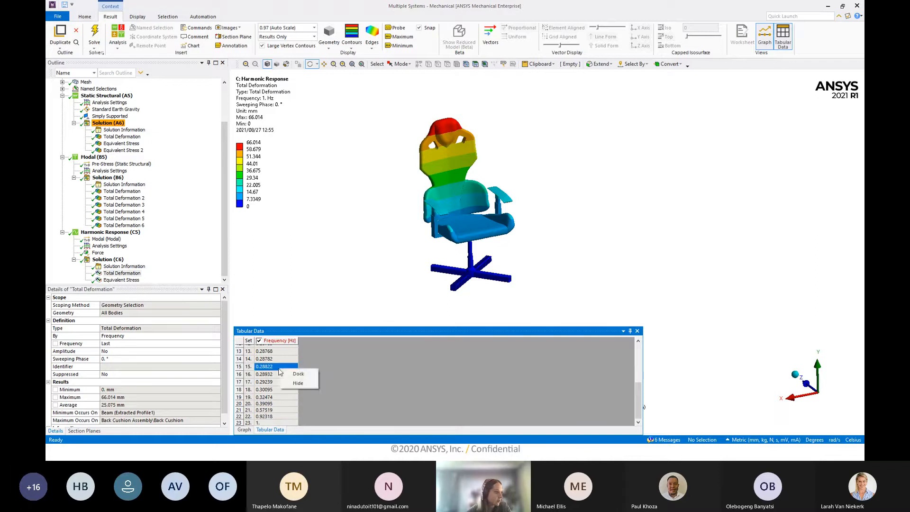
View the harmonic response's Equivalent Stress result and look for options on set 21 (0.57519 Hz) in its tabular data.
{"action": "left_click", "coordinate": [122, 280]}
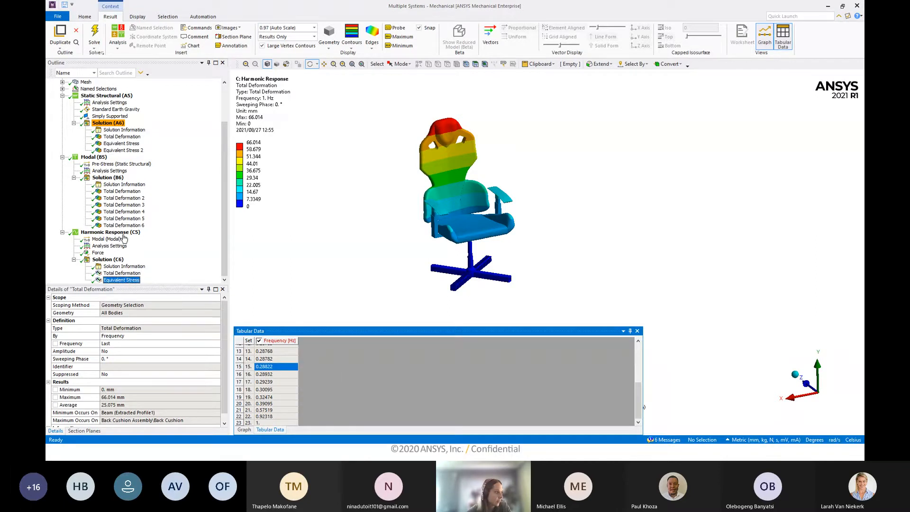
{"action": "left_click", "coordinate": [128, 274]}
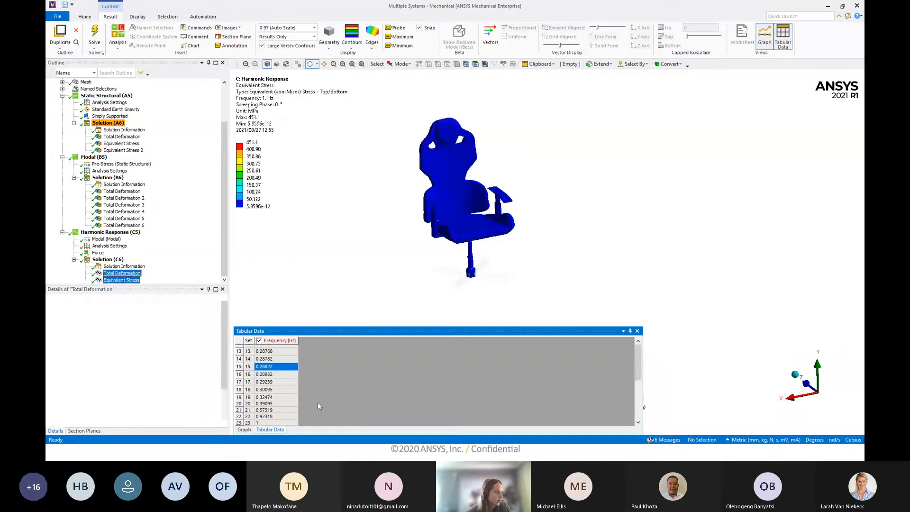
{"action": "left_click", "coordinate": [123, 280]}
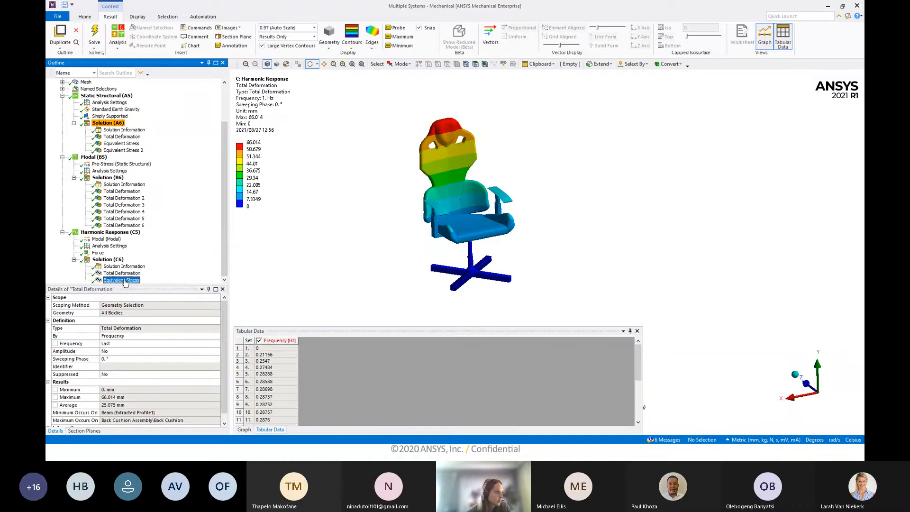
{"action": "scroll", "coordinate": [281, 399], "scroll_direction": "down", "scroll_amount": 4}
{"action": "right_click", "coordinate": [280, 411]}
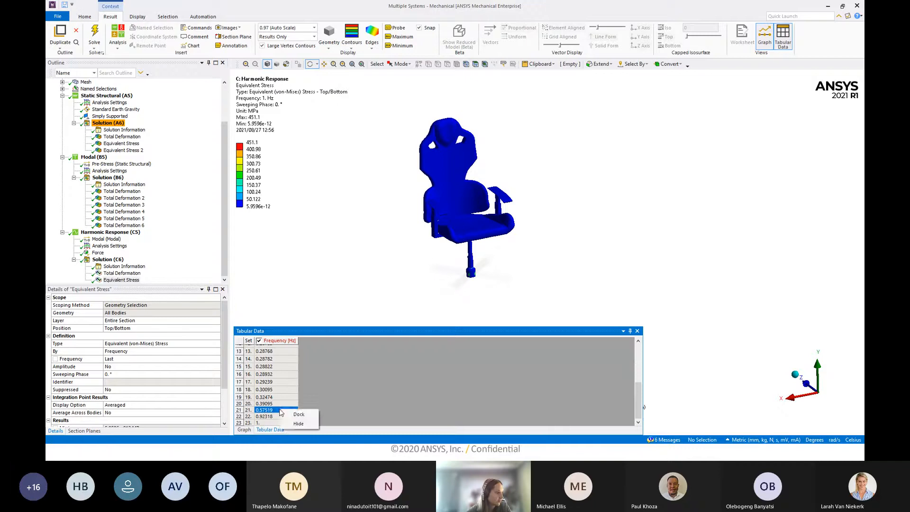
{"action": "right_click", "coordinate": [267, 411]}
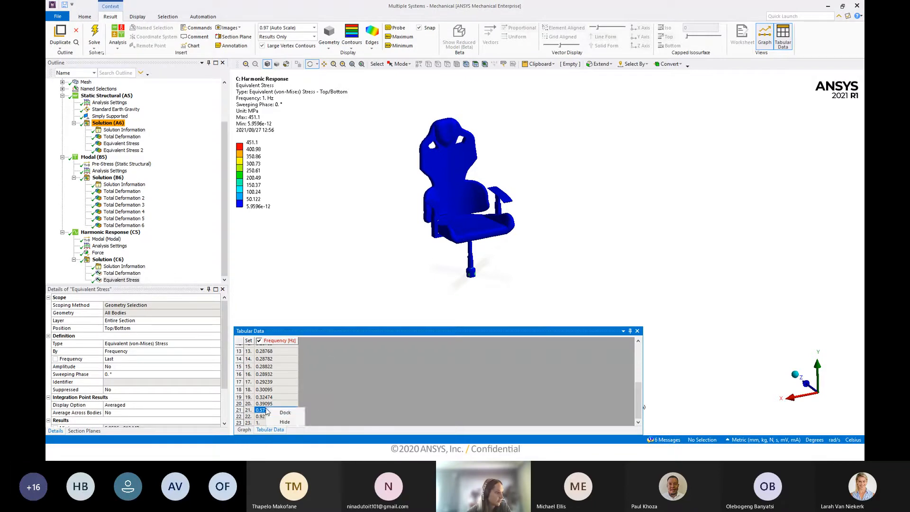
{"action": "right_click", "coordinate": [267, 408]}
{"action": "right_click", "coordinate": [263, 408]}
{"action": "right_click", "coordinate": [260, 409]}
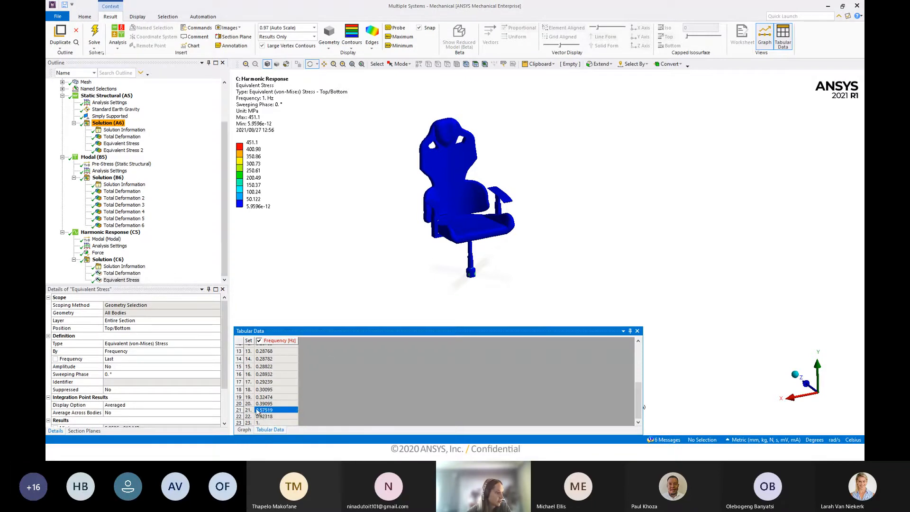
{"action": "right_click", "coordinate": [260, 409]}
{"action": "right_click", "coordinate": [261, 413]}
{"action": "left_click", "coordinate": [263, 410]}
{"action": "left_click", "coordinate": [268, 404]}
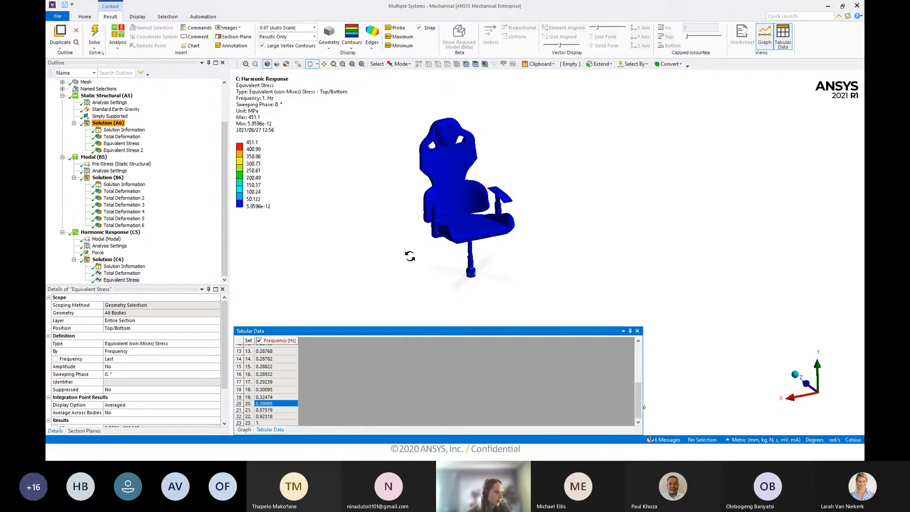
Insert a second Equivalent (von-Mises) stress result in the harmonic response solution, scoped to the vertical plate at the backrest's lower rear edge.
{"action": "left_click_drag", "start_coordinate": [410, 256], "coordinate": [466, 225]}
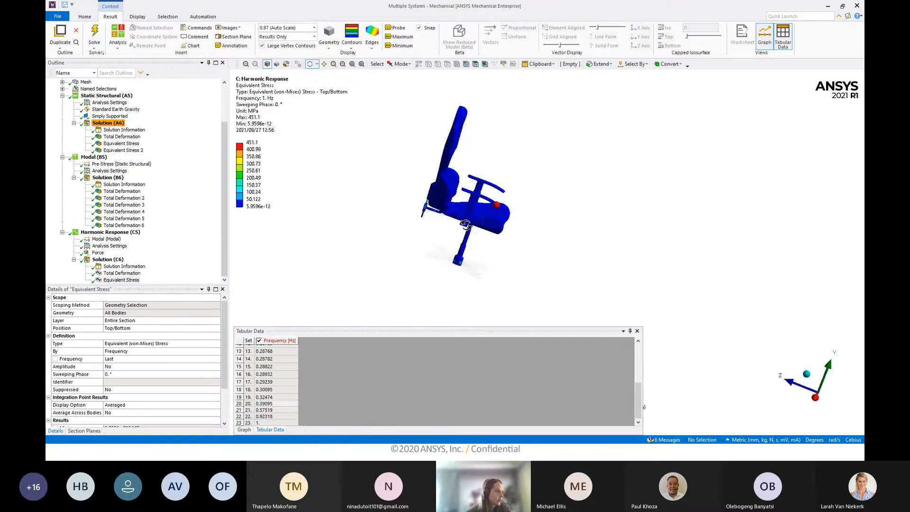
{"action": "middle_click_drag", "start_coordinate": [466, 224], "coordinate": [614, 228]}
{"action": "scroll", "coordinate": [500, 222], "scroll_direction": "up", "scroll_amount": 3}
{"action": "middle_click_drag", "start_coordinate": [614, 228], "coordinate": [521, 251]}
{"action": "scroll", "coordinate": [531, 256], "scroll_direction": "down", "scroll_amount": 2}
{"action": "middle_click_drag", "start_coordinate": [703, 286], "coordinate": [650, 222], "text": "ctrl"}
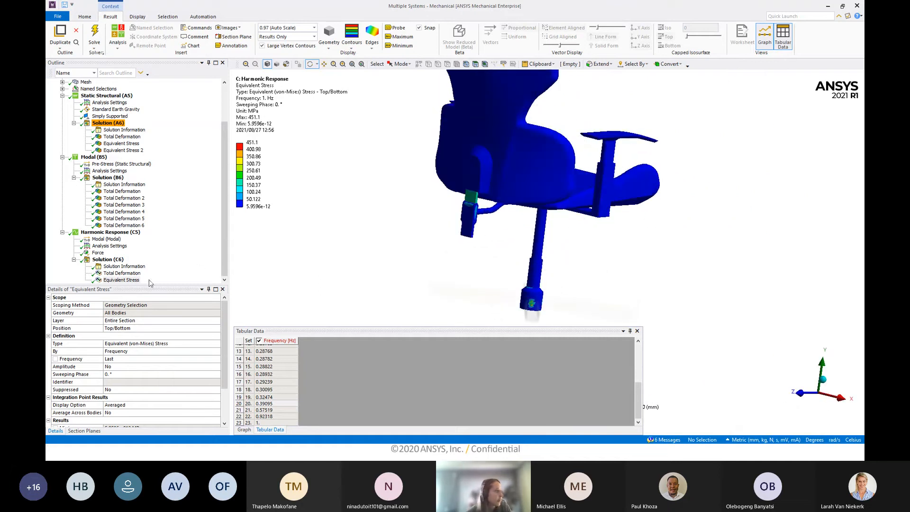
{"action": "right_click", "coordinate": [108, 260]}
{"action": "mouse_move", "coordinate": [200, 265]}
{"action": "mouse_move", "coordinate": [247, 284]}
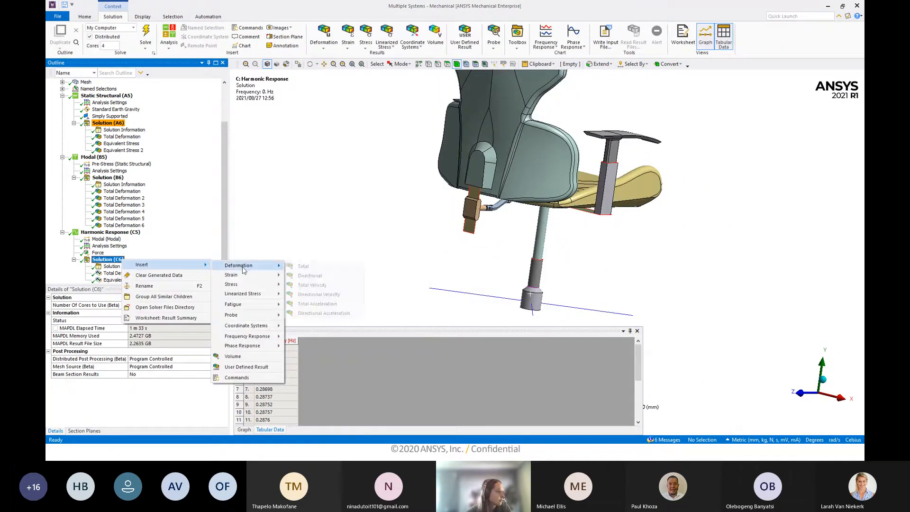
{"action": "left_click", "coordinate": [309, 286]}
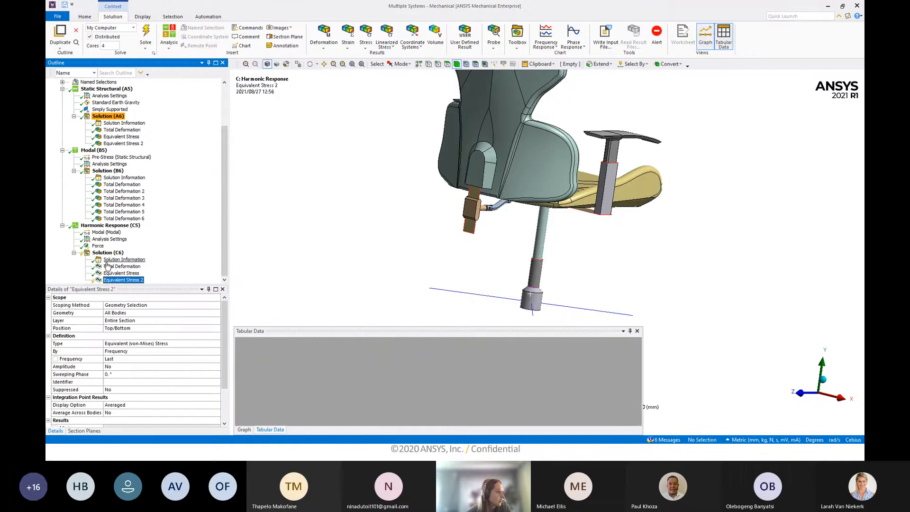
{"action": "left_click", "coordinate": [475, 193]}
{"action": "left_click", "coordinate": [138, 313]}
{"action": "left_click", "coordinate": [117, 313]}
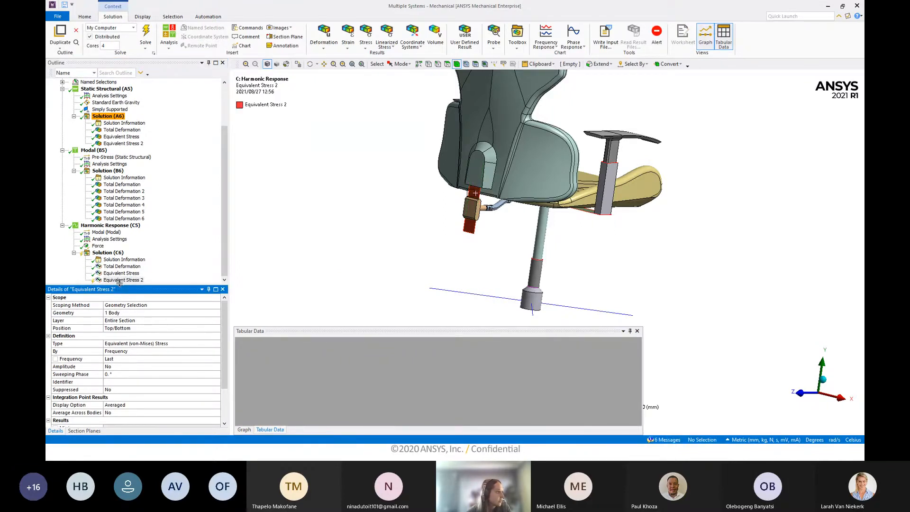
Evaluate the plate's harmonic Equivalent Stress 2 result, then animate its stress contour and stop the animation.
{"action": "right_click", "coordinate": [117, 281]}
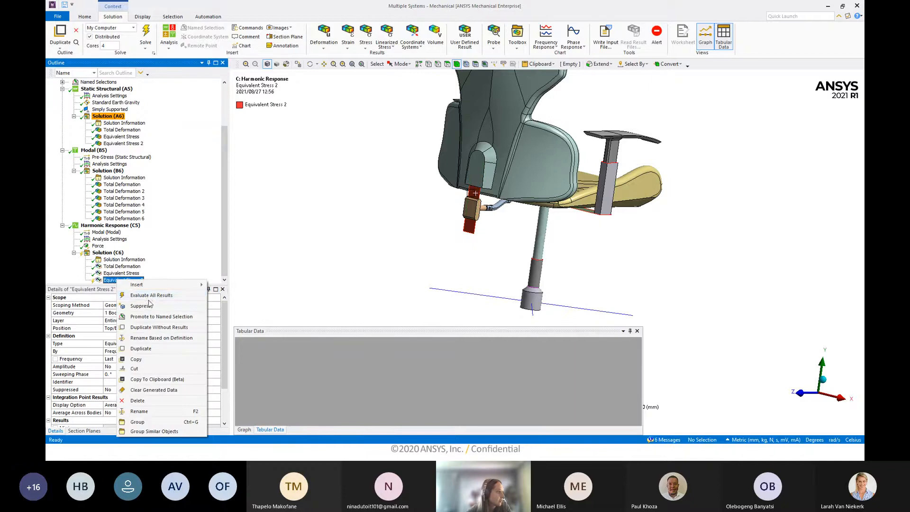
{"action": "left_click", "coordinate": [149, 300]}
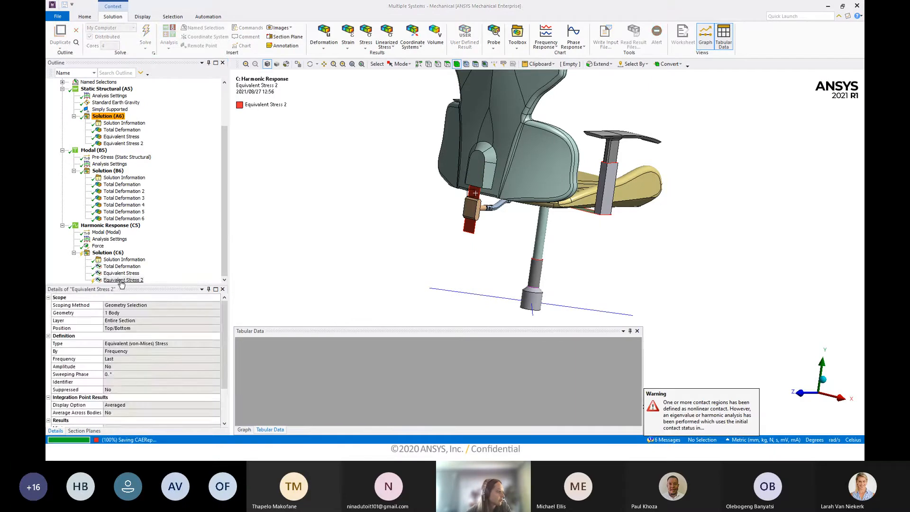
{"action": "middle_click_drag", "start_coordinate": [372, 241], "coordinate": [334, 232]}
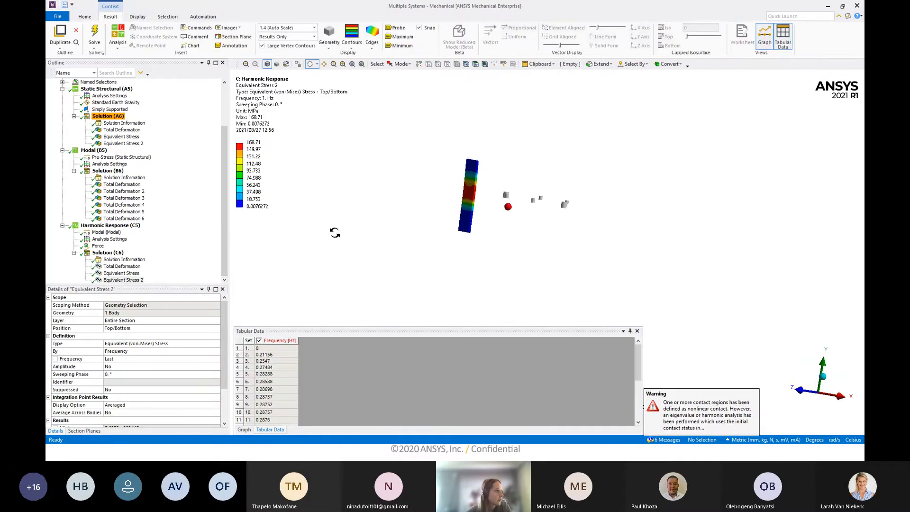
{"action": "scroll", "coordinate": [406, 100], "scroll_direction": "down", "scroll_amount": 1}
{"action": "scroll", "coordinate": [406, 100], "scroll_direction": "up", "scroll_amount": 7}
{"action": "middle_click_drag", "start_coordinate": [406, 99], "coordinate": [437, 136], "text": "ctrl"}
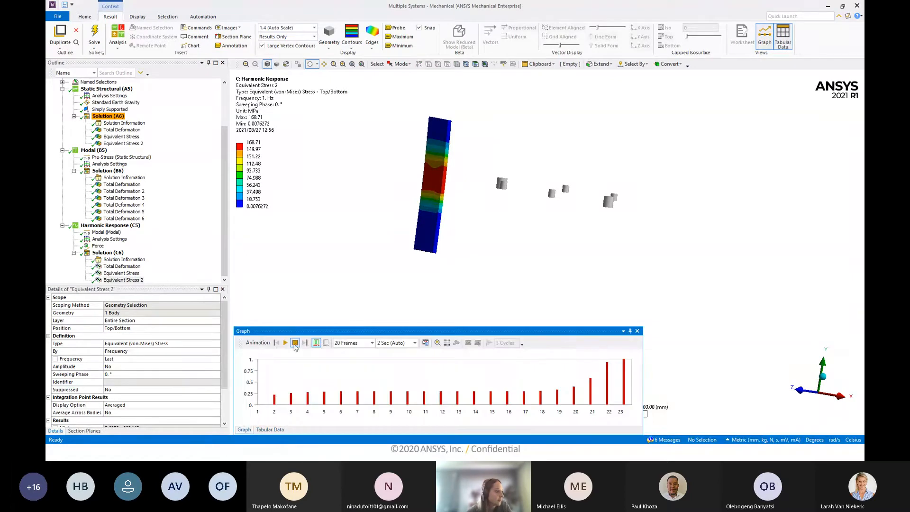
{"action": "left_click", "coordinate": [285, 342]}
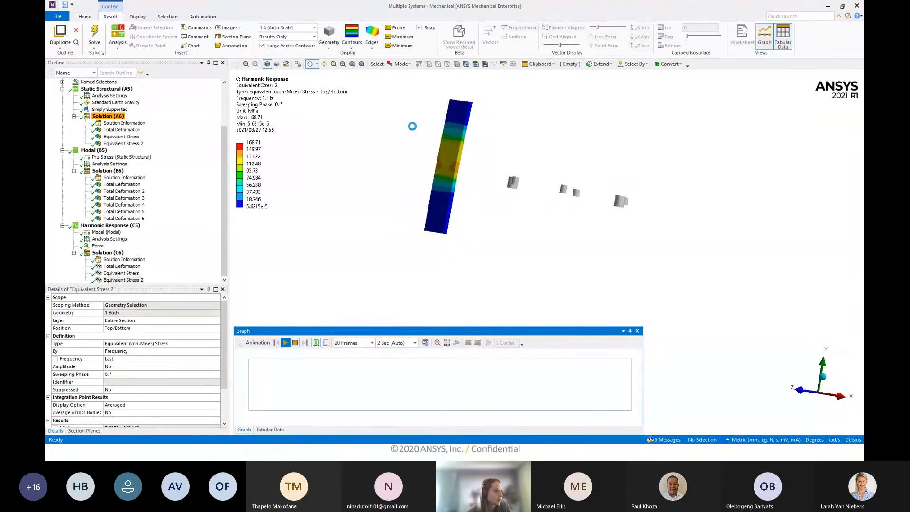
{"action": "left_click", "coordinate": [295, 343]}
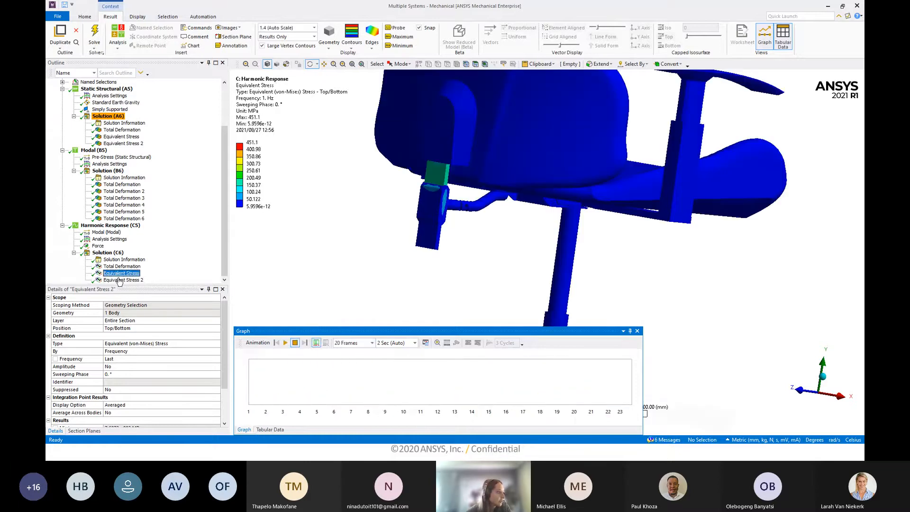
Look for options on set 21 (0.57519 Hz) in the harmonic Equivalent Stress result's tabular frequency data.
{"action": "left_click", "coordinate": [267, 430]}
{"action": "scroll", "coordinate": [264, 400], "scroll_direction": "down", "scroll_amount": 3}
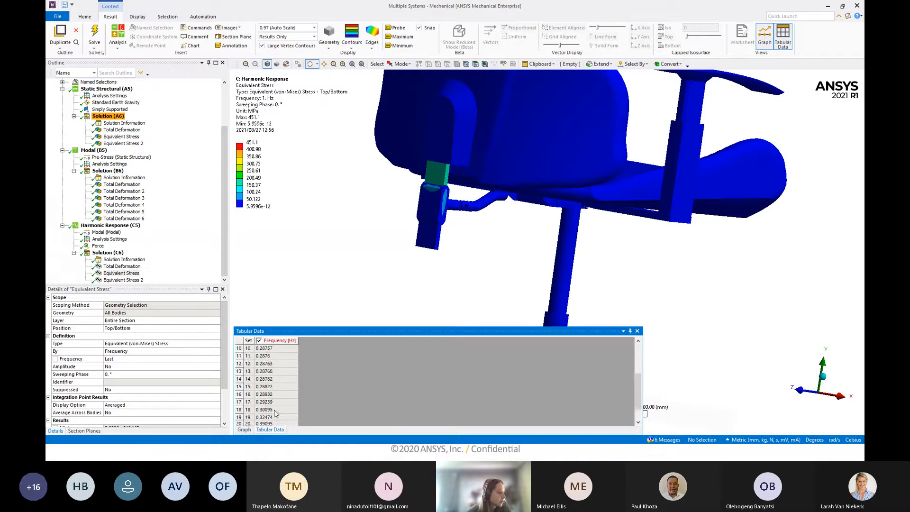
{"action": "scroll", "coordinate": [275, 414], "scroll_direction": "down", "scroll_amount": 1}
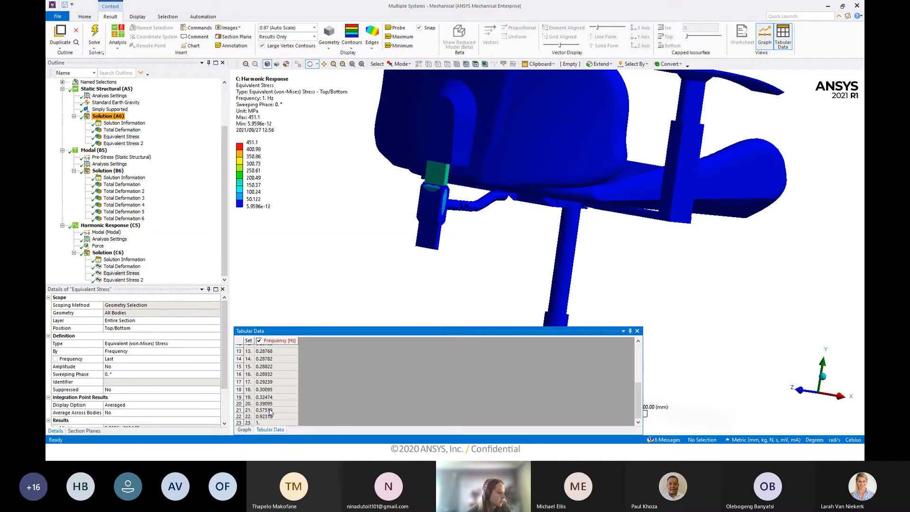
{"action": "left_click", "coordinate": [270, 412]}
{"action": "key", "text": "Escape"}
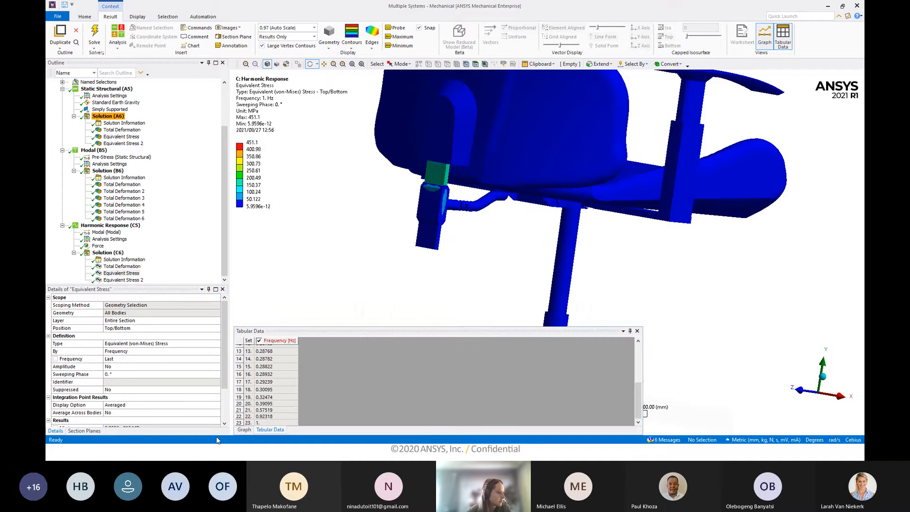
{"action": "left_click", "coordinate": [263, 410]}
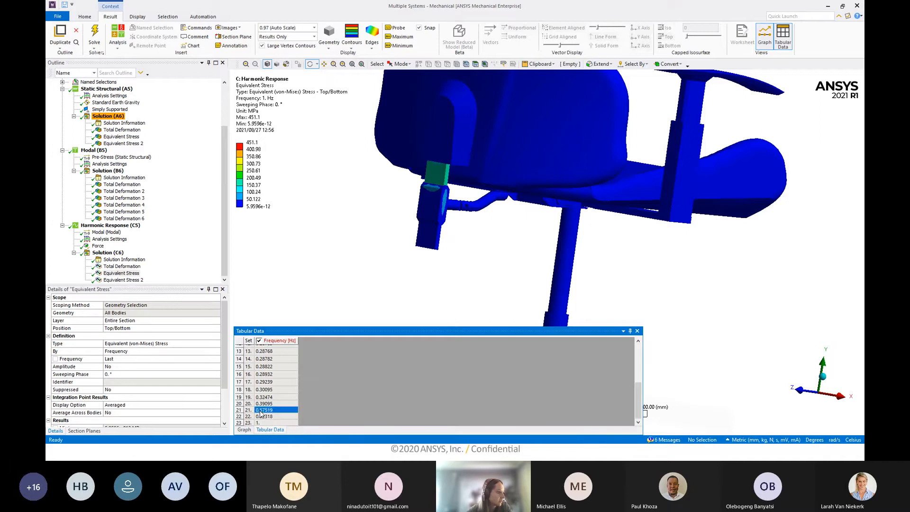
{"action": "right_click", "coordinate": [261, 414]}
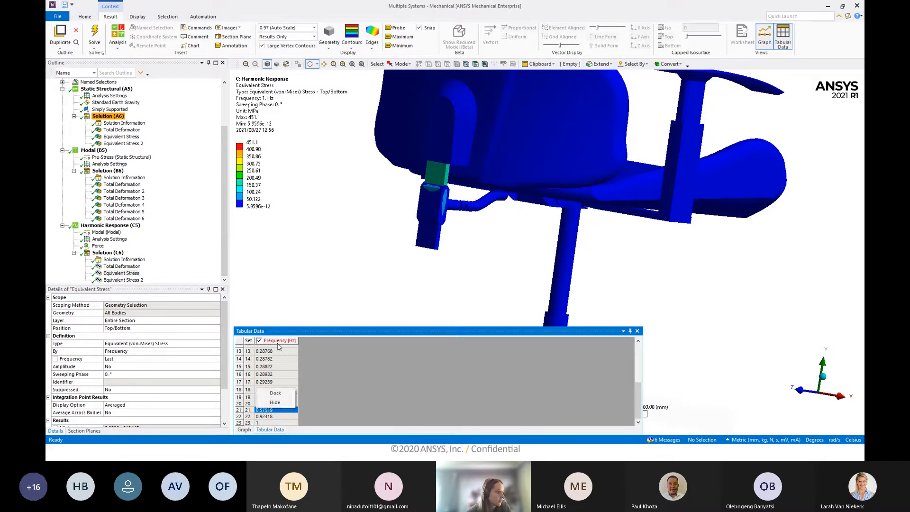
{"action": "right_click", "coordinate": [274, 412]}
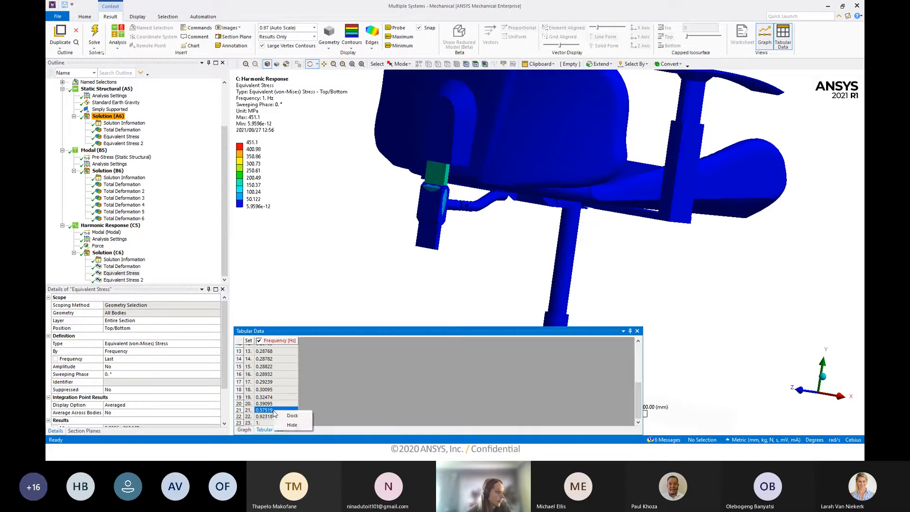
Enlarge the harmonic Equivalent Stress graph, look for options on it and compare it with the tabular data.
{"action": "left_click", "coordinate": [244, 430]}
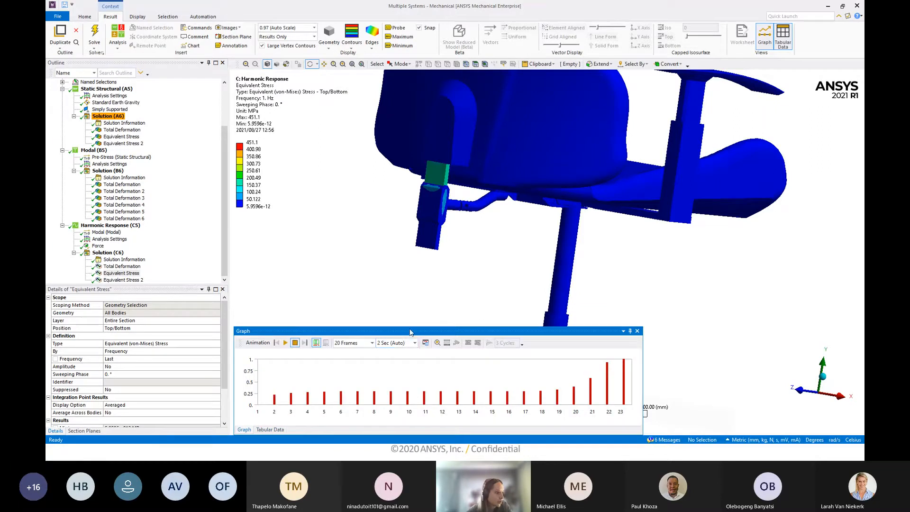
{"action": "left_click_drag", "start_coordinate": [409, 327], "coordinate": [409, 275]}
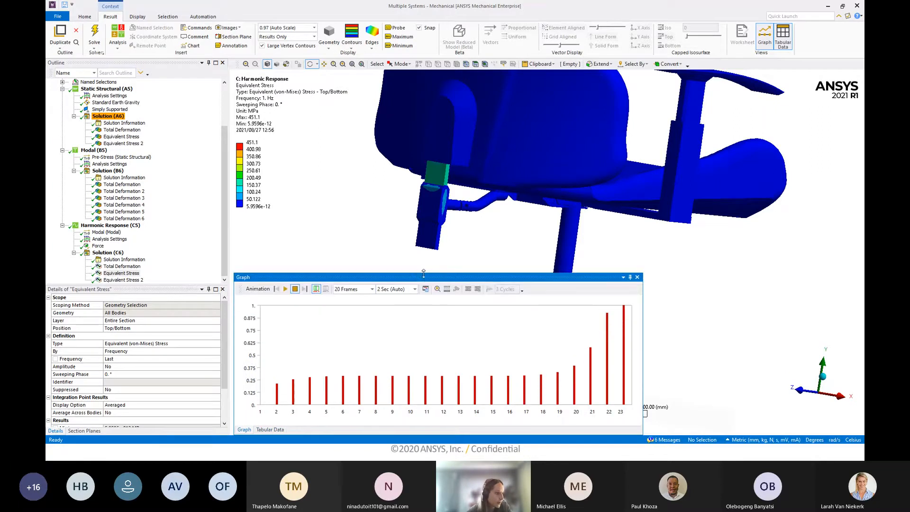
{"action": "right_click", "coordinate": [428, 385]}
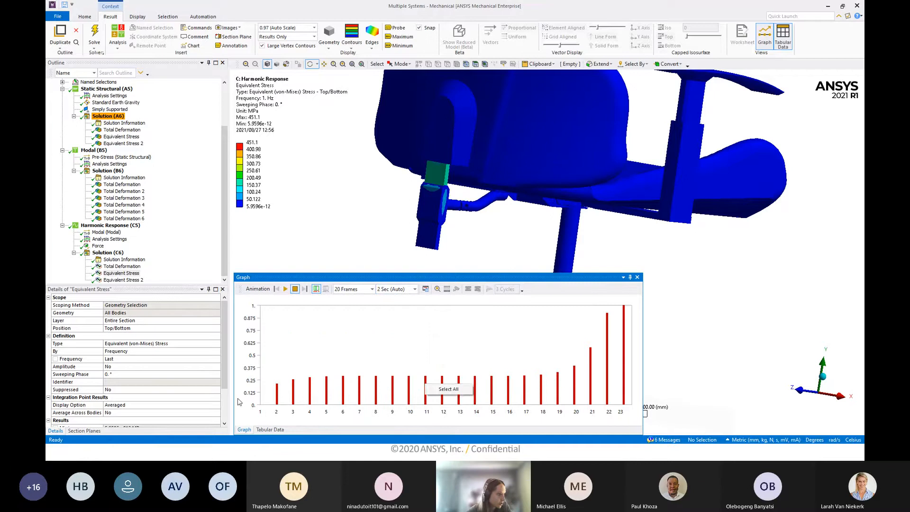
{"action": "left_click", "coordinate": [245, 433]}
{"action": "left_click", "coordinate": [270, 429]}
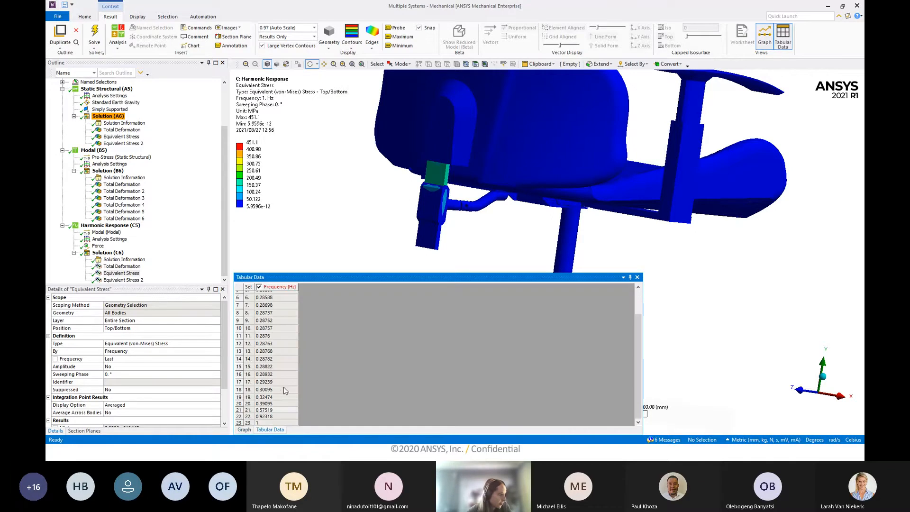
Retrieve the harmonic Equivalent Stress result for set 21 (0.57519 Hz) from the frequency graph.
{"action": "left_click", "coordinate": [244, 429]}
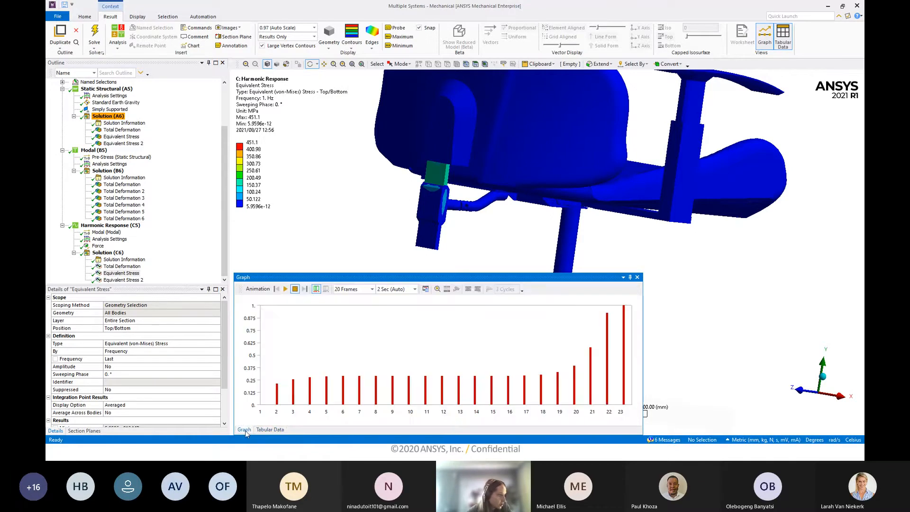
{"action": "right_click", "coordinate": [591, 396]}
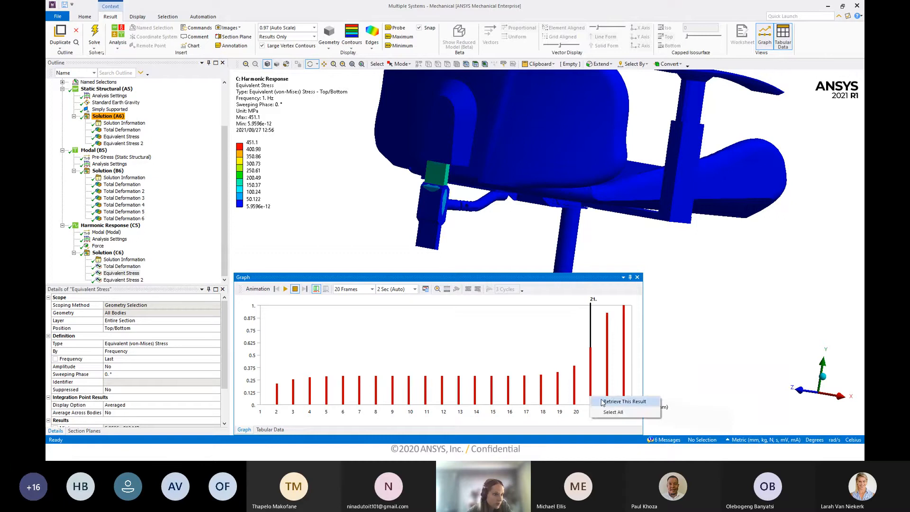
{"action": "left_click", "coordinate": [607, 402]}
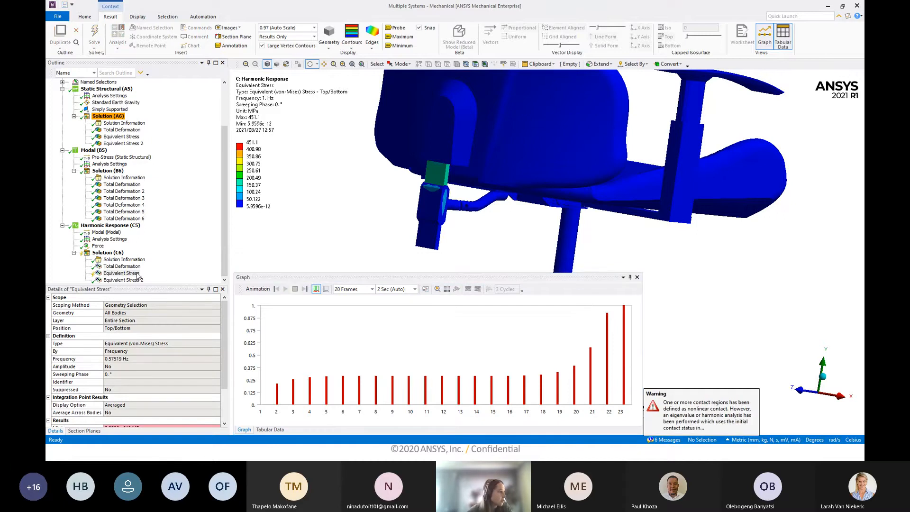
{"action": "left_click", "coordinate": [127, 274]}
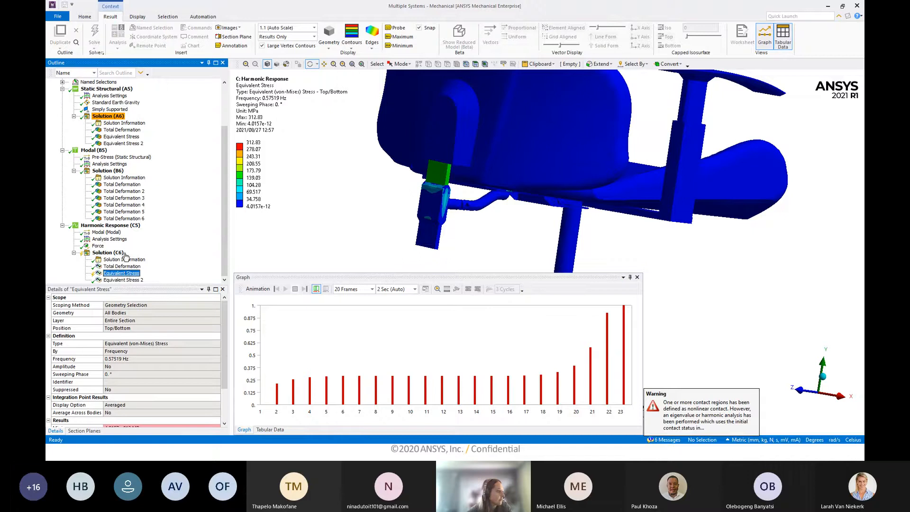
{"action": "left_click", "coordinate": [125, 275]}
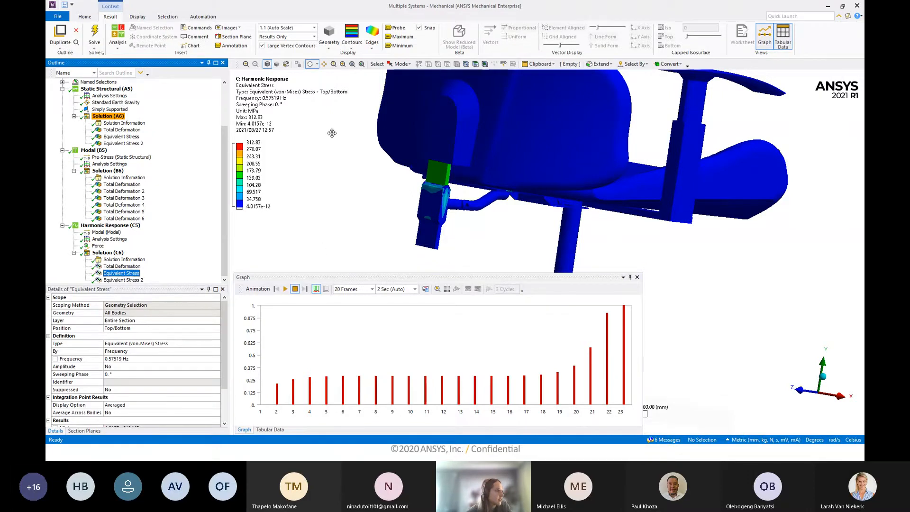
Animate the harmonic Equivalent Stress contour at 0.57519 Hz with the whole chair in view, then stop the animation.
{"action": "left_click_drag", "start_coordinate": [332, 134], "coordinate": [382, 159]}
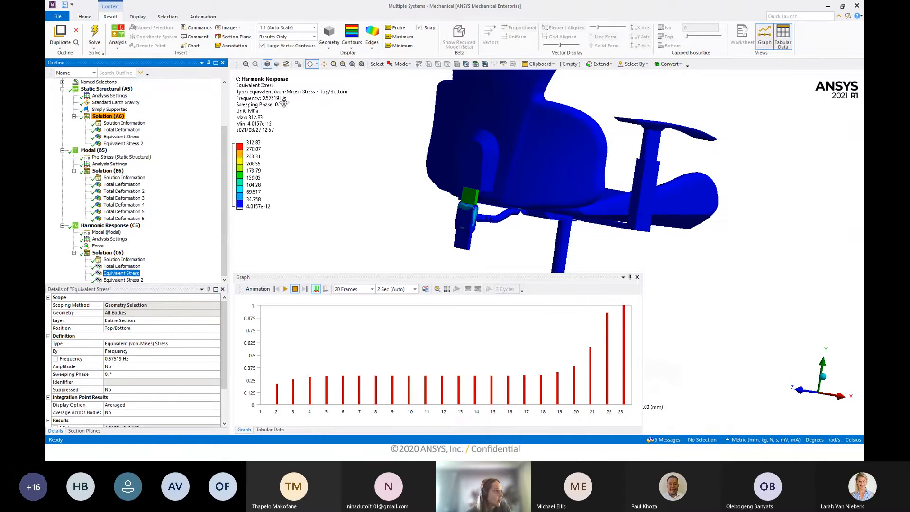
{"action": "scroll", "coordinate": [325, 118], "scroll_direction": "down", "scroll_amount": 1}
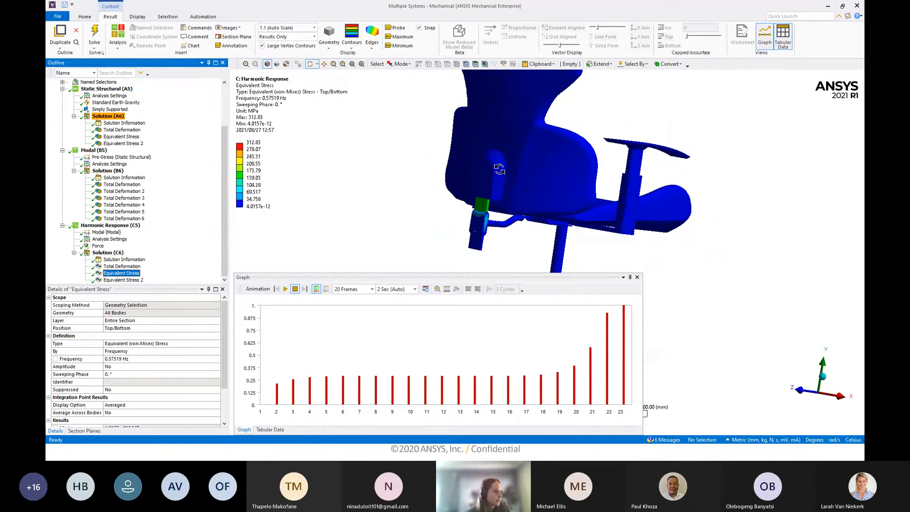
{"action": "middle_click_drag", "start_coordinate": [504, 166], "coordinate": [469, 89], "text": "ctrl"}
{"action": "left_click_drag", "start_coordinate": [481, 124], "coordinate": [454, 125]}
{"action": "scroll", "coordinate": [461, 162], "scroll_direction": "down", "scroll_amount": 2}
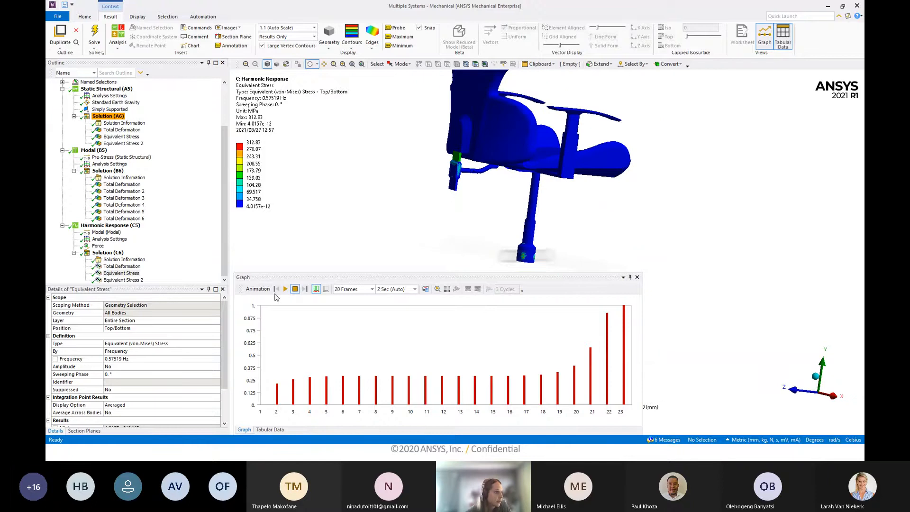
{"action": "left_click", "coordinate": [285, 289]}
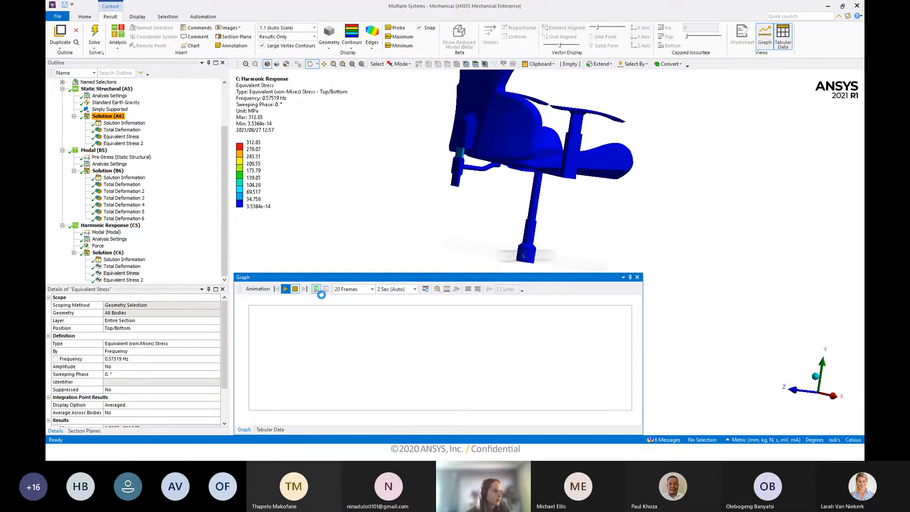
{"action": "mouse_move", "coordinate": [521, 179]}
{"action": "left_mouse_down"}
{"action": "mouse_move", "coordinate": [490, 168]}
{"action": "mouse_move", "coordinate": [399, 194]}
{"action": "mouse_move", "coordinate": [350, 171]}
{"action": "mouse_move", "coordinate": [418, 155]}
{"action": "mouse_move", "coordinate": [526, 152]}
{"action": "mouse_move", "coordinate": [523, 171]}
{"action": "left_mouse_up"}
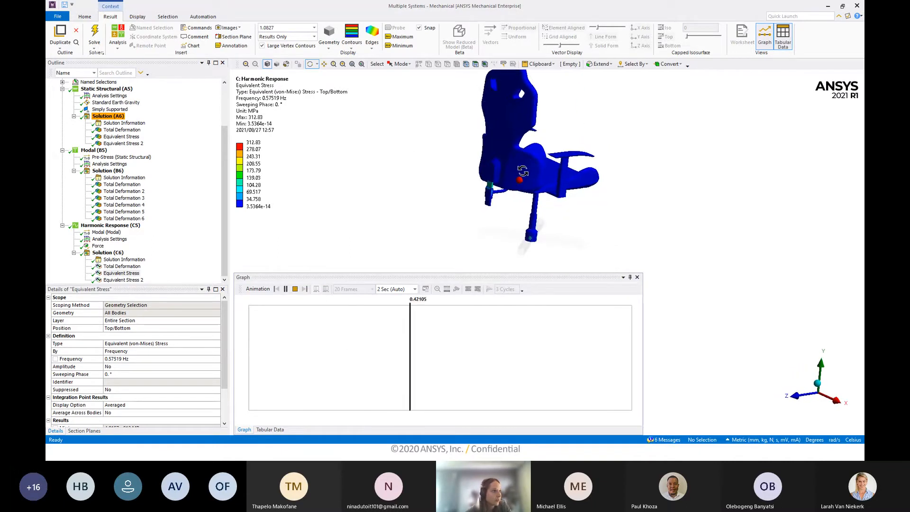
{"action": "left_click", "coordinate": [295, 289]}
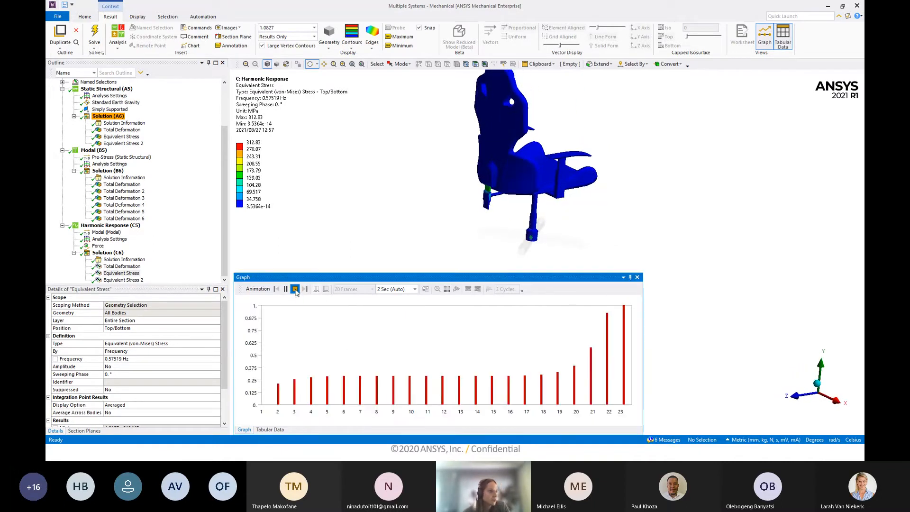
View the modal analysis's first Total Deformation result on the complete chair.
{"action": "left_click", "coordinate": [127, 185]}
{"action": "left_click_drag", "start_coordinate": [358, 190], "coordinate": [334, 192]}
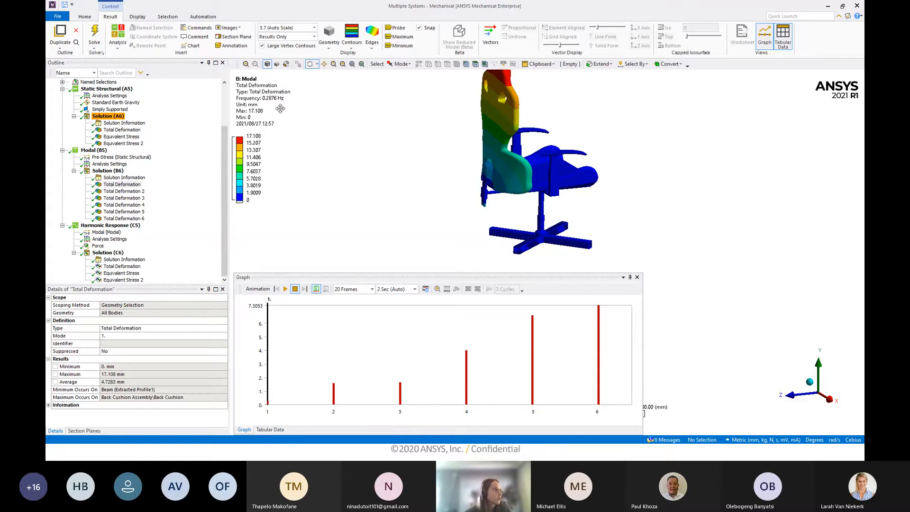
{"action": "left_click_drag", "start_coordinate": [540, 218], "coordinate": [542, 206]}
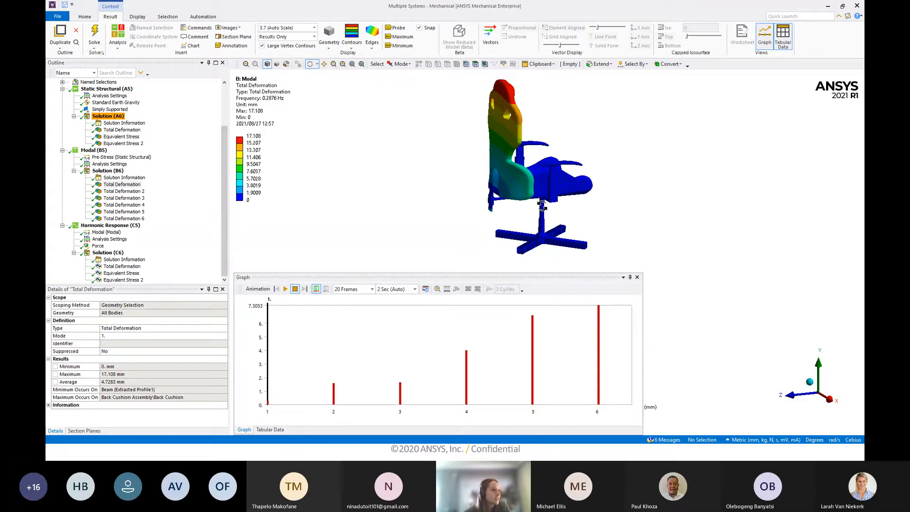
{"action": "left_click", "coordinate": [108, 252]}
{"action": "right_click", "coordinate": [109, 253]}
{"action": "mouse_move", "coordinate": [142, 257]}
{"action": "mouse_move", "coordinate": [270, 262]}
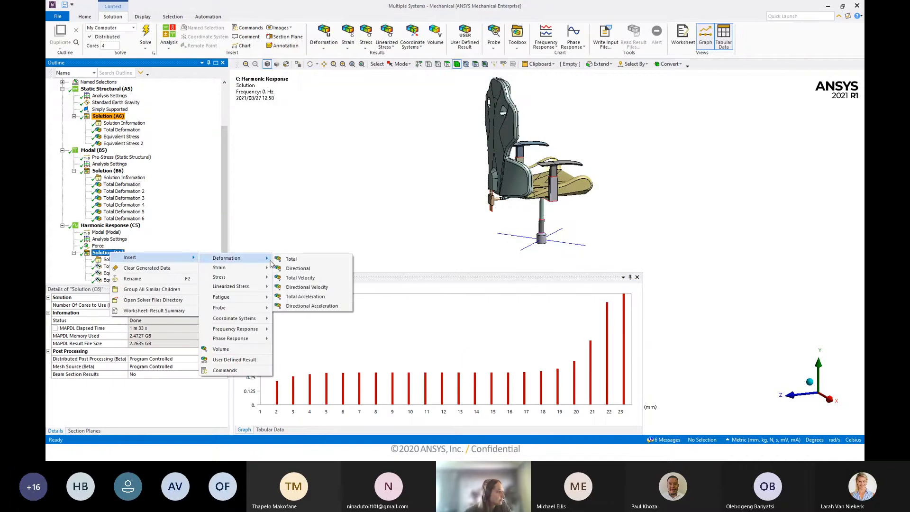
{"action": "left_click", "coordinate": [81, 269]}
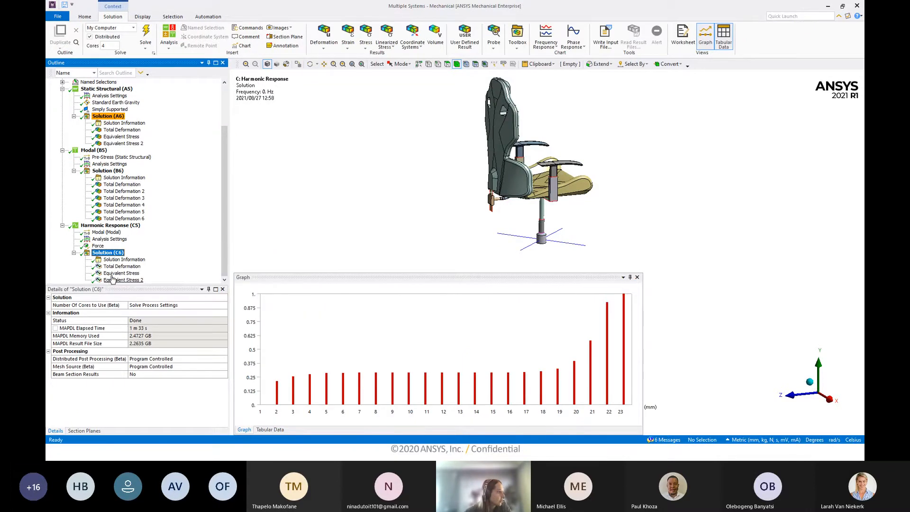
Review the harmonic Total Deformation result and compare its tabular frequency sets with the graph.
{"action": "left_click", "coordinate": [111, 267]}
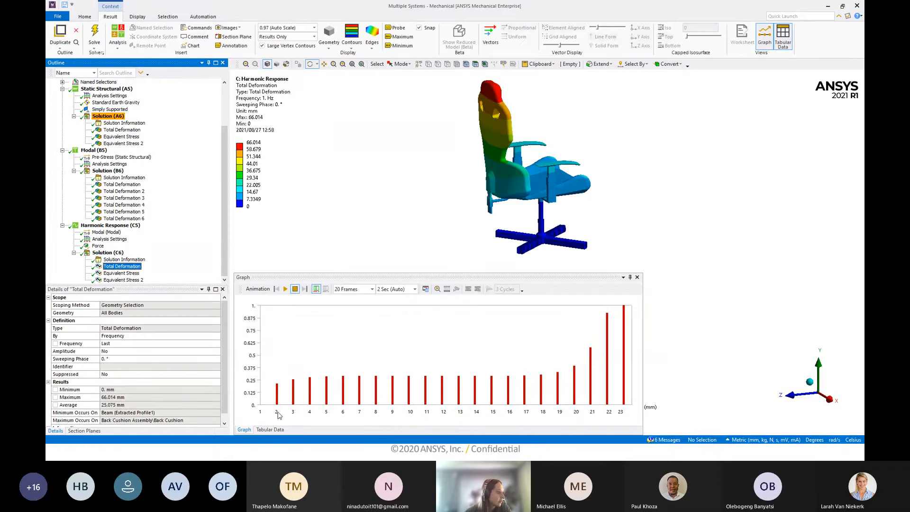
{"action": "left_click", "coordinate": [269, 430]}
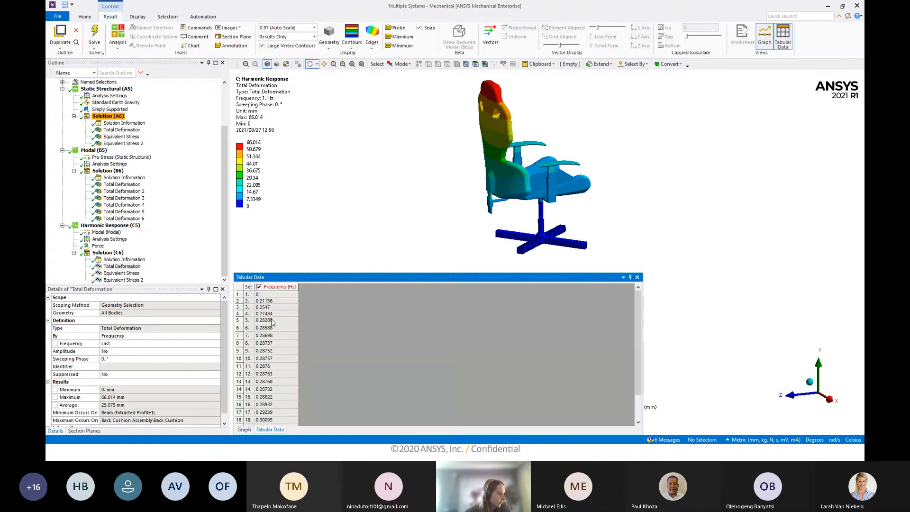
{"action": "scroll", "coordinate": [273, 322], "scroll_direction": "down", "scroll_amount": 3}
{"action": "scroll", "coordinate": [257, 394], "scroll_direction": "up", "scroll_amount": 3}
{"action": "left_click", "coordinate": [245, 430]}
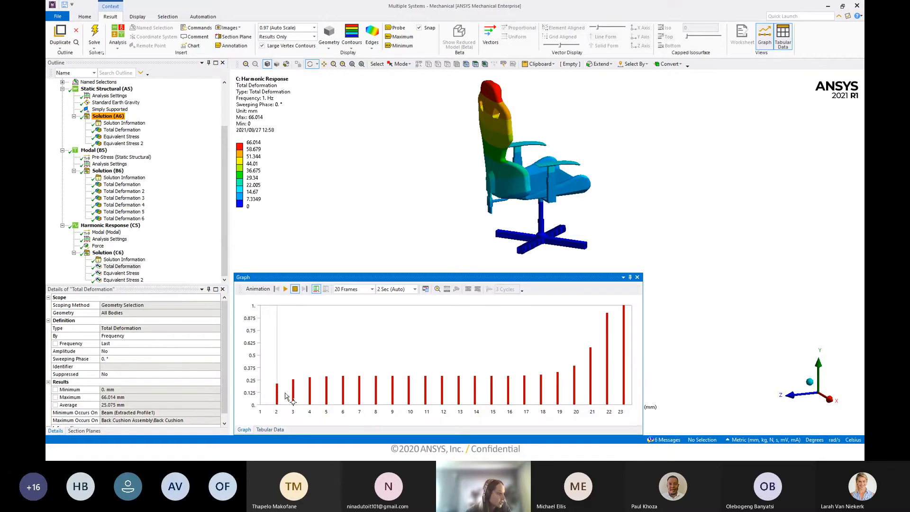
{"action": "left_click", "coordinate": [270, 430]}
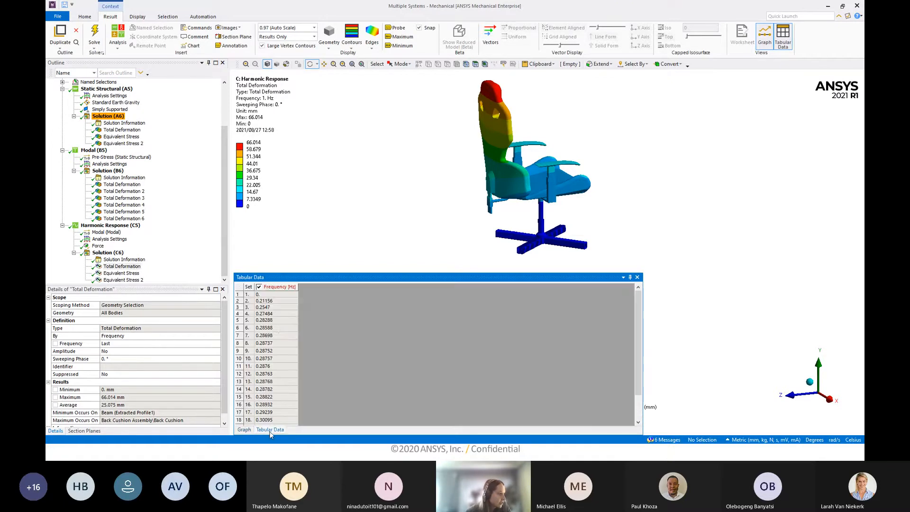
Retrieve the harmonic Total Deformation result for set 7 from the frequency graph.
{"action": "left_click", "coordinate": [244, 430]}
{"action": "left_click", "coordinate": [359, 398]}
{"action": "right_click", "coordinate": [361, 396]}
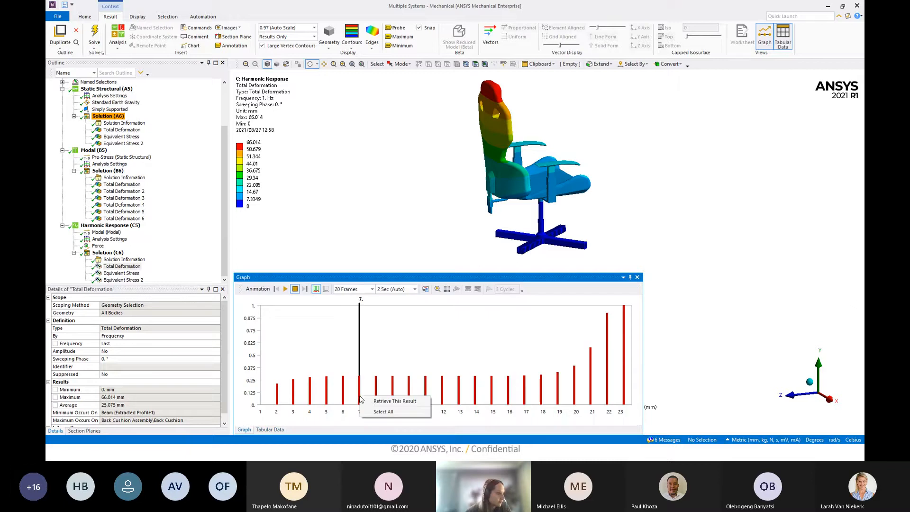
{"action": "left_click", "coordinate": [368, 400]}
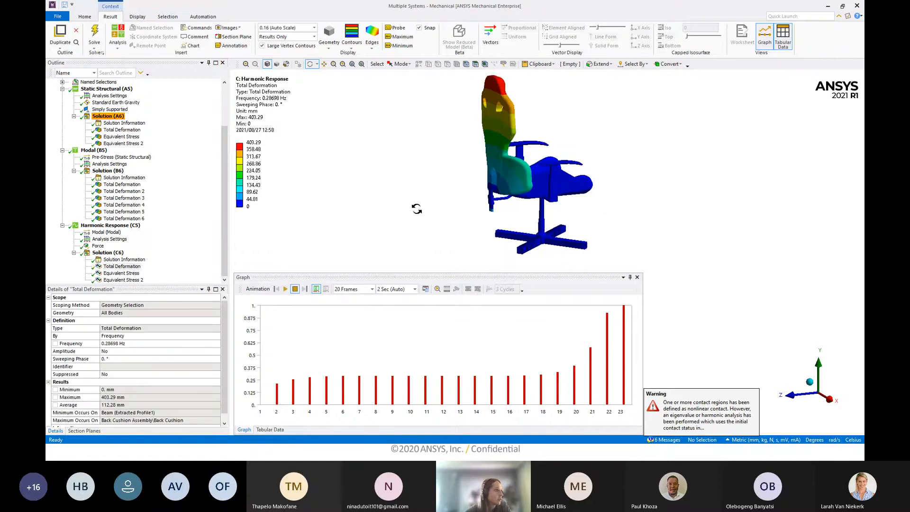
Move the floating graph window clear of the model and view the whole deformed chair from the front.
{"action": "left_click_drag", "start_coordinate": [589, 203], "coordinate": [470, 114]}
{"action": "left_click_drag", "start_coordinate": [429, 278], "coordinate": [441, 280]}
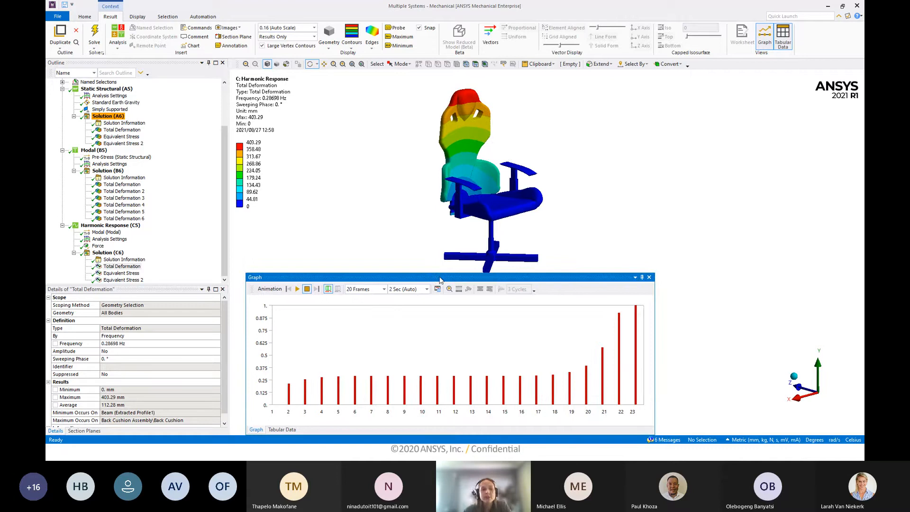
{"action": "left_click_drag", "start_coordinate": [441, 276], "coordinate": [507, 277]}
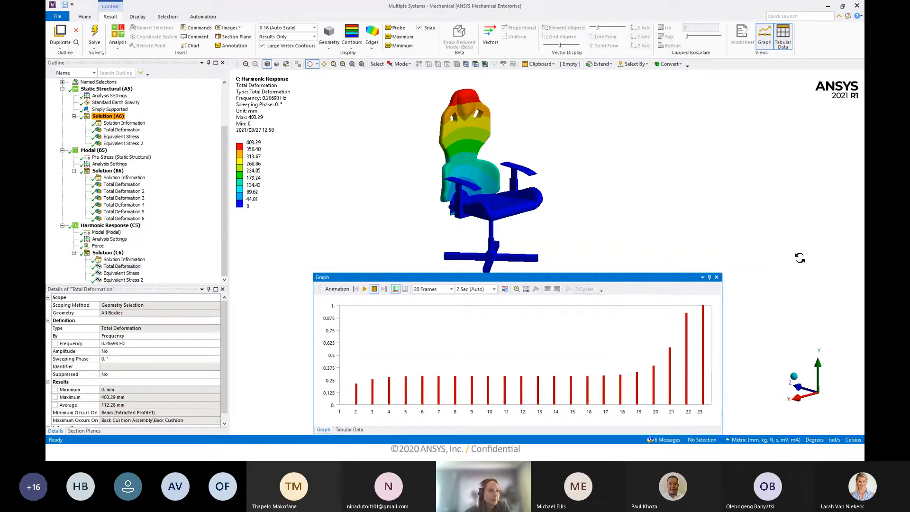
{"action": "left_click", "coordinate": [703, 279]}
{"action": "left_click", "coordinate": [689, 245]}
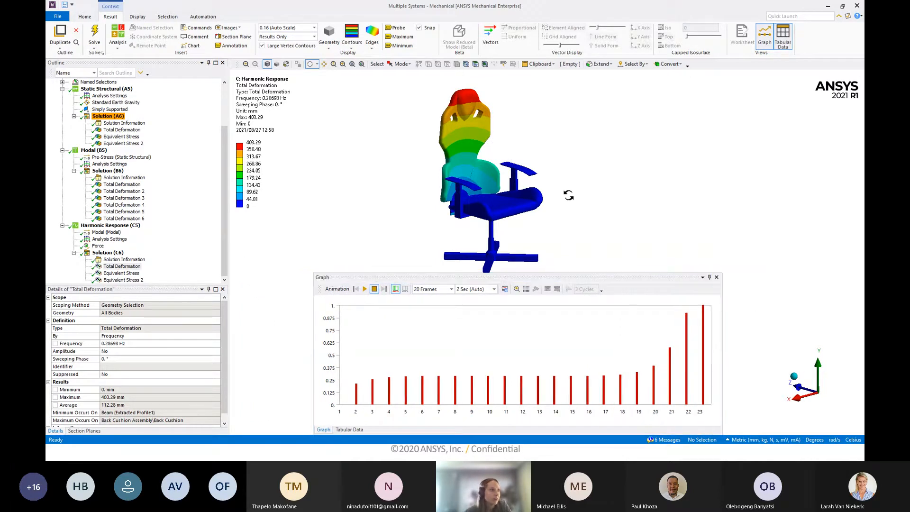
{"action": "left_click_drag", "start_coordinate": [412, 279], "coordinate": [864, 227]}
{"action": "middle_click_drag", "start_coordinate": [503, 144], "coordinate": [510, 209], "text": "ctrl"}
{"action": "scroll", "coordinate": [510, 209], "scroll_direction": "up", "scroll_amount": 3}
{"action": "middle_click_drag", "start_coordinate": [478, 253], "coordinate": [514, 255], "text": "ctrl"}
{"action": "scroll", "coordinate": [476, 244], "scroll_direction": "up", "scroll_amount": 1}
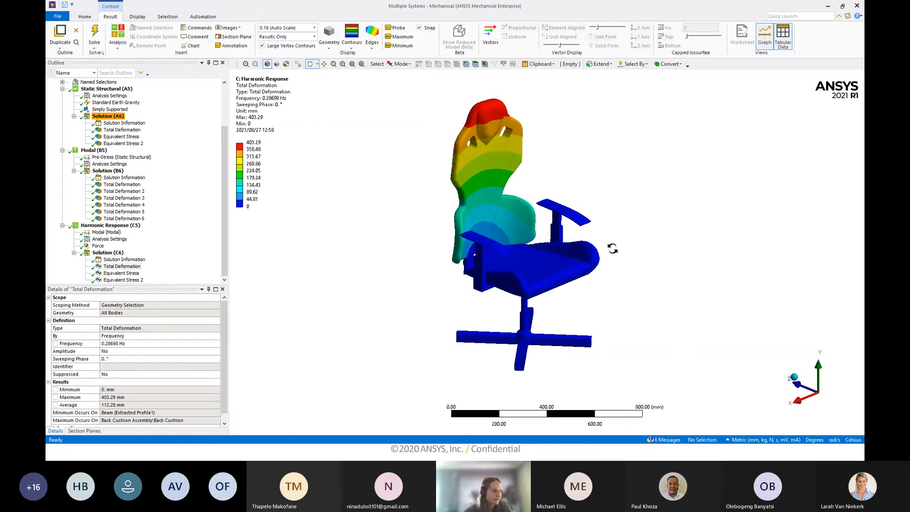
{"action": "middle_click_drag", "start_coordinate": [586, 237], "coordinate": [639, 255]}
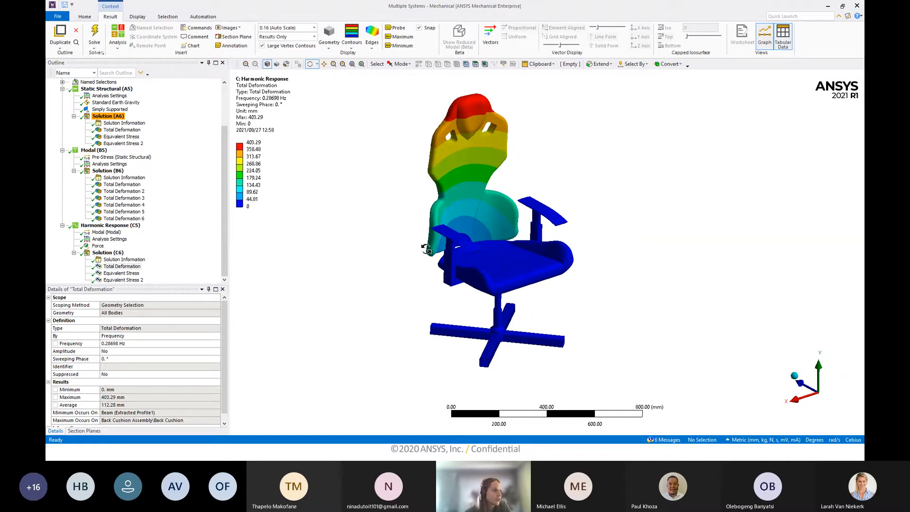
{"action": "left_click_drag", "start_coordinate": [585, 284], "coordinate": [591, 290]}
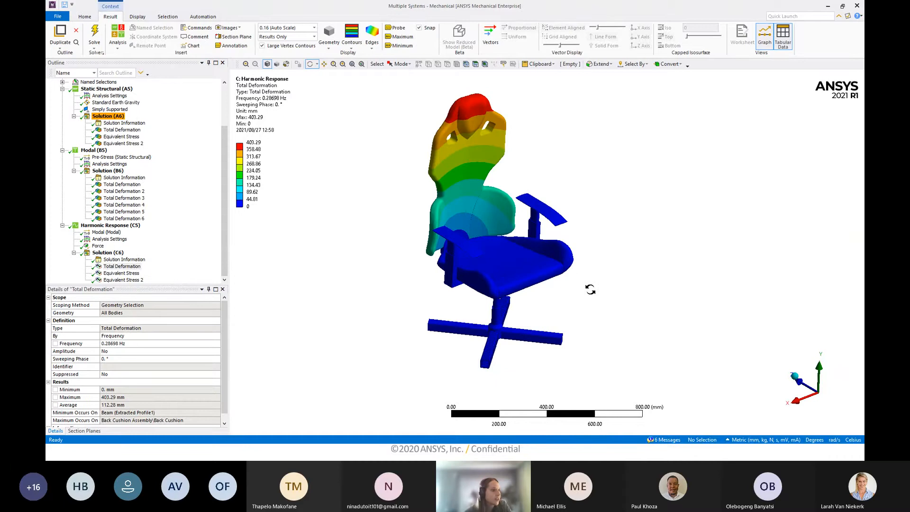
{"action": "left_click_drag", "start_coordinate": [315, 211], "coordinate": [269, 98]}
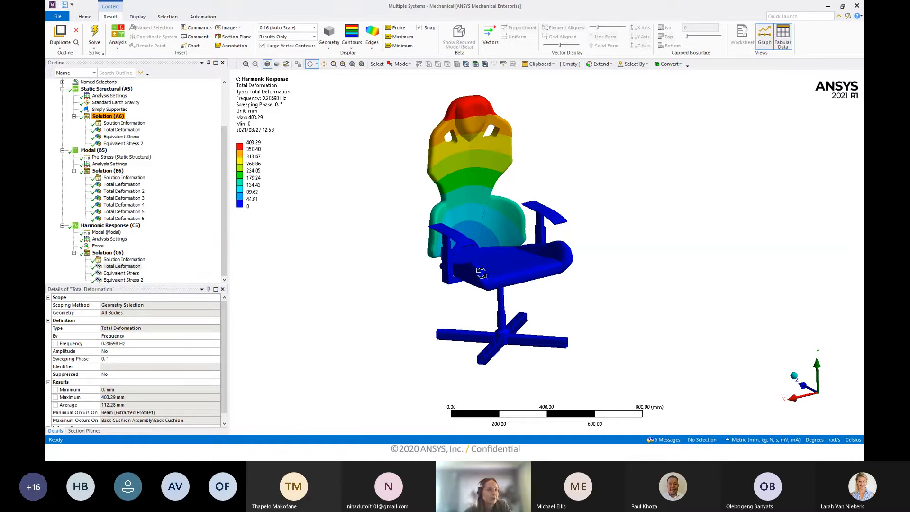
{"action": "left_click_drag", "start_coordinate": [481, 273], "coordinate": [498, 306]}
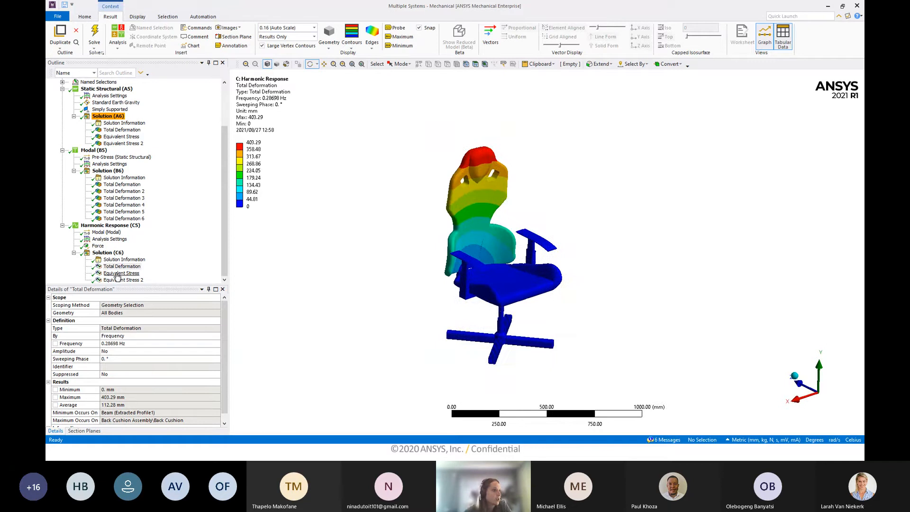
{"action": "mouse_move", "coordinate": [378, 291]}
{"action": "left_mouse_down"}
{"action": "mouse_move", "coordinate": [375, 237]}
{"action": "mouse_move", "coordinate": [387, 304]}
{"action": "left_mouse_up"}
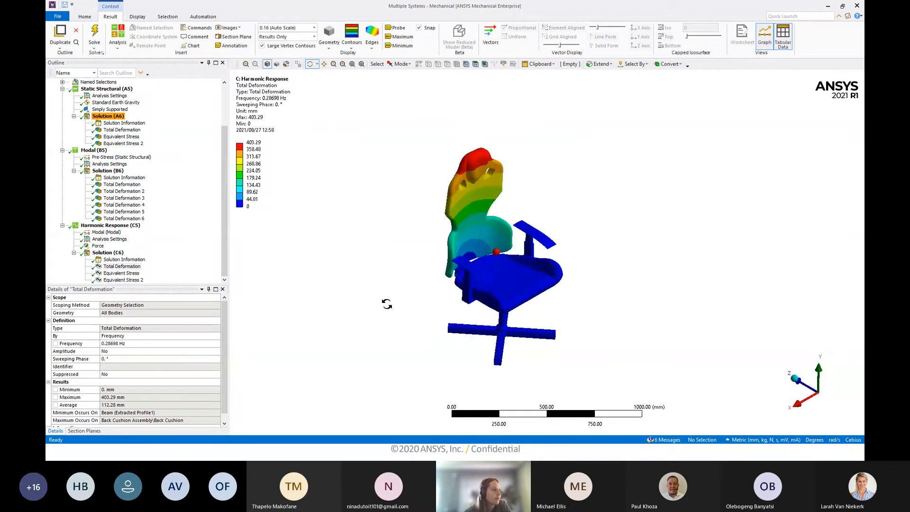
Insert a stress Frequency Response chart into the Harmonic Response solution.
{"action": "left_click", "coordinate": [142, 226]}
{"action": "right_click", "coordinate": [142, 226]}
{"action": "mouse_move", "coordinate": [154, 230]}
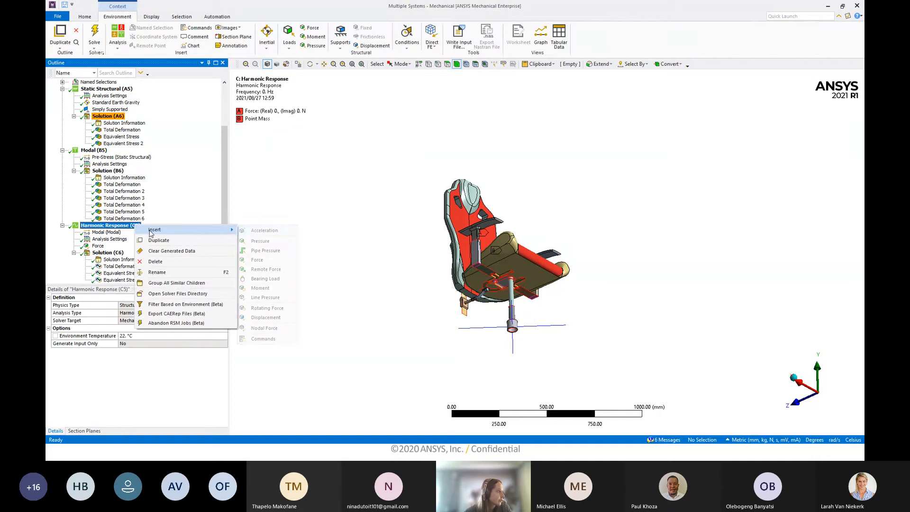
{"action": "left_click", "coordinate": [108, 253]}
{"action": "right_click", "coordinate": [108, 253]}
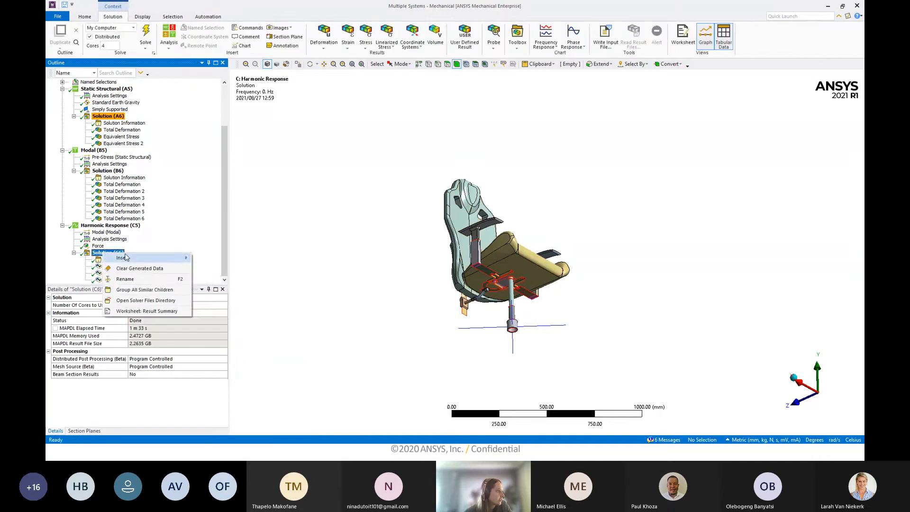
{"action": "mouse_move", "coordinate": [142, 257]}
{"action": "mouse_move", "coordinate": [234, 332]}
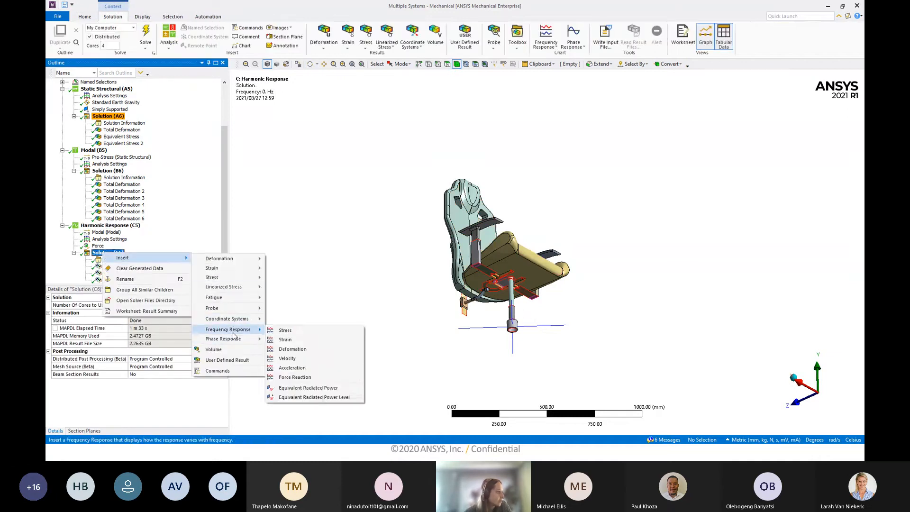
{"action": "left_click", "coordinate": [286, 330]}
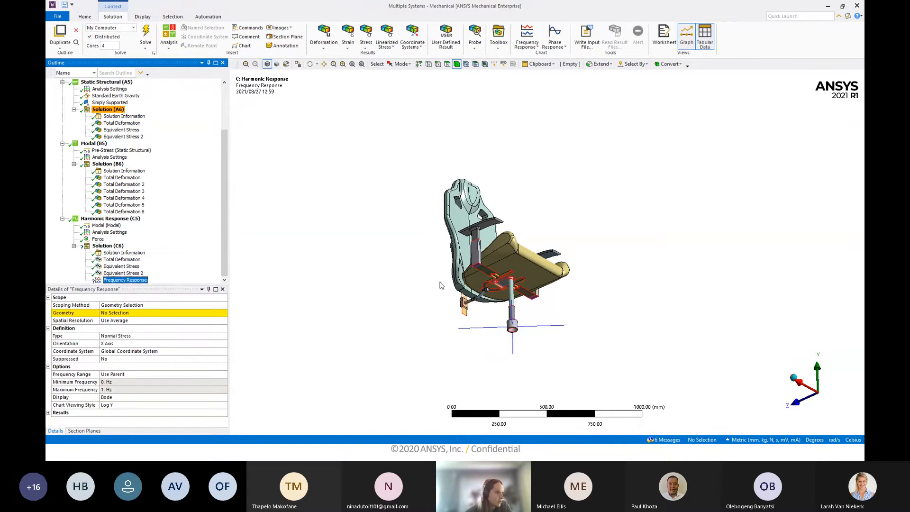
Scope the Frequency Response to a single vertex on the under-seat bracket plate, beside the backrest support rod.
{"action": "scroll", "coordinate": [441, 285], "scroll_direction": "up", "scroll_amount": 6}
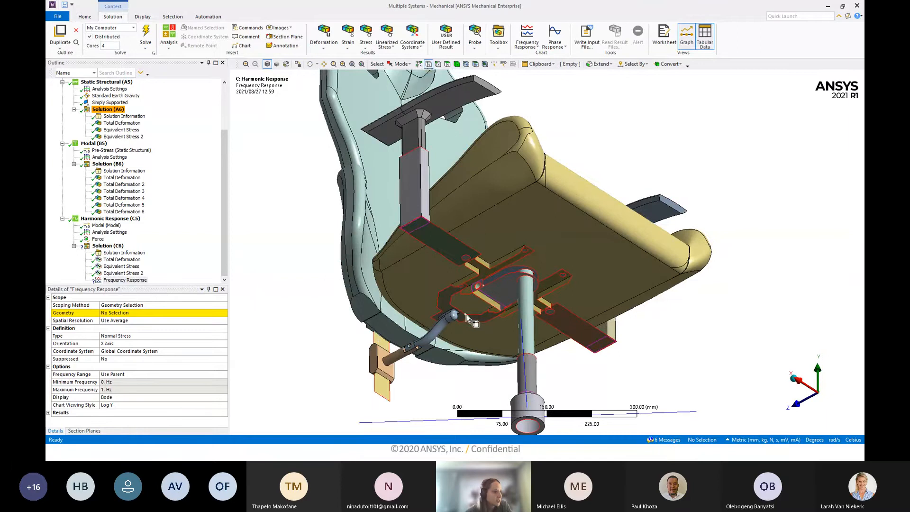
{"action": "middle_click_drag", "start_coordinate": [468, 315], "coordinate": [467, 293]}
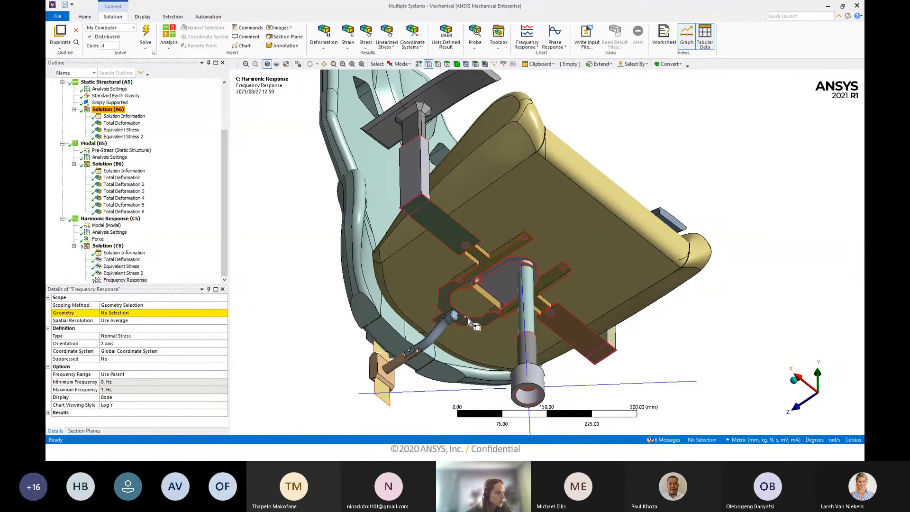
{"action": "left_click", "coordinate": [465, 317]}
{"action": "left_click", "coordinate": [130, 313]}
{"action": "left_click", "coordinate": [130, 313]}
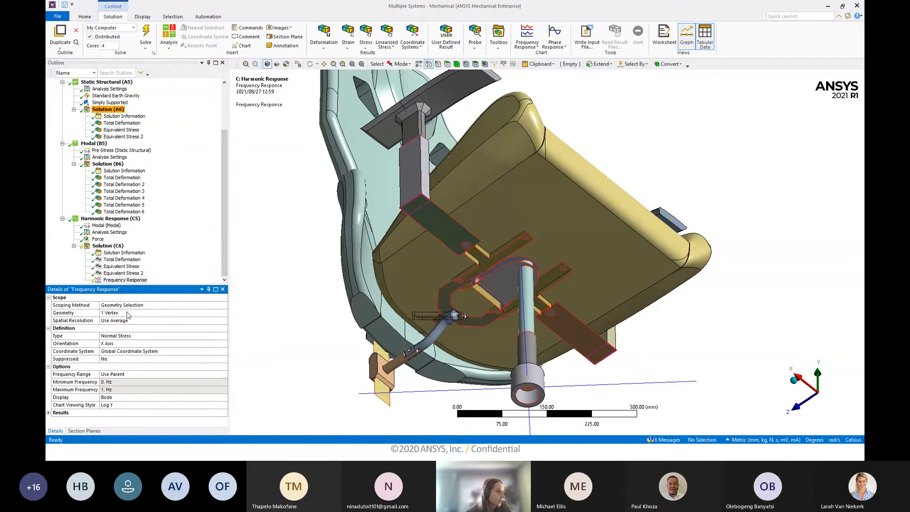
Evaluate all results of the harmonic solution and display the Frequency Response's Bode plot.
{"action": "left_click", "coordinate": [108, 246]}
{"action": "right_click", "coordinate": [111, 247]}
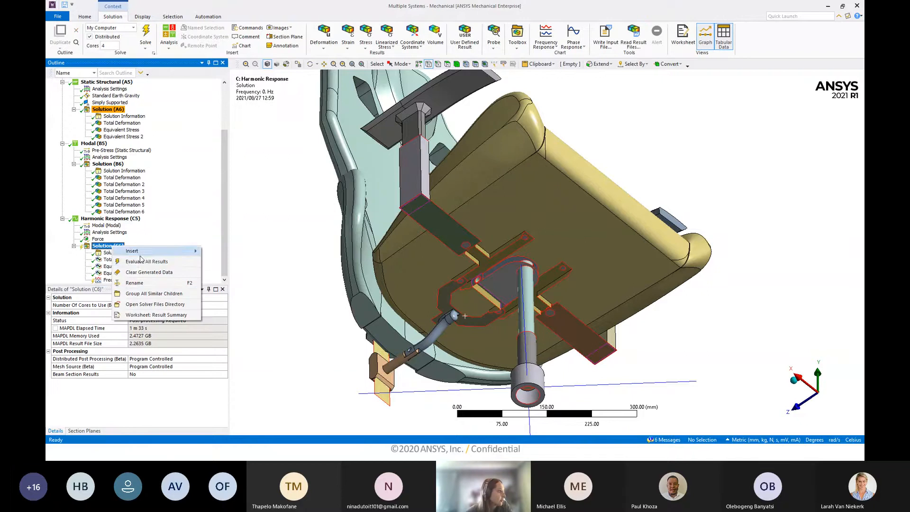
{"action": "left_click", "coordinate": [145, 262]}
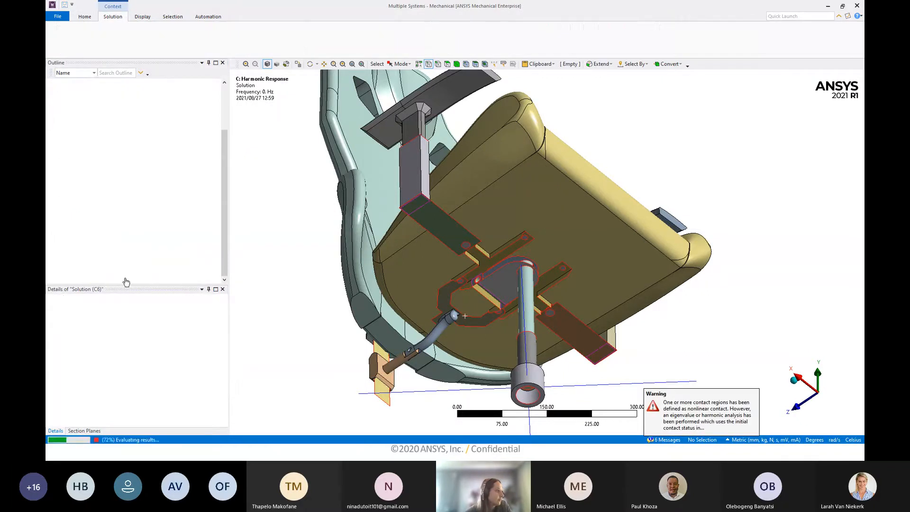
{"action": "left_click", "coordinate": [125, 280]}
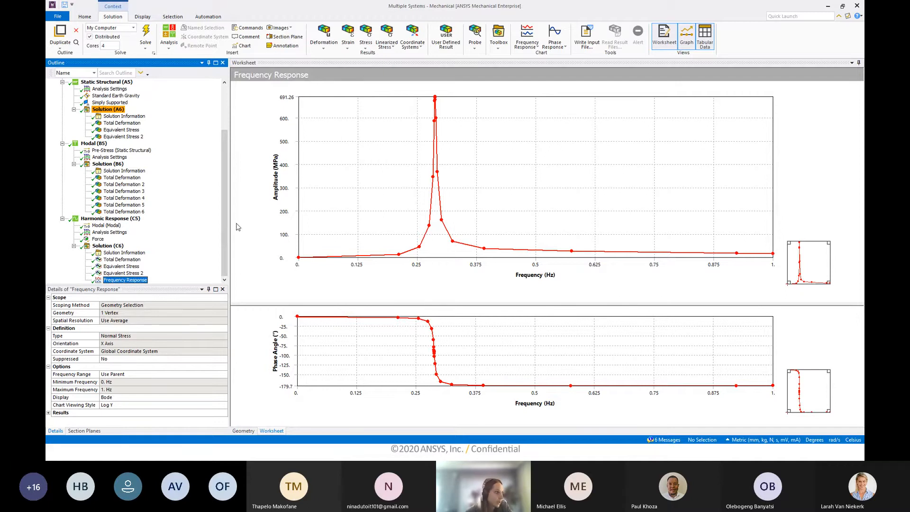
Expand the model's material list and review Aluminum Alloy's properties, including its S-N curve and tensile strengths.
{"action": "left_click", "coordinate": [101, 247]}
{"action": "middle_click_drag", "start_coordinate": [567, 229], "coordinate": [537, 328]}
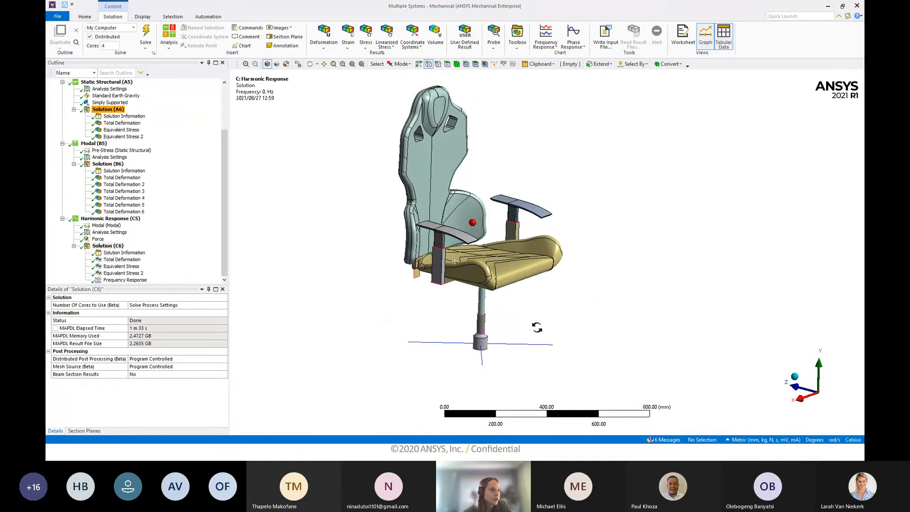
{"action": "scroll", "coordinate": [99, 131], "scroll_direction": "up", "scroll_amount": 3}
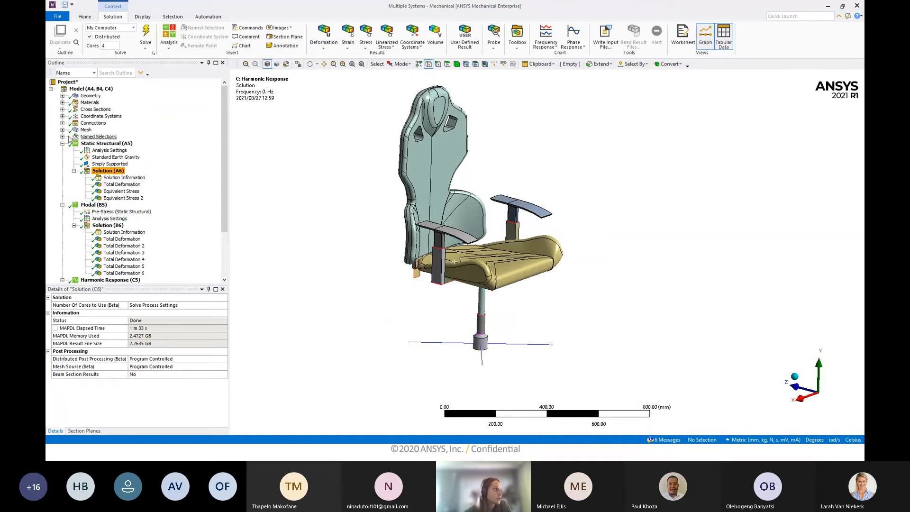
{"action": "left_click", "coordinate": [62, 103]}
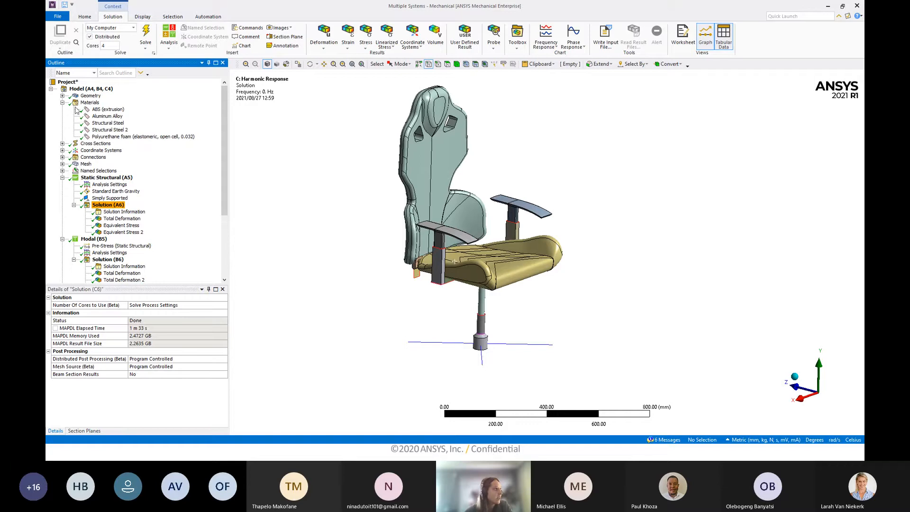
{"action": "left_click", "coordinate": [109, 116]}
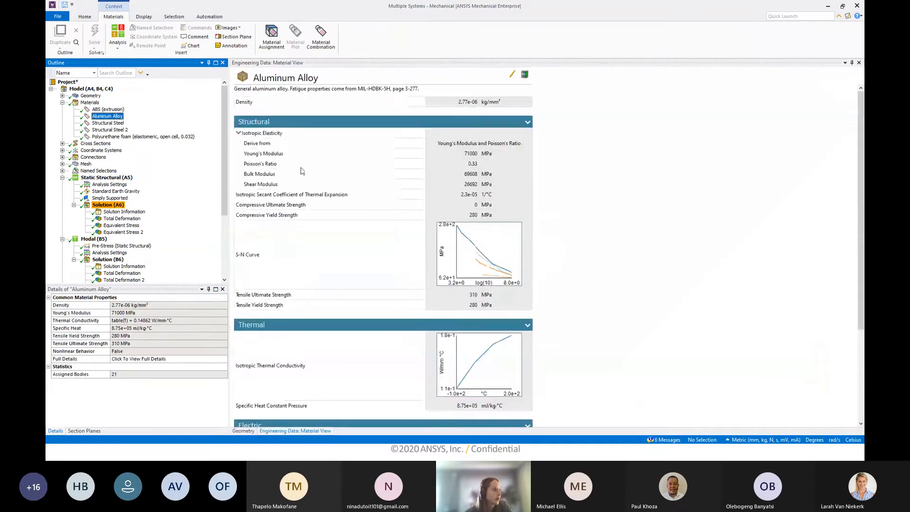
{"action": "scroll", "coordinate": [382, 200], "scroll_direction": "down", "scroll_amount": 1}
{"action": "scroll", "coordinate": [412, 190], "scroll_direction": "down", "scroll_amount": 2}
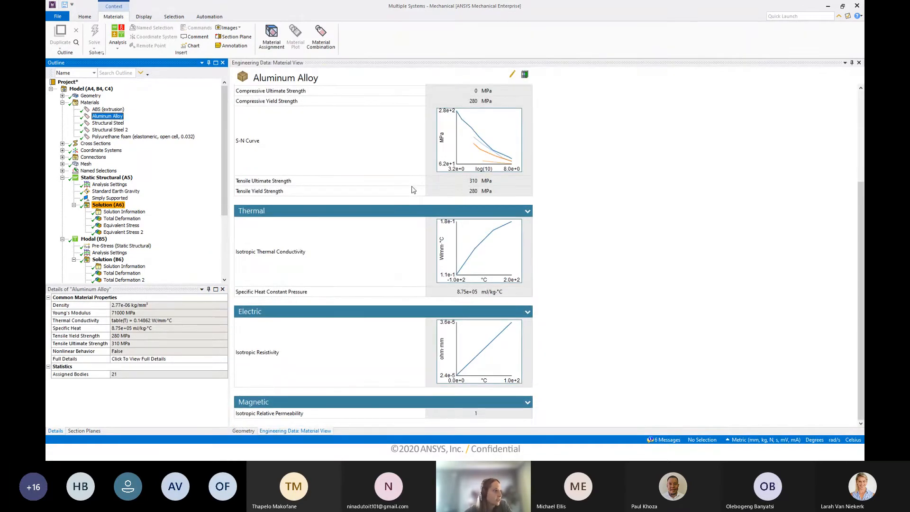
{"action": "scroll", "coordinate": [420, 290], "scroll_direction": "up", "scroll_amount": 3}
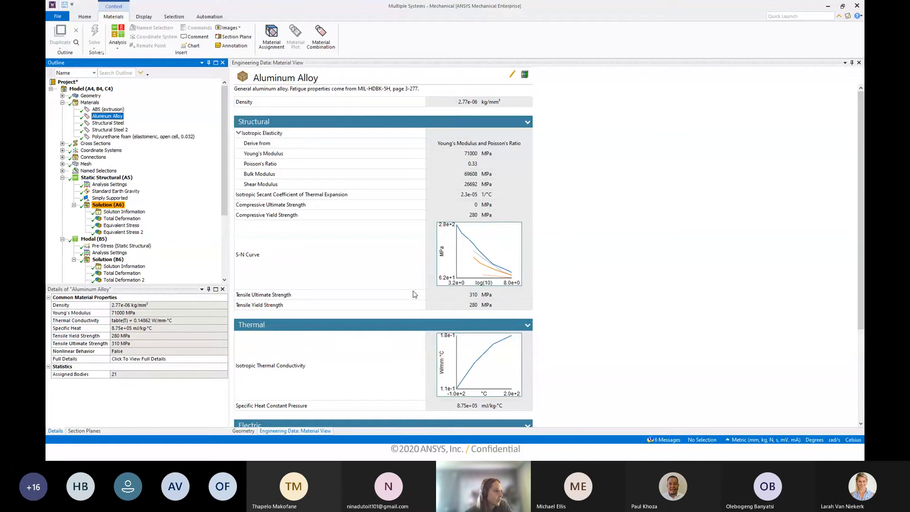
Check Structural Steel and ABS (extrusion) for fatigue data such as S-N curves, and collapse the material list.
{"action": "left_click", "coordinate": [108, 123]}
{"action": "scroll", "coordinate": [344, 261], "scroll_direction": "down", "scroll_amount": 1}
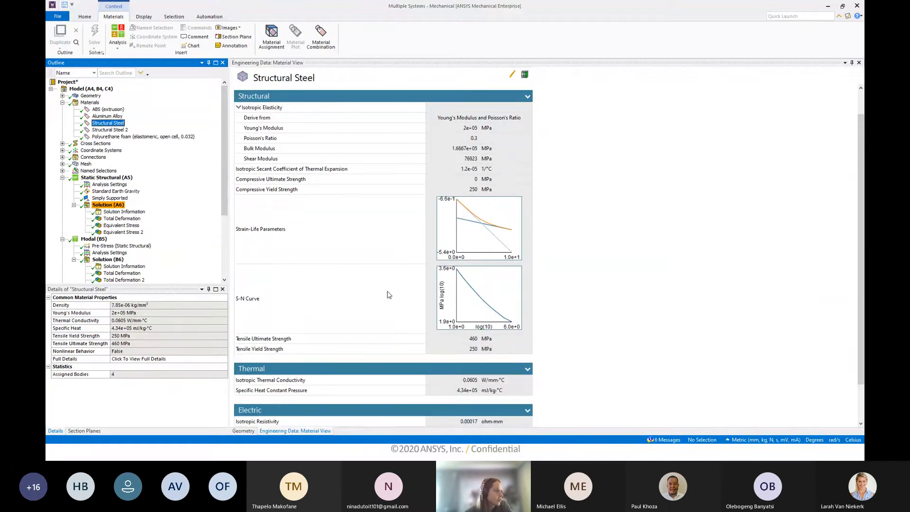
{"action": "left_click", "coordinate": [109, 110]}
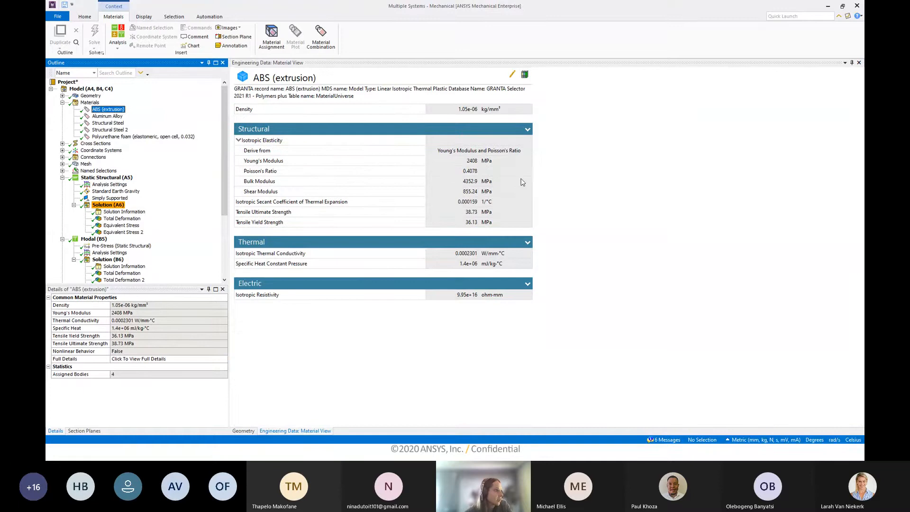
{"action": "left_click", "coordinate": [73, 105]}
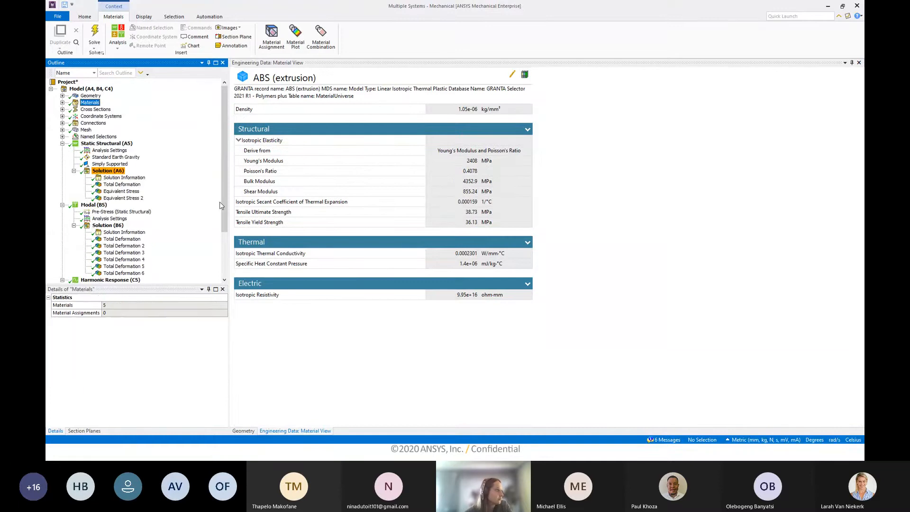
Insert a Fatigue Tool into the Harmonic Response solution.
{"action": "scroll", "coordinate": [74, 234], "scroll_direction": "down", "scroll_amount": 5}
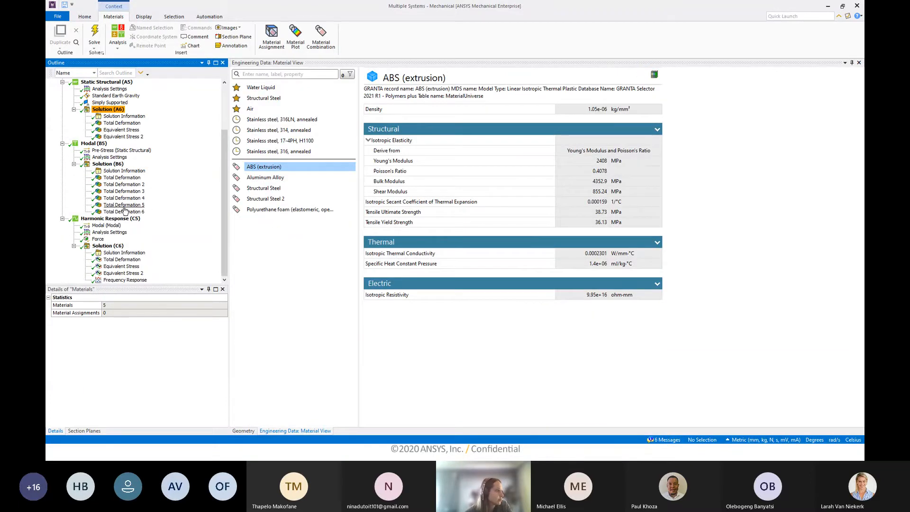
{"action": "left_click", "coordinate": [110, 218]}
{"action": "middle_click_drag", "start_coordinate": [516, 199], "coordinate": [493, 246]}
{"action": "middle_click_drag", "start_coordinate": [485, 294], "coordinate": [481, 256], "text": "ctrl"}
{"action": "scroll", "coordinate": [94, 246], "scroll_direction": "up", "scroll_amount": 1}
{"action": "scroll", "coordinate": [108, 221], "scroll_direction": "down", "scroll_amount": 1}
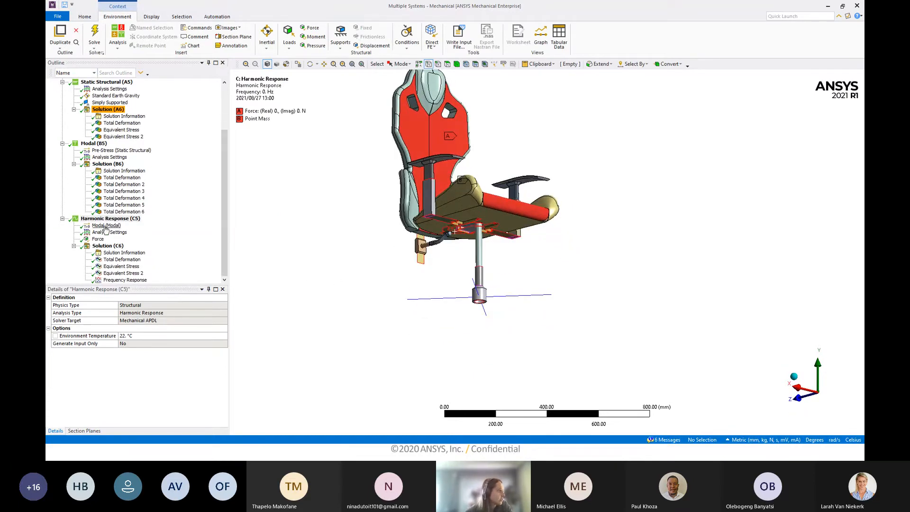
{"action": "right_click", "coordinate": [106, 220]}
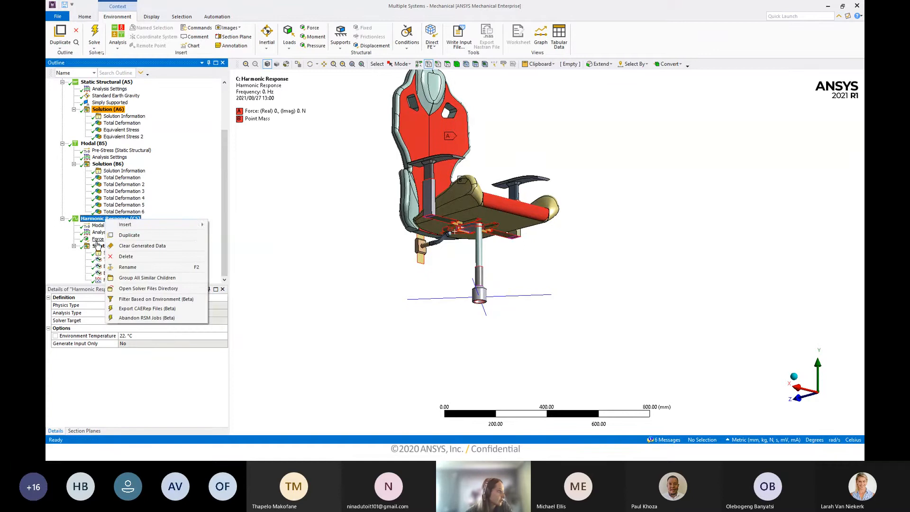
{"action": "left_click", "coordinate": [97, 245]}
{"action": "right_click", "coordinate": [99, 245]}
{"action": "mouse_move", "coordinate": [156, 249]}
{"action": "mouse_move", "coordinate": [225, 289]}
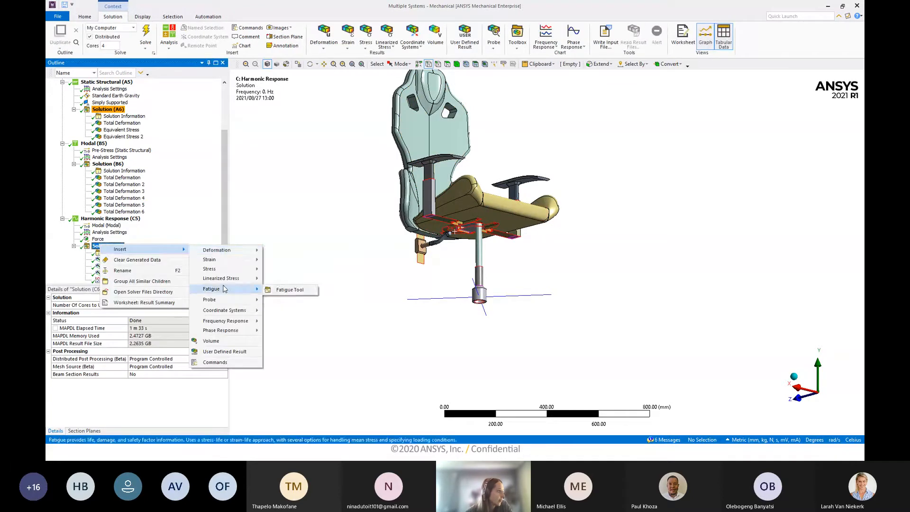
{"action": "left_click", "coordinate": [279, 291]}
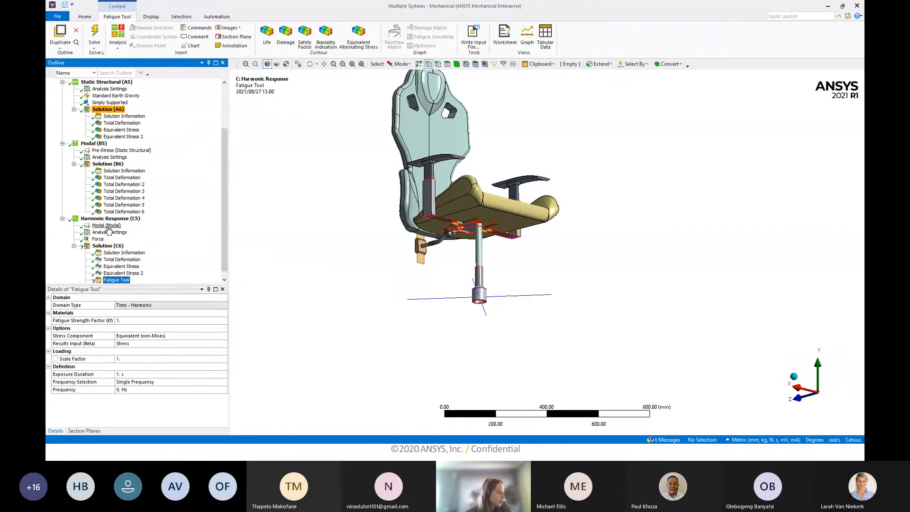
Add Life and Damage results to the harmonic solution's Fatigue Tool.
{"action": "scroll", "coordinate": [107, 226], "scroll_direction": "down", "scroll_amount": 1}
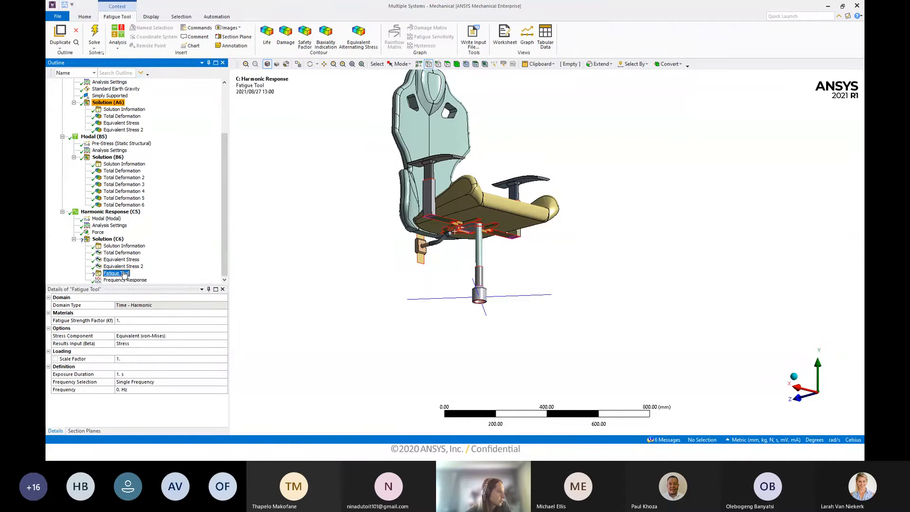
{"action": "right_click", "coordinate": [123, 274]}
{"action": "mouse_move", "coordinate": [147, 279]}
{"action": "left_click", "coordinate": [221, 280]}
{"action": "left_click", "coordinate": [223, 281]}
{"action": "right_click", "coordinate": [113, 267]}
{"action": "mouse_move", "coordinate": [137, 271]}
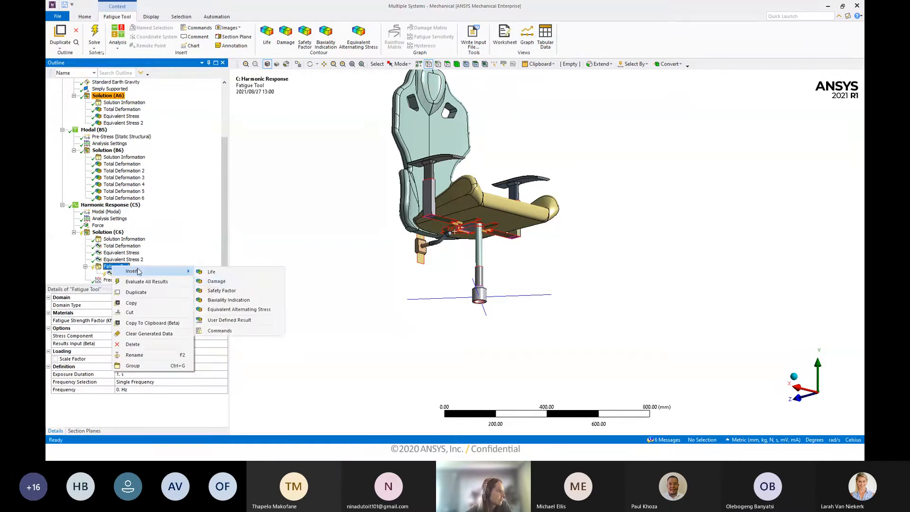
{"action": "left_click", "coordinate": [216, 281]}
Try to scope the Damage result to the support bracket, column and side plate bodies beneath the seat.
{"action": "middle_click_drag", "start_coordinate": [364, 308], "coordinate": [455, 284]}
{"action": "left_click", "coordinate": [159, 312]}
{"action": "scroll", "coordinate": [463, 100], "scroll_direction": "up", "scroll_amount": 4}
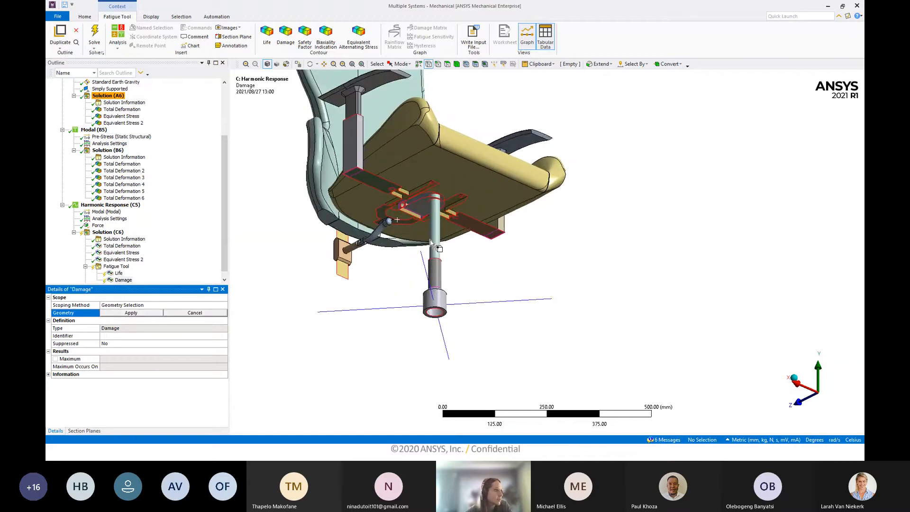
{"action": "left_click", "coordinate": [457, 64]}
{"action": "scroll", "coordinate": [474, 275], "scroll_direction": "up", "scroll_amount": 2}
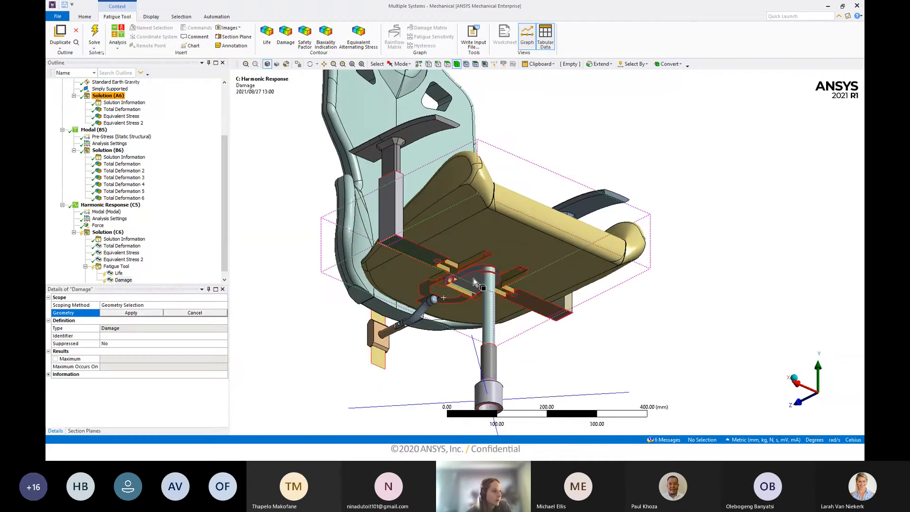
{"action": "left_click", "coordinate": [479, 268]}
{"action": "scroll", "coordinate": [479, 266], "scroll_direction": "up", "scroll_amount": 2}
{"action": "left_click", "coordinate": [450, 276], "text": "ctrl"}
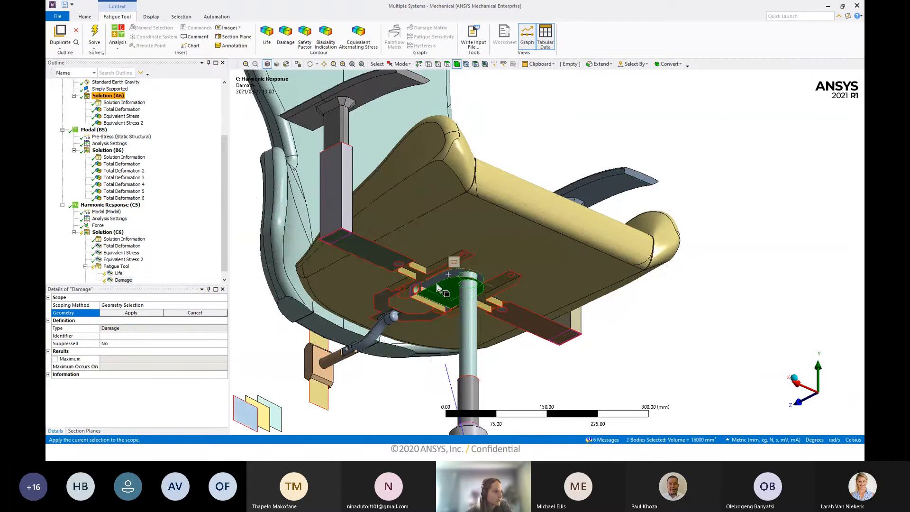
{"action": "left_click", "coordinate": [381, 256], "text": "ctrl"}
{"action": "left_click", "coordinate": [426, 276], "text": "ctrl"}
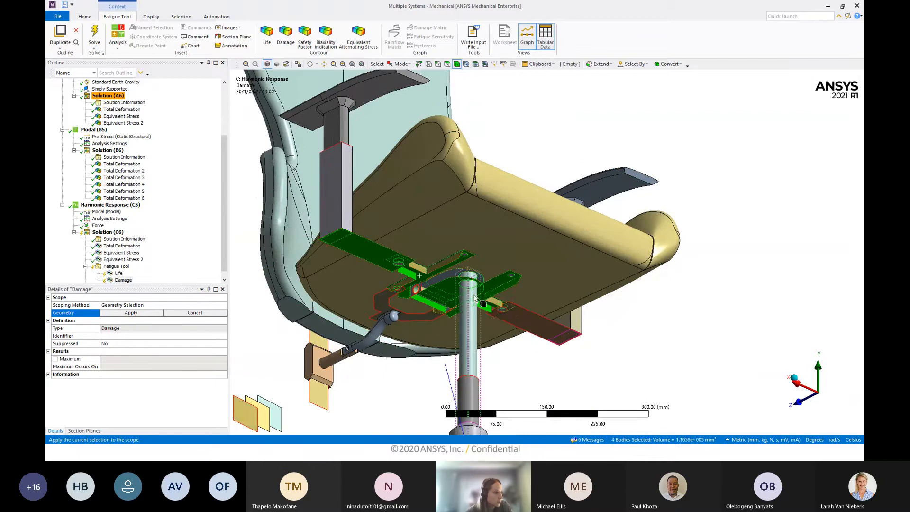
{"action": "left_click", "coordinate": [514, 315], "text": "ctrl"}
{"action": "left_click", "coordinate": [131, 312]}
Scope the Damage result to the Support - Fatigue named selection.
{"action": "left_click", "coordinate": [218, 304]}
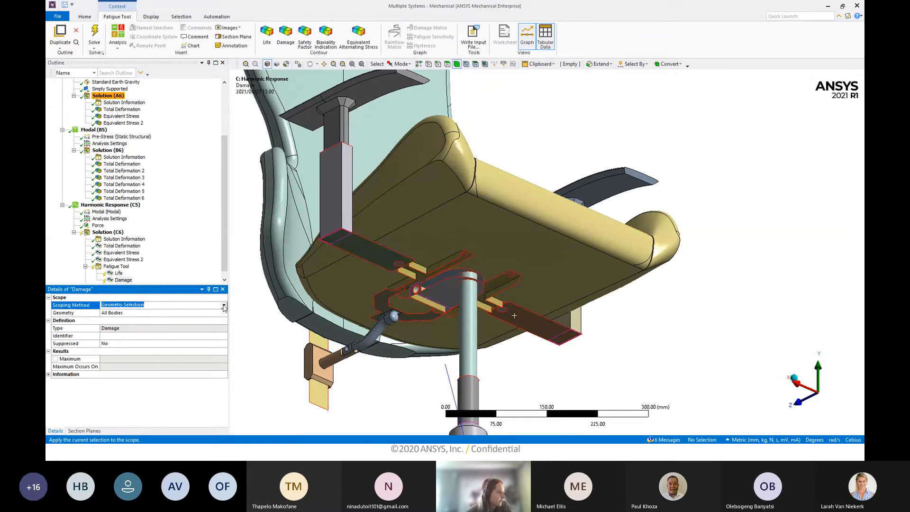
{"action": "left_click", "coordinate": [223, 305]}
{"action": "left_click", "coordinate": [189, 318]}
{"action": "left_click", "coordinate": [197, 313]}
{"action": "left_click", "coordinate": [224, 313]}
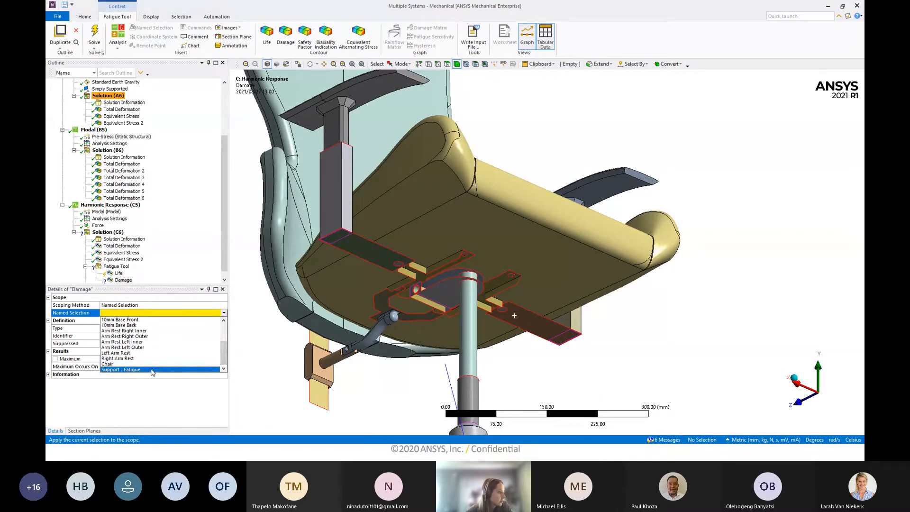
{"action": "left_click", "coordinate": [153, 370]}
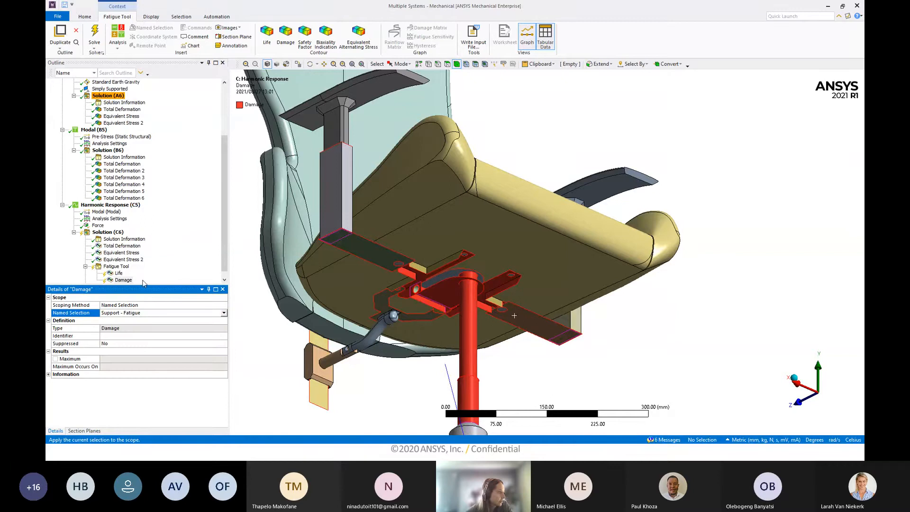
{"action": "middle_click_drag", "start_coordinate": [631, 386], "coordinate": [633, 340]}
Return the Damage result's scoping method to Geometry Selection and select the main bracket bodies beneath the seat for its geometry.
{"action": "left_click", "coordinate": [214, 305]}
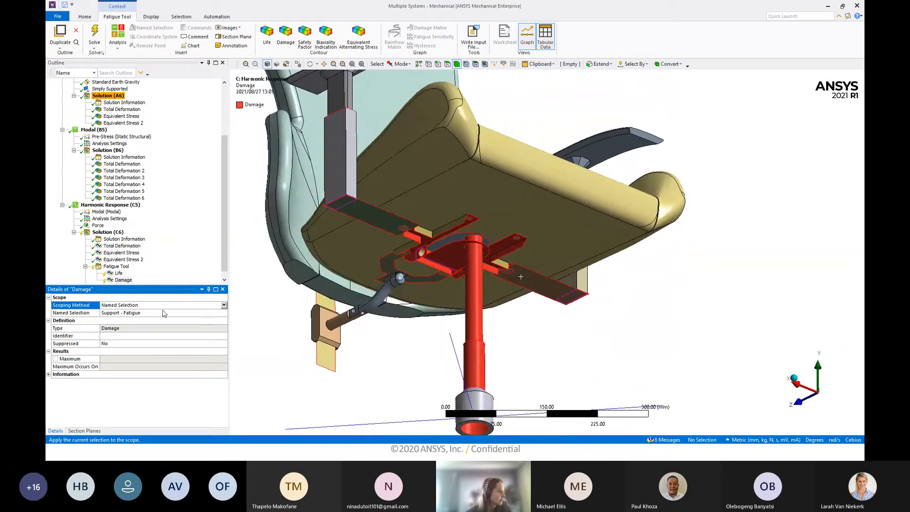
{"action": "left_click", "coordinate": [224, 306]}
{"action": "left_click", "coordinate": [188, 313]}
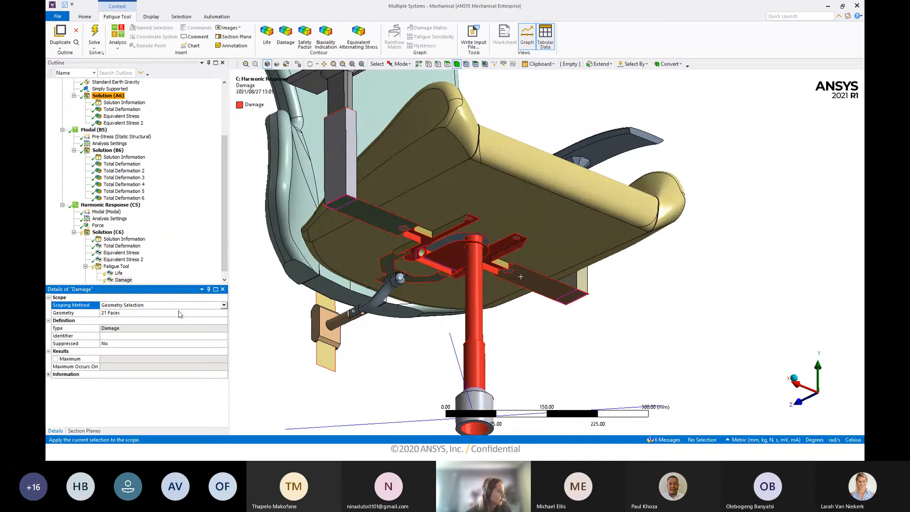
{"action": "left_click", "coordinate": [222, 306]}
{"action": "left_click", "coordinate": [371, 424]}
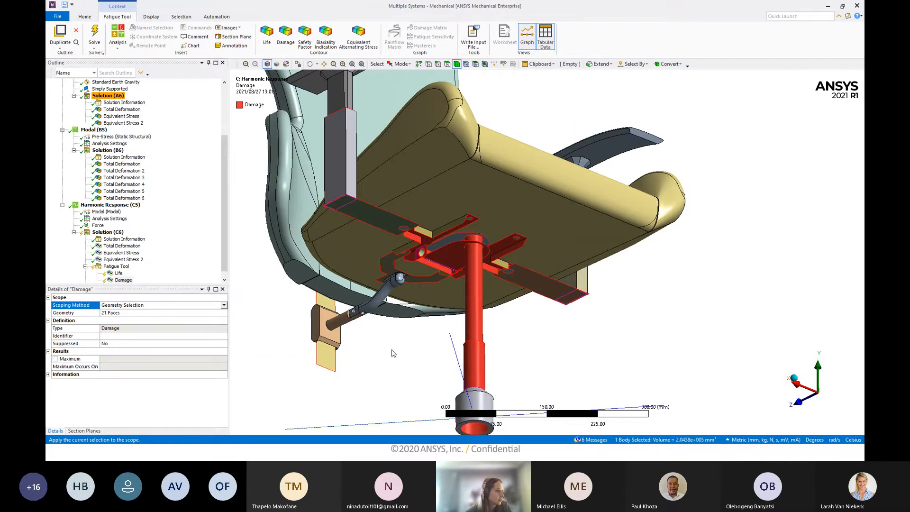
{"action": "left_click", "coordinate": [141, 313]}
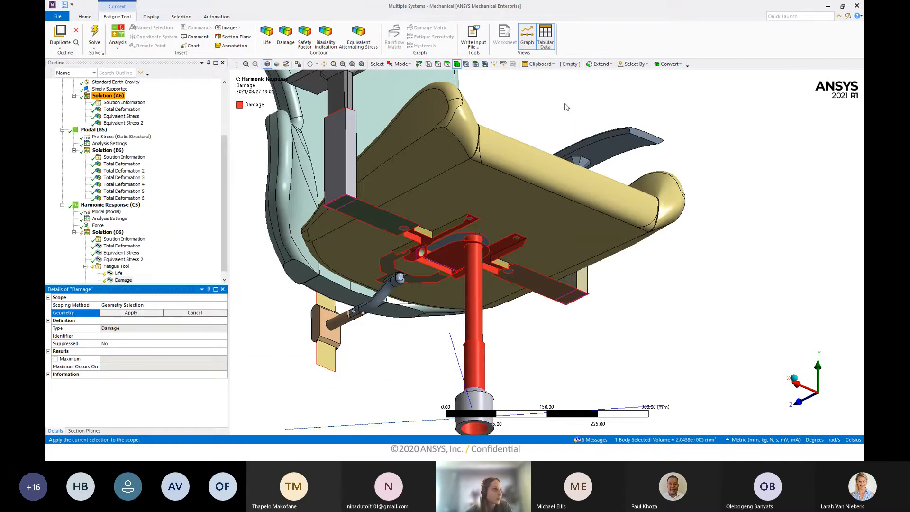
{"action": "left_click", "coordinate": [417, 237]}
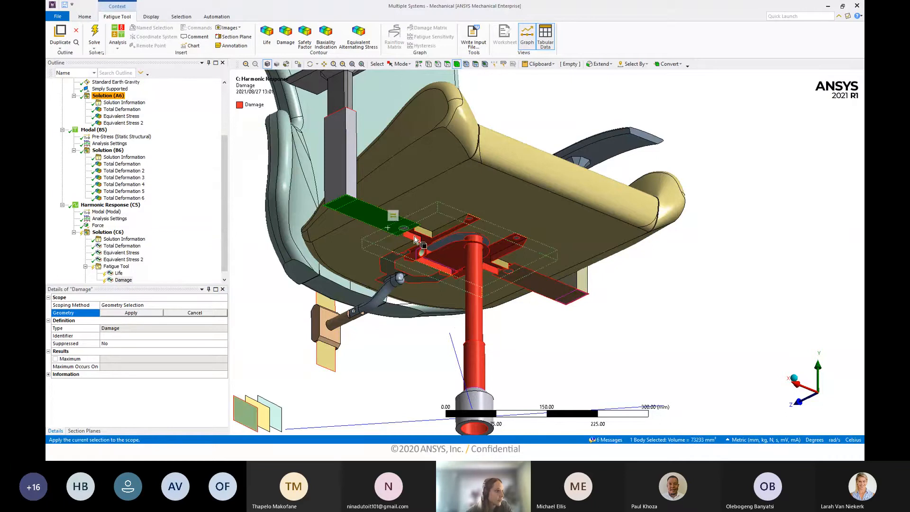
{"action": "left_click", "coordinate": [422, 246]}
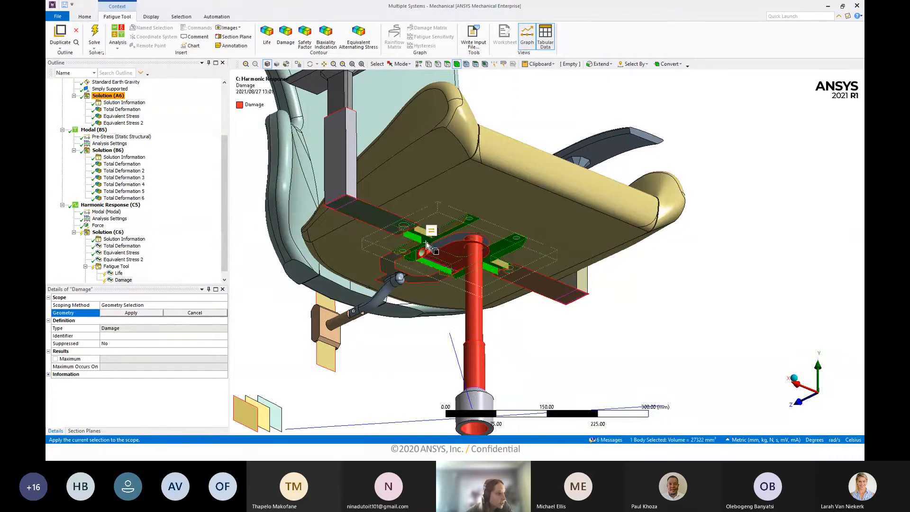
{"action": "left_click", "coordinate": [388, 258], "text": "ctrl"}
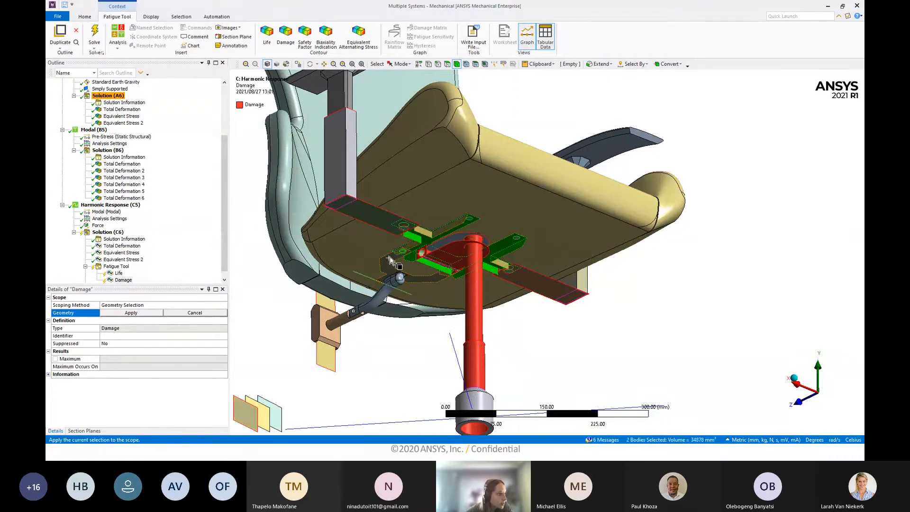
{"action": "left_click", "coordinate": [436, 254], "text": "ctrl"}
{"action": "left_click", "coordinate": [436, 248], "text": "ctrl"}
Add the remaining small bracket and pivot bodies beneath the seat to the Damage geometry selection.
{"action": "scroll", "coordinate": [417, 258], "scroll_direction": "up", "scroll_amount": 3}
{"action": "middle_click_drag", "start_coordinate": [416, 258], "coordinate": [553, 313], "text": "ctrl"}
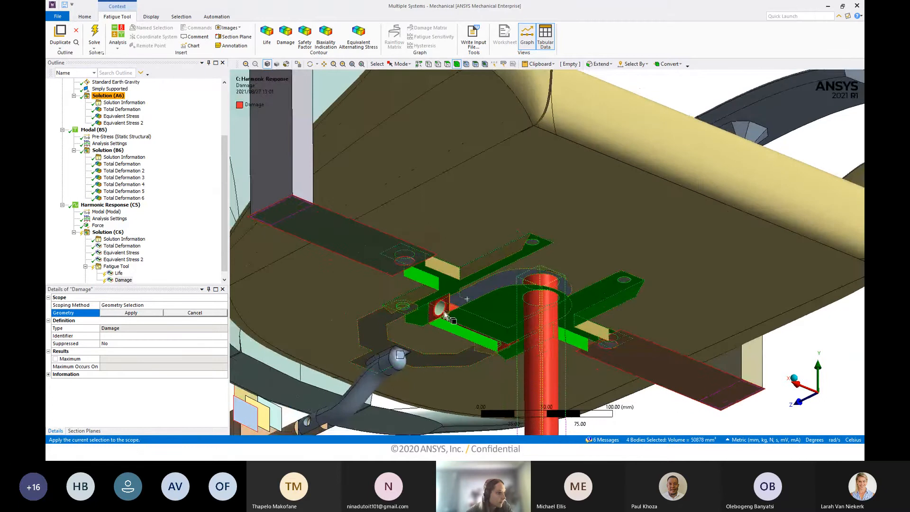
{"action": "left_click", "coordinate": [443, 314], "text": "ctrl"}
{"action": "left_click", "coordinate": [433, 320], "text": "ctrl"}
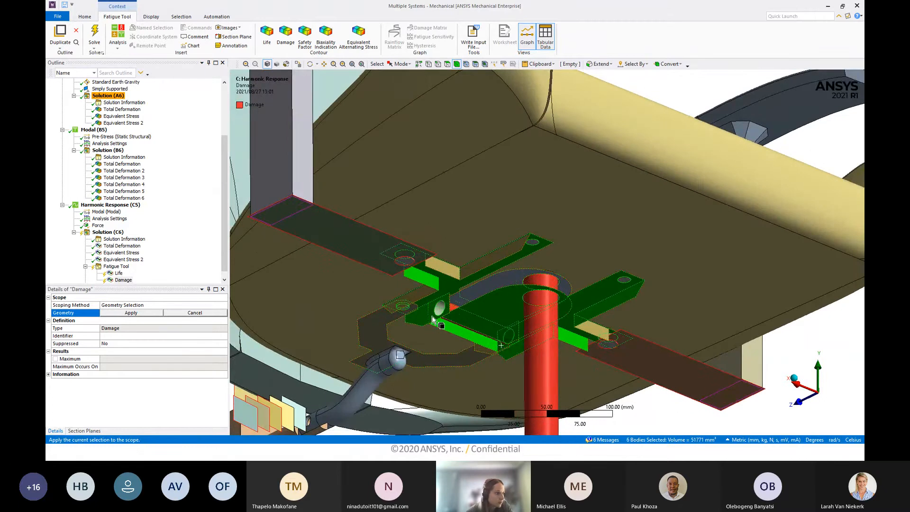
{"action": "middle_click_drag", "start_coordinate": [455, 308], "coordinate": [436, 333]}
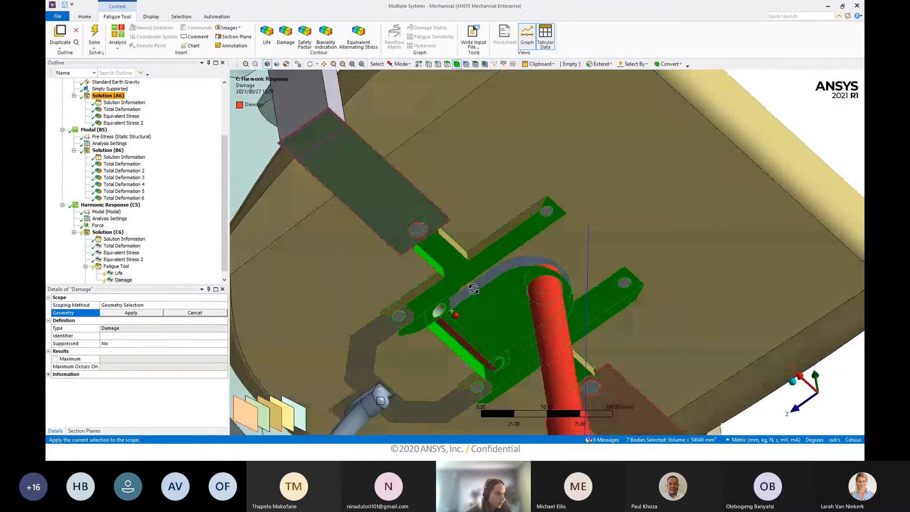
{"action": "left_click", "coordinate": [441, 329], "text": "ctrl"}
{"action": "left_click", "coordinate": [442, 331], "text": "ctrl"}
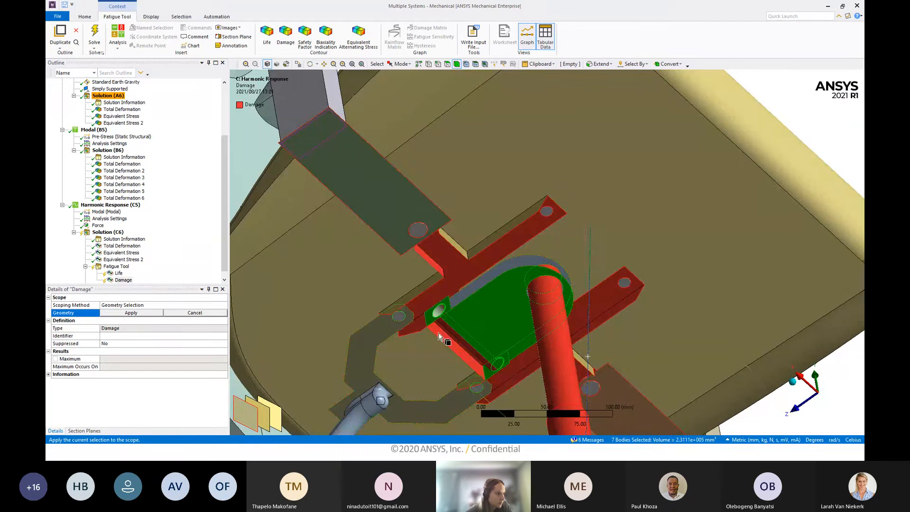
{"action": "left_click", "coordinate": [439, 336], "text": "ctrl"}
{"action": "middle_click_drag", "start_coordinate": [448, 332], "coordinate": [498, 315]}
{"action": "left_click", "coordinate": [438, 328], "text": "ctrl"}
{"action": "left_click", "coordinate": [481, 360], "text": "ctrl"}
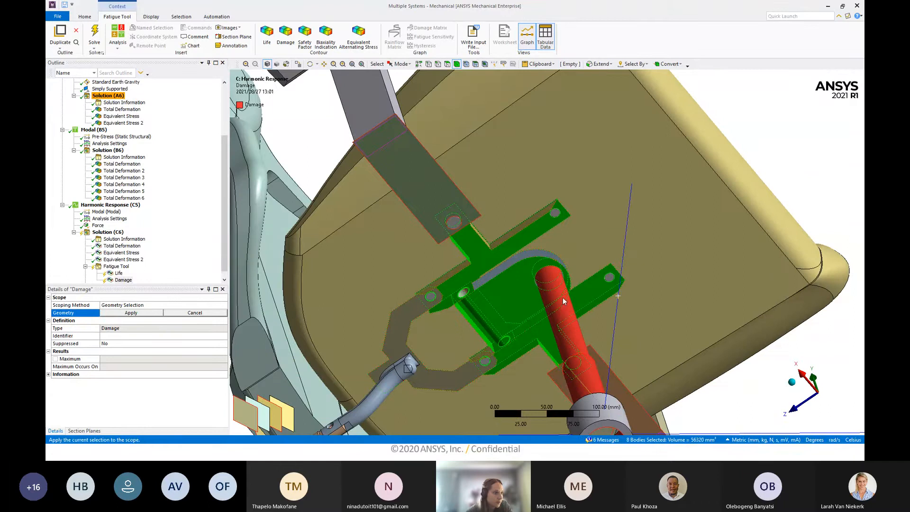
Add the upper column tube, the bent support arm and the backrest support plate bodies to the Damage geometry selection.
{"action": "middle_click_drag", "start_coordinate": [569, 325], "coordinate": [525, 313]}
{"action": "left_click", "coordinate": [564, 342], "text": "ctrl"}
{"action": "left_click", "coordinate": [426, 302], "text": "ctrl"}
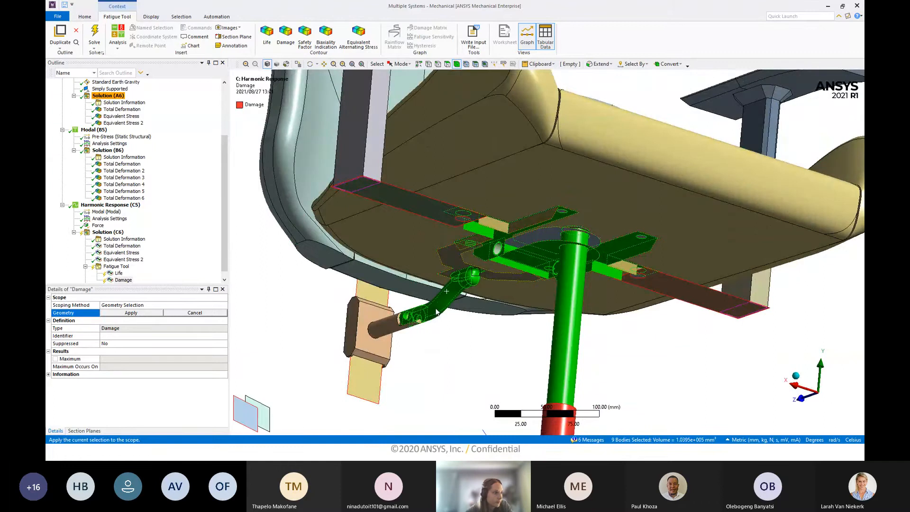
{"action": "left_click", "coordinate": [380, 301], "text": "ctrl"}
{"action": "scroll", "coordinate": [517, 340], "scroll_direction": "down", "scroll_amount": 2}
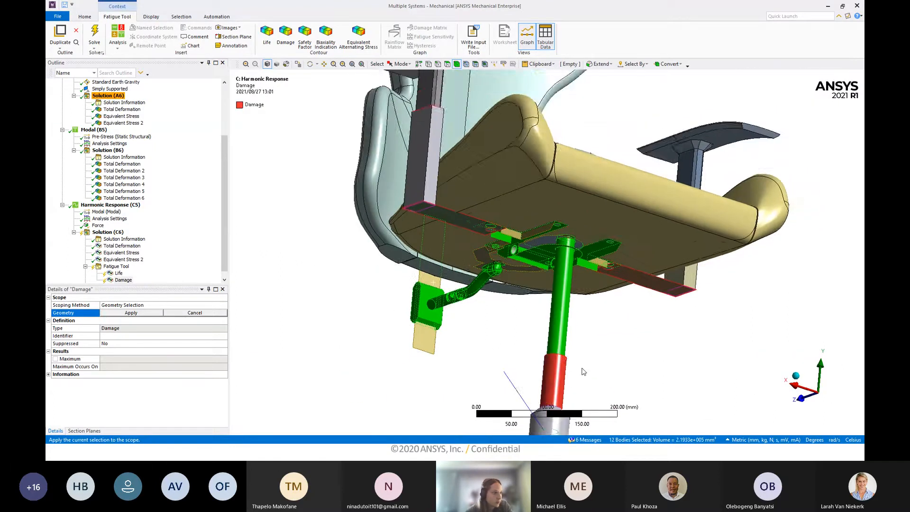
Add the lower column tube, leave out the bottom base hub, and apply the selected bodies as the Damage scope.
{"action": "middle_click_drag", "start_coordinate": [582, 368], "coordinate": [553, 242], "text": "ctrl"}
{"action": "left_click", "coordinate": [516, 278], "text": "ctrl"}
{"action": "left_click", "coordinate": [505, 336], "text": "ctrl"}
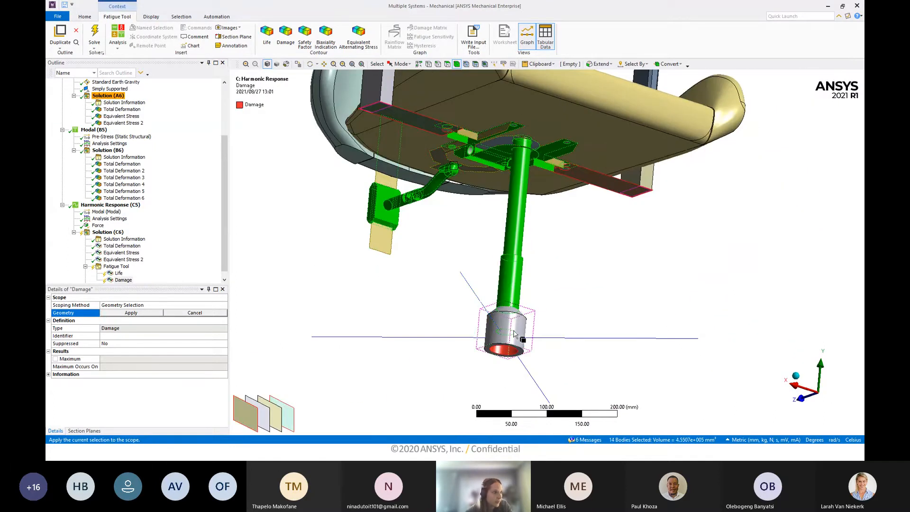
{"action": "left_click", "coordinate": [484, 311], "text": "ctrl"}
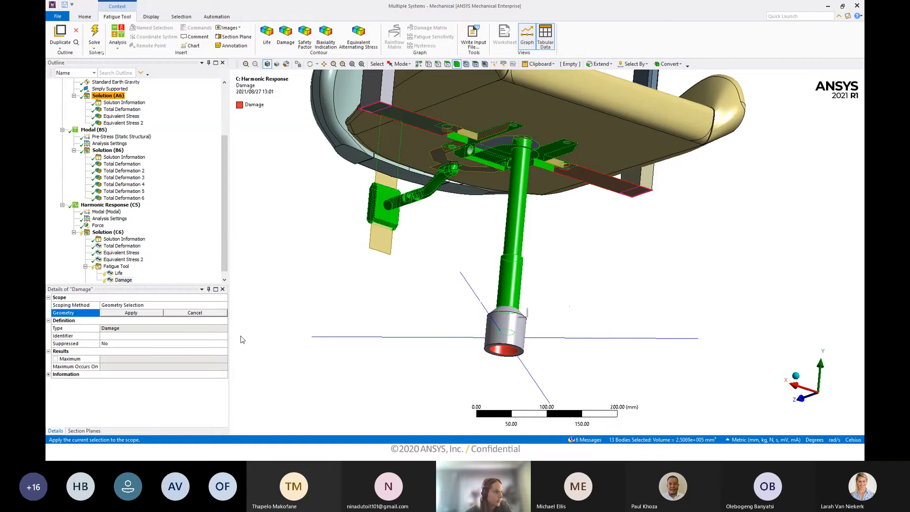
{"action": "left_click", "coordinate": [147, 313]}
Set the harmonic Fatigue Tool's frequency to 0.5 Hz.
{"action": "scroll", "coordinate": [546, 263], "scroll_direction": "down", "scroll_amount": 2}
{"action": "middle_click_drag", "start_coordinate": [501, 234], "coordinate": [467, 285], "text": "ctrl"}
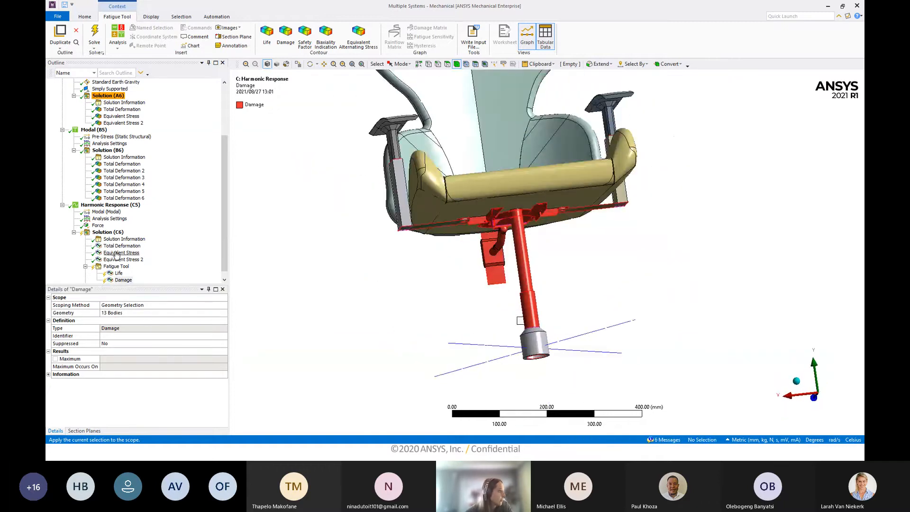
{"action": "middle_click_drag", "start_coordinate": [515, 256], "coordinate": [549, 300]}
{"action": "left_click", "coordinate": [120, 268]}
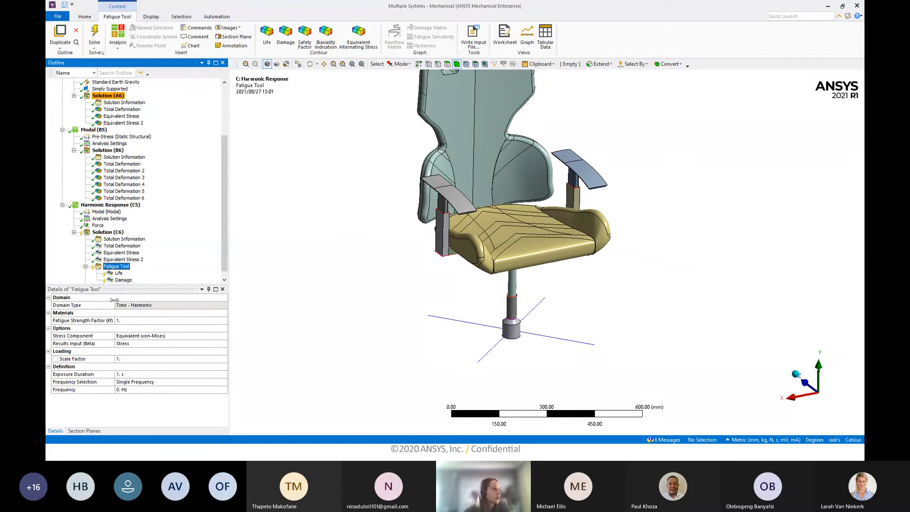
{"action": "left_click", "coordinate": [114, 391]}
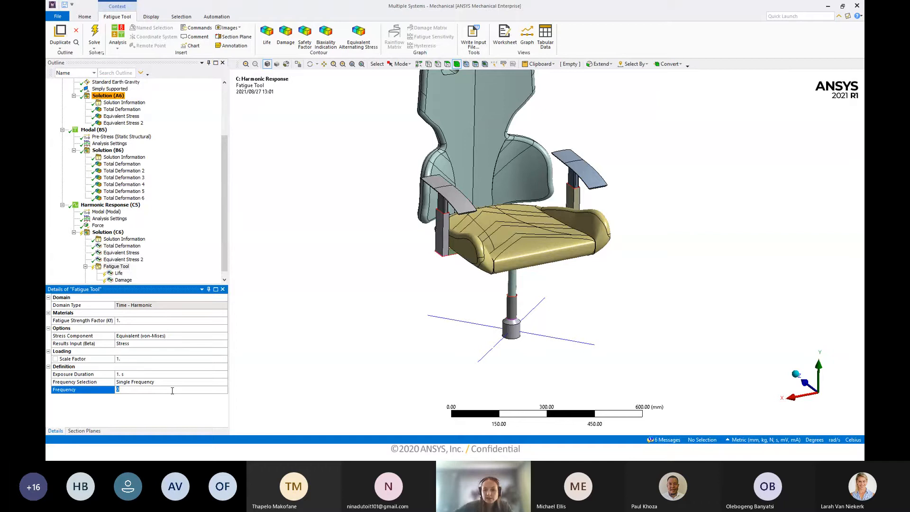
{"action": "type", "text": "0.5"}
{"action": "key", "text": "Return"}
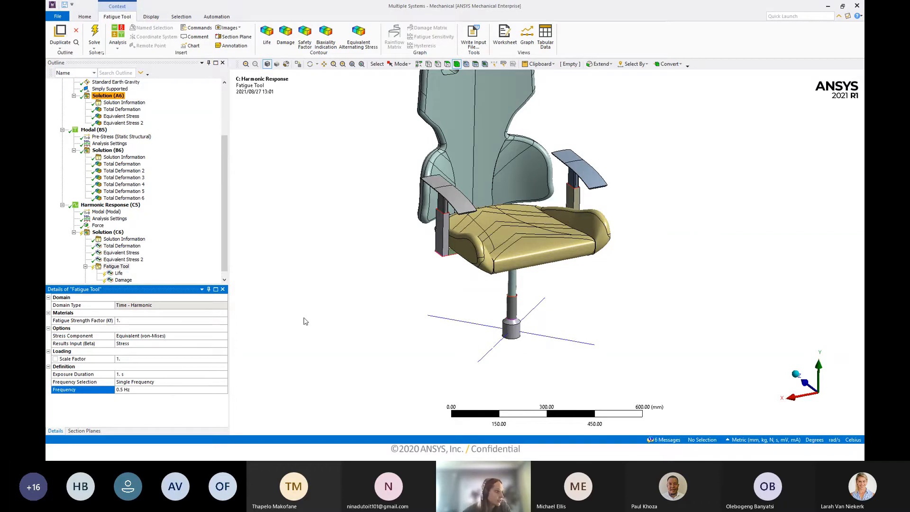
Evaluate all results of the Harmonic Response solution.
{"action": "scroll", "coordinate": [631, 256], "scroll_direction": "down", "scroll_amount": 2}
{"action": "middle_click_drag", "start_coordinate": [631, 256], "coordinate": [590, 295], "text": "ctrl"}
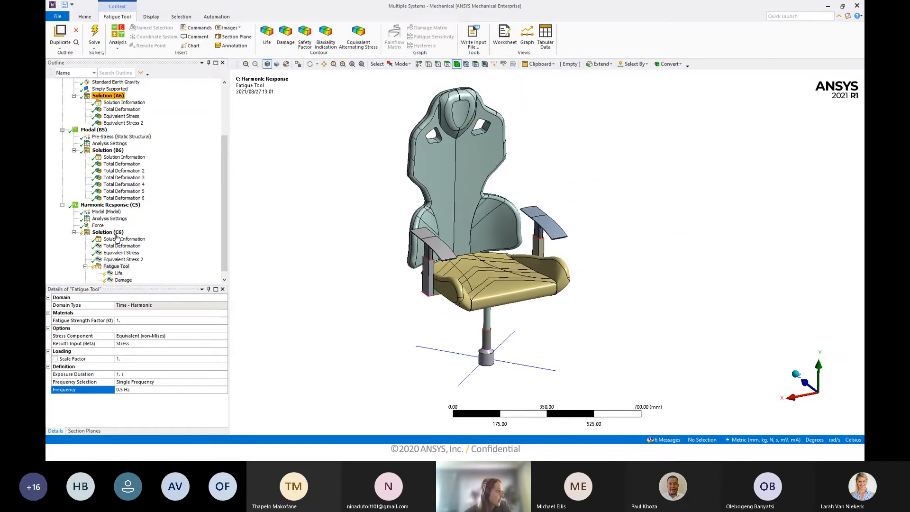
{"action": "left_click", "coordinate": [108, 232]}
{"action": "right_click", "coordinate": [108, 232]}
{"action": "left_click", "coordinate": [137, 257]}
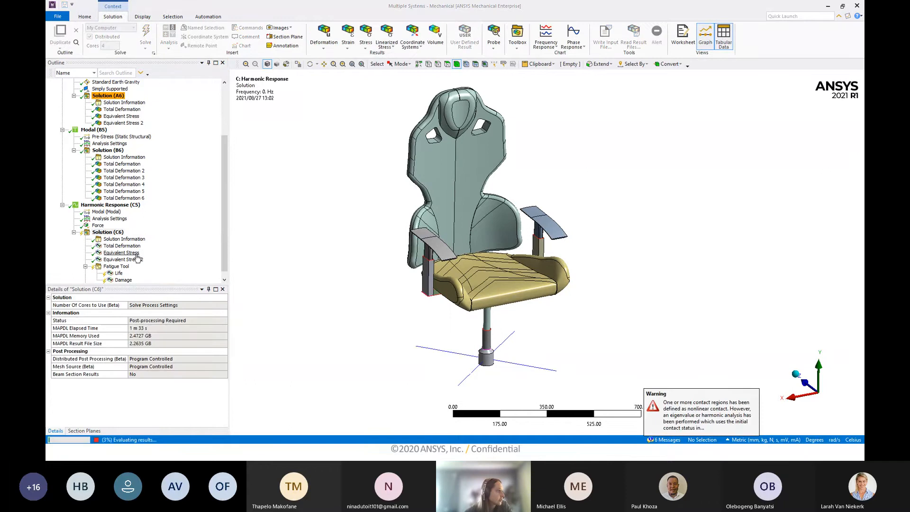
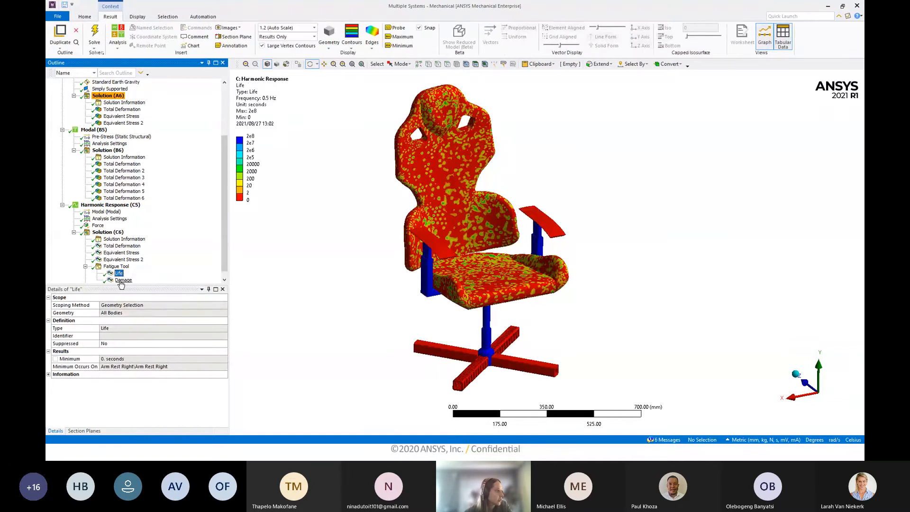
Compare the Life contours on the whole chair with the Damage contours on the scoped support bodies.
{"action": "left_click", "coordinate": [123, 280]}
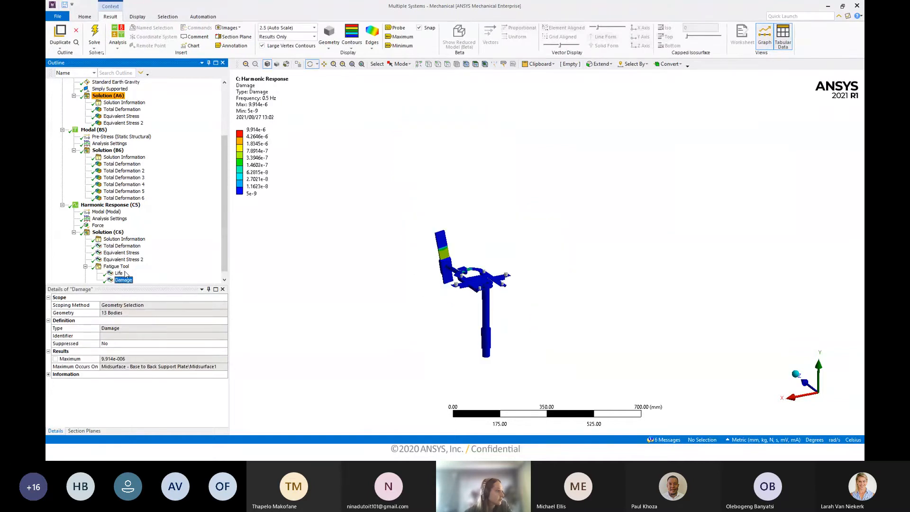
{"action": "left_click", "coordinate": [119, 274]}
{"action": "left_click_drag", "start_coordinate": [370, 278], "coordinate": [467, 188]}
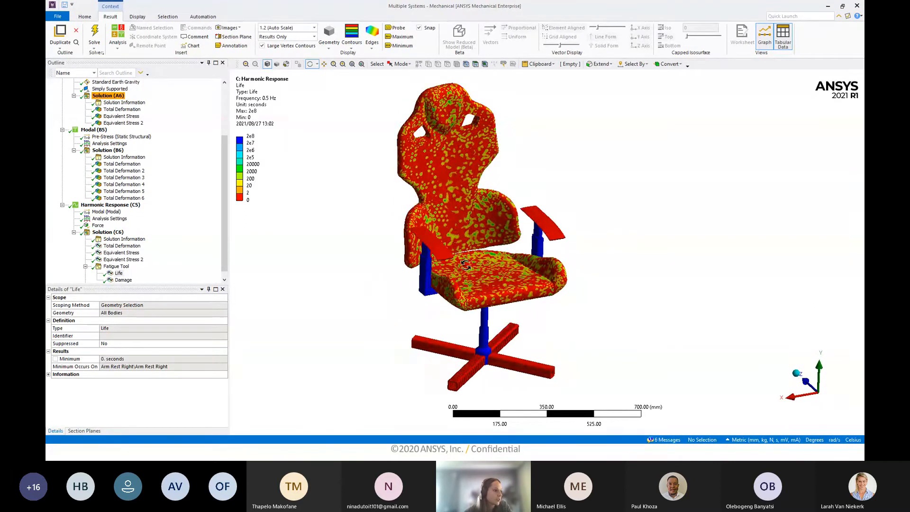
{"action": "mouse_move", "coordinate": [466, 266]}
{"action": "left_mouse_down"}
{"action": "mouse_move", "coordinate": [457, 241]}
{"action": "mouse_move", "coordinate": [456, 253]}
{"action": "left_mouse_up"}
{"action": "left_click", "coordinate": [124, 280]}
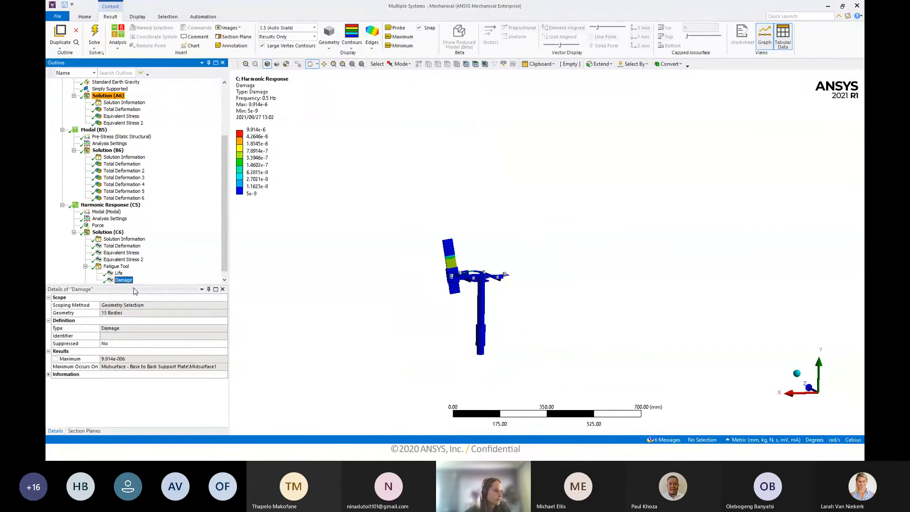
Insert a second Life result under the harmonic solution's Fatigue Tool.
{"action": "right_click", "coordinate": [116, 267]}
{"action": "mouse_move", "coordinate": [156, 271]}
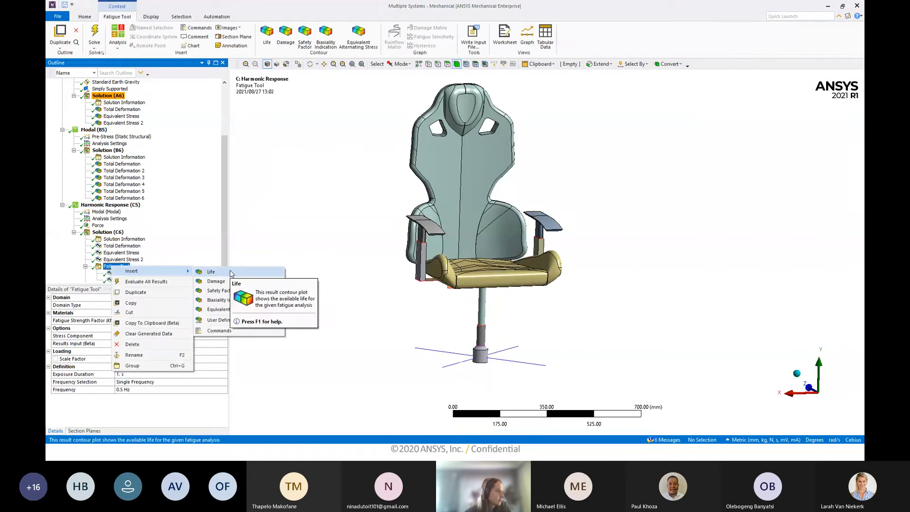
{"action": "left_click", "coordinate": [231, 273]}
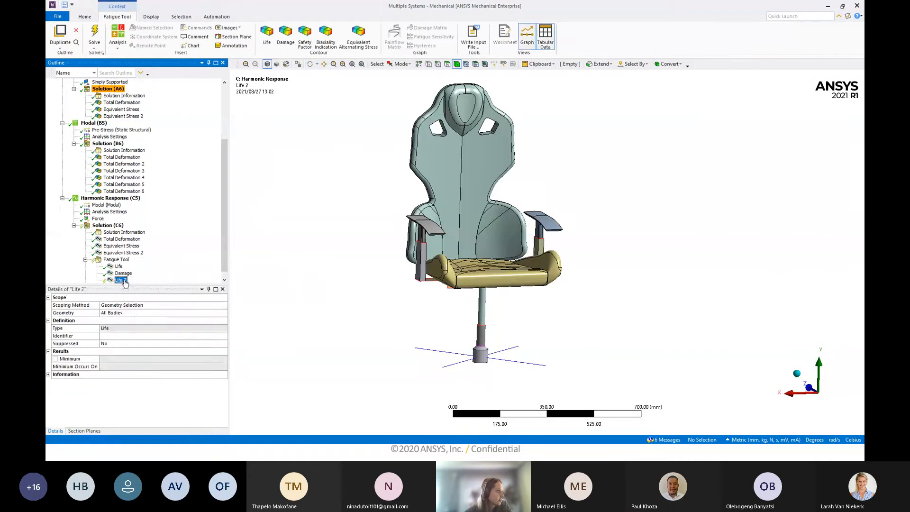
Compare the Damage result's scoped bodies with the first Life result on the whole chair.
{"action": "left_click", "coordinate": [123, 273]}
{"action": "left_click", "coordinate": [126, 314]}
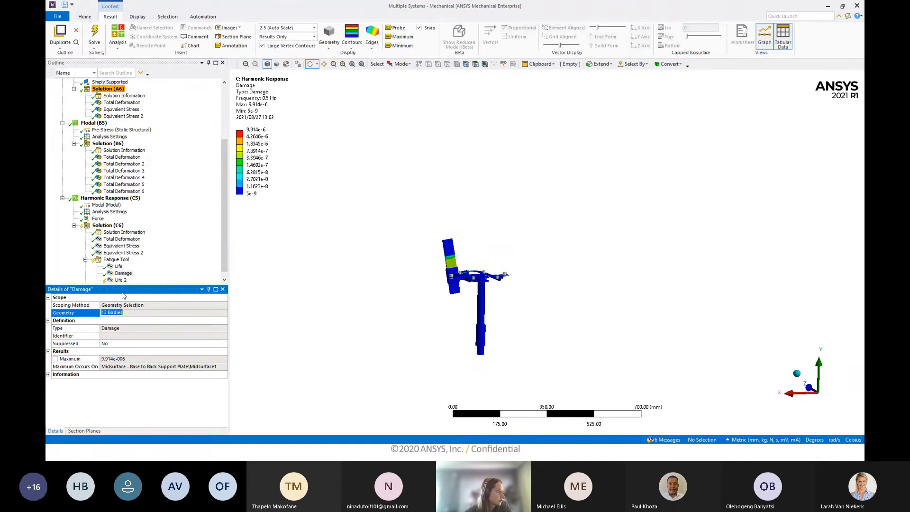
{"action": "left_click", "coordinate": [426, 292]}
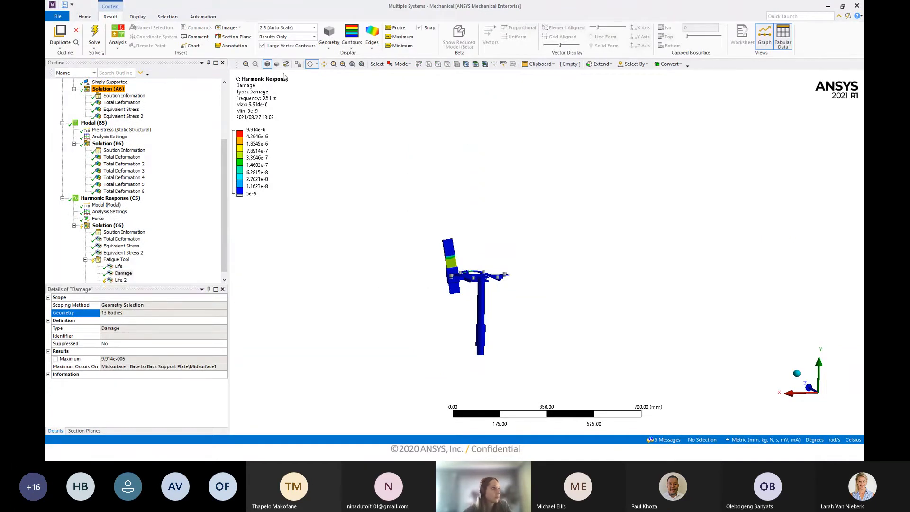
{"action": "left_click", "coordinate": [119, 266]}
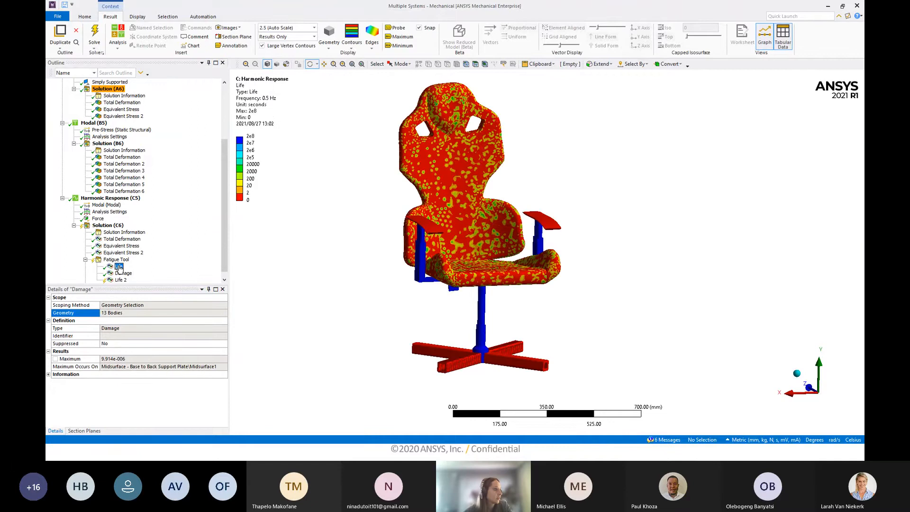
{"action": "left_click", "coordinate": [122, 273]}
{"action": "left_click", "coordinate": [117, 313]}
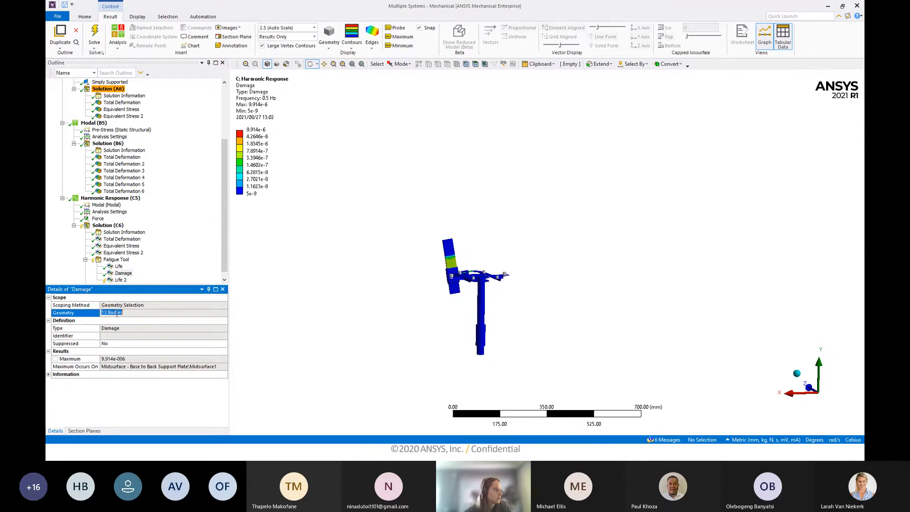
For the second Life result, select the armrest support plates and the seat bracket plates underneath the seat as bodies.
{"action": "left_click", "coordinate": [120, 281]}
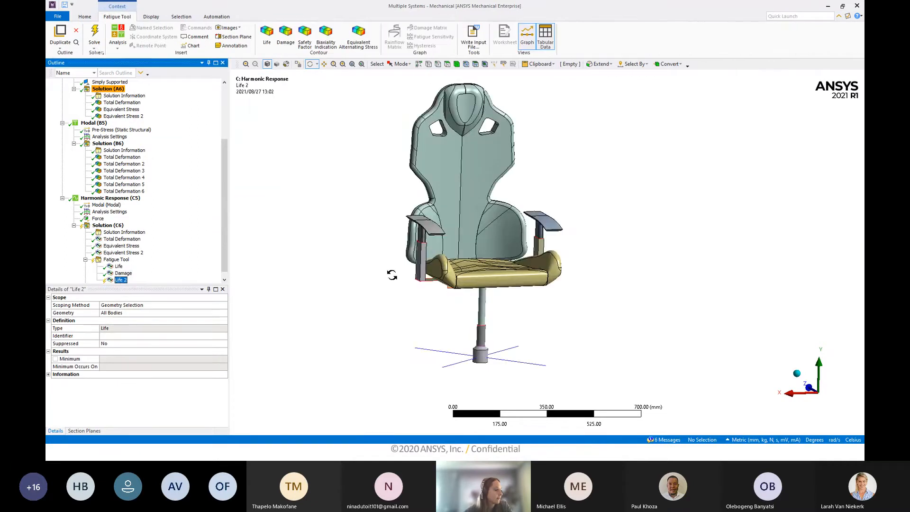
{"action": "left_click_drag", "start_coordinate": [392, 275], "coordinate": [388, 58]}
{"action": "left_click", "coordinate": [457, 64]}
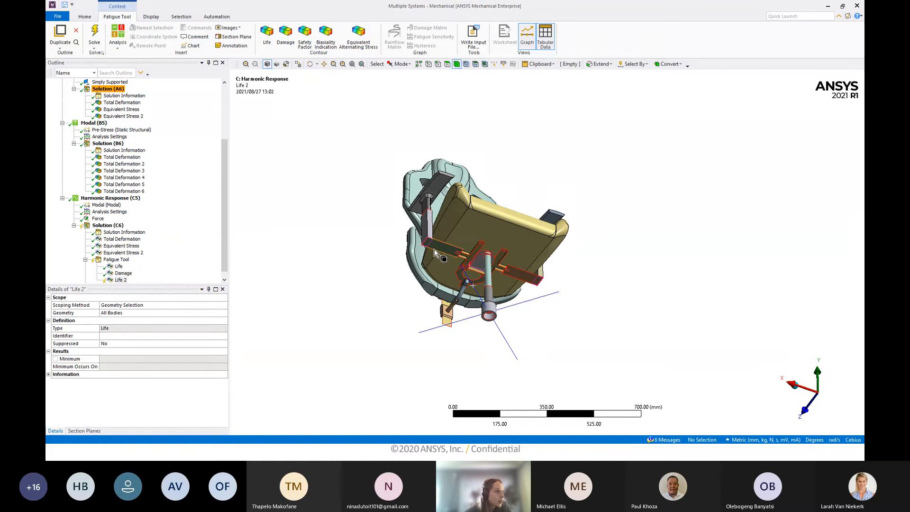
{"action": "scroll", "coordinate": [546, 248], "scroll_direction": "up", "scroll_amount": 3}
{"action": "left_click", "coordinate": [372, 245]}
{"action": "left_click", "coordinate": [405, 265], "text": "ctrl"}
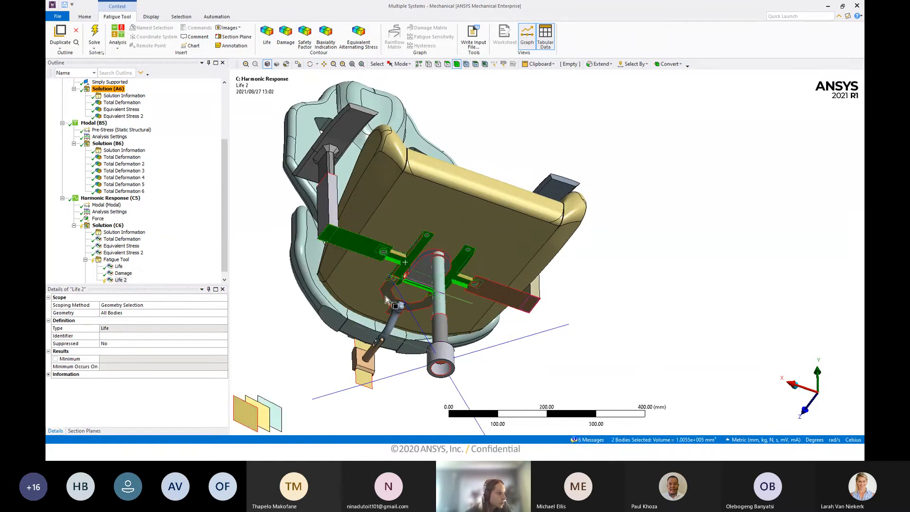
{"action": "left_click", "coordinate": [484, 296], "text": "ctrl"}
{"action": "scroll", "coordinate": [457, 284], "scroll_direction": "up", "scroll_amount": 4}
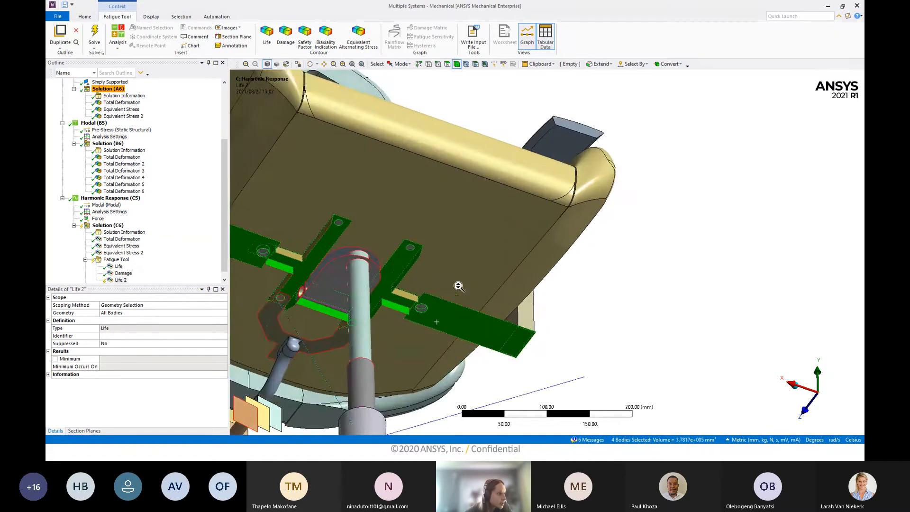
{"action": "middle_click_drag", "start_coordinate": [328, 367], "coordinate": [486, 276], "text": "ctrl"}
{"action": "left_click", "coordinate": [412, 280], "text": "ctrl"}
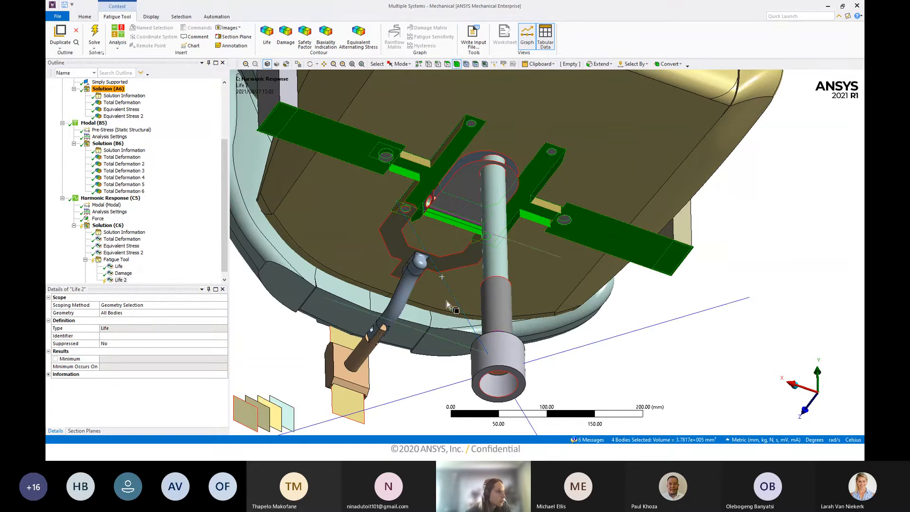
{"action": "left_click", "coordinate": [442, 277], "text": "ctrl"}
Add the bent back-support arm, its connecting rod and block, and the backrest plate to the body selection.
{"action": "middle_click_drag", "start_coordinate": [395, 236], "coordinate": [498, 264]}
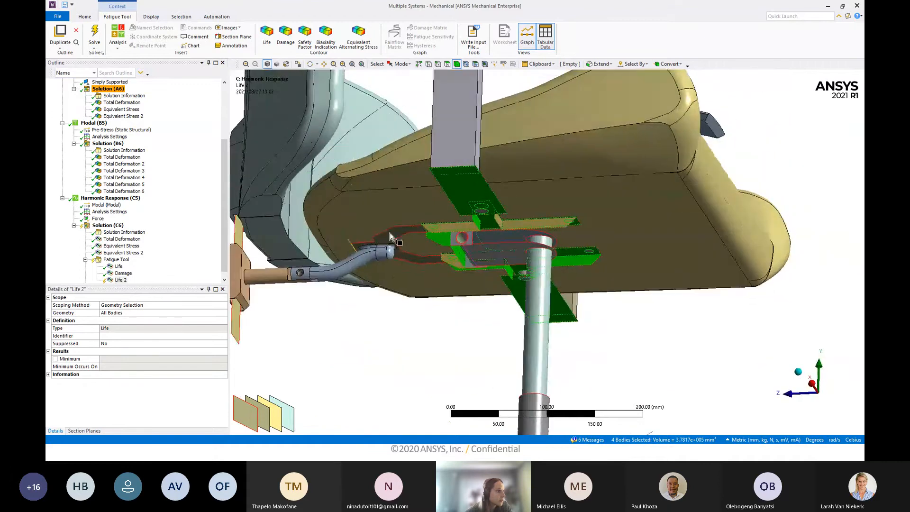
{"action": "left_click", "coordinate": [343, 261], "text": "ctrl"}
{"action": "left_click", "coordinate": [274, 279], "text": "ctrl"}
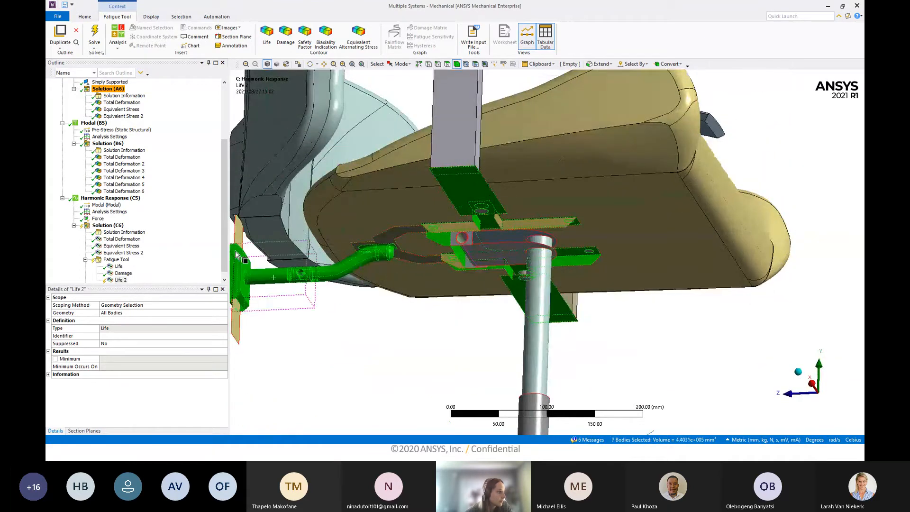
{"action": "left_click", "coordinate": [239, 238], "text": "ctrl"}
{"action": "mouse_move", "coordinate": [453, 239]}
{"action": "middle_mouse_down"}
{"action": "mouse_move", "coordinate": [461, 223]}
{"action": "mouse_move", "coordinate": [463, 241]}
{"action": "middle_mouse_up"}
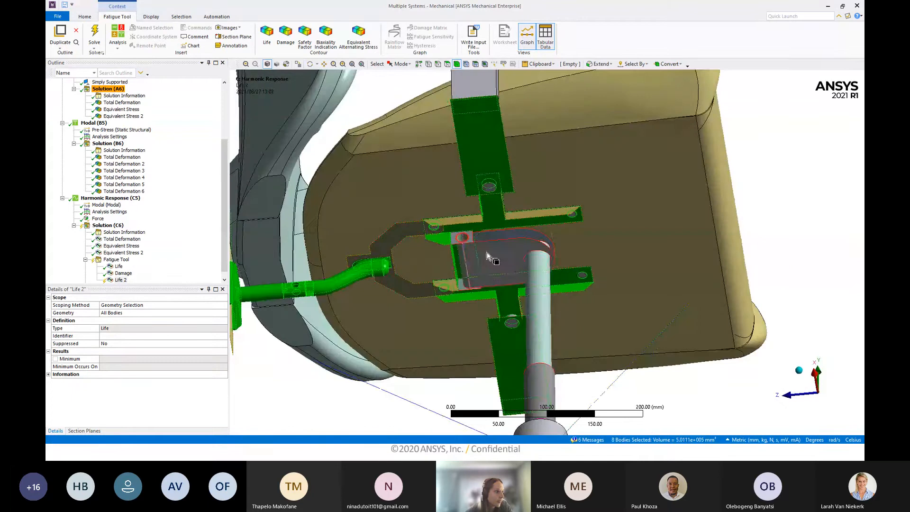
Add the seat mechanism's centre plate and the small pivot bodies between the brackets to the selection.
{"action": "left_click", "coordinate": [463, 241], "text": "ctrl"}
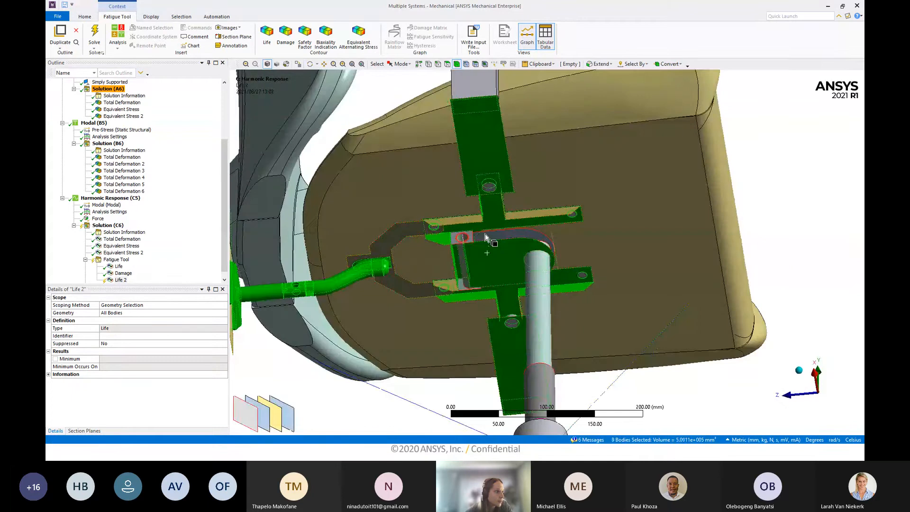
{"action": "left_click", "coordinate": [454, 239], "text": "ctrl"}
{"action": "middle_click_drag", "start_coordinate": [463, 286], "coordinate": [482, 195]}
{"action": "scroll", "coordinate": [478, 286], "scroll_direction": "up", "scroll_amount": 2}
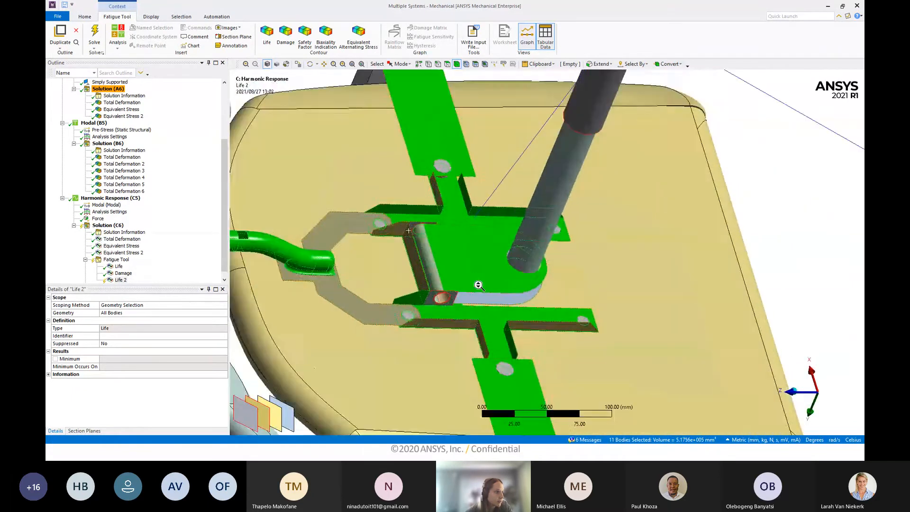
{"action": "scroll", "coordinate": [479, 285], "scroll_direction": "up", "scroll_amount": 1}
{"action": "left_click", "coordinate": [447, 301], "text": "ctrl"}
{"action": "left_click", "coordinate": [427, 282], "text": "ctrl"}
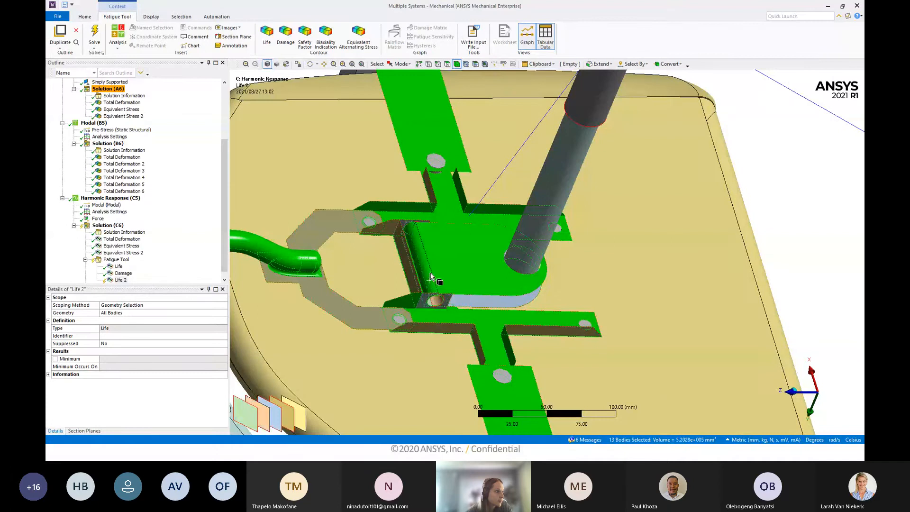
{"action": "middle_click_drag", "start_coordinate": [430, 273], "coordinate": [335, 388]}
{"action": "left_click", "coordinate": [422, 256], "text": "ctrl"}
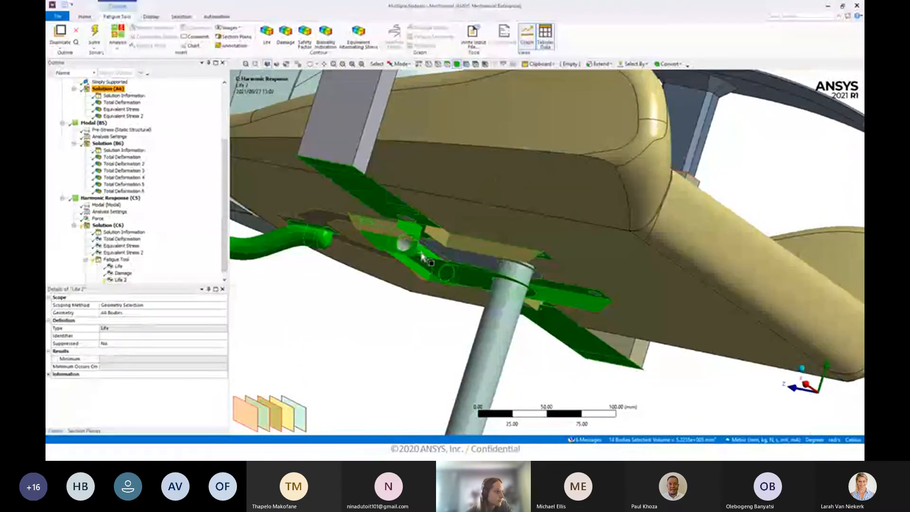
{"action": "left_click", "coordinate": [469, 264], "text": "ctrl"}
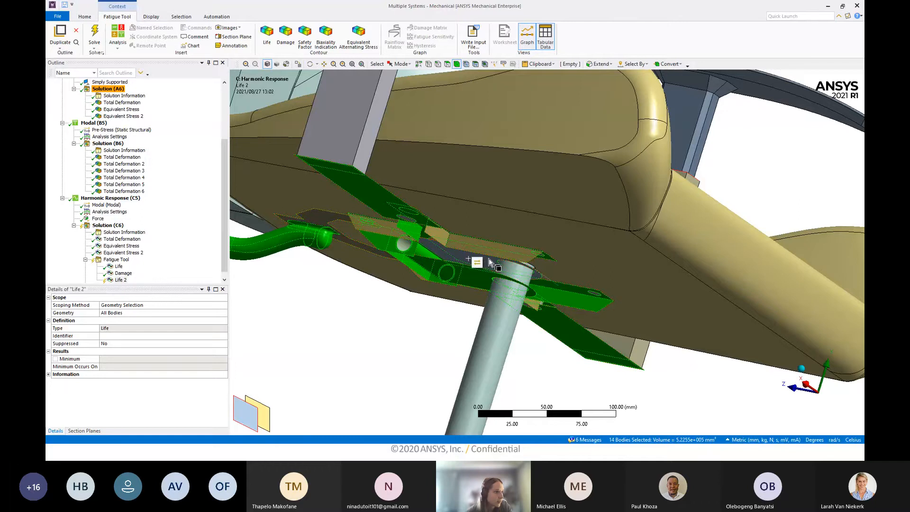
Add the column tubes and the base hub to the selection and scope the second Life result to these 16 bodies.
{"action": "scroll", "coordinate": [489, 262], "scroll_direction": "down", "scroll_amount": 5}
{"action": "left_click", "coordinate": [500, 372], "text": "ctrl"}
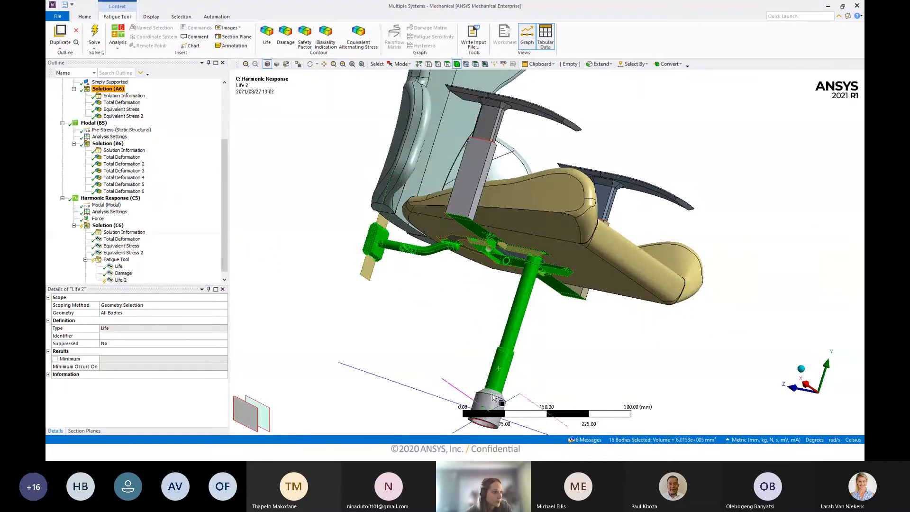
{"action": "left_click", "coordinate": [490, 401], "text": "ctrl"}
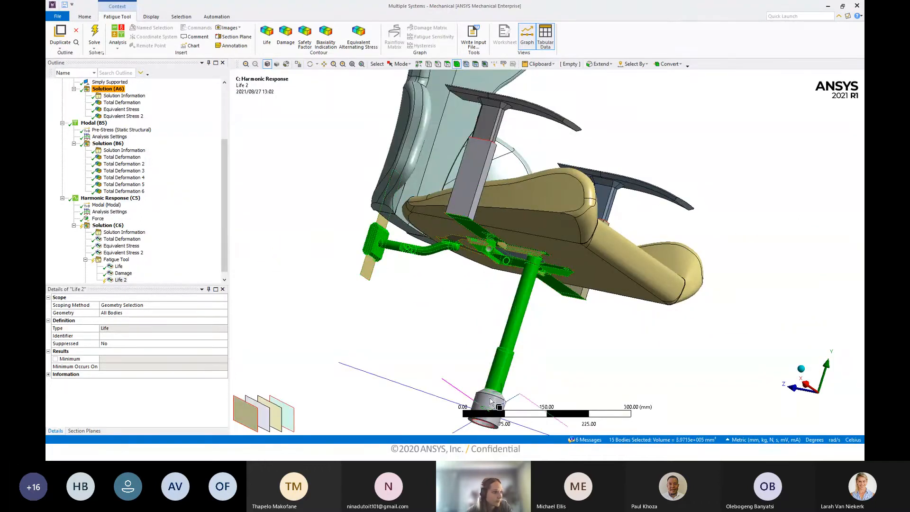
{"action": "left_click", "coordinate": [520, 394], "text": "ctrl"}
{"action": "scroll", "coordinate": [520, 389], "scroll_direction": "down", "scroll_amount": 2}
{"action": "left_click", "coordinate": [499, 375], "text": "ctrl"}
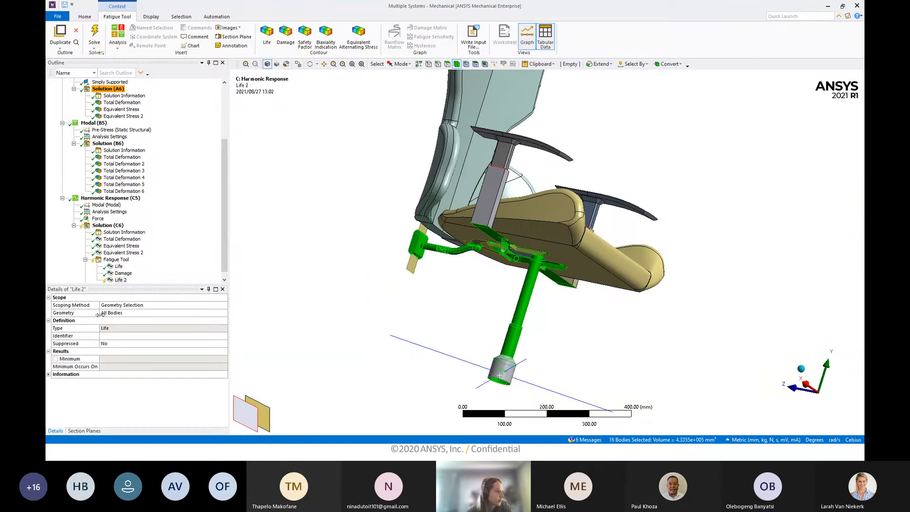
{"action": "left_click", "coordinate": [122, 314]}
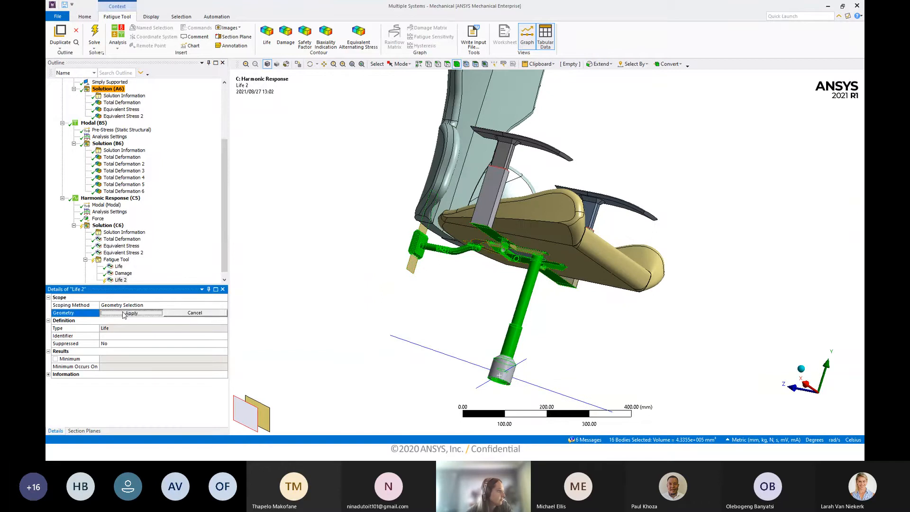
{"action": "left_click", "coordinate": [122, 313]}
Evaluate all results of the harmonic Fatigue Tool and display the second Life result.
{"action": "scroll", "coordinate": [434, 308], "scroll_direction": "down", "scroll_amount": 2}
{"action": "middle_click_drag", "start_coordinate": [434, 308], "coordinate": [266, 315]}
{"action": "right_click", "coordinate": [116, 261]}
{"action": "left_click", "coordinate": [135, 274]}
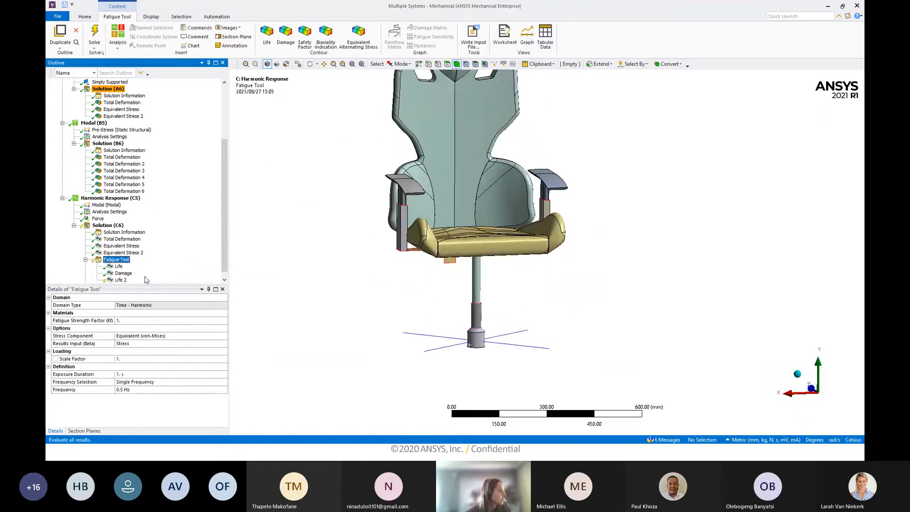
{"action": "left_click", "coordinate": [121, 280]}
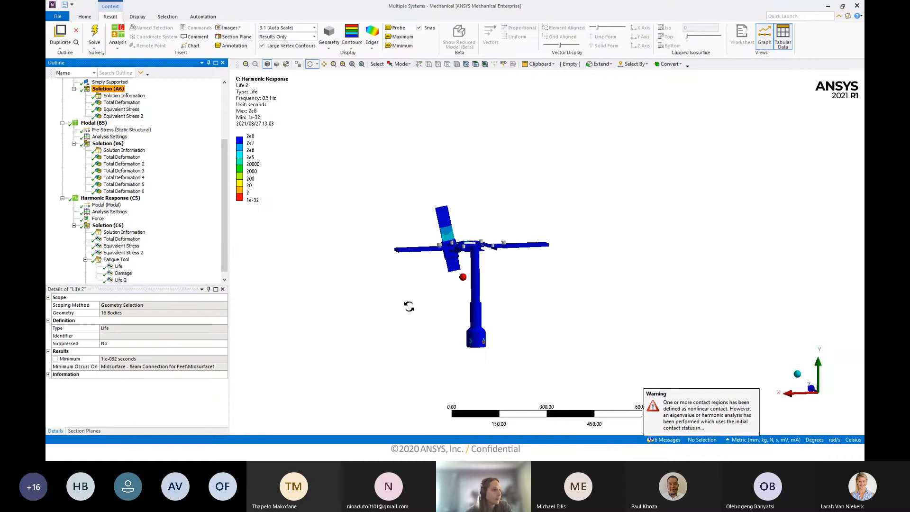
Examine the Life contours on the support bodies from the front and from underneath.
{"action": "middle_click_drag", "start_coordinate": [407, 305], "coordinate": [386, 306]}
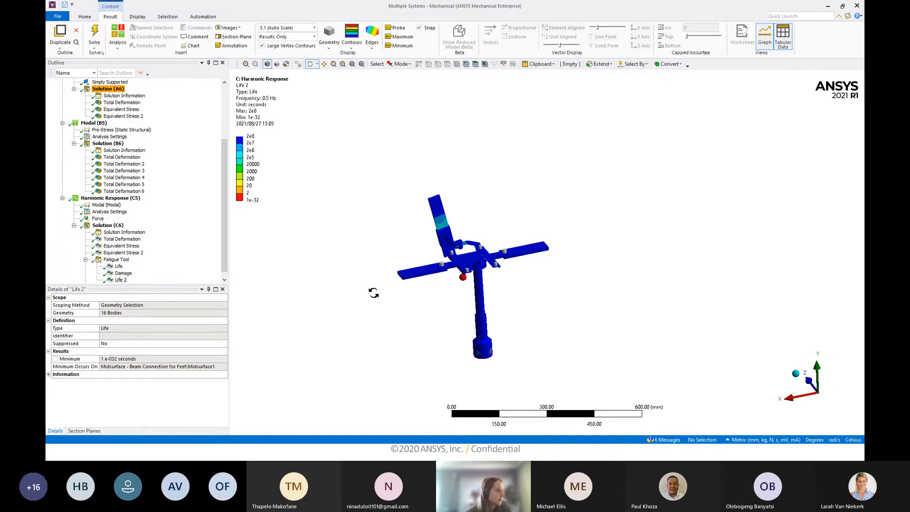
{"action": "middle_click_drag", "start_coordinate": [374, 292], "coordinate": [469, 166]}
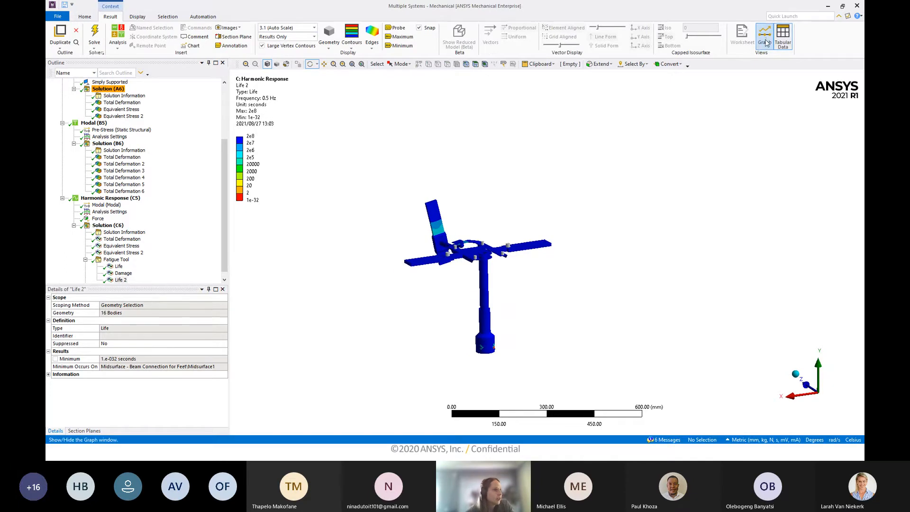
{"action": "left_click_drag", "start_coordinate": [909, 279], "coordinate": [909, 323]}
{"action": "scroll", "coordinate": [370, 294], "scroll_direction": "up", "scroll_amount": 4}
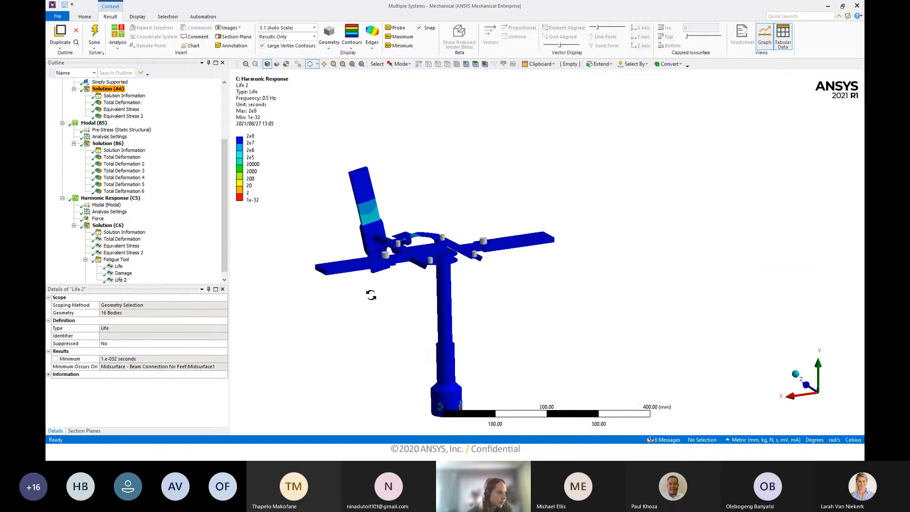
{"action": "middle_click_drag", "start_coordinate": [373, 280], "coordinate": [622, 222], "text": "ctrl"}
{"action": "middle_click_drag", "start_coordinate": [550, 355], "coordinate": [438, 187], "text": "ctrl"}
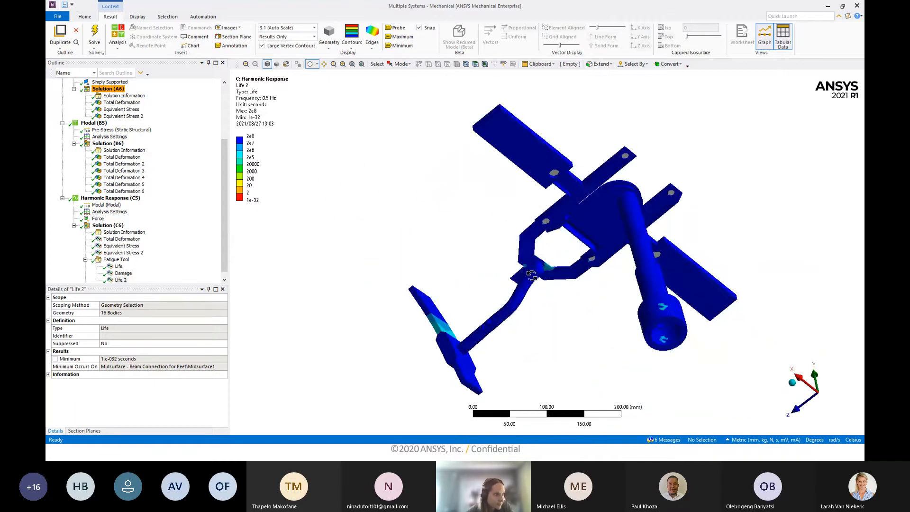
{"action": "scroll", "coordinate": [437, 187], "scroll_direction": "up", "scroll_amount": 3}
Mark the minimum life location on the second Life result and inspect it at the base hub and around the assembly.
{"action": "left_click", "coordinate": [401, 46]}
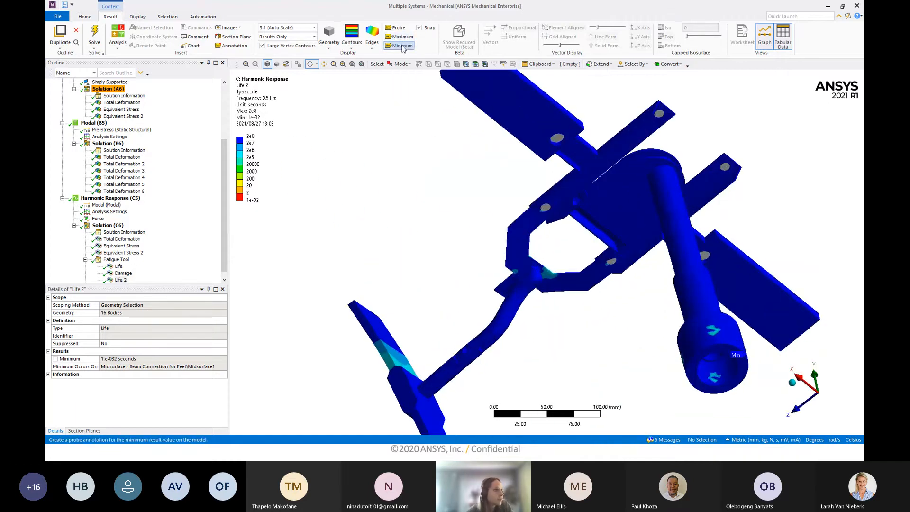
{"action": "middle_click_drag", "start_coordinate": [656, 218], "coordinate": [637, 315]}
{"action": "middle_click_drag", "start_coordinate": [637, 316], "coordinate": [521, 271], "text": "ctrl"}
{"action": "scroll", "coordinate": [463, 278], "scroll_direction": "up", "scroll_amount": 2}
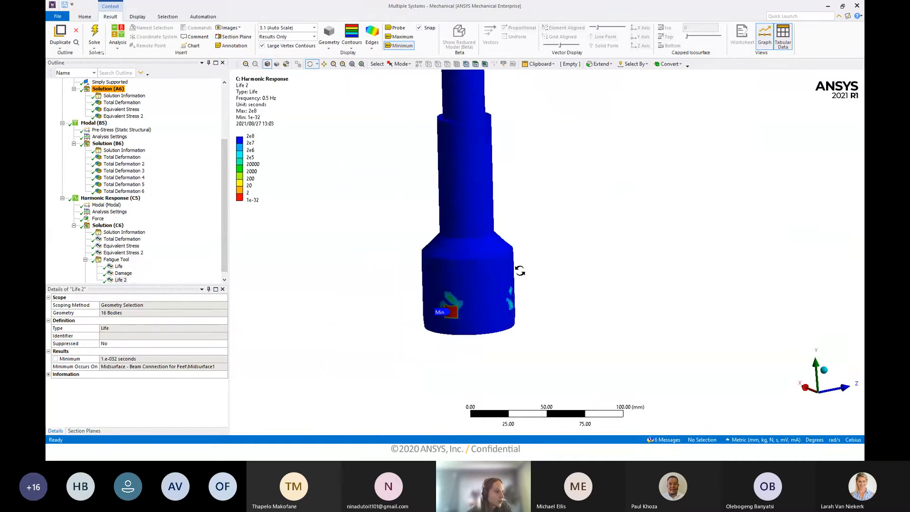
{"action": "scroll", "coordinate": [531, 258], "scroll_direction": "down", "scroll_amount": 5}
{"action": "scroll", "coordinate": [563, 242], "scroll_direction": "down", "scroll_amount": 3}
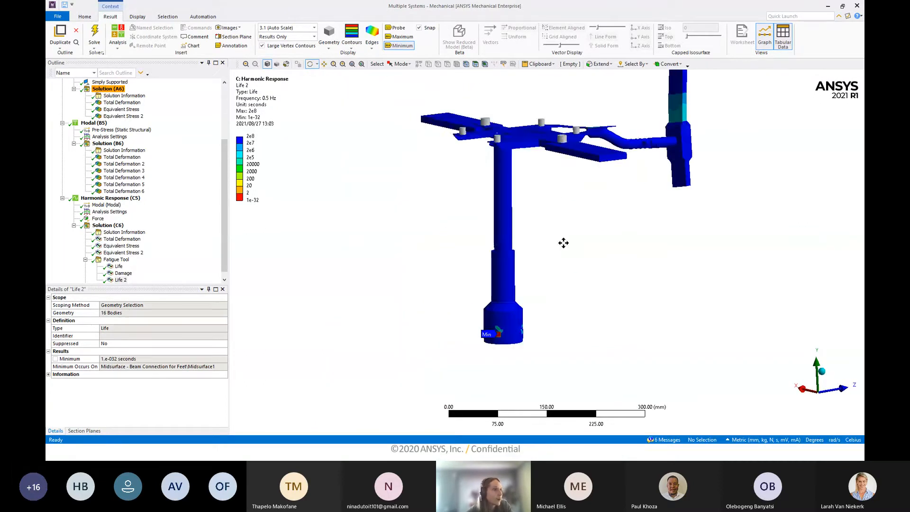
{"action": "middle_click_drag", "start_coordinate": [563, 242], "coordinate": [792, 263]}
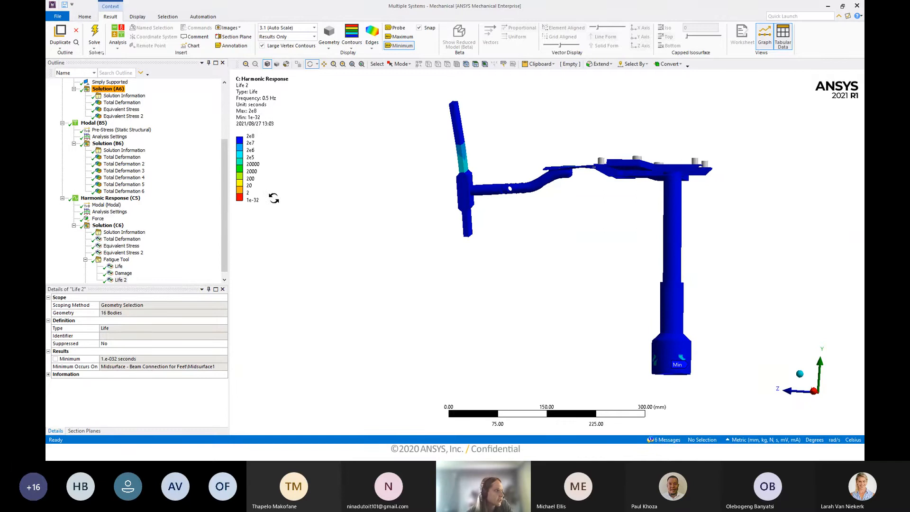
{"action": "middle_click_drag", "start_coordinate": [274, 198], "coordinate": [460, 306]}
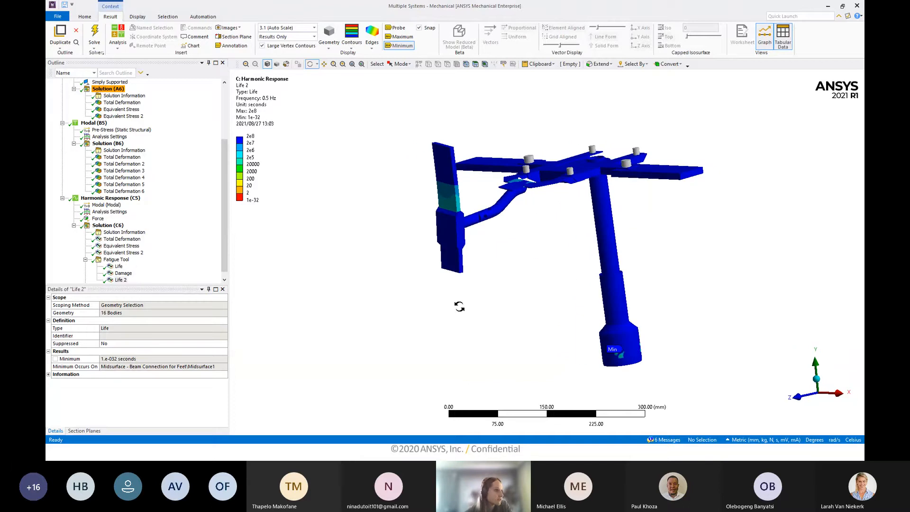
Insert a third Life result under the harmonic solution's Fatigue Tool.
{"action": "right_click", "coordinate": [109, 226]}
{"action": "left_click", "coordinate": [338, 300]}
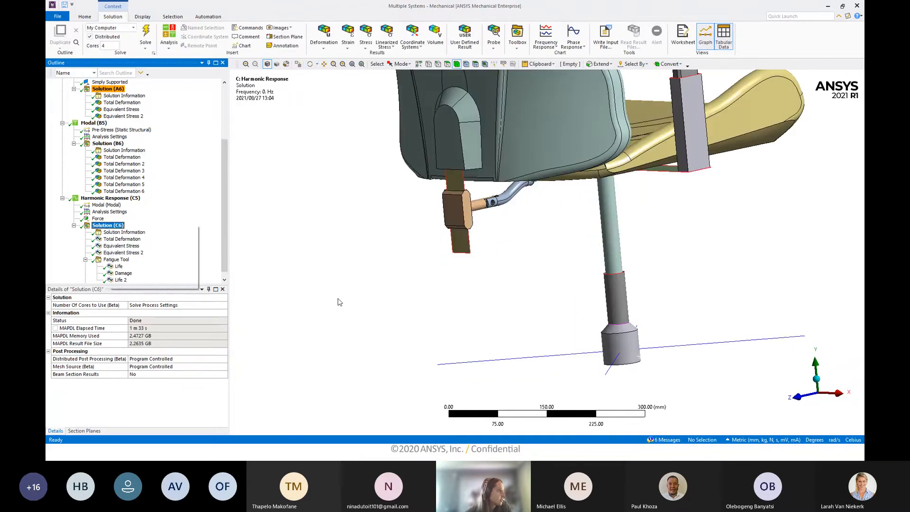
{"action": "right_click", "coordinate": [110, 259]}
{"action": "mouse_move", "coordinate": [127, 269]}
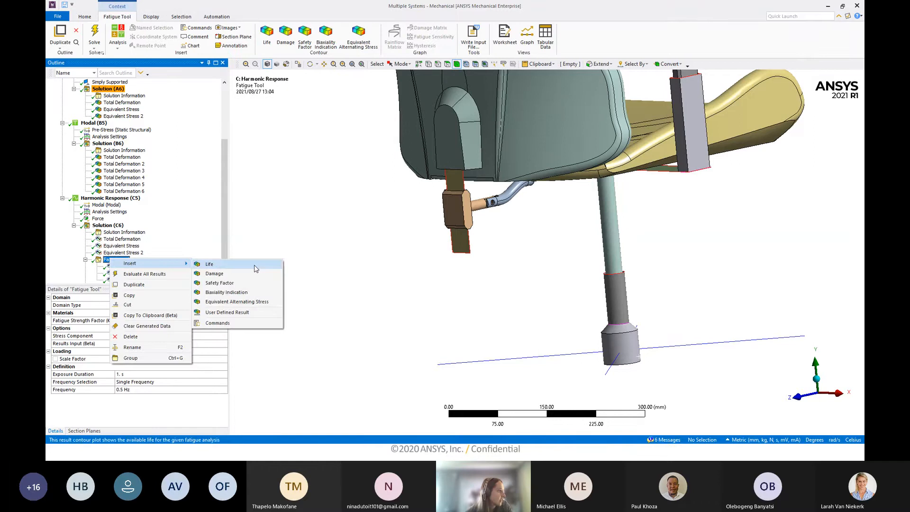
{"action": "left_click", "coordinate": [209, 263]}
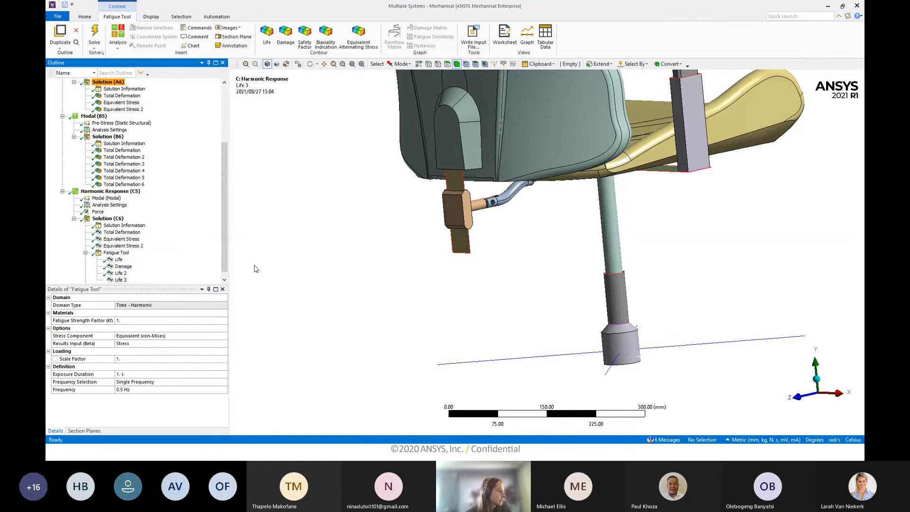
Scope the third Life result to the flat plate body that supports the backrest.
{"action": "left_click", "coordinate": [459, 242]}
{"action": "left_click", "coordinate": [127, 314]}
{"action": "left_click", "coordinate": [121, 315]}
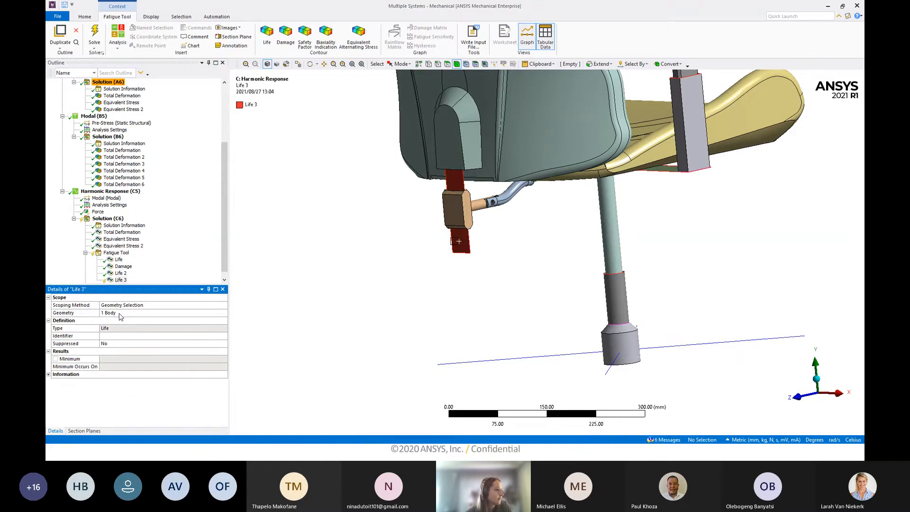
Evaluate all results of the harmonic solution and display the third Life result.
{"action": "right_click", "coordinate": [114, 219]}
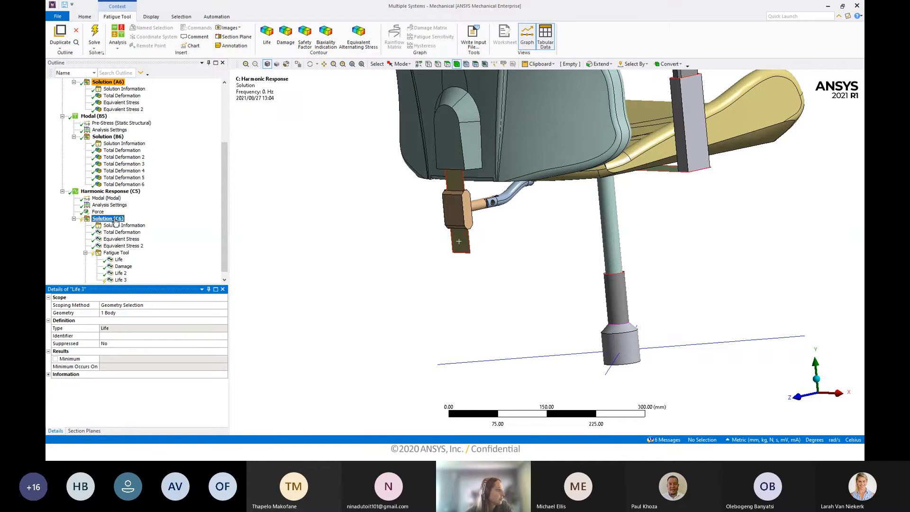
{"action": "left_click", "coordinate": [142, 234]}
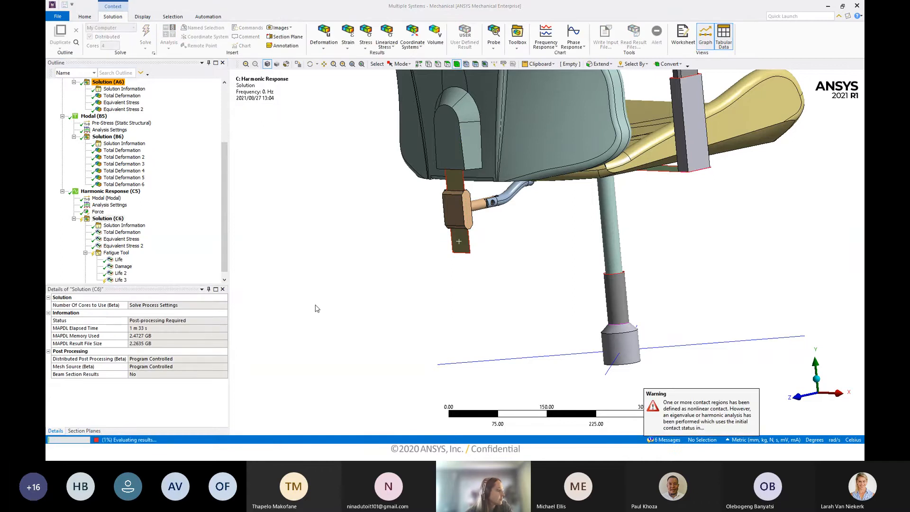
{"action": "left_click", "coordinate": [121, 281]}
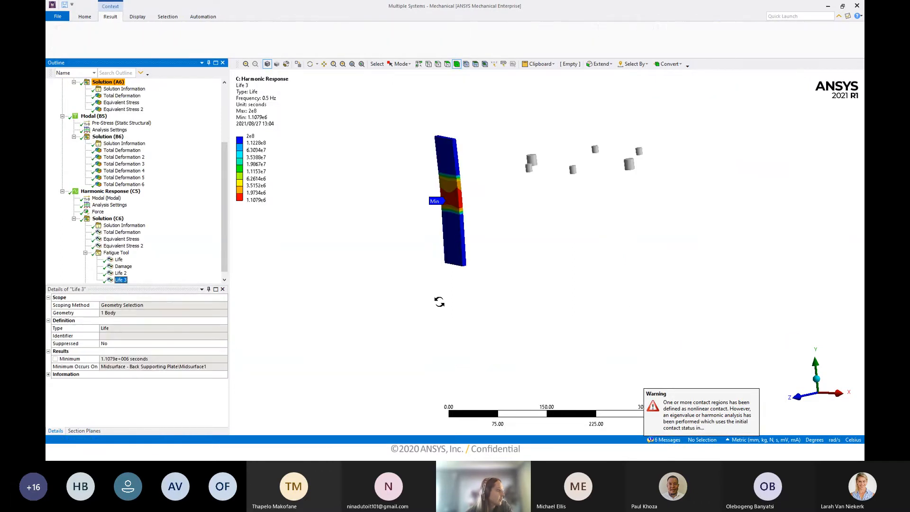
Examine the Life contours and the minimum location on the back supporting plate from several angles.
{"action": "middle_click_drag", "start_coordinate": [439, 301], "coordinate": [517, 255]}
{"action": "middle_click_drag", "start_coordinate": [717, 274], "coordinate": [681, 252], "text": "ctrl"}
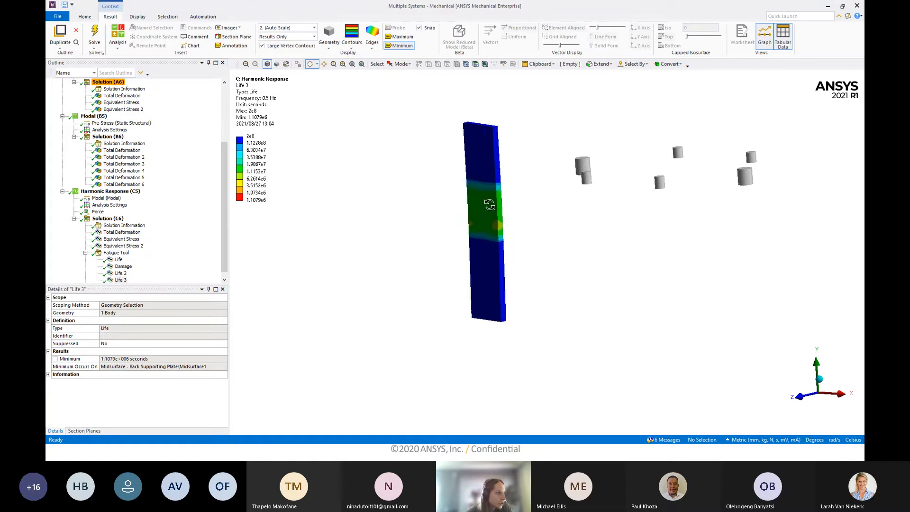
{"action": "scroll", "coordinate": [496, 192], "scroll_direction": "down", "scroll_amount": 2}
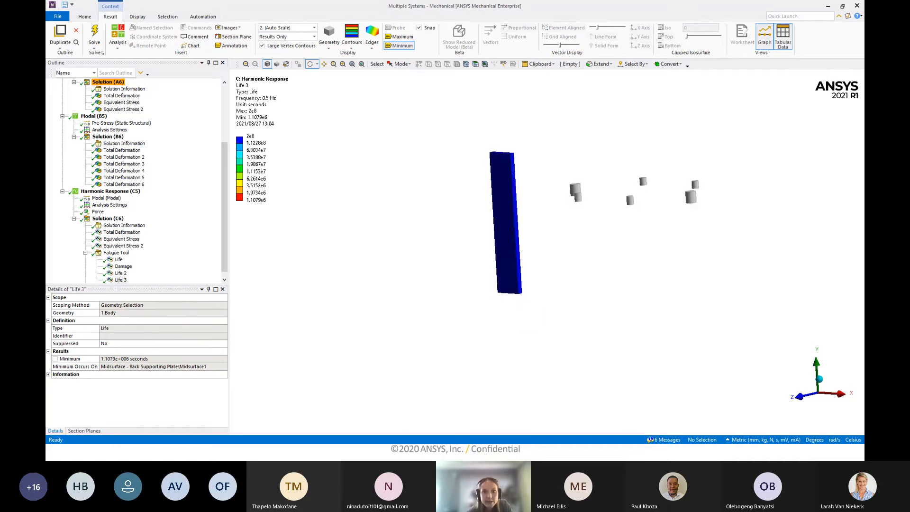
{"action": "right_click", "coordinate": [387, 236]}
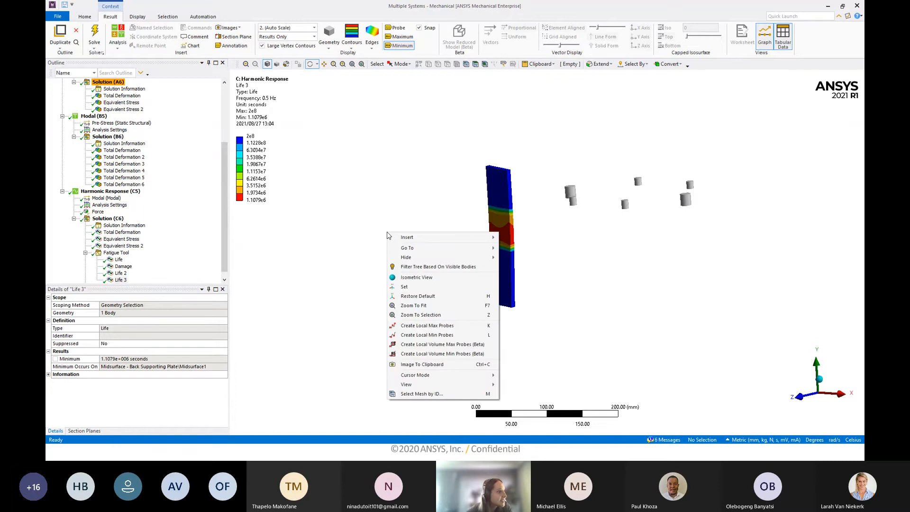
{"action": "left_click", "coordinate": [324, 271]}
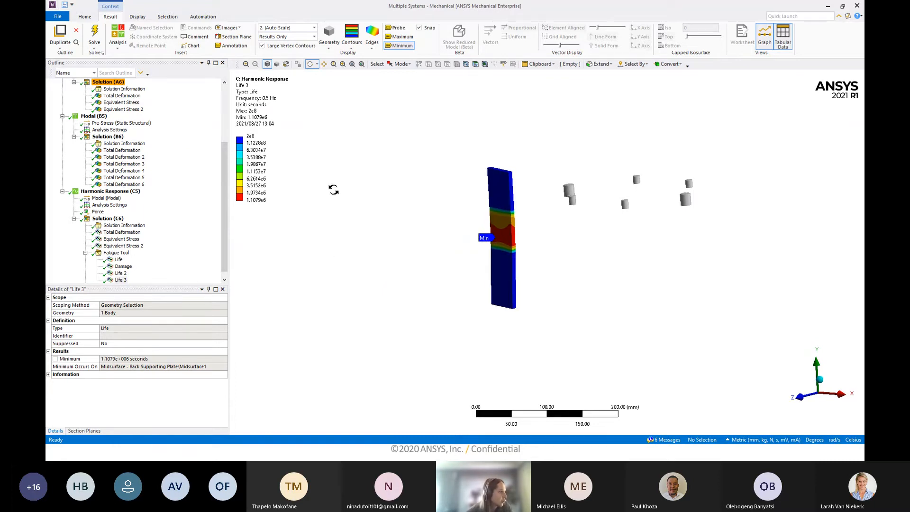
{"action": "right_click", "coordinate": [368, 237]}
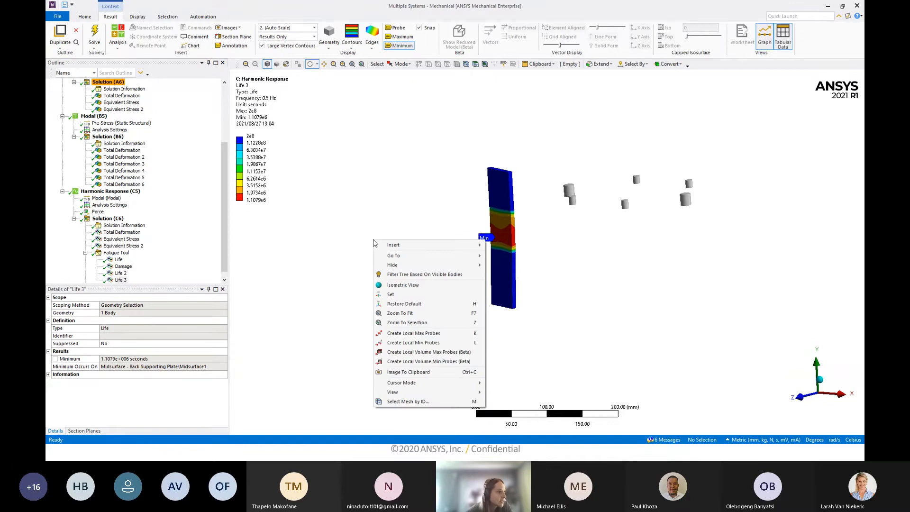
{"action": "left_click", "coordinate": [333, 252]}
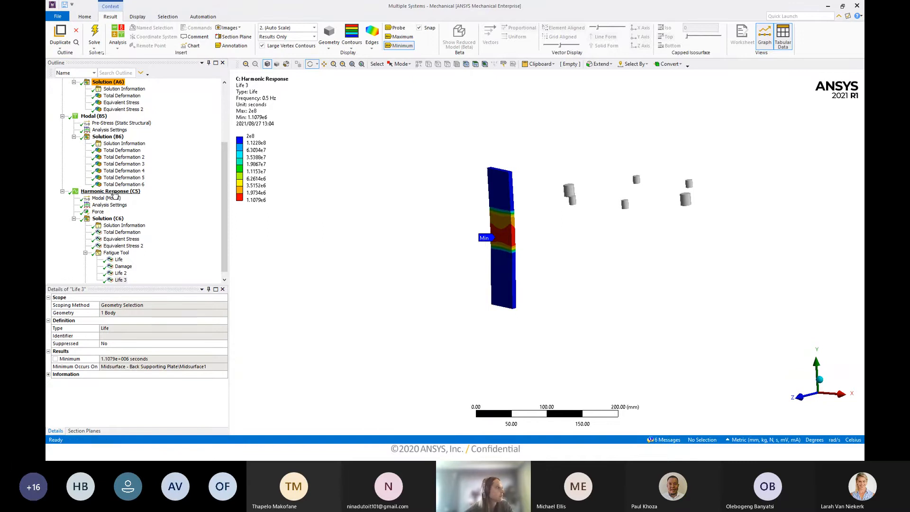
{"action": "right_click", "coordinate": [330, 215]}
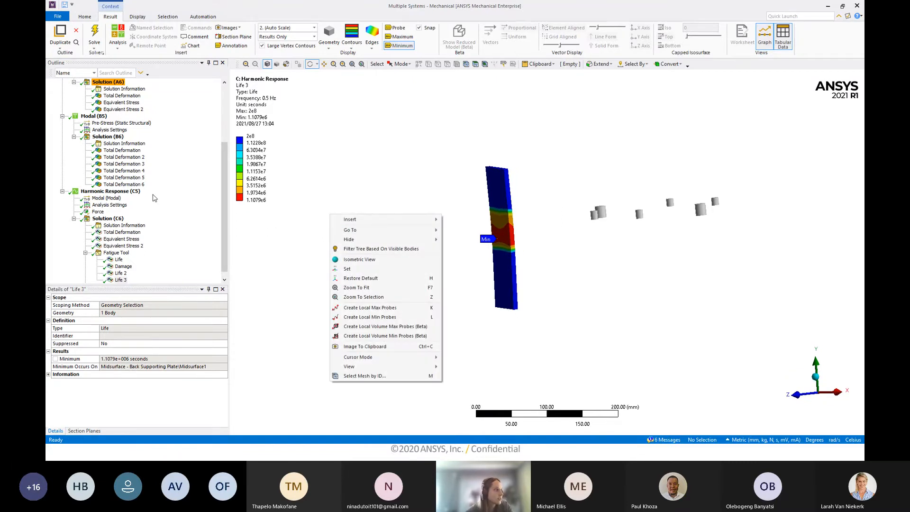
Display the harmonic Total Deformation and Equivalent Stress results, and examine the stress on the whole chair from the front and side.
{"action": "left_click", "coordinate": [114, 233]}
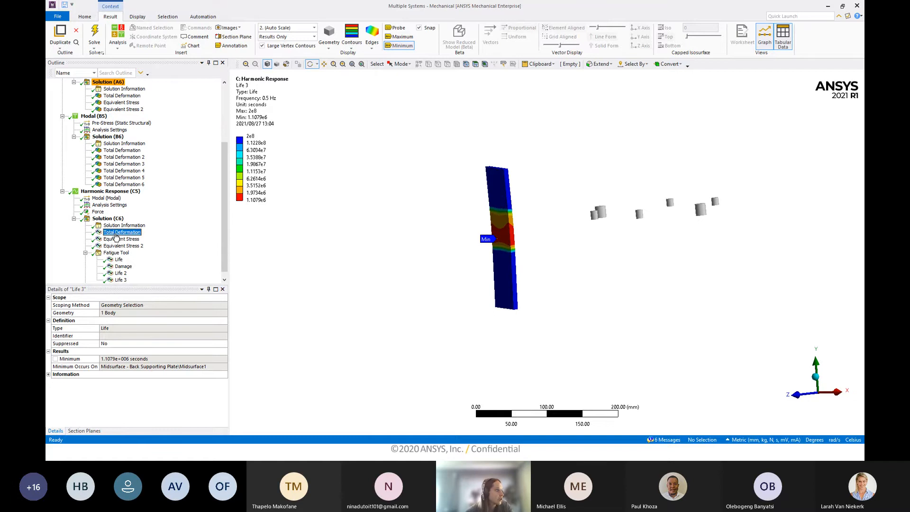
{"action": "left_click", "coordinate": [117, 239]}
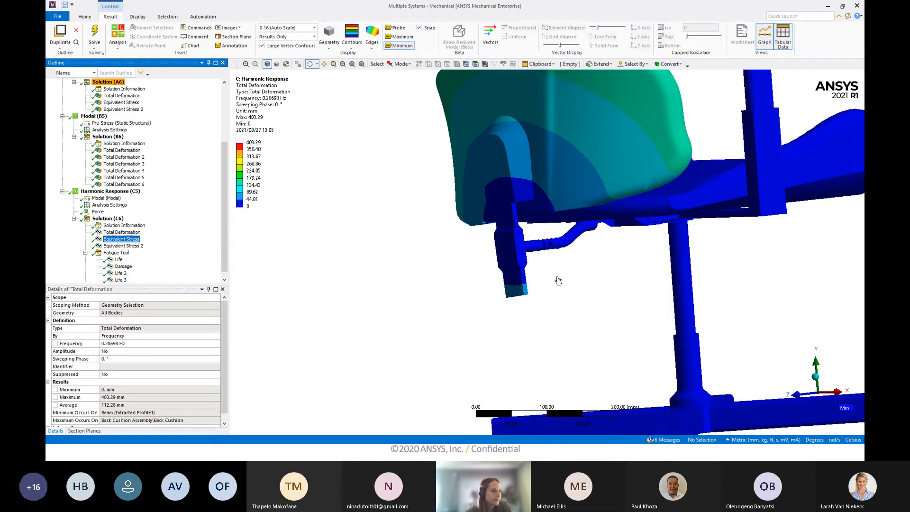
{"action": "scroll", "coordinate": [585, 292], "scroll_direction": "down", "scroll_amount": 5}
{"action": "middle_click_drag", "start_coordinate": [586, 293], "coordinate": [432, 323]}
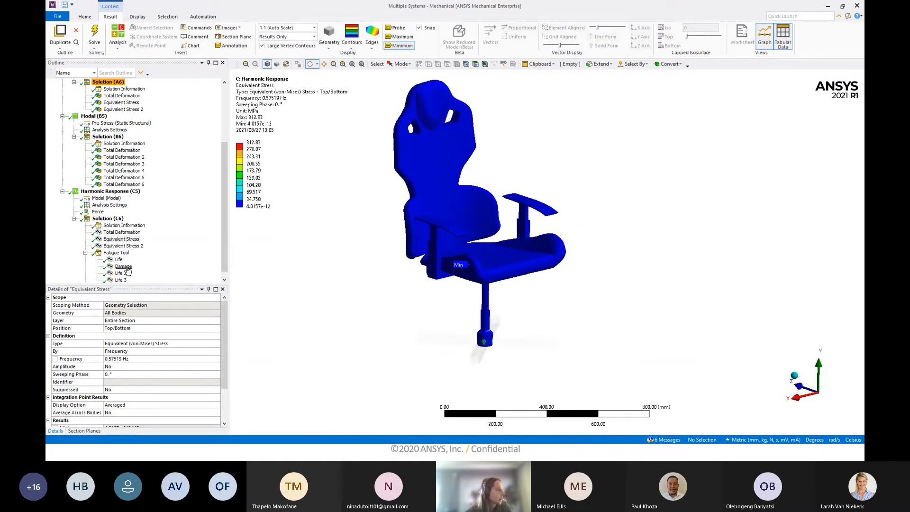
{"action": "middle_click_drag", "start_coordinate": [658, 296], "coordinate": [623, 302]}
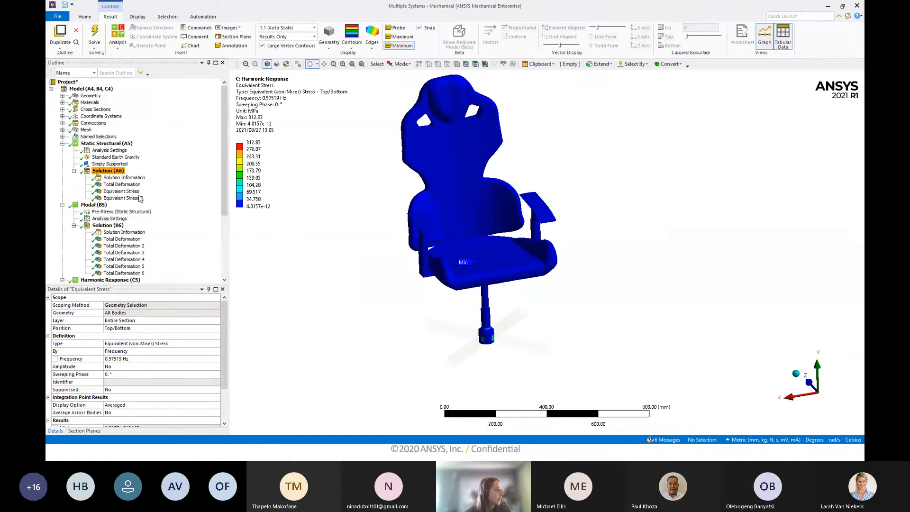
{"action": "scroll", "coordinate": [141, 199], "scroll_direction": "down", "scroll_amount": 1}
{"action": "mouse_move", "coordinate": [613, 289]}
{"action": "middle_mouse_down"}
{"action": "mouse_move", "coordinate": [596, 283]}
{"action": "mouse_move", "coordinate": [658, 283]}
{"action": "mouse_move", "coordinate": [677, 262]}
{"action": "mouse_move", "coordinate": [656, 283]}
{"action": "mouse_move", "coordinate": [656, 268]}
{"action": "mouse_move", "coordinate": [693, 242]}
{"action": "mouse_move", "coordinate": [825, 251]}
{"action": "mouse_move", "coordinate": [823, 260]}
{"action": "middle_mouse_up"}
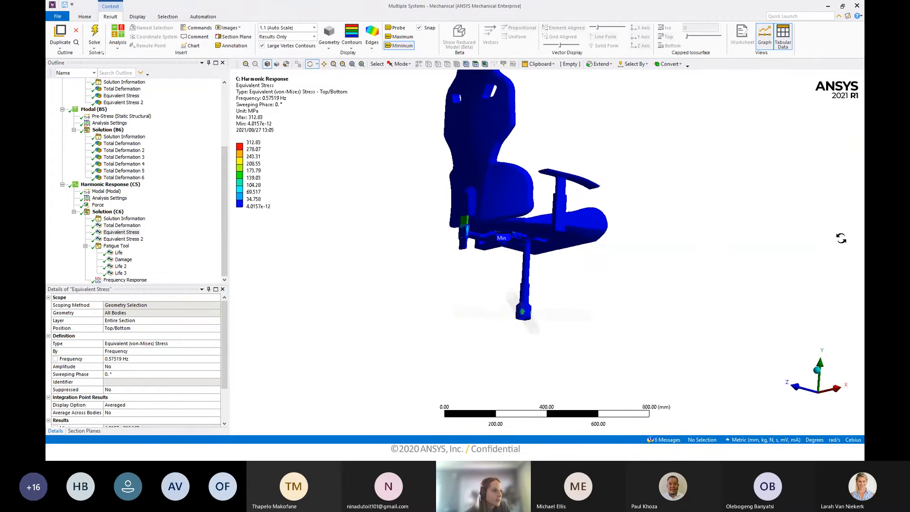
{"action": "scroll", "coordinate": [447, 180], "scroll_direction": "up", "scroll_amount": 2}
{"action": "middle_click_drag", "start_coordinate": [449, 180], "coordinate": [448, 162]}
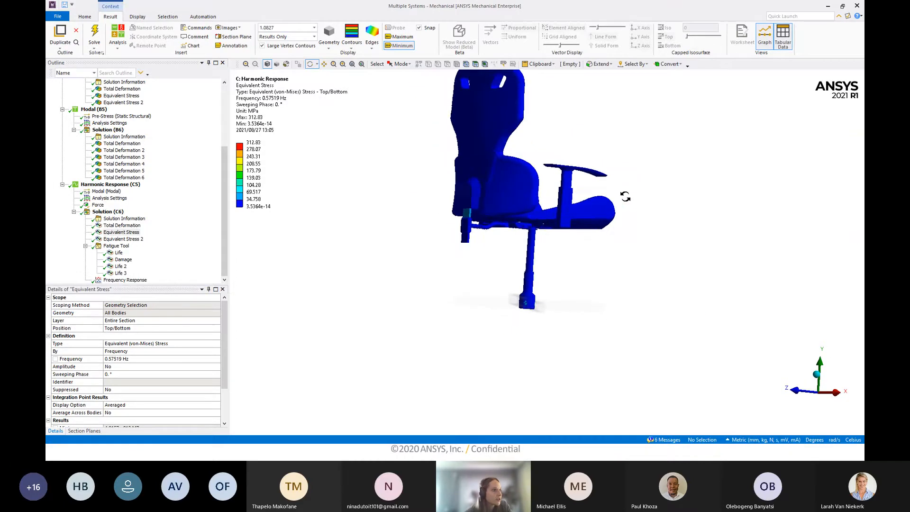
{"action": "middle_click_drag", "start_coordinate": [637, 222], "coordinate": [465, 327]}
{"action": "scroll", "coordinate": [467, 324], "scroll_direction": "down", "scroll_amount": 2}
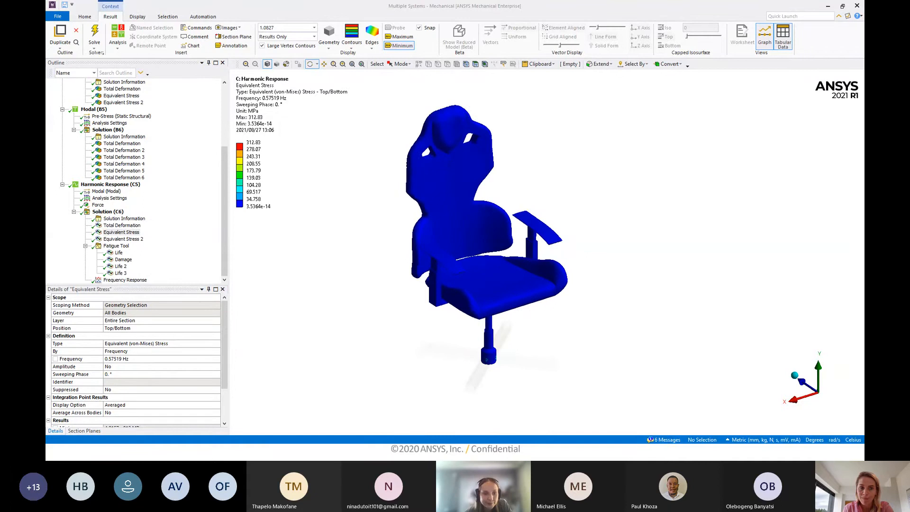
{"action": "key", "text": "super+d"}
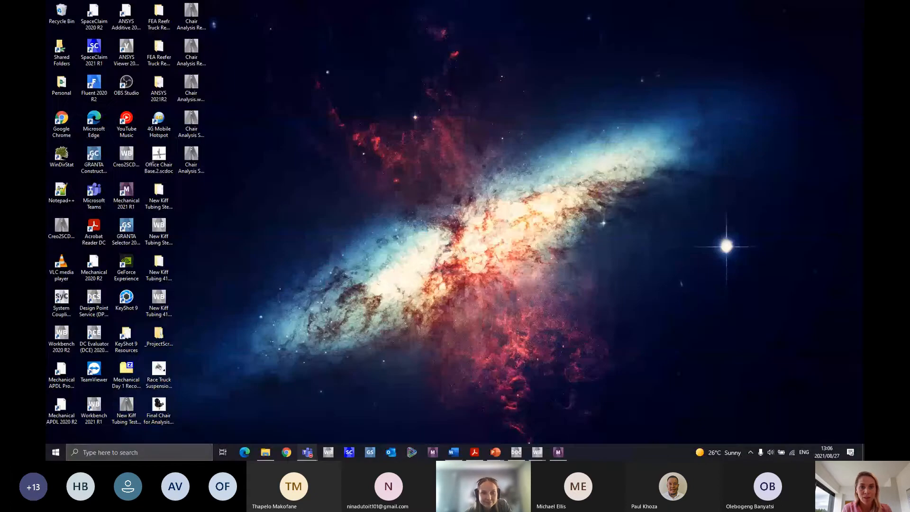
{"action": "key", "text": "super+d"}
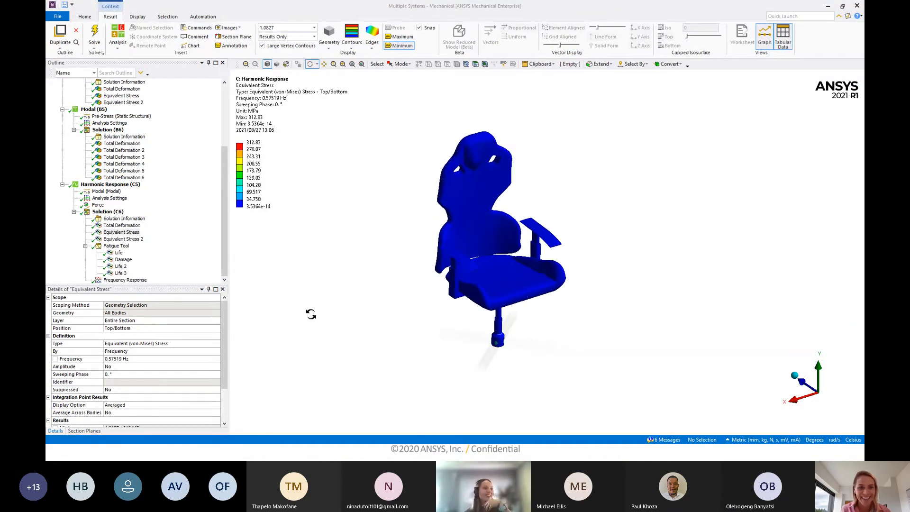
Inspect the Equivalent Stress result from underneath the chair, and display the Harmonic Response loads on the model.
{"action": "left_click_drag", "start_coordinate": [526, 183], "coordinate": [521, 274]}
{"action": "scroll", "coordinate": [521, 273], "scroll_direction": "up", "scroll_amount": 6}
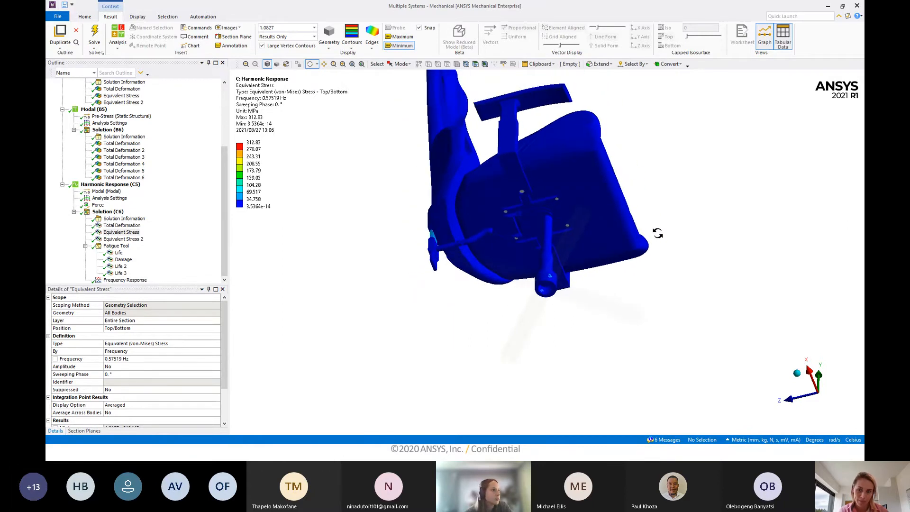
{"action": "left_click_drag", "start_coordinate": [657, 233], "coordinate": [545, 264]}
{"action": "left_click", "coordinate": [102, 212]}
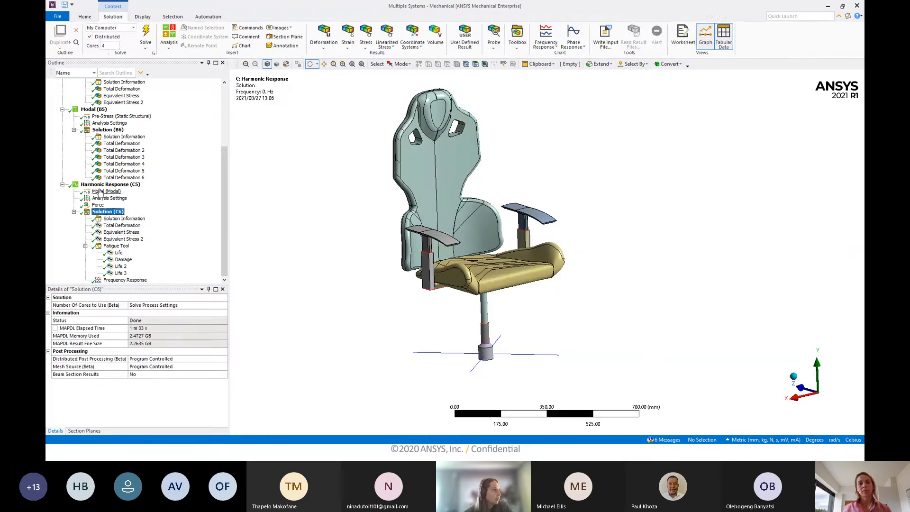
{"action": "left_click", "coordinate": [105, 185]}
{"action": "left_click_drag", "start_coordinate": [551, 278], "coordinate": [522, 273]}
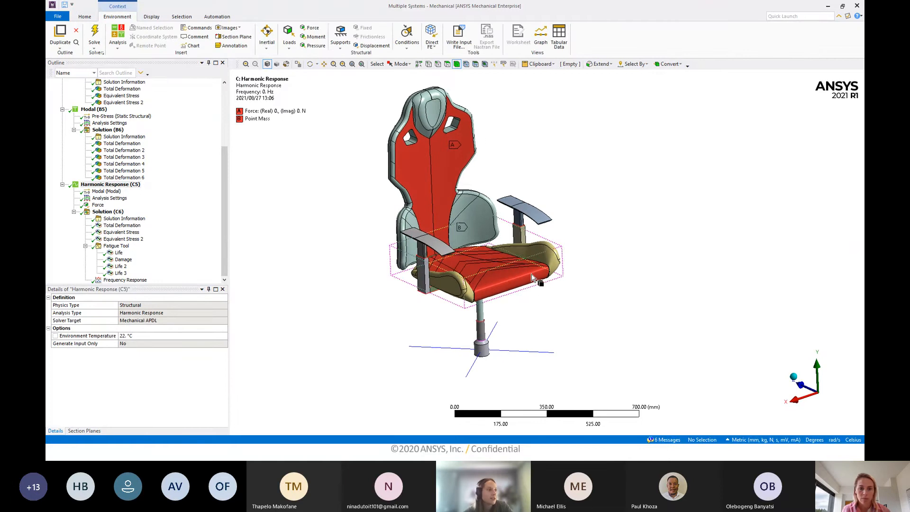
{"action": "scroll", "coordinate": [108, 189], "scroll_direction": "up", "scroll_amount": 5}
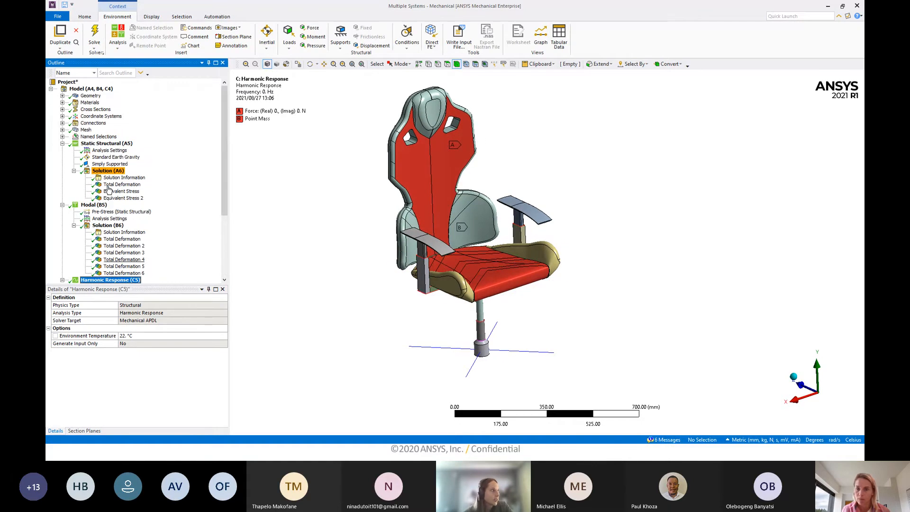
Display the chair's Geometry and examine the assembly from several angles.
{"action": "left_click", "coordinate": [89, 96]}
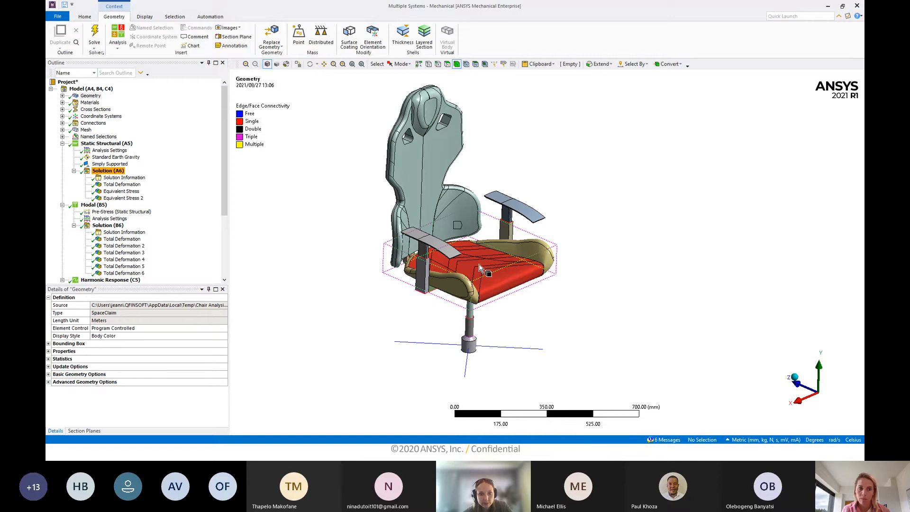
{"action": "middle_click_drag", "start_coordinate": [438, 280], "coordinate": [415, 259]}
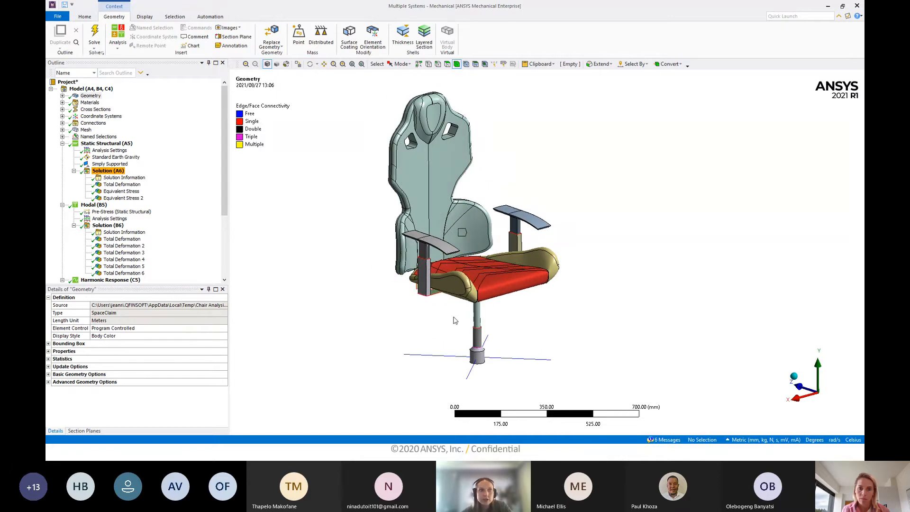
{"action": "scroll", "coordinate": [466, 302], "scroll_direction": "down", "scroll_amount": 2}
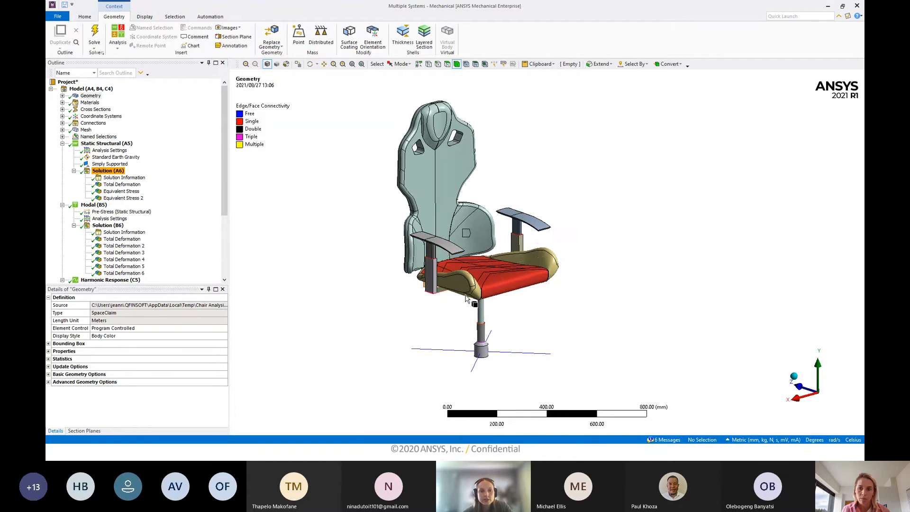
{"action": "middle_click_drag", "start_coordinate": [466, 298], "coordinate": [605, 283]}
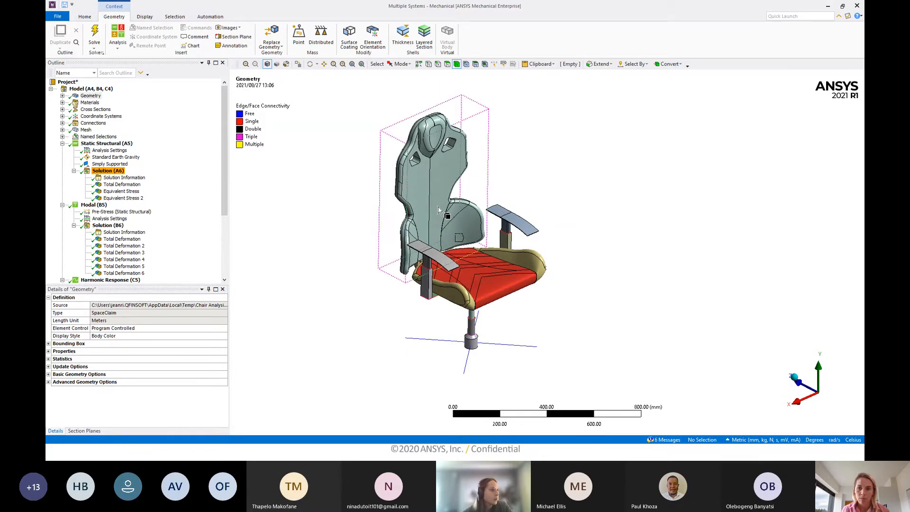
{"action": "scroll", "coordinate": [439, 207], "scroll_direction": "down", "scroll_amount": 1}
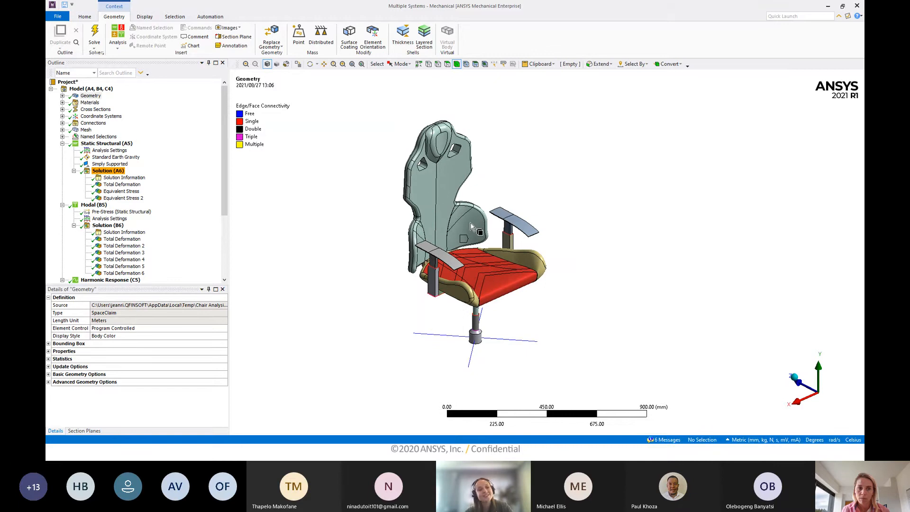
{"action": "scroll", "coordinate": [422, 214], "scroll_direction": "down", "scroll_amount": 1}
{"action": "middle_click_drag", "start_coordinate": [422, 214], "coordinate": [434, 203]}
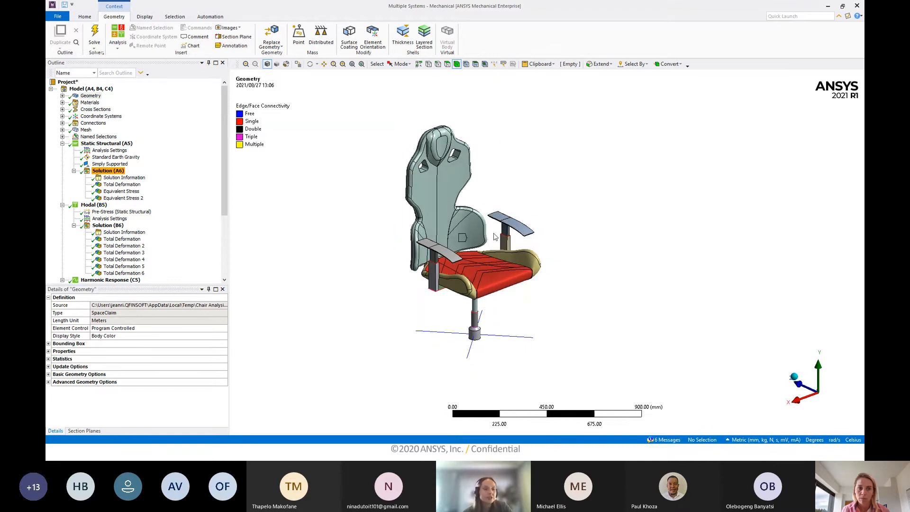
{"action": "scroll", "coordinate": [494, 237], "scroll_direction": "up", "scroll_amount": 2}
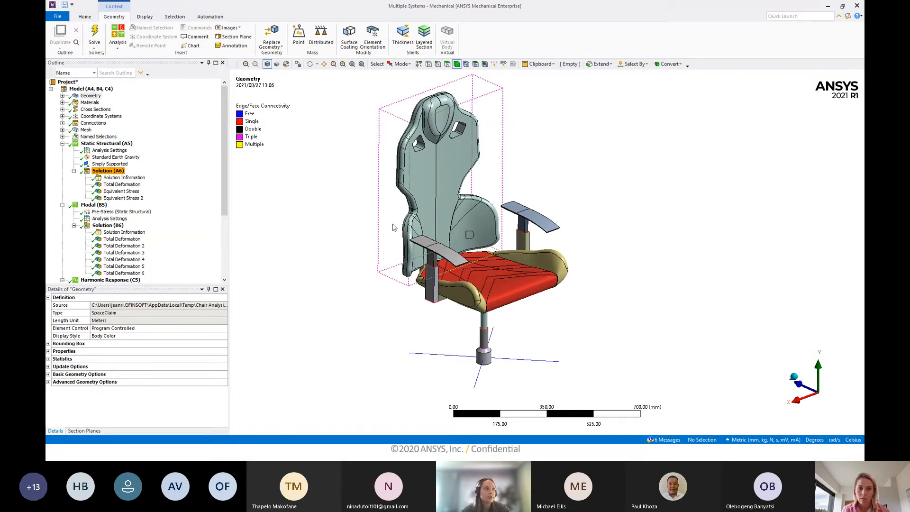
Insert a Solution Combination under the Model.
{"action": "scroll", "coordinate": [115, 246], "scroll_direction": "down", "scroll_amount": 3}
{"action": "scroll", "coordinate": [109, 214], "scroll_direction": "up", "scroll_amount": 3}
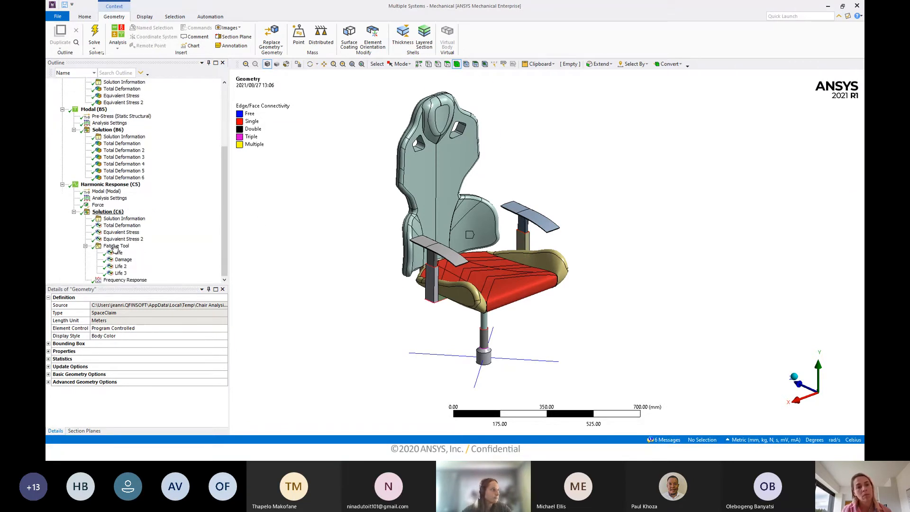
{"action": "left_click", "coordinate": [84, 88]}
{"action": "right_click", "coordinate": [83, 89]}
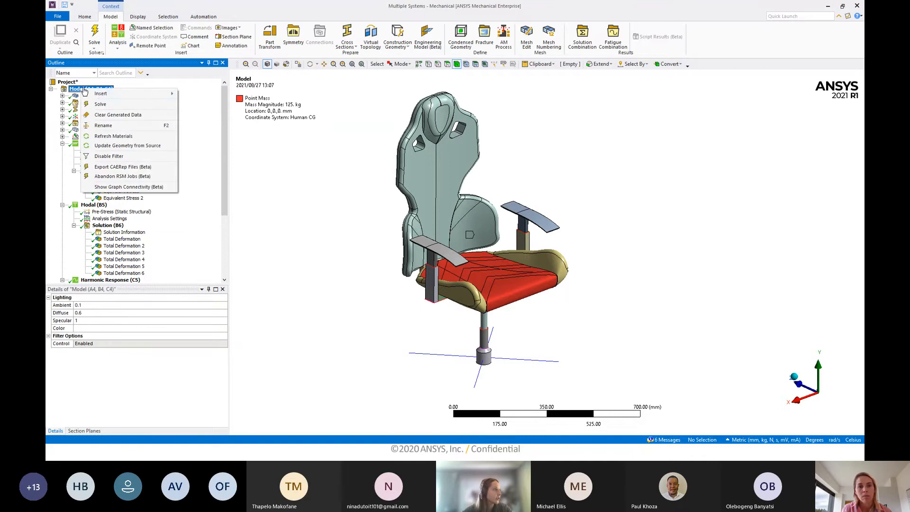
{"action": "mouse_move", "coordinate": [96, 94]}
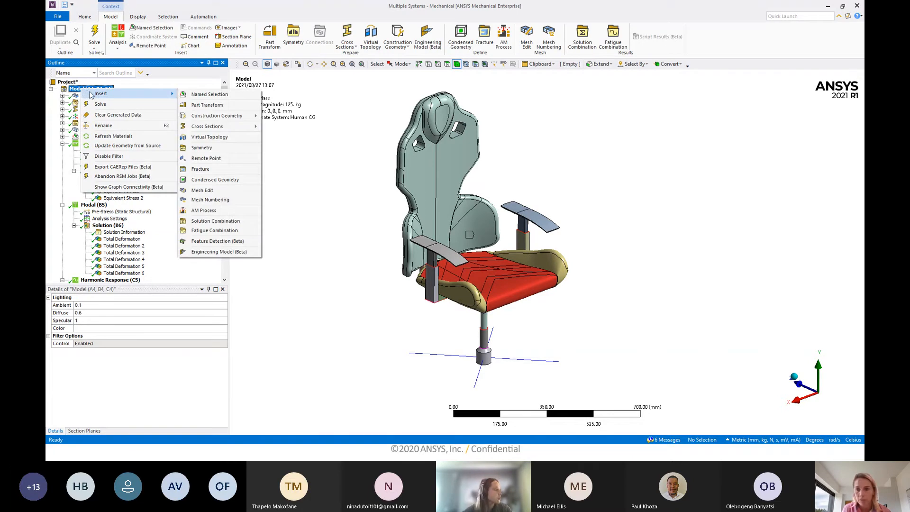
{"action": "left_click", "coordinate": [219, 221]}
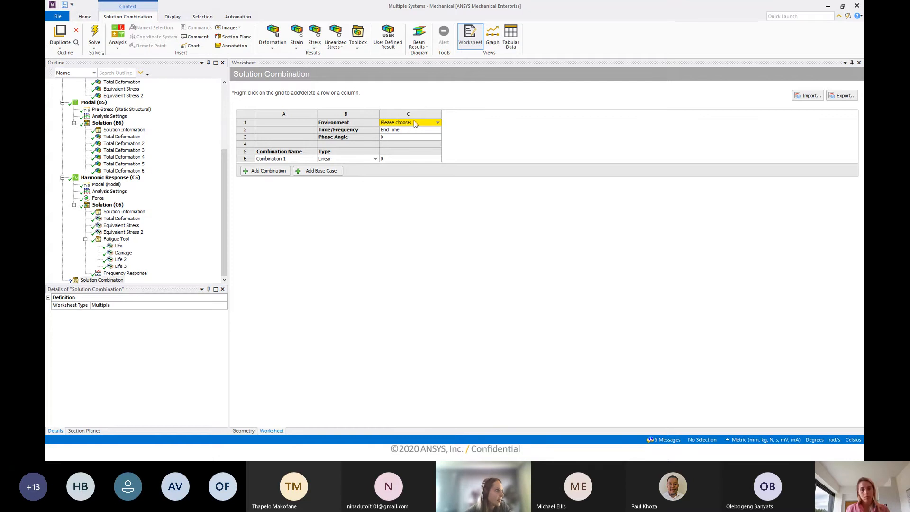
{"action": "left_click", "coordinate": [273, 174]}
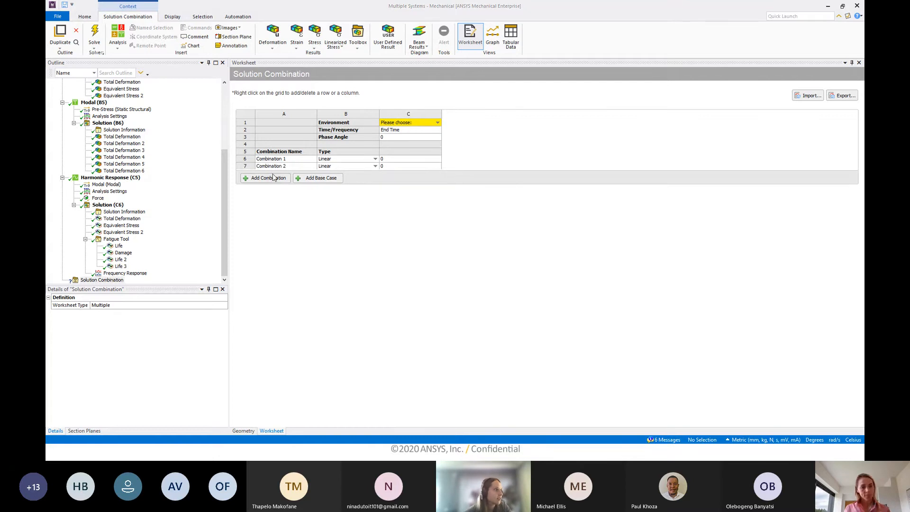
{"action": "right_click", "coordinate": [280, 166]}
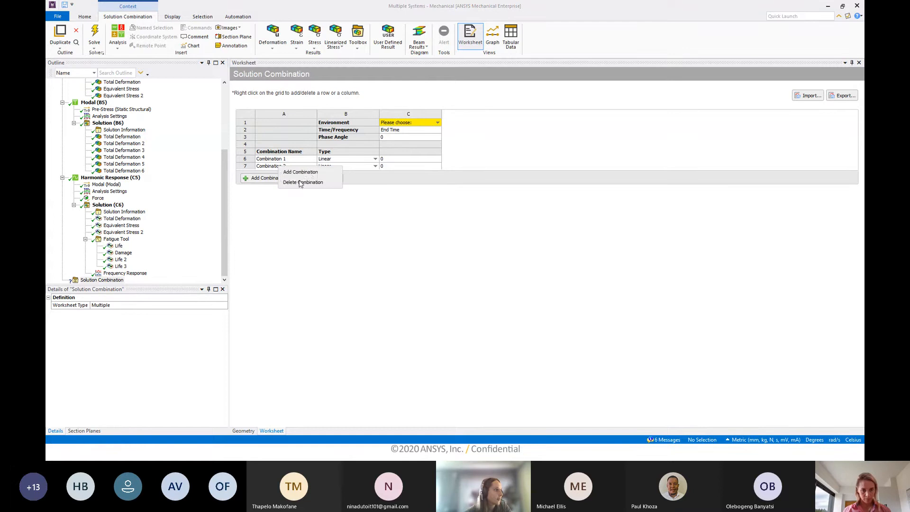
{"action": "left_click", "coordinate": [306, 185]}
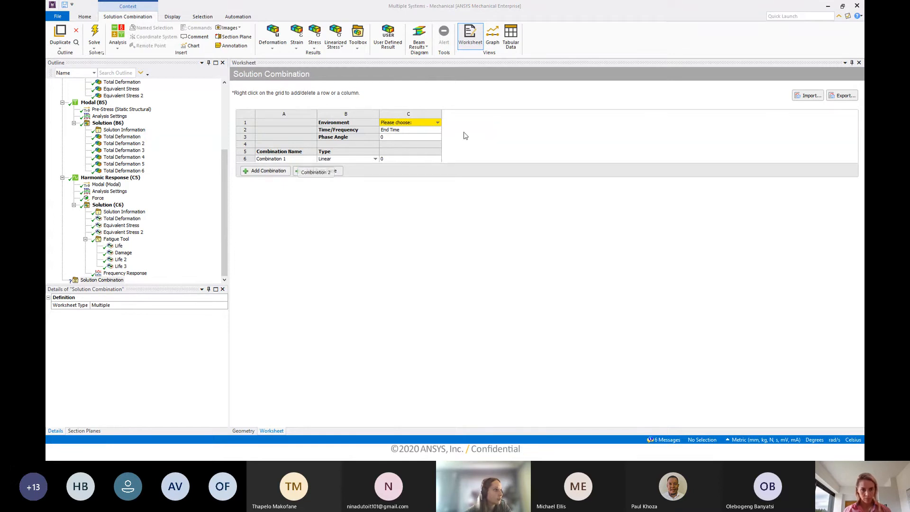
Assign Static Structural as the first base case's environment and add a second base case using Harmonic Response.
{"action": "left_click", "coordinate": [431, 122]}
{"action": "left_click", "coordinate": [436, 124]}
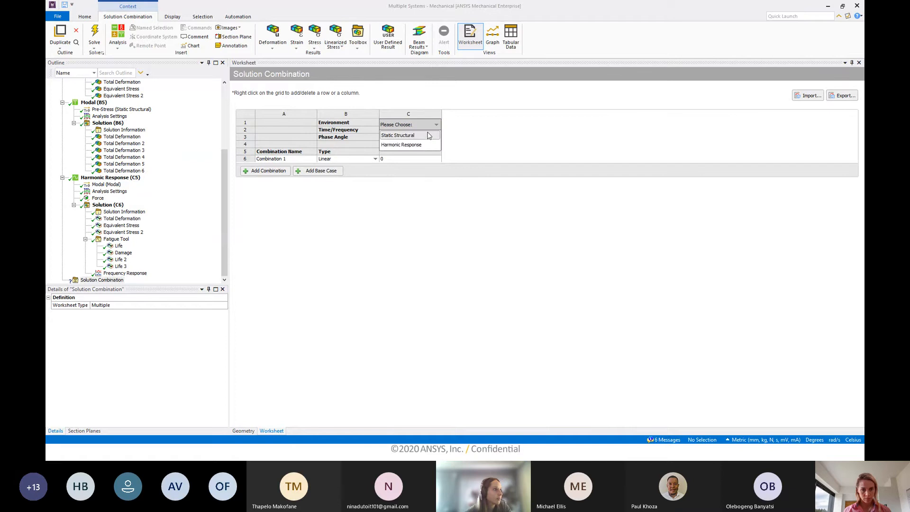
{"action": "left_click", "coordinate": [427, 133]}
{"action": "left_click", "coordinate": [340, 172]}
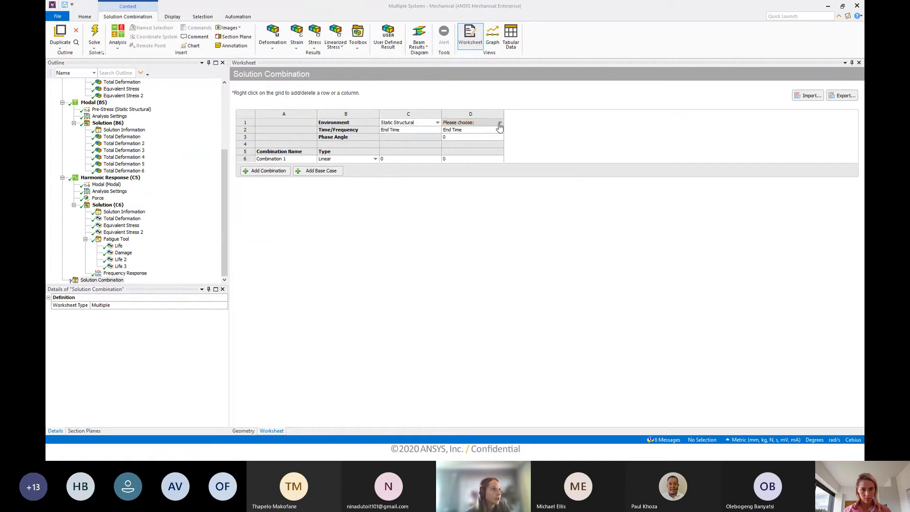
{"action": "left_click", "coordinate": [499, 125]}
{"action": "left_click", "coordinate": [482, 144]}
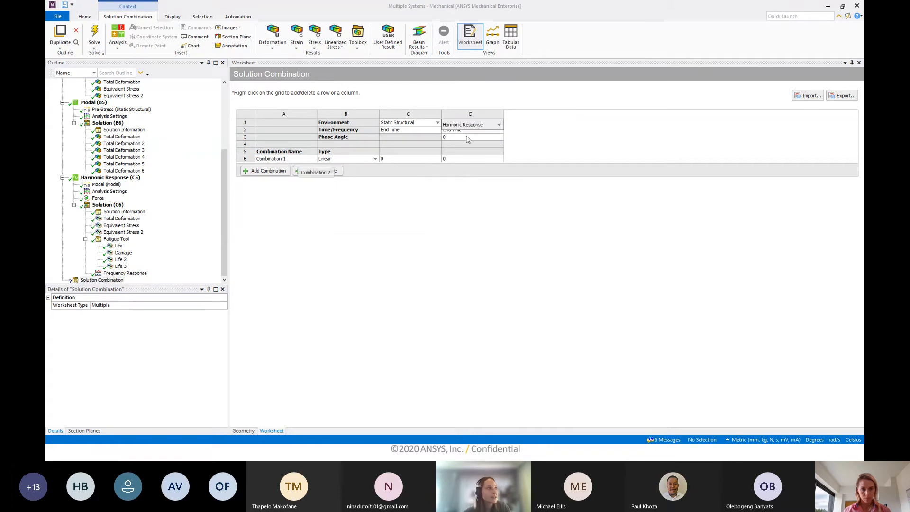
{"action": "left_click", "coordinate": [449, 248]}
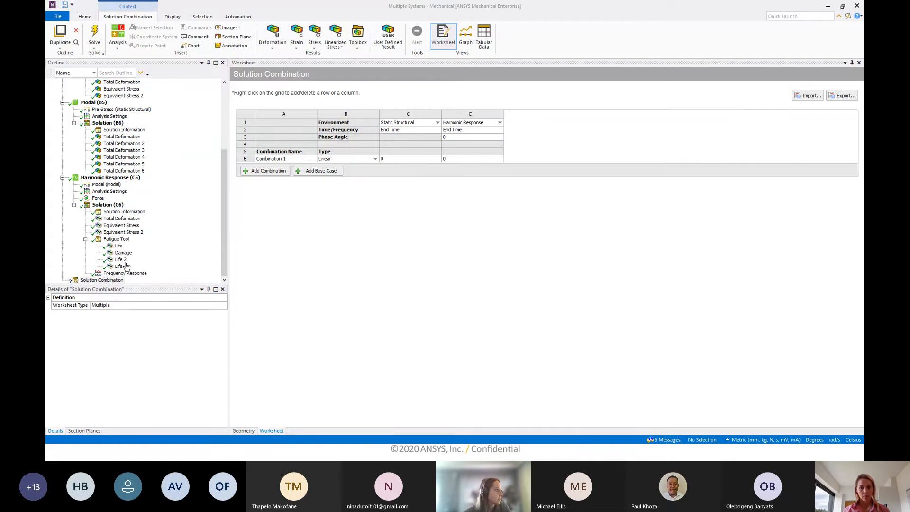
Insert Total Deformation and Equivalent (von-Mises) Stress results under the Solution Combination.
{"action": "right_click", "coordinate": [102, 280]}
{"action": "mouse_move", "coordinate": [242, 293]}
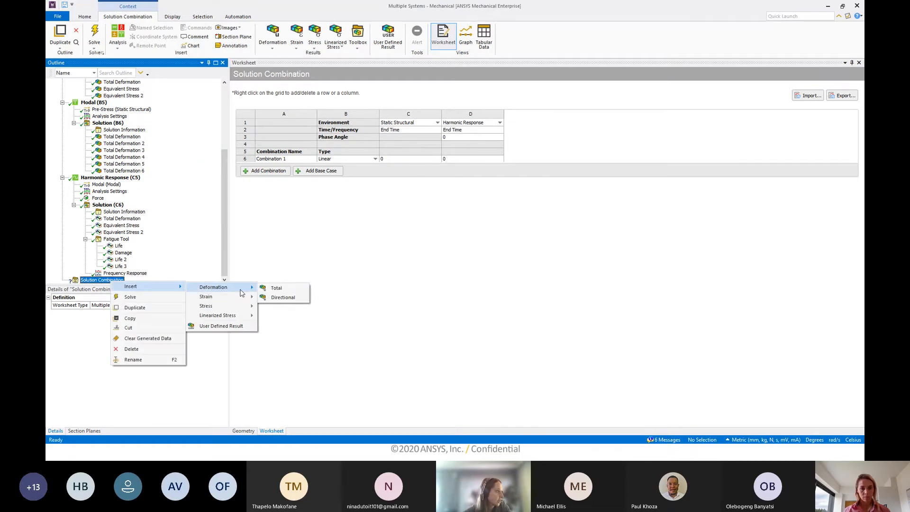
{"action": "left_click", "coordinate": [276, 288]}
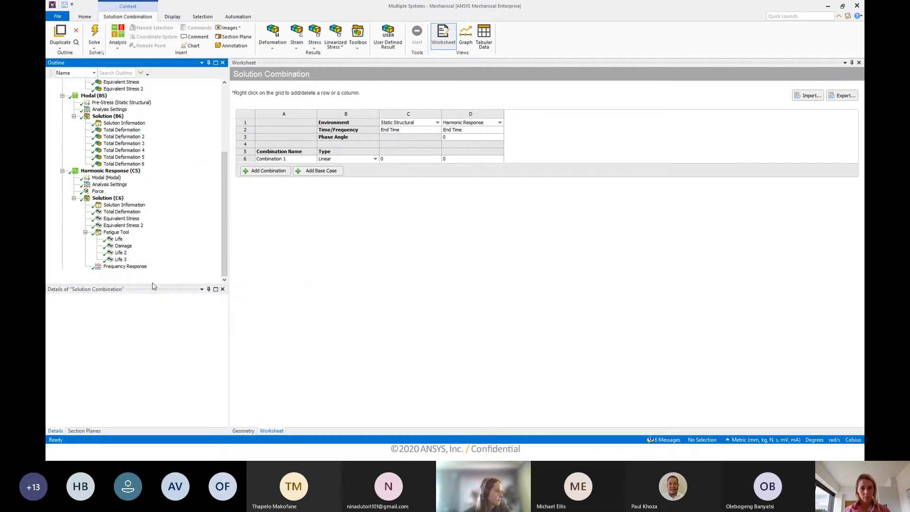
{"action": "right_click", "coordinate": [105, 273]}
{"action": "mouse_move", "coordinate": [143, 278]}
{"action": "mouse_move", "coordinate": [201, 299]}
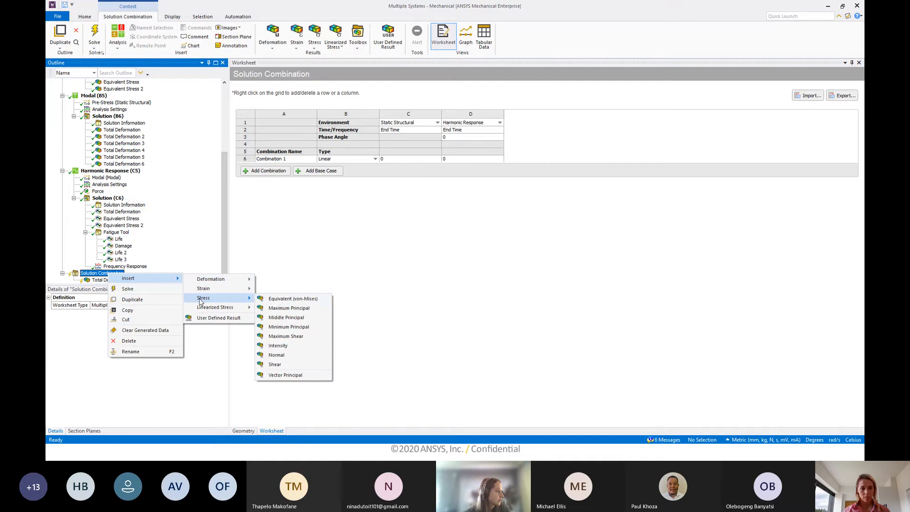
{"action": "left_click", "coordinate": [280, 298]}
Try to solve the Solution Combination.
{"action": "right_click", "coordinate": [118, 267]}
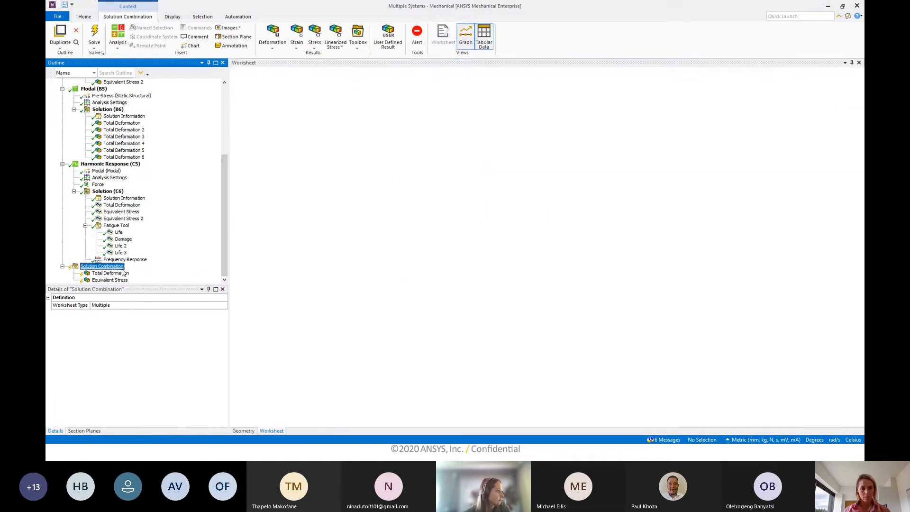
{"action": "left_click", "coordinate": [144, 285]}
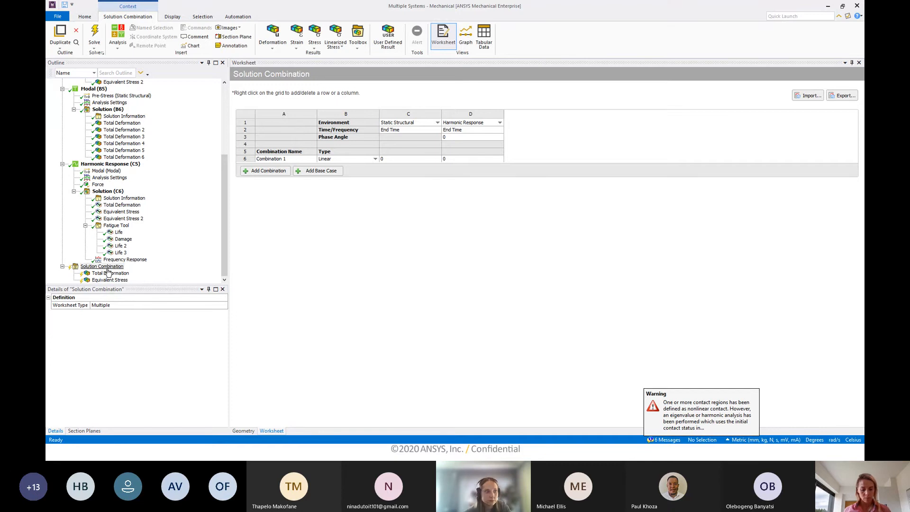
{"action": "right_click", "coordinate": [117, 267]}
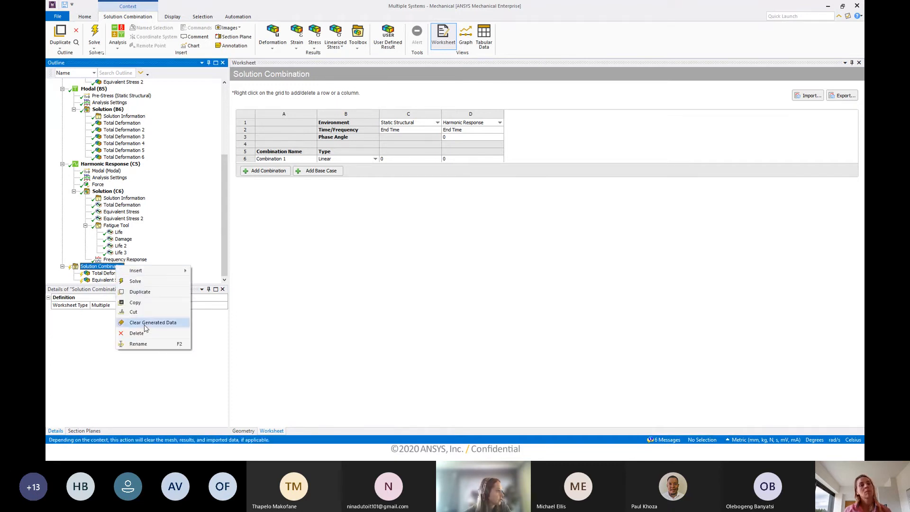
{"action": "left_click", "coordinate": [133, 282]}
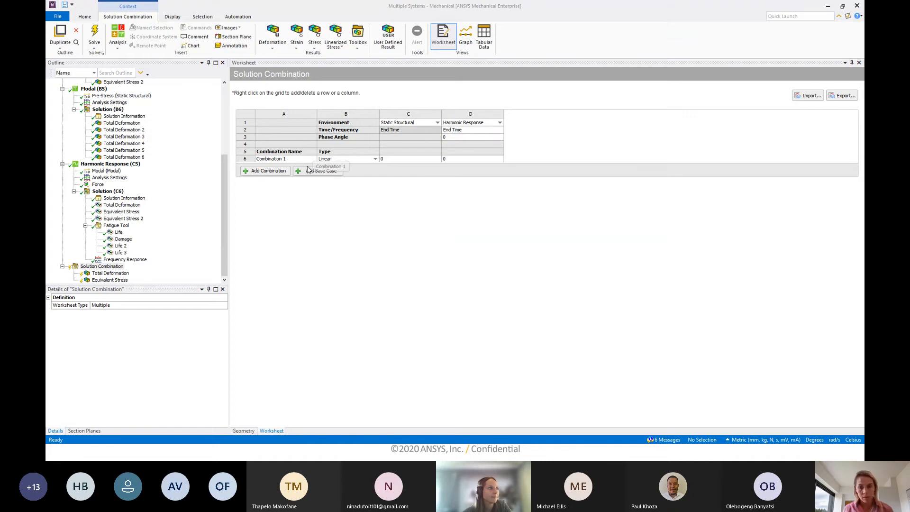
Set the Combination 1 coefficients to 1 for both Static Structural and Harmonic Response, and solve the Solution Combination.
{"action": "double_click", "coordinate": [417, 159]}
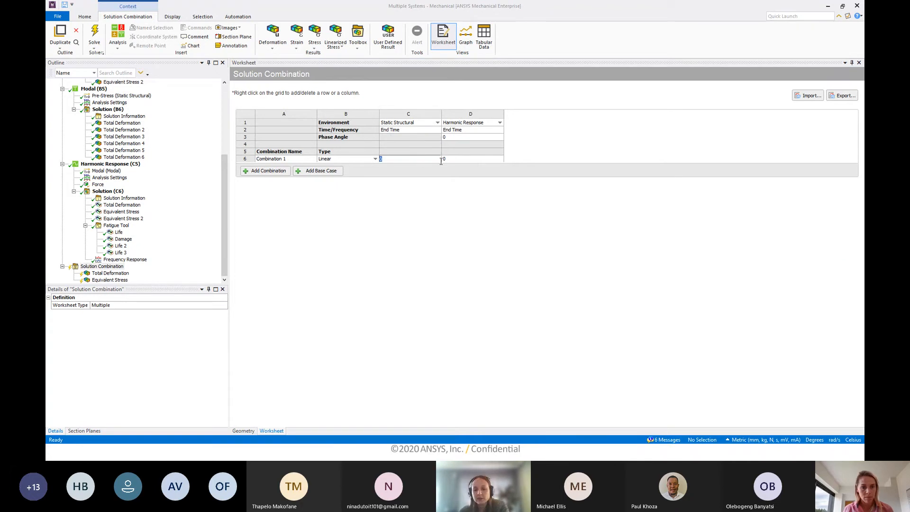
{"action": "double_click", "coordinate": [459, 161]}
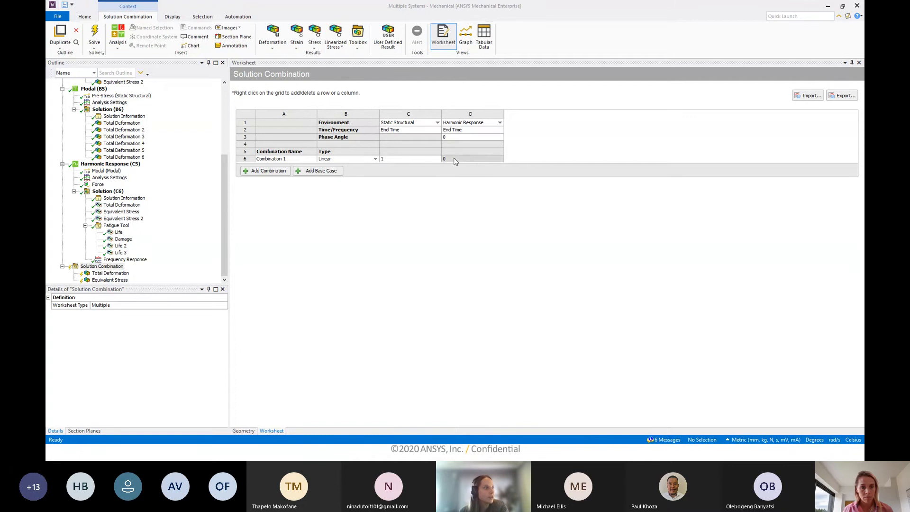
{"action": "type", "text": "1"}
{"action": "left_click", "coordinate": [436, 220]}
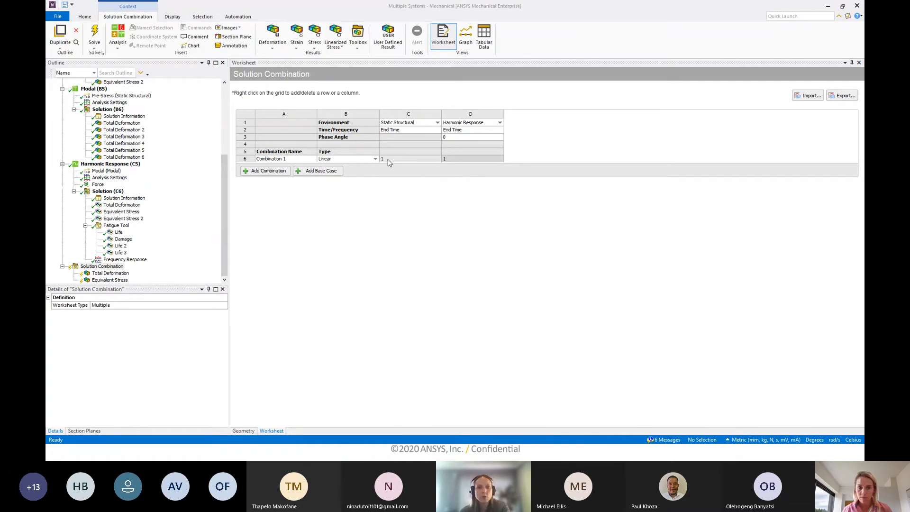
{"action": "right_click", "coordinate": [125, 266]}
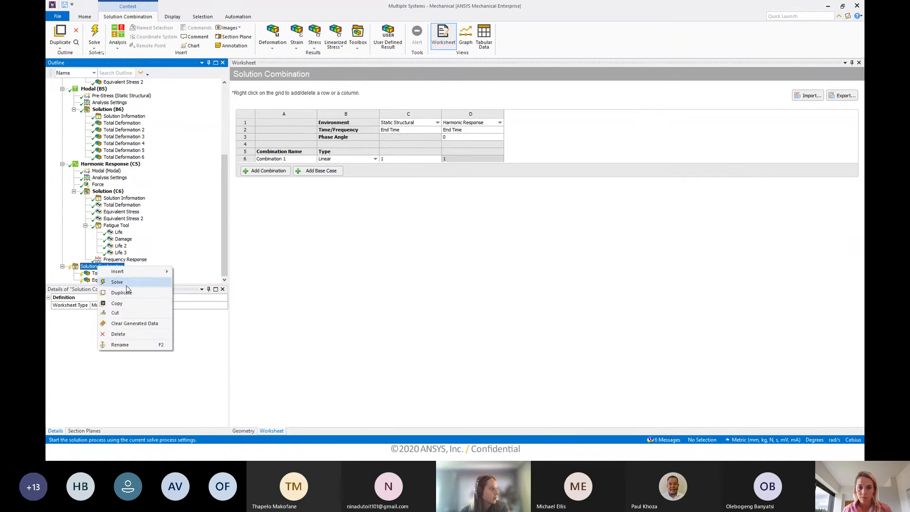
{"action": "left_click", "coordinate": [124, 284]}
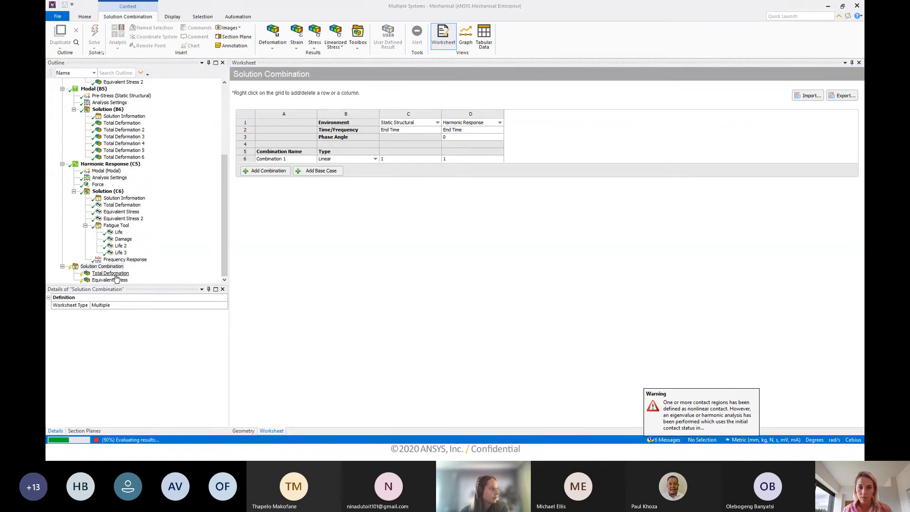
Display the Solution Combination's Total Deformation result and inspect it on the whole chair.
{"action": "left_click", "coordinate": [114, 274]}
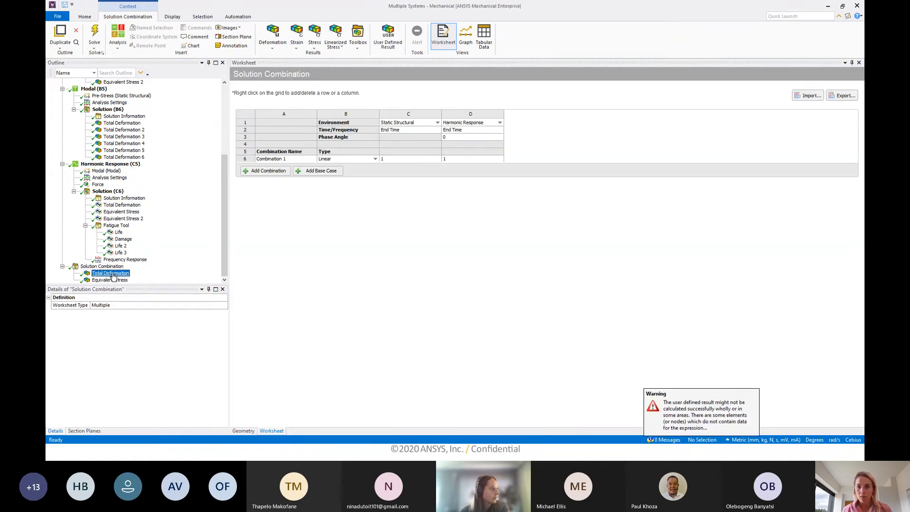
{"action": "scroll", "coordinate": [505, 260], "scroll_direction": "down", "scroll_amount": 3}
{"action": "middle_click_drag", "start_coordinate": [534, 290], "coordinate": [509, 264], "text": "ctrl"}
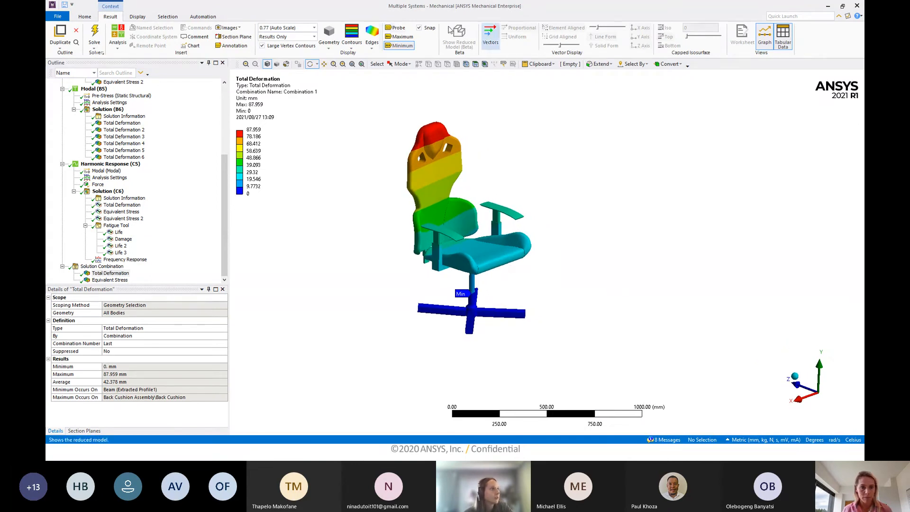
{"action": "left_click", "coordinate": [137, 17]}
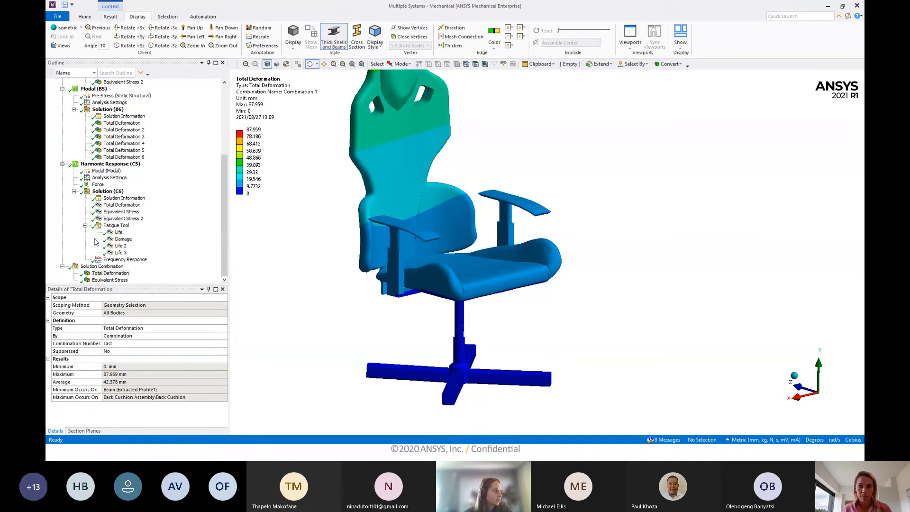
Display the Solution Combination's Equivalent Stress result and examine the seat supports and column from underneath.
{"action": "left_click", "coordinate": [108, 280]}
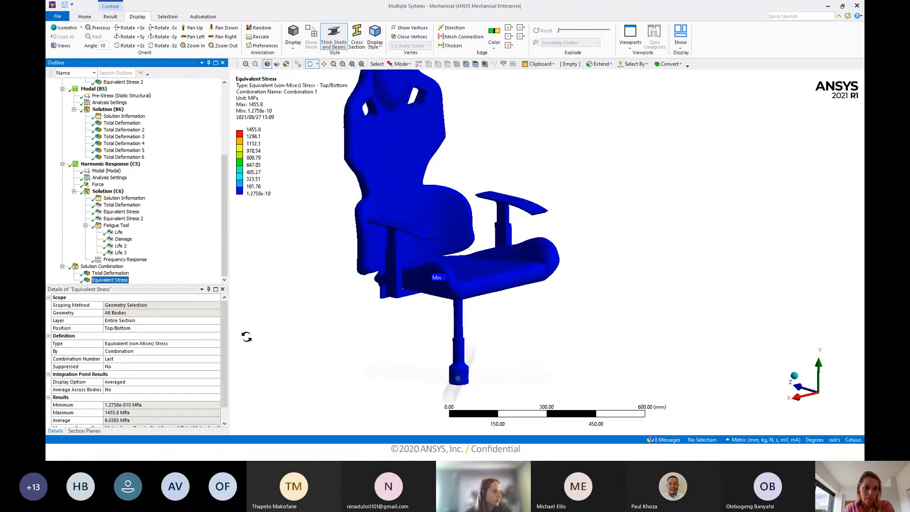
{"action": "left_click_drag", "start_coordinate": [243, 335], "coordinate": [431, 230]}
{"action": "scroll", "coordinate": [419, 217], "scroll_direction": "up", "scroll_amount": 4}
{"action": "middle_click_drag", "start_coordinate": [418, 218], "coordinate": [542, 208], "text": "ctrl"}
{"action": "left_click_drag", "start_coordinate": [542, 208], "coordinate": [549, 204]}
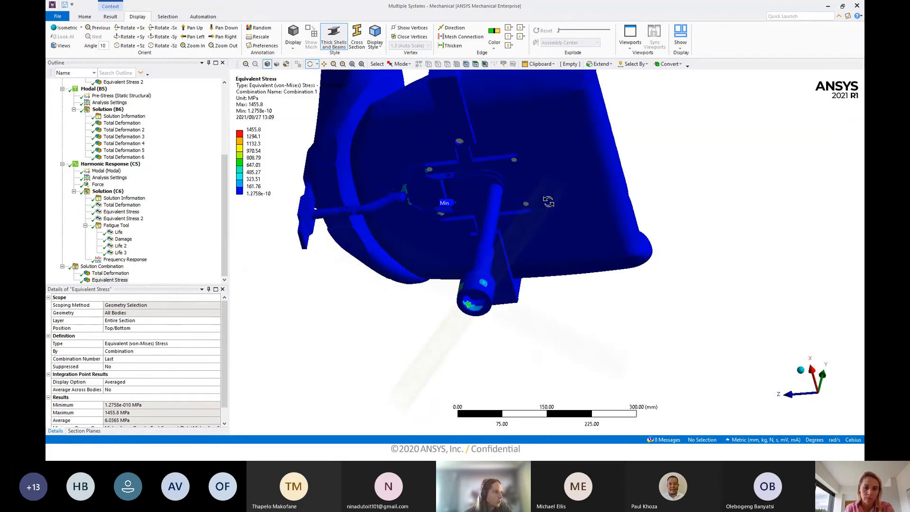
{"action": "scroll", "coordinate": [435, 219], "scroll_direction": "up", "scroll_amount": 2}
{"action": "middle_click_drag", "start_coordinate": [435, 219], "coordinate": [501, 258], "text": "ctrl"}
{"action": "left_click_drag", "start_coordinate": [501, 257], "coordinate": [538, 376]}
{"action": "scroll", "coordinate": [537, 349], "scroll_direction": "down", "scroll_amount": 5}
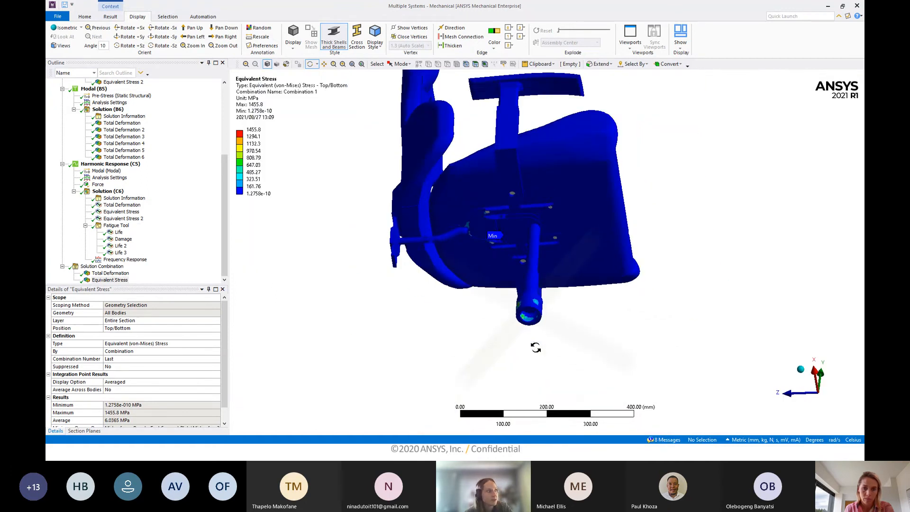
Set the lower limit of the top stress legend band to 280 MPa and inspect the back support and central column.
{"action": "left_click_drag", "start_coordinate": [238, 151], "coordinate": [236, 165]}
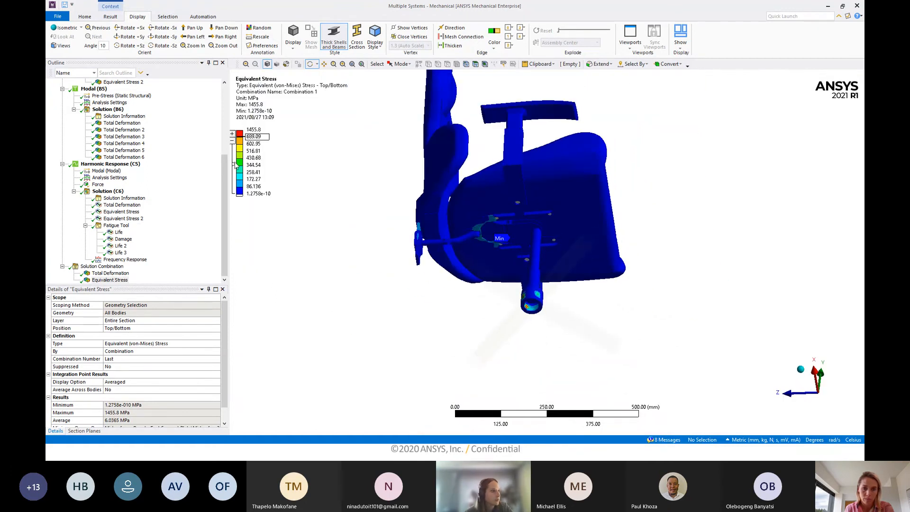
{"action": "left_click", "coordinate": [254, 137]}
{"action": "type", "text": "280"}
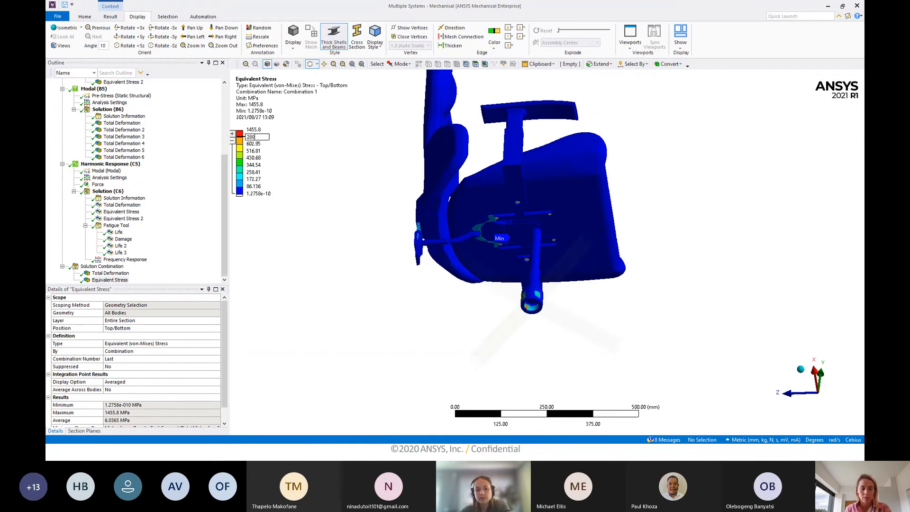
{"action": "key", "text": "Return"}
{"action": "middle_click_drag", "start_coordinate": [508, 213], "coordinate": [534, 281], "text": "ctrl"}
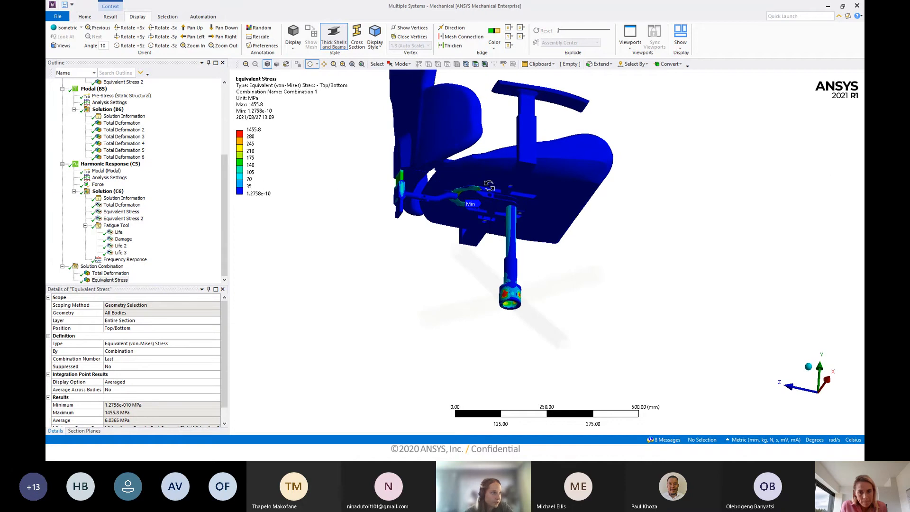
{"action": "middle_click_drag", "start_coordinate": [489, 185], "coordinate": [428, 255]}
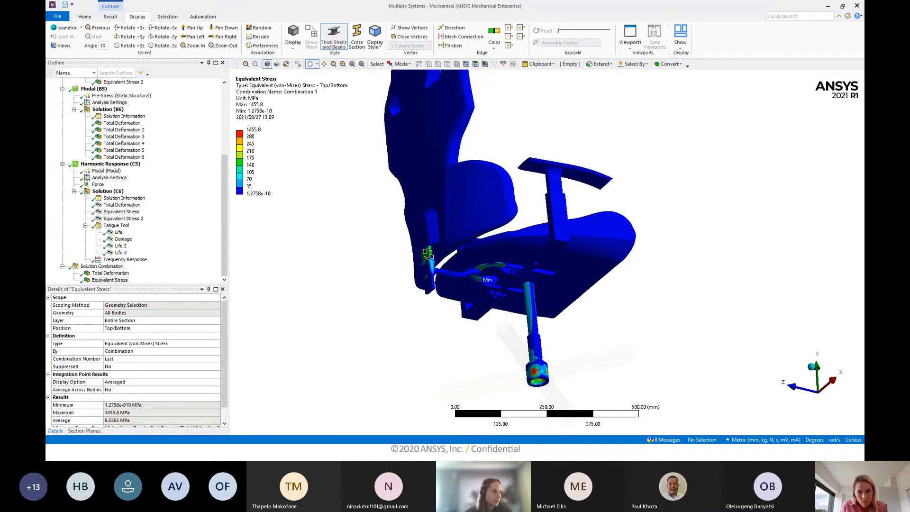
{"action": "middle_click_drag", "start_coordinate": [565, 237], "coordinate": [559, 225]}
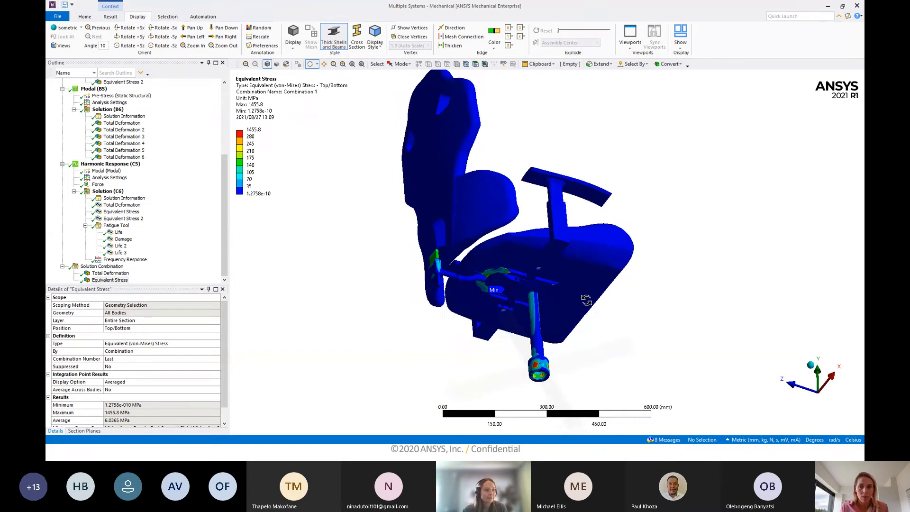
{"action": "left_click_drag", "start_coordinate": [586, 301], "coordinate": [582, 297]}
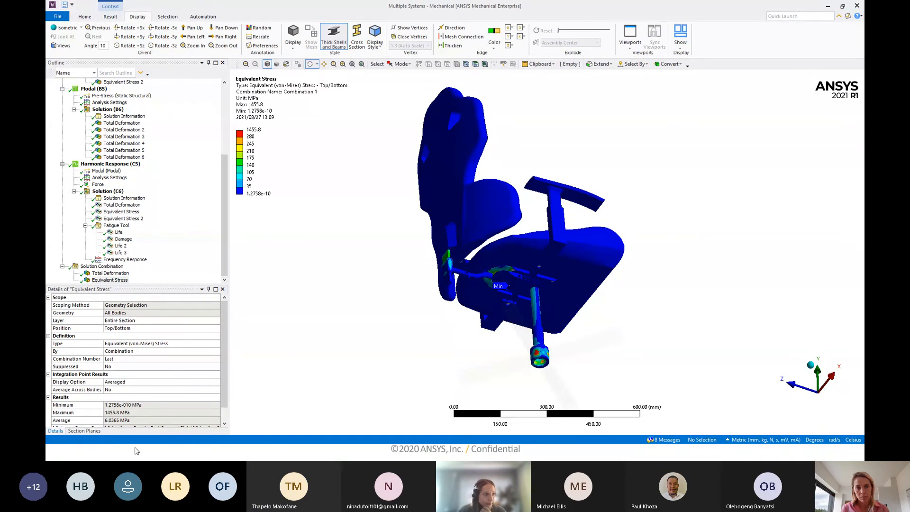
{"action": "scroll", "coordinate": [402, 271], "scroll_direction": "up", "scroll_amount": 1}
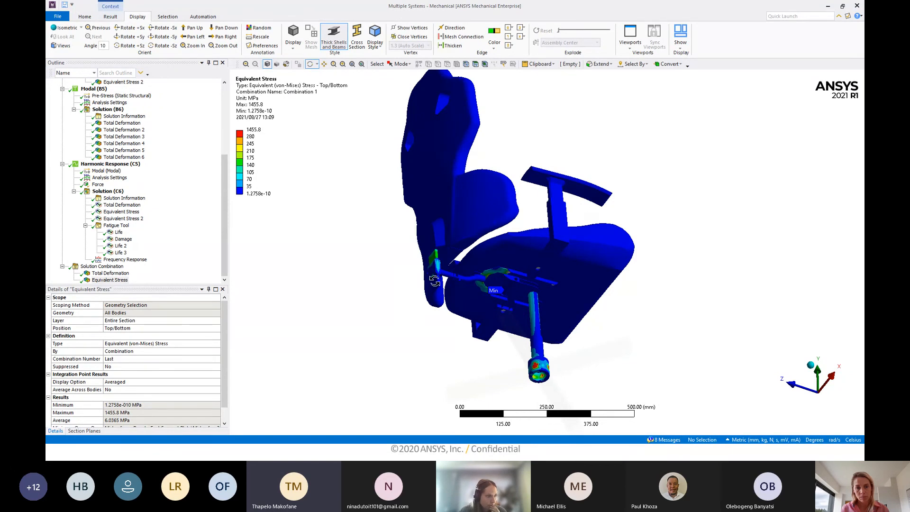
Display the harmonic Frequency Response chart, and review the Fatigue Tool's Life 2, Damage and Life 3 results.
{"action": "left_click", "coordinate": [125, 260]}
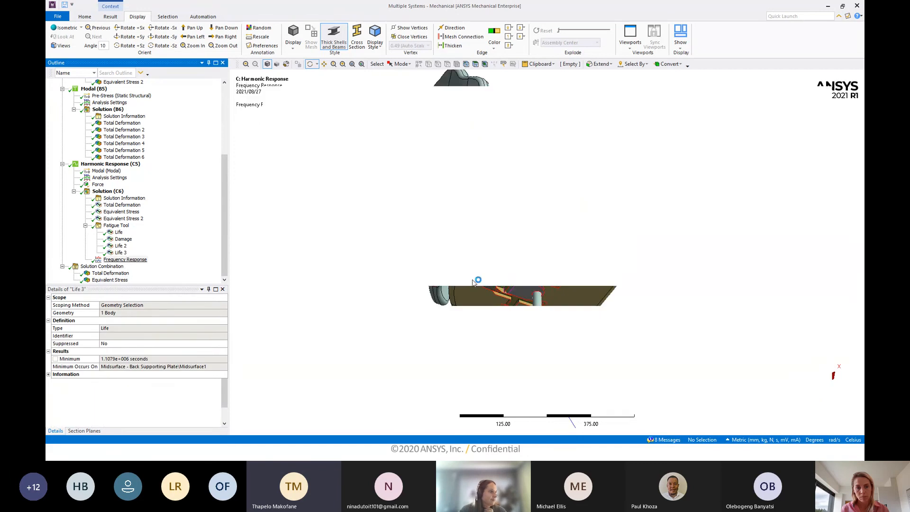
{"action": "left_click", "coordinate": [604, 280]}
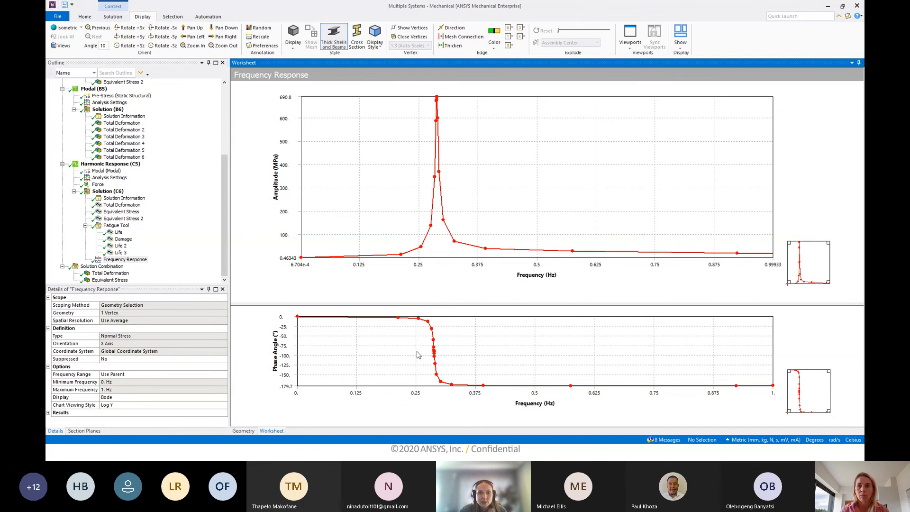
{"action": "left_click", "coordinate": [113, 247]}
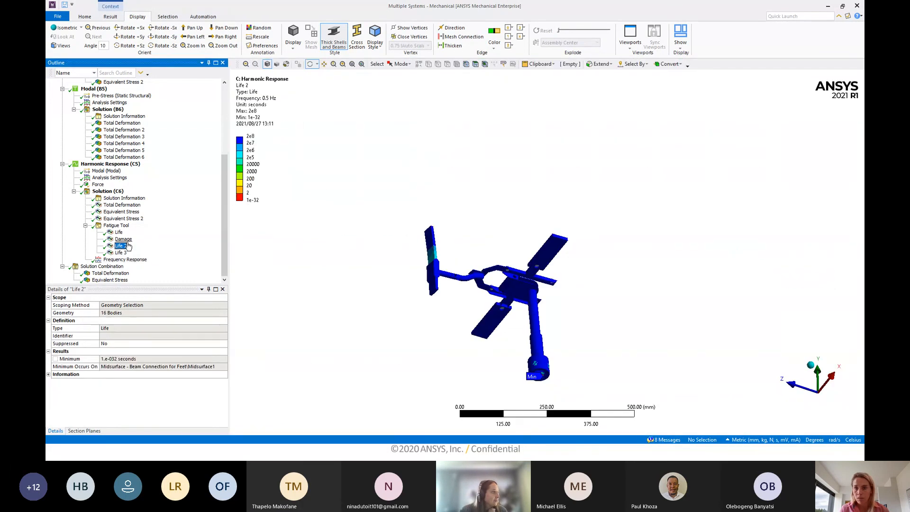
{"action": "left_click", "coordinate": [123, 239]}
{"action": "left_click", "coordinate": [121, 253]}
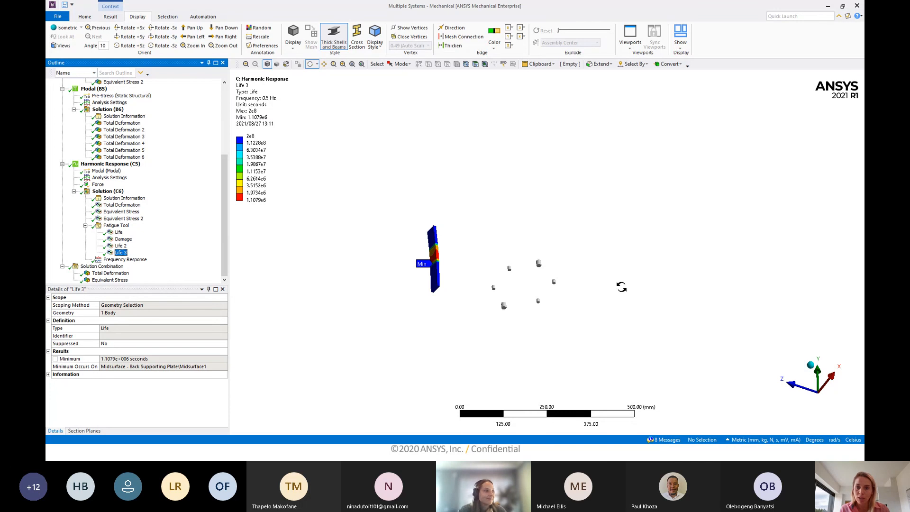
{"action": "scroll", "coordinate": [441, 239], "scroll_direction": "down", "scroll_amount": 2}
{"action": "left_click_drag", "start_coordinate": [444, 241], "coordinate": [480, 291]}
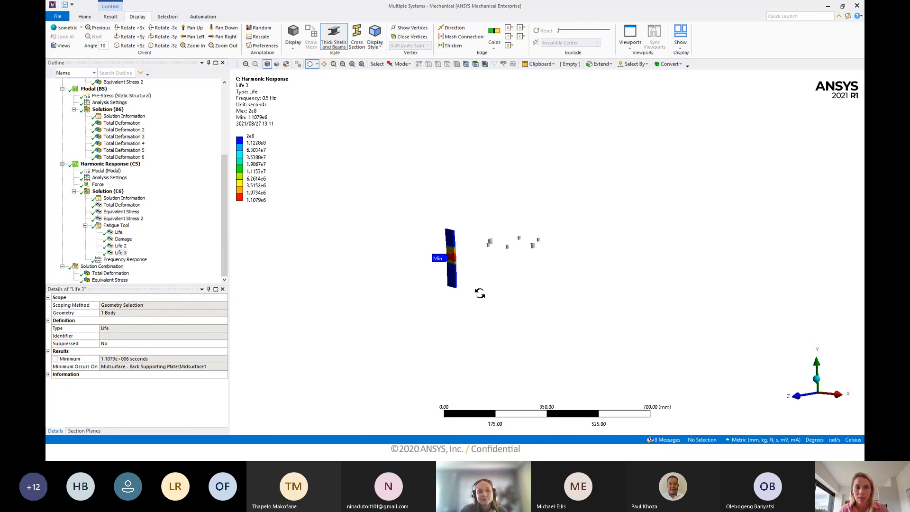